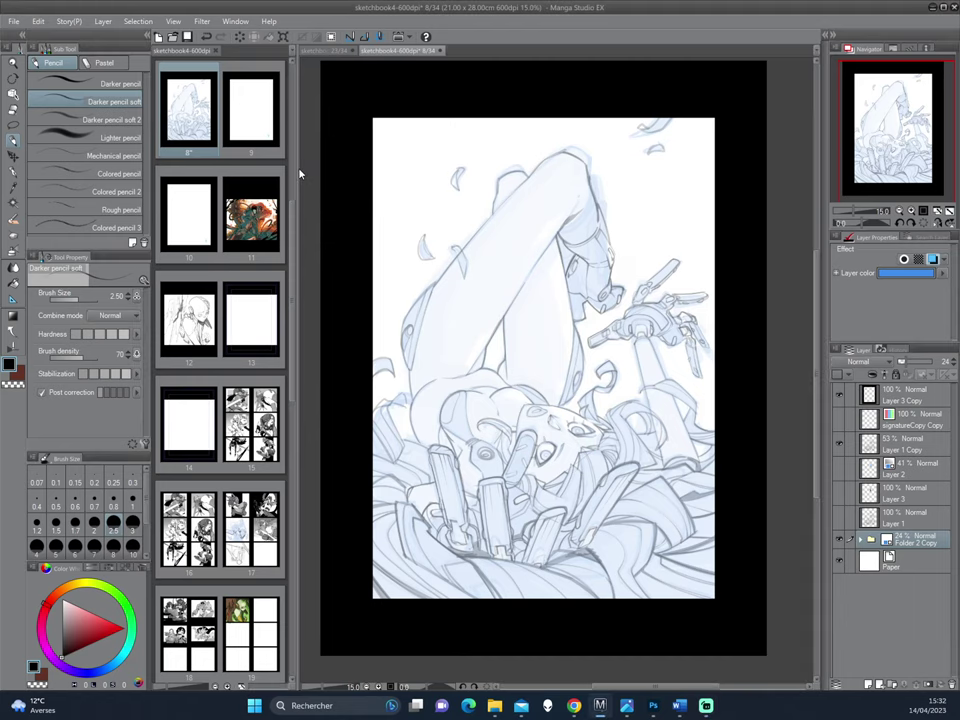
# Step: Narrow the page list and select the G-pen 2-rond at brush size 1.70
pyautogui.moveTo(300, 174); pyautogui.dragTo(143, 157)
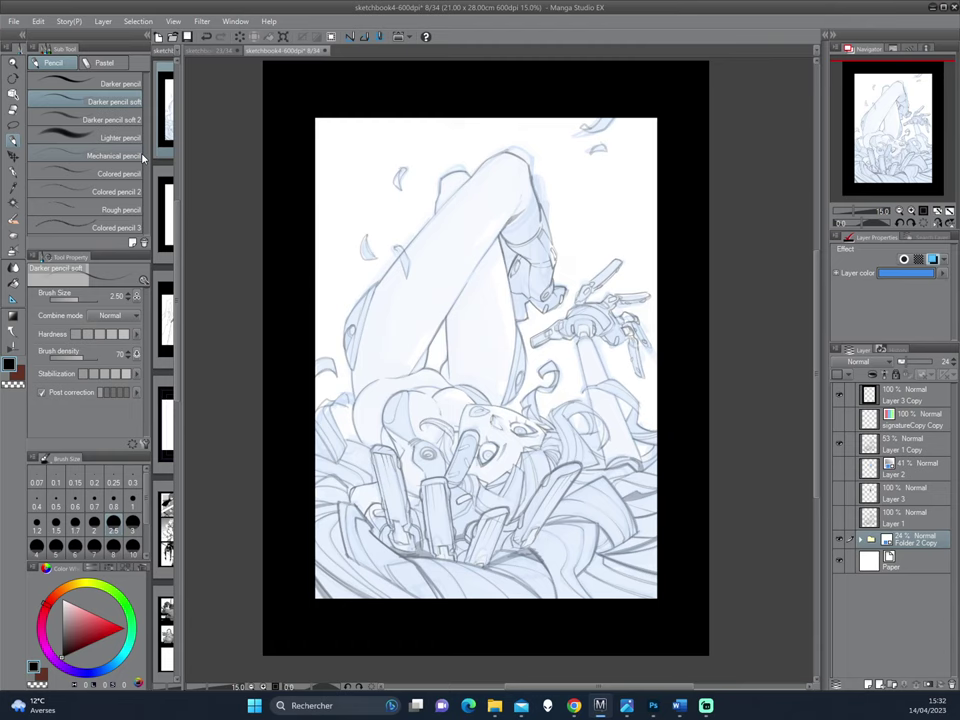
pyautogui.click(12, 170)
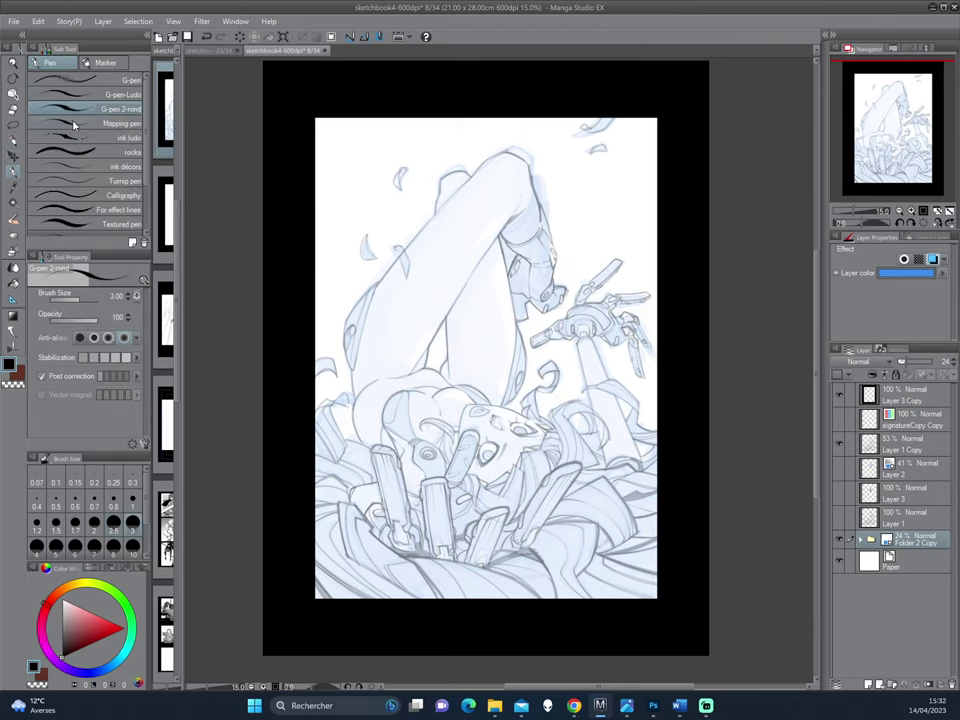
pyautogui.press('[')
pyautogui.press('[')
pyautogui.press('[')
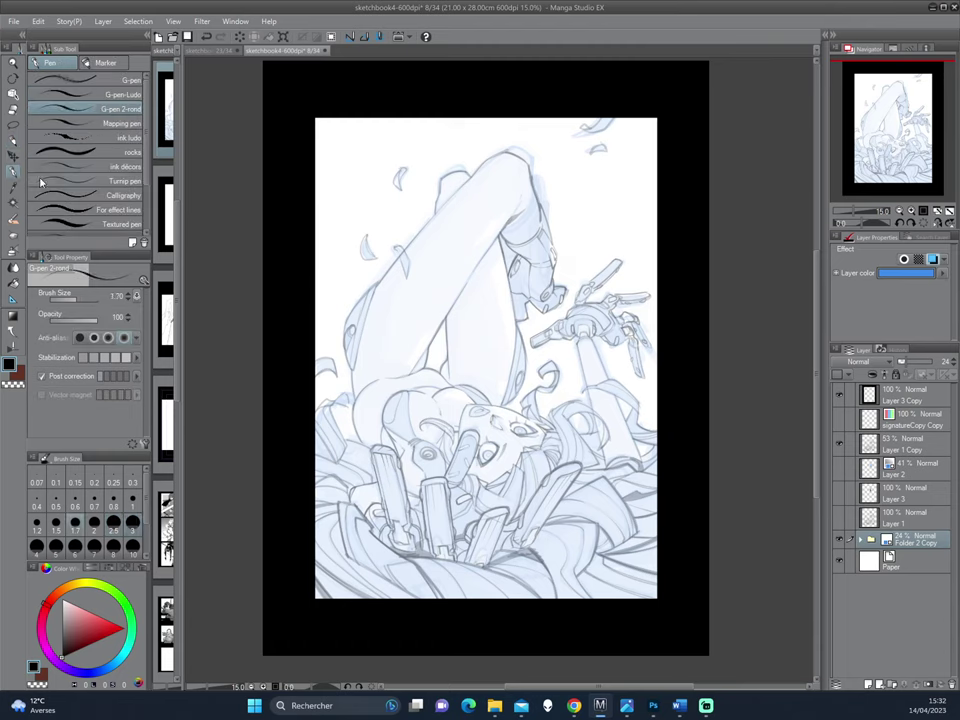
# Step: Switch tablet input to Wintab mode in the Preferences tablet settings
pyautogui.click(14, 21)
pyautogui.click(42, 214)
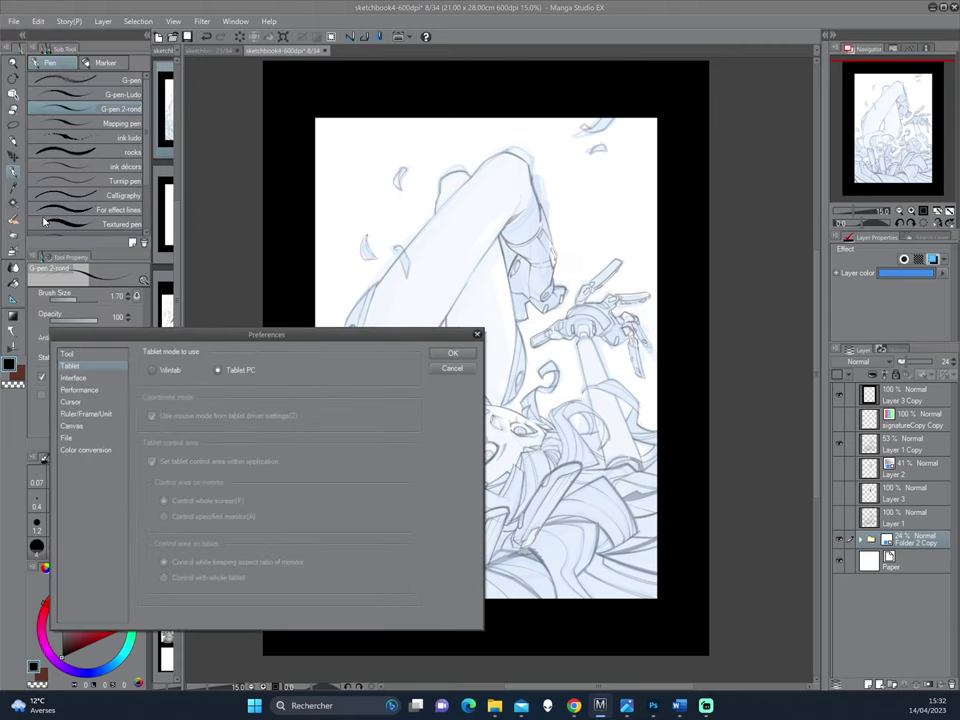
pyautogui.click(152, 370)
pyautogui.click(451, 353)
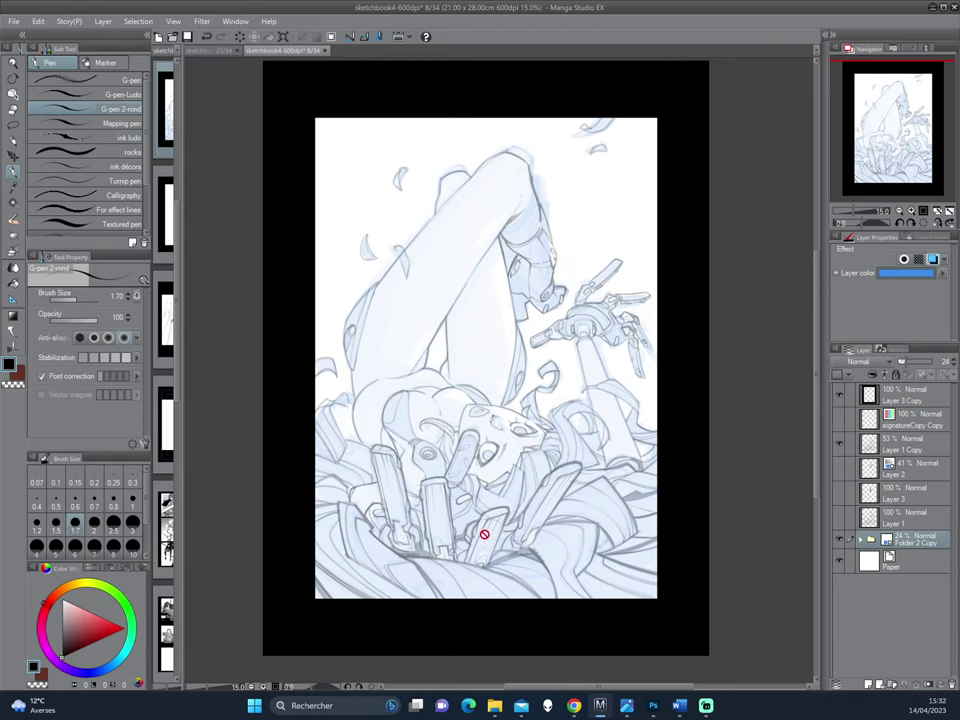
# Step: Add a new raster layer and ink the first hair outline strokes at size 1.7
pyautogui.hotkey('ctrl', 'shift', 'n')
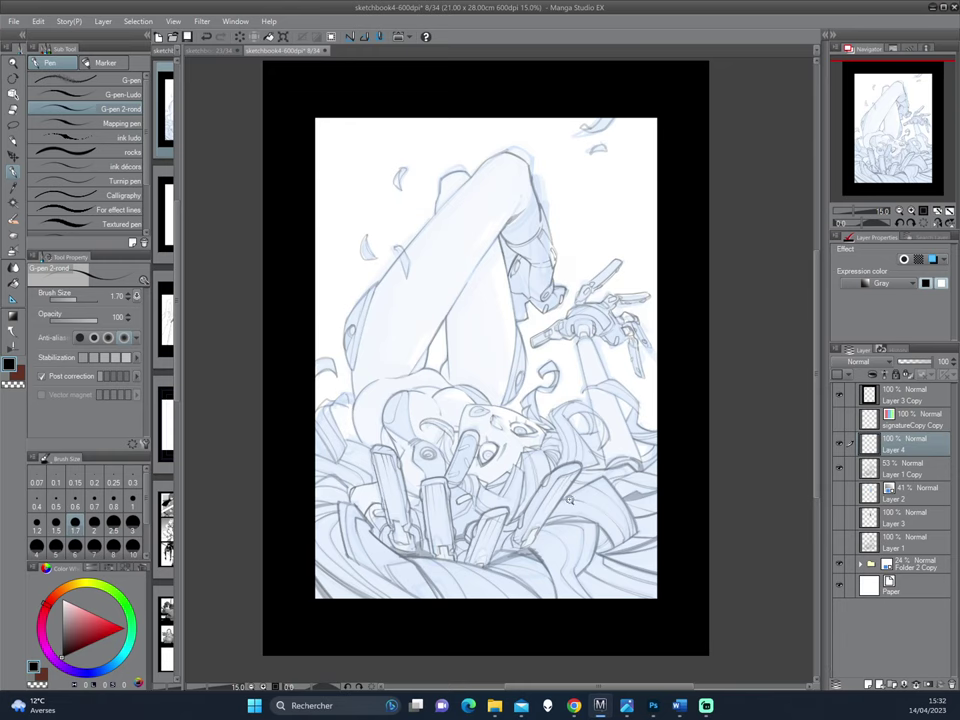
pyautogui.scroll(2, 498, 395)
pyautogui.scroll(-4, 498, 395)
pyautogui.scroll(-1, 498, 395)
pyautogui.moveTo(498, 395)
pyautogui.mouseDown()
pyautogui.moveTo(634, 407)
pyautogui.moveTo(514, 456)
pyautogui.moveTo(546, 283)
pyautogui.mouseUp()
pyautogui.moveTo(531, 333); pyautogui.dragTo(557, 285)
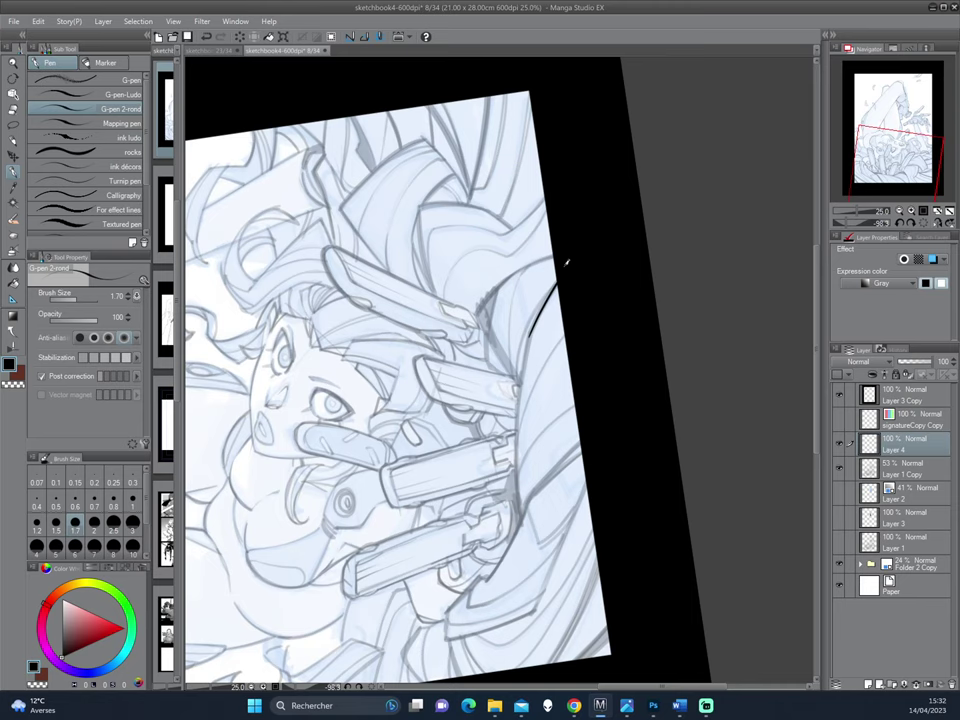
pyautogui.scroll(1, 532, 328)
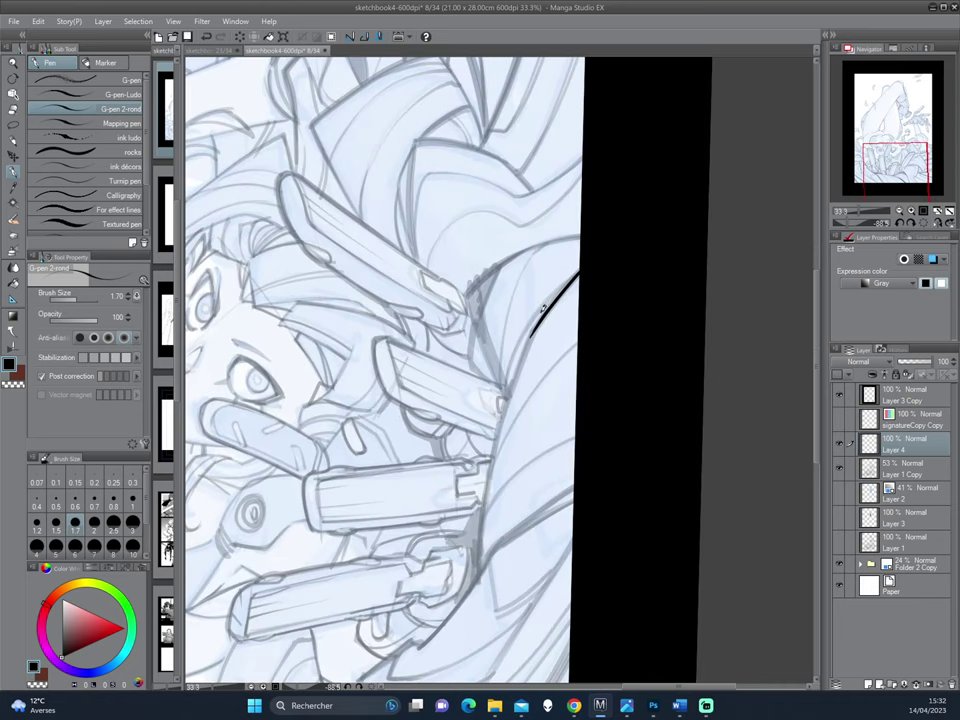
pyautogui.moveTo(533, 332); pyautogui.dragTo(485, 463)
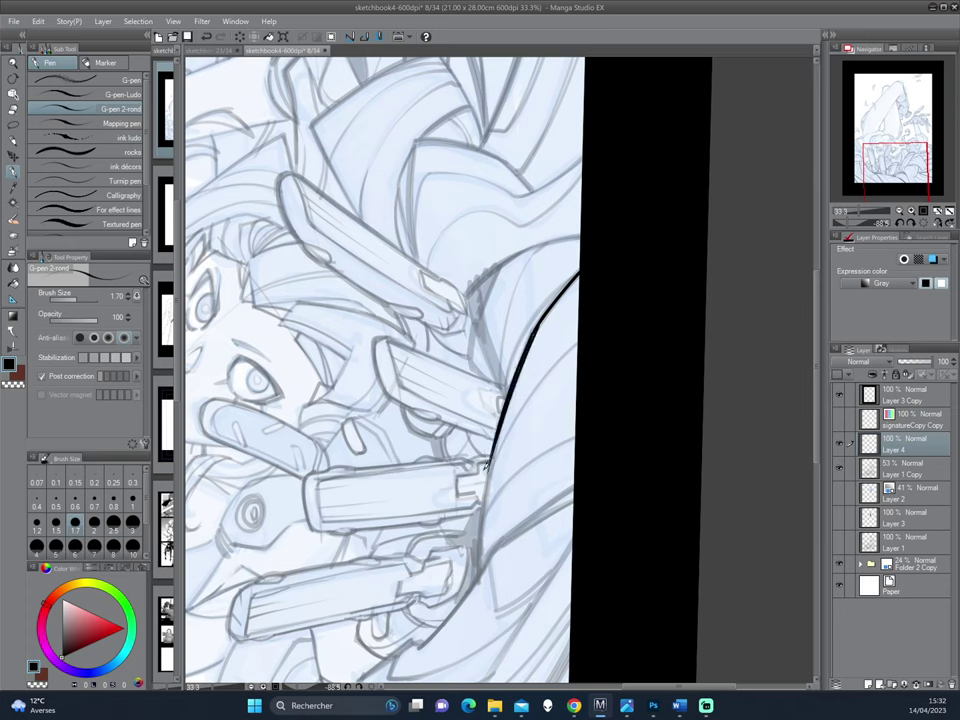
# Step: Raise the pen to size 2.5 and thicken the upper and middle hair curve
pyautogui.click(113, 525)
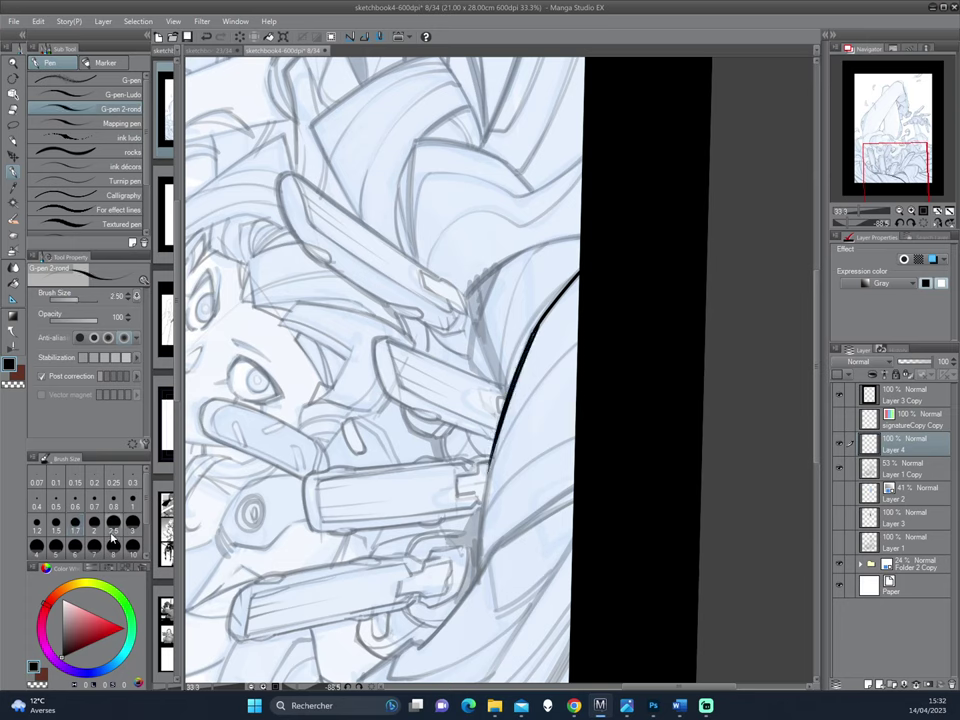
pyautogui.moveTo(577, 271); pyautogui.dragTo(540, 325)
pyautogui.moveTo(623, 339)
pyautogui.mouseDown()
pyautogui.moveTo(633, 281)
pyautogui.moveTo(476, 461)
pyautogui.moveTo(508, 367)
pyautogui.moveTo(461, 505)
pyautogui.mouseUp()
pyautogui.moveTo(509, 372); pyautogui.dragTo(477, 451)
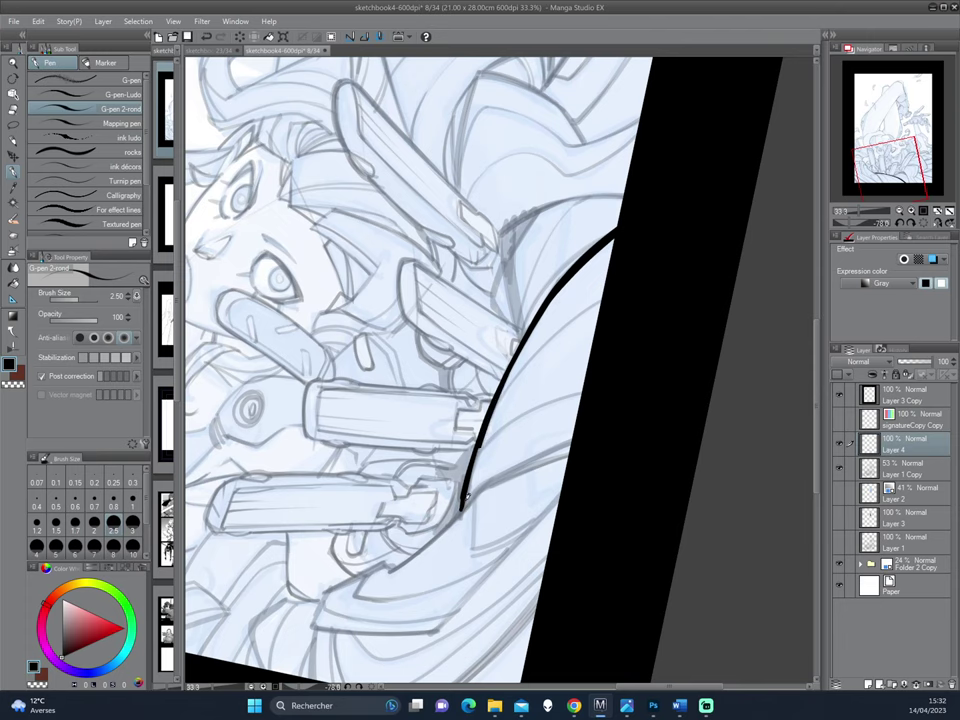
pyautogui.moveTo(499, 592); pyautogui.dragTo(574, 364)
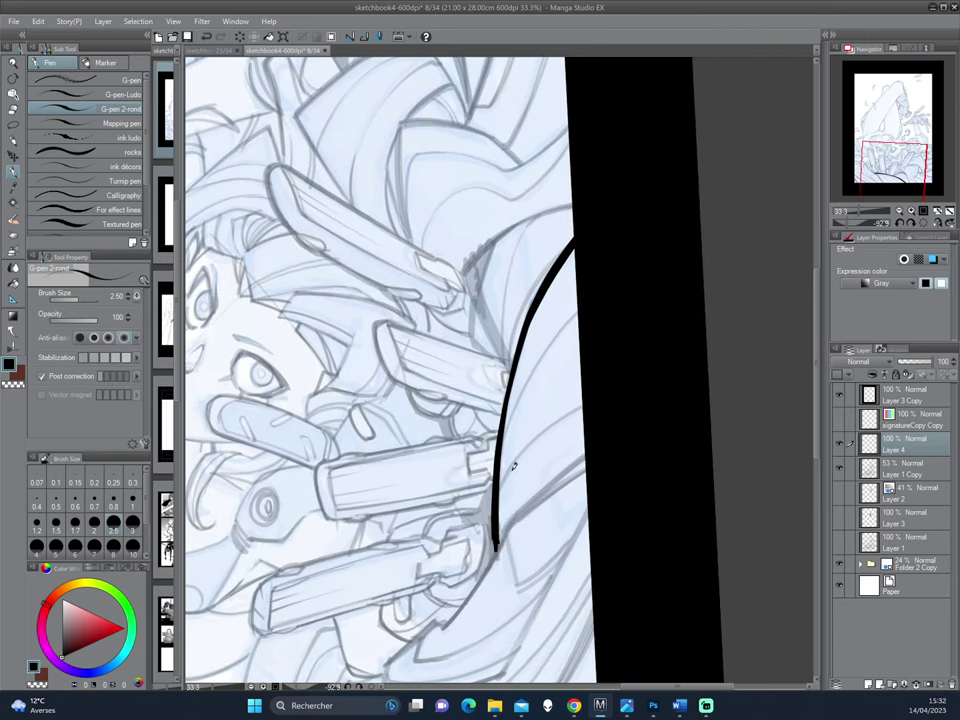
# Step: Add thin parallel strand lines beside the thick curve and thicken its tip
pyautogui.moveTo(500, 461); pyautogui.dragTo(577, 300)
pyautogui.moveTo(499, 460); pyautogui.dragTo(578, 298)
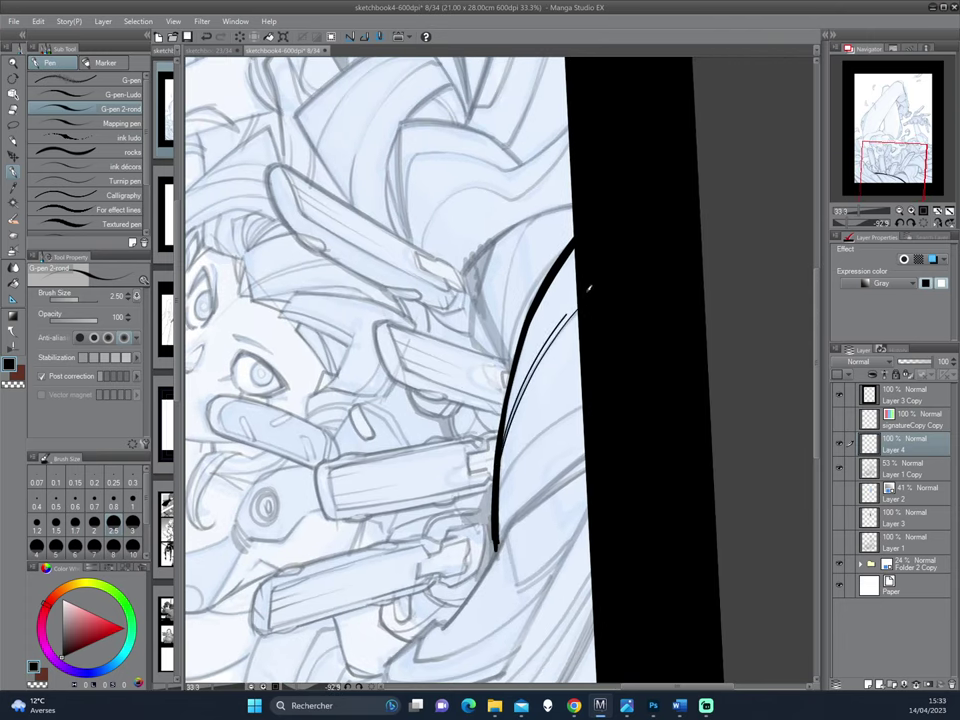
pyautogui.moveTo(519, 511)
pyautogui.mouseDown()
pyautogui.moveTo(533, 336)
pyautogui.moveTo(550, 300)
pyautogui.mouseUp()
pyautogui.moveTo(605, 422); pyautogui.dragTo(569, 364)
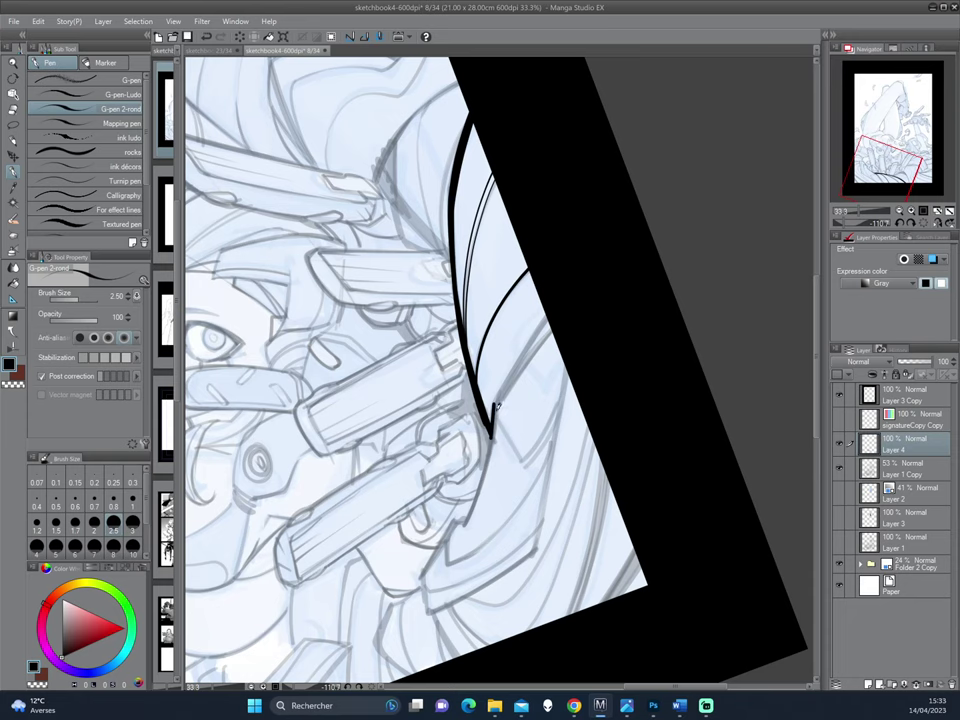
pyautogui.moveTo(491, 440); pyautogui.dragTo(495, 405)
pyautogui.moveTo(370, 320); pyautogui.dragTo(521, 364)
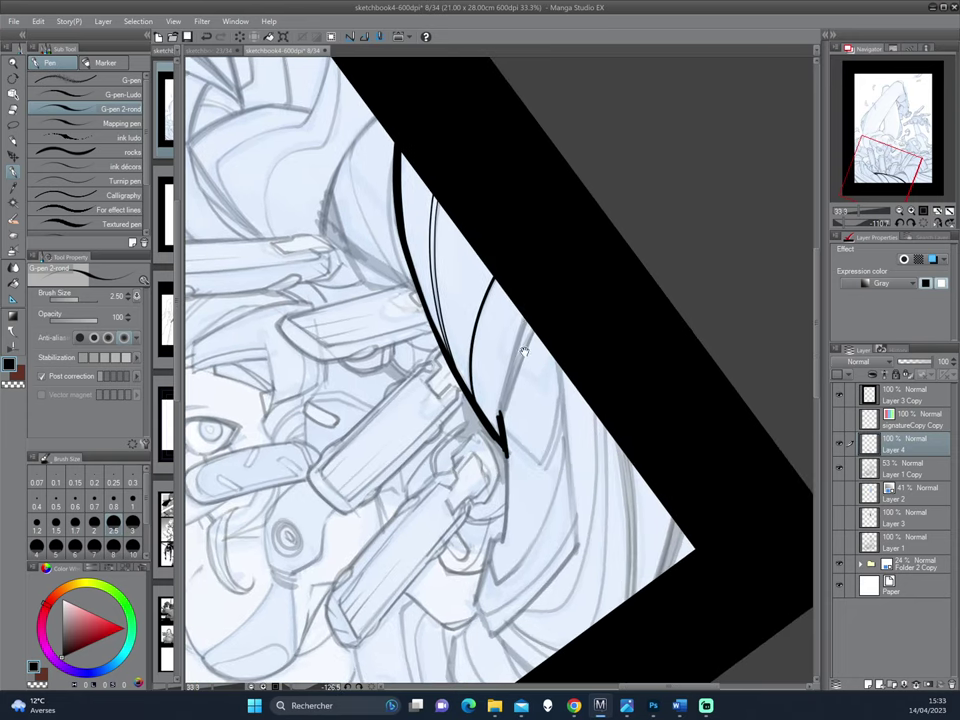
pyautogui.moveTo(499, 413); pyautogui.dragTo(528, 318)
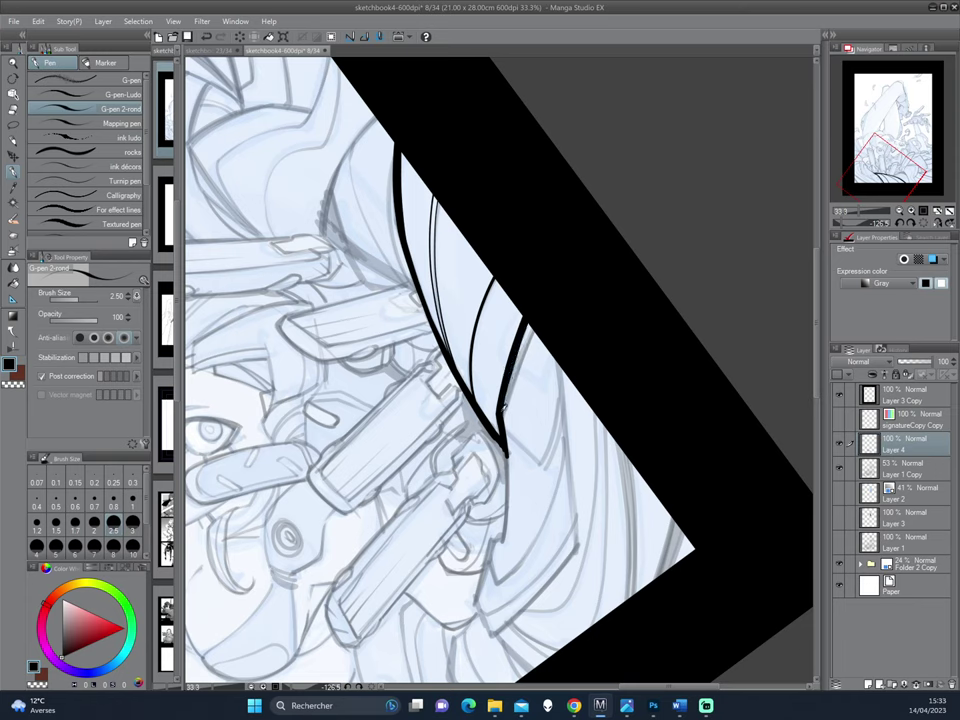
pyautogui.moveTo(530, 320); pyautogui.dragTo(505, 405)
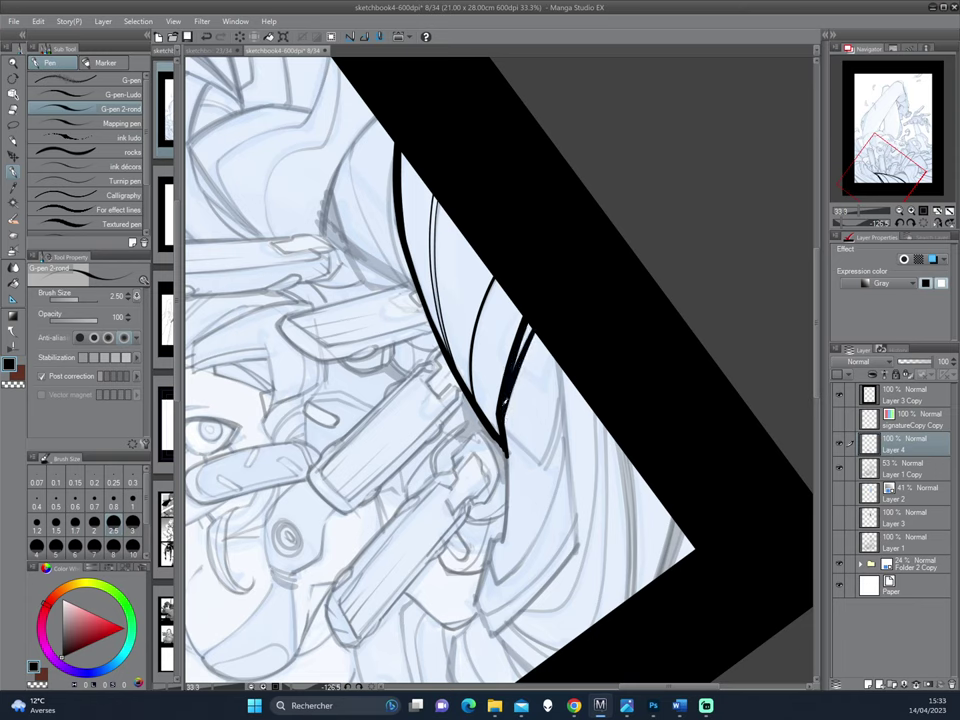
pyautogui.scroll(-3, 501, 440)
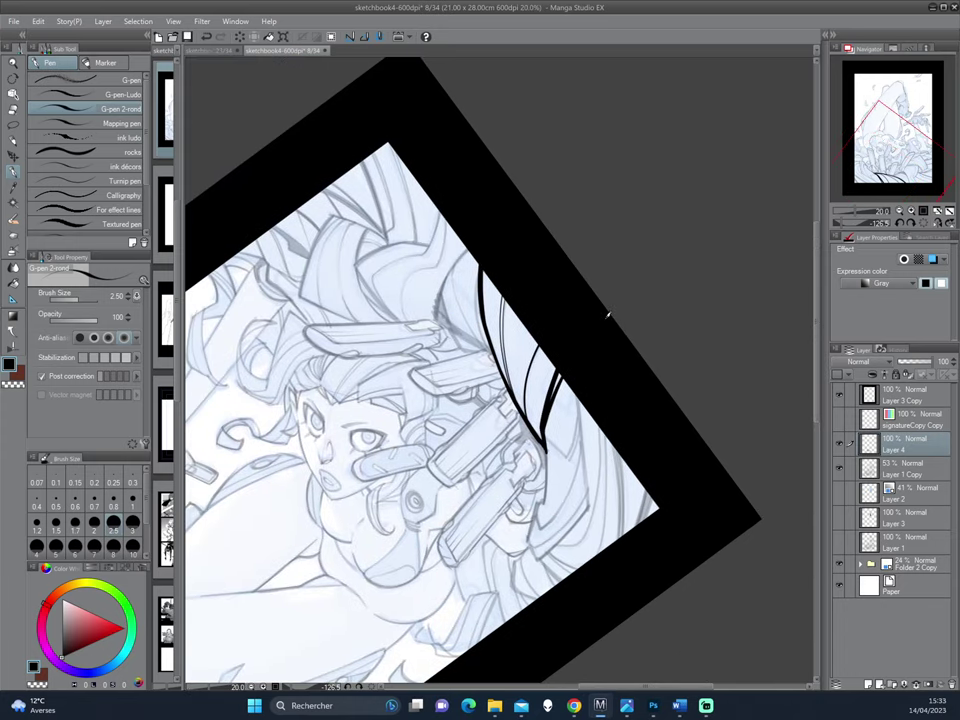
# Step: Ink and thicken curved strokes over the upper hair strands beside the outline
pyautogui.moveTo(496, 322)
pyautogui.mouseDown()
pyautogui.moveTo(590, 337)
pyautogui.moveTo(549, 343)
pyautogui.mouseUp()
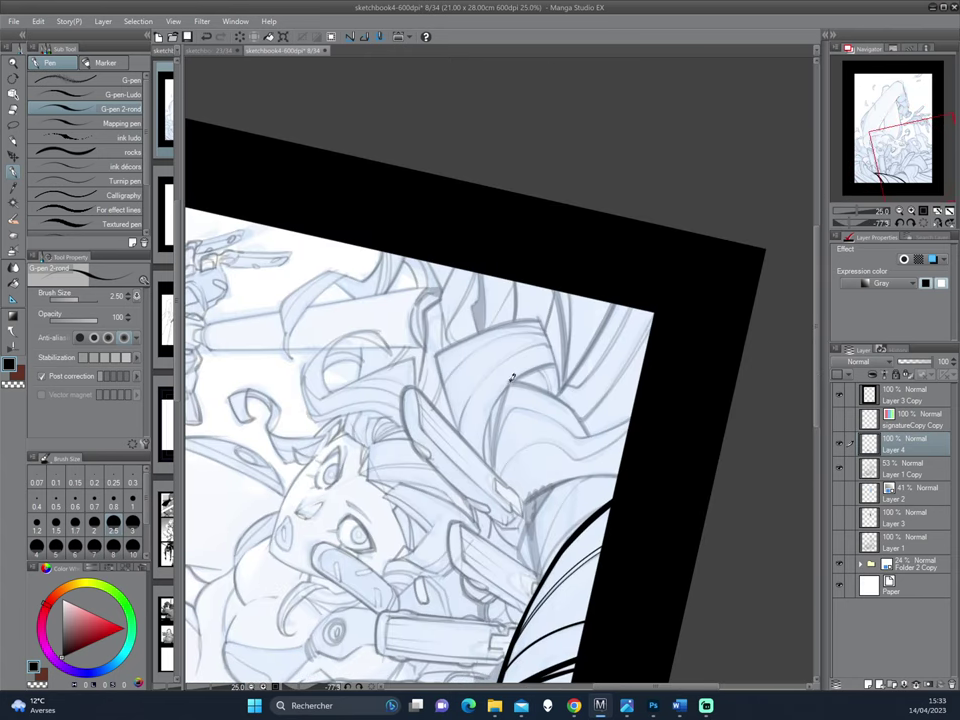
pyautogui.moveTo(512, 377); pyautogui.dragTo(497, 448)
pyautogui.moveTo(509, 380); pyautogui.dragTo(494, 468)
pyautogui.moveTo(628, 270); pyautogui.dragTo(591, 375)
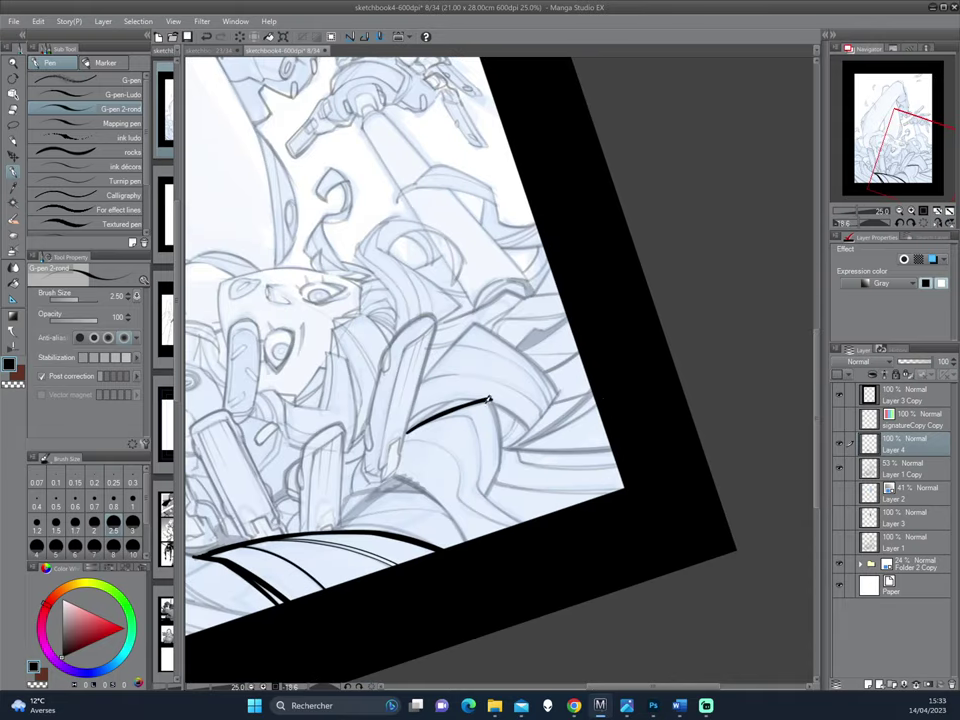
pyautogui.moveTo(489, 402); pyautogui.dragTo(497, 475)
pyautogui.moveTo(495, 397)
pyautogui.mouseDown()
pyautogui.moveTo(611, 332)
pyautogui.moveTo(530, 423)
pyautogui.mouseUp()
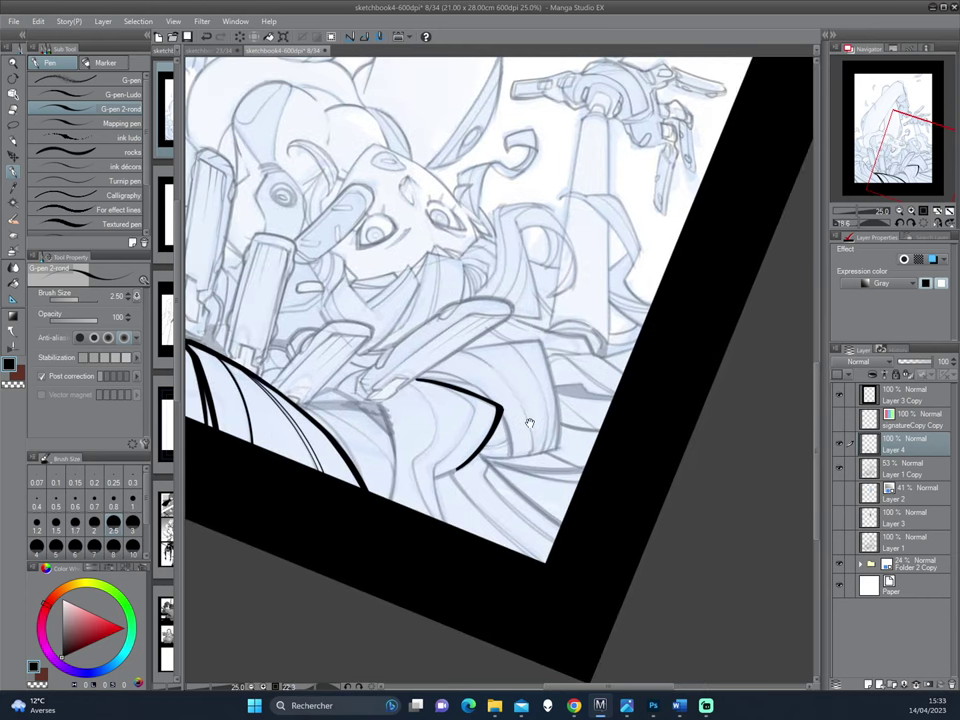
pyautogui.moveTo(436, 467); pyautogui.dragTo(443, 510)
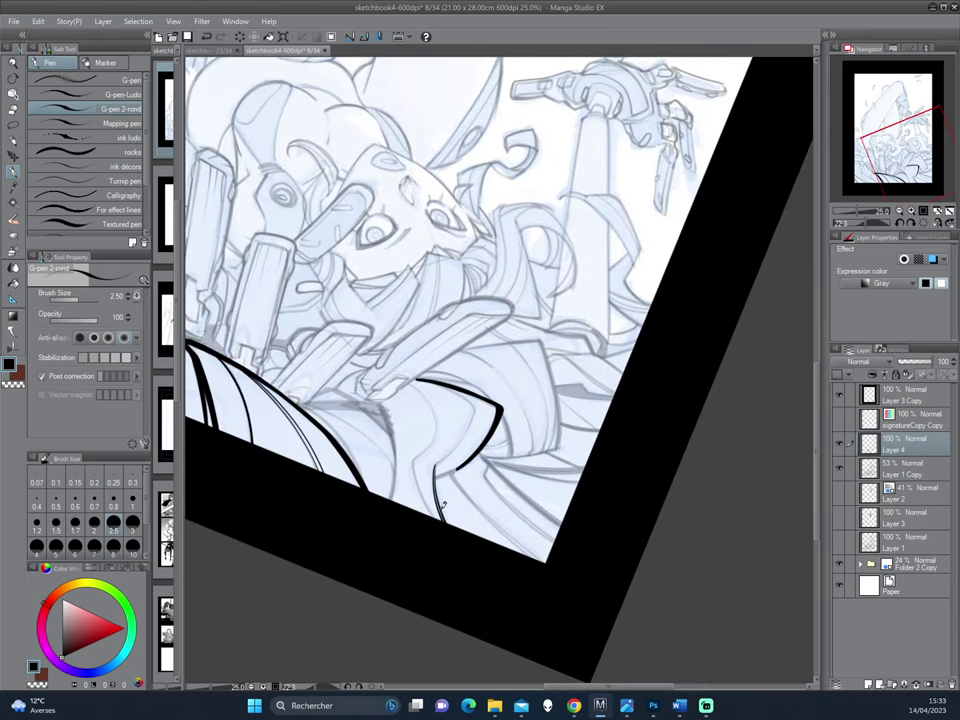
pyautogui.moveTo(495, 576)
pyautogui.mouseDown()
pyautogui.moveTo(561, 407)
pyautogui.moveTo(522, 481)
pyautogui.mouseUp()
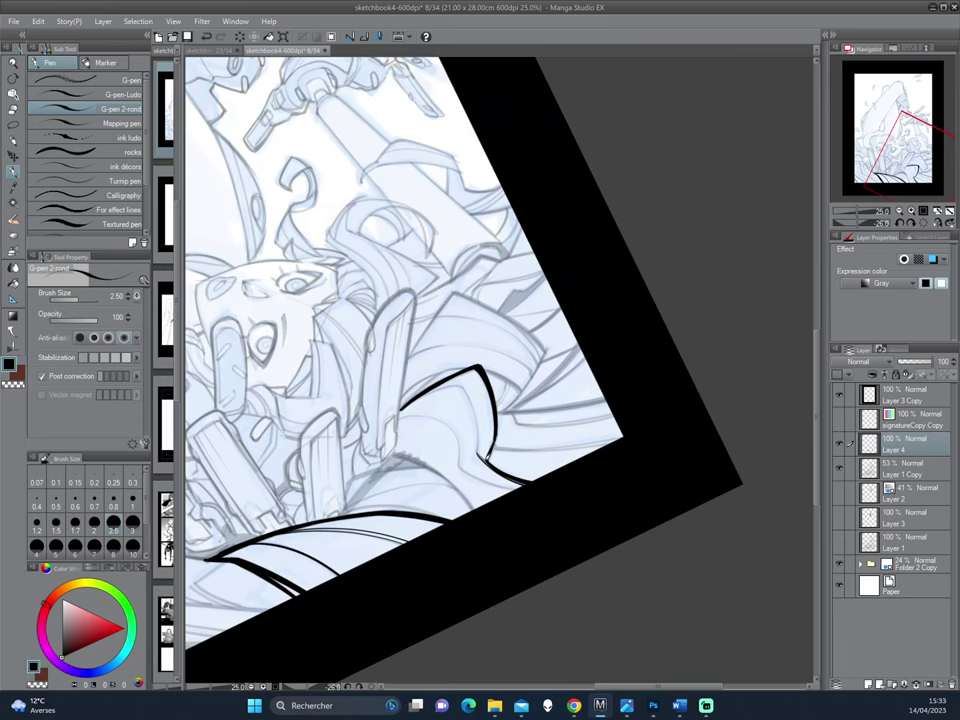
pyautogui.moveTo(637, 317); pyautogui.dragTo(422, 459)
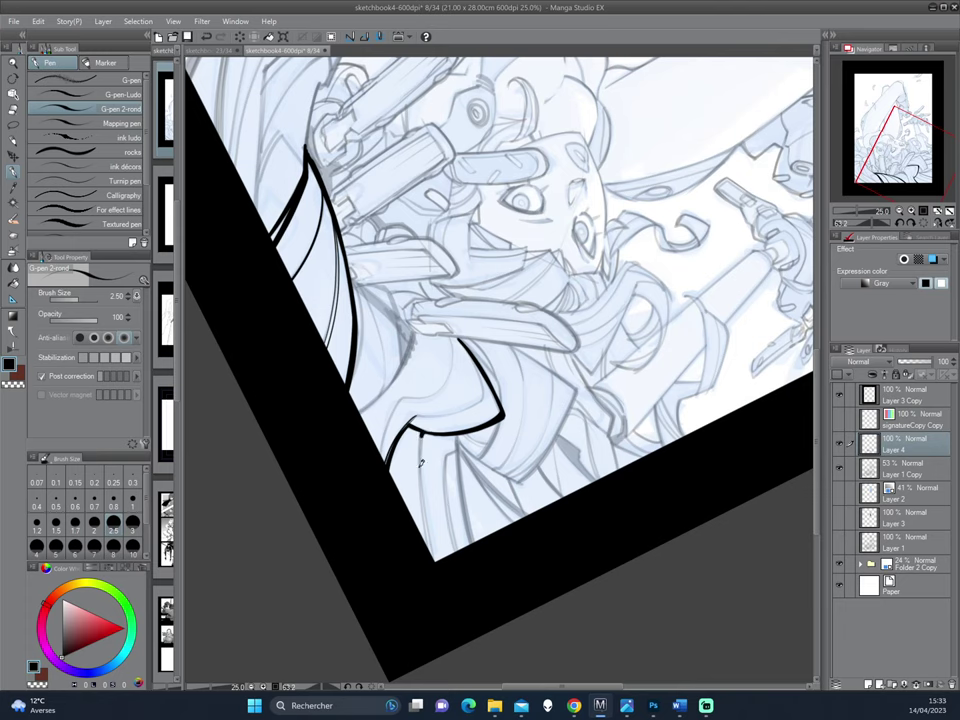
pyautogui.moveTo(418, 525); pyautogui.dragTo(425, 495)
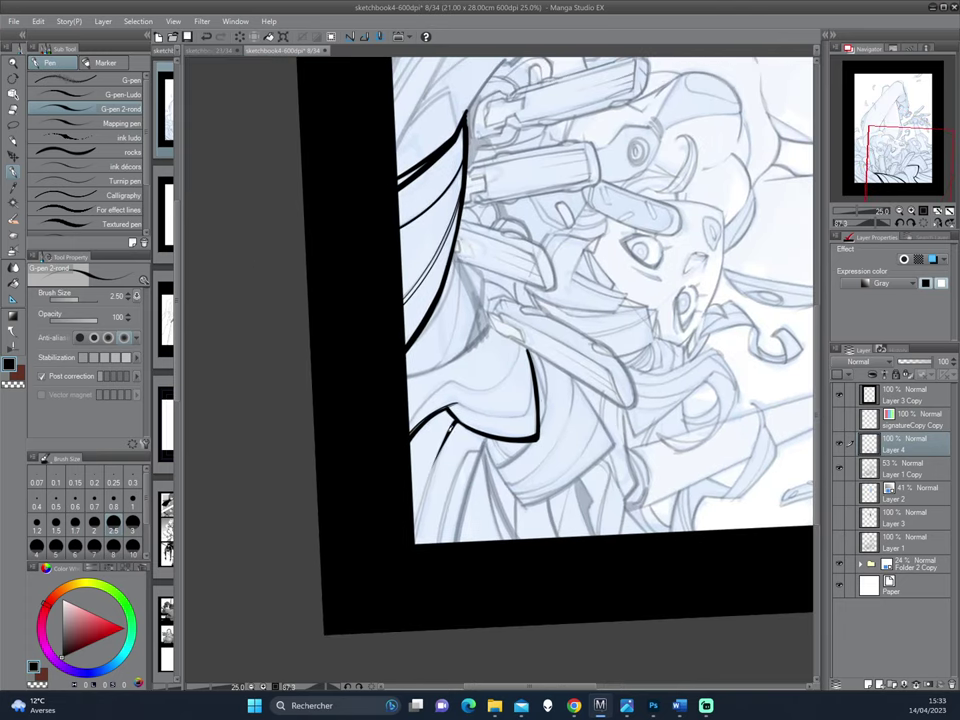
pyautogui.moveTo(409, 564); pyautogui.dragTo(505, 445)
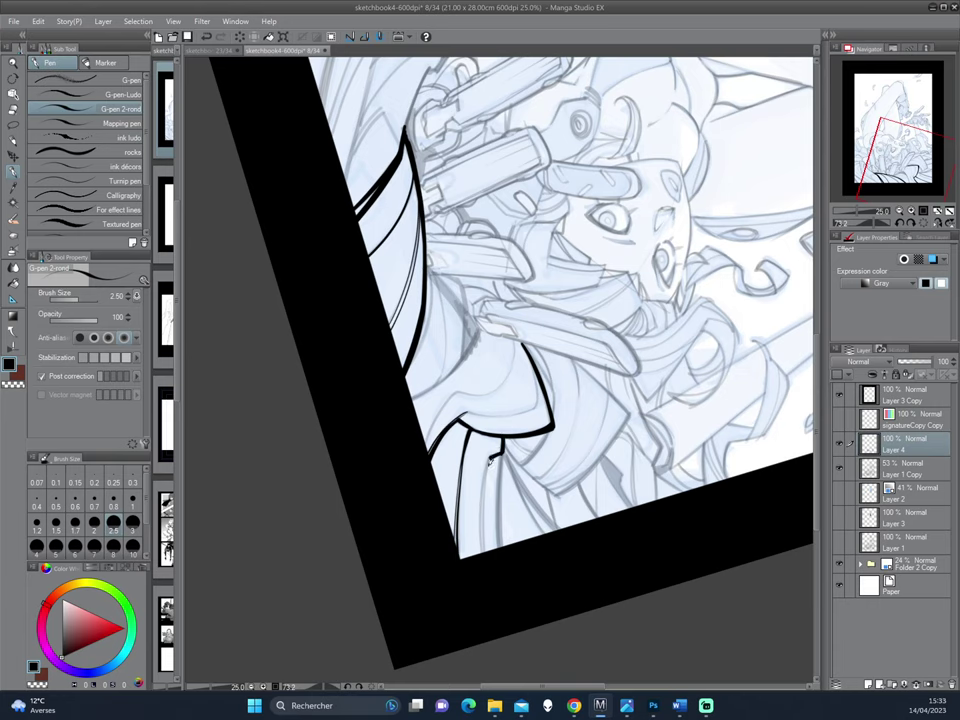
pyautogui.moveTo(500, 436); pyautogui.dragTo(483, 550)
pyautogui.moveTo(490, 463); pyautogui.dragTo(482, 555)
# Step: Ink bold, thickened lines down the lower hair locks near the page's bottom edge
pyautogui.doubleClick(576, 348)
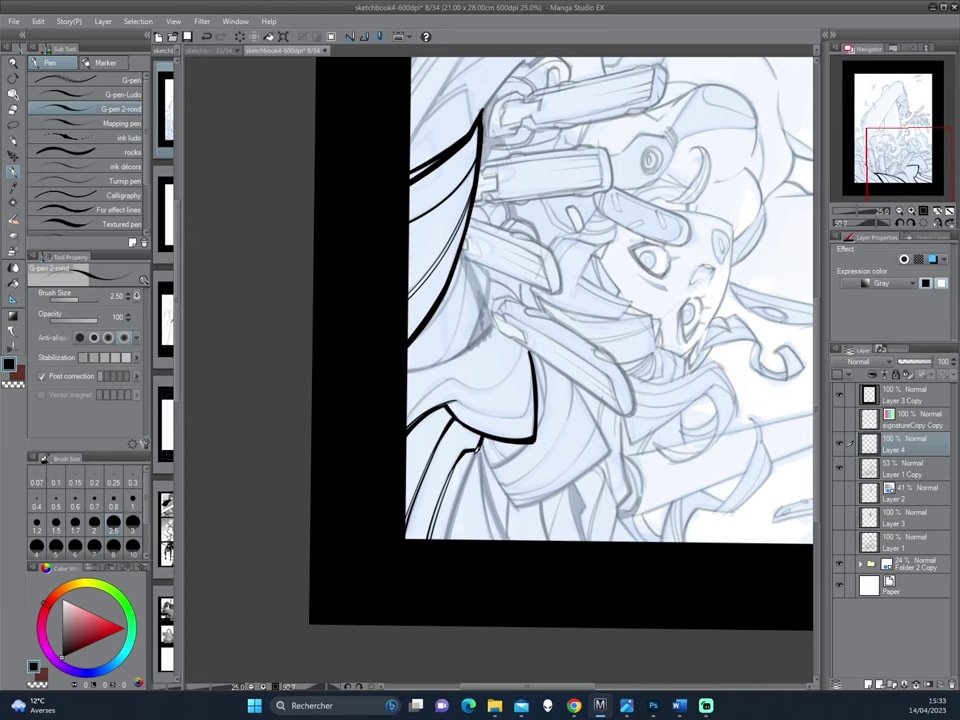
pyautogui.moveTo(477, 453)
pyautogui.mouseDown()
pyautogui.moveTo(444, 540)
pyautogui.moveTo(515, 417)
pyautogui.mouseUp()
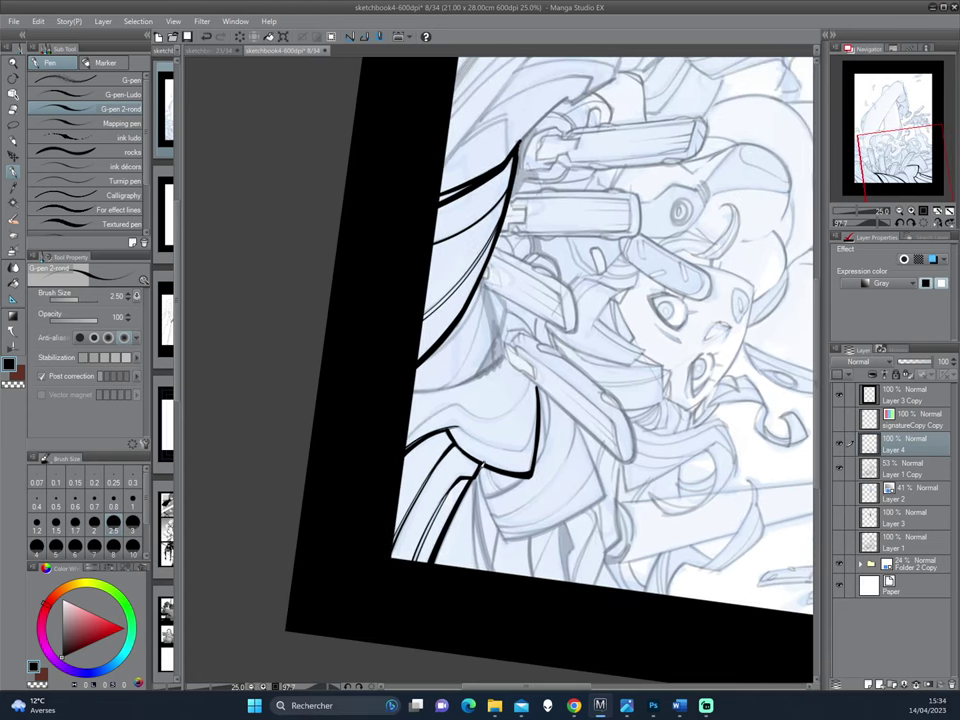
pyautogui.moveTo(478, 472); pyautogui.dragTo(505, 532)
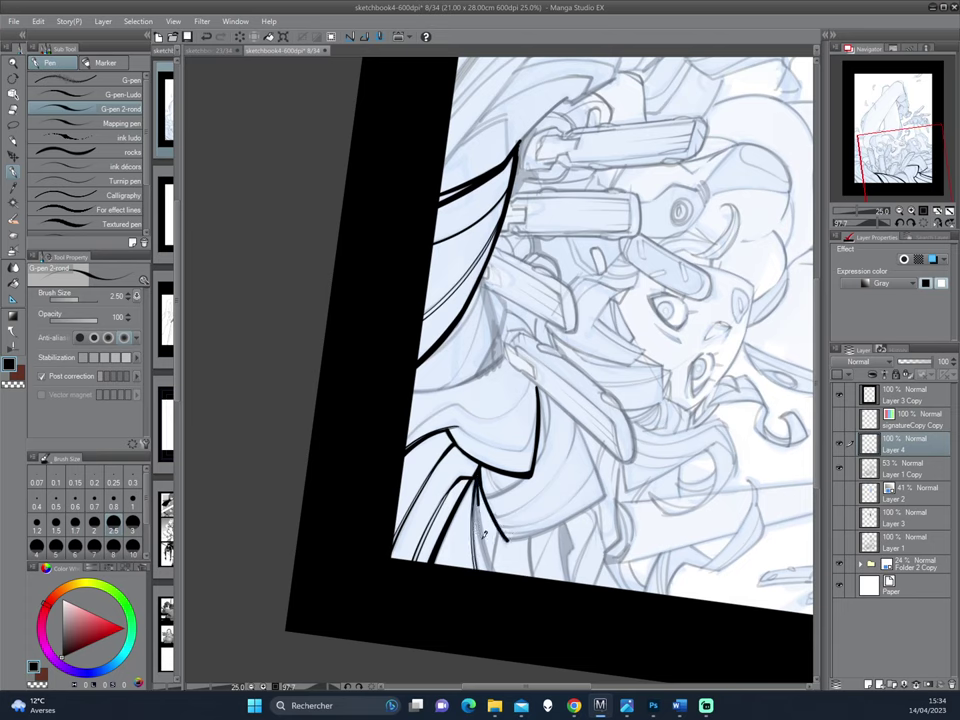
pyautogui.moveTo(478, 506)
pyautogui.mouseDown()
pyautogui.moveTo(489, 565)
pyautogui.moveTo(517, 487)
pyautogui.mouseUp()
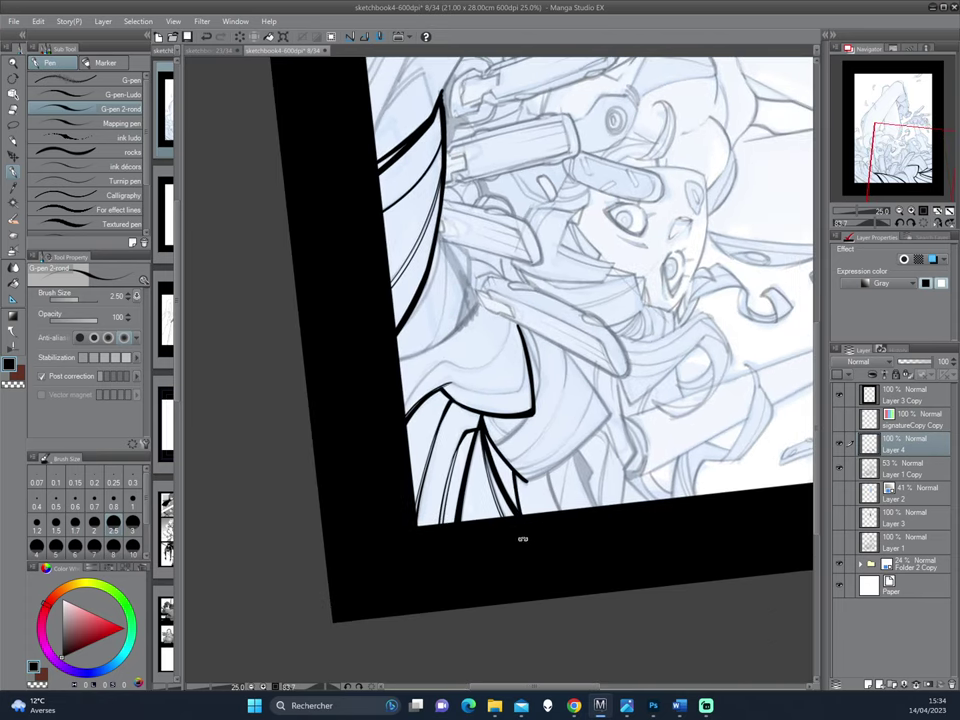
pyautogui.moveTo(521, 538); pyautogui.dragTo(572, 425)
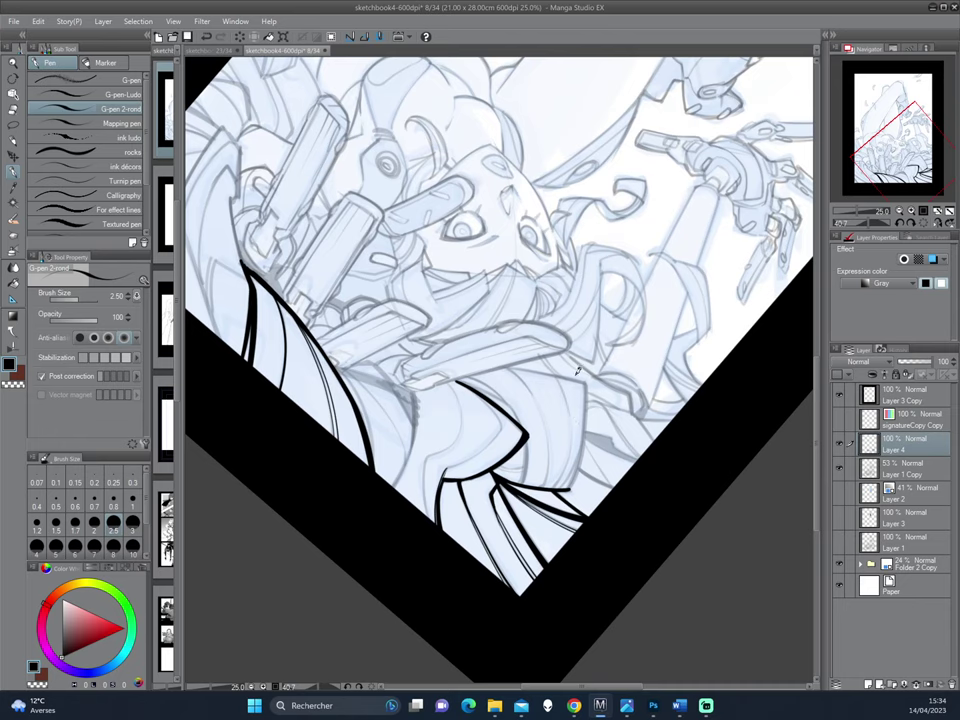
pyautogui.moveTo(586, 382); pyautogui.dragTo(569, 487)
pyautogui.moveTo(587, 389); pyautogui.dragTo(570, 488)
pyautogui.moveTo(587, 380)
pyautogui.mouseDown()
pyautogui.moveTo(549, 422)
pyautogui.moveTo(556, 467)
pyautogui.mouseUp()
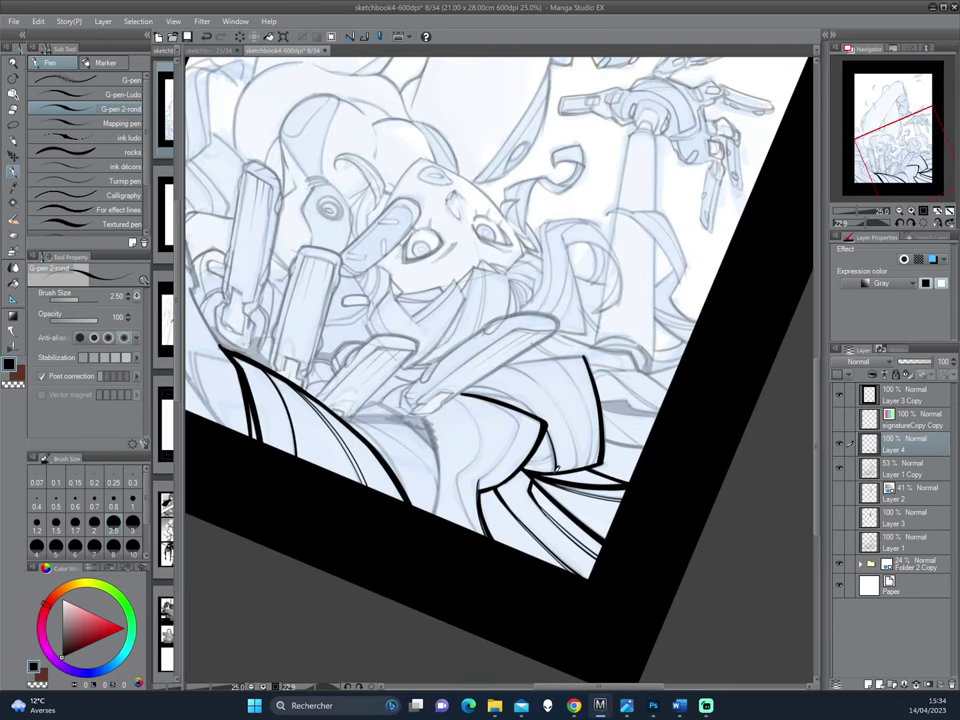
pyautogui.moveTo(549, 424)
pyautogui.mouseDown()
pyautogui.moveTo(556, 468)
pyautogui.moveTo(553, 430)
pyautogui.mouseUp()
pyautogui.moveTo(411, 330); pyautogui.dragTo(413, 345)
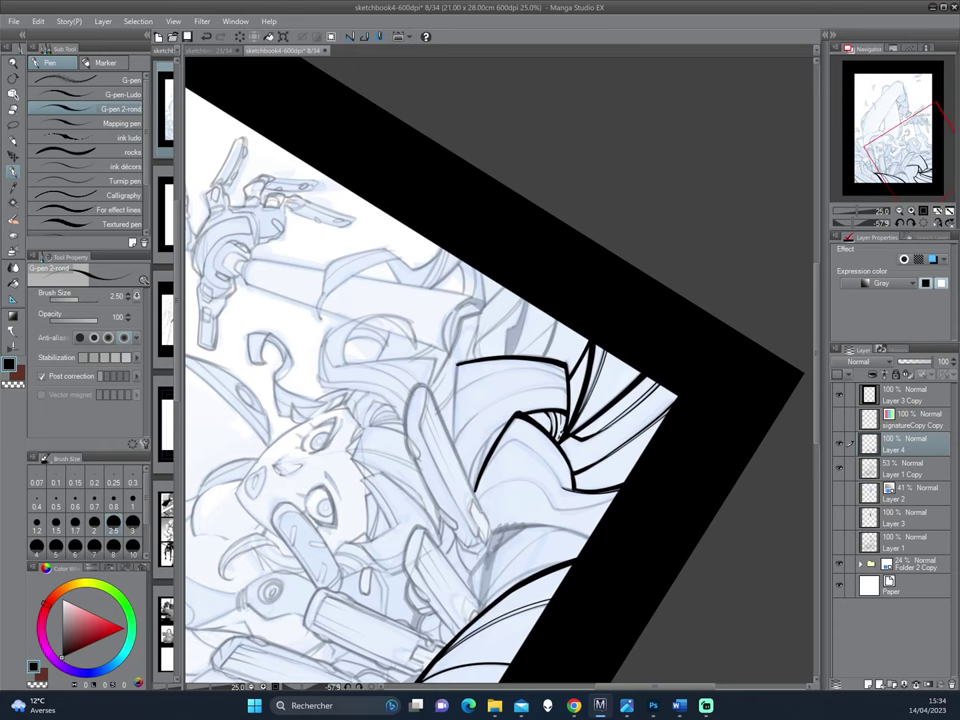
# Step: Extend and thicken the ink line along a hair strand at the right edge
pyautogui.scroll(2, 606, 354)
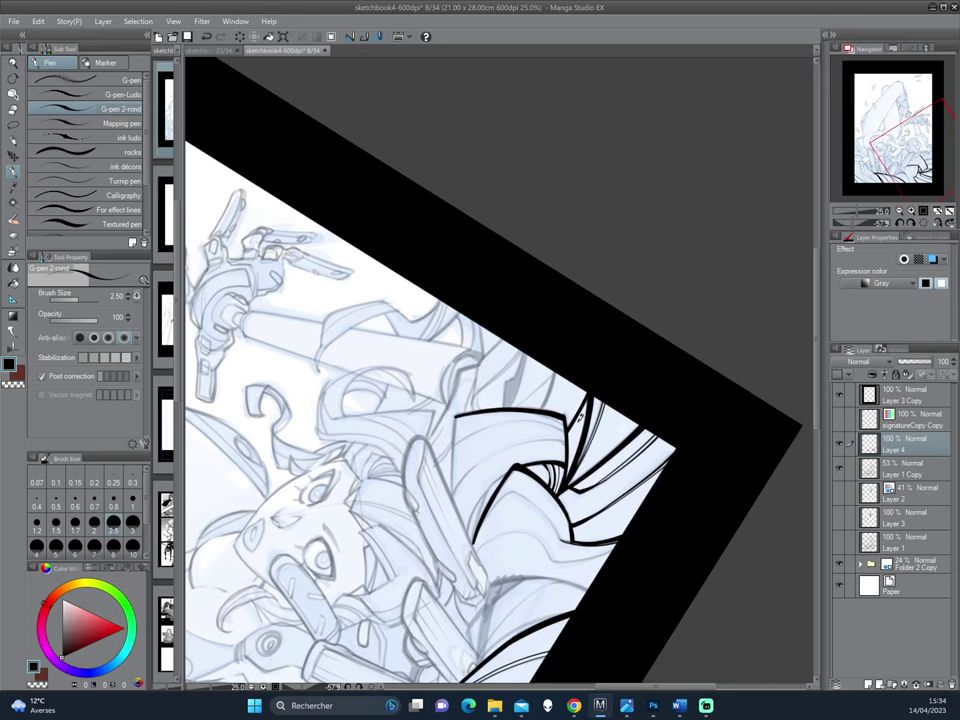
pyautogui.moveTo(578, 415); pyautogui.dragTo(548, 344)
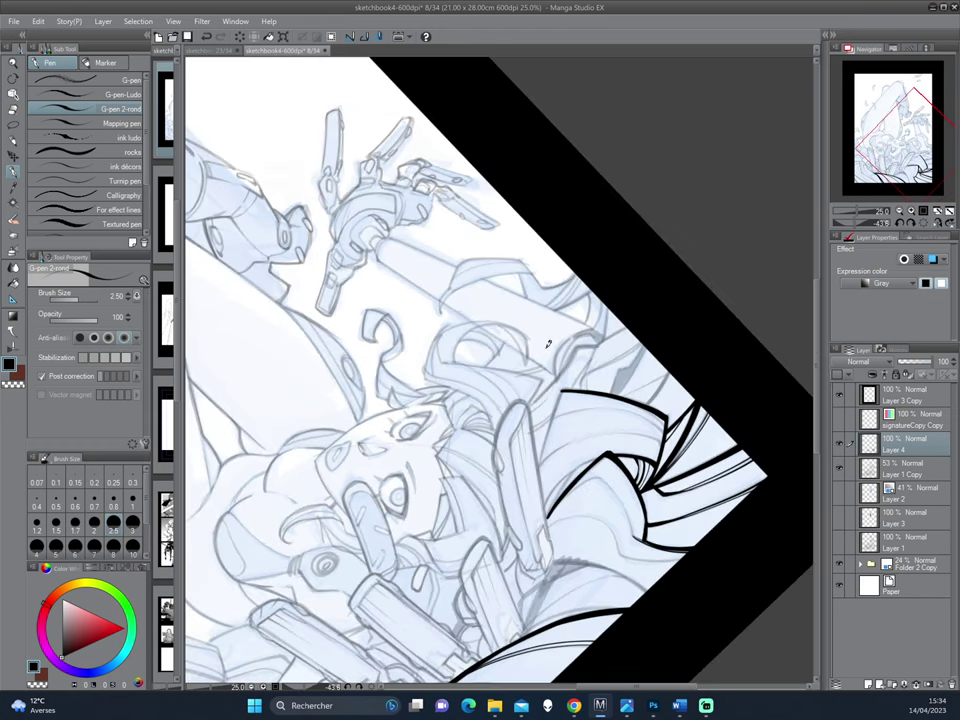
pyautogui.moveTo(675, 315); pyautogui.dragTo(541, 404)
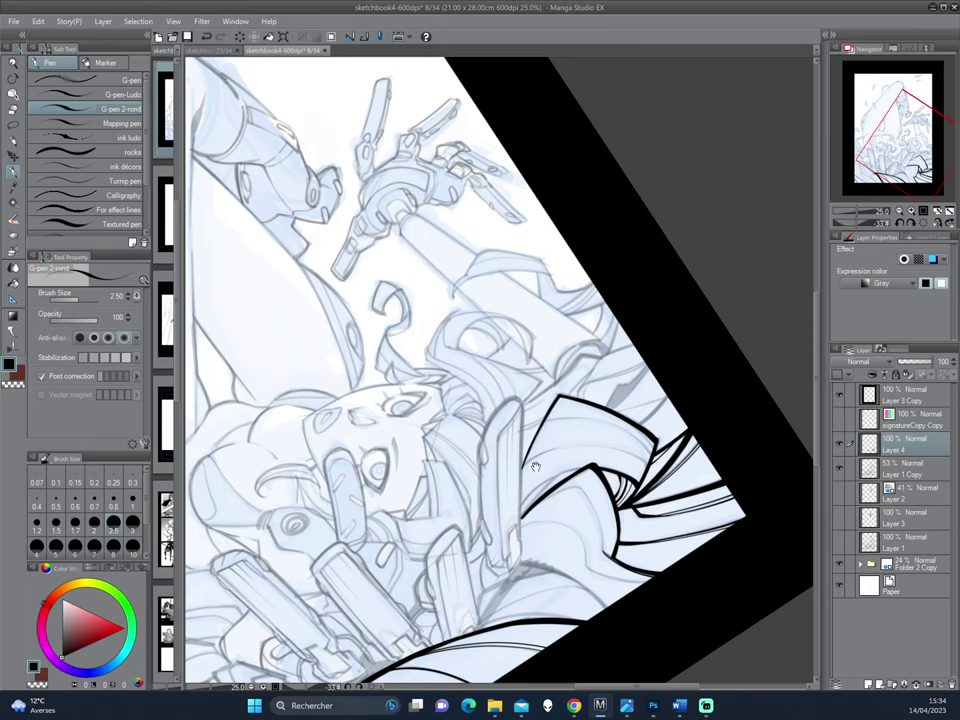
pyautogui.moveTo(400, 350); pyautogui.dragTo(435, 302)
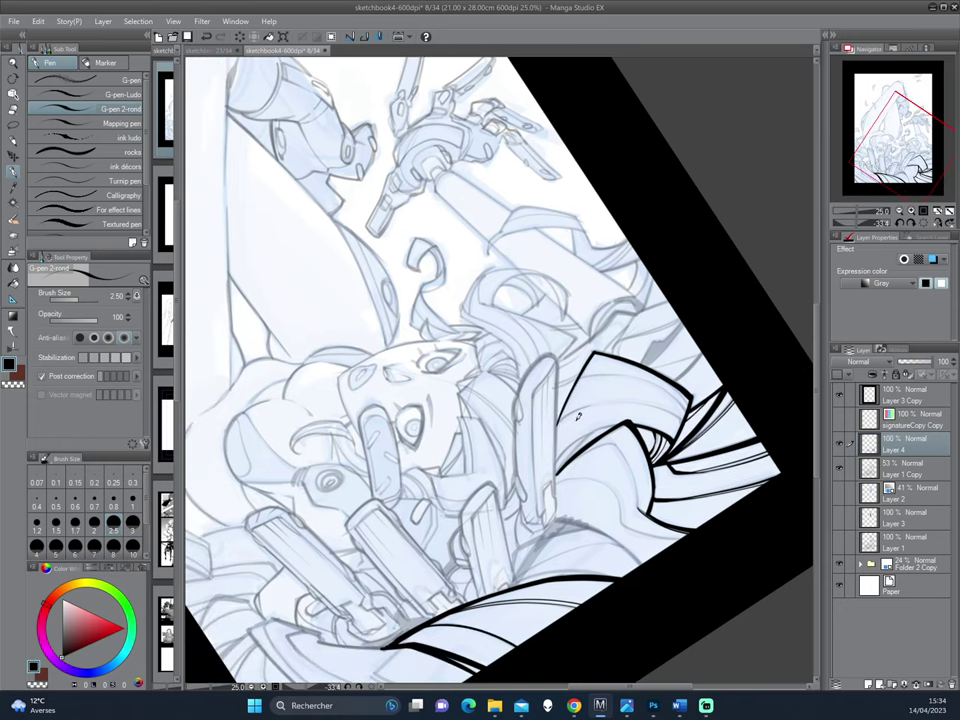
pyautogui.moveTo(577, 416)
pyautogui.mouseDown()
pyautogui.moveTo(507, 517)
pyautogui.moveTo(530, 572)
pyautogui.moveTo(557, 542)
pyautogui.moveTo(617, 413)
pyautogui.mouseUp()
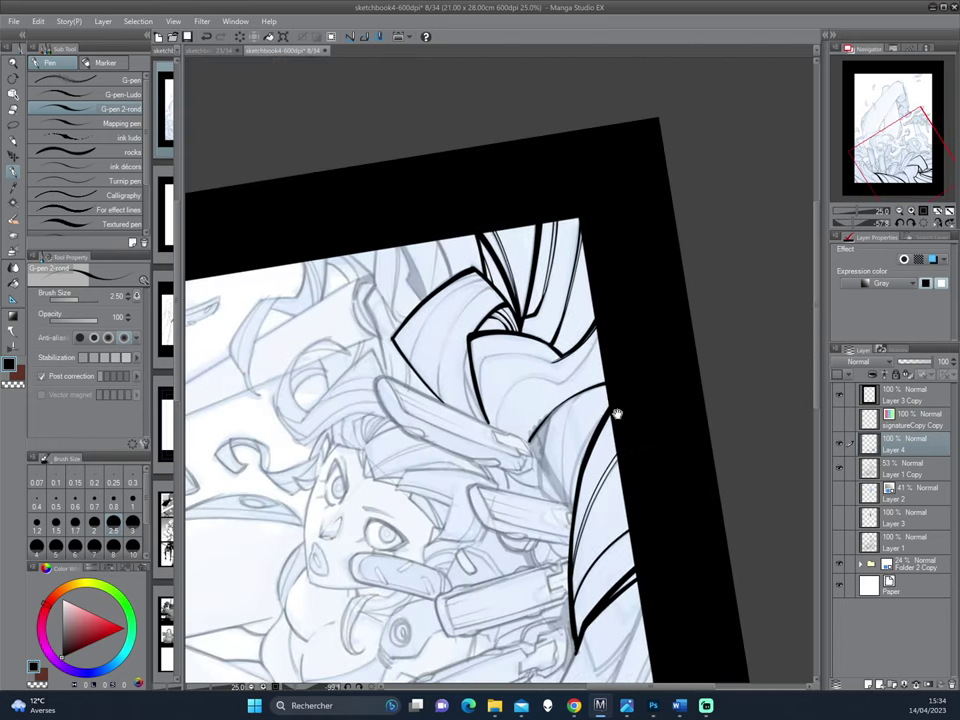
pyautogui.scroll(1, 617, 413)
pyautogui.scroll(1, 573, 398)
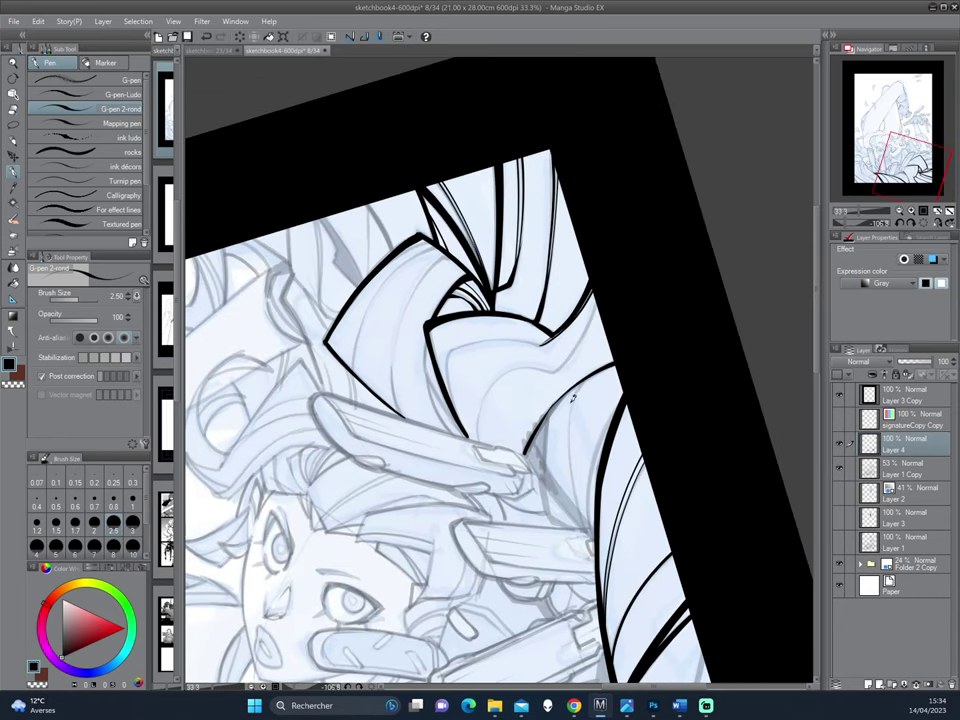
pyautogui.moveTo(586, 377)
pyautogui.mouseDown()
pyautogui.moveTo(572, 402)
pyautogui.moveTo(634, 388)
pyautogui.moveTo(540, 456)
pyautogui.moveTo(528, 548)
pyautogui.mouseUp()
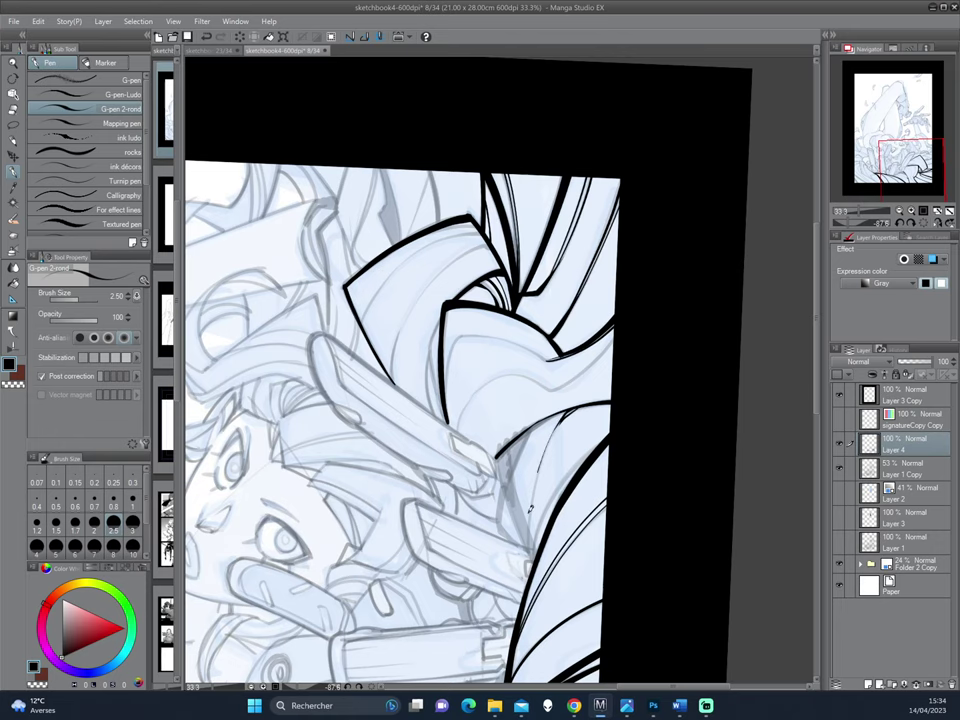
pyautogui.moveTo(541, 468); pyautogui.dragTo(558, 425)
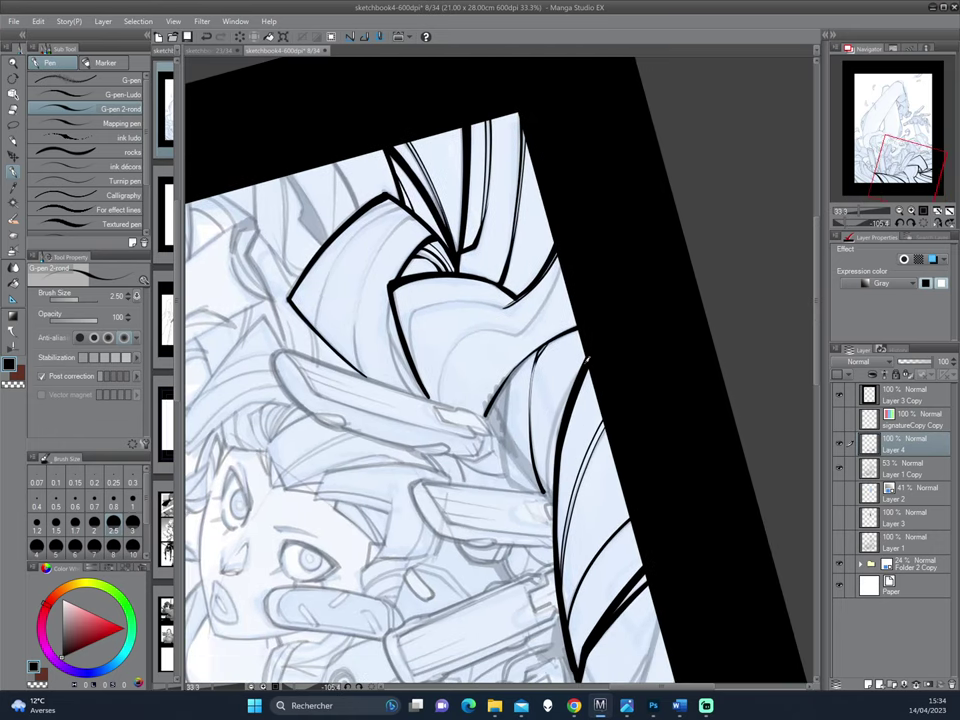
pyautogui.moveTo(580, 368); pyautogui.dragTo(557, 418)
pyautogui.moveTo(547, 495); pyautogui.dragTo(554, 429)
pyautogui.moveTo(546, 503); pyautogui.dragTo(554, 418)
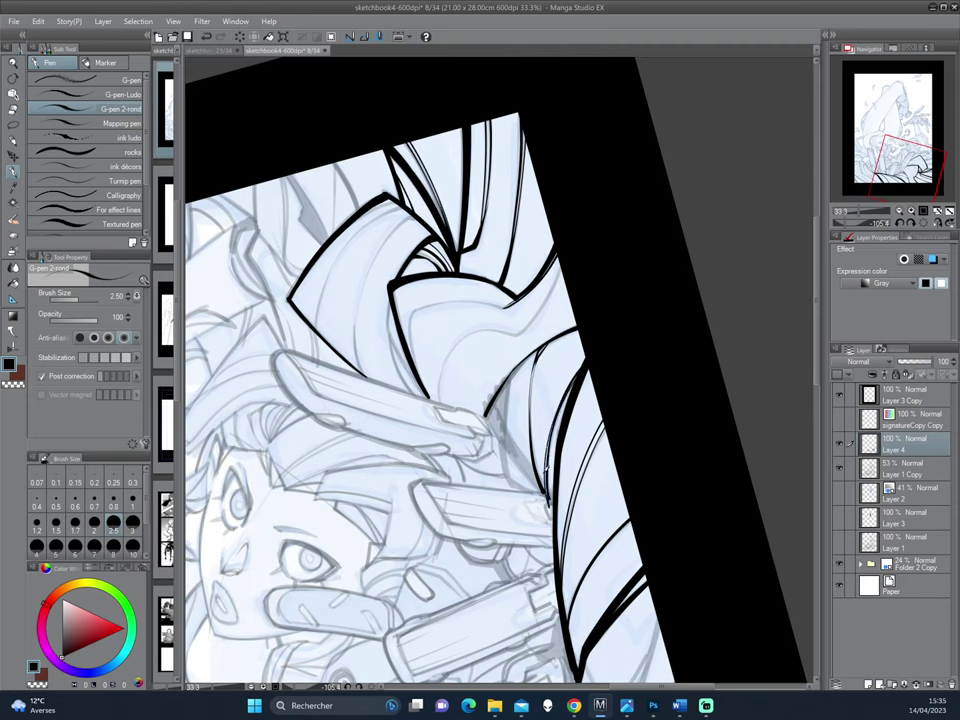
# Step: Reset the colour to black and ink curved strands, hatching and the dark lock's edge
pyautogui.moveTo(408, 348); pyautogui.dragTo(654, 384)
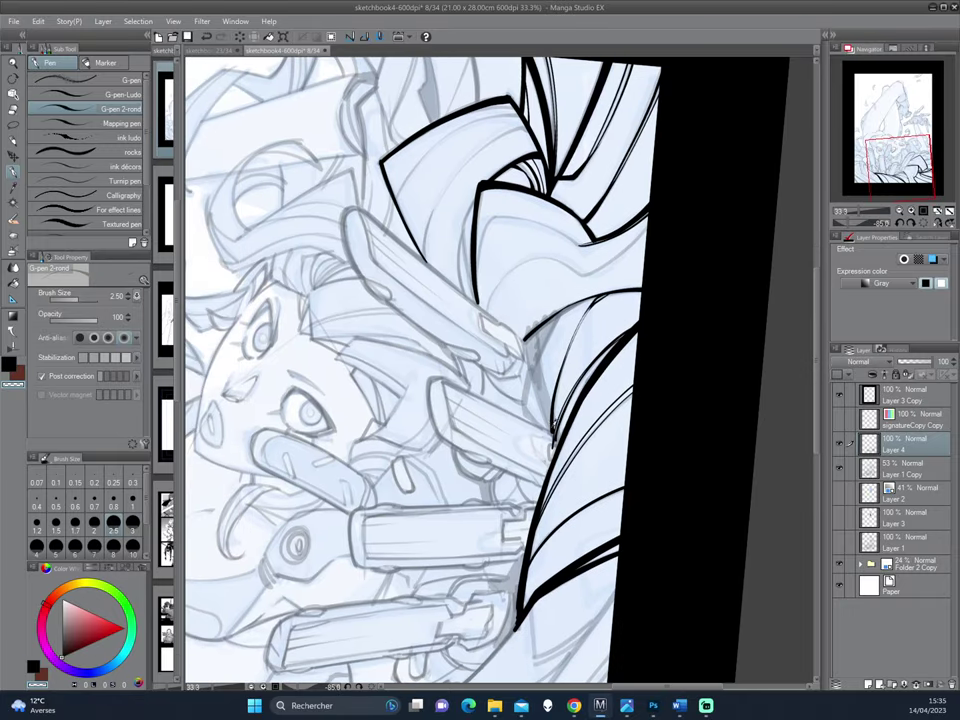
pyautogui.moveTo(551, 446); pyautogui.dragTo(547, 445)
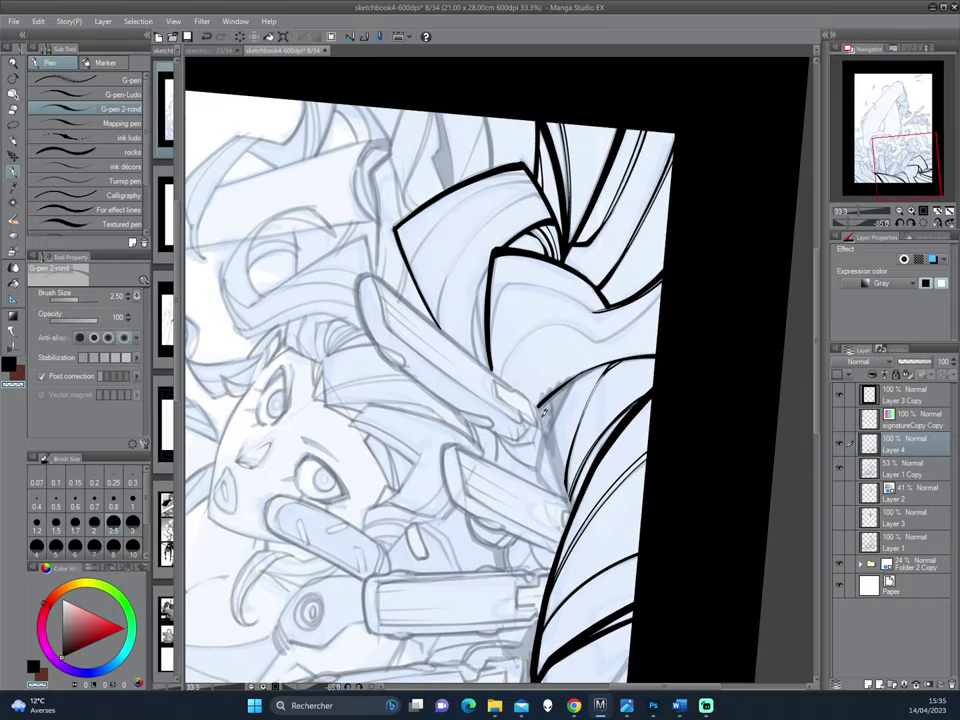
pyautogui.press('c')
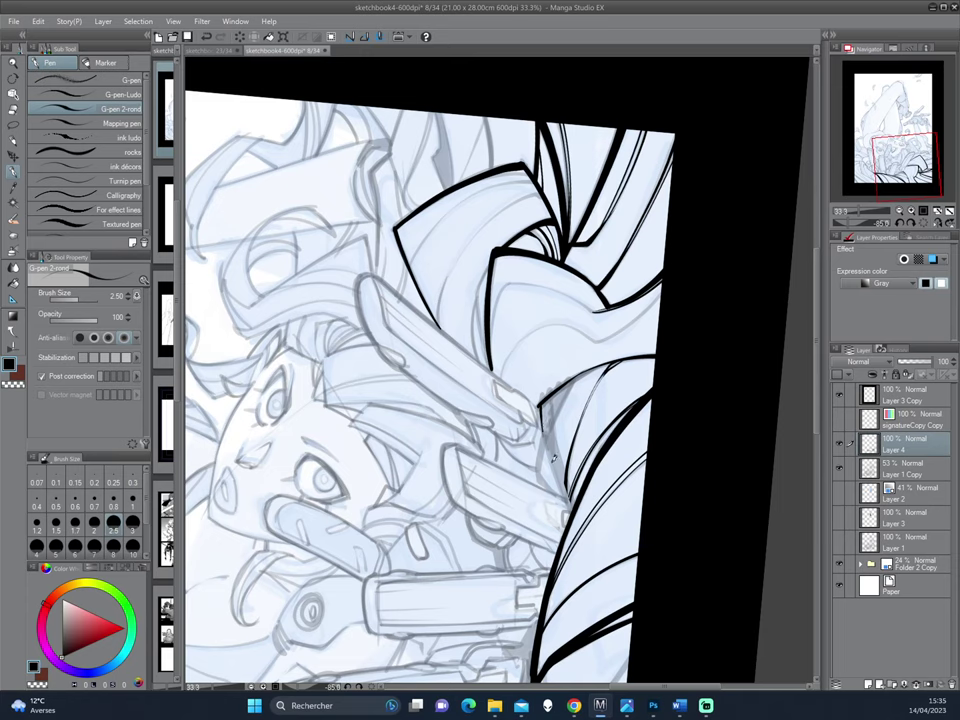
pyautogui.moveTo(543, 395); pyautogui.dragTo(567, 471)
pyautogui.moveTo(423, 300); pyautogui.dragTo(416, 345)
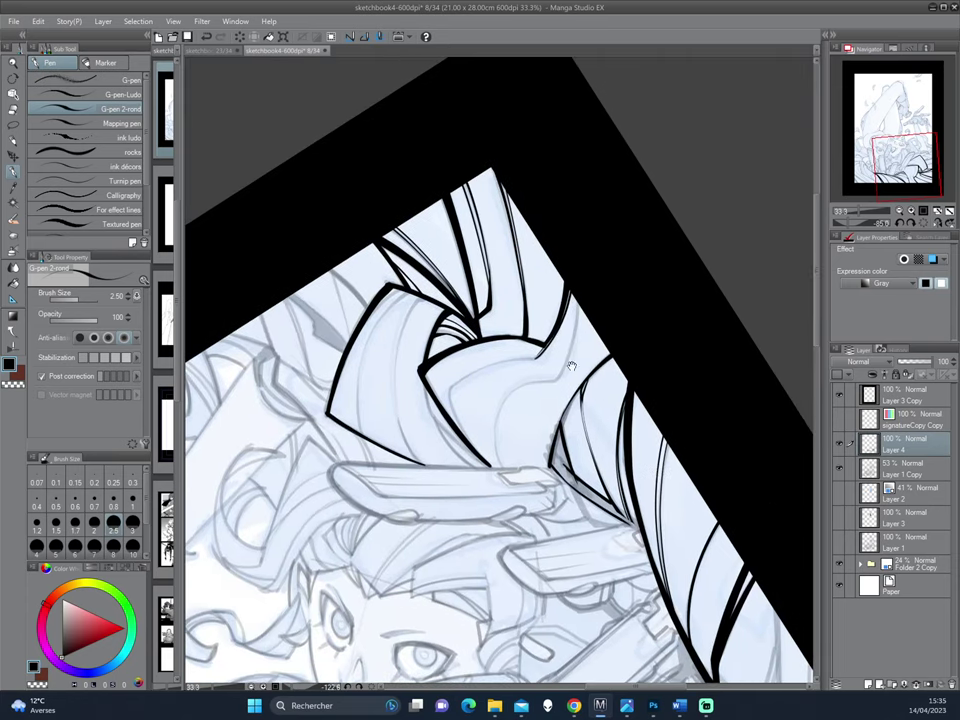
pyautogui.moveTo(549, 432)
pyautogui.mouseDown()
pyautogui.moveTo(556, 462)
pyautogui.moveTo(576, 392)
pyautogui.mouseUp()
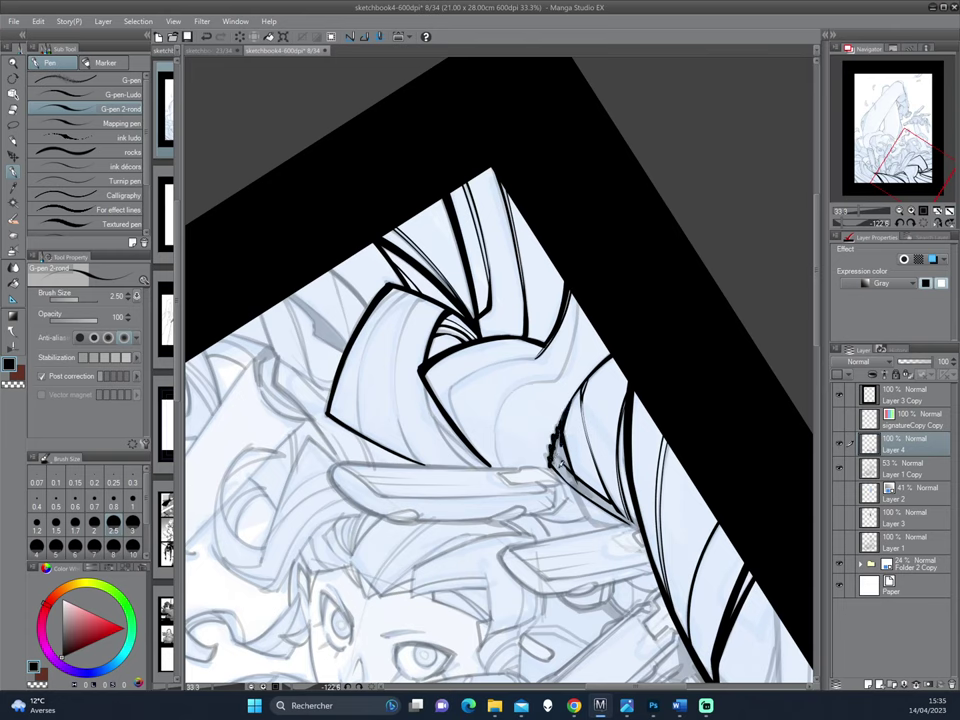
pyautogui.moveTo(559, 463); pyautogui.dragTo(579, 476)
pyautogui.moveTo(666, 274); pyautogui.dragTo(357, 382)
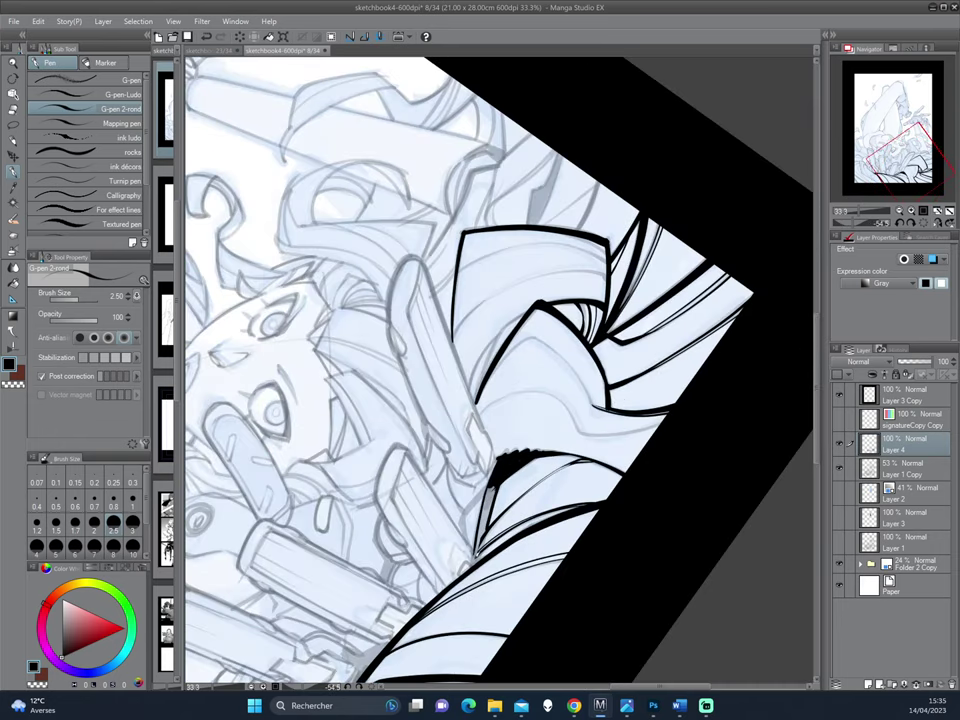
pyautogui.moveTo(487, 511); pyautogui.dragTo(470, 567)
pyautogui.moveTo(492, 488); pyautogui.dragTo(482, 536)
pyautogui.moveTo(502, 461); pyautogui.dragTo(527, 457)
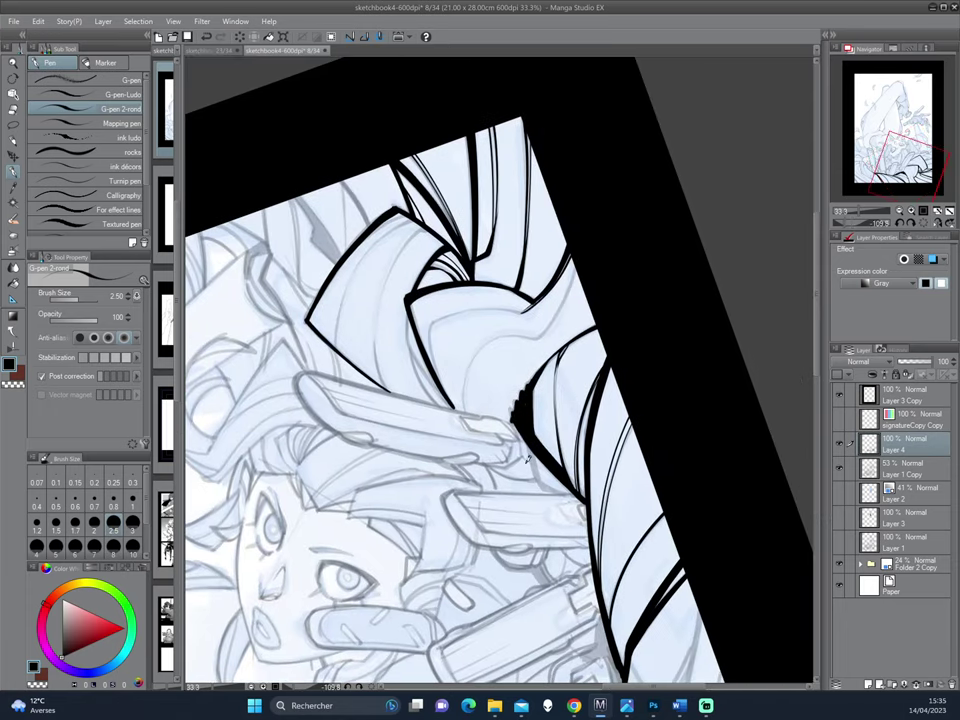
pyautogui.moveTo(403, 350)
pyautogui.mouseDown()
pyautogui.moveTo(621, 403)
pyautogui.moveTo(491, 502)
pyautogui.moveTo(501, 524)
pyautogui.mouseUp()
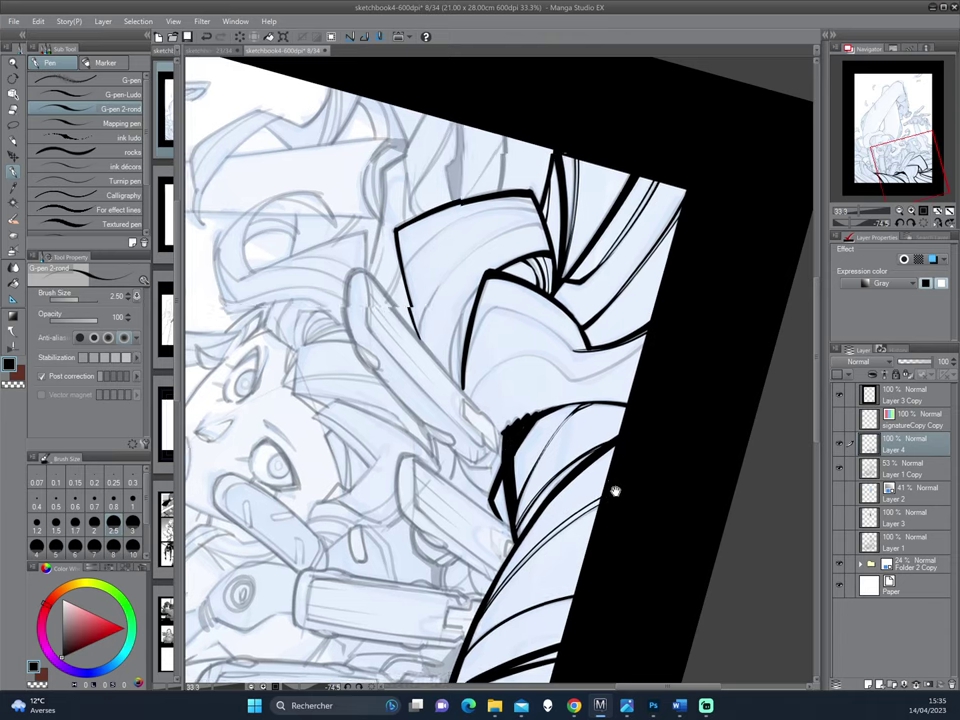
pyautogui.moveTo(615, 493)
pyautogui.mouseDown()
pyautogui.moveTo(658, 370)
pyautogui.moveTo(634, 465)
pyautogui.moveTo(527, 400)
pyautogui.moveTo(497, 631)
pyautogui.moveTo(487, 490)
pyautogui.moveTo(500, 537)
pyautogui.moveTo(561, 349)
pyautogui.mouseUp()
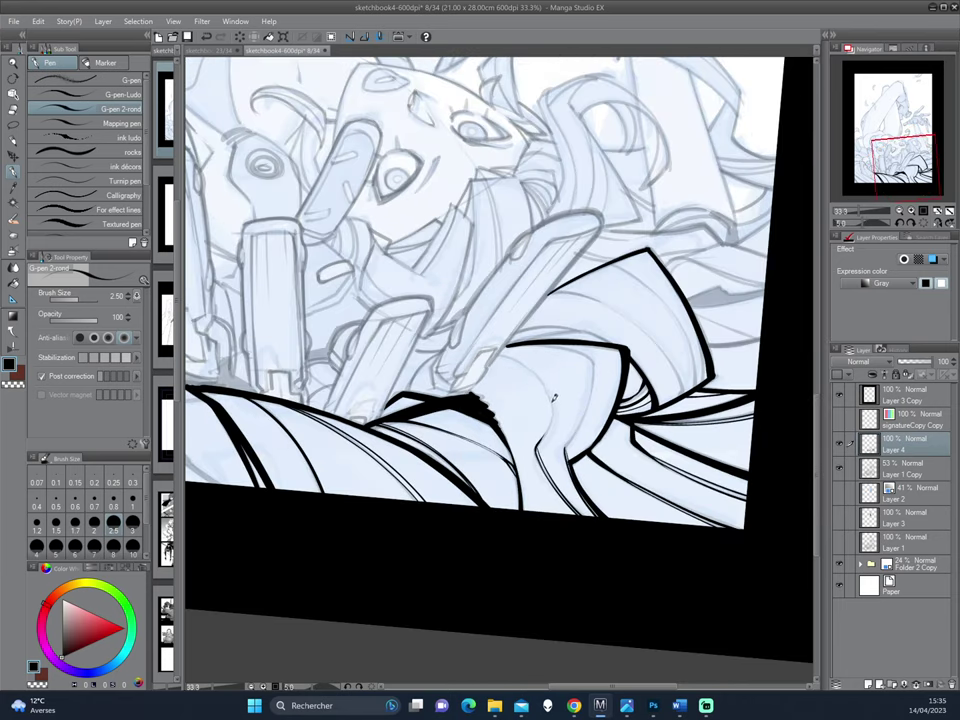
# Step: Review the inked hair, then ink short strokes along the mechanical arm's left edge
pyautogui.moveTo(553, 398)
pyautogui.mouseDown()
pyautogui.moveTo(681, 315)
pyautogui.moveTo(594, 362)
pyautogui.mouseUp()
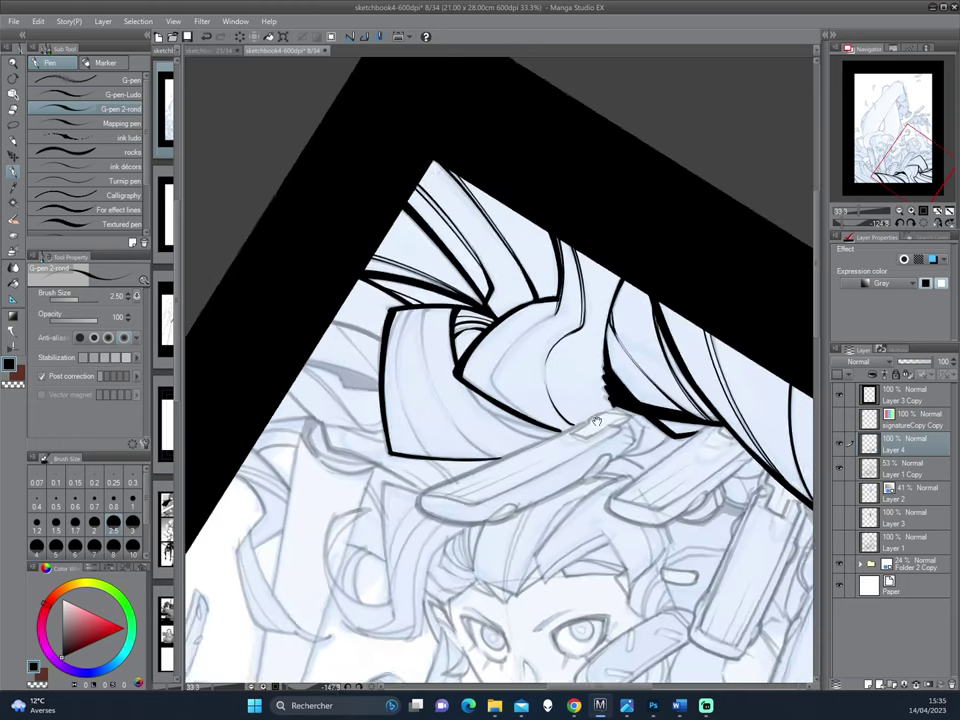
pyautogui.moveTo(408, 344); pyautogui.dragTo(363, 353)
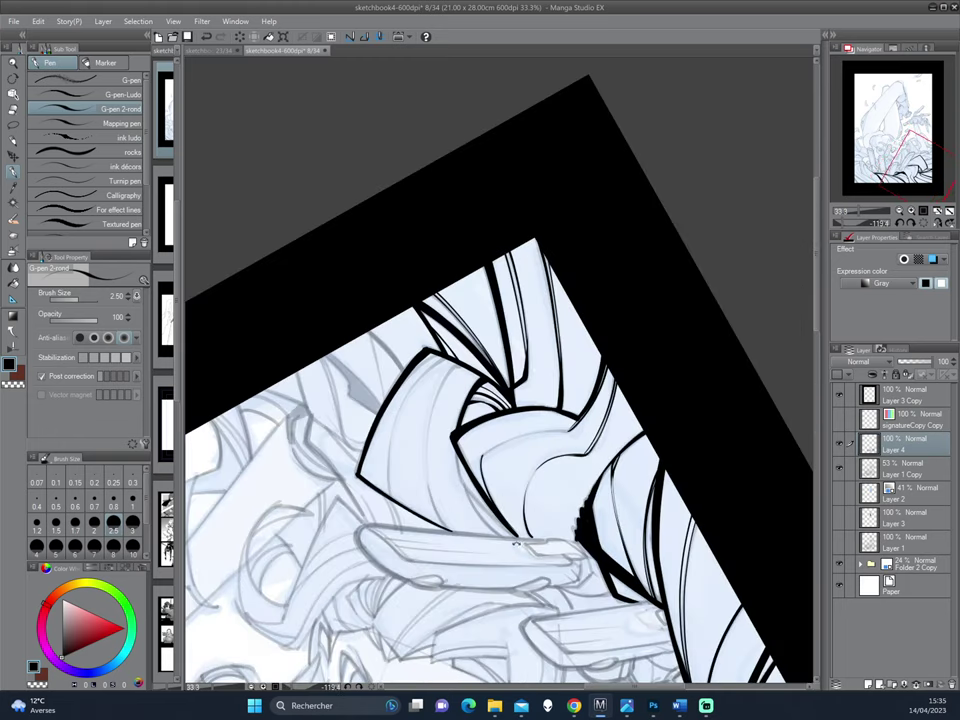
pyautogui.moveTo(370, 432)
pyautogui.mouseDown()
pyautogui.moveTo(400, 330)
pyautogui.moveTo(470, 270)
pyautogui.mouseUp()
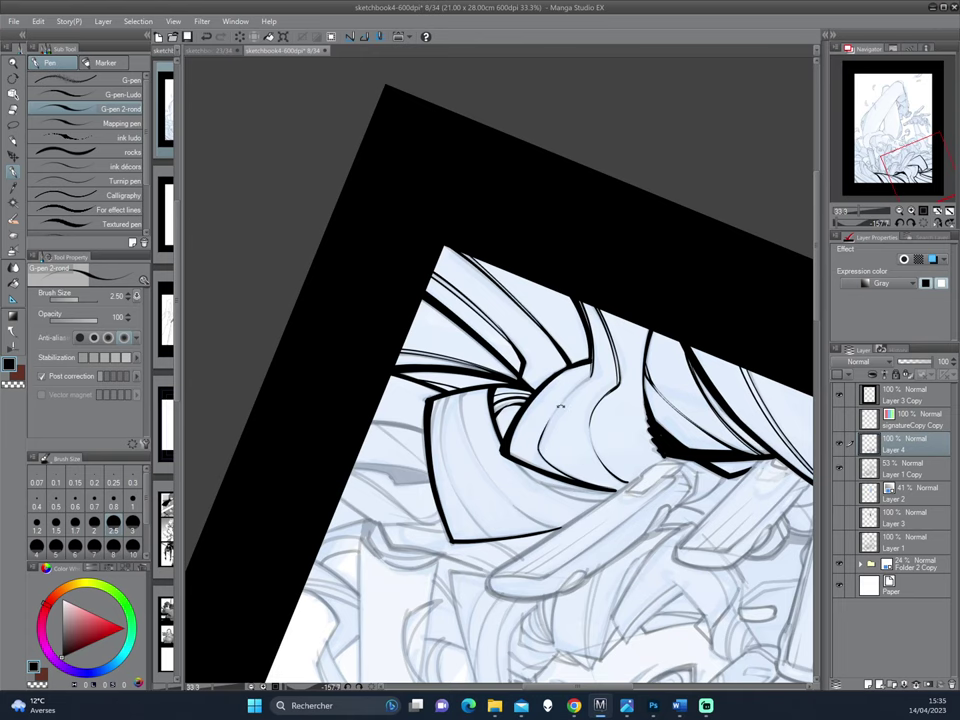
pyautogui.moveTo(542, 446); pyautogui.dragTo(581, 333)
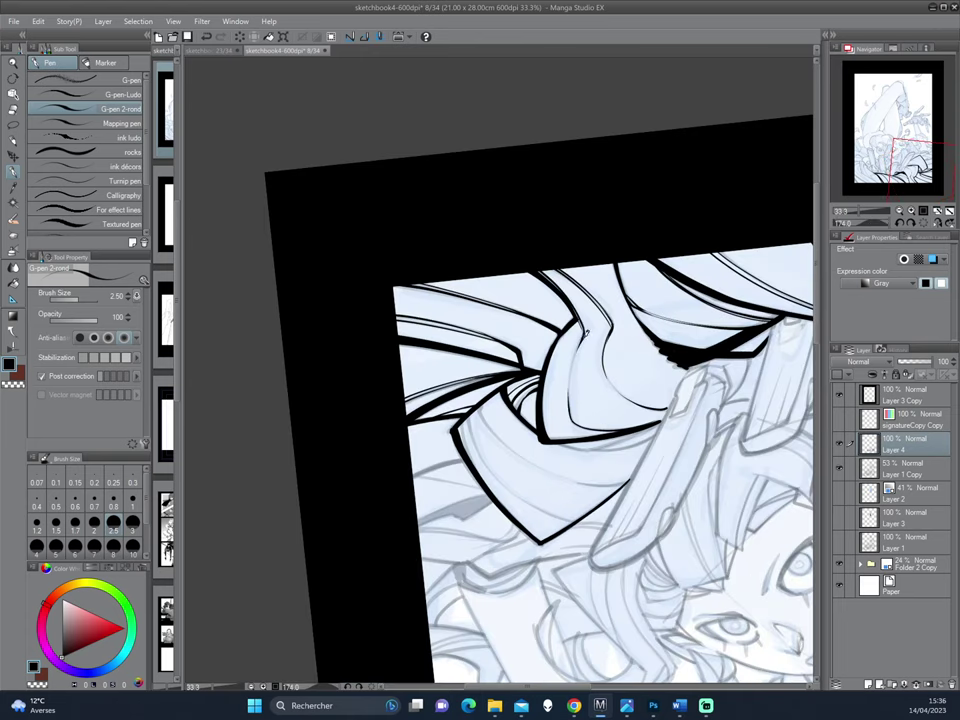
pyautogui.moveTo(614, 308)
pyautogui.mouseDown()
pyautogui.moveTo(549, 403)
pyautogui.moveTo(624, 370)
pyautogui.moveTo(493, 430)
pyautogui.mouseUp()
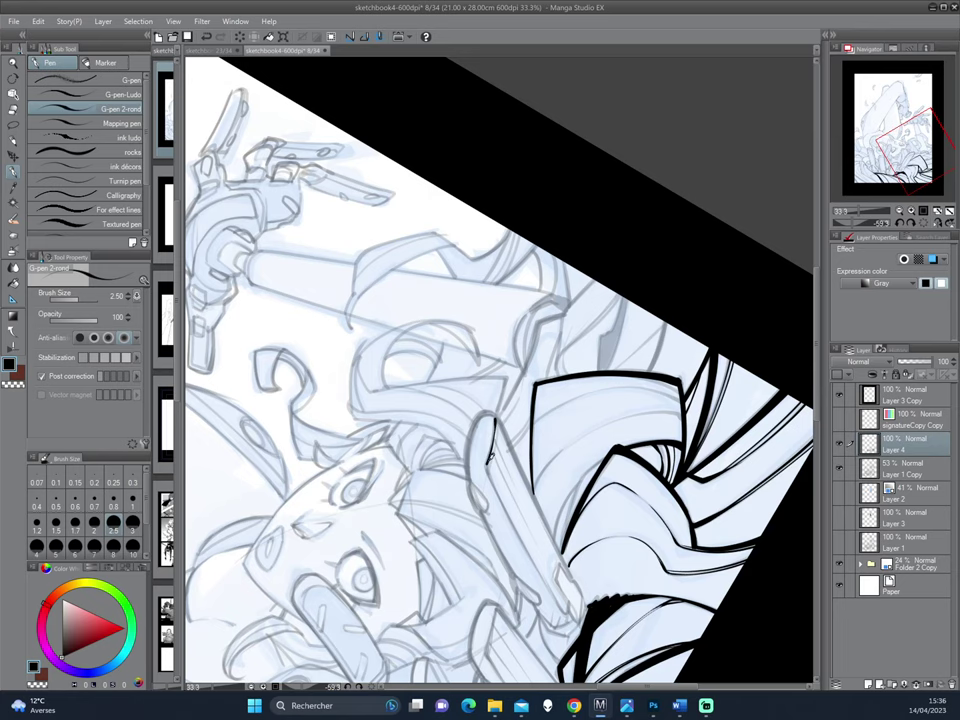
pyautogui.moveTo(497, 418); pyautogui.dragTo(540, 368)
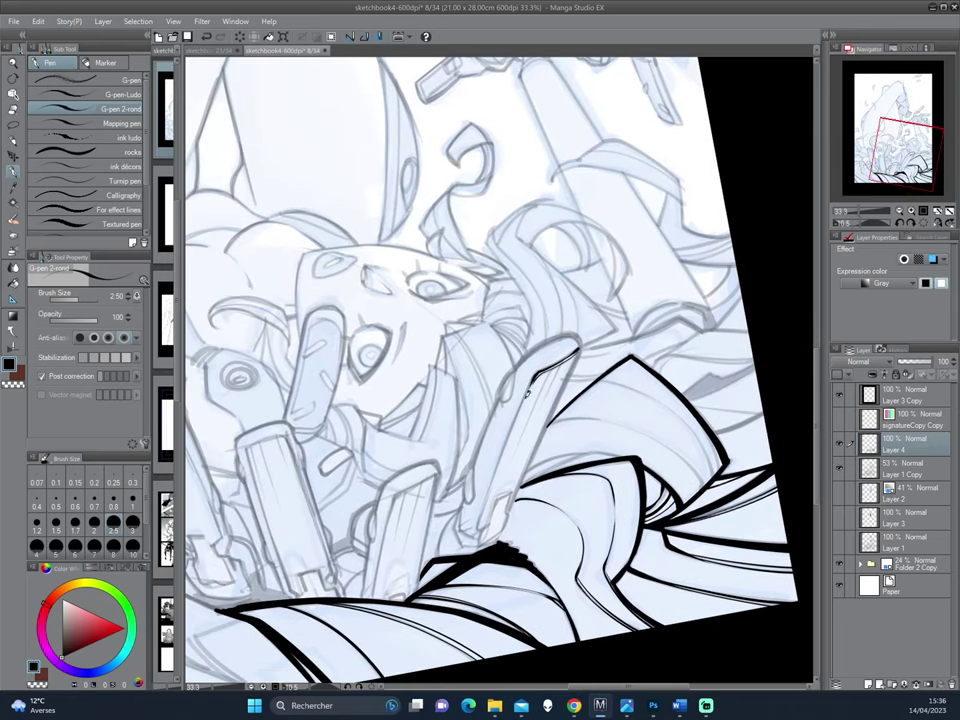
pyautogui.moveTo(530, 381); pyautogui.dragTo(497, 478)
pyautogui.moveTo(371, 410)
pyautogui.mouseDown()
pyautogui.moveTo(632, 427)
pyautogui.moveTo(572, 427)
pyautogui.mouseUp()
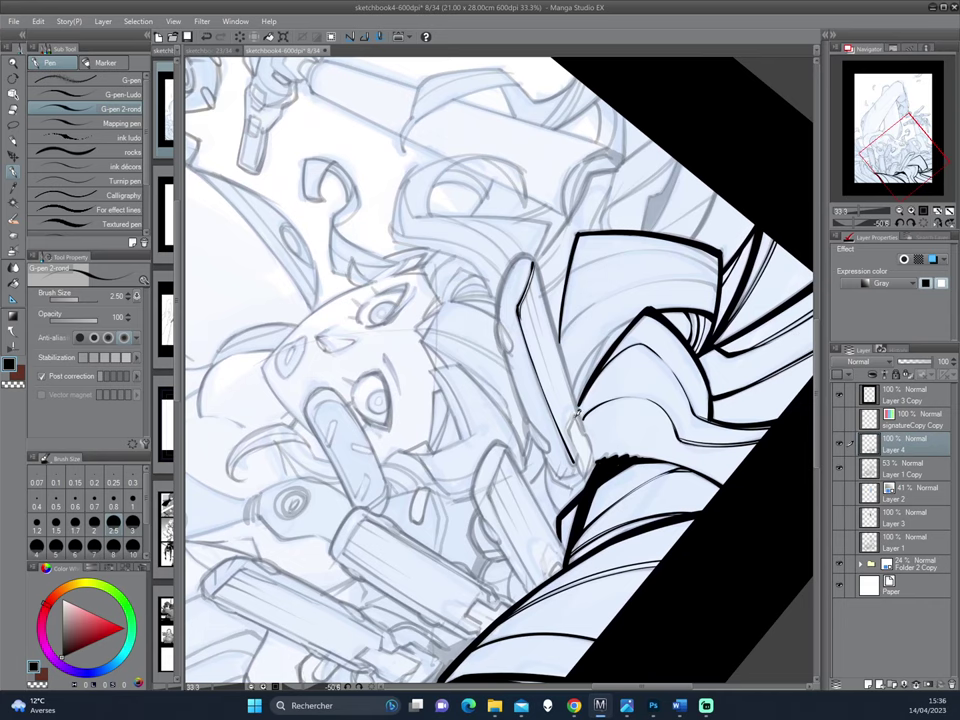
pyautogui.moveTo(573, 426); pyautogui.dragTo(579, 453)
pyautogui.moveTo(625, 363); pyautogui.dragTo(560, 437)
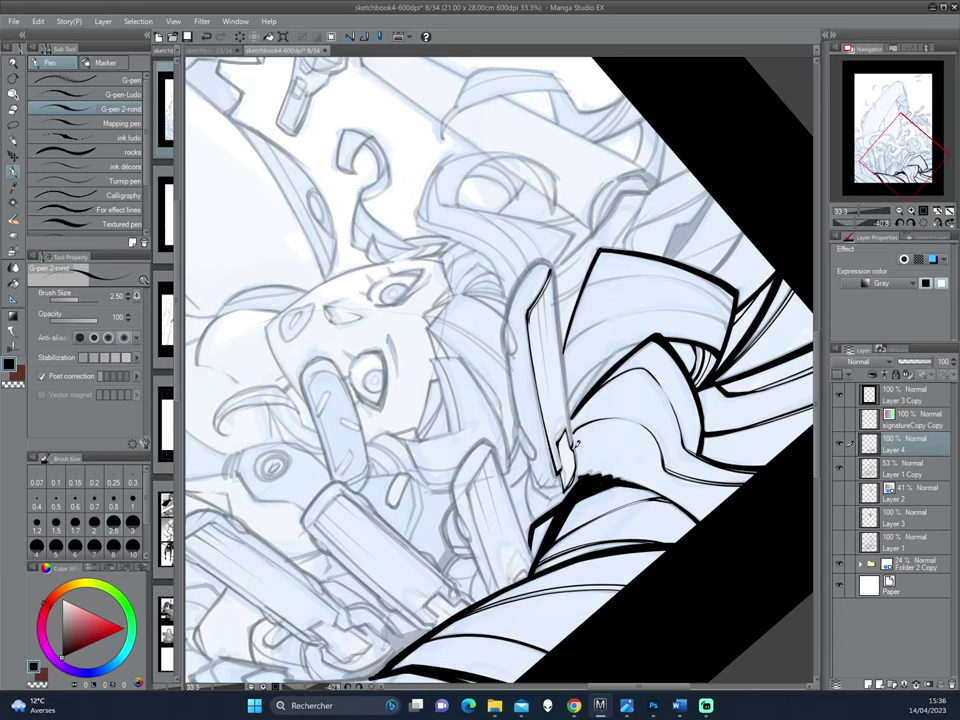
pyautogui.moveTo(432, 365); pyautogui.dragTo(540, 437)
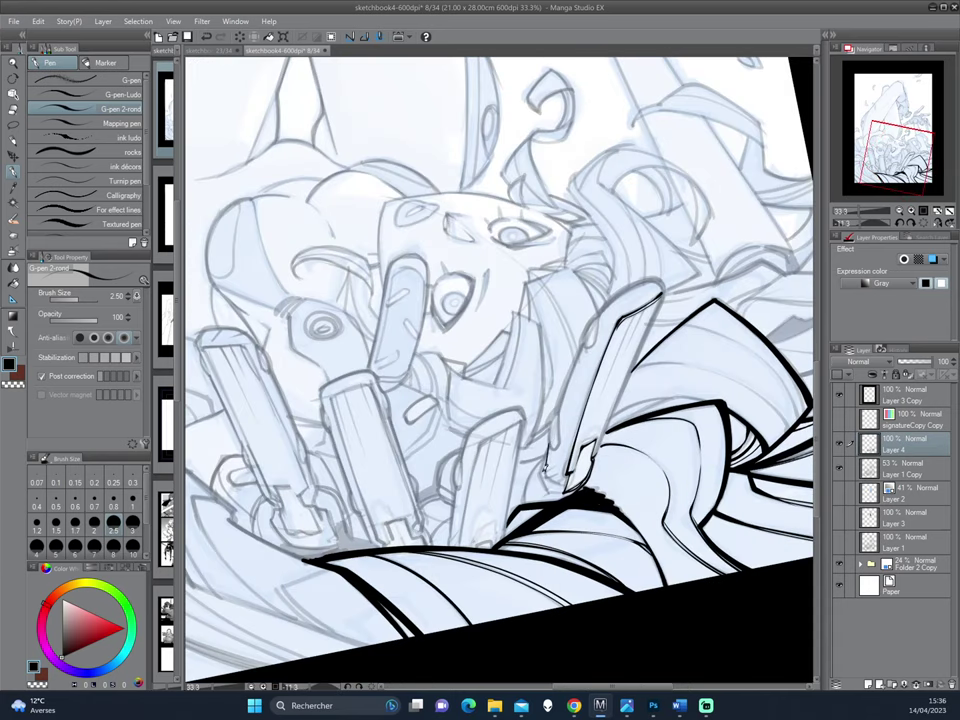
# Step: Give the Layer 1 Copy sketch layer a red layer colour
pyautogui.click(840, 567)
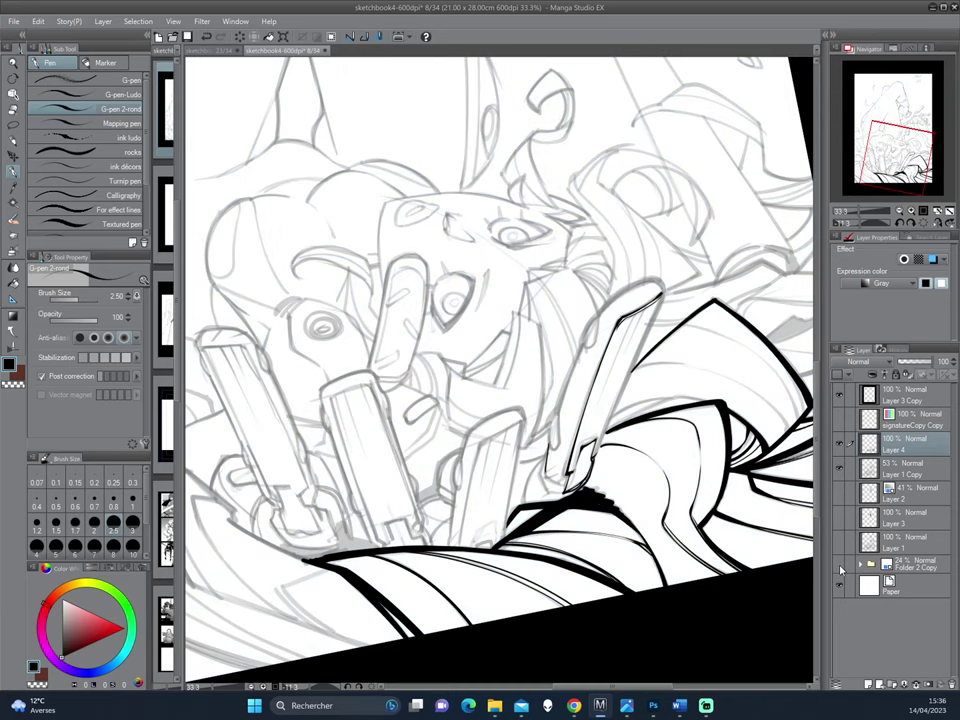
pyautogui.click(840, 567)
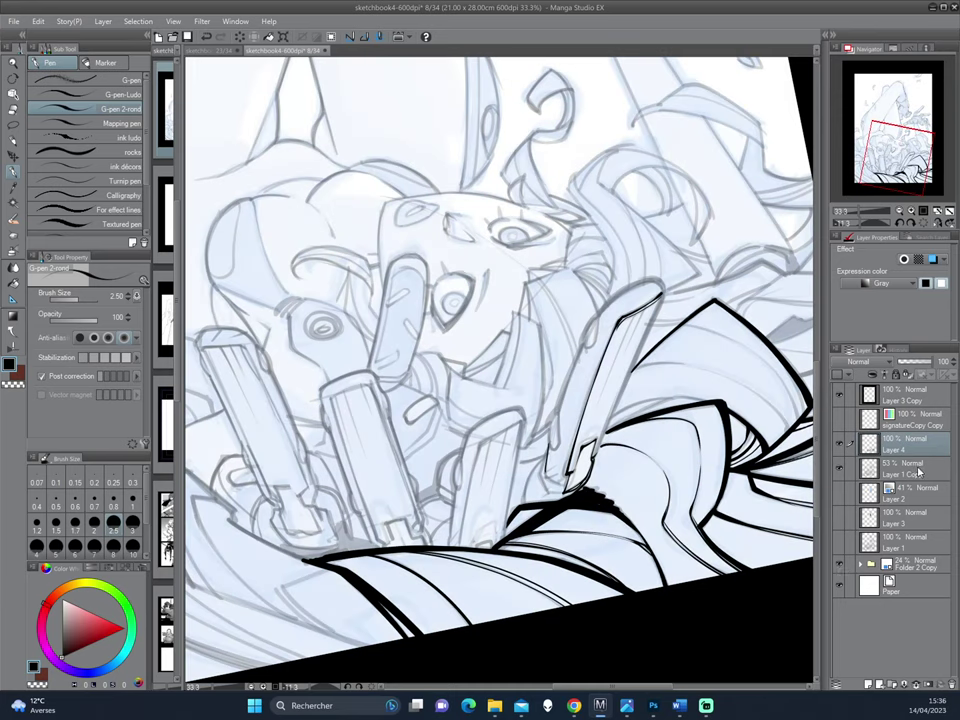
pyautogui.click(918, 470)
pyautogui.click(932, 260)
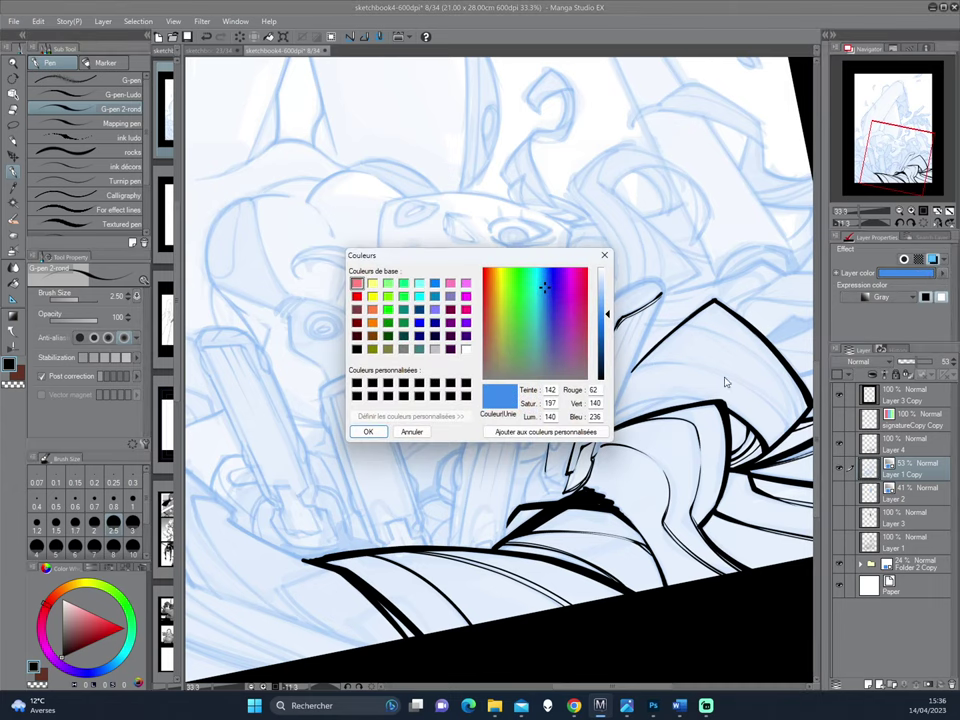
pyautogui.click(932, 260)
pyautogui.click(357, 296)
pyautogui.click(368, 431)
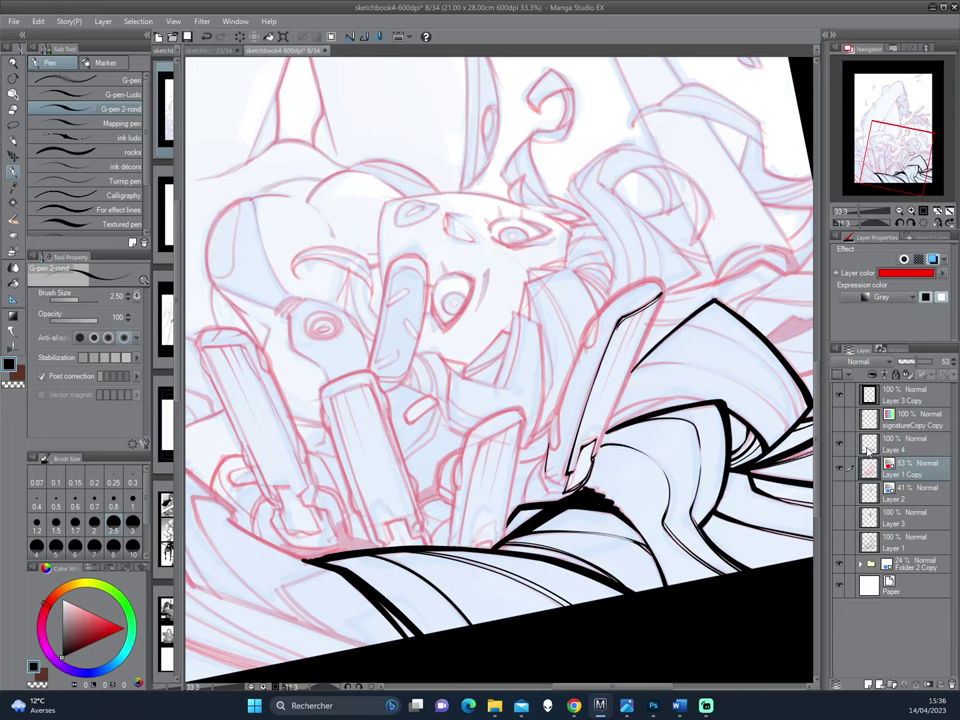
# Step: Return to Layer 4 and add a short ink stroke on the mechanical arm
pyautogui.keyDown('ctrl'); pyautogui.keyDown('shift'); pyautogui.click(676, 289); pyautogui.keyUp('shift'); pyautogui.keyUp('ctrl')
pyautogui.moveTo(656, 341)
pyautogui.mouseDown()
pyautogui.moveTo(676, 289)
pyautogui.moveTo(505, 388)
pyautogui.mouseUp()
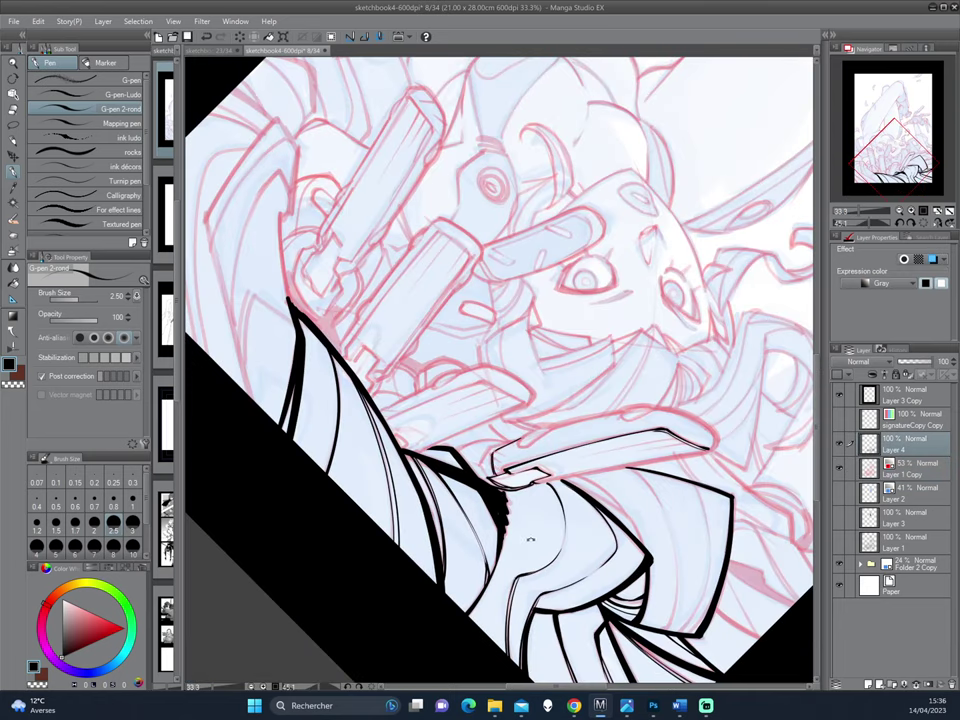
pyautogui.moveTo(529, 540); pyautogui.dragTo(575, 370)
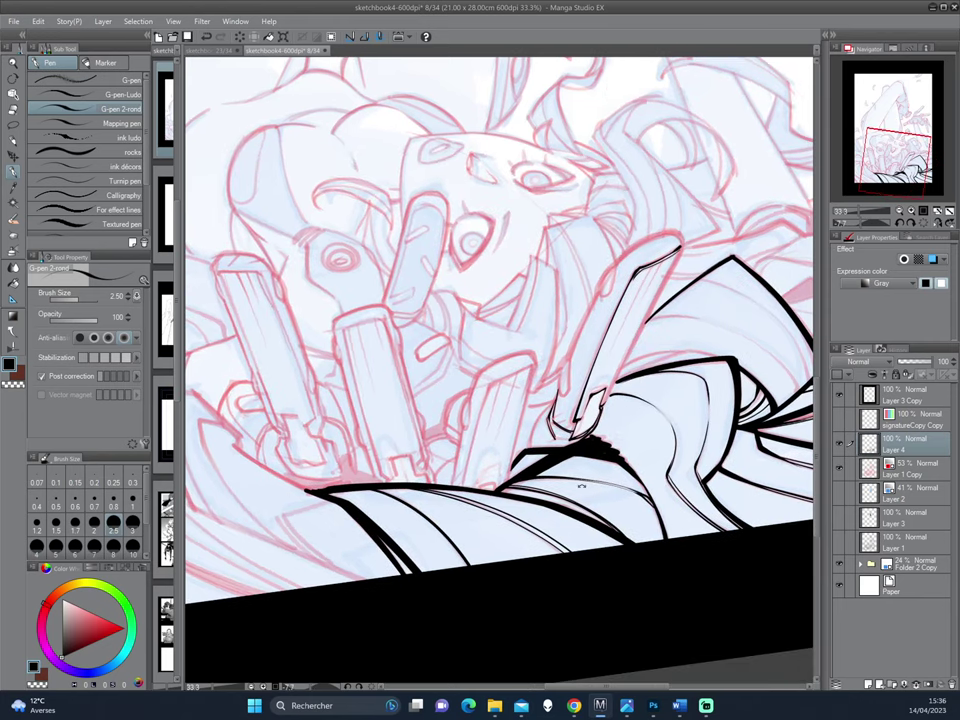
pyautogui.moveTo(420, 290); pyautogui.dragTo(421, 312)
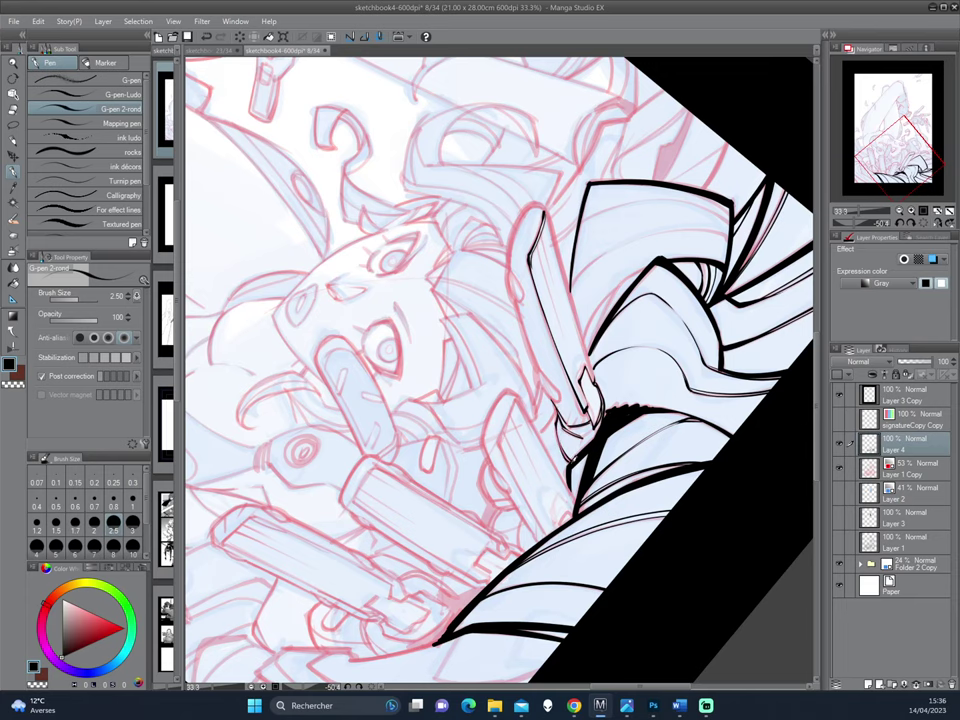
pyautogui.moveTo(430, 345); pyautogui.dragTo(452, 272)
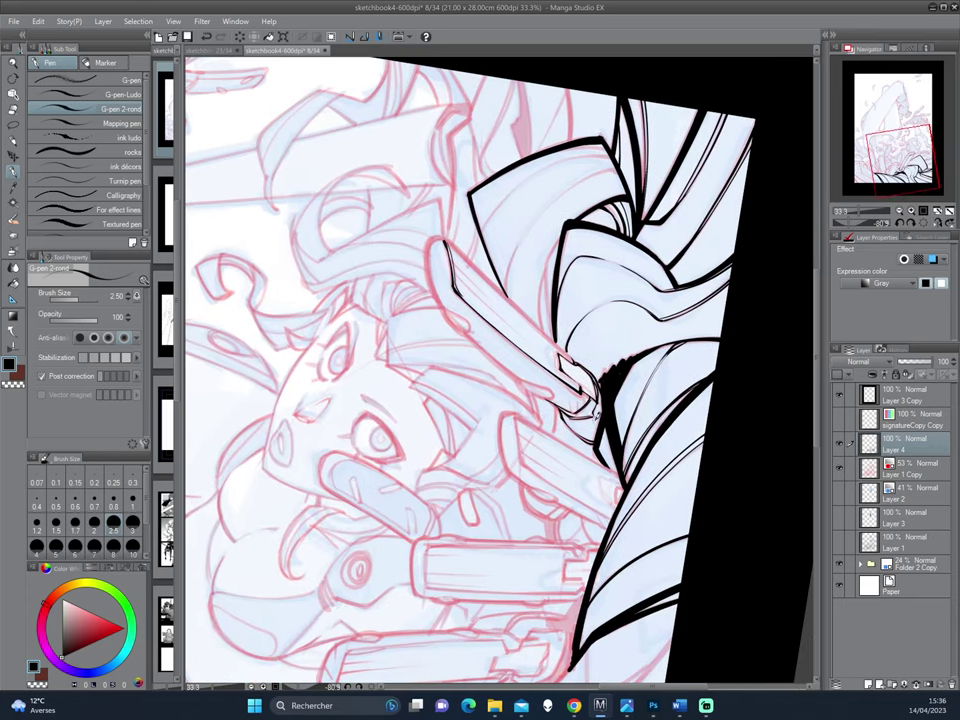
pyautogui.moveTo(432, 299); pyautogui.dragTo(445, 316)
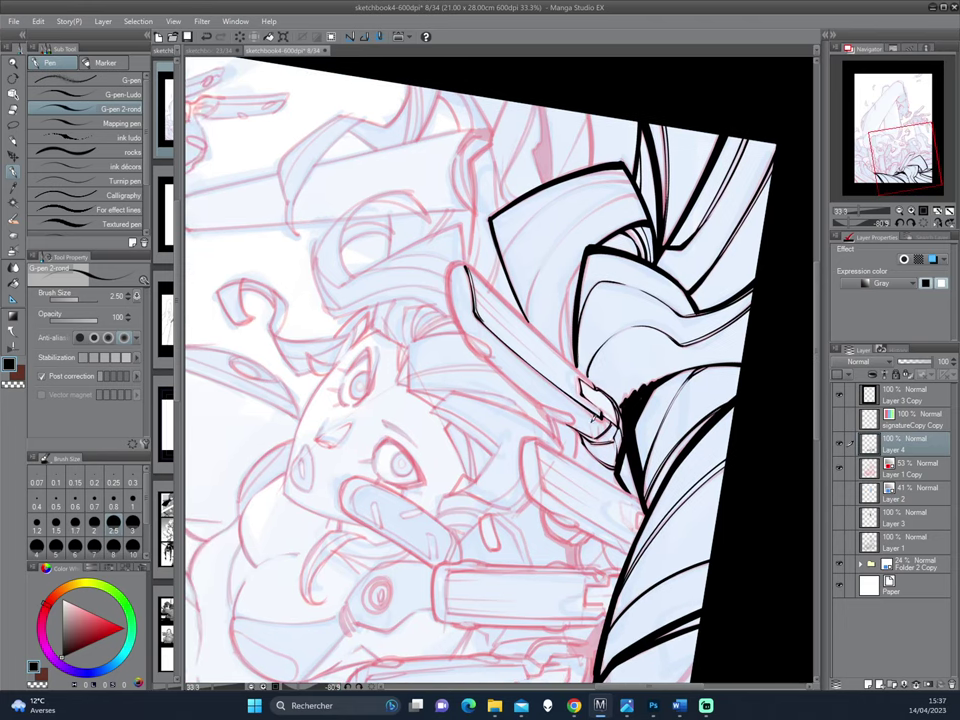
pyautogui.moveTo(596, 420); pyautogui.dragTo(598, 434)
# Step: Ink another short line along the arm edge and thicken the inner armour line
pyautogui.moveTo(455, 316); pyautogui.dragTo(436, 286)
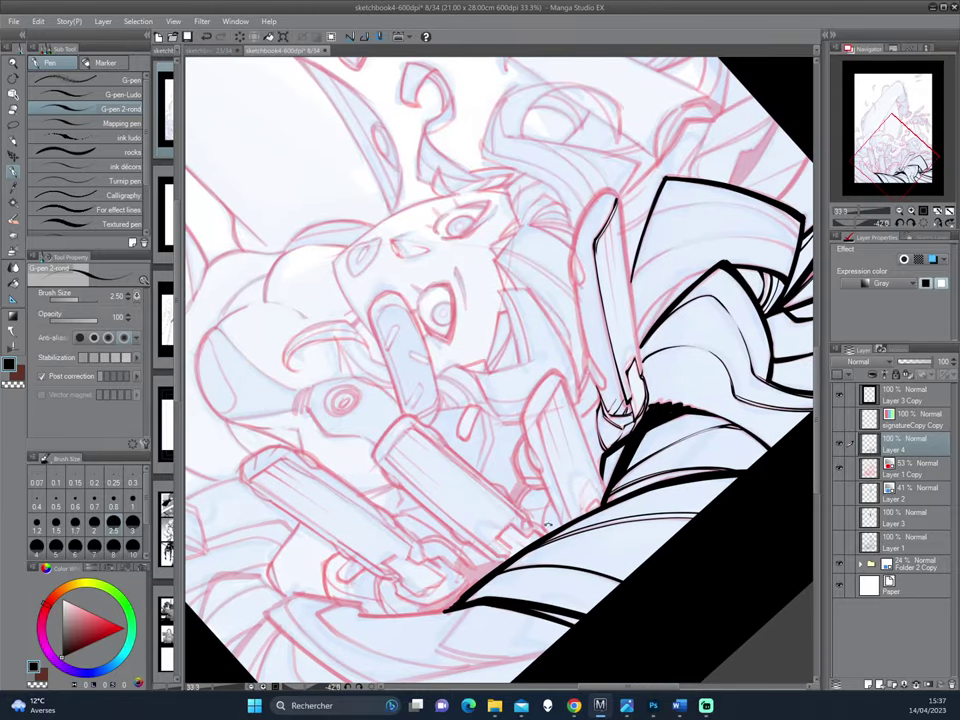
pyautogui.moveTo(548, 525)
pyautogui.mouseDown()
pyautogui.moveTo(639, 360)
pyautogui.moveTo(577, 372)
pyautogui.mouseUp()
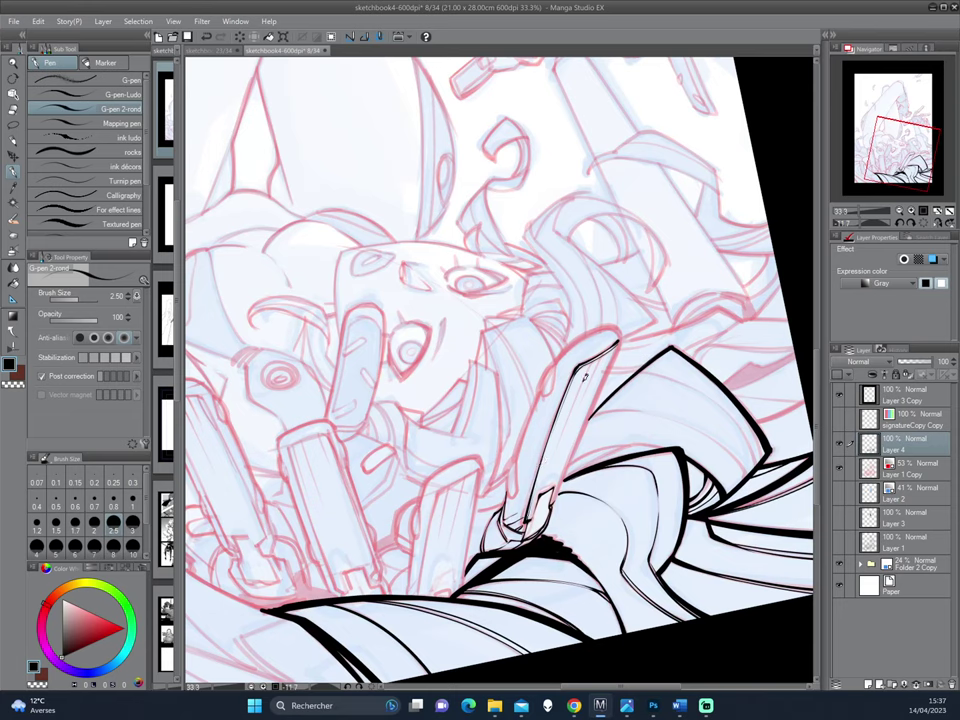
pyautogui.moveTo(596, 357); pyautogui.dragTo(578, 394)
pyautogui.moveTo(588, 382); pyautogui.dragTo(623, 367)
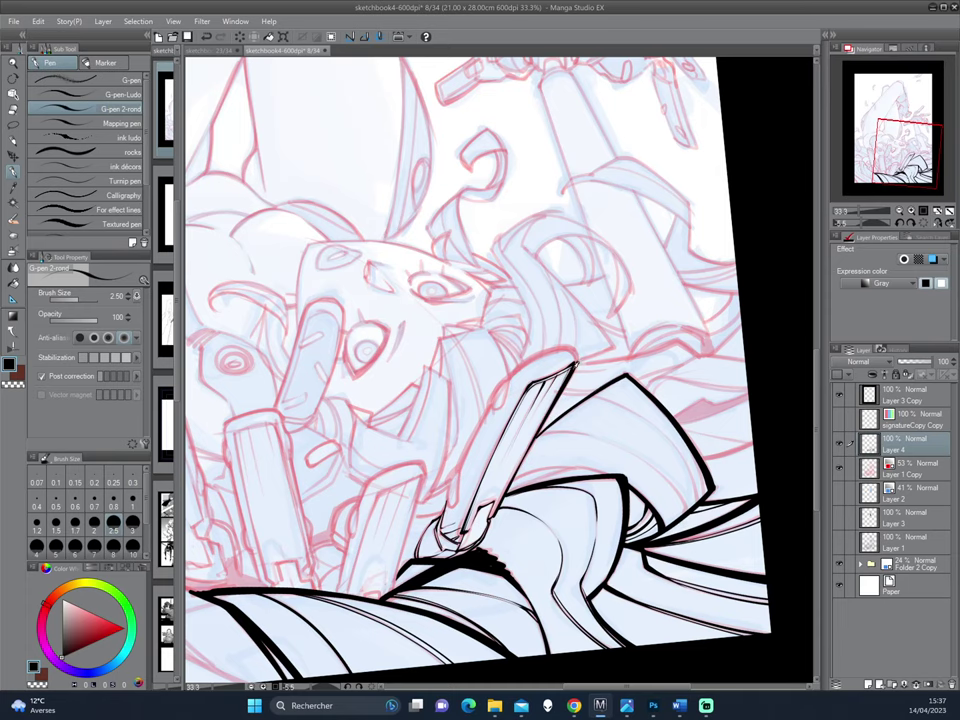
pyautogui.scroll(2, 432, 276)
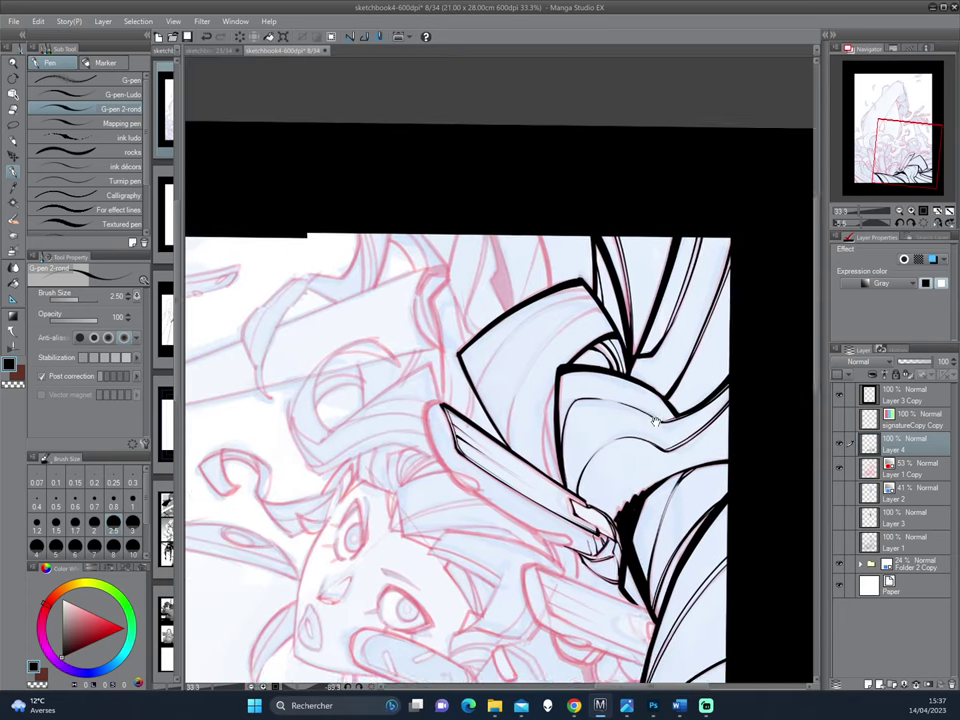
pyautogui.moveTo(420, 330)
pyautogui.mouseDown()
pyautogui.moveTo(594, 421)
pyautogui.moveTo(549, 438)
pyautogui.moveTo(569, 497)
pyautogui.mouseUp()
pyautogui.moveTo(549, 425)
pyautogui.mouseDown()
pyautogui.moveTo(570, 488)
pyautogui.moveTo(551, 426)
pyautogui.moveTo(577, 359)
pyautogui.mouseUp()
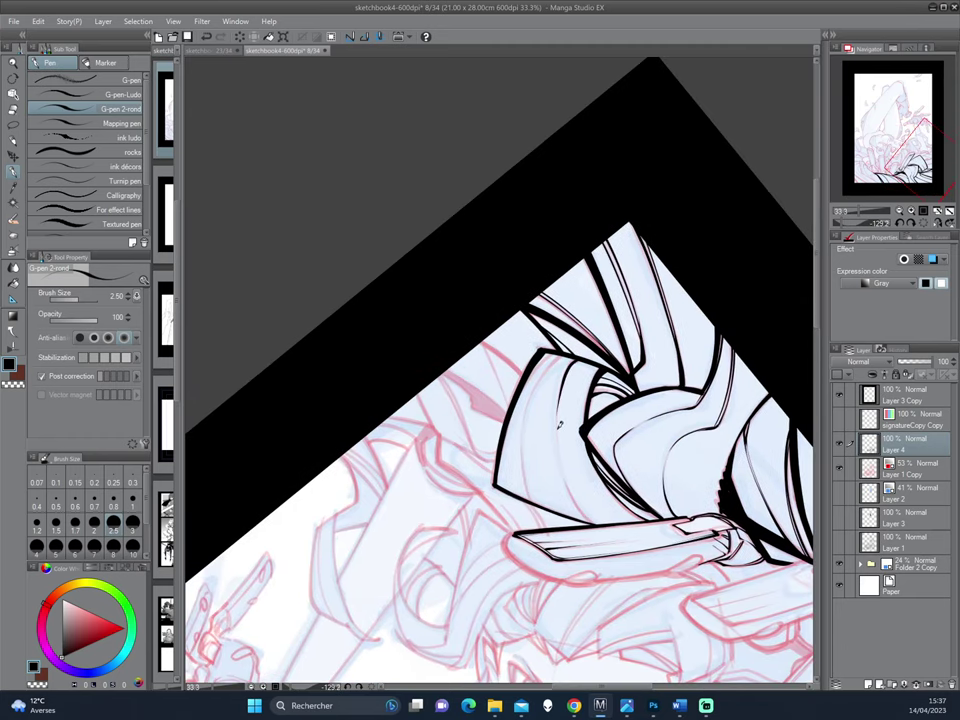
pyautogui.moveTo(561, 443); pyautogui.dragTo(710, 366)
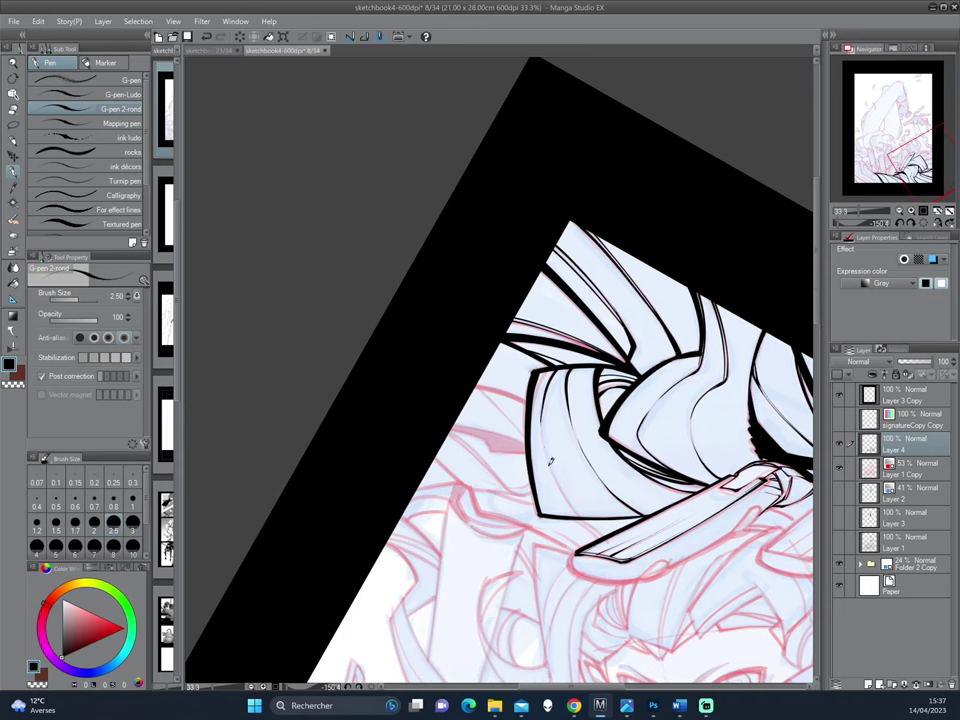
pyautogui.moveTo(549, 461); pyautogui.dragTo(508, 523)
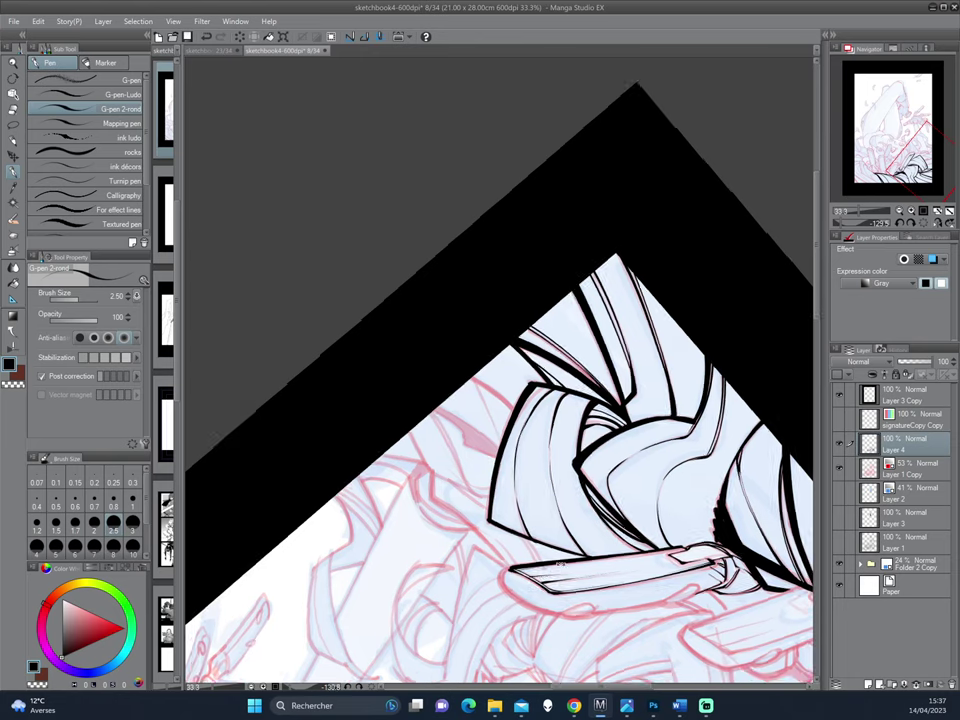
pyautogui.moveTo(400, 406); pyautogui.dragTo(408, 296)
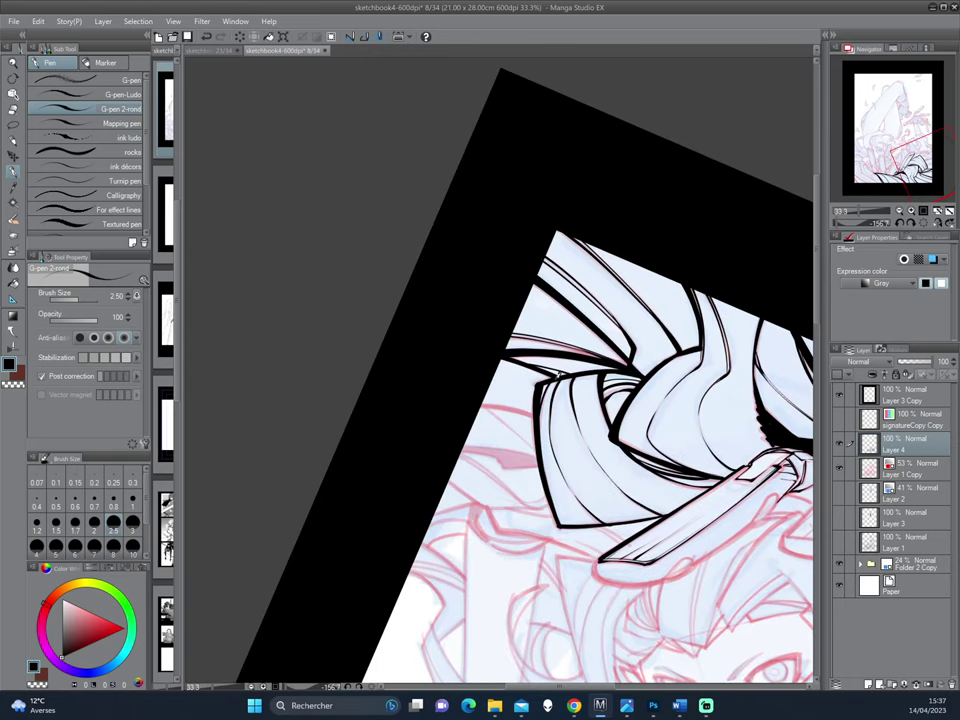
pyautogui.press('c')
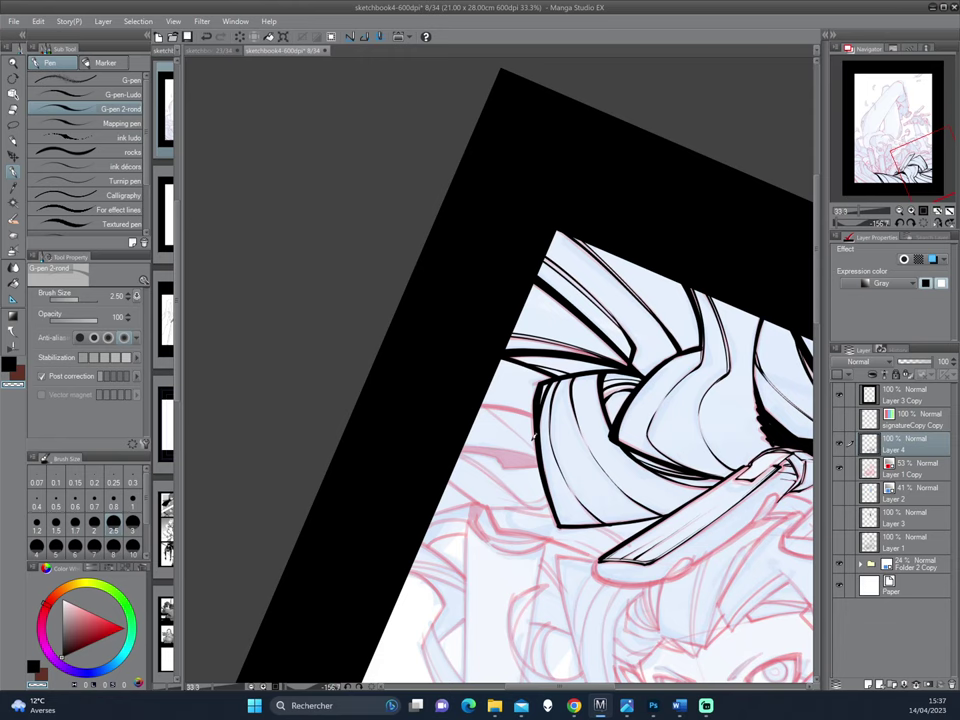
pyautogui.moveTo(446, 296)
pyautogui.mouseDown()
pyautogui.moveTo(696, 362)
pyautogui.moveTo(516, 433)
pyautogui.moveTo(520, 393)
pyautogui.moveTo(617, 318)
pyautogui.mouseUp()
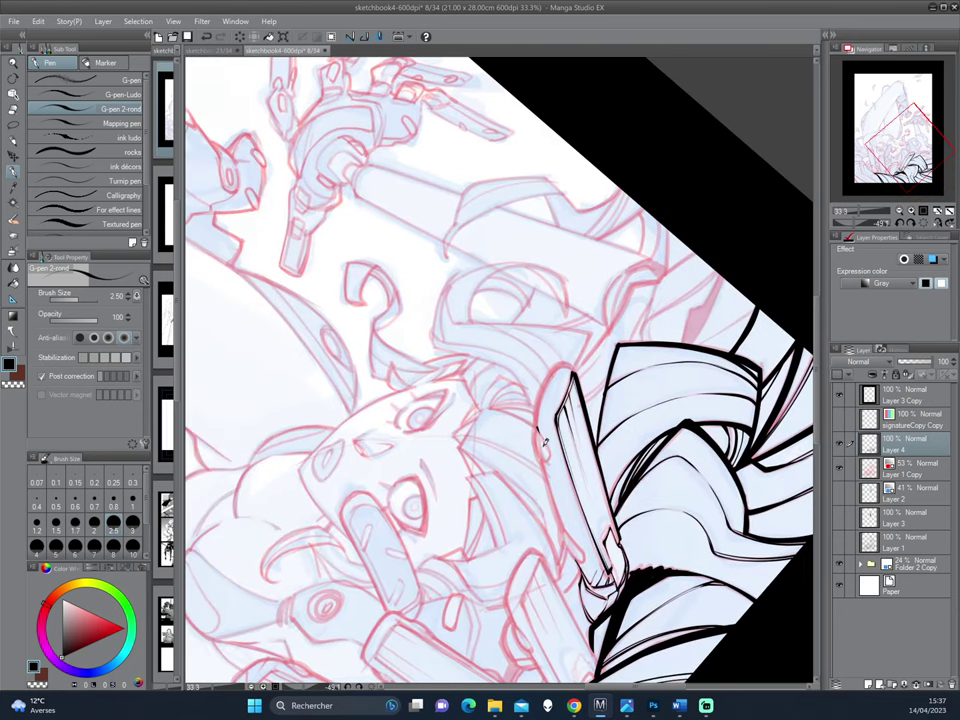
# Step: Ink the rod's left edge and outline a new, smaller rod shape beside it
pyautogui.moveTo(543, 432); pyautogui.dragTo(549, 376)
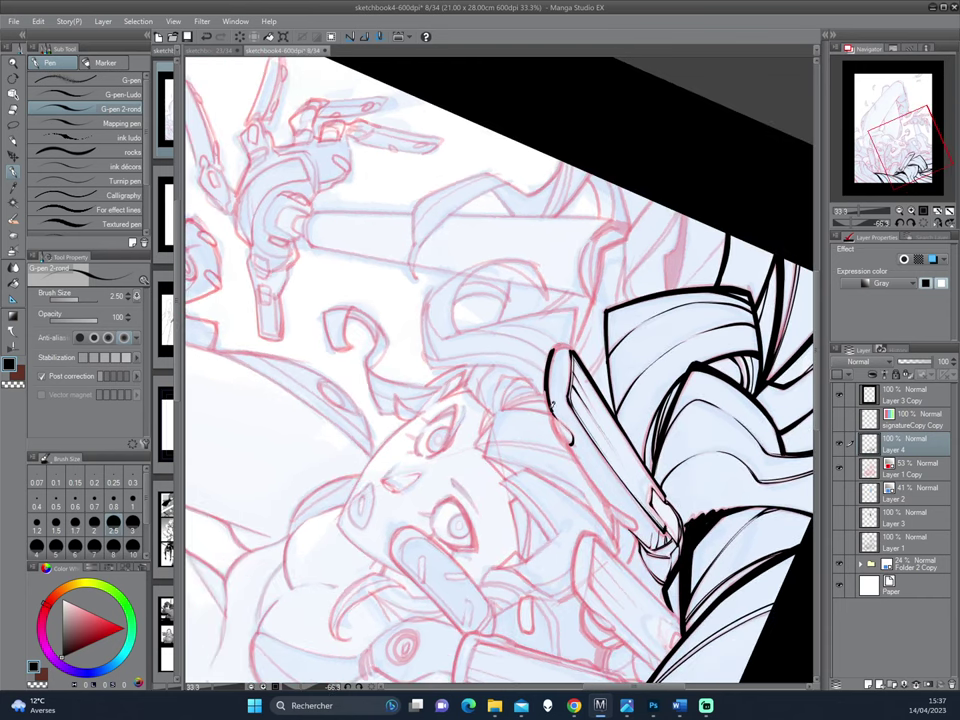
pyautogui.moveTo(553, 350)
pyautogui.mouseDown()
pyautogui.moveTo(565, 393)
pyautogui.moveTo(508, 409)
pyautogui.moveTo(512, 418)
pyautogui.mouseUp()
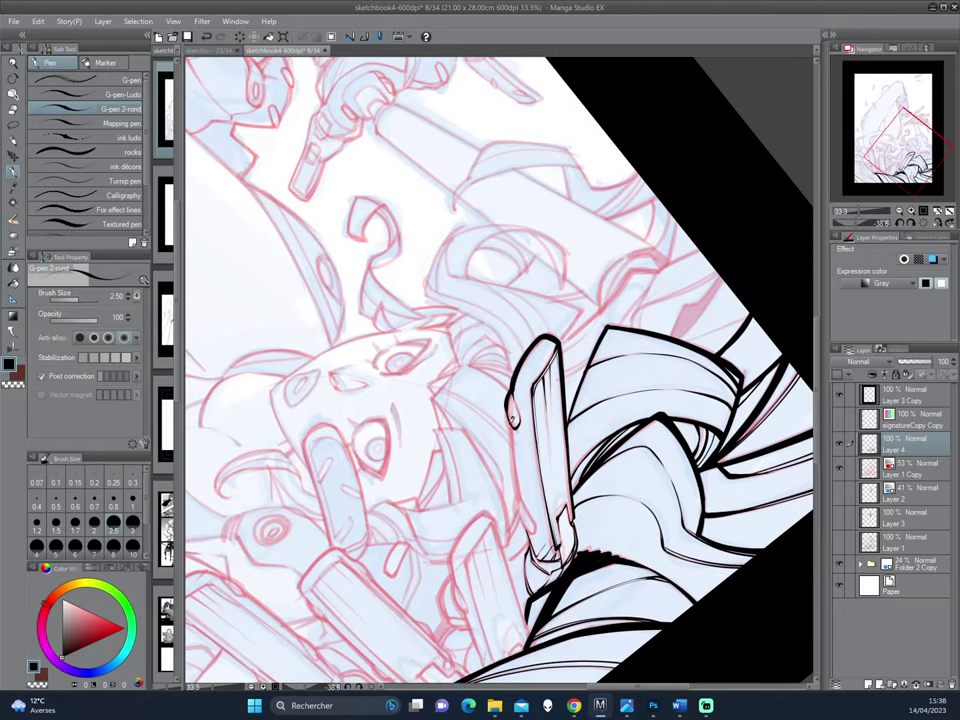
pyautogui.moveTo(405, 315); pyautogui.dragTo(610, 405)
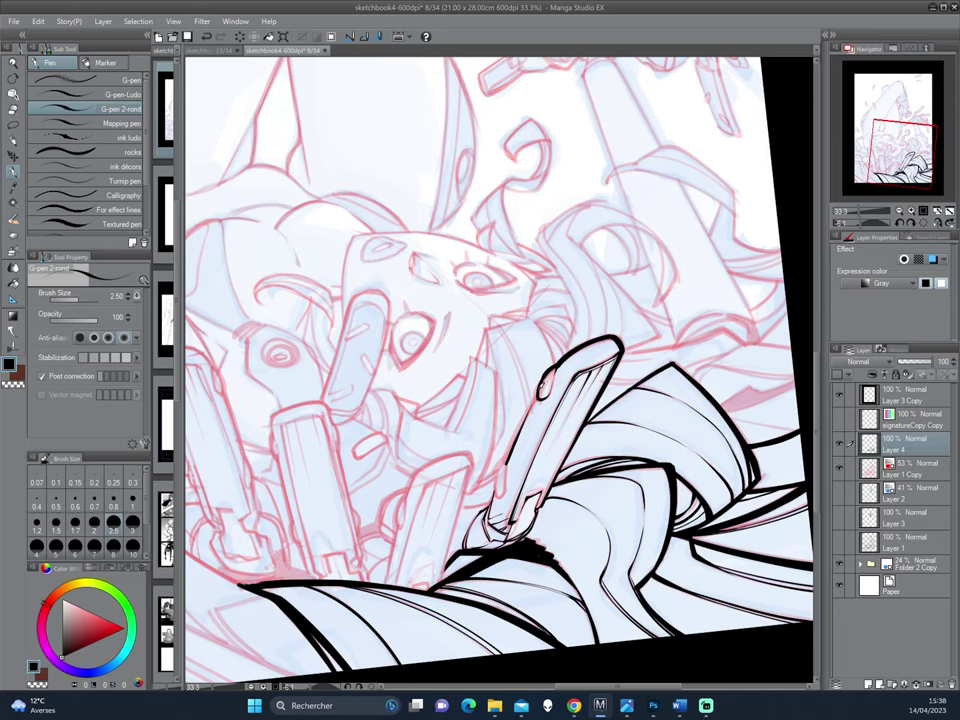
pyautogui.moveTo(535, 395); pyautogui.dragTo(505, 465)
pyautogui.moveTo(367, 345); pyautogui.dragTo(407, 301)
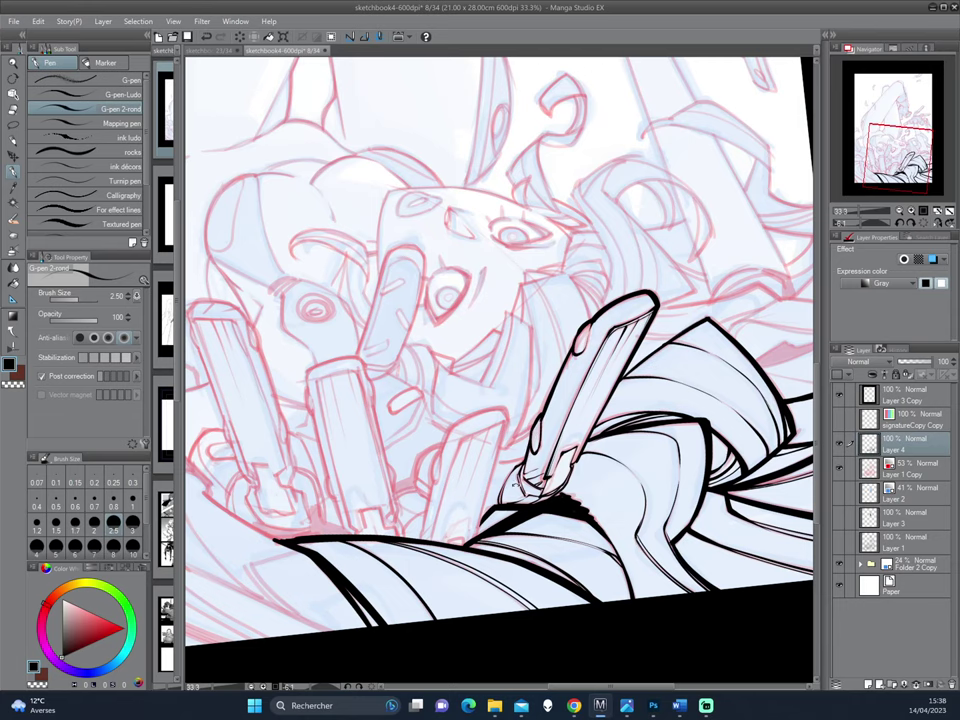
pyautogui.moveTo(454, 486); pyautogui.dragTo(504, 434)
pyautogui.moveTo(524, 380); pyautogui.dragTo(512, 470)
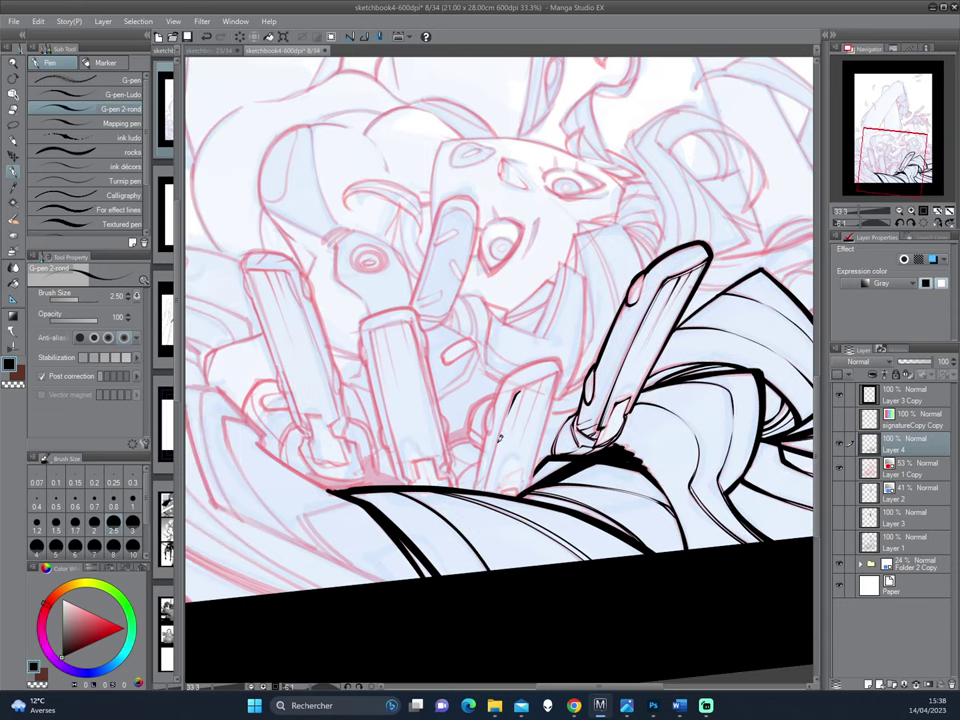
pyautogui.moveTo(489, 384); pyautogui.dragTo(483, 487)
pyautogui.moveTo(505, 414); pyautogui.dragTo(486, 491)
# Step: Undo a stray stroke, then ink the small piece's left edge and a thin curve beside it
pyautogui.moveTo(380, 310); pyautogui.dragTo(401, 345)
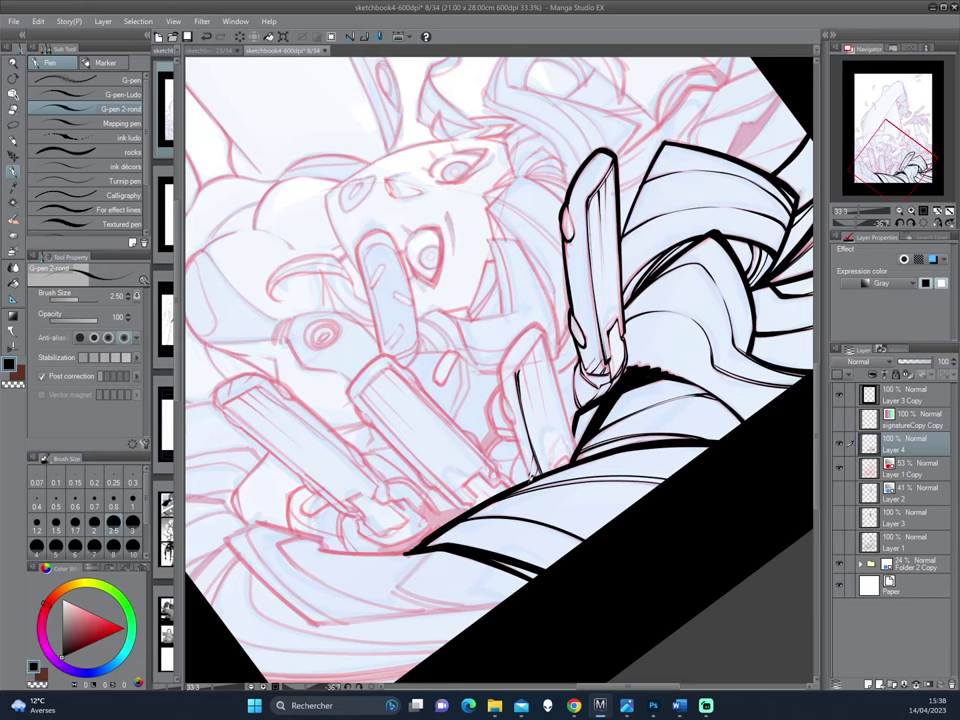
pyautogui.moveTo(420, 320); pyautogui.dragTo(577, 407)
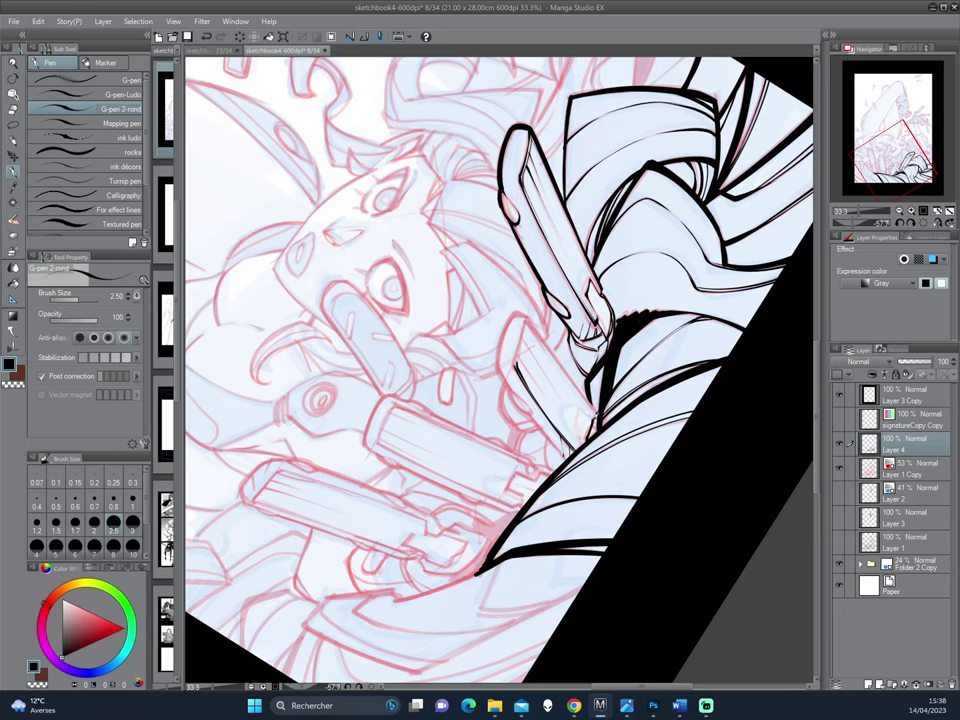
pyautogui.moveTo(395, 225); pyautogui.dragTo(415, 310)
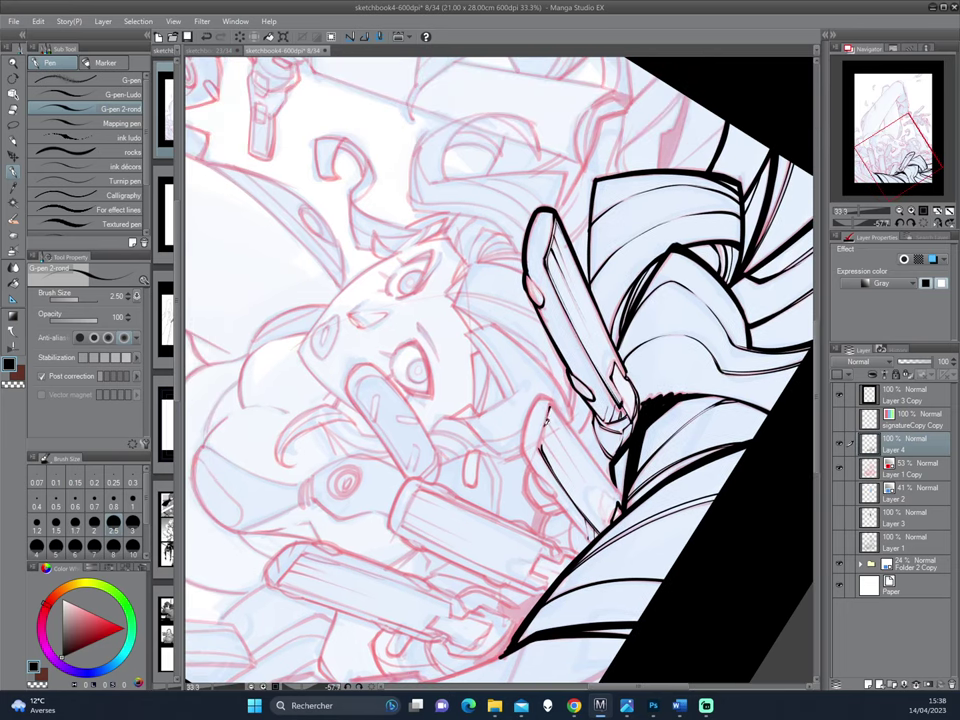
pyautogui.hotkey('ctrl', 'z')
pyautogui.moveTo(553, 407)
pyautogui.mouseDown()
pyautogui.moveTo(555, 388)
pyautogui.moveTo(501, 489)
pyautogui.mouseUp()
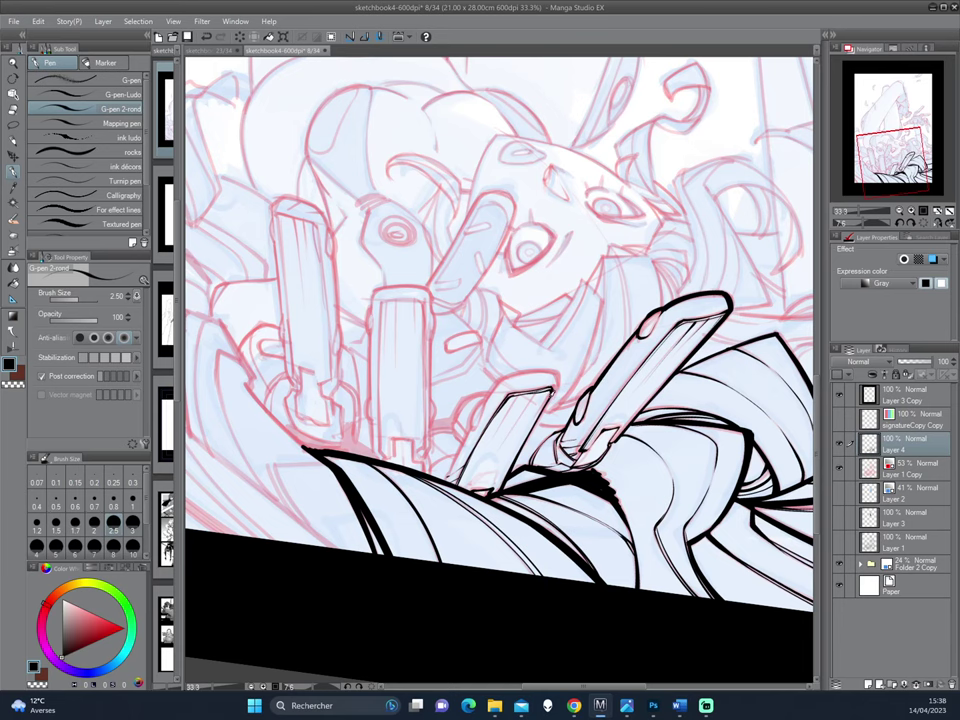
pyautogui.moveTo(393, 322); pyautogui.dragTo(519, 462)
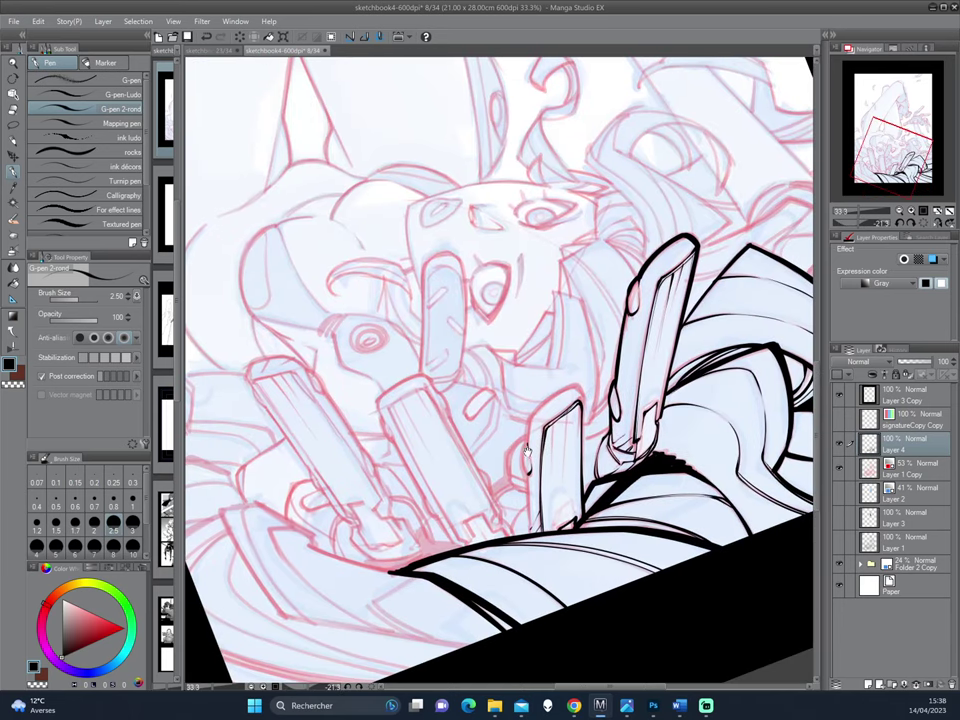
pyautogui.moveTo(533, 412); pyautogui.dragTo(527, 464)
pyautogui.press('^')
pyautogui.moveTo(518, 430); pyautogui.dragTo(496, 493)
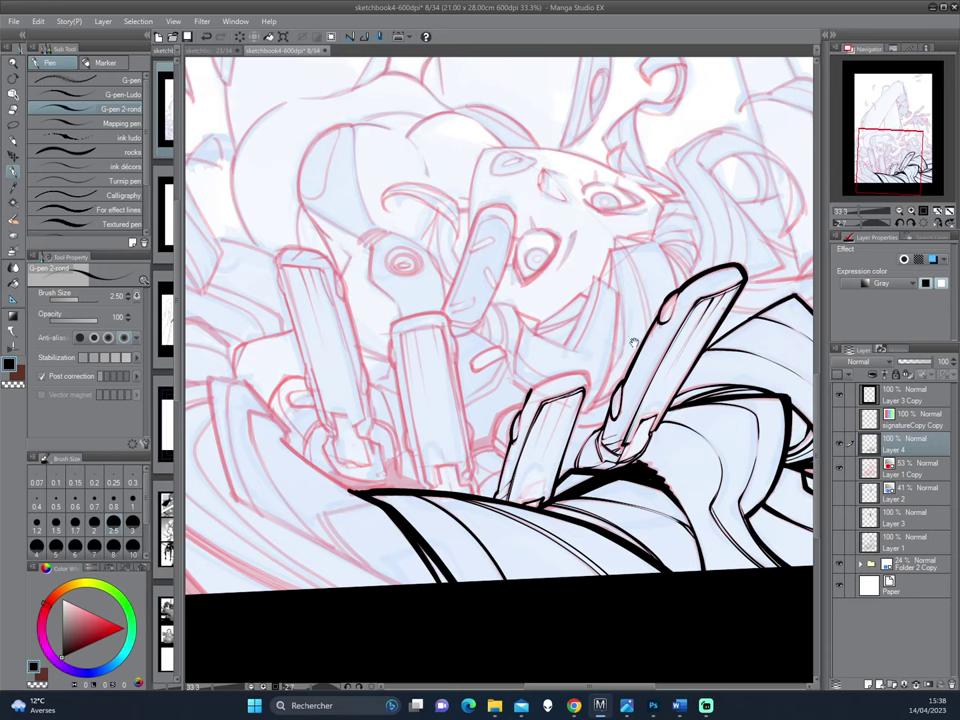
pyautogui.moveTo(500, 300); pyautogui.dragTo(470, 355)
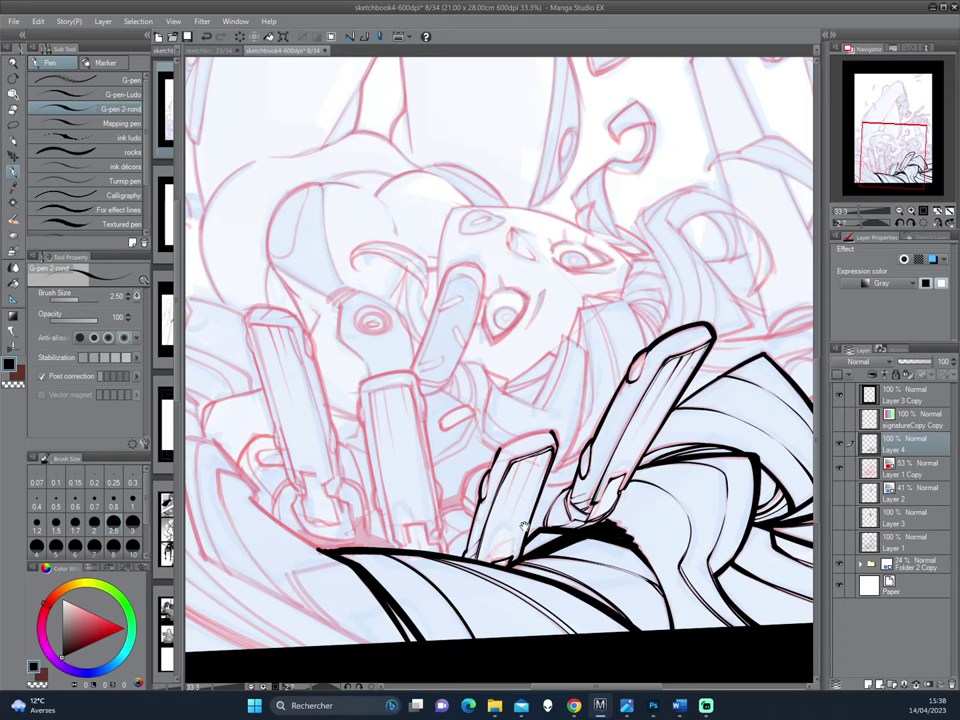
pyautogui.moveTo(527, 518)
pyautogui.mouseDown()
pyautogui.moveTo(482, 473)
pyautogui.moveTo(620, 424)
pyautogui.moveTo(477, 473)
pyautogui.mouseUp()
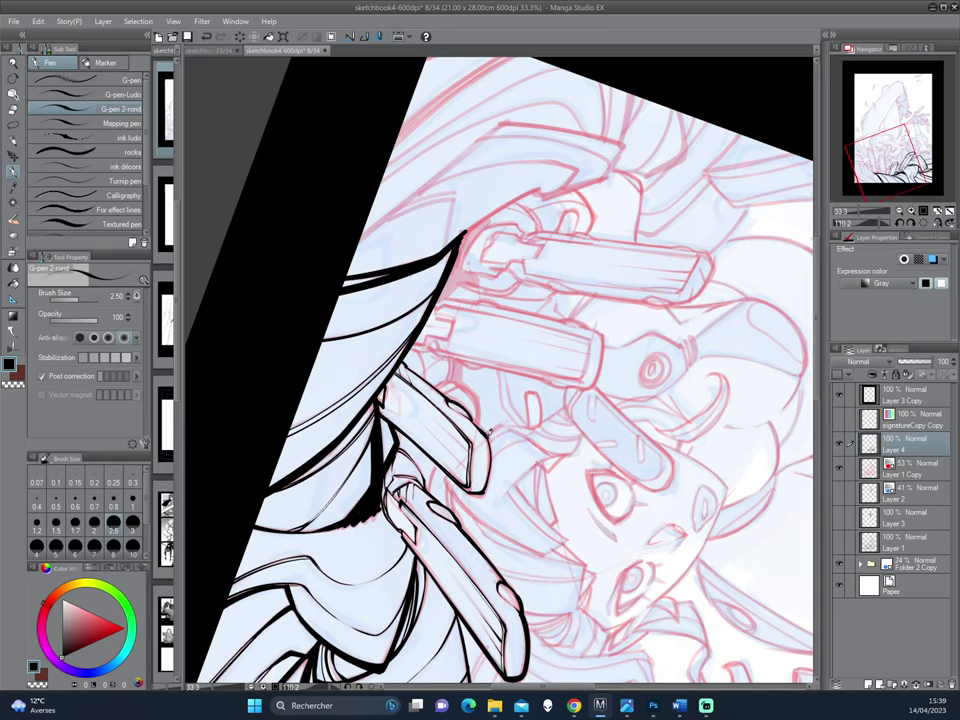
# Step: Ink a thin stroke on the mechanical arm parts near the girl's face
pyautogui.moveTo(367, 345)
pyautogui.mouseDown()
pyautogui.moveTo(500, 443)
pyautogui.moveTo(566, 426)
pyautogui.mouseUp()
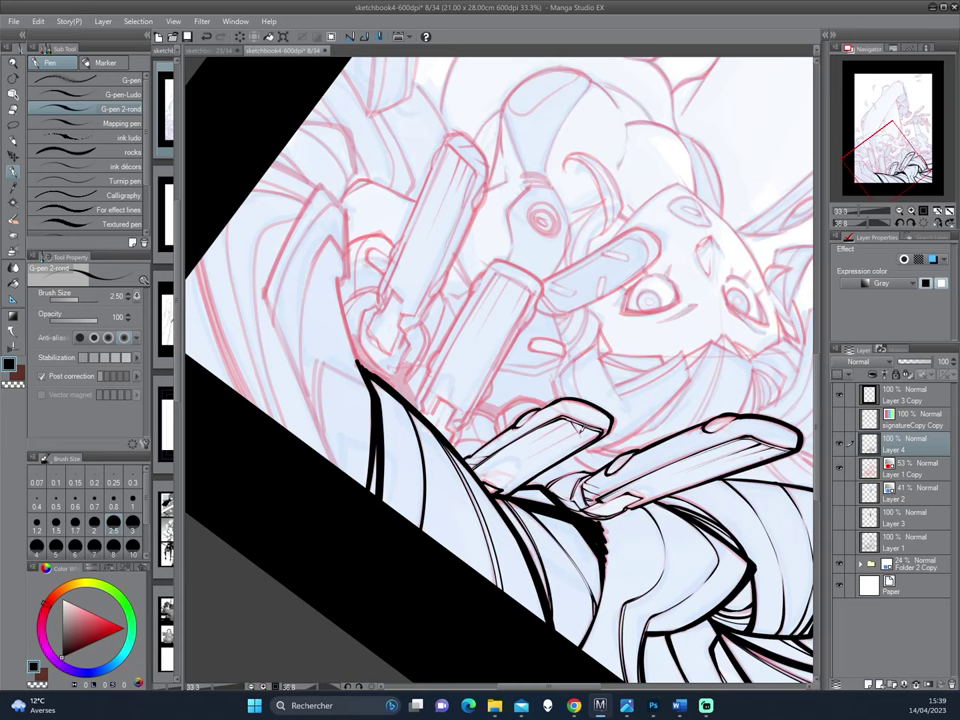
pyautogui.moveTo(435, 318); pyautogui.dragTo(550, 453)
pyautogui.moveTo(664, 360)
pyautogui.mouseDown()
pyautogui.moveTo(544, 434)
pyautogui.moveTo(571, 414)
pyautogui.moveTo(484, 540)
pyautogui.mouseUp()
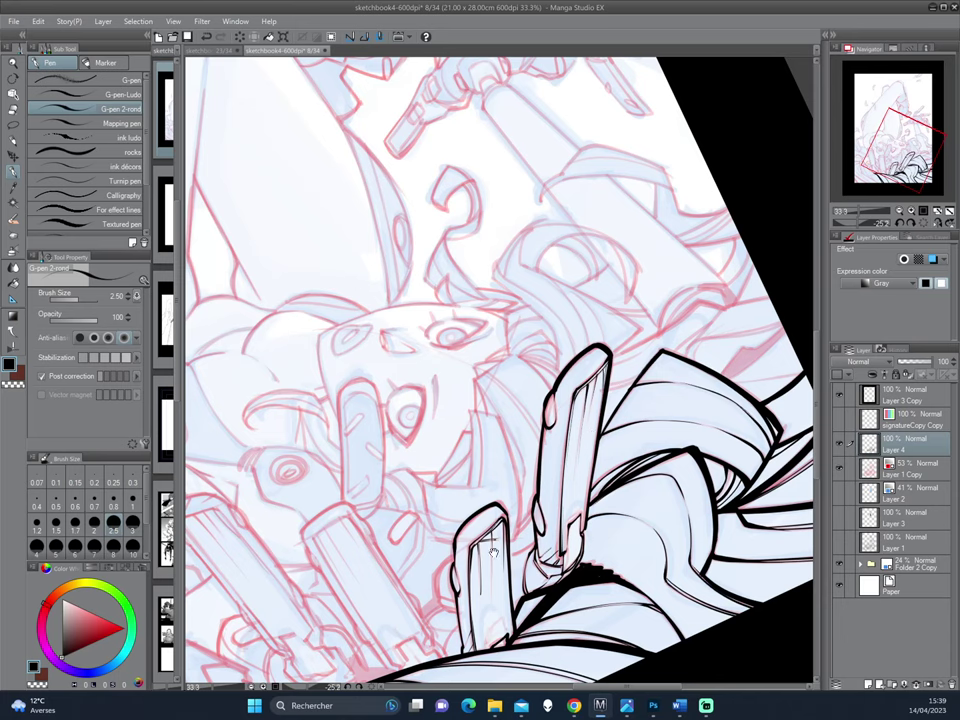
pyautogui.moveTo(489, 539)
pyautogui.mouseDown()
pyautogui.moveTo(627, 385)
pyautogui.moveTo(694, 401)
pyautogui.moveTo(650, 414)
pyautogui.mouseUp()
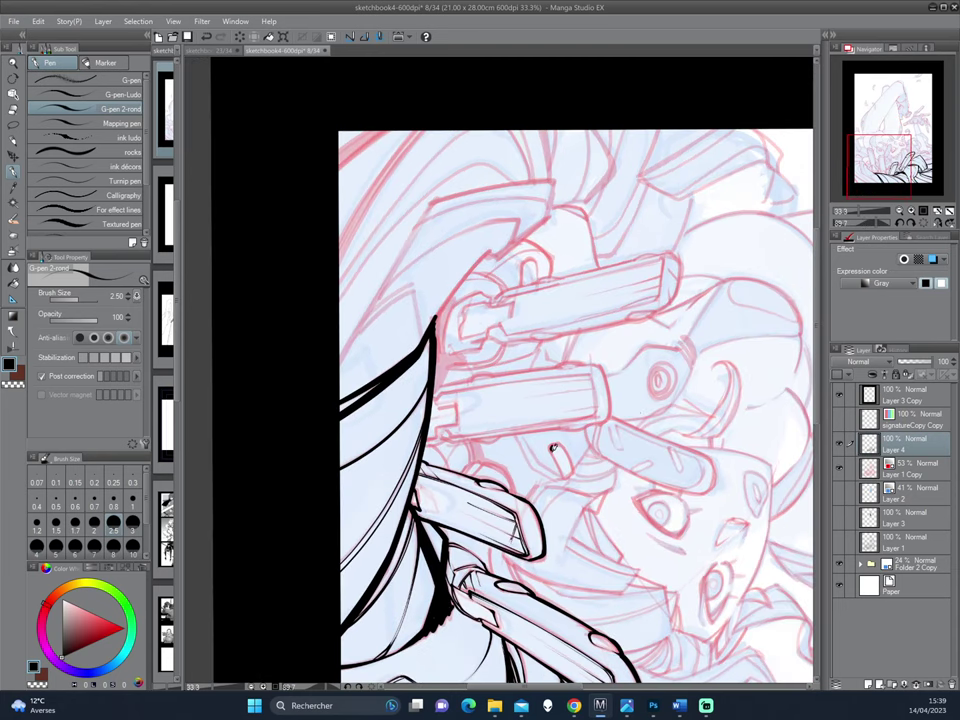
pyautogui.moveTo(556, 452); pyautogui.dragTo(552, 446)
# Step: Ink short strokes below the small lens, at the upper plate's tip and on the finger
pyautogui.moveTo(573, 450)
pyautogui.mouseDown()
pyautogui.moveTo(578, 384)
pyautogui.moveTo(572, 463)
pyautogui.mouseUp()
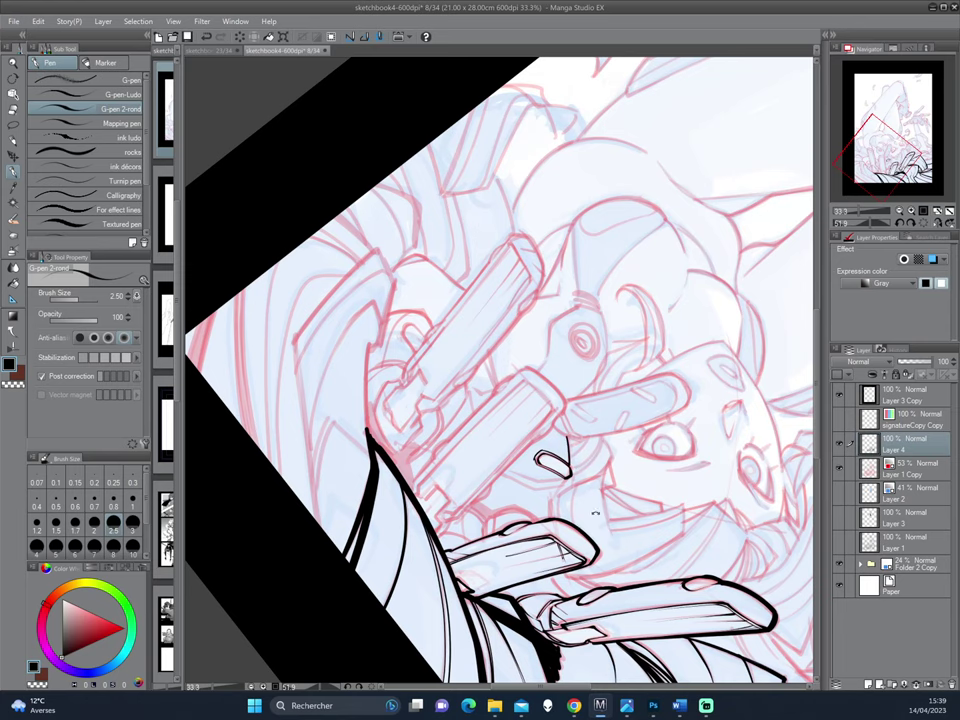
pyautogui.moveTo(595, 513); pyautogui.dragTo(662, 423)
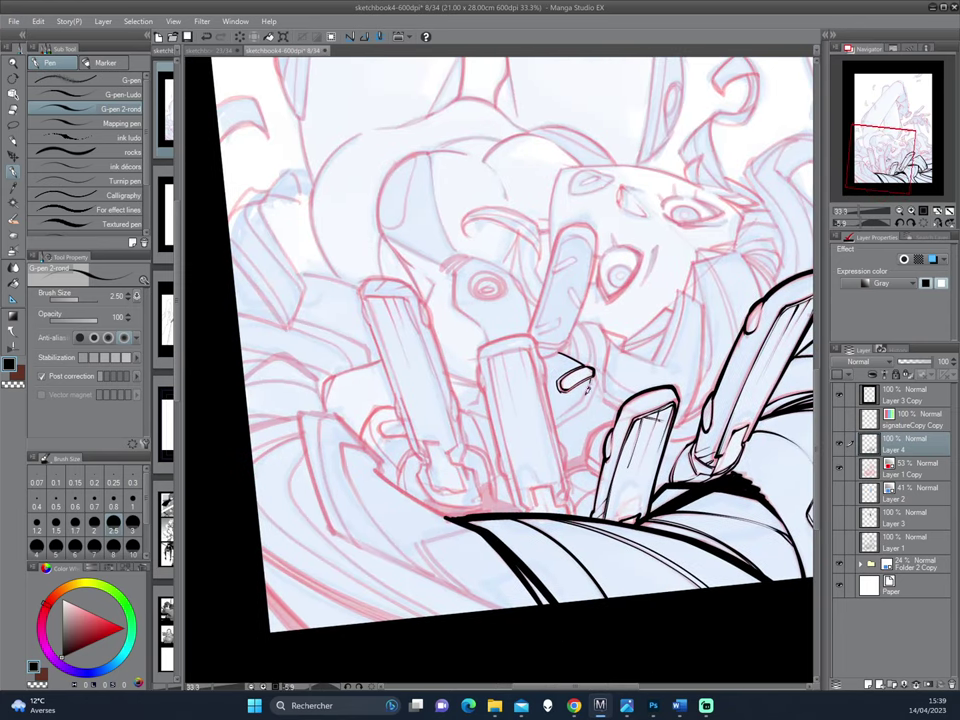
pyautogui.moveTo(588, 390)
pyautogui.mouseDown()
pyautogui.moveTo(621, 410)
pyautogui.moveTo(594, 372)
pyautogui.mouseUp()
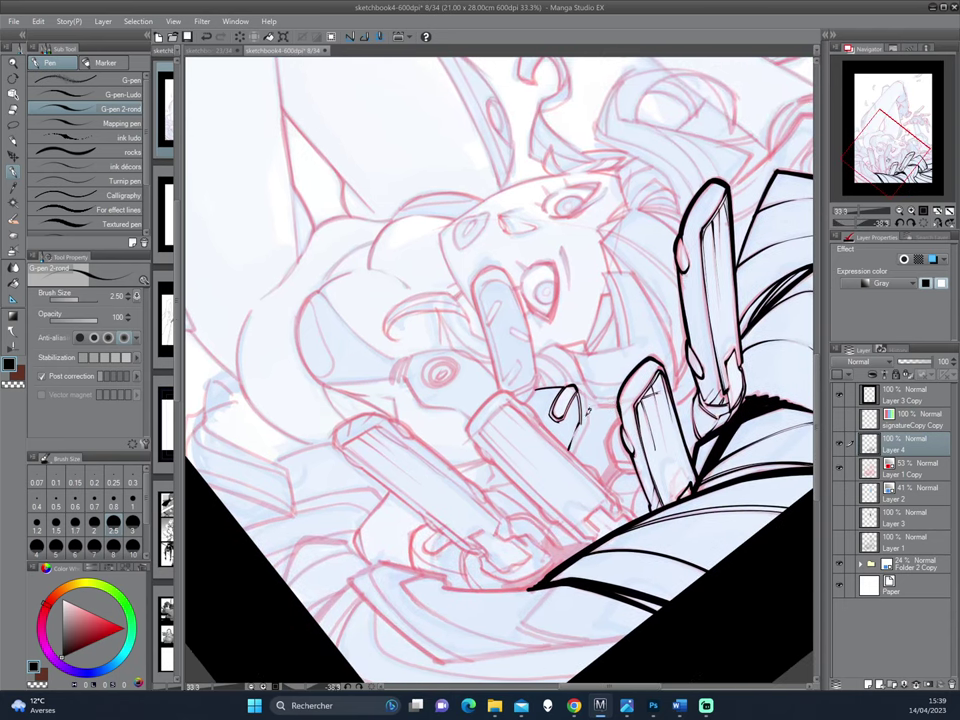
pyautogui.moveTo(578, 420)
pyautogui.mouseDown()
pyautogui.moveTo(580, 450)
pyautogui.moveTo(520, 495)
pyautogui.mouseUp()
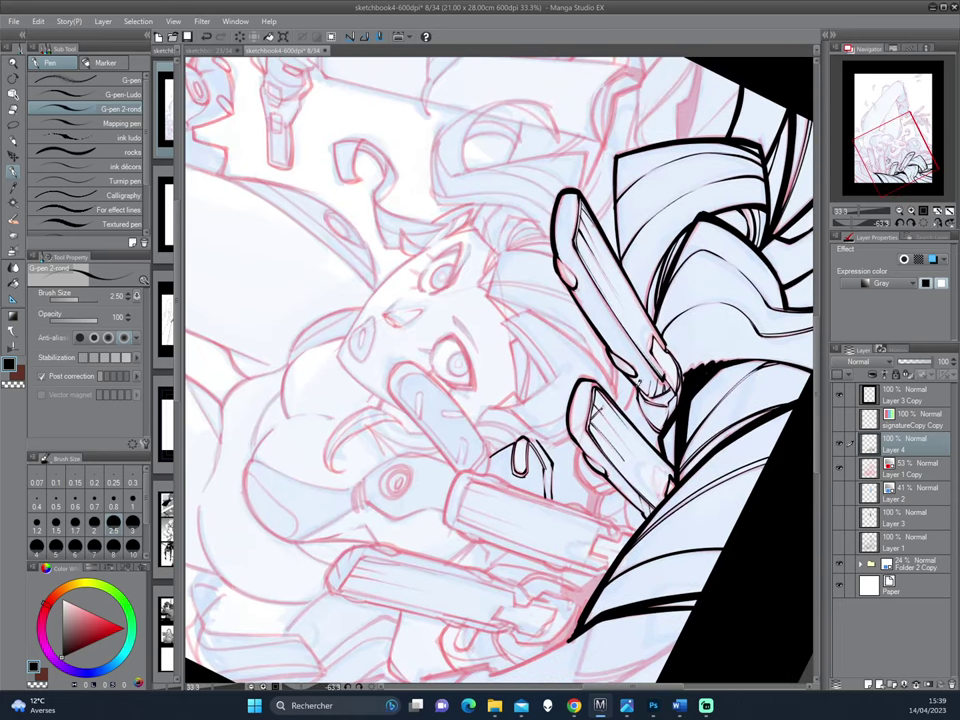
pyautogui.moveTo(640, 381)
pyautogui.mouseDown()
pyautogui.moveTo(660, 393)
pyautogui.moveTo(627, 410)
pyautogui.mouseUp()
pyautogui.moveTo(585, 470); pyautogui.dragTo(582, 478)
pyautogui.moveTo(440, 360)
pyautogui.mouseDown()
pyautogui.moveTo(735, 332)
pyautogui.moveTo(648, 128)
pyautogui.mouseUp()
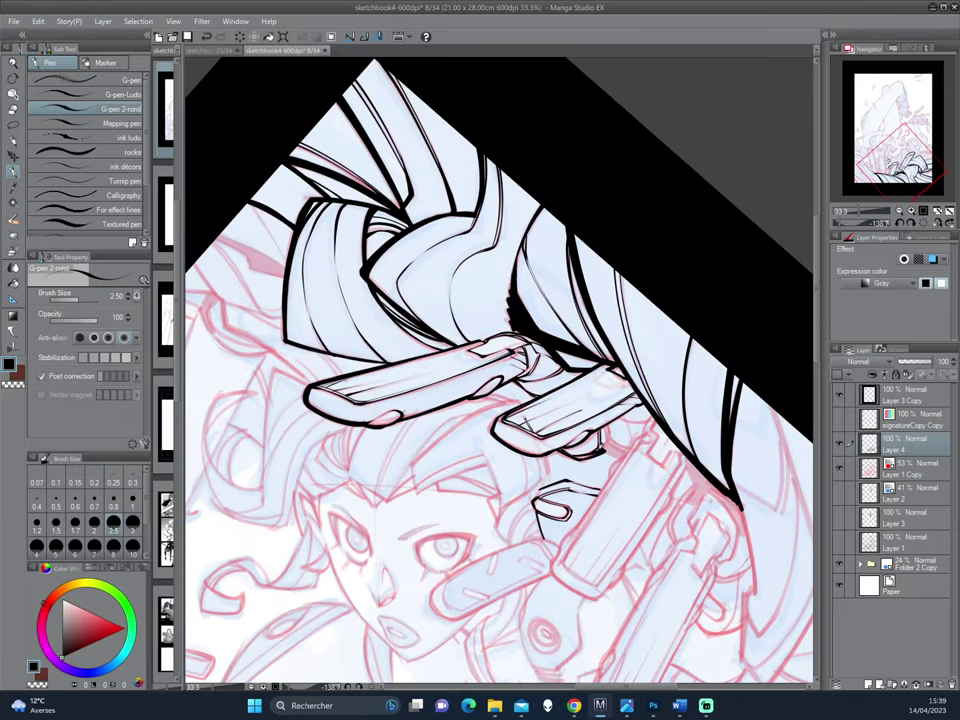
pyautogui.moveTo(597, 455)
pyautogui.mouseDown()
pyautogui.moveTo(566, 437)
pyautogui.moveTo(574, 471)
pyautogui.mouseUp()
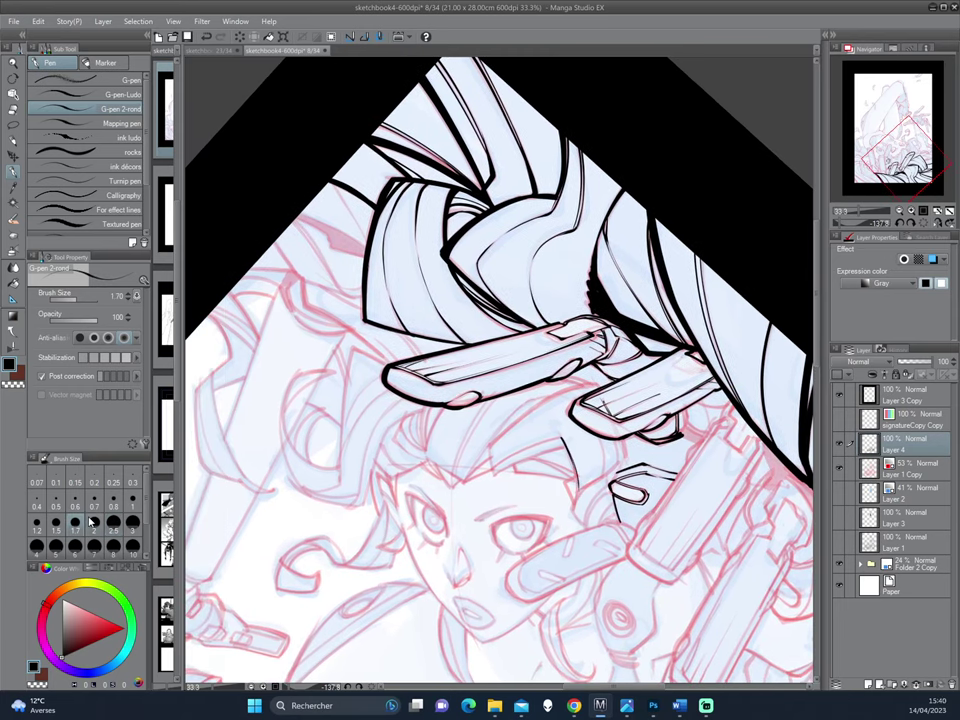
# Step: Set the G-pen to size 1.70 and ink the finger's left edge at 50% zoom
pyautogui.moveTo(620, 478); pyautogui.dragTo(527, 469)
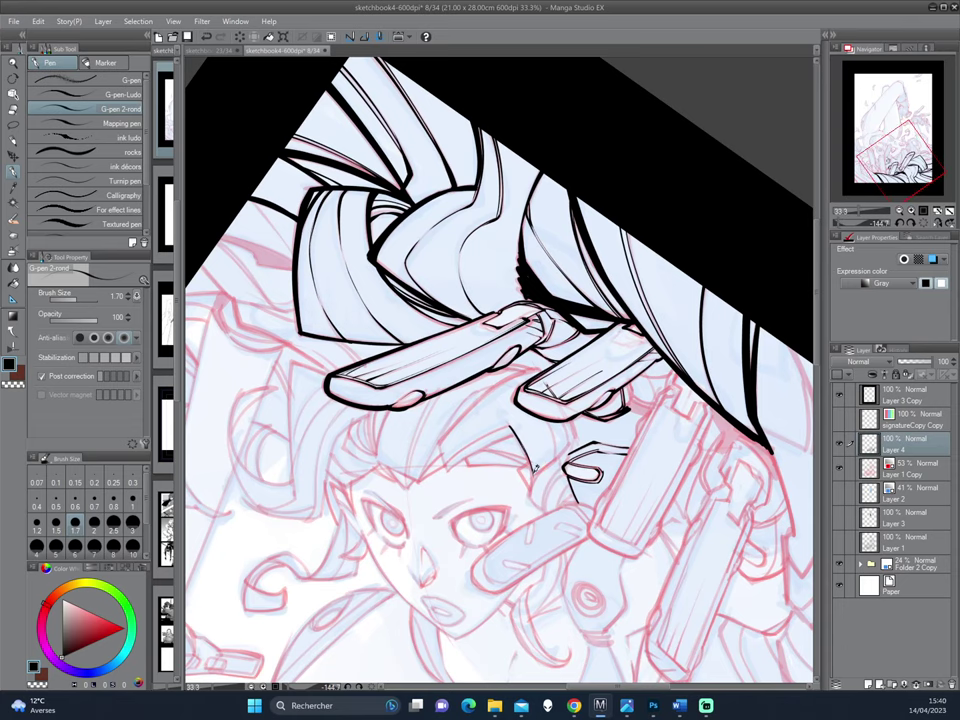
pyautogui.moveTo(569, 533)
pyautogui.mouseDown()
pyautogui.moveTo(606, 462)
pyautogui.moveTo(516, 454)
pyautogui.mouseUp()
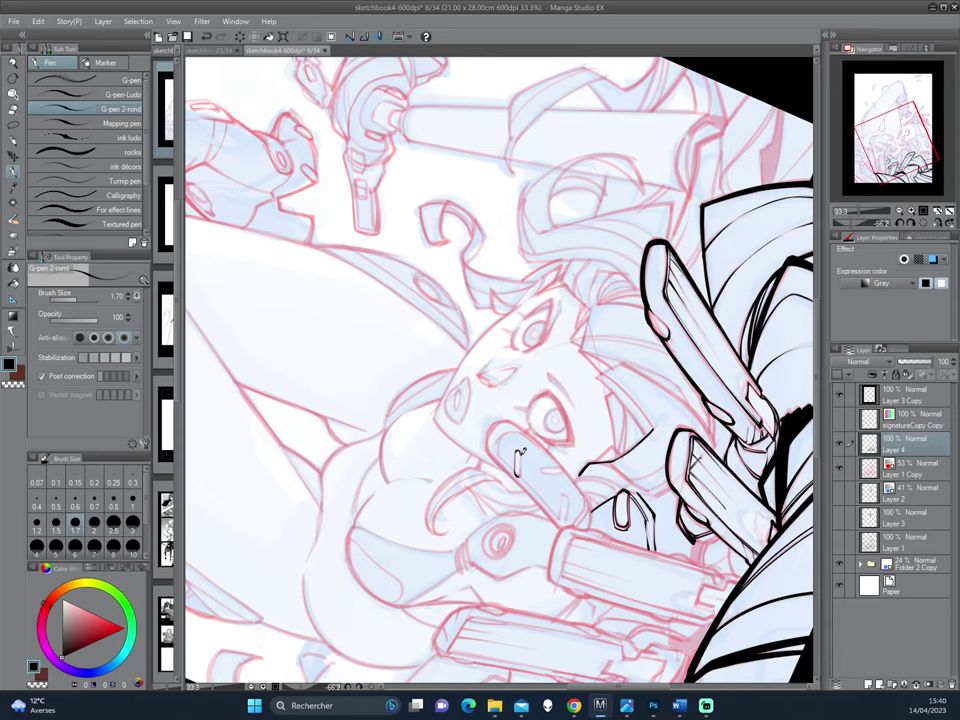
pyautogui.moveTo(520, 455); pyautogui.dragTo(509, 490)
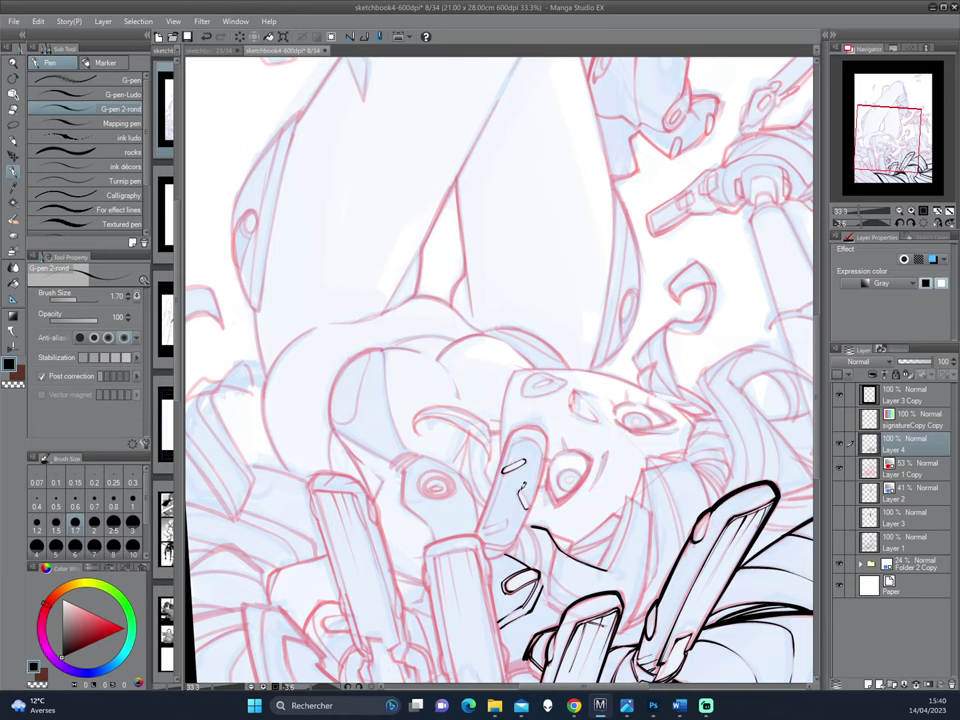
pyautogui.moveTo(520, 488)
pyautogui.mouseDown()
pyautogui.moveTo(604, 418)
pyautogui.moveTo(508, 434)
pyautogui.mouseUp()
pyautogui.scroll(1, 604, 418)
pyautogui.moveTo(519, 490); pyautogui.dragTo(510, 520)
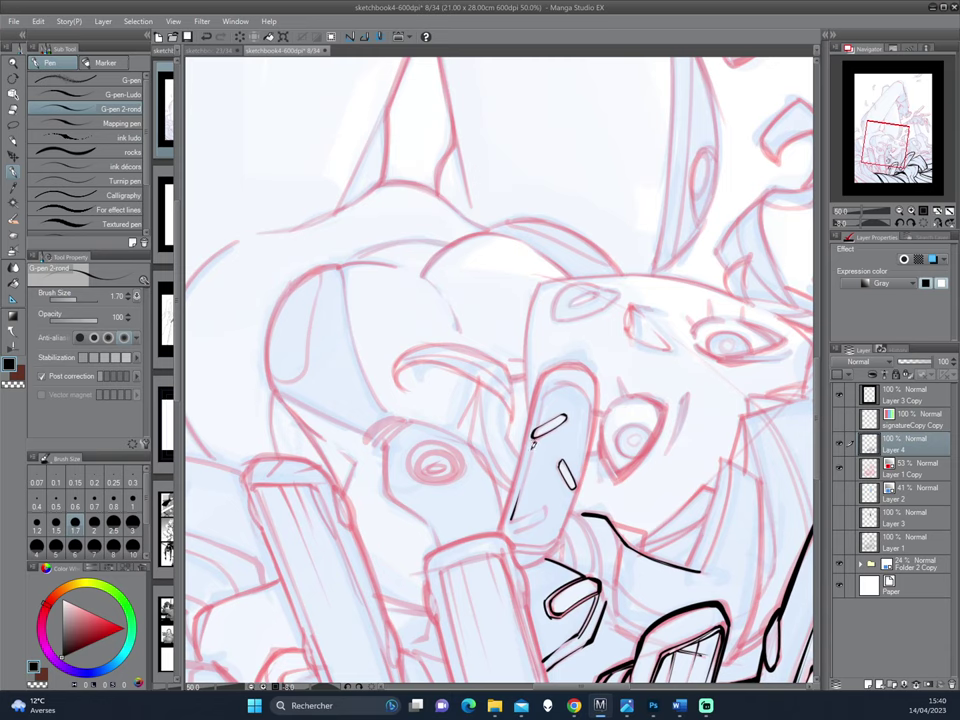
# Step: Ink the inner contour of the mechanical finger beside the girl's eye
pyautogui.moveTo(533, 443)
pyautogui.mouseDown()
pyautogui.moveTo(566, 438)
pyautogui.moveTo(573, 468)
pyautogui.mouseUp()
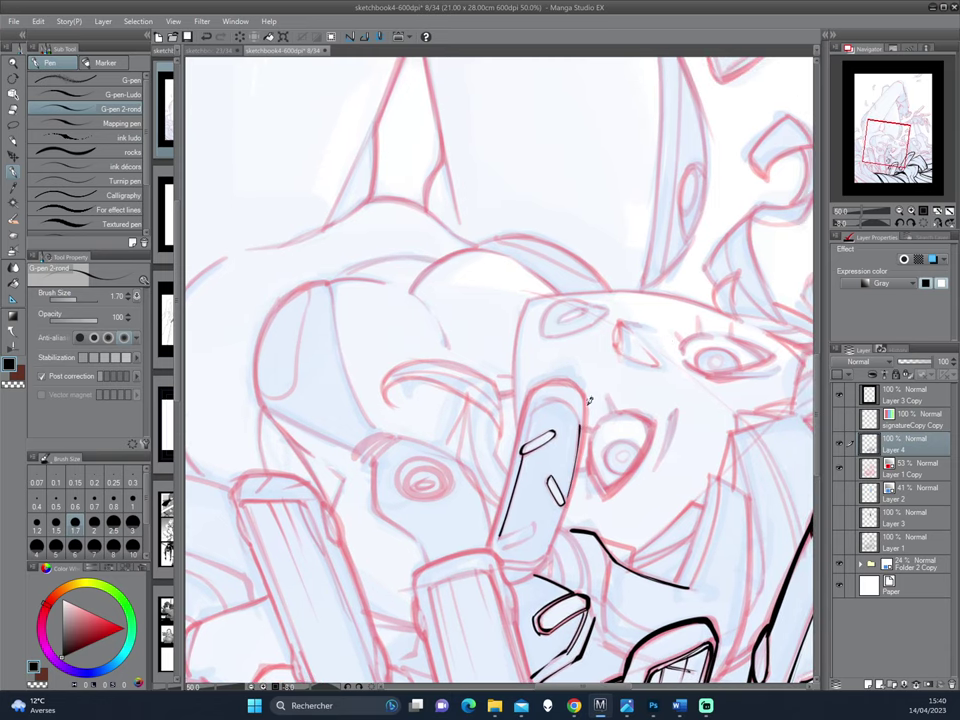
pyautogui.moveTo(589, 400)
pyautogui.mouseDown()
pyautogui.moveTo(585, 488)
pyautogui.moveTo(546, 470)
pyautogui.mouseUp()
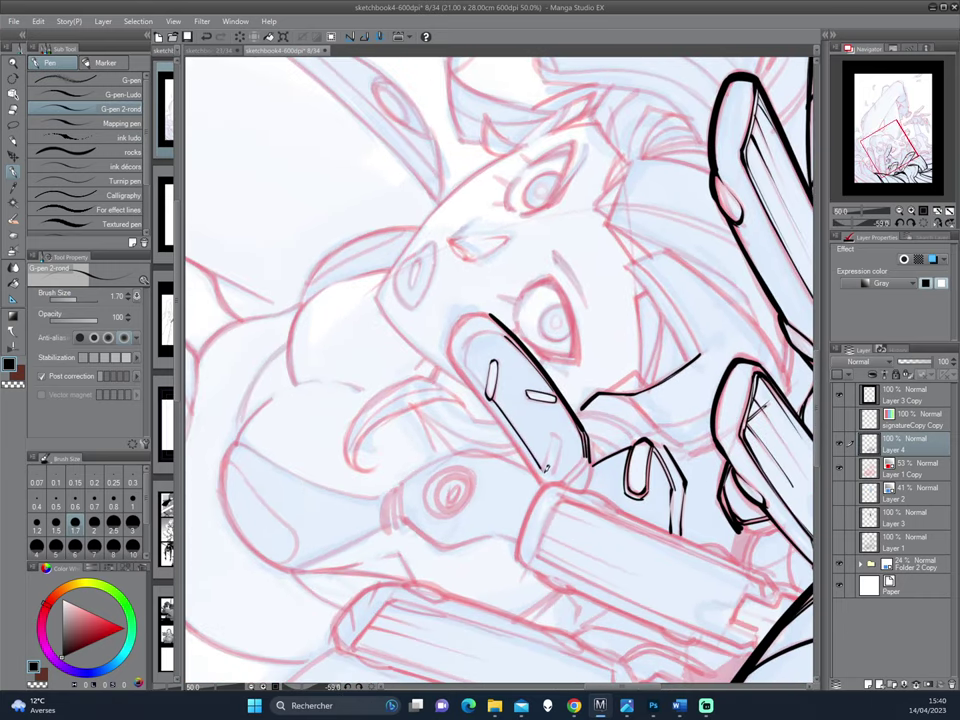
pyautogui.moveTo(549, 435)
pyautogui.mouseDown()
pyautogui.moveTo(543, 473)
pyautogui.moveTo(562, 482)
pyautogui.mouseUp()
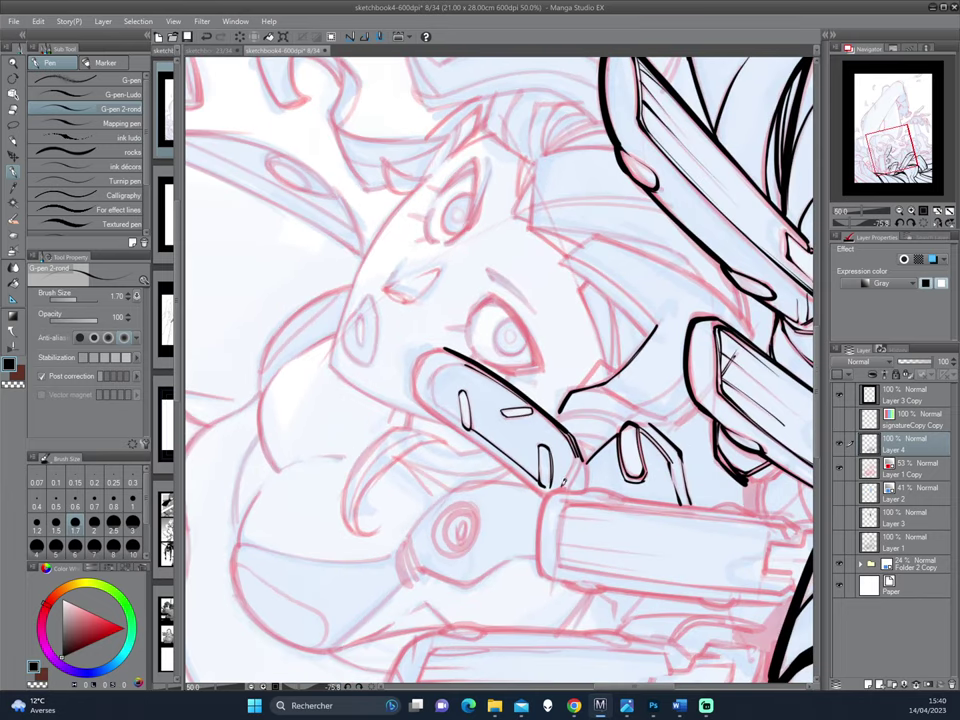
pyautogui.moveTo(575, 458)
pyautogui.mouseDown()
pyautogui.moveTo(581, 442)
pyautogui.moveTo(575, 466)
pyautogui.mouseUp()
pyautogui.moveTo(586, 452); pyautogui.dragTo(671, 416)
pyautogui.moveTo(675, 343); pyautogui.dragTo(665, 412)
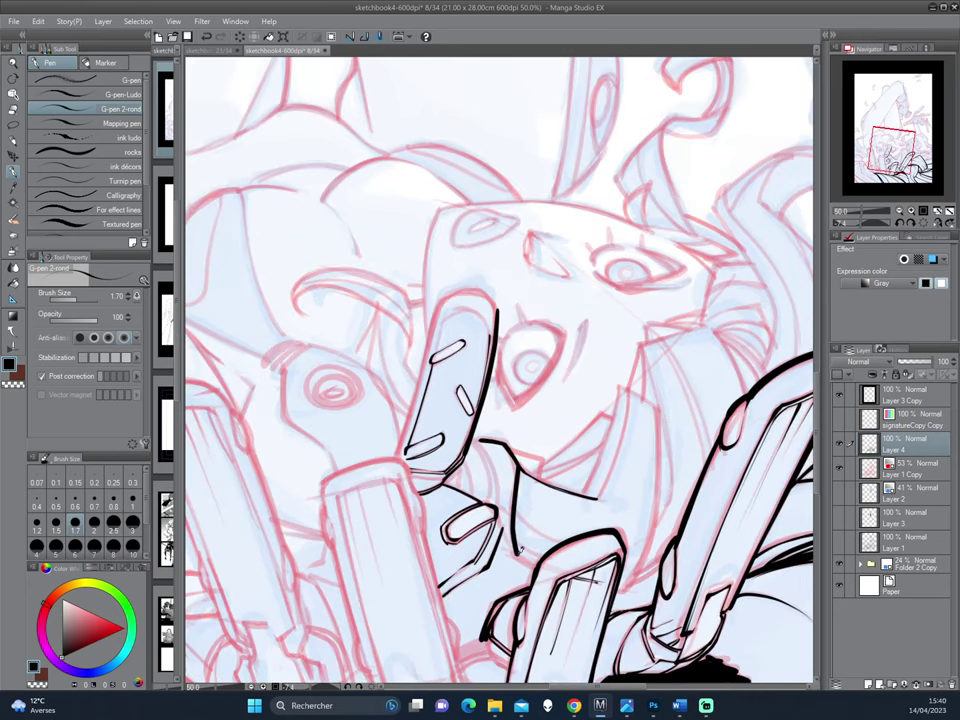
pyautogui.moveTo(517, 428); pyautogui.dragTo(626, 382)
pyautogui.scroll(-2, 626, 382)
# Step: Ink a short stroke on the mechanical hand holding the rod
pyautogui.scroll(-2, 632, 388)
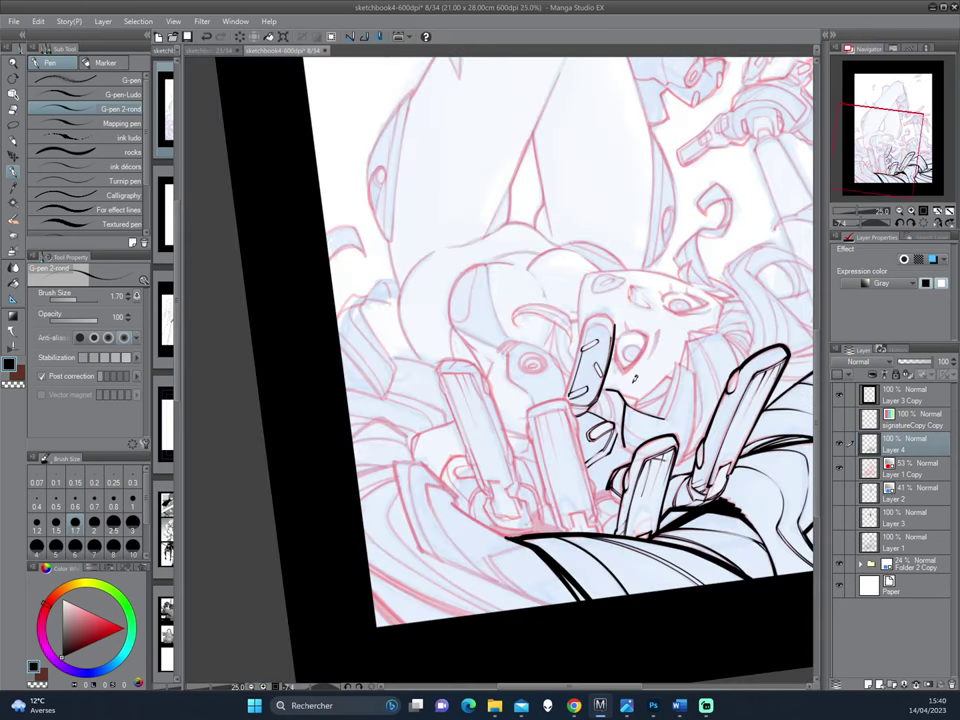
pyautogui.scroll(1, 632, 384)
pyautogui.scroll(1, 632, 384)
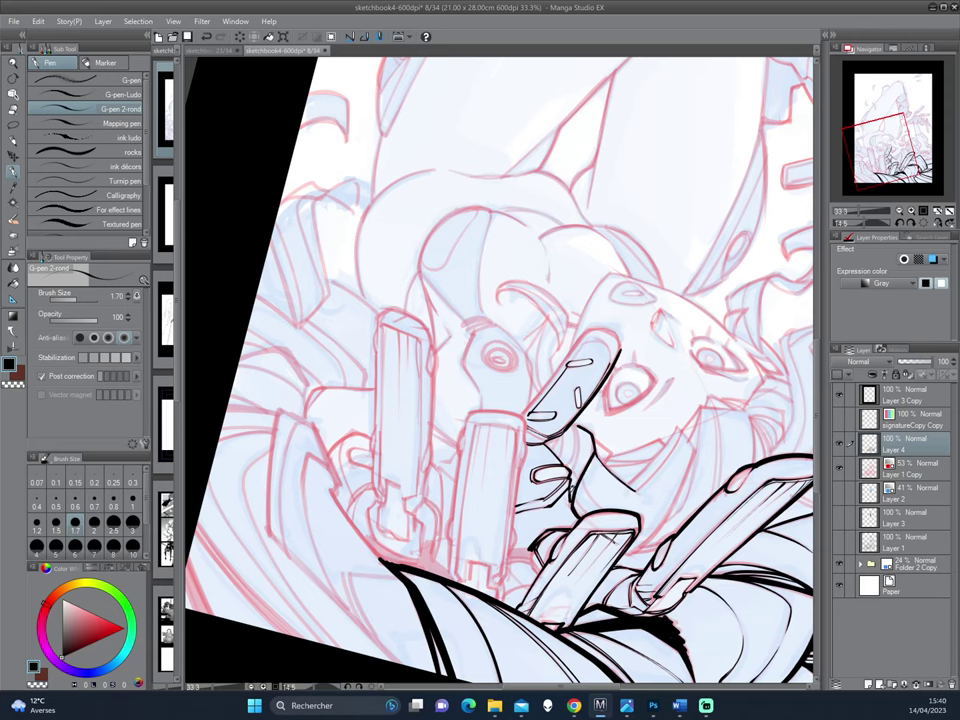
pyautogui.press('-')
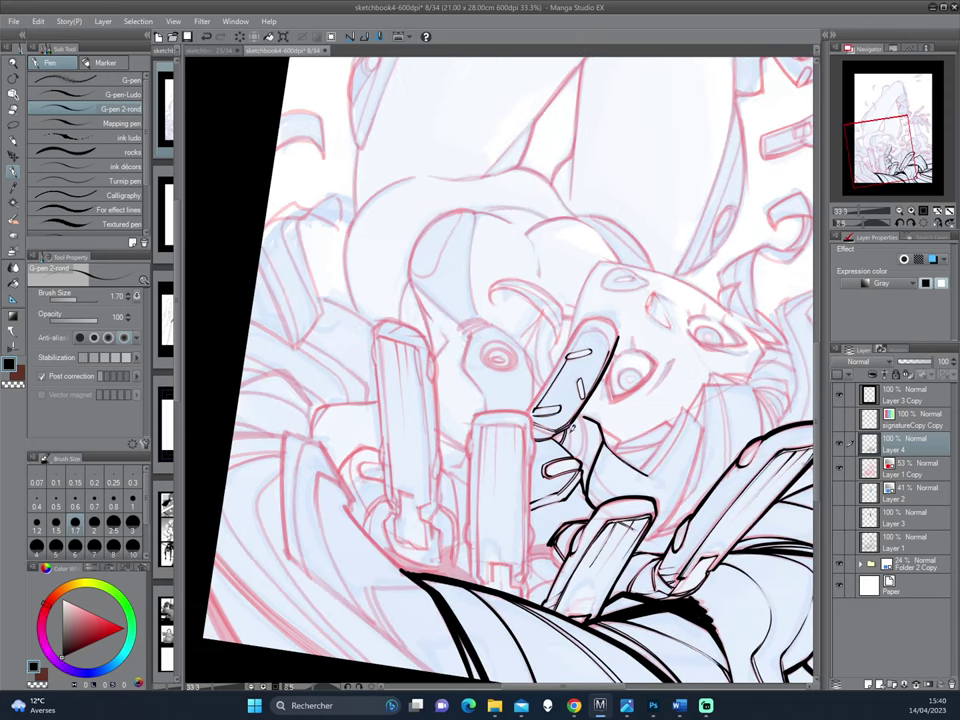
pyautogui.scroll(-1, 691, 292)
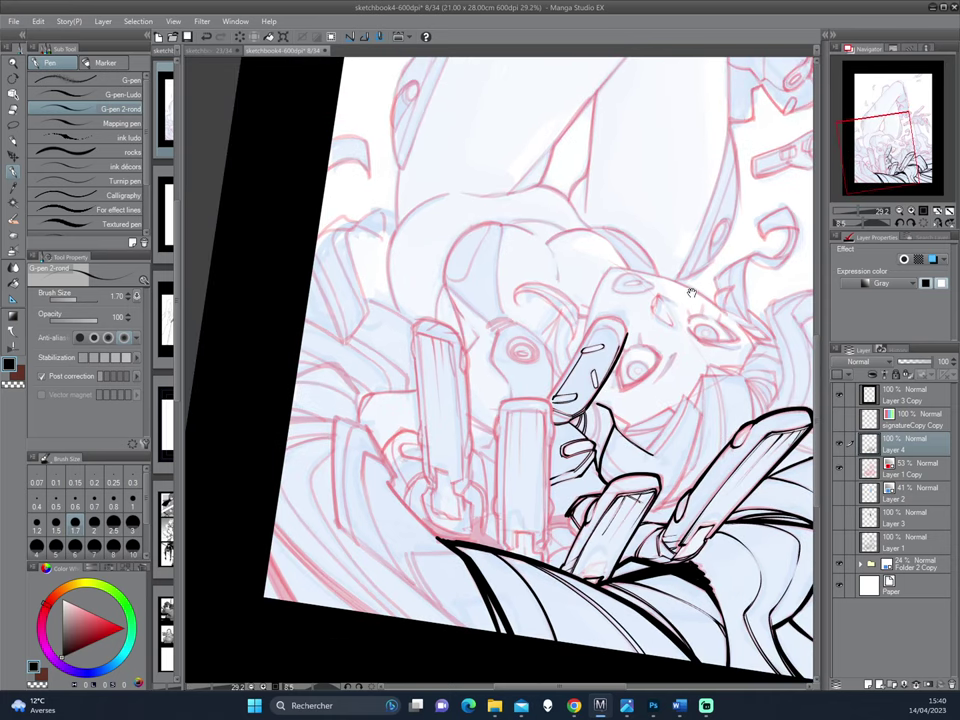
pyautogui.scroll(1, 691, 292)
pyautogui.scroll(1, 691, 292)
pyautogui.scroll(1, 691, 292)
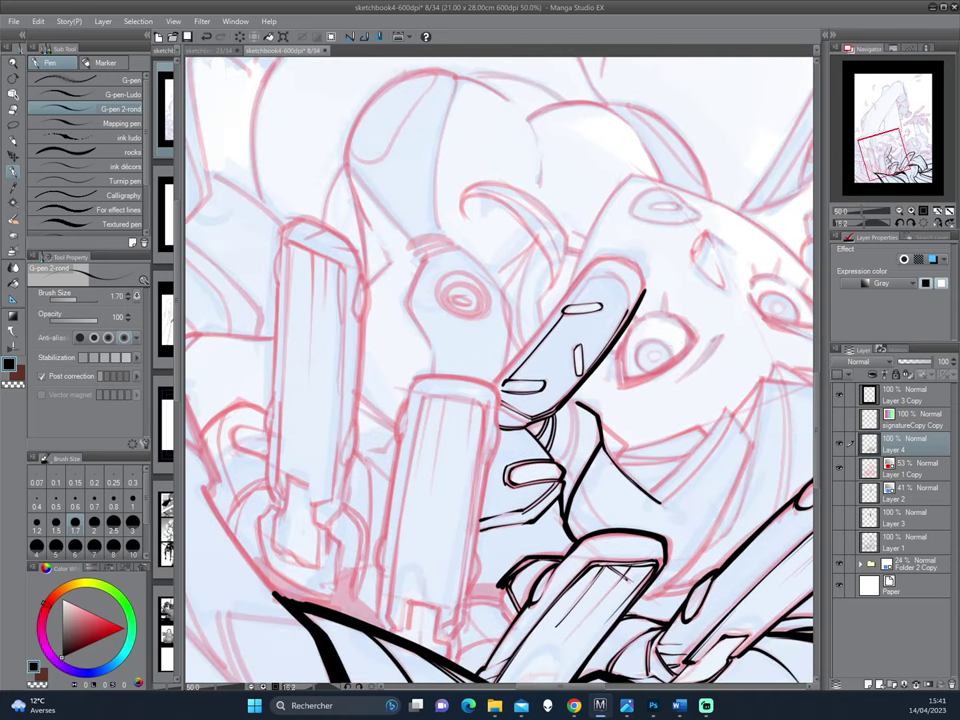
pyautogui.moveTo(634, 431); pyautogui.dragTo(642, 402)
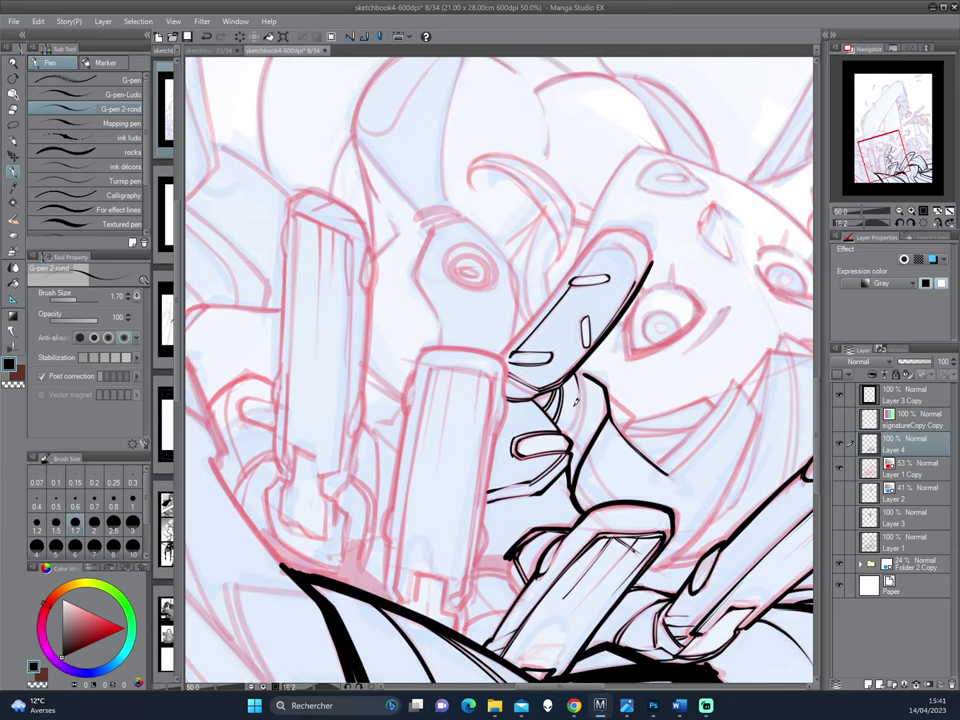
pyautogui.moveTo(576, 402); pyautogui.dragTo(572, 422)
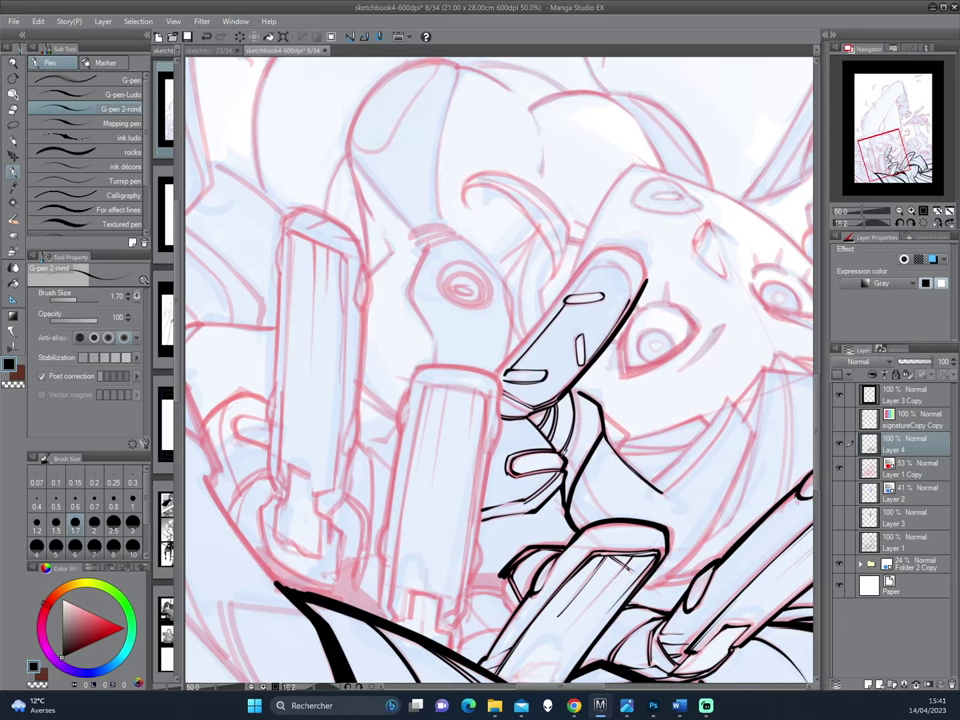
pyautogui.press('^')
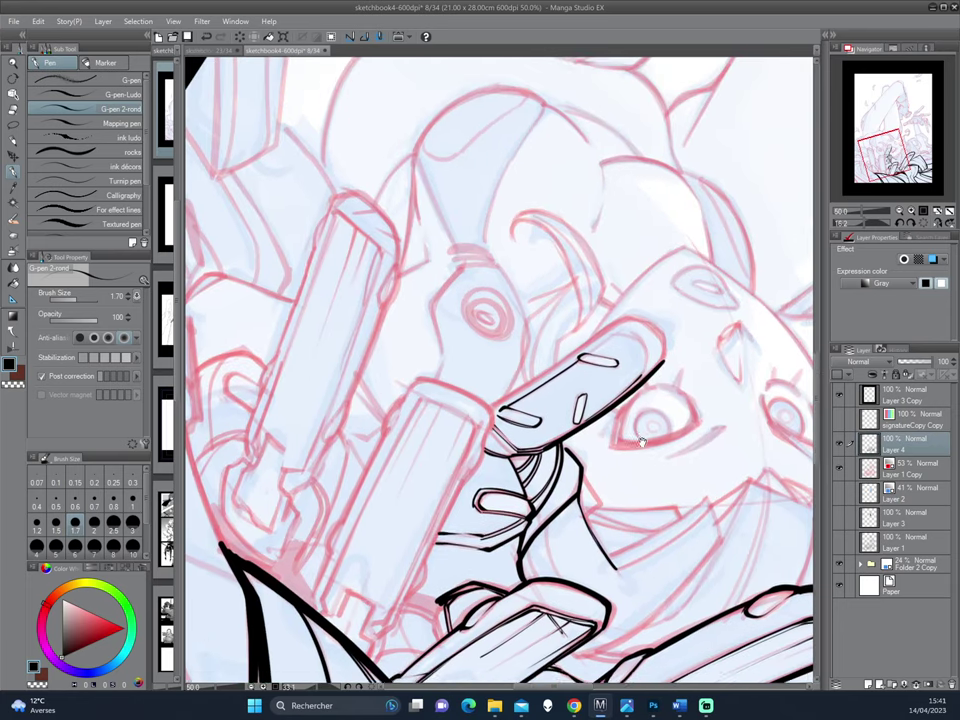
pyautogui.press('^')
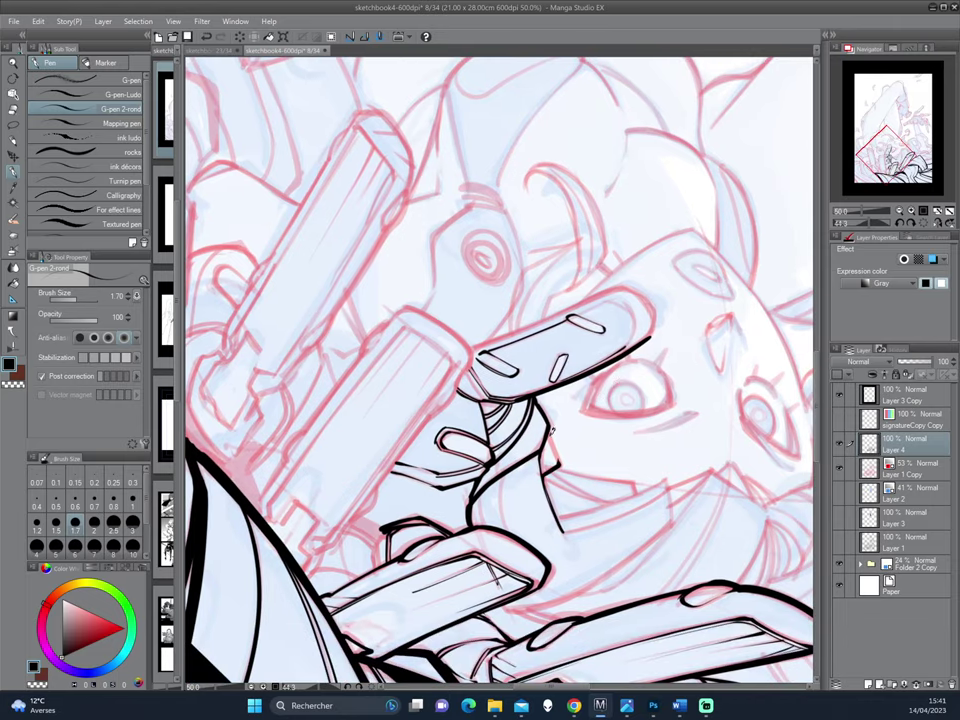
pyautogui.press('^')
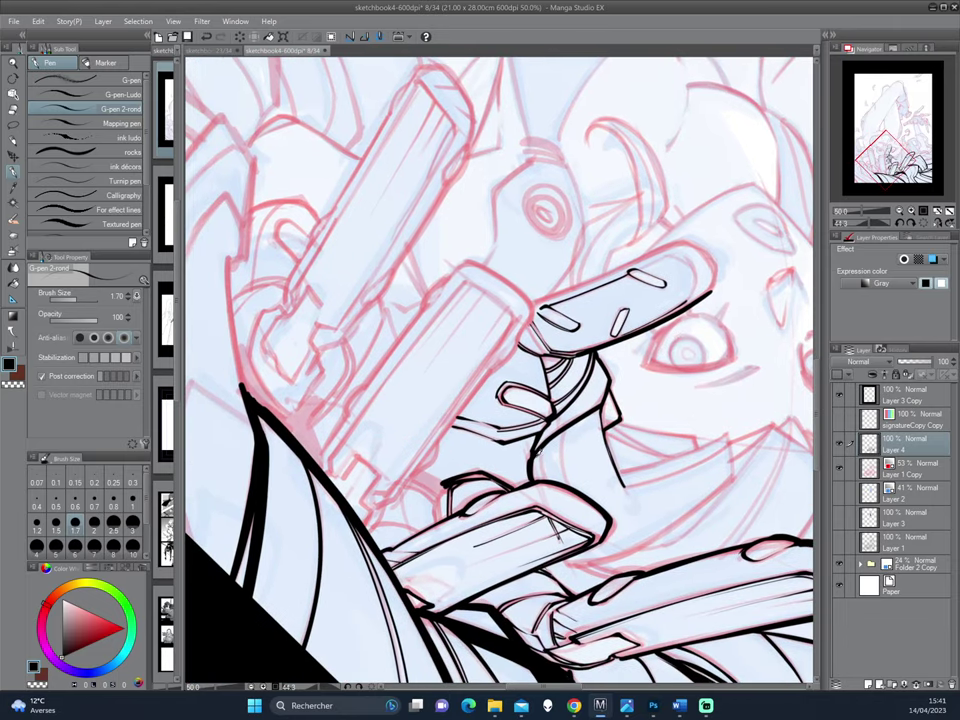
pyautogui.press('^')
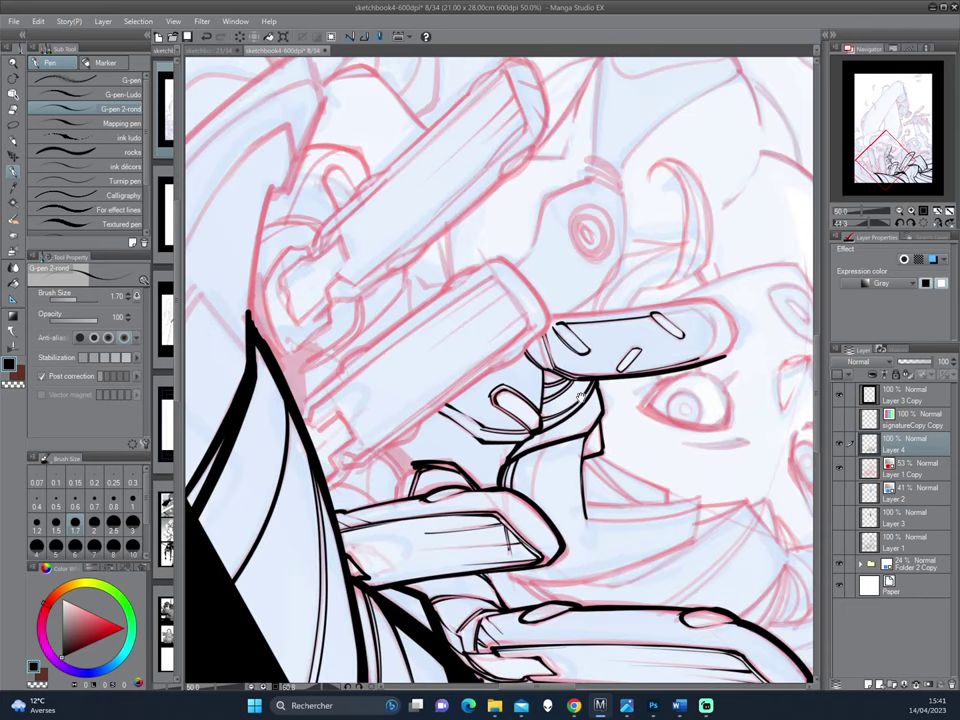
pyautogui.moveTo(541, 447); pyautogui.dragTo(536, 477)
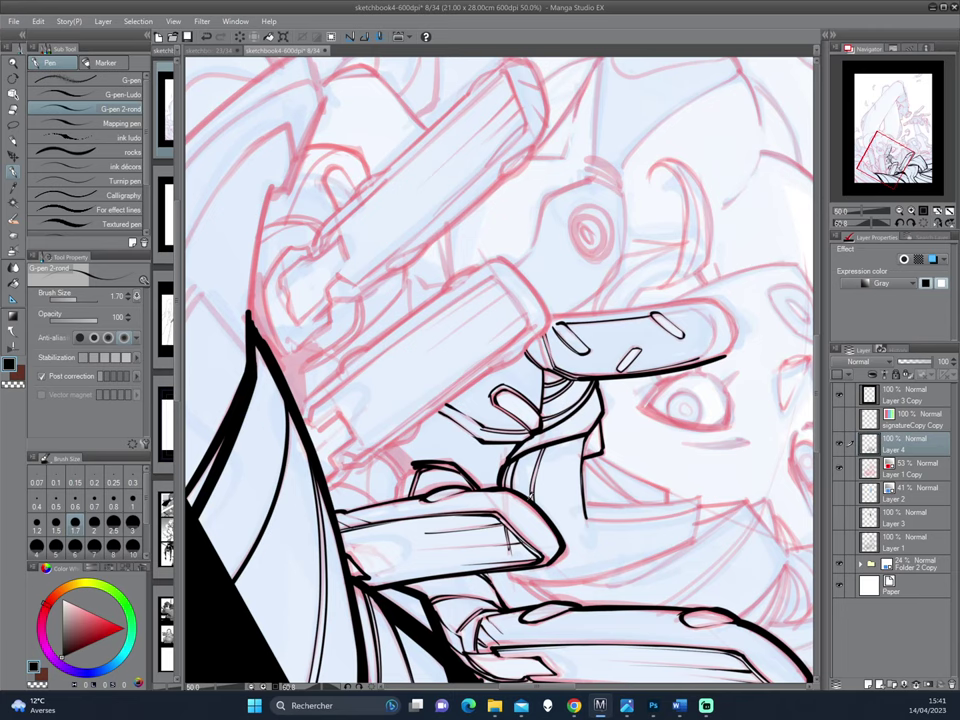
# Step: Ink the curved right end of the rod's barrel and extend the line down its edge
pyautogui.press('^')
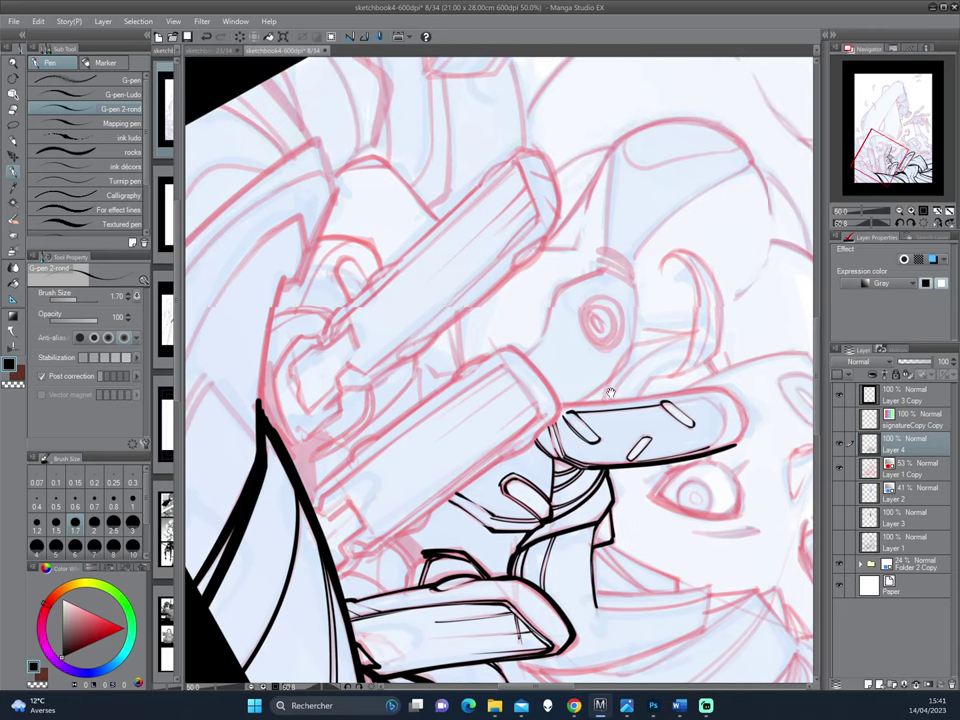
pyautogui.press('-')
pyautogui.press('-')
pyautogui.moveTo(525, 387)
pyautogui.mouseDown()
pyautogui.moveTo(531, 466)
pyautogui.moveTo(610, 413)
pyautogui.moveTo(525, 446)
pyautogui.moveTo(524, 483)
pyautogui.mouseUp()
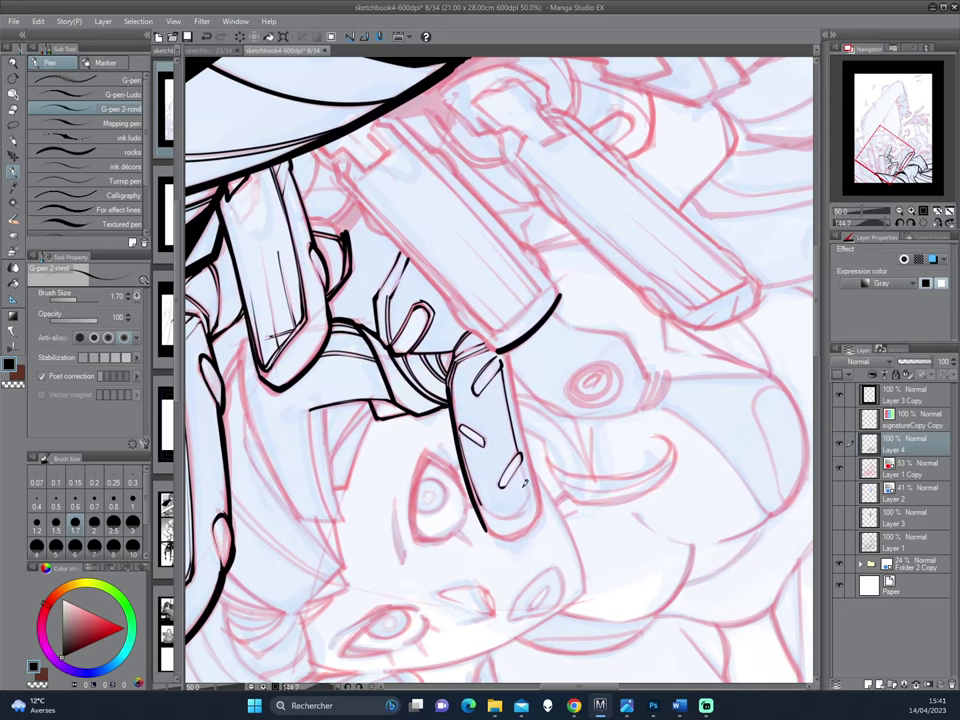
pyautogui.moveTo(393, 372)
pyautogui.mouseDown()
pyautogui.moveTo(628, 463)
pyautogui.moveTo(588, 418)
pyautogui.mouseUp()
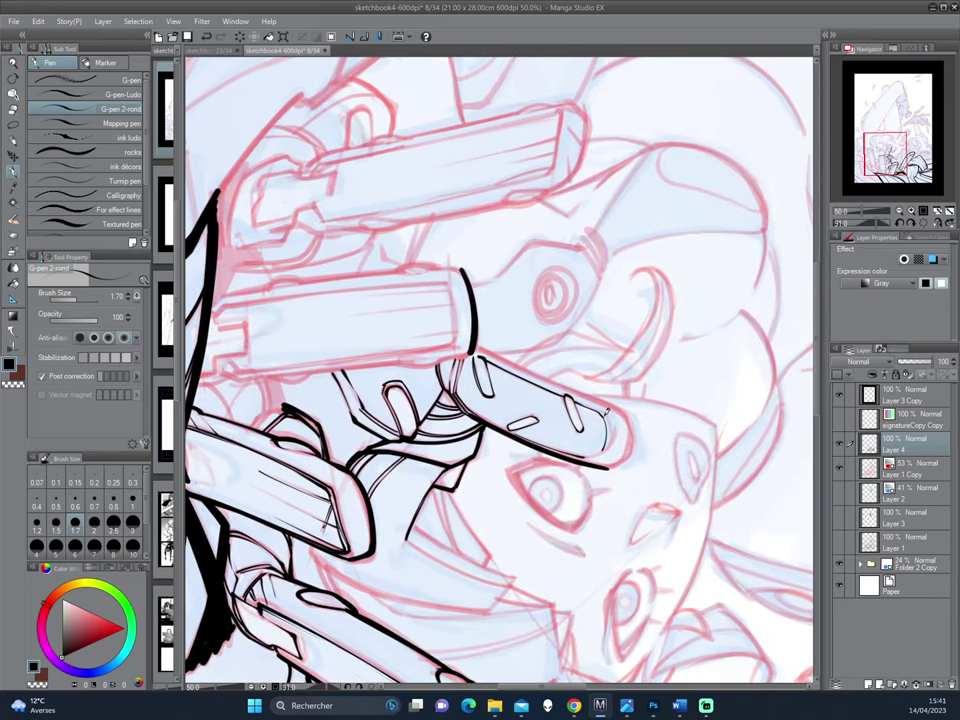
pyautogui.moveTo(456, 330)
pyautogui.mouseDown()
pyautogui.moveTo(679, 388)
pyautogui.moveTo(662, 112)
pyautogui.mouseUp()
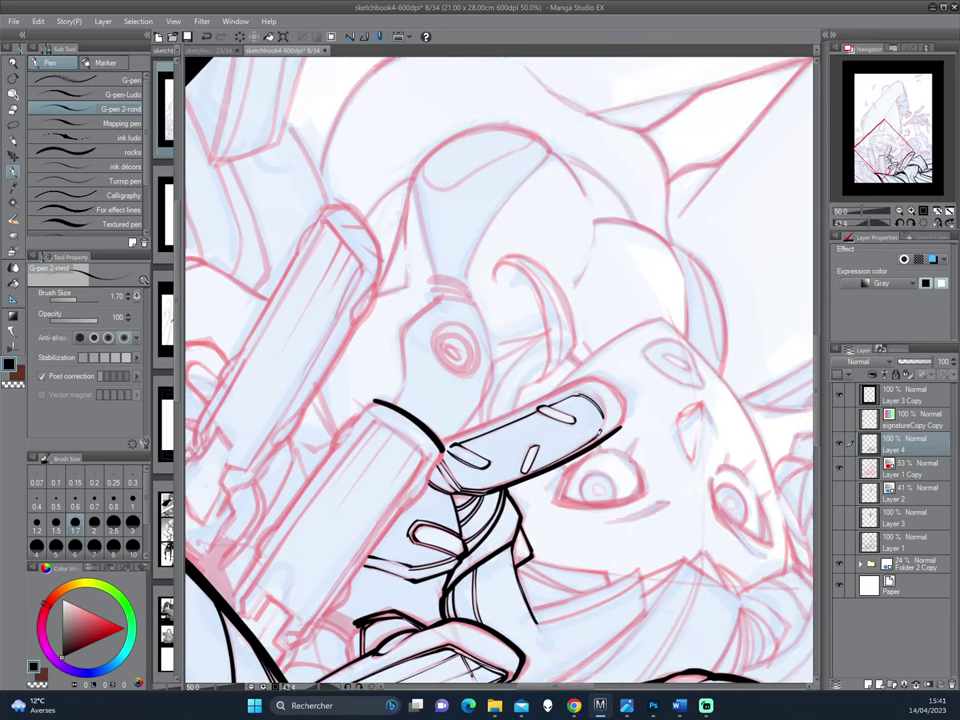
pyautogui.moveTo(664, 315)
pyautogui.mouseDown()
pyautogui.moveTo(630, 394)
pyautogui.moveTo(615, 401)
pyautogui.mouseUp()
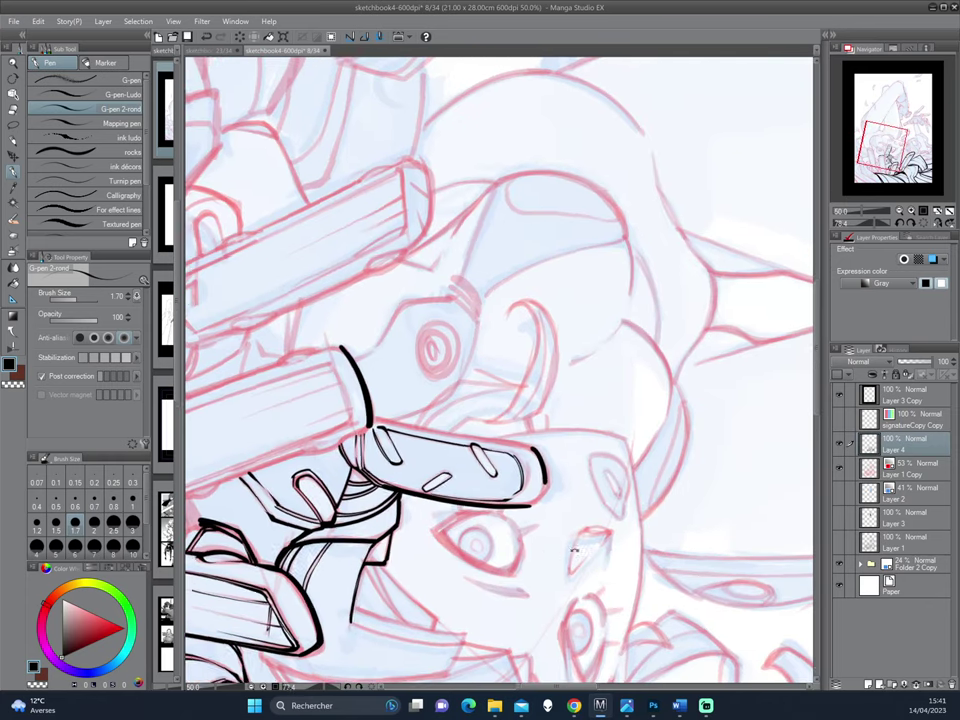
pyautogui.moveTo(537, 449); pyautogui.dragTo(574, 470)
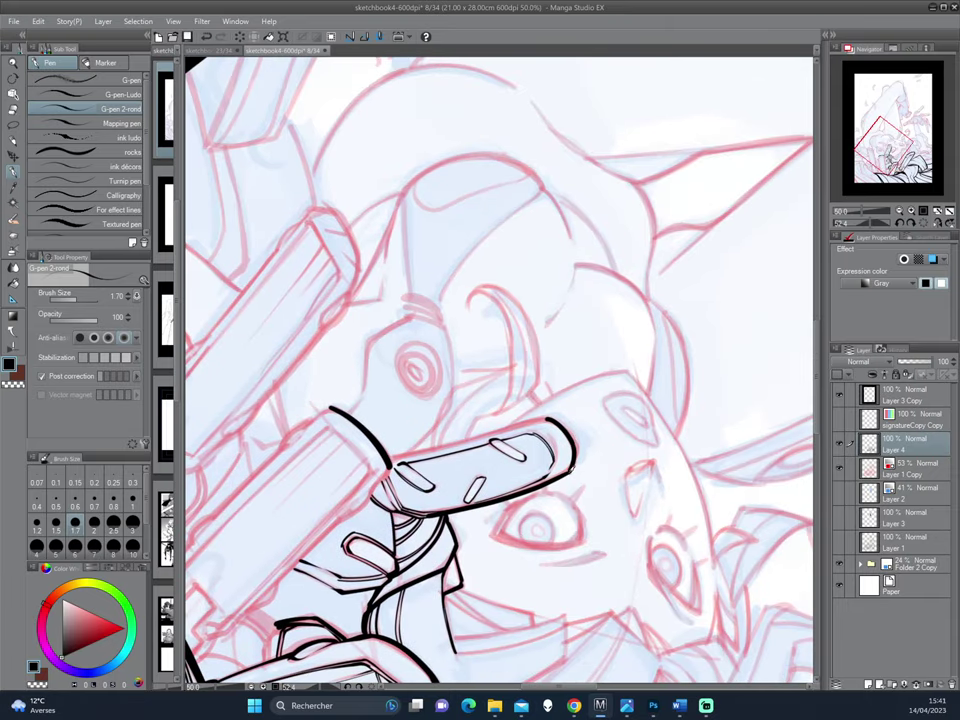
pyautogui.moveTo(428, 353); pyautogui.dragTo(530, 366)
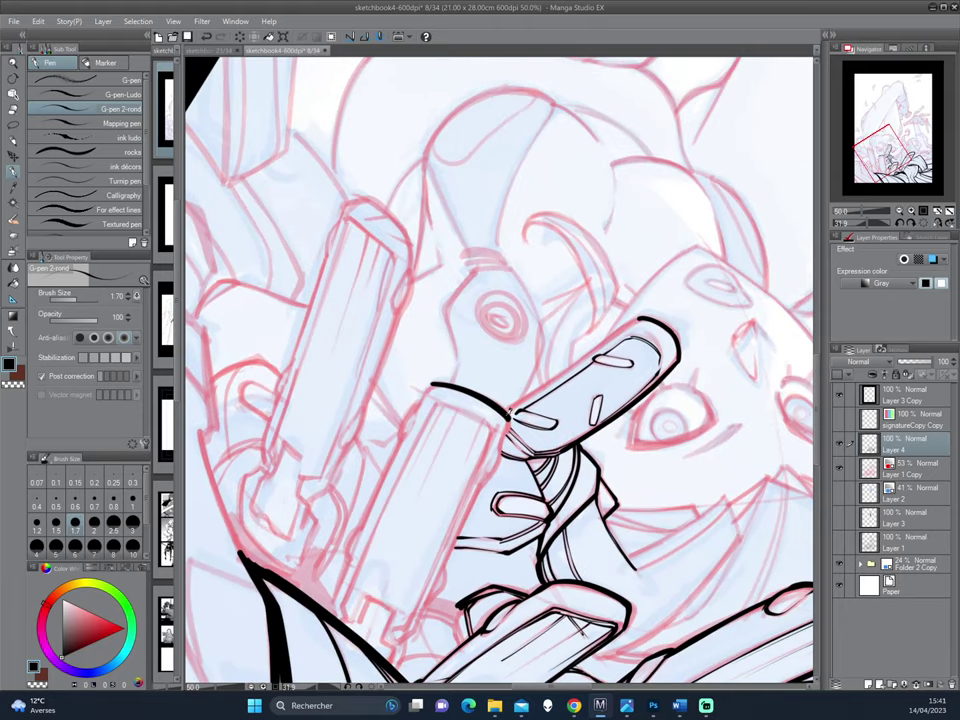
pyautogui.moveTo(508, 414)
pyautogui.mouseDown()
pyautogui.moveTo(500, 455)
pyautogui.moveTo(519, 474)
pyautogui.mouseUp()
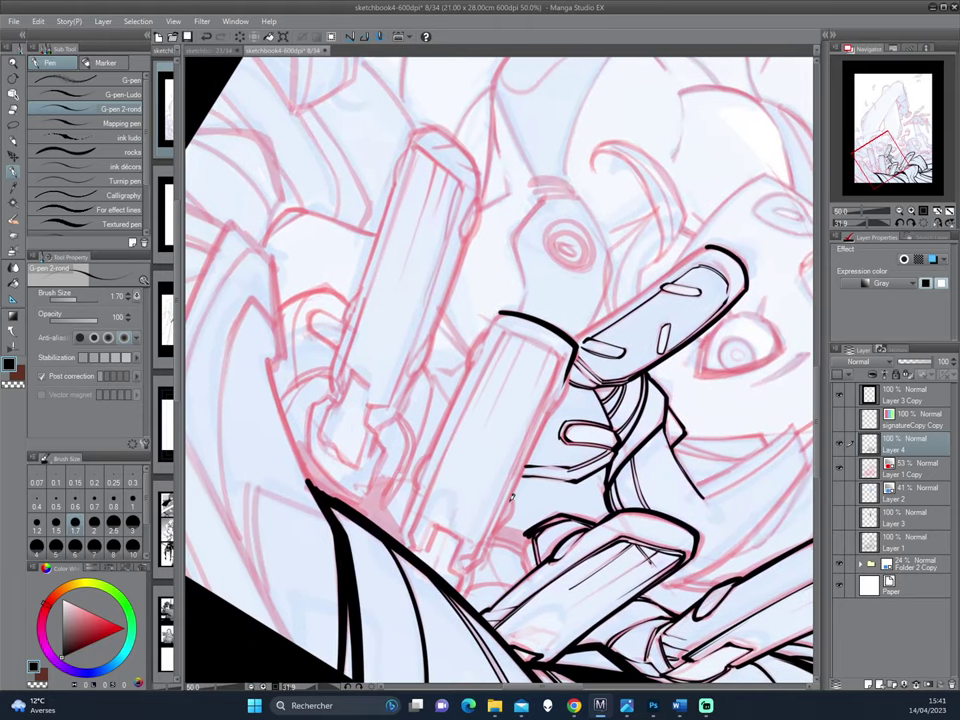
# Step: Ink a short line below the rod and the rod's long lower-right edge
pyautogui.moveTo(395, 345); pyautogui.dragTo(409, 326)
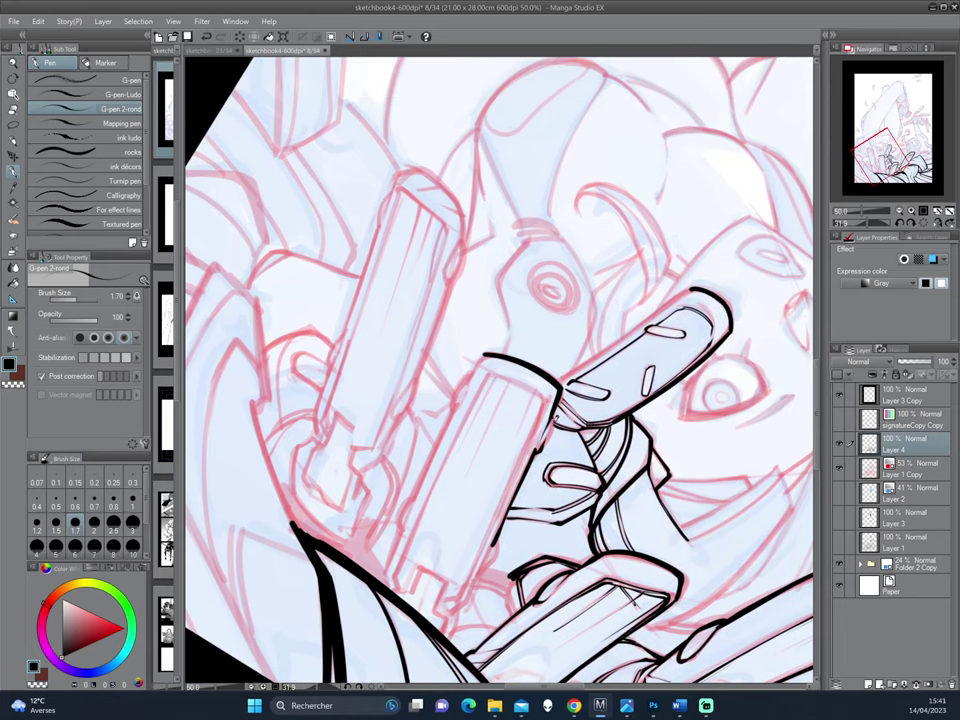
pyautogui.moveTo(410, 332); pyautogui.dragTo(410, 326)
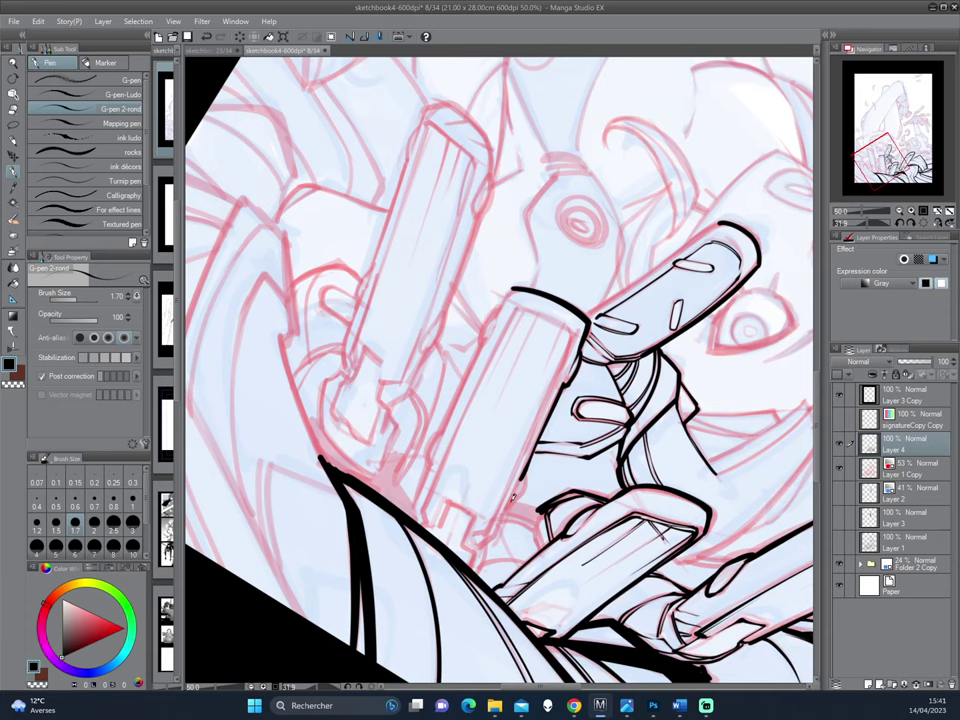
pyautogui.moveTo(514, 486); pyautogui.dragTo(506, 508)
pyautogui.moveTo(524, 466)
pyautogui.mouseDown()
pyautogui.moveTo(510, 500)
pyautogui.moveTo(527, 470)
pyautogui.mouseUp()
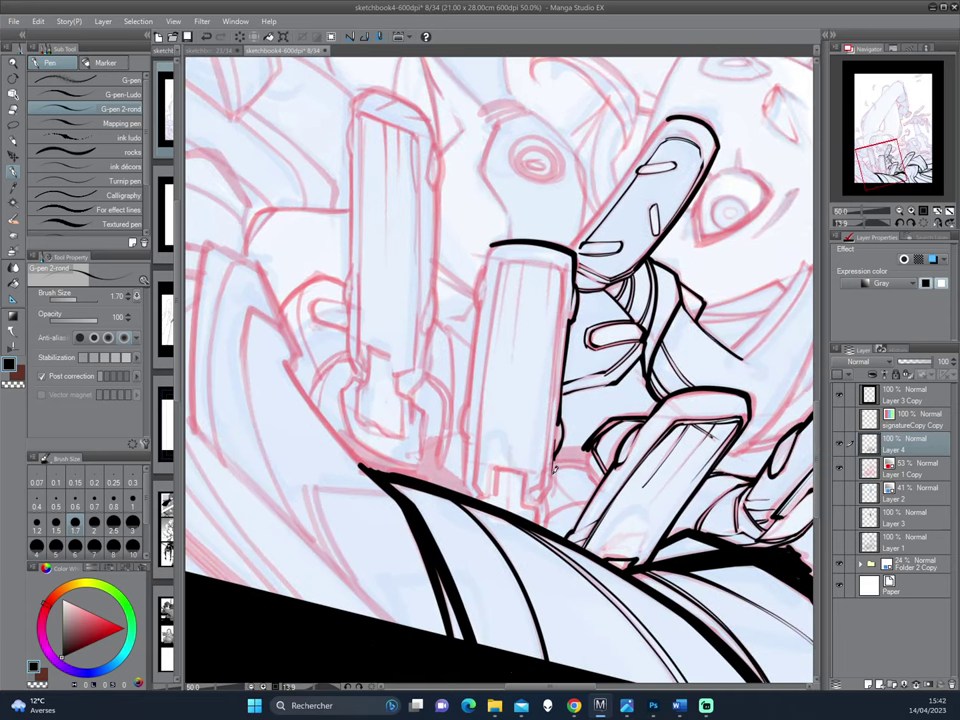
pyautogui.moveTo(404, 372)
pyautogui.mouseDown()
pyautogui.moveTo(471, 517)
pyautogui.moveTo(519, 398)
pyautogui.mouseUp()
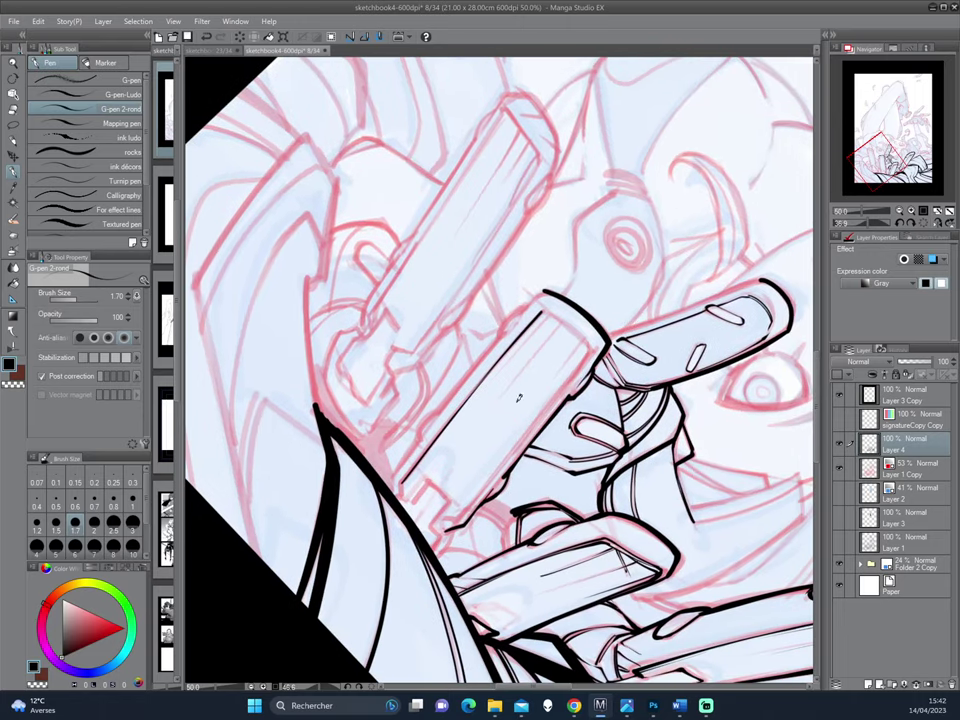
pyautogui.moveTo(482, 488); pyautogui.dragTo(588, 350)
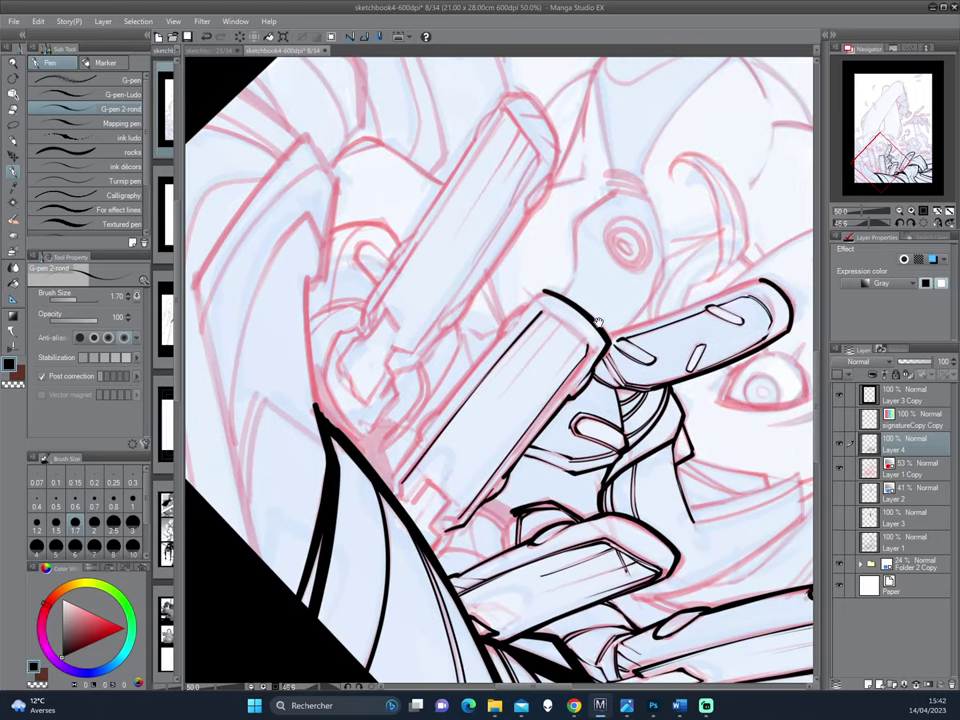
pyautogui.moveTo(654, 245)
pyautogui.mouseDown()
pyautogui.moveTo(636, 343)
pyautogui.moveTo(630, 299)
pyautogui.mouseUp()
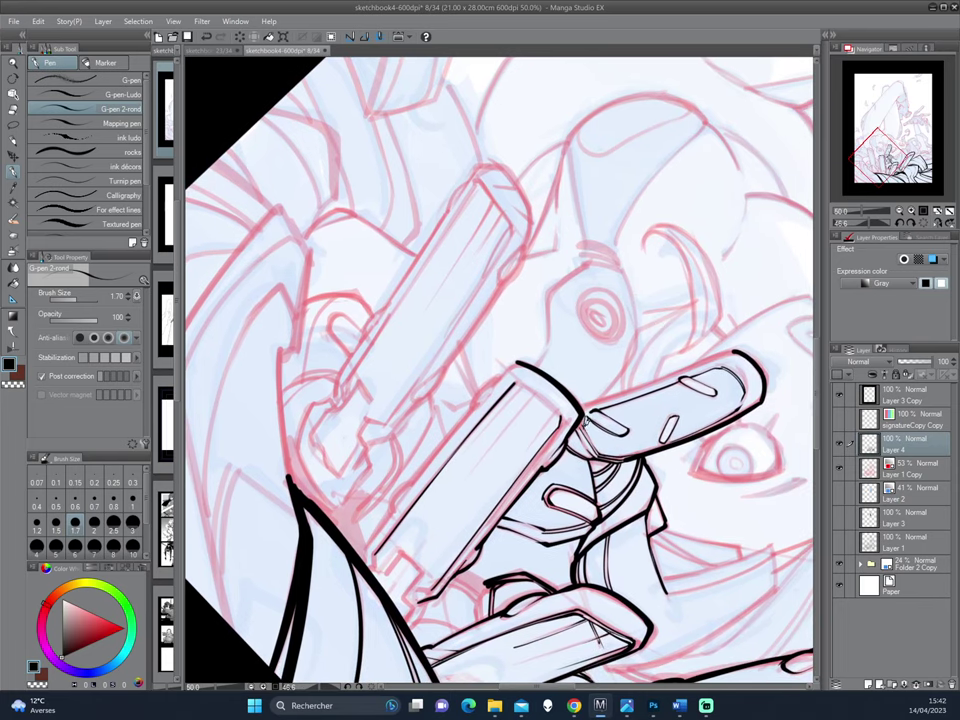
pyautogui.moveTo(443, 320)
pyautogui.mouseDown()
pyautogui.moveTo(464, 258)
pyautogui.moveTo(614, 372)
pyautogui.moveTo(574, 491)
pyautogui.mouseUp()
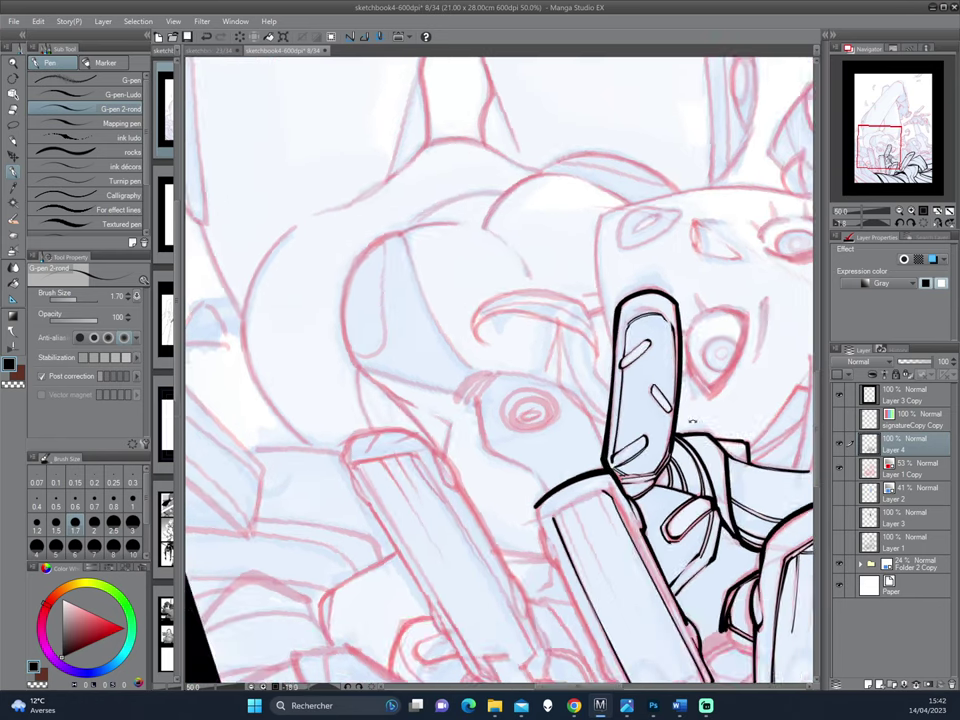
pyautogui.moveTo(433, 366); pyautogui.dragTo(460, 322)
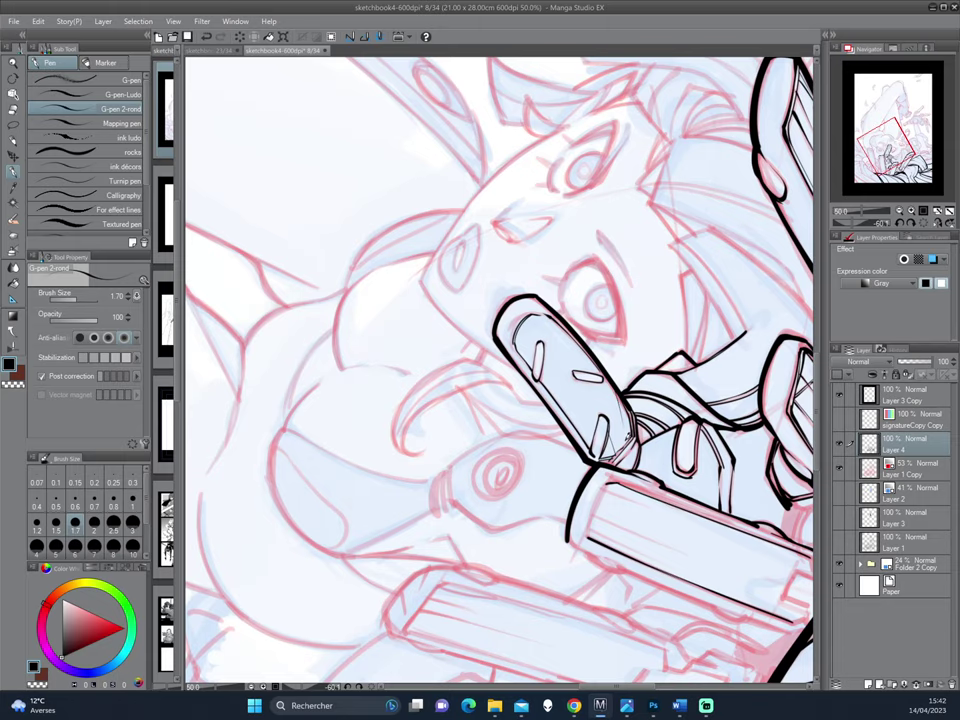
pyautogui.moveTo(474, 324)
pyautogui.mouseDown()
pyautogui.moveTo(641, 379)
pyautogui.moveTo(700, 386)
pyautogui.moveTo(360, 273)
pyautogui.mouseUp()
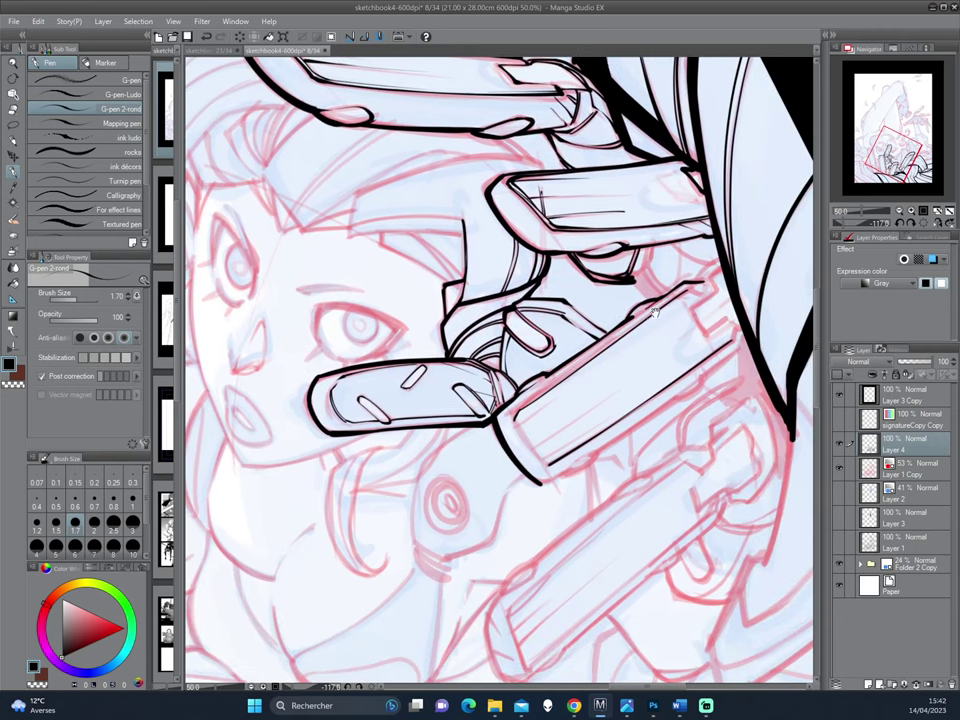
pyautogui.scroll(-1, 632, 450)
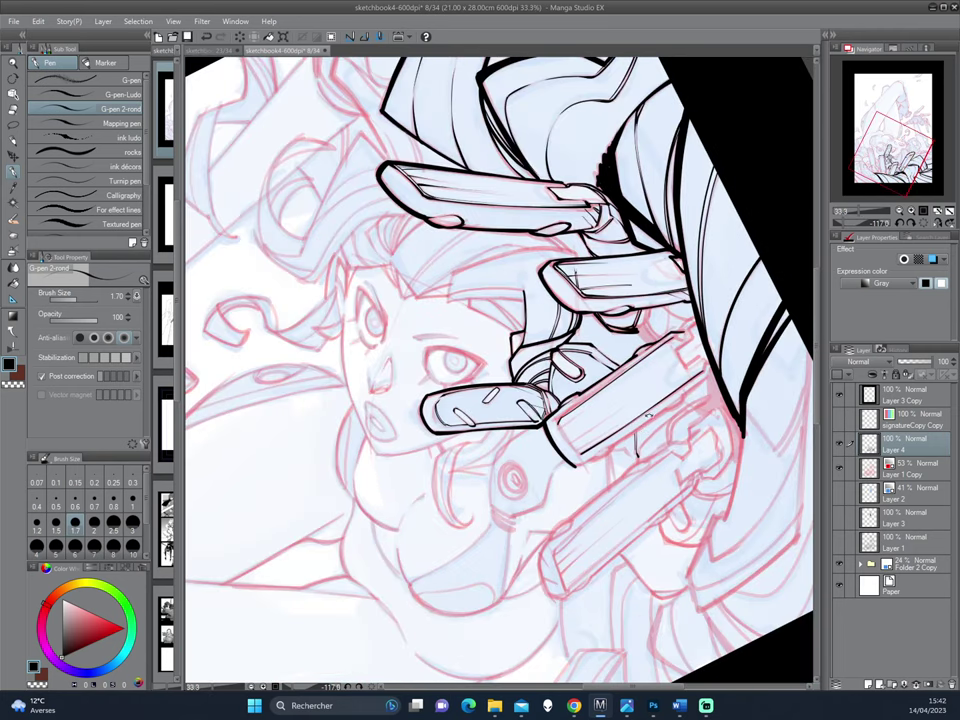
pyautogui.moveTo(640, 430)
pyautogui.mouseDown()
pyautogui.moveTo(706, 353)
pyautogui.moveTo(416, 332)
pyautogui.mouseUp()
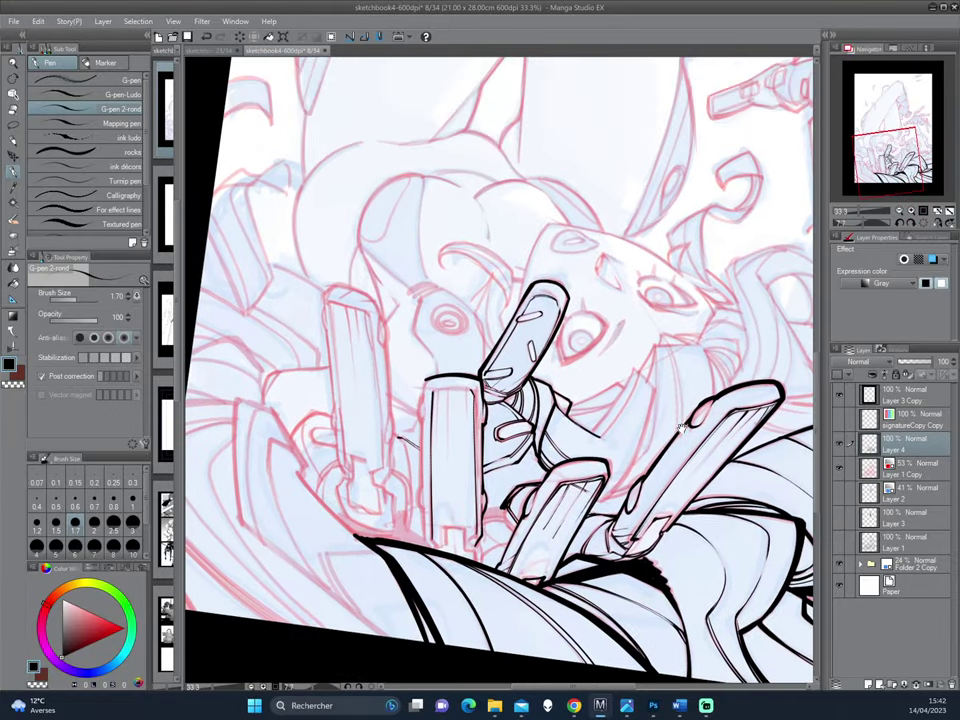
pyautogui.moveTo(428, 304); pyautogui.dragTo(665, 135)
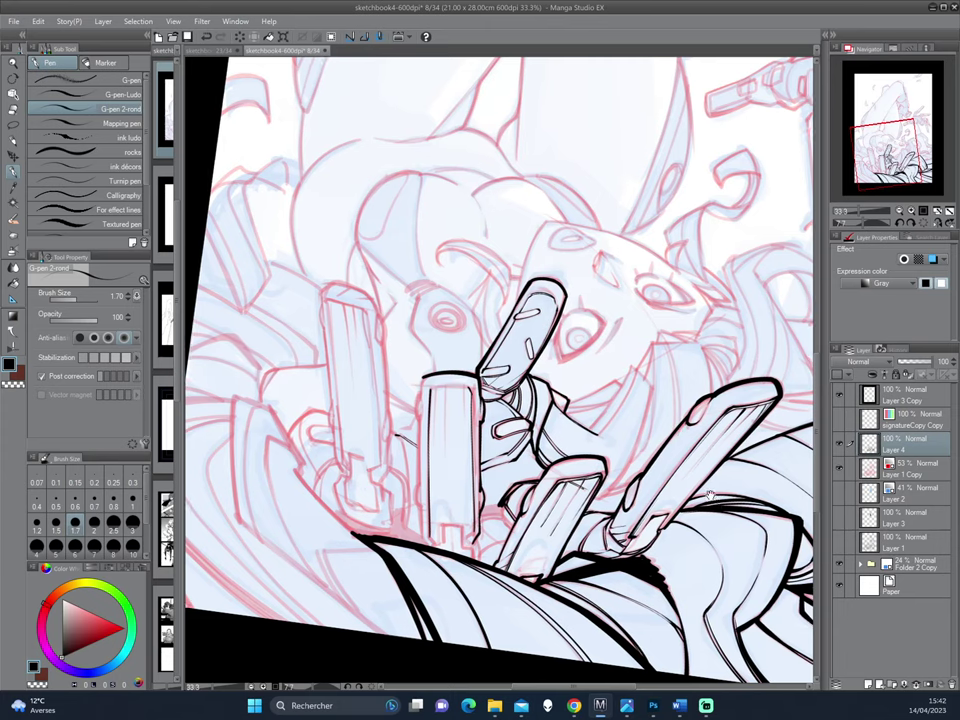
pyautogui.moveTo(523, 358); pyautogui.dragTo(512, 300)
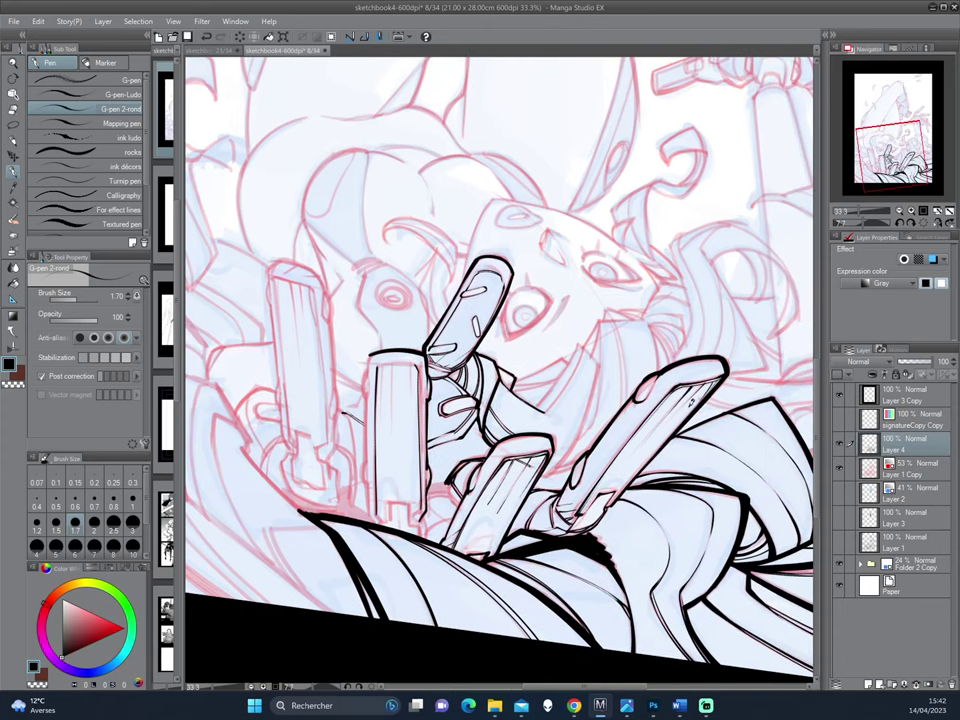
pyautogui.moveTo(636, 257)
pyautogui.mouseDown()
pyautogui.moveTo(688, 372)
pyautogui.moveTo(575, 400)
pyautogui.mouseUp()
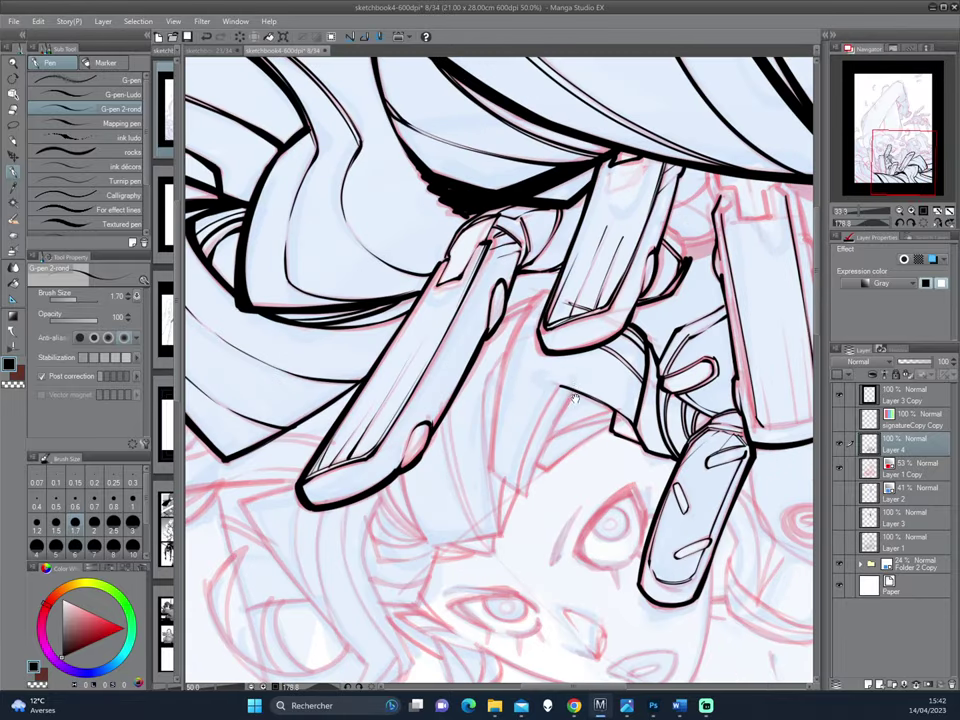
# Step: Ink a short line on the mechanical fingers, toggling between black and transparent colour
pyautogui.scroll(-1, 575, 400)
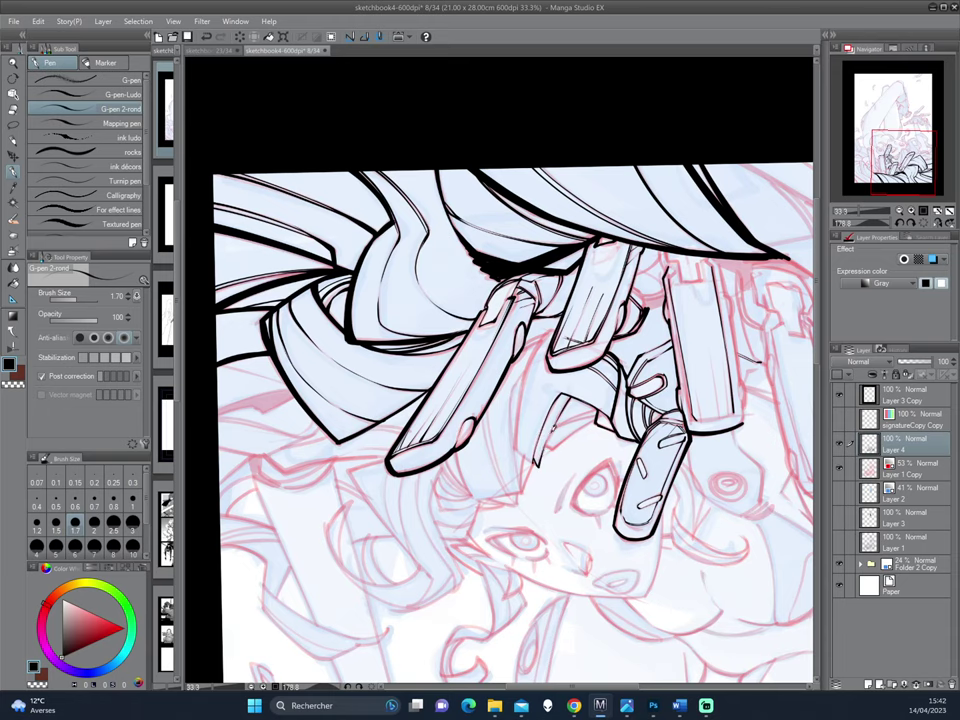
pyautogui.moveTo(405, 351); pyautogui.dragTo(544, 442)
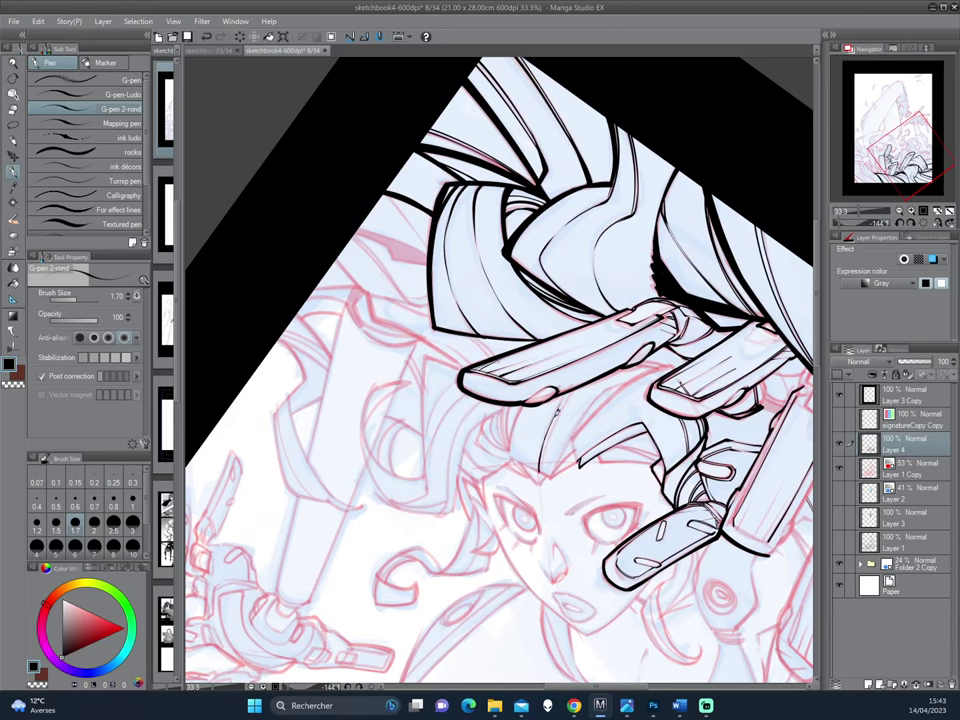
pyautogui.press('c')
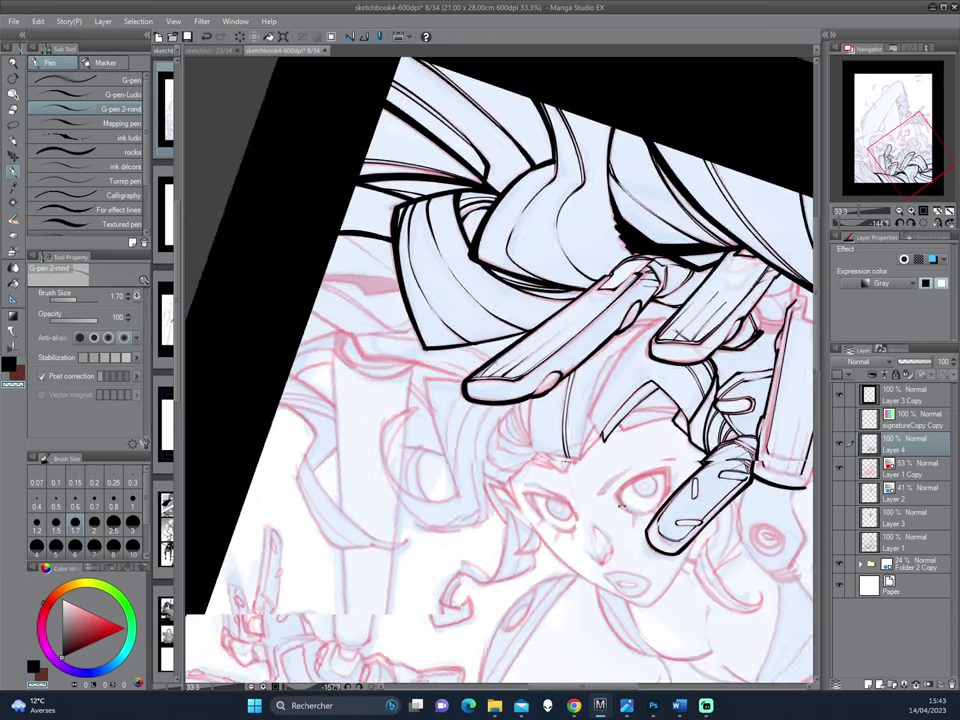
pyautogui.moveTo(546, 487); pyautogui.dragTo(575, 440)
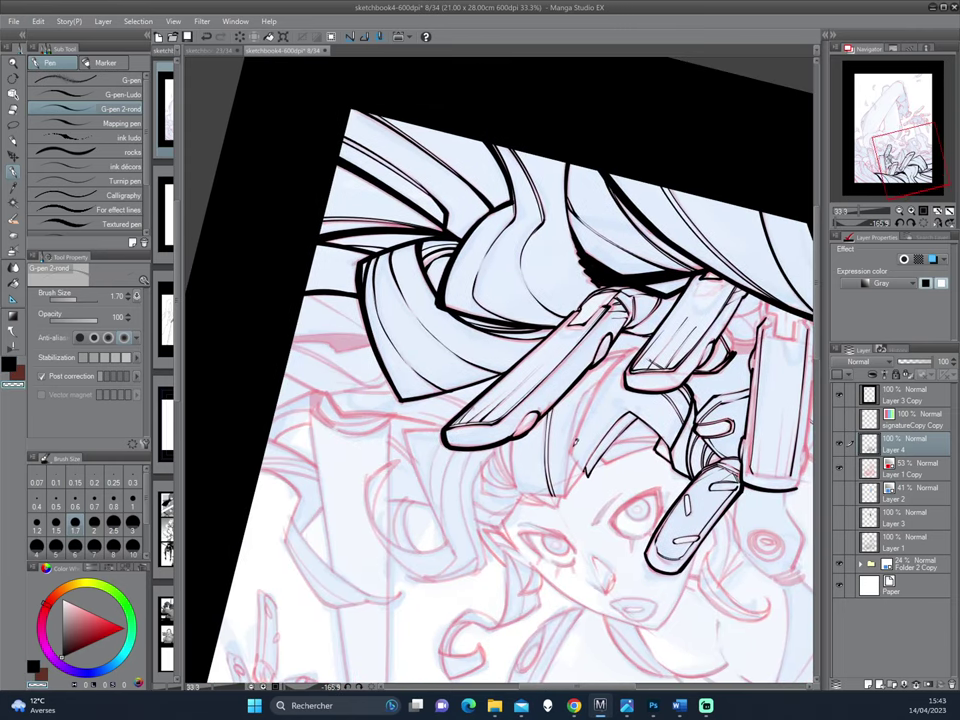
pyautogui.press('c')
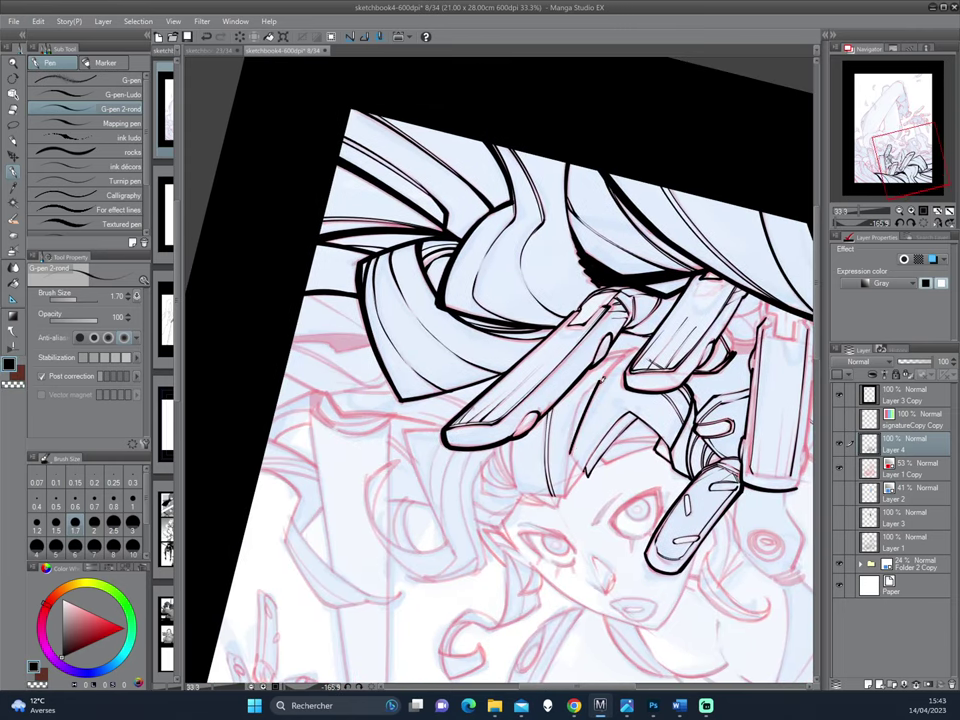
pyautogui.moveTo(706, 284); pyautogui.dragTo(544, 428)
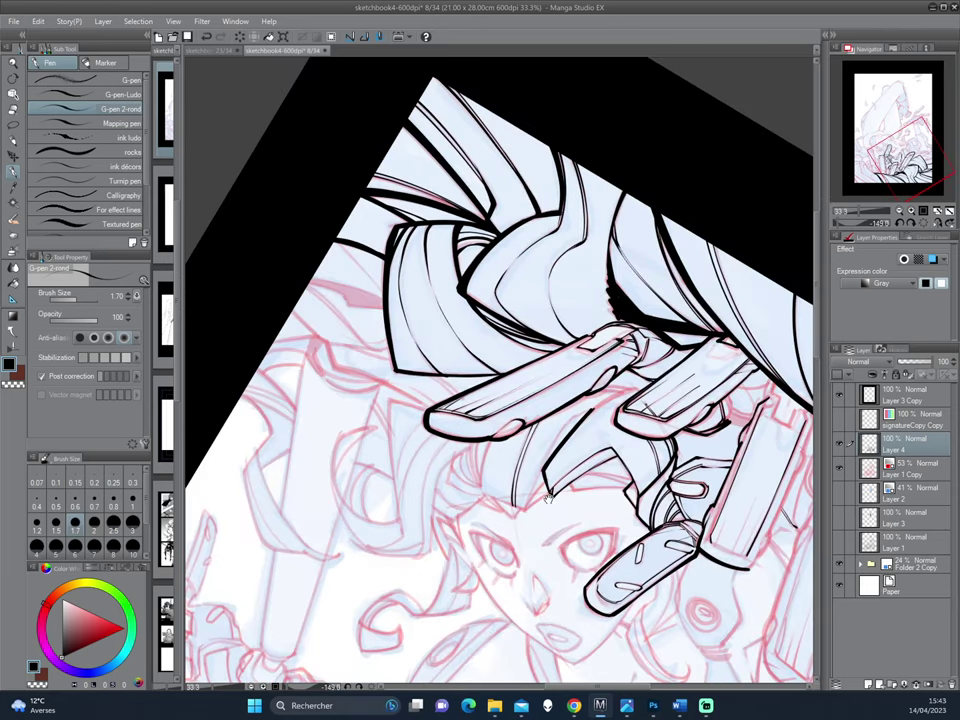
pyautogui.moveTo(547, 497); pyautogui.dragTo(560, 430)
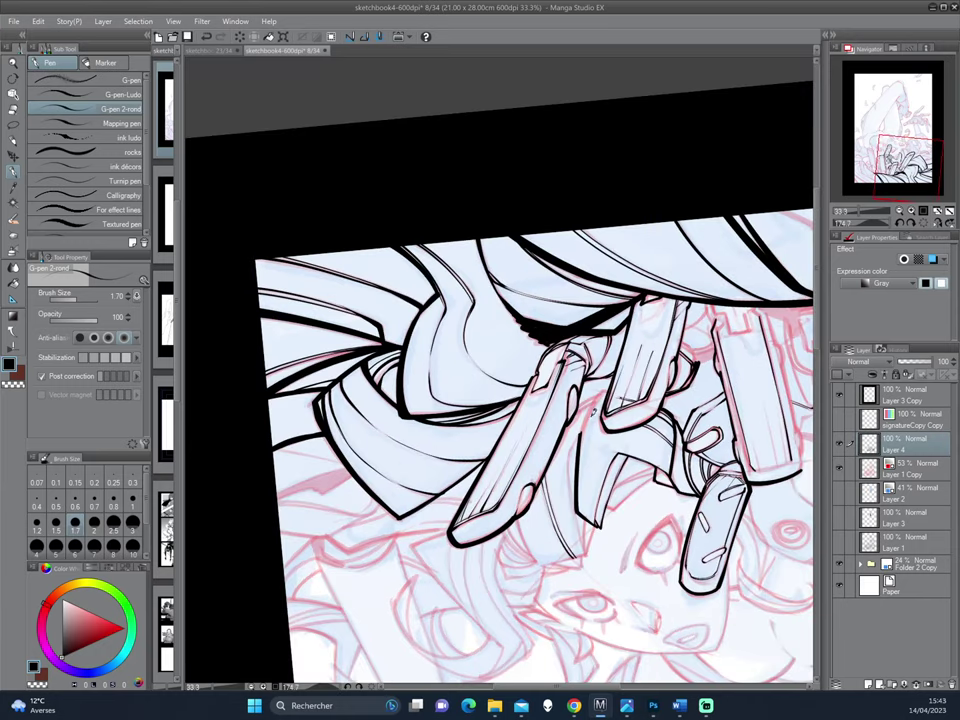
pyautogui.moveTo(455, 288)
pyautogui.mouseDown()
pyautogui.moveTo(440, 332)
pyautogui.moveTo(436, 325)
pyautogui.mouseUp()
# Step: Ink a short strand beside the fingers where they meet the hair
pyautogui.moveTo(718, 284); pyautogui.dragTo(384, 378)
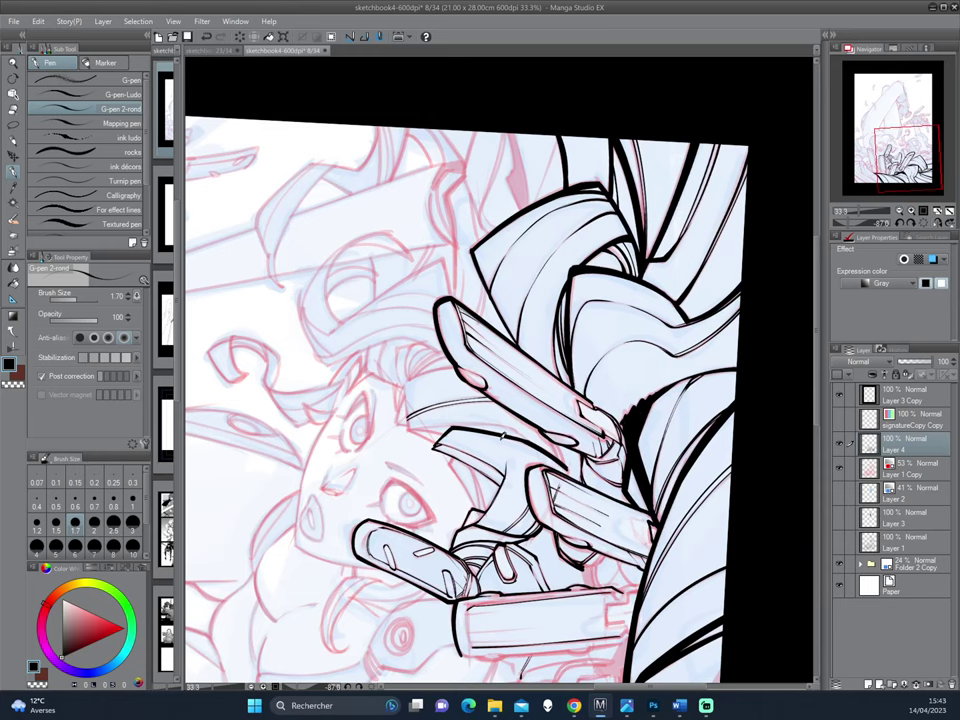
pyautogui.moveTo(500, 429)
pyautogui.mouseDown()
pyautogui.moveTo(505, 460)
pyautogui.moveTo(552, 465)
pyautogui.mouseUp()
pyautogui.moveTo(427, 352); pyautogui.dragTo(695, 120)
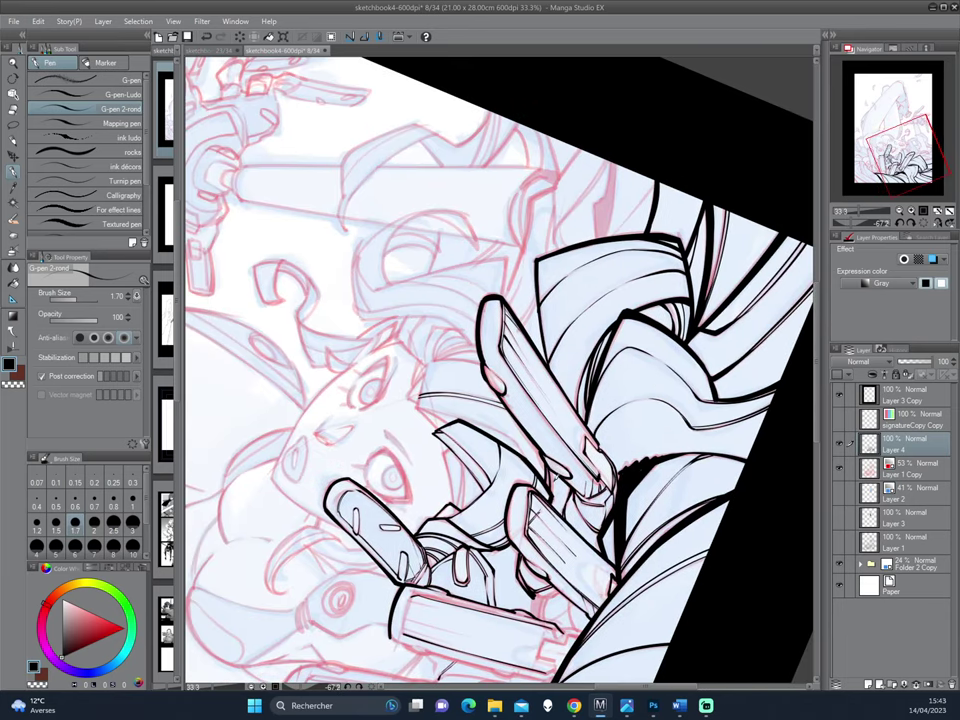
pyautogui.moveTo(414, 356)
pyautogui.mouseDown()
pyautogui.moveTo(692, 393)
pyautogui.moveTo(516, 478)
pyautogui.mouseUp()
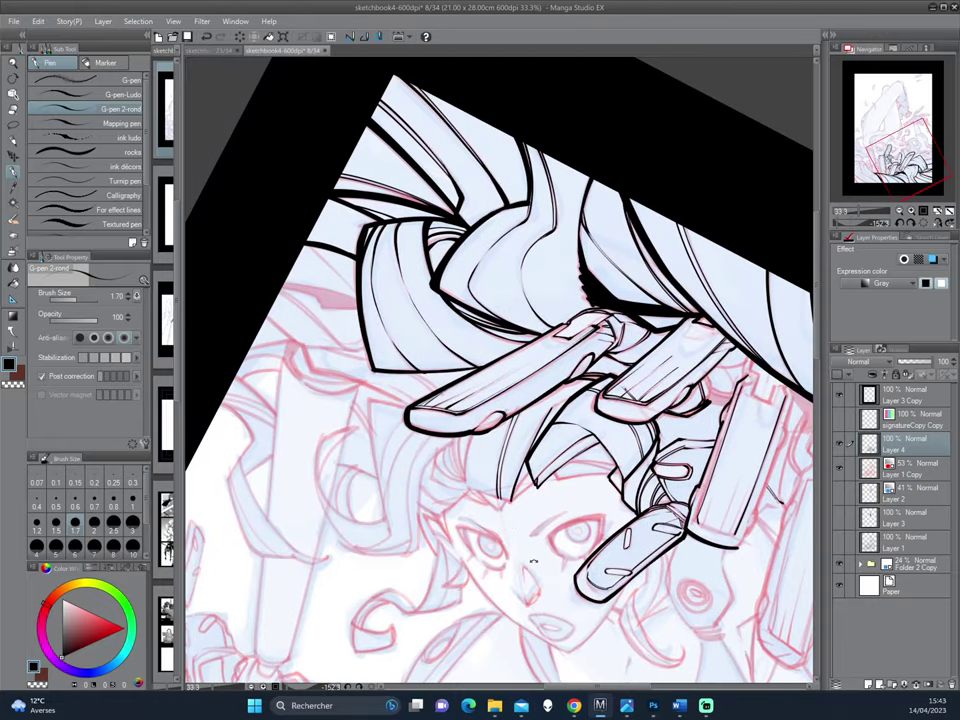
pyautogui.moveTo(401, 420); pyautogui.dragTo(440, 300)
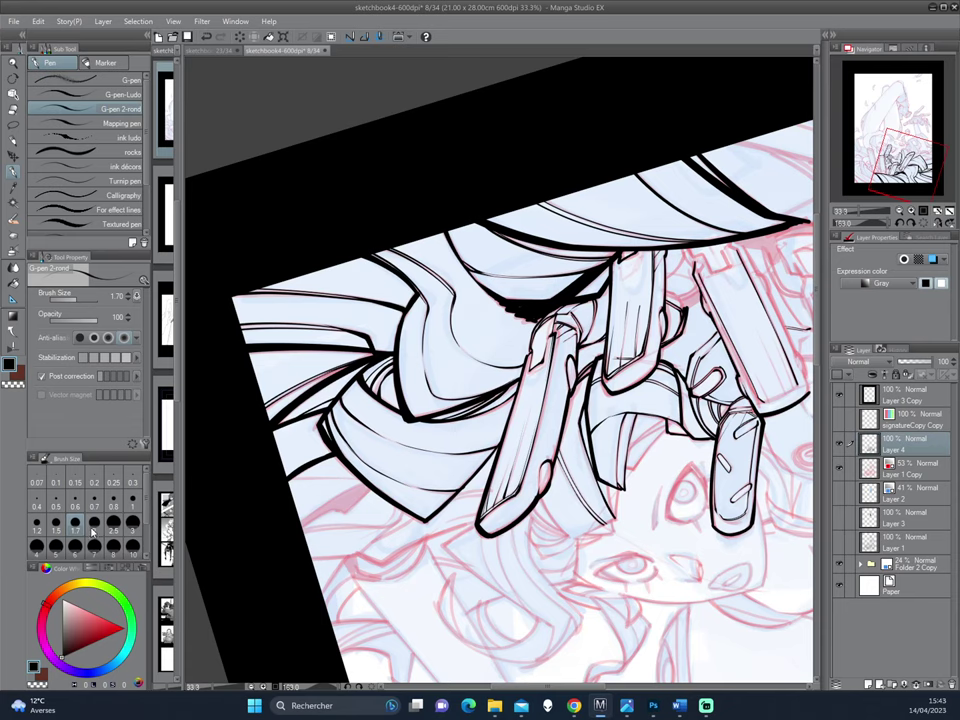
# Step: Ink a short line along the armour edge of the mechanical hand
pyautogui.moveTo(500, 400); pyautogui.dragTo(440, 388)
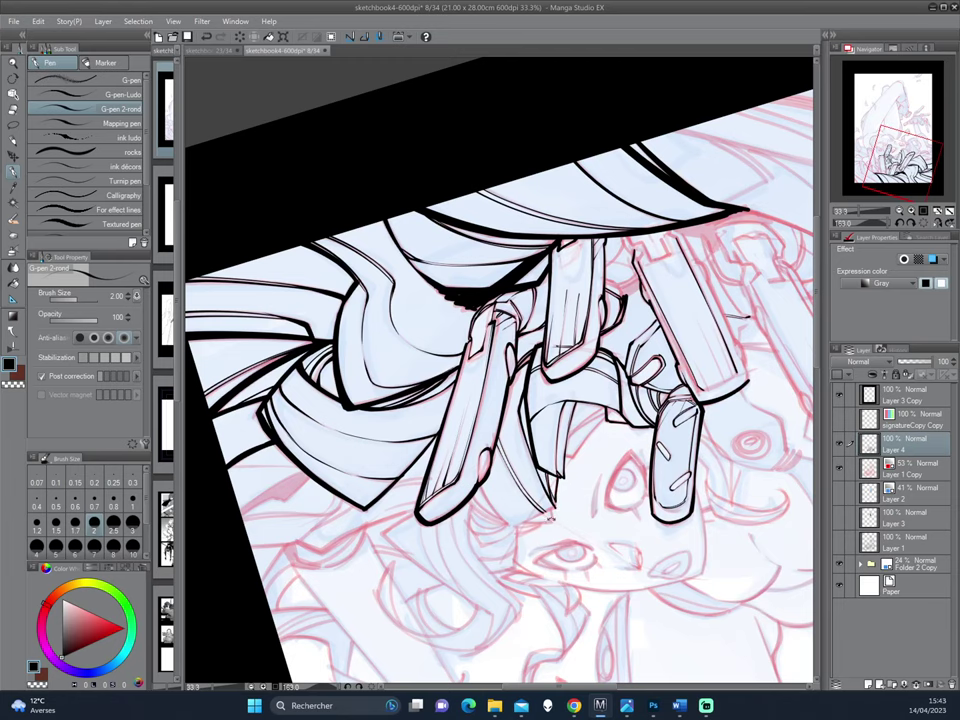
pyautogui.moveTo(549, 517); pyautogui.dragTo(578, 450)
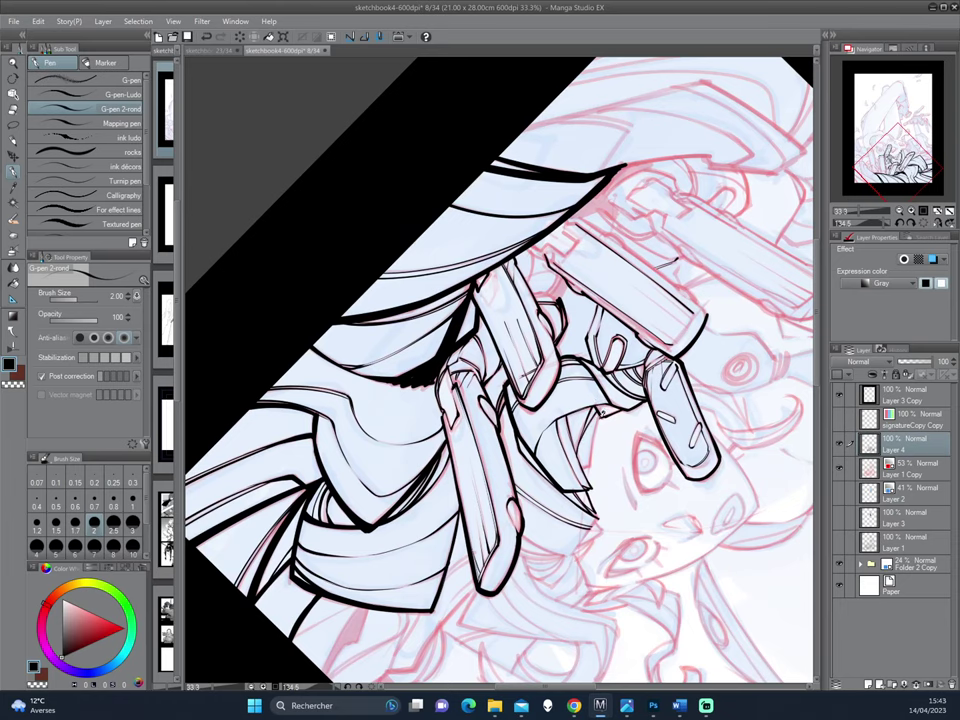
pyautogui.moveTo(656, 333)
pyautogui.mouseDown()
pyautogui.moveTo(420, 332)
pyautogui.moveTo(596, 443)
pyautogui.mouseUp()
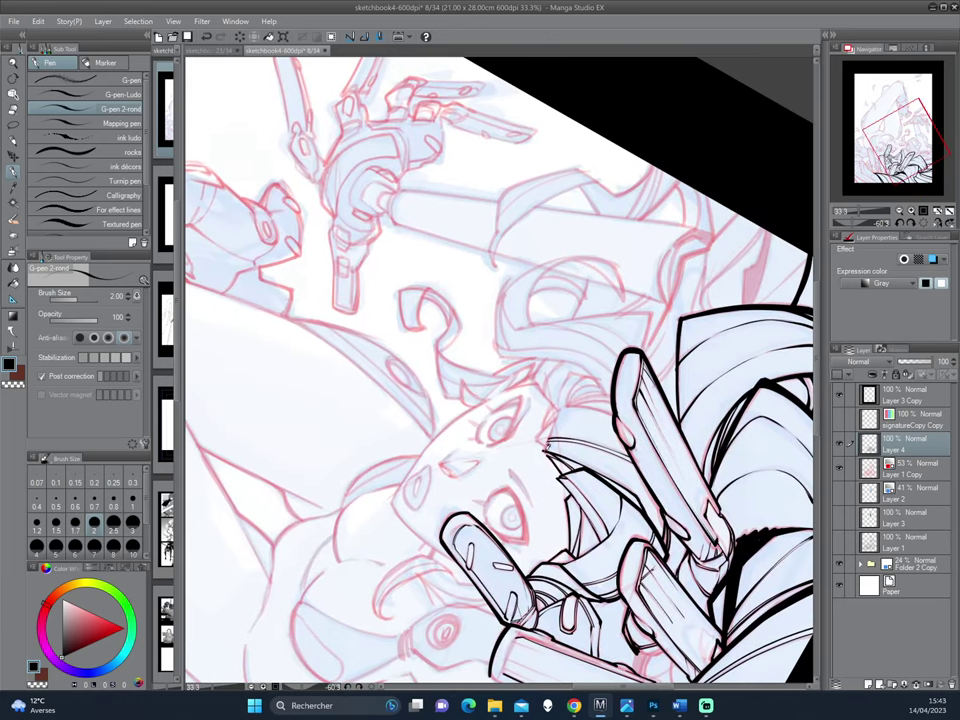
pyautogui.moveTo(544, 423); pyautogui.dragTo(557, 452)
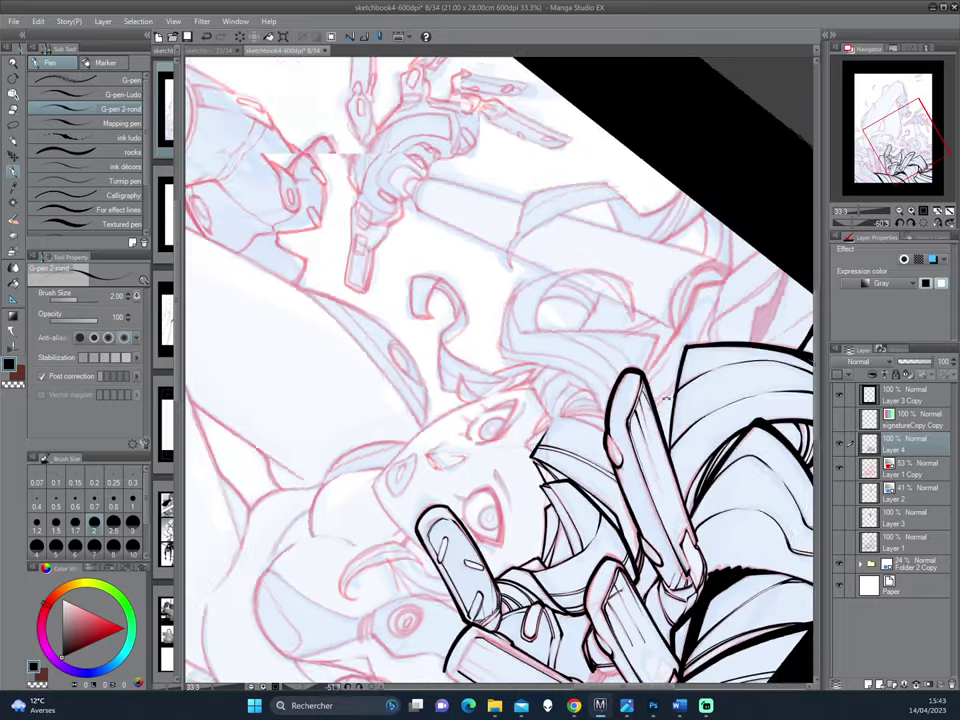
pyautogui.moveTo(568, 380); pyautogui.dragTo(536, 453)
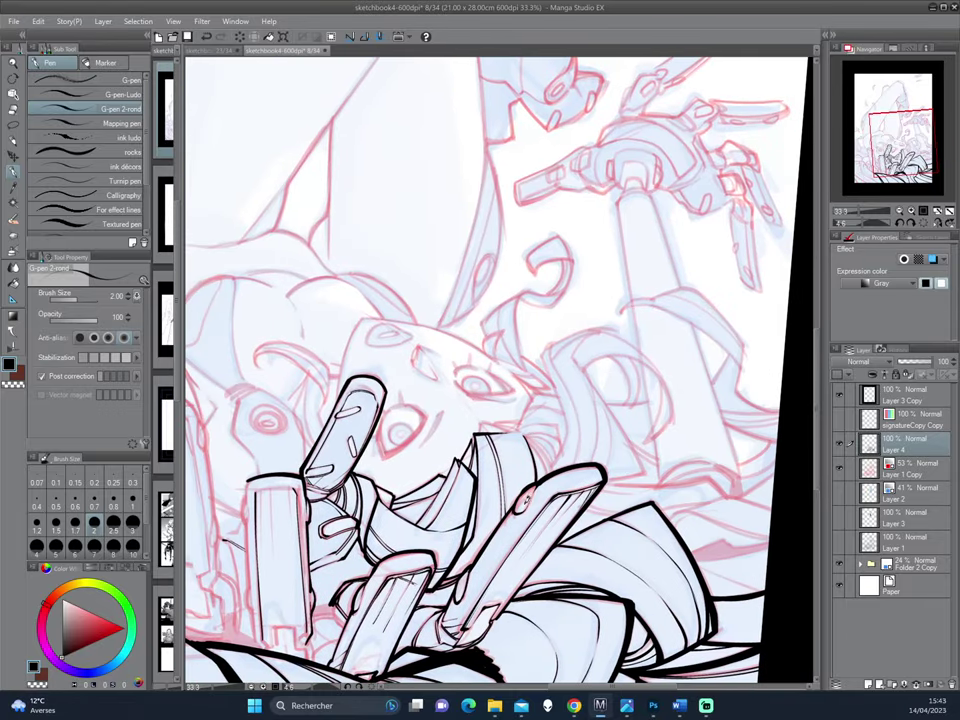
# Step: Ink short curved hair strands over the forehead and beside the face
pyautogui.moveTo(392, 378); pyautogui.dragTo(632, 400)
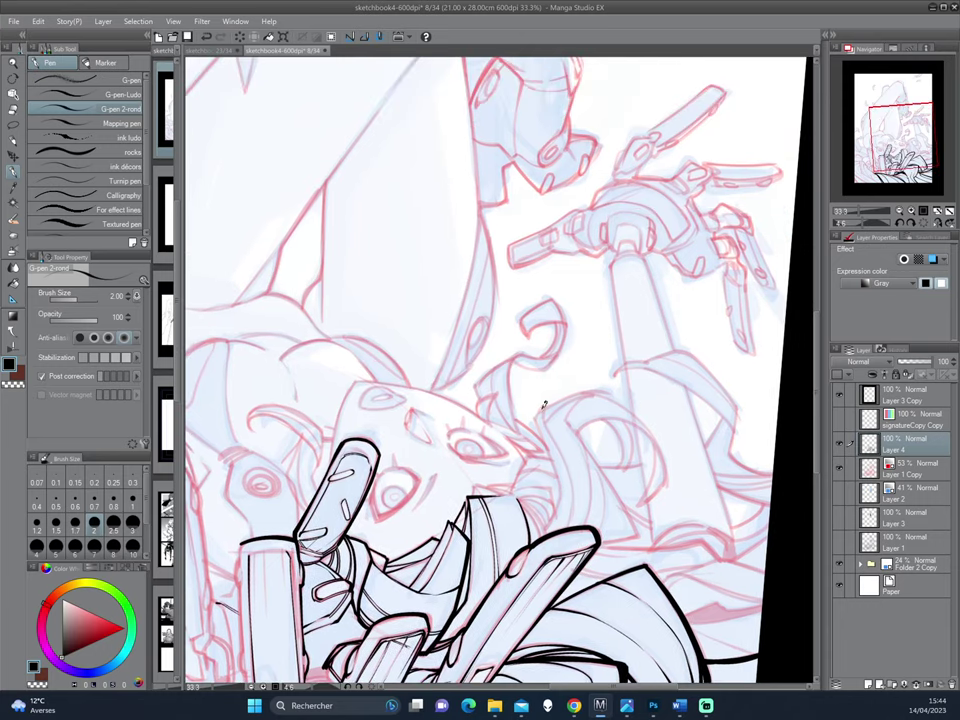
pyautogui.moveTo(543, 411)
pyautogui.mouseDown()
pyautogui.moveTo(538, 447)
pyautogui.moveTo(591, 395)
pyautogui.mouseUp()
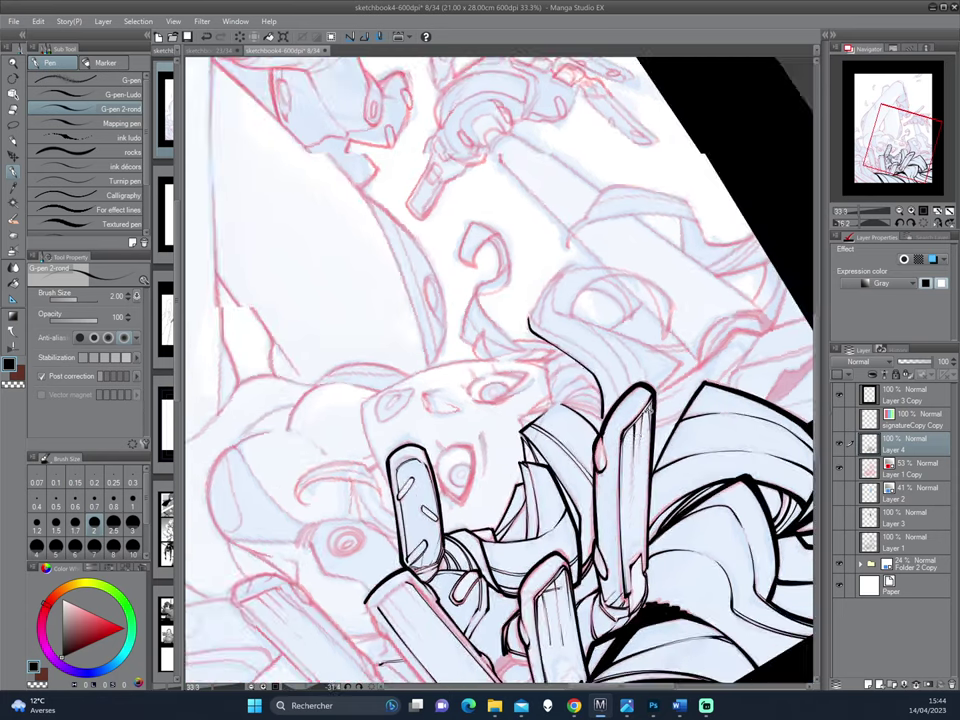
pyautogui.moveTo(591, 388)
pyautogui.mouseDown()
pyautogui.moveTo(695, 341)
pyautogui.moveTo(750, 376)
pyautogui.mouseUp()
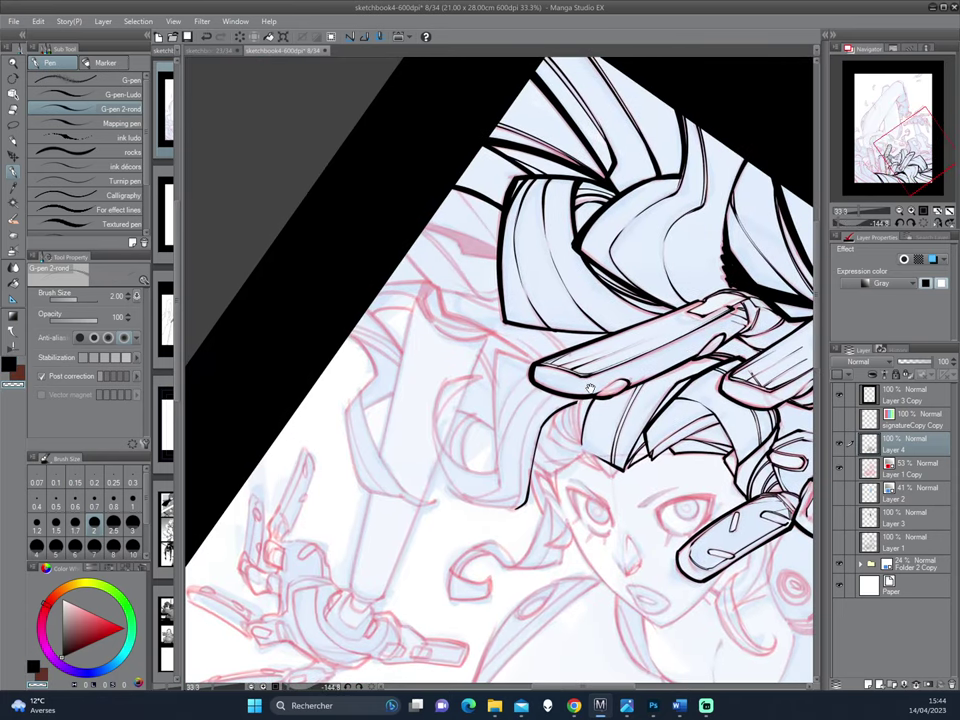
pyautogui.moveTo(578, 405); pyautogui.dragTo(618, 368)
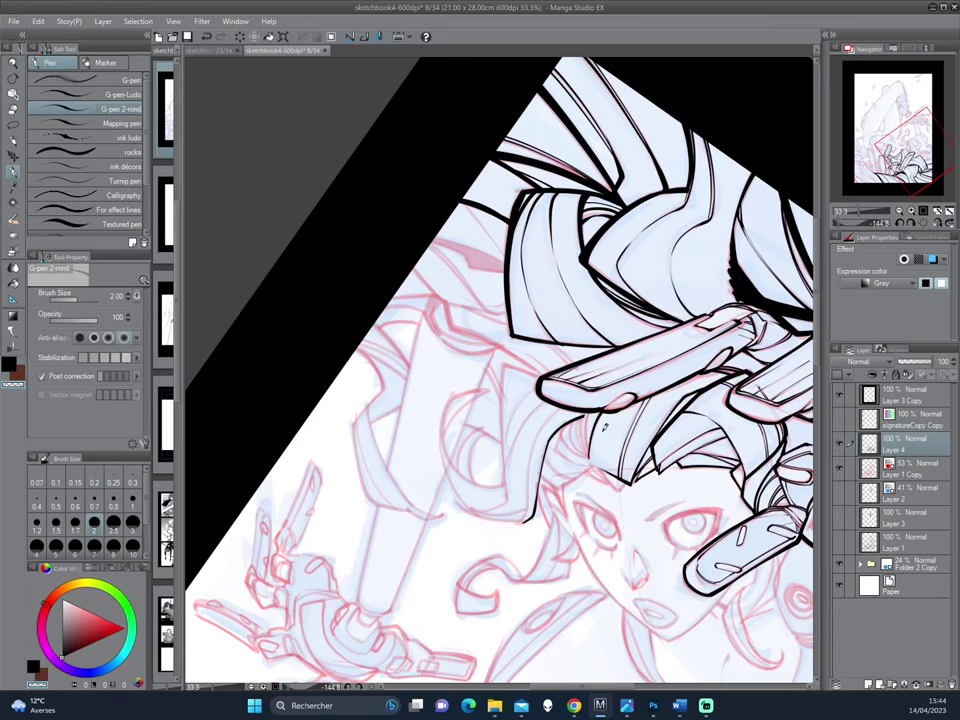
pyautogui.moveTo(452, 322); pyautogui.dragTo(405, 337)
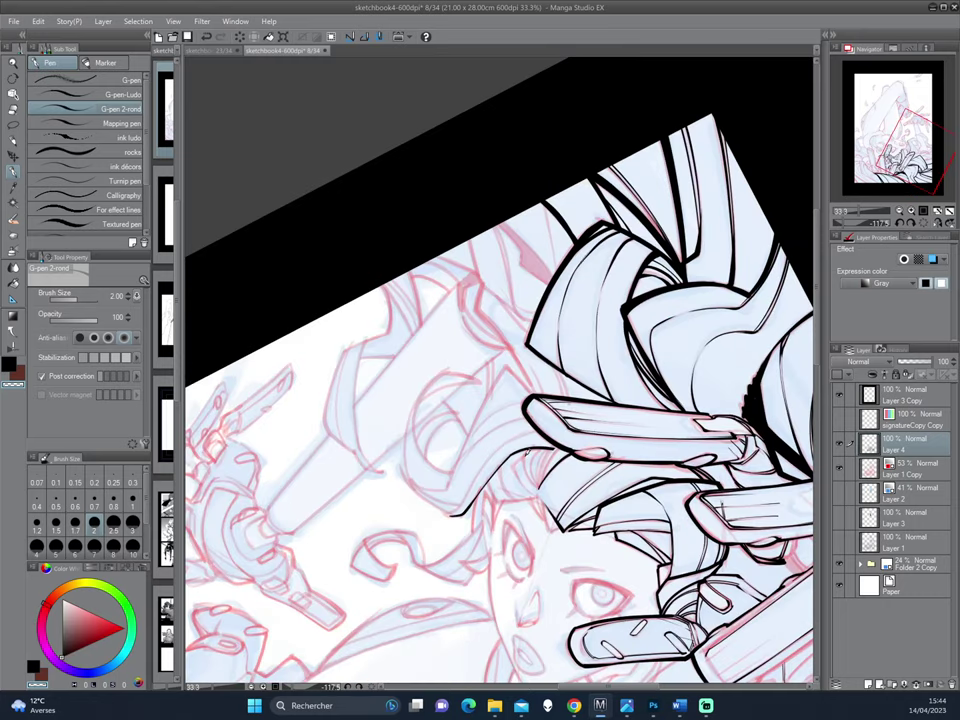
pyautogui.press('c')
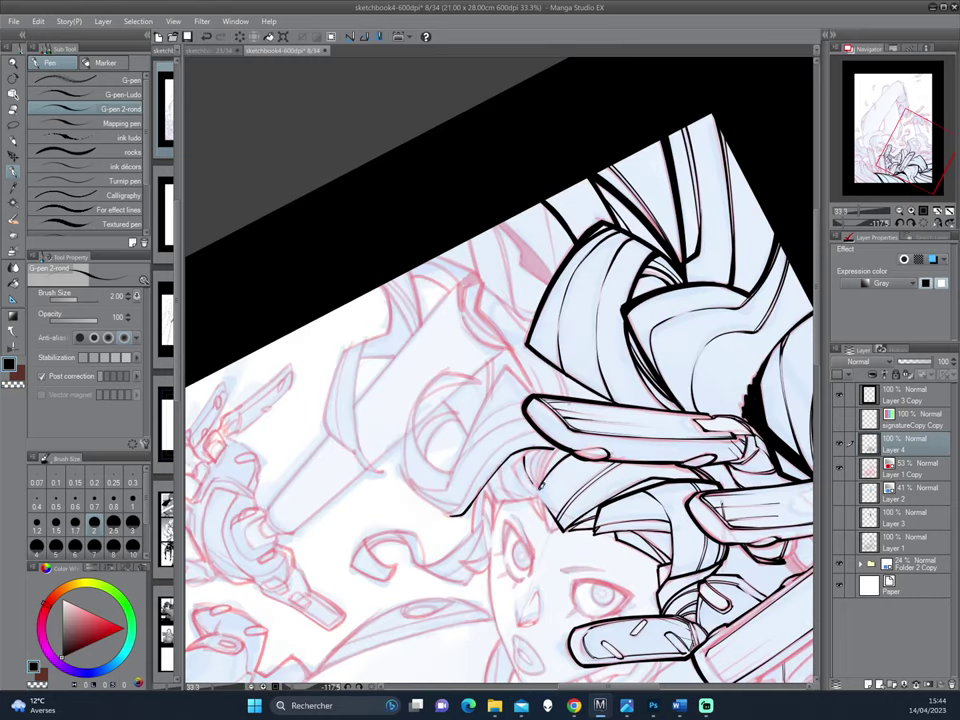
pyautogui.moveTo(558, 553); pyautogui.dragTo(553, 455)
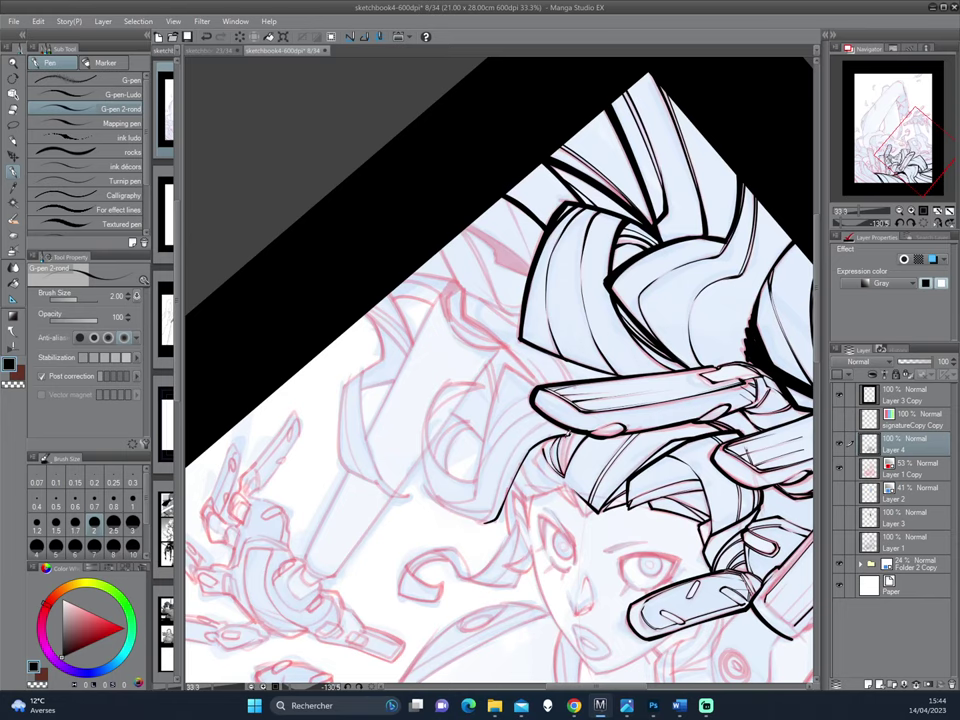
pyautogui.moveTo(560, 448); pyautogui.dragTo(567, 474)
pyautogui.moveTo(455, 381); pyautogui.dragTo(541, 404)
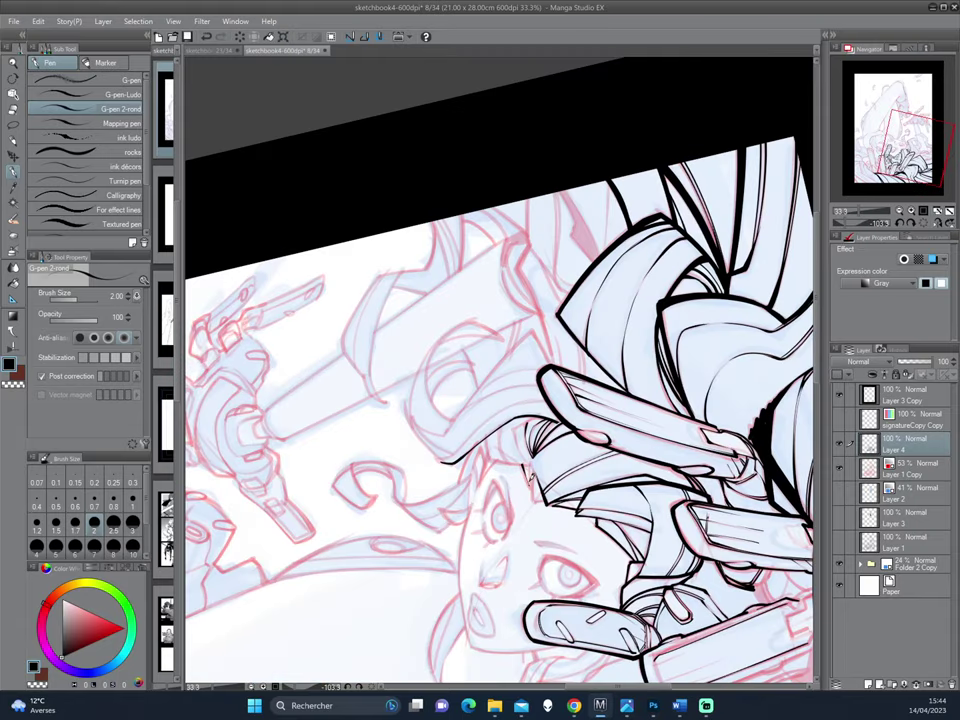
pyautogui.moveTo(532, 466)
pyautogui.mouseDown()
pyautogui.moveTo(538, 497)
pyautogui.moveTo(608, 437)
pyautogui.mouseUp()
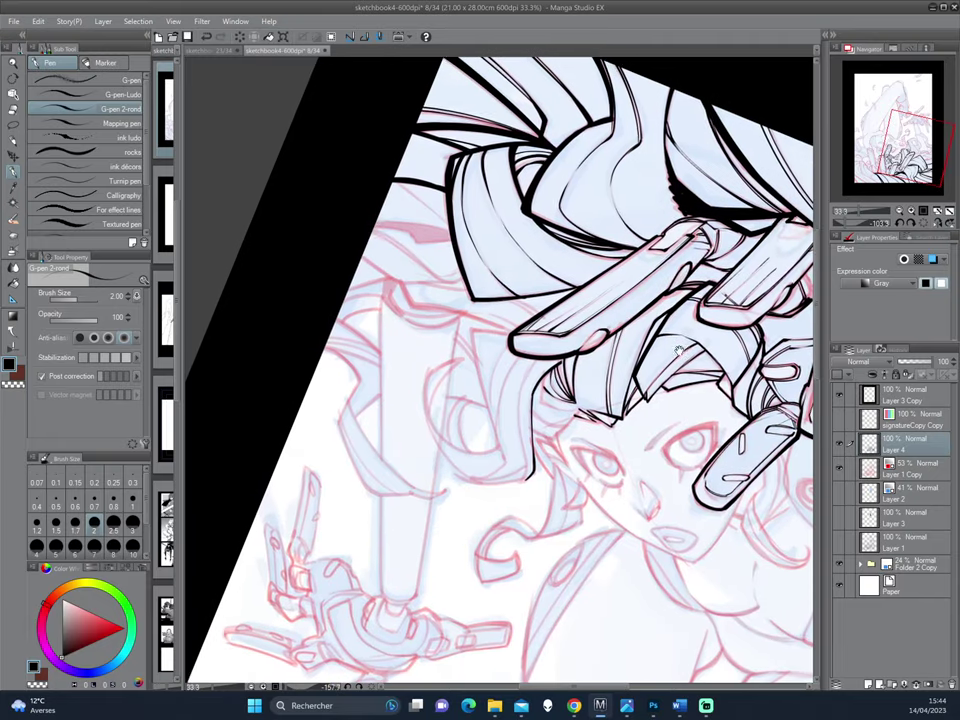
# Step: Ink a long hair strand running down beside the girl's face
pyautogui.moveTo(666, 349); pyautogui.dragTo(560, 420)
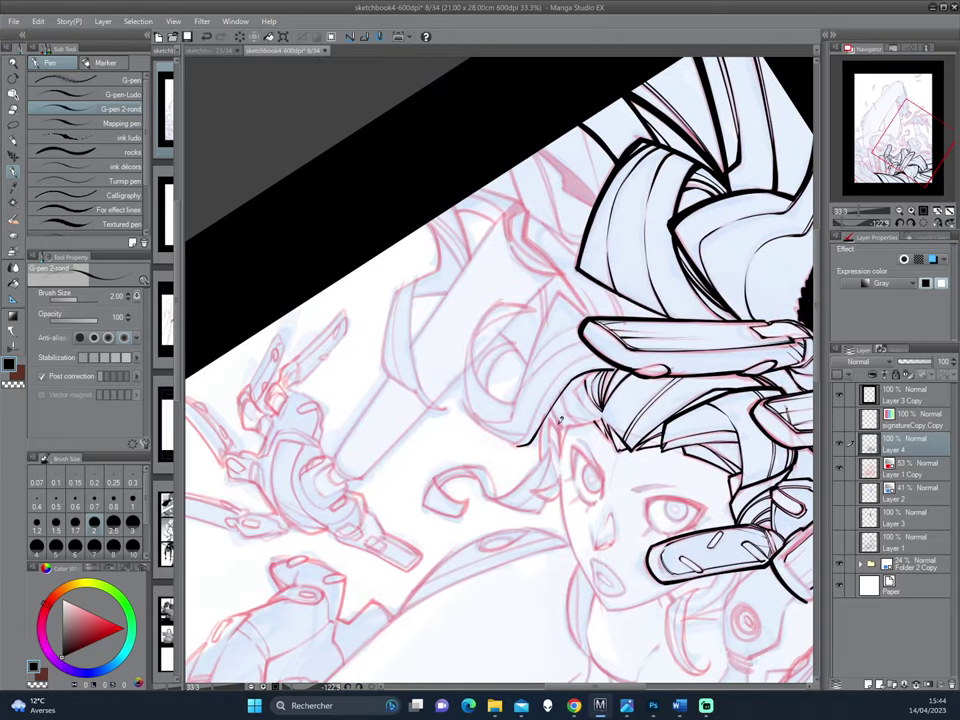
pyautogui.moveTo(425, 338); pyautogui.dragTo(528, 445)
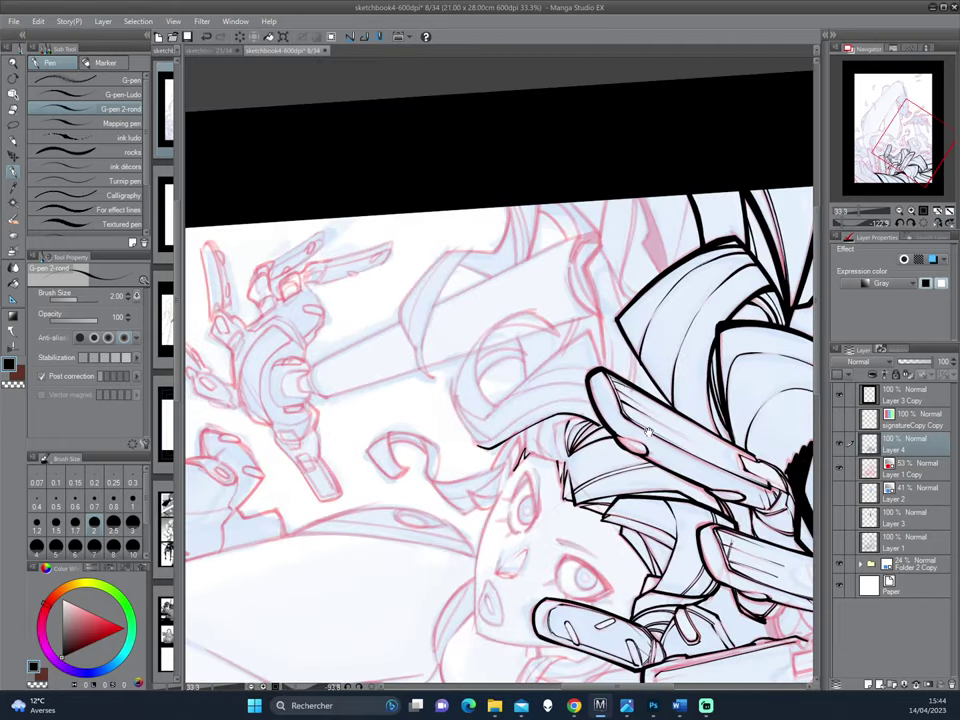
pyautogui.moveTo(395, 335)
pyautogui.mouseDown()
pyautogui.moveTo(360, 347)
pyautogui.moveTo(538, 408)
pyautogui.mouseUp()
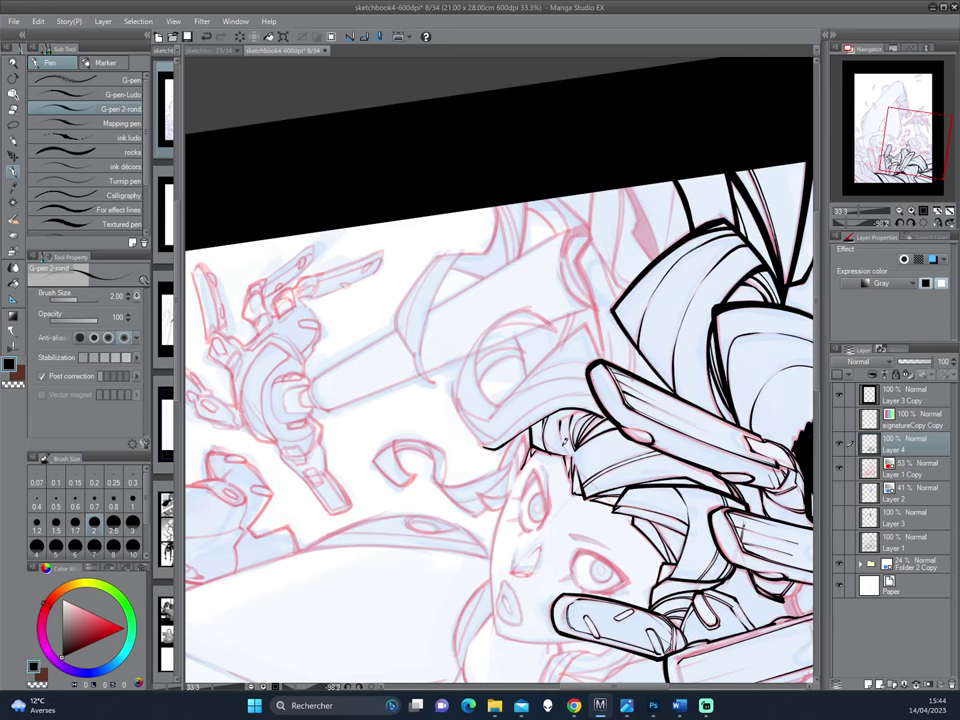
pyautogui.moveTo(428, 338); pyautogui.dragTo(680, 110)
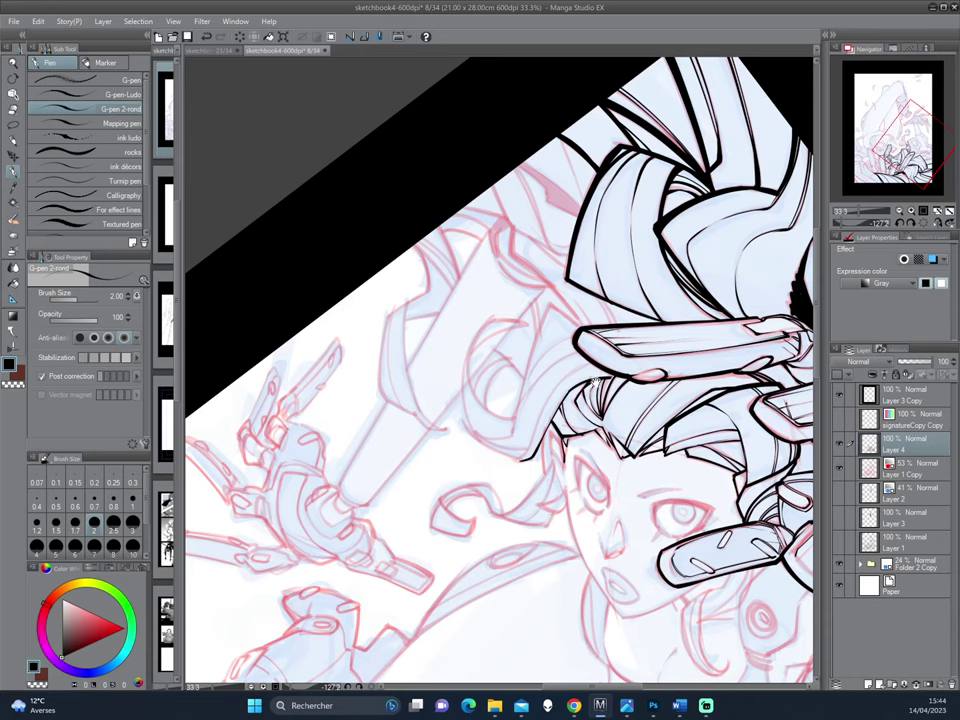
pyautogui.moveTo(596, 381); pyautogui.dragTo(540, 442)
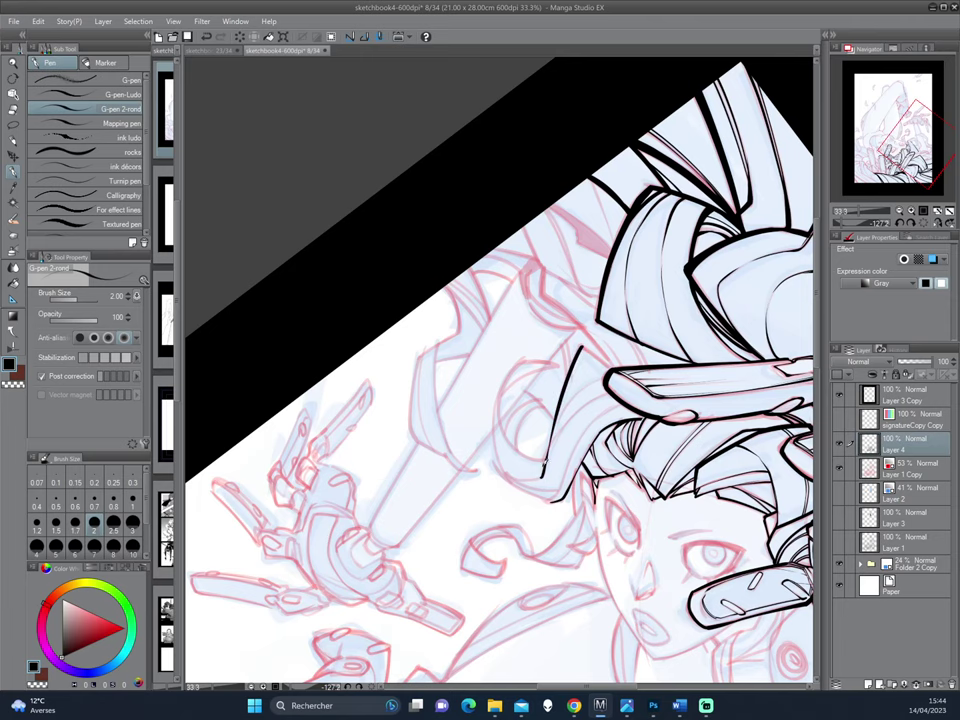
pyautogui.moveTo(410, 350); pyautogui.dragTo(480, 312)
pyautogui.moveTo(578, 405); pyautogui.dragTo(583, 436)
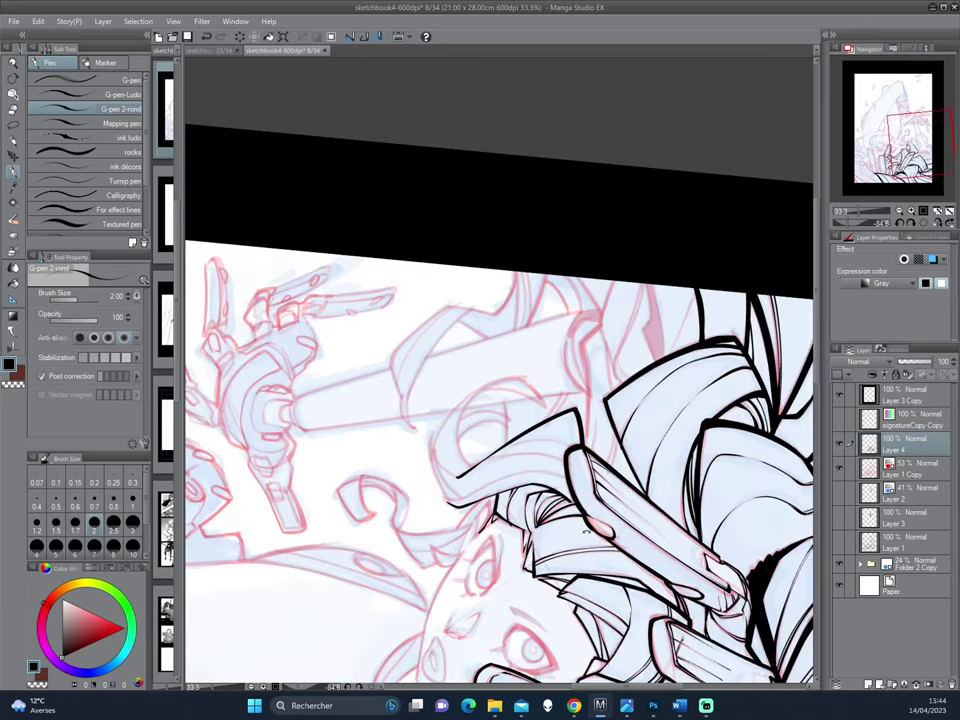
# Step: Erase part of a hair strand with the transparent colour and redraw it as a thin line
pyautogui.moveTo(435, 333); pyautogui.dragTo(556, 455)
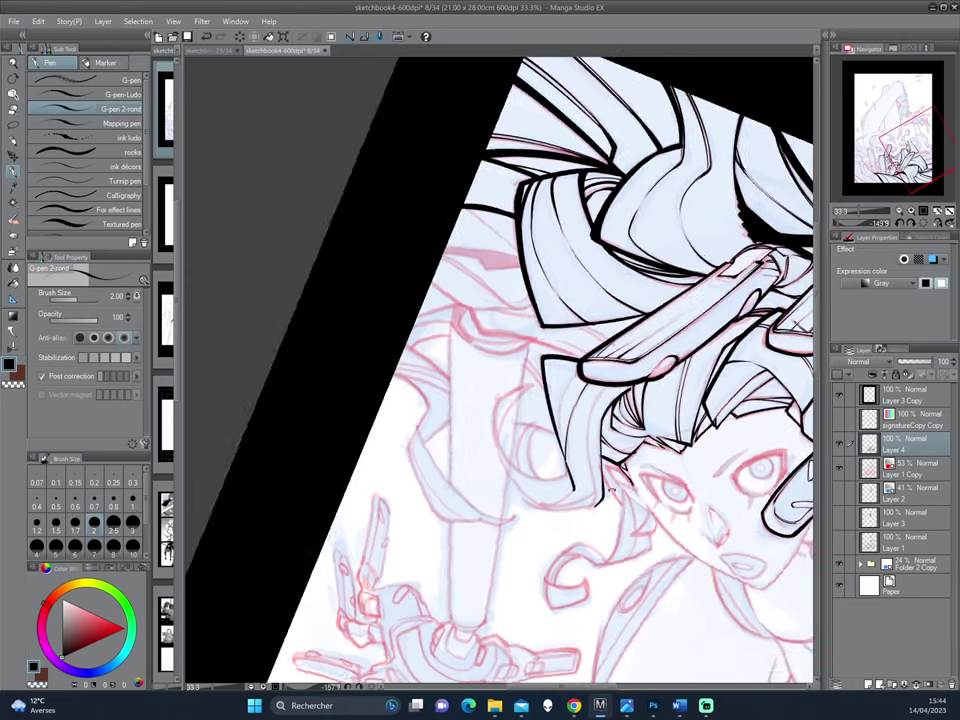
pyautogui.moveTo(556, 467); pyautogui.dragTo(570, 478)
pyautogui.press('c')
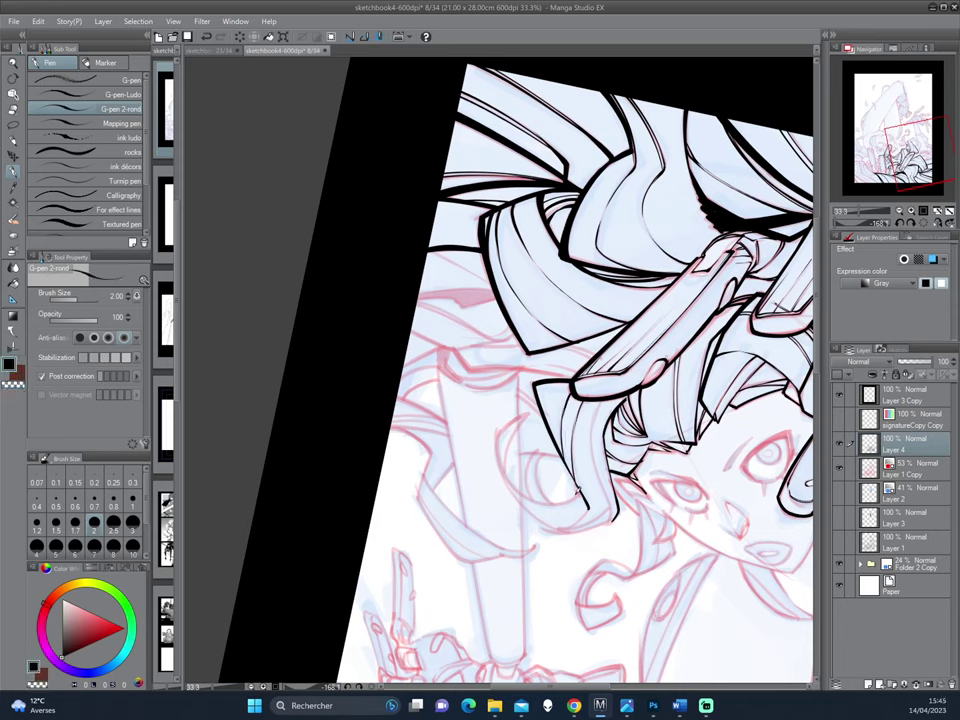
pyautogui.moveTo(603, 447); pyautogui.dragTo(598, 506)
pyautogui.moveTo(609, 392); pyautogui.dragTo(600, 468)
pyautogui.moveTo(447, 360); pyautogui.dragTo(560, 420)
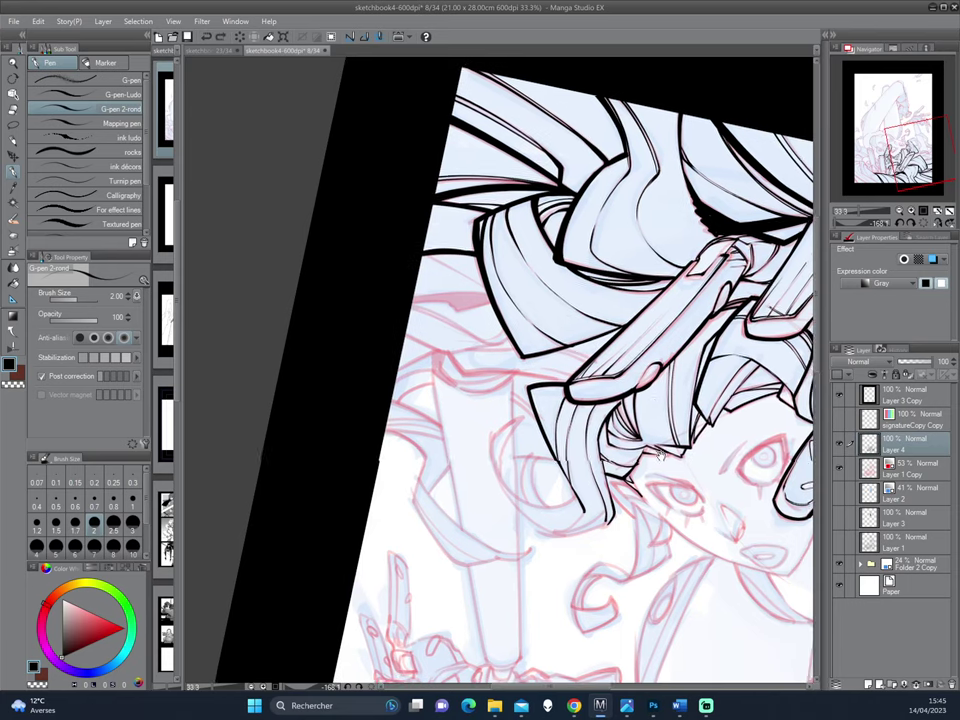
pyautogui.moveTo(500, 370); pyautogui.dragTo(418, 326)
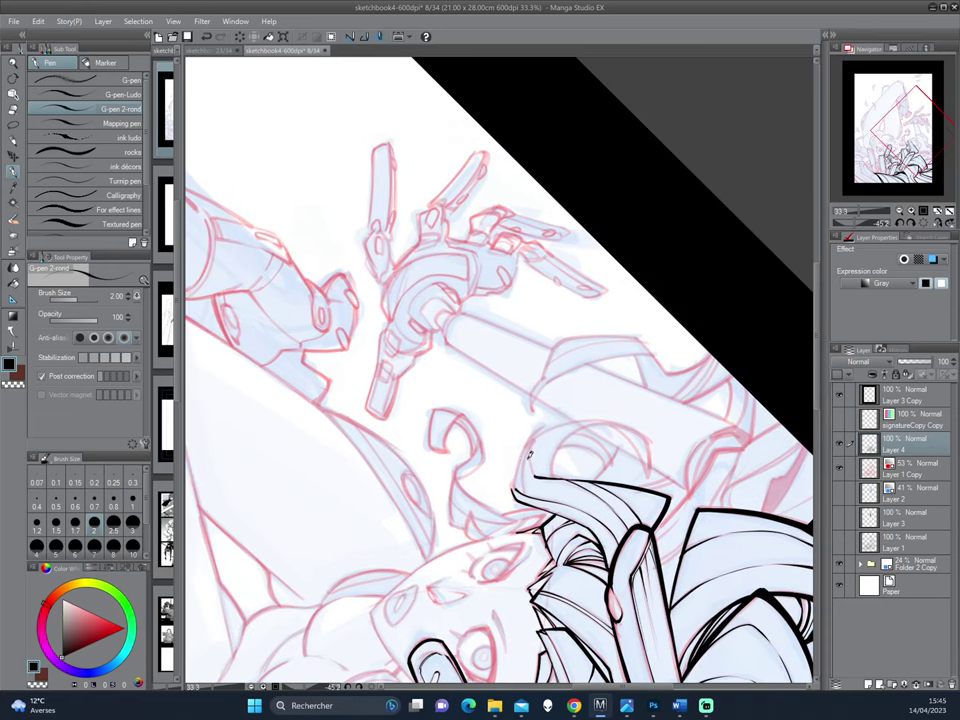
# Step: Ink the main curving stroke of the left hair lock
pyautogui.moveTo(534, 439)
pyautogui.mouseDown()
pyautogui.moveTo(514, 492)
pyautogui.moveTo(532, 412)
pyautogui.moveTo(541, 450)
pyautogui.moveTo(566, 485)
pyautogui.mouseUp()
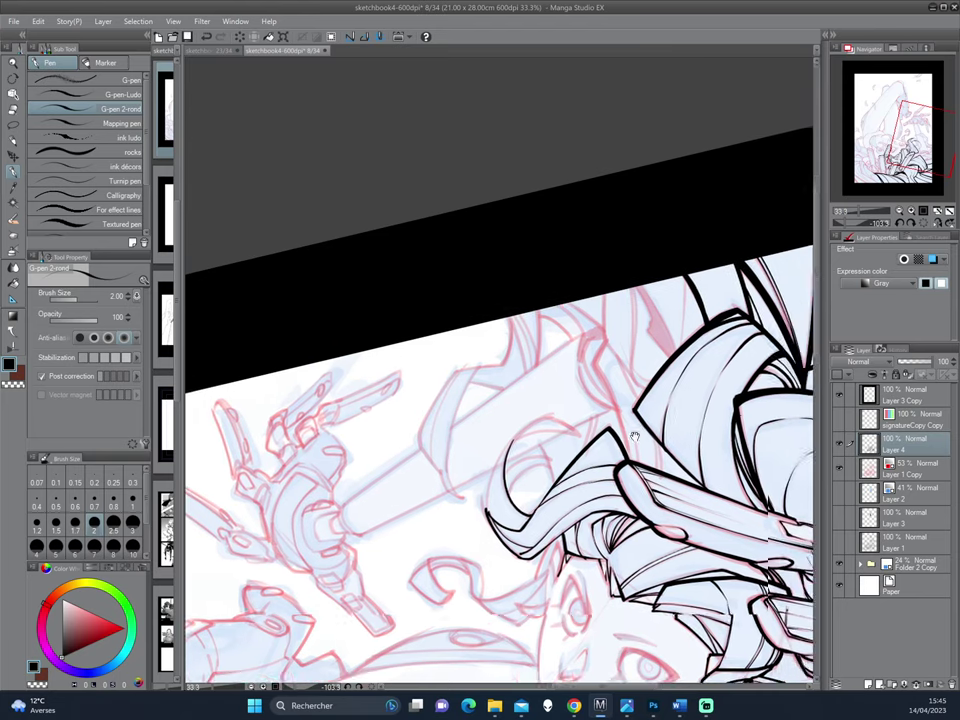
pyautogui.moveTo(559, 483); pyautogui.dragTo(653, 401)
pyautogui.moveTo(576, 502); pyautogui.dragTo(600, 378)
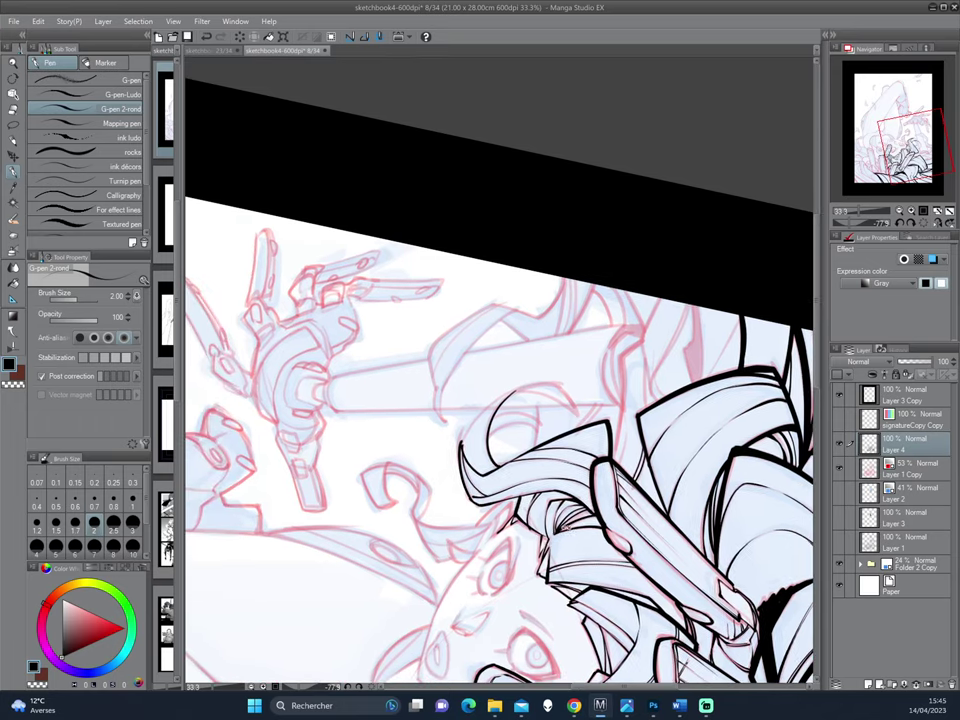
pyautogui.moveTo(443, 308); pyautogui.dragTo(540, 423)
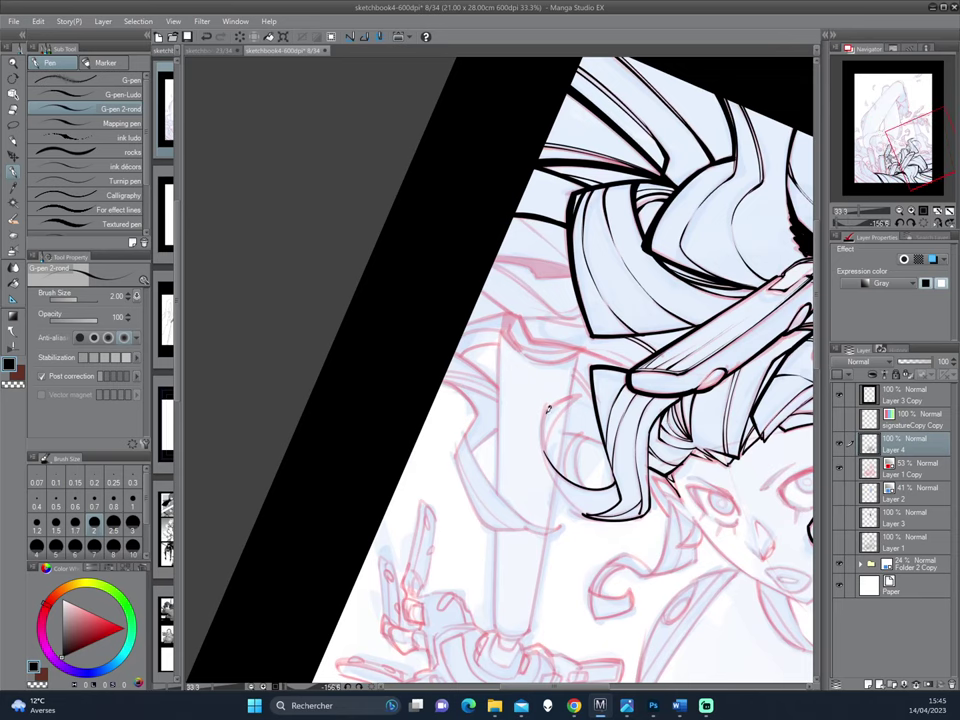
pyautogui.moveTo(574, 521); pyautogui.dragTo(481, 498)
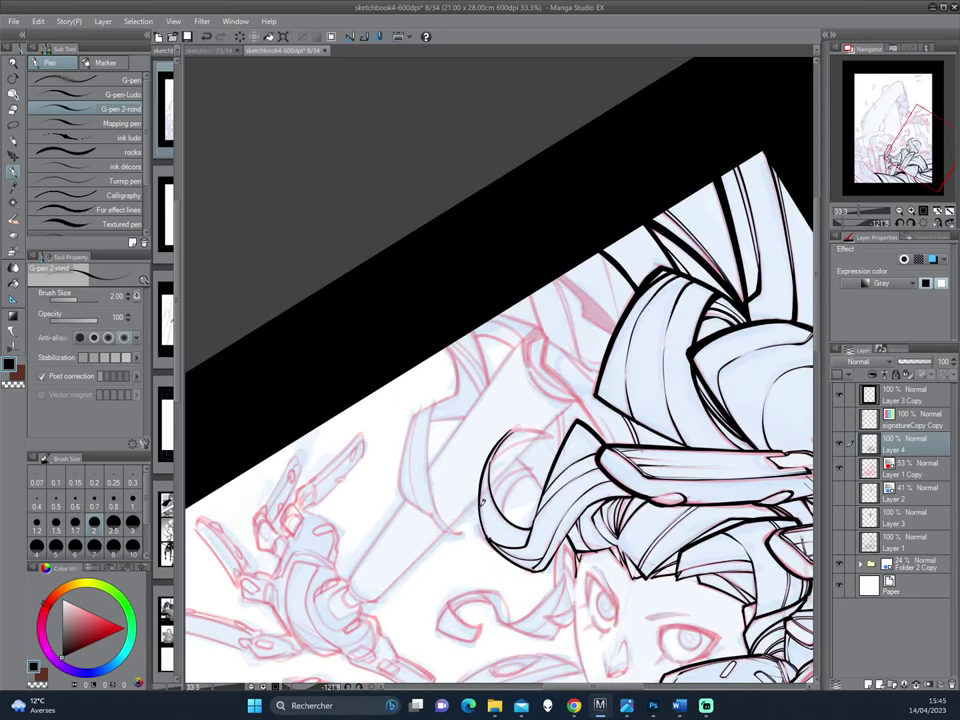
# Step: Extend the left hair curve downward beside the face, toggling between transparent and black
pyautogui.press('c')
pyautogui.moveTo(488, 524)
pyautogui.mouseDown()
pyautogui.moveTo(508, 558)
pyautogui.moveTo(501, 508)
pyautogui.mouseUp()
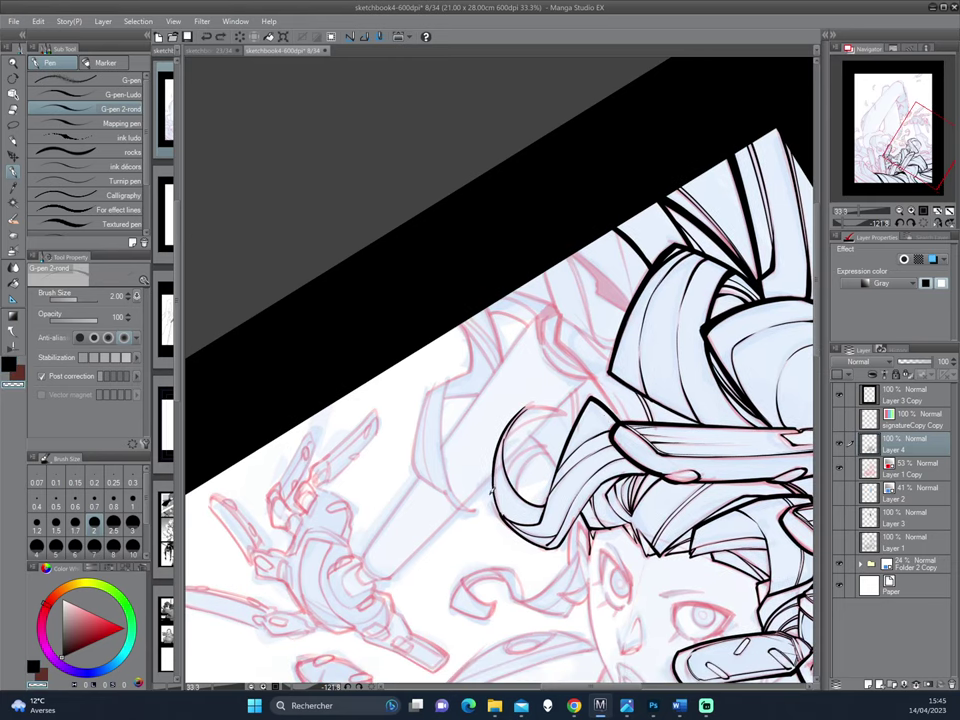
pyautogui.press('c')
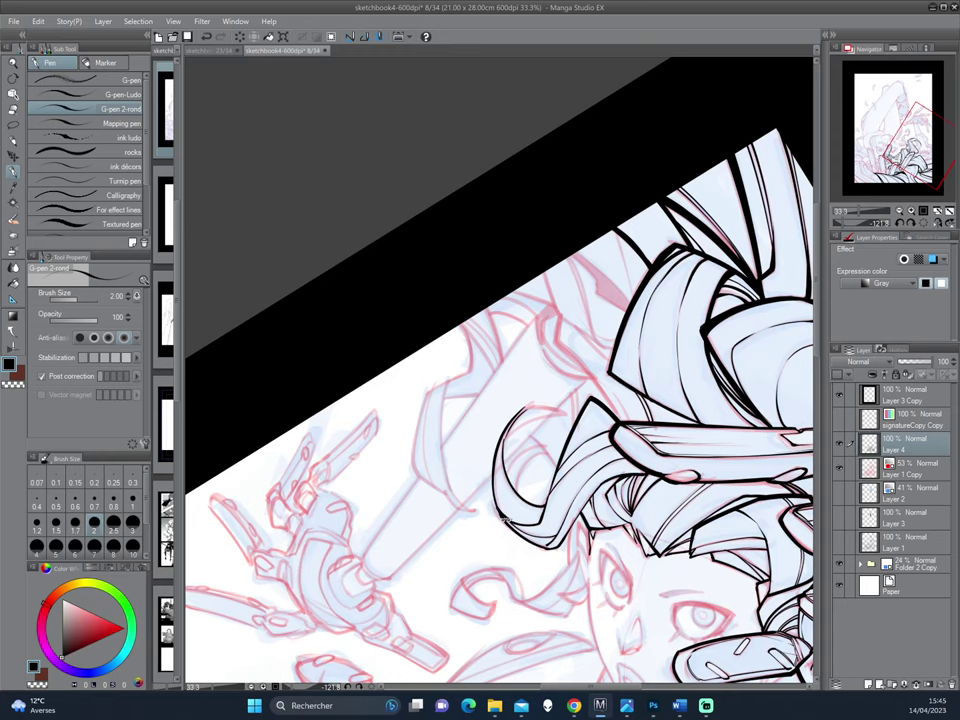
pyautogui.moveTo(504, 522); pyautogui.dragTo(545, 411)
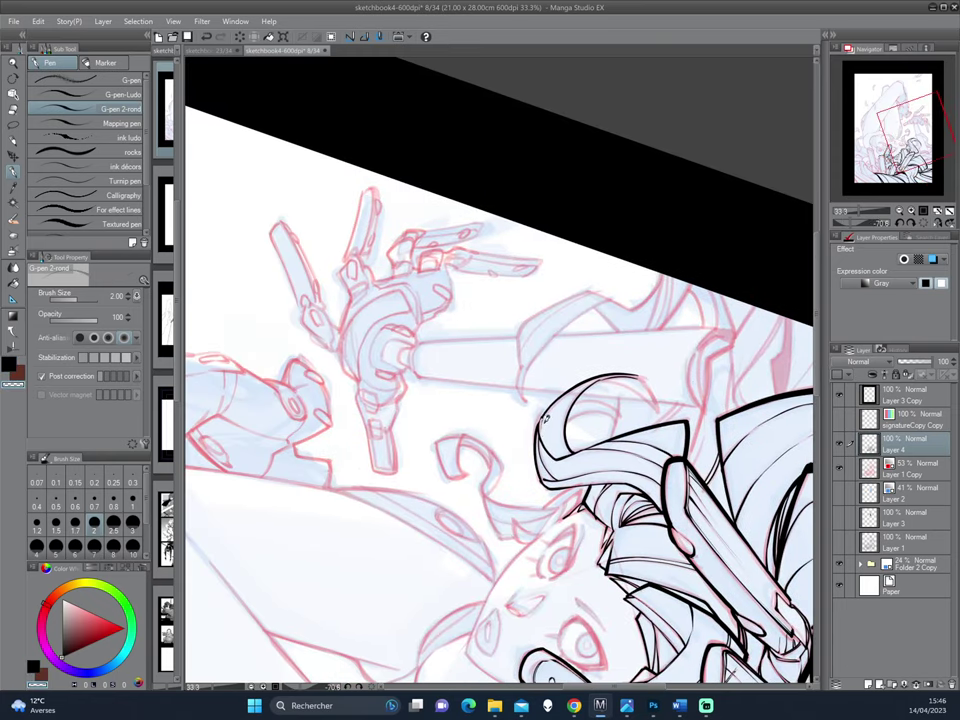
pyautogui.moveTo(537, 521); pyautogui.dragTo(550, 398)
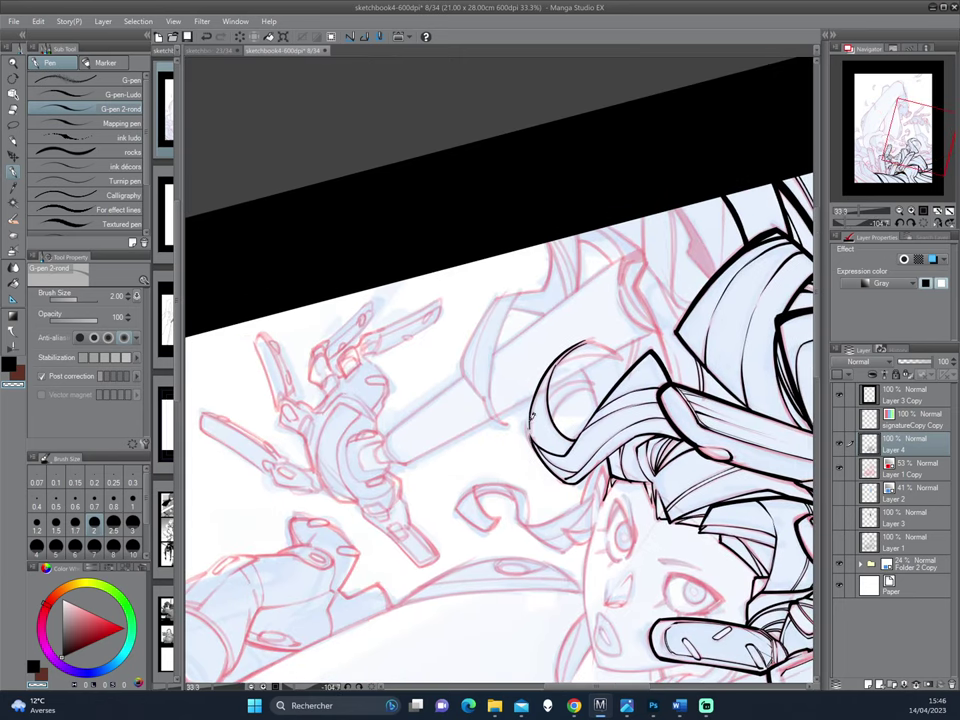
pyautogui.press('c')
pyautogui.press('c')
pyautogui.moveTo(408, 352)
pyautogui.mouseDown()
pyautogui.moveTo(634, 436)
pyautogui.moveTo(542, 379)
pyautogui.moveTo(579, 444)
pyautogui.moveTo(497, 506)
pyautogui.moveTo(533, 405)
pyautogui.moveTo(520, 462)
pyautogui.mouseUp()
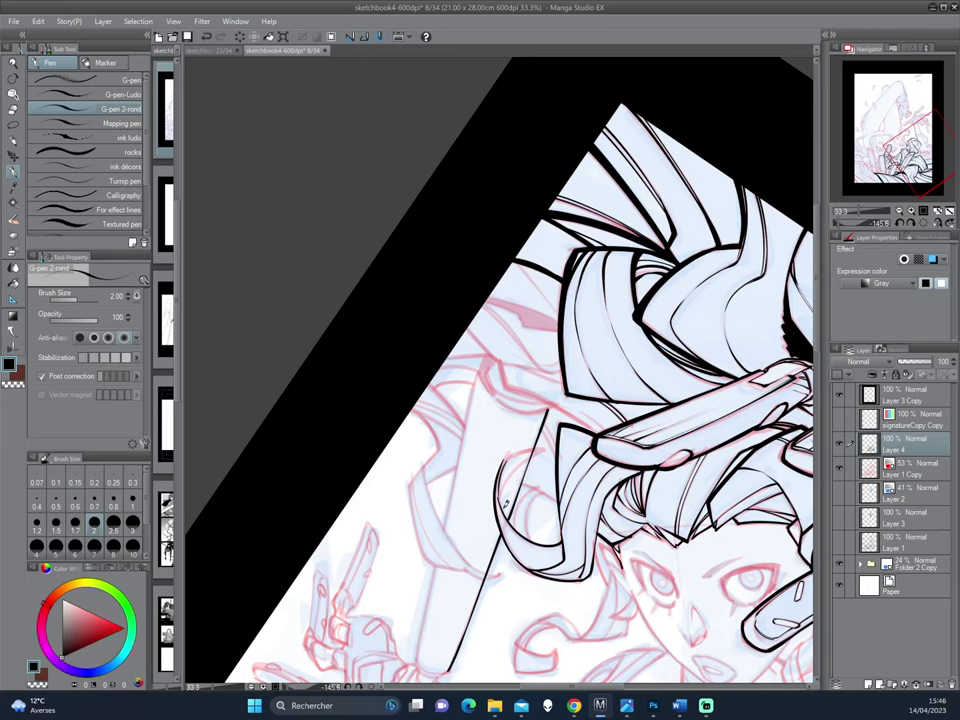
# Step: Switch back to black ink and draw a curved band stroke atop the hair lock
pyautogui.moveTo(551, 405)
pyautogui.mouseDown()
pyautogui.moveTo(600, 460)
pyautogui.moveTo(617, 398)
pyautogui.moveTo(561, 377)
pyautogui.mouseUp()
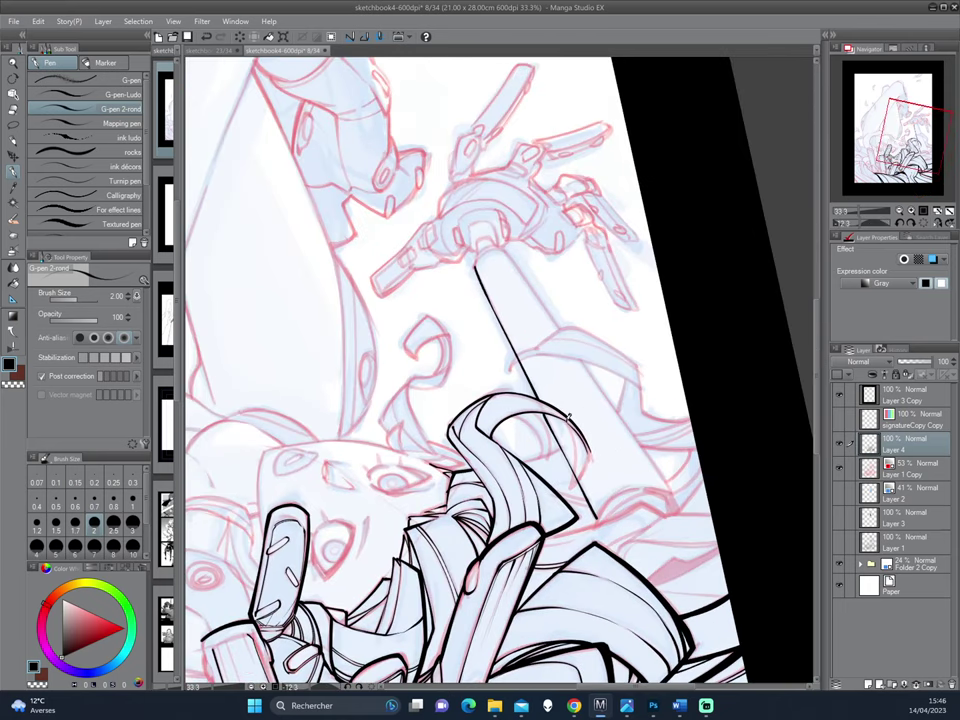
pyautogui.moveTo(446, 394); pyautogui.dragTo(594, 432)
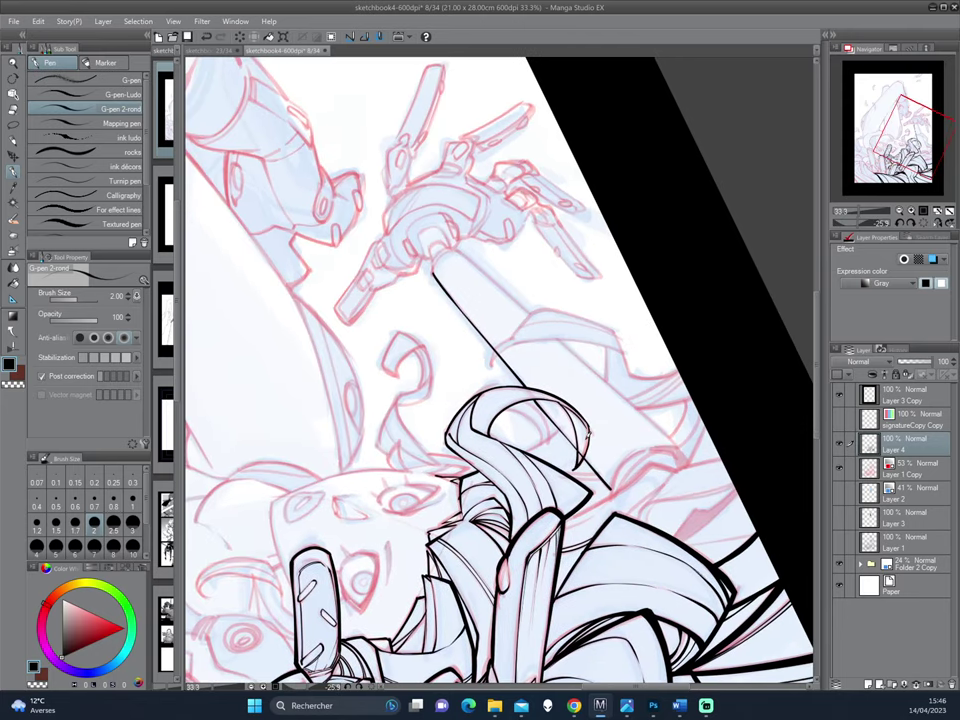
pyautogui.keyDown('alt'); pyautogui.click(438, 338); pyautogui.keyUp('alt')
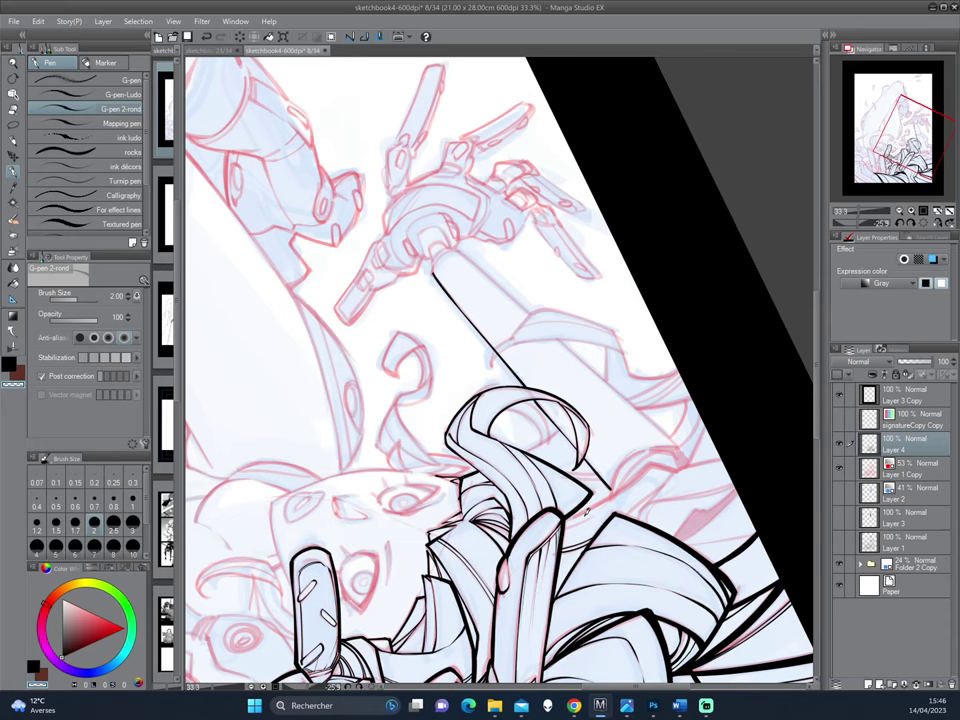
pyautogui.moveTo(708, 320); pyautogui.dragTo(584, 405)
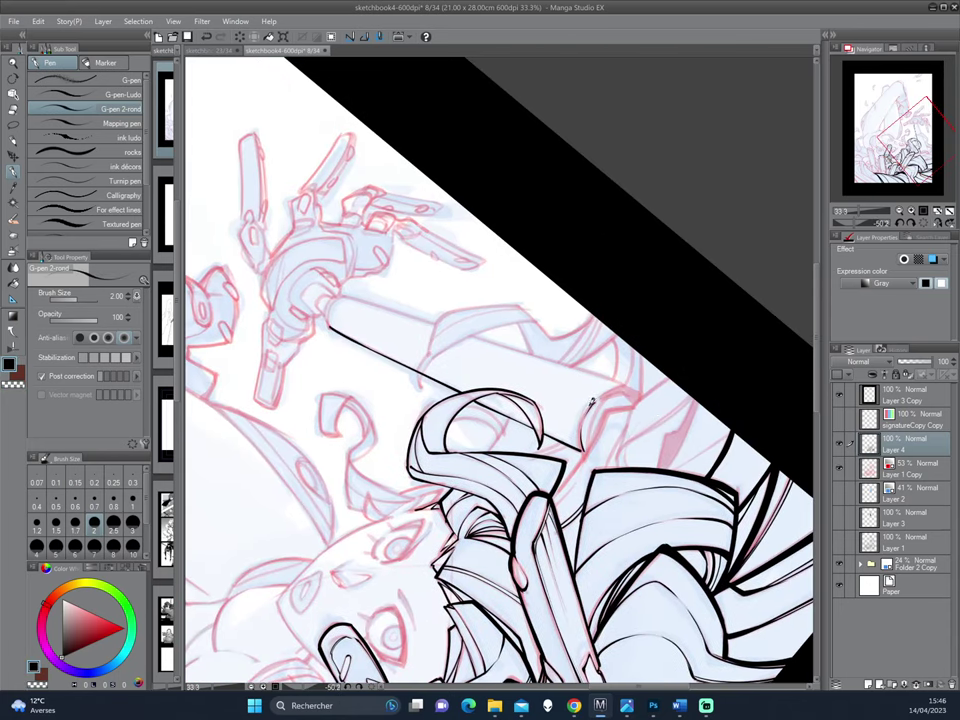
pyautogui.moveTo(594, 402); pyautogui.dragTo(580, 447)
# Step: Ink a short stroke and the left outline of the rod shaft
pyautogui.moveTo(438, 342); pyautogui.dragTo(459, 393)
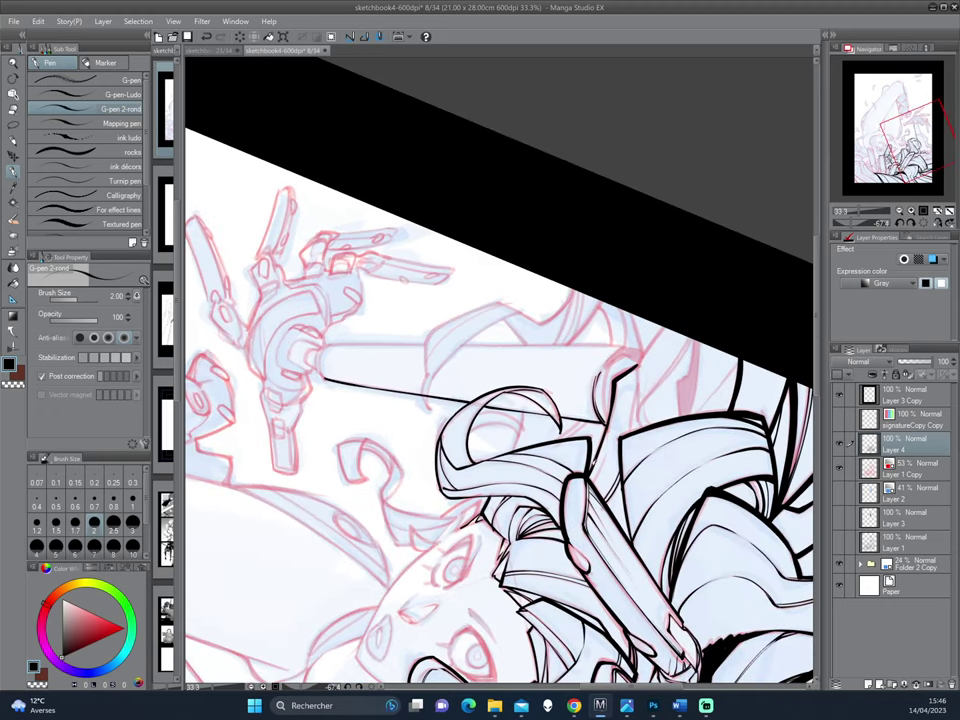
pyautogui.moveTo(444, 294)
pyautogui.mouseDown()
pyautogui.moveTo(588, 399)
pyautogui.moveTo(553, 525)
pyautogui.mouseUp()
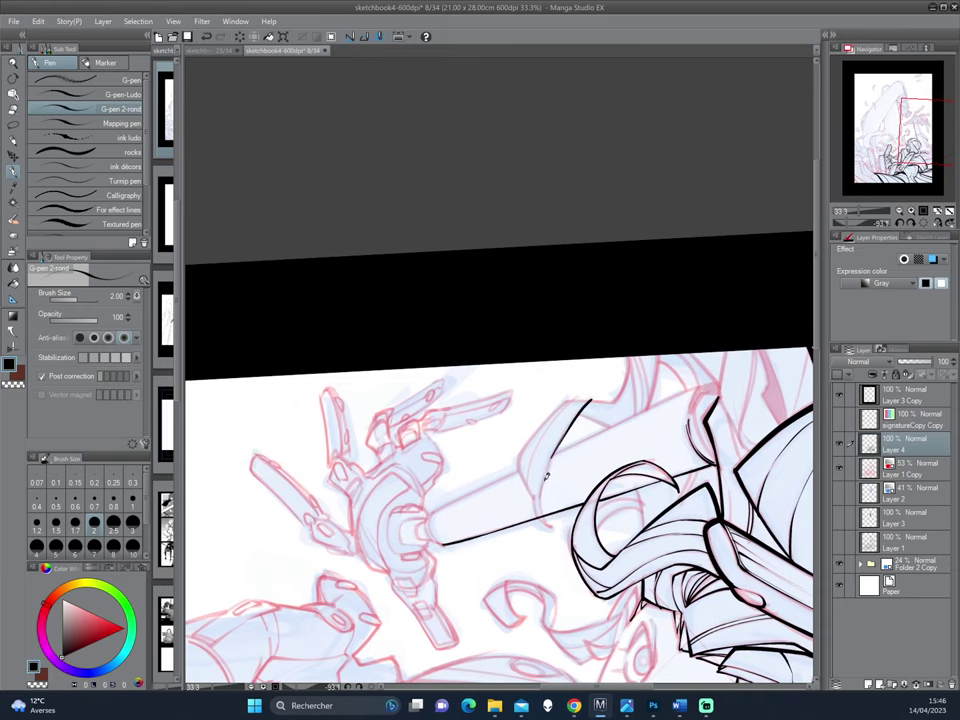
pyautogui.scroll(-1, 575, 530)
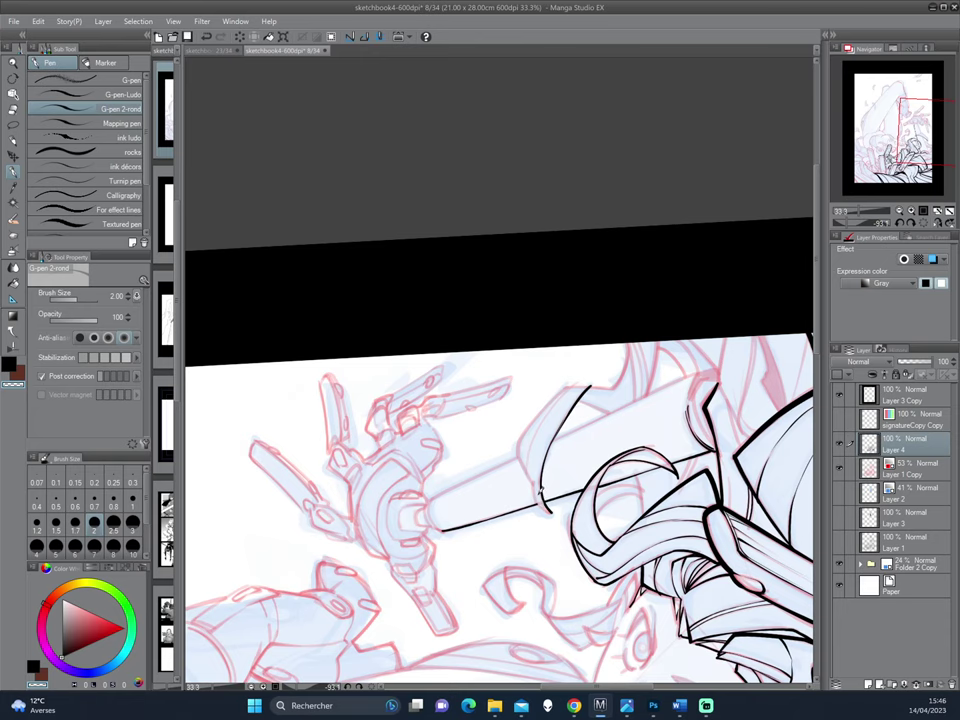
pyautogui.moveTo(540, 491); pyautogui.dragTo(545, 405)
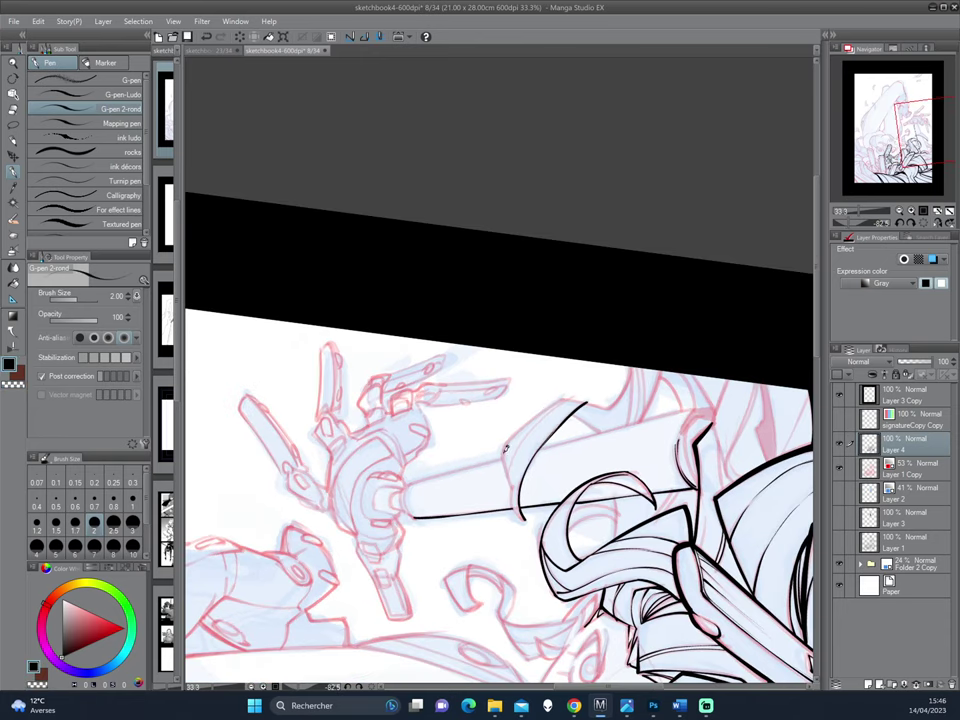
pyautogui.moveTo(505, 445); pyautogui.dragTo(511, 508)
pyautogui.moveTo(542, 568)
pyautogui.mouseDown()
pyautogui.moveTo(557, 386)
pyautogui.moveTo(575, 500)
pyautogui.moveTo(628, 400)
pyautogui.moveTo(598, 366)
pyautogui.moveTo(534, 446)
pyautogui.mouseUp()
pyautogui.moveTo(511, 487); pyautogui.dragTo(557, 396)
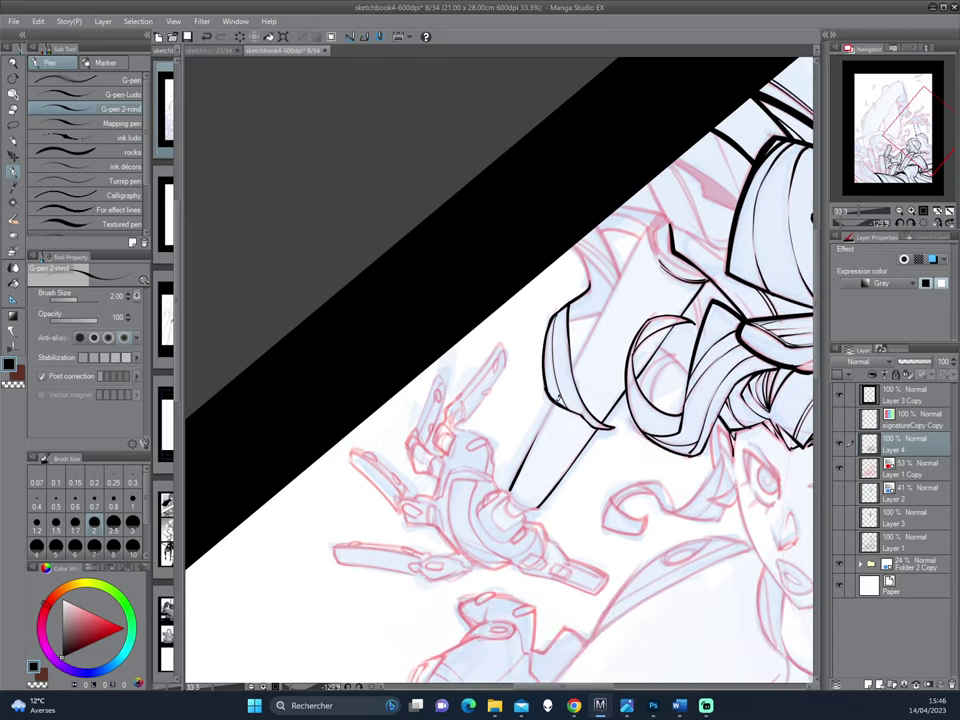
# Step: Ink more lines along the rod shaft up to the mechanical hand
pyautogui.moveTo(448, 240); pyautogui.dragTo(386, 370)
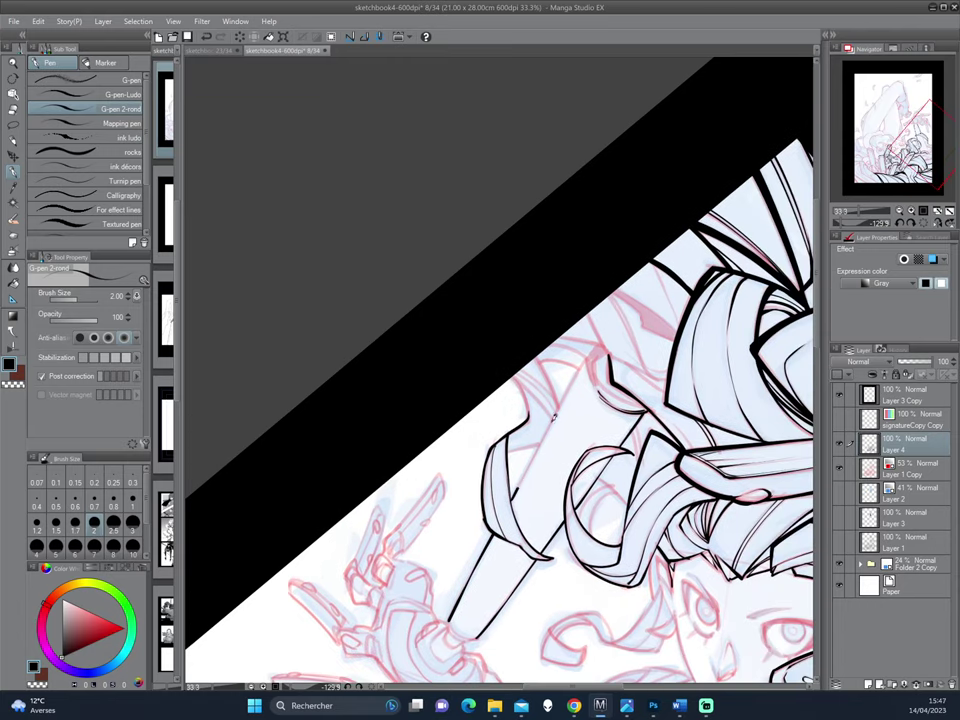
pyautogui.moveTo(583, 365)
pyautogui.mouseDown()
pyautogui.moveTo(538, 444)
pyautogui.moveTo(532, 418)
pyautogui.mouseUp()
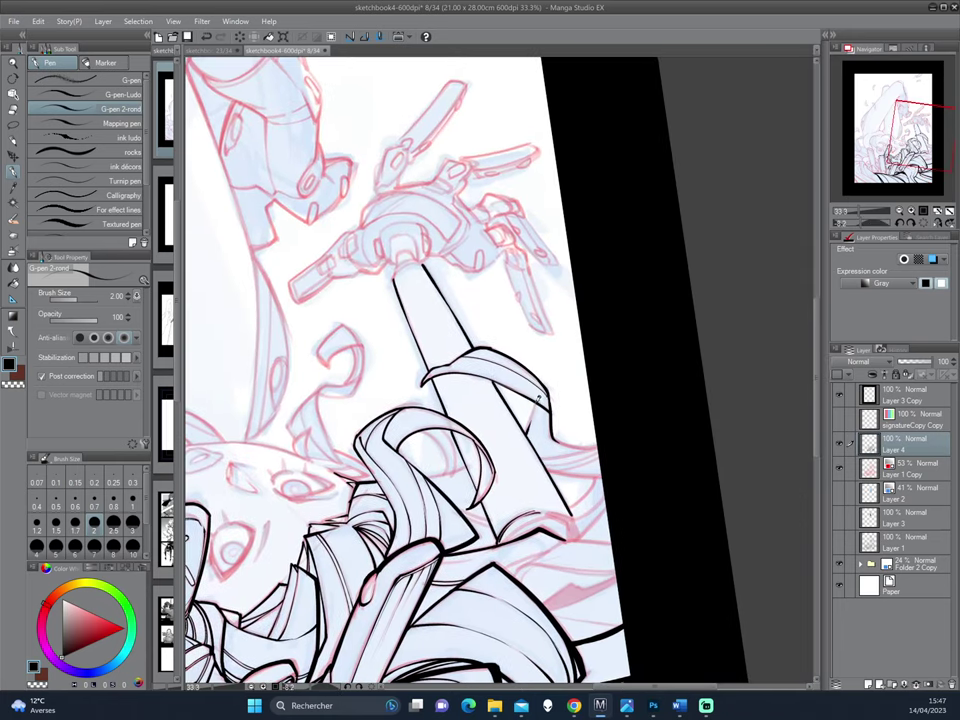
pyautogui.moveTo(405, 296); pyautogui.dragTo(395, 322)
pyautogui.moveTo(575, 295)
pyautogui.mouseDown()
pyautogui.moveTo(551, 523)
pyautogui.moveTo(529, 549)
pyautogui.mouseUp()
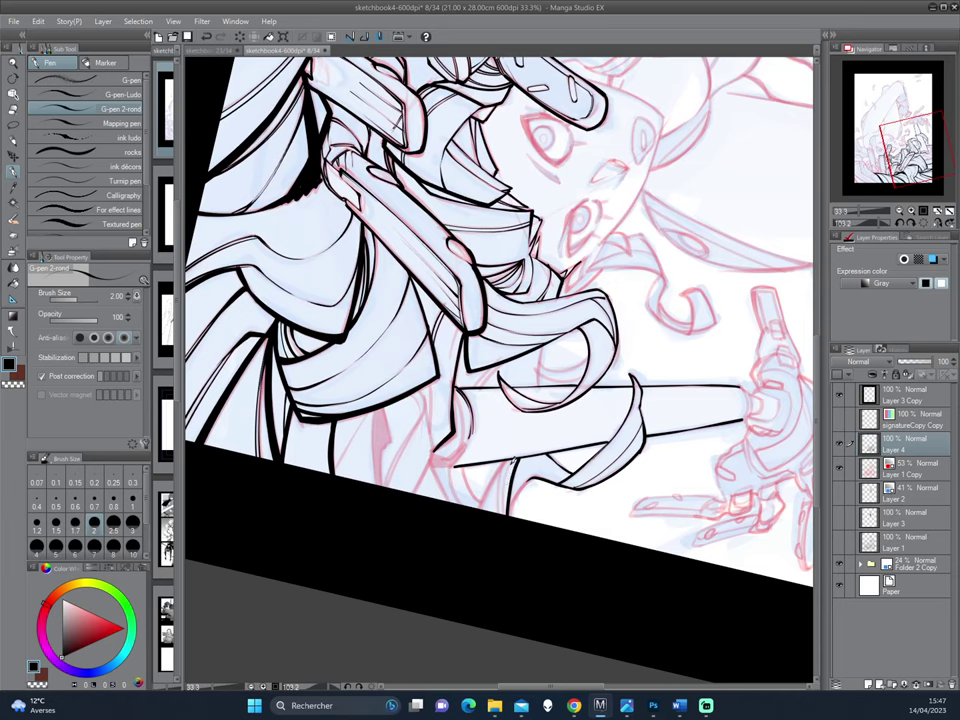
# Step: Ink a short vertical stroke on the rod, then rotate the canvas level over the hair
pyautogui.moveTo(506, 512)
pyautogui.mouseDown()
pyautogui.moveTo(509, 456)
pyautogui.moveTo(480, 520)
pyautogui.mouseUp()
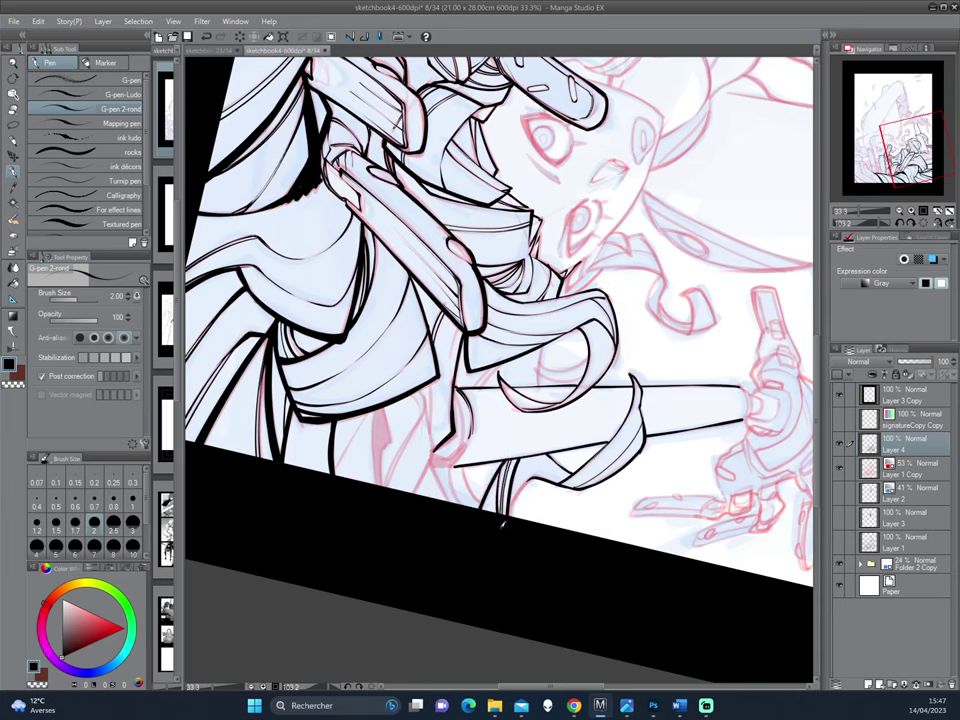
pyautogui.moveTo(380, 400); pyautogui.dragTo(421, 340)
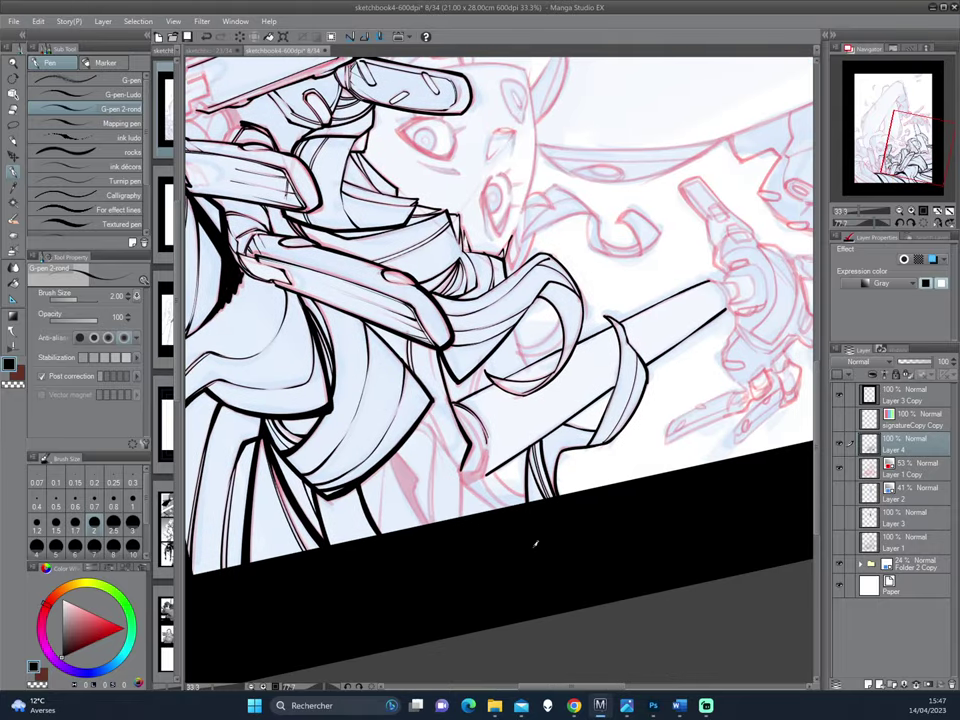
pyautogui.moveTo(535, 543)
pyautogui.mouseDown()
pyautogui.moveTo(591, 471)
pyautogui.moveTo(612, 408)
pyautogui.moveTo(387, 367)
pyautogui.moveTo(532, 512)
pyautogui.mouseUp()
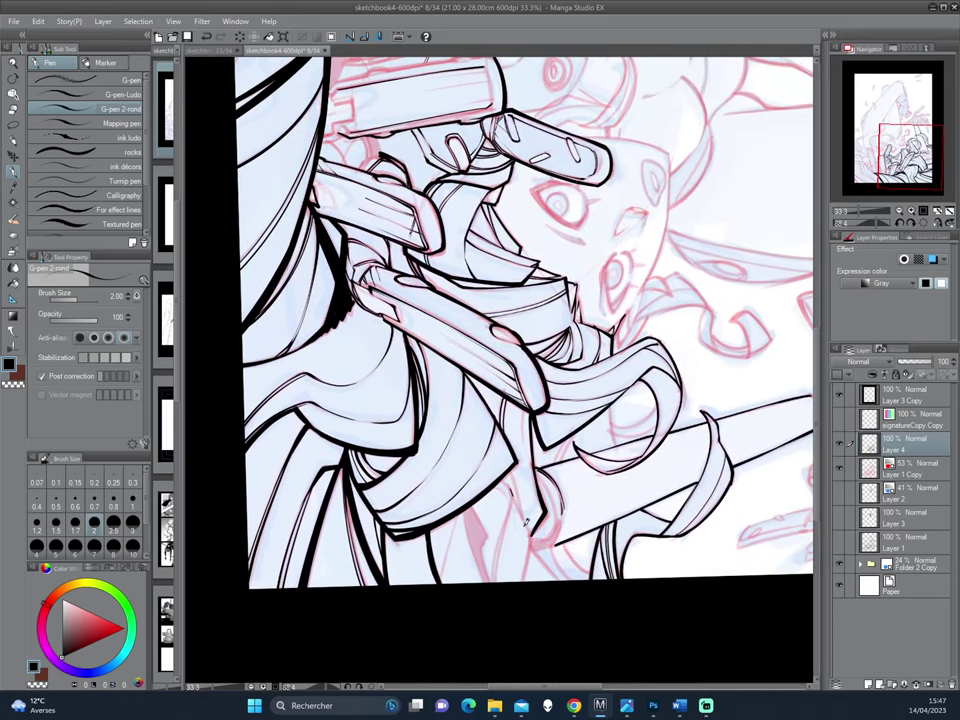
pyautogui.moveTo(527, 522)
pyautogui.mouseDown()
pyautogui.moveTo(562, 512)
pyautogui.moveTo(508, 490)
pyautogui.moveTo(518, 546)
pyautogui.mouseUp()
pyautogui.moveTo(522, 488); pyautogui.dragTo(516, 487)
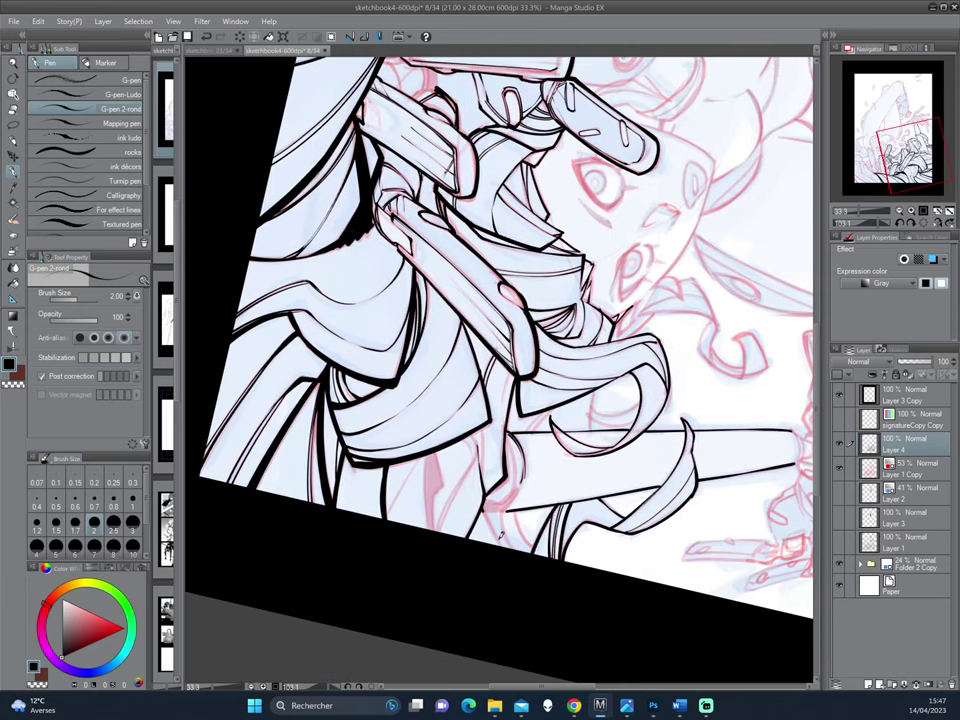
pyautogui.moveTo(516, 487)
pyautogui.mouseDown()
pyautogui.moveTo(490, 504)
pyautogui.moveTo(584, 520)
pyautogui.moveTo(654, 399)
pyautogui.mouseUp()
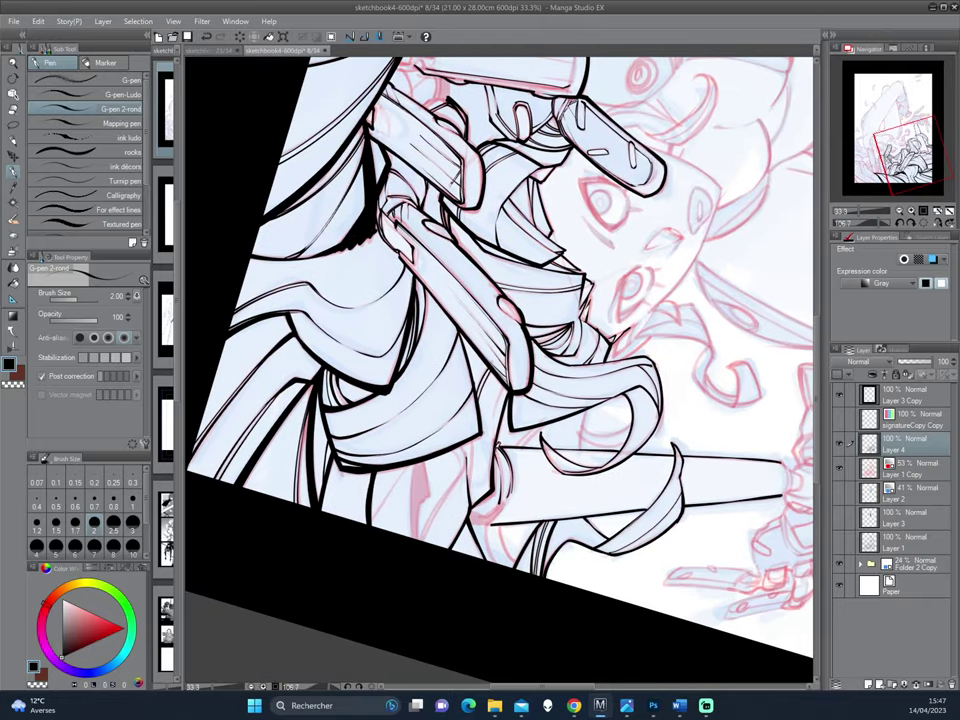
pyautogui.moveTo(376, 370); pyautogui.dragTo(420, 350)
pyautogui.moveTo(572, 524)
pyautogui.mouseDown()
pyautogui.moveTo(579, 429)
pyautogui.moveTo(576, 443)
pyautogui.moveTo(604, 428)
pyautogui.mouseUp()
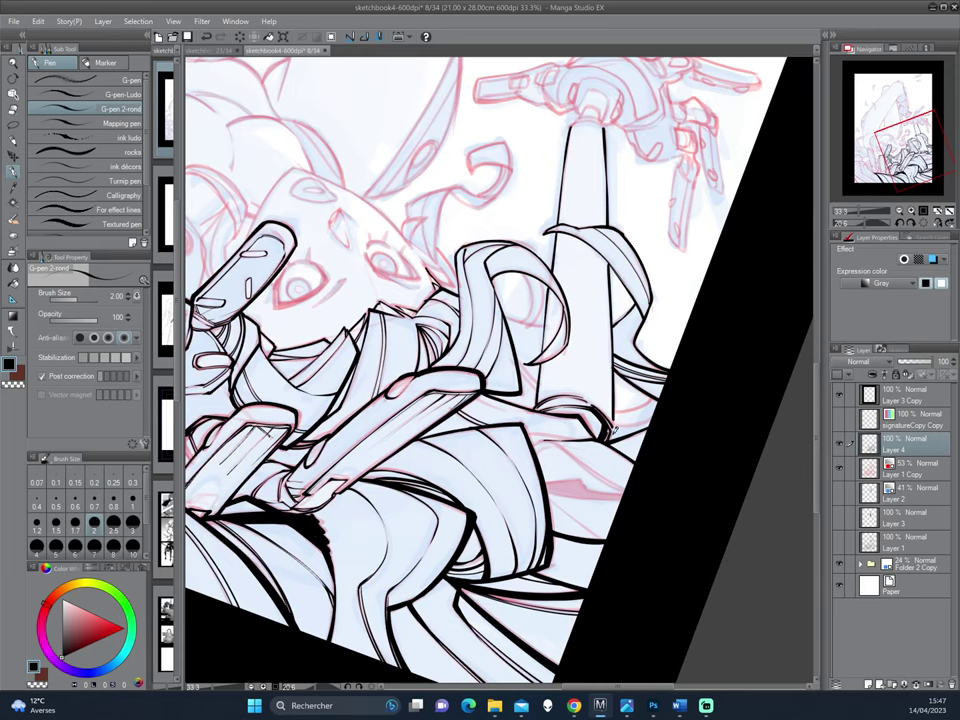
pyautogui.moveTo(607, 425)
pyautogui.mouseDown()
pyautogui.moveTo(656, 394)
pyautogui.moveTo(557, 452)
pyautogui.moveTo(579, 506)
pyautogui.moveTo(680, 120)
pyautogui.mouseUp()
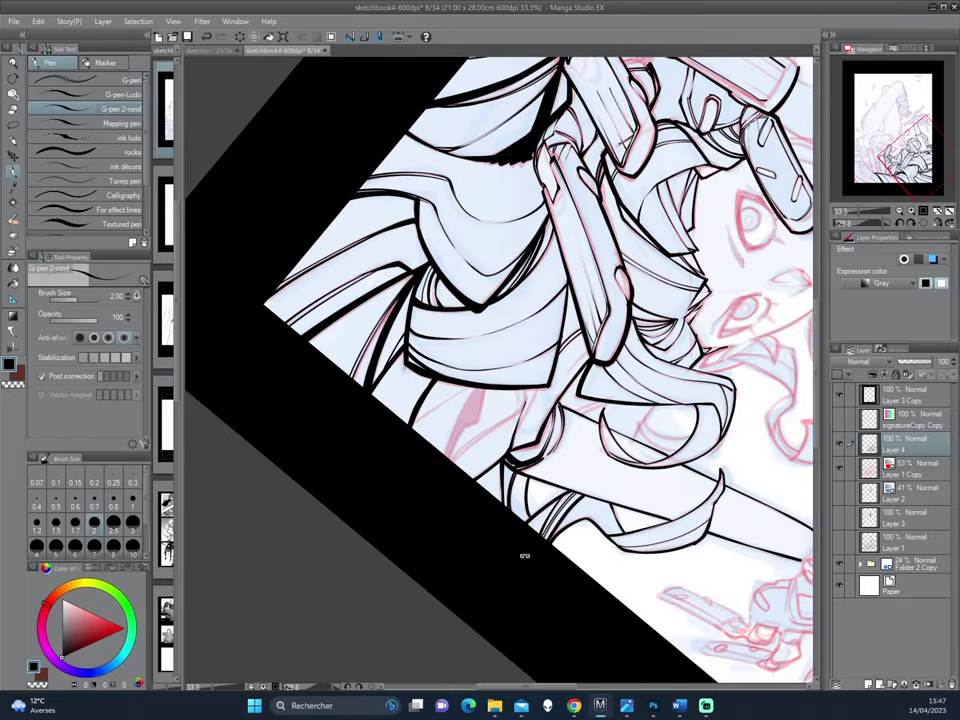
pyautogui.moveTo(521, 555); pyautogui.dragTo(529, 512)
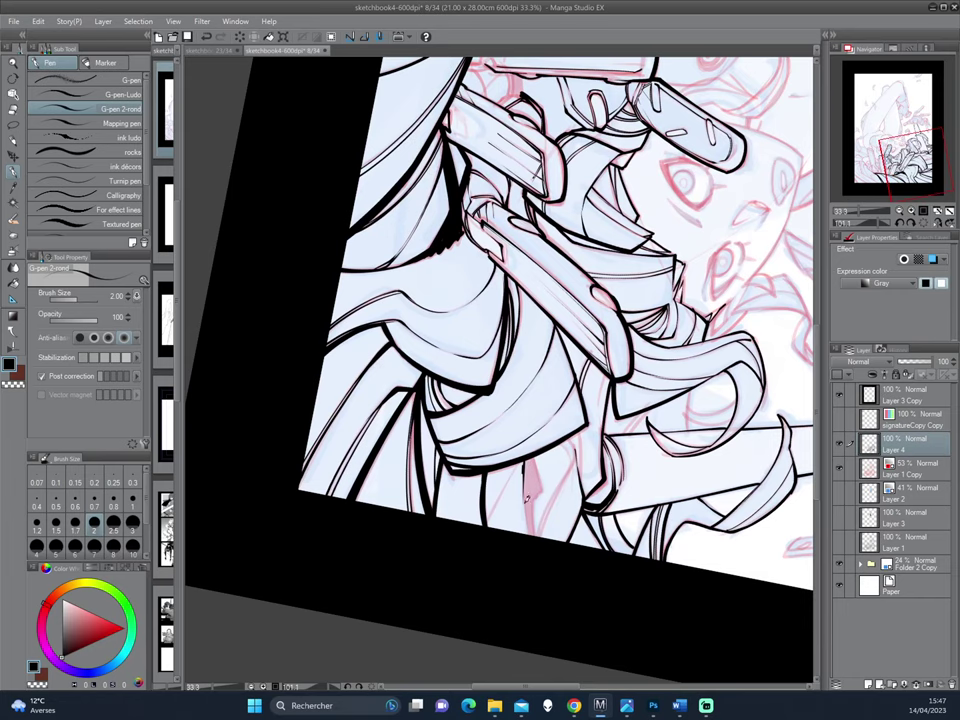
pyautogui.moveTo(526, 497); pyautogui.dragTo(529, 511)
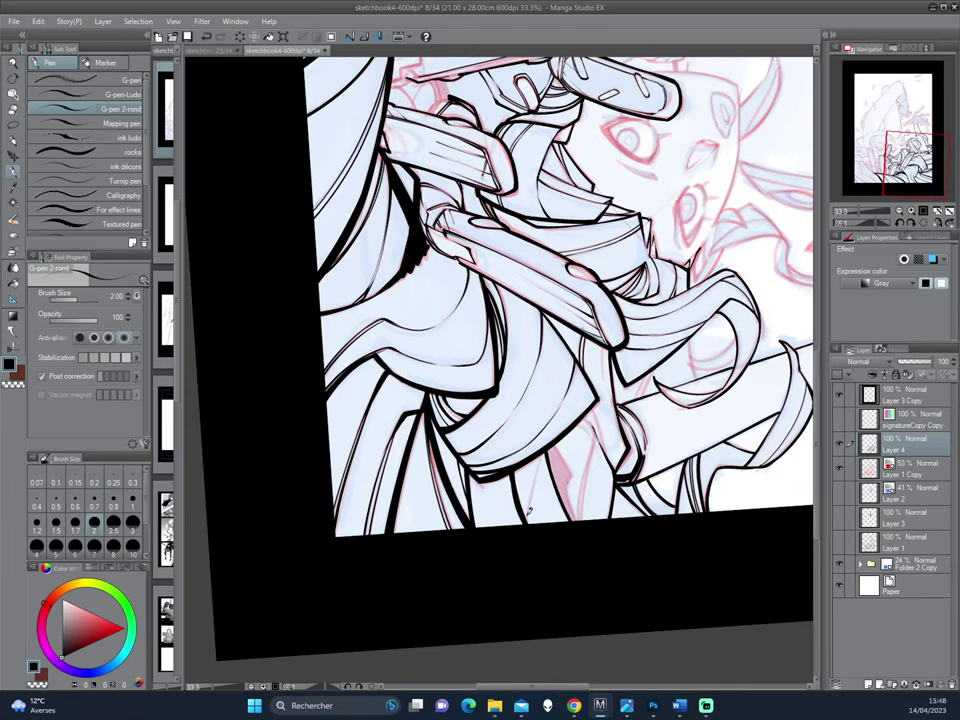
pyautogui.moveTo(488, 261); pyautogui.dragTo(626, 408)
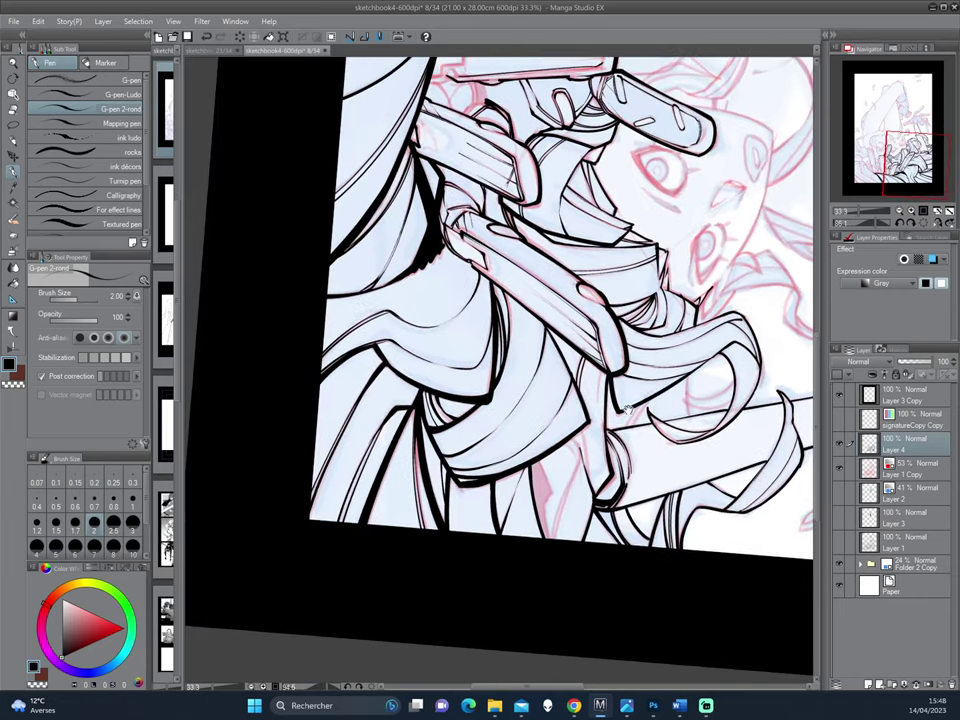
# Step: Ink a short stroke where the rod meets the hair, briefly toggling Fill and back to Pen
pyautogui.moveTo(549, 473)
pyautogui.mouseDown()
pyautogui.moveTo(543, 492)
pyautogui.moveTo(561, 471)
pyautogui.mouseUp()
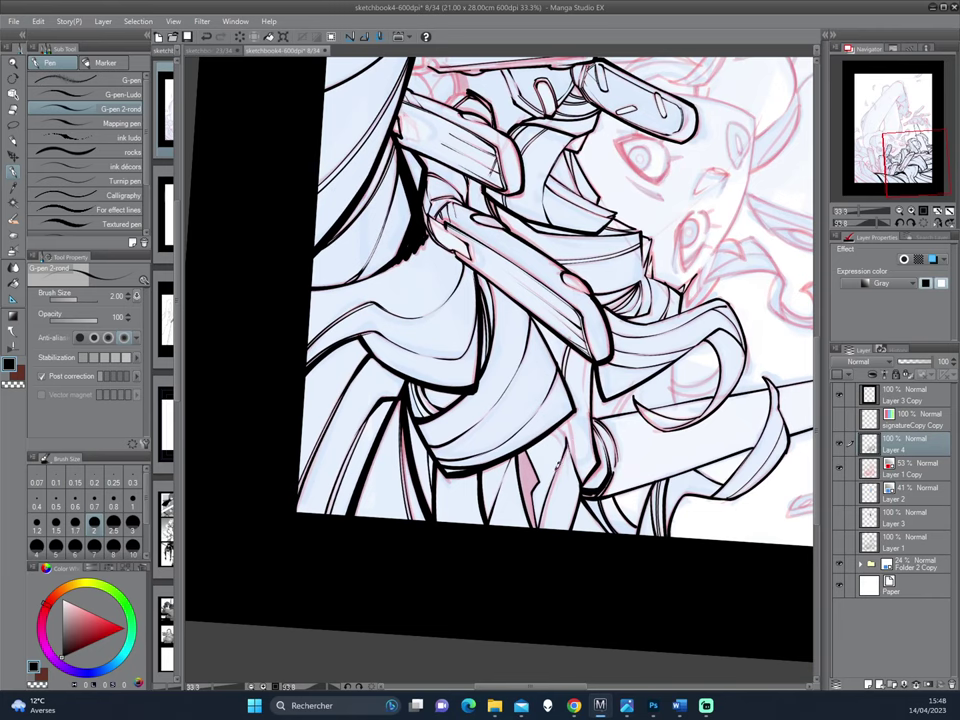
pyautogui.moveTo(405, 369); pyautogui.dragTo(394, 371)
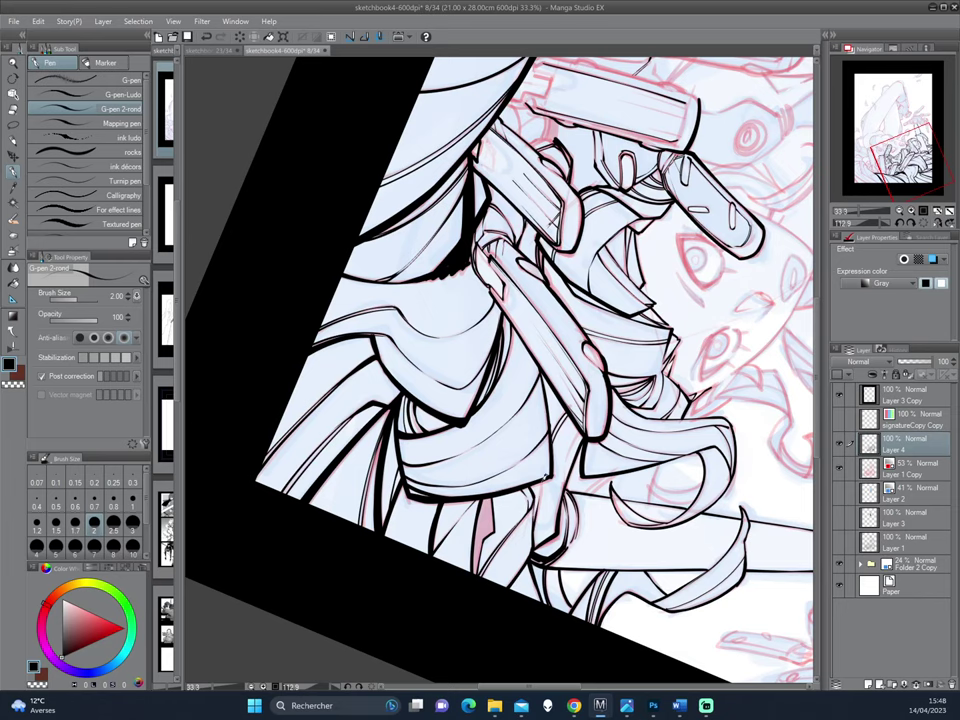
pyautogui.moveTo(403, 370)
pyautogui.mouseDown()
pyautogui.moveTo(660, 357)
pyautogui.moveTo(604, 372)
pyautogui.mouseUp()
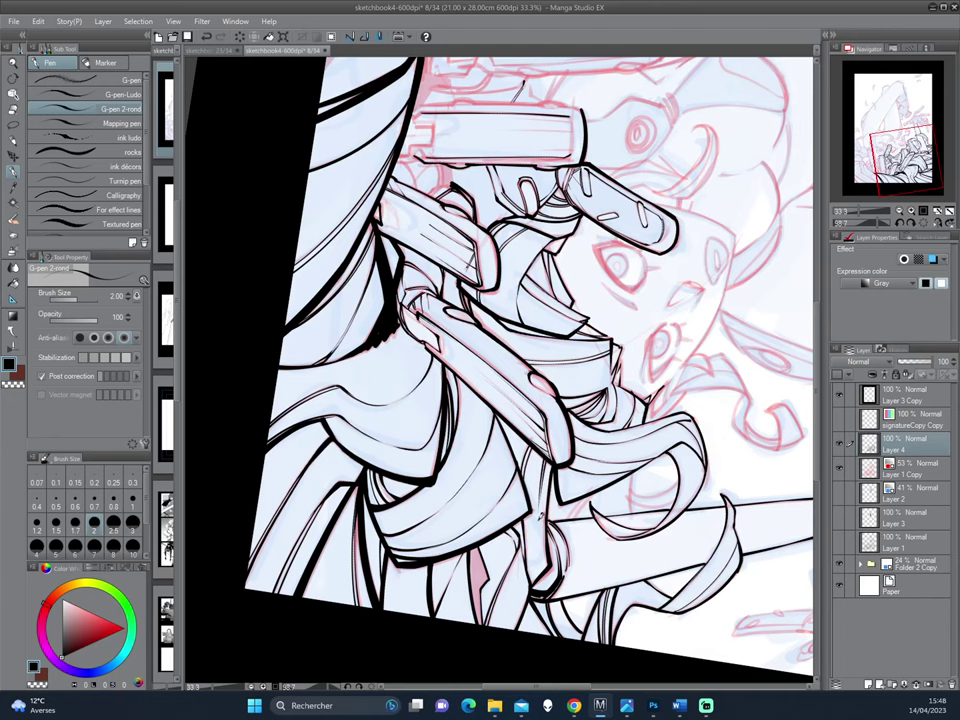
pyautogui.moveTo(404, 402); pyautogui.dragTo(466, 324)
pyautogui.press('g')
pyautogui.press('g')
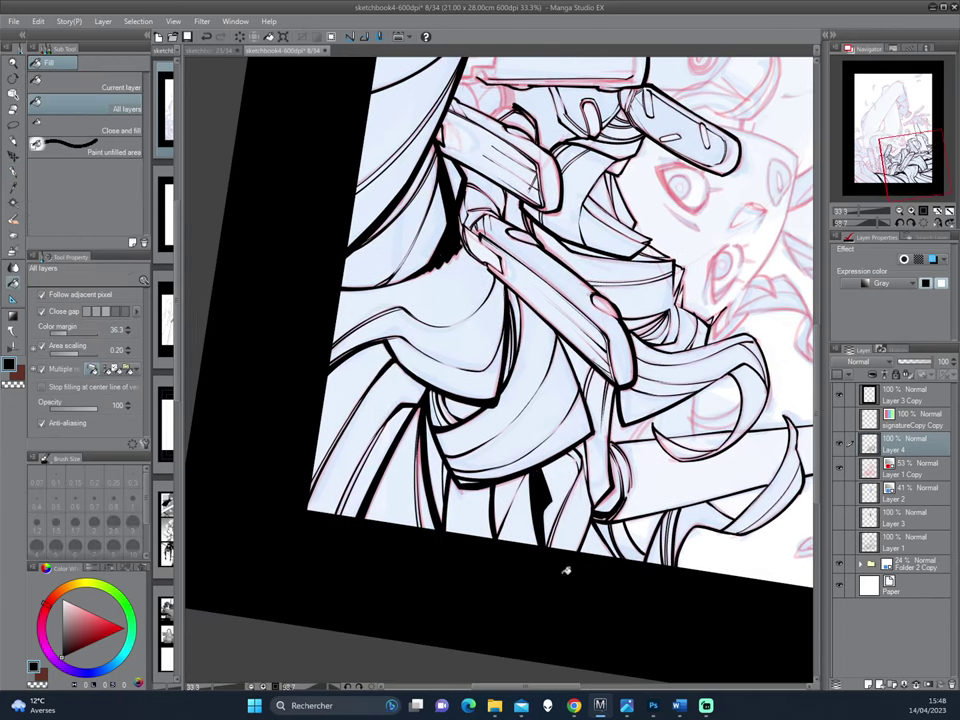
pyautogui.press('p')
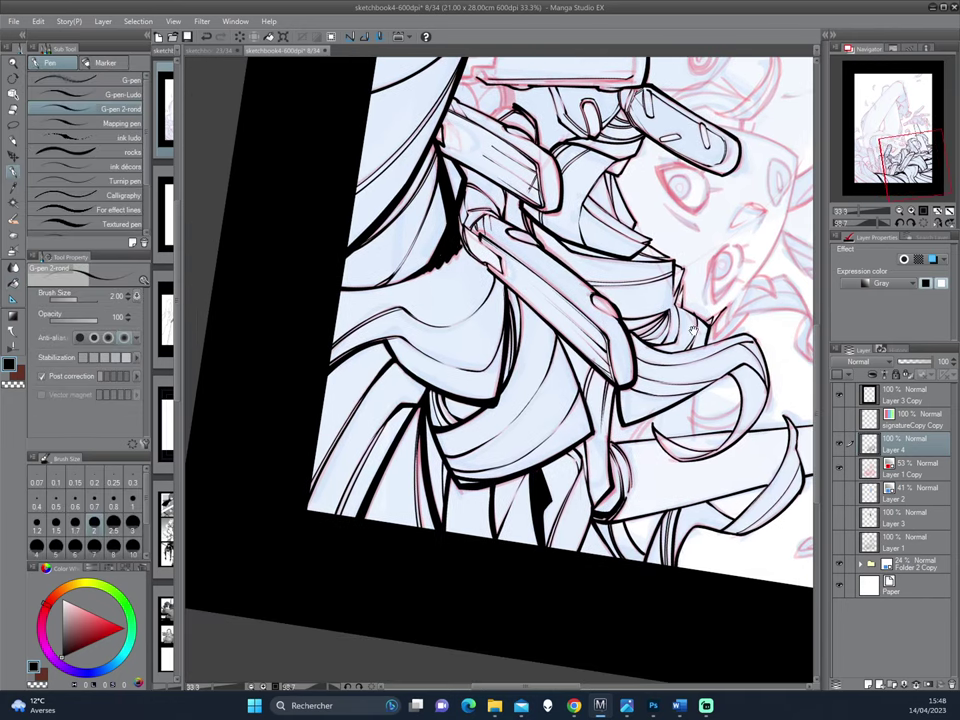
pyautogui.moveTo(703, 310)
pyautogui.mouseDown()
pyautogui.moveTo(636, 355)
pyautogui.moveTo(598, 402)
pyautogui.mouseUp()
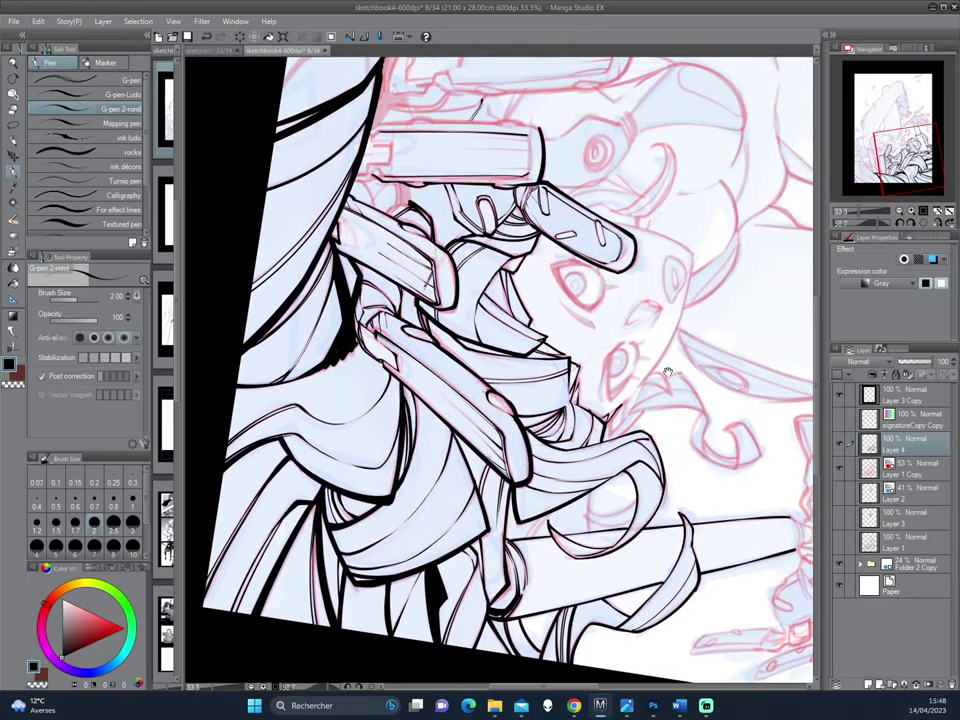
pyautogui.moveTo(703, 287)
pyautogui.mouseDown()
pyautogui.moveTo(518, 446)
pyautogui.moveTo(577, 437)
pyautogui.mouseUp()
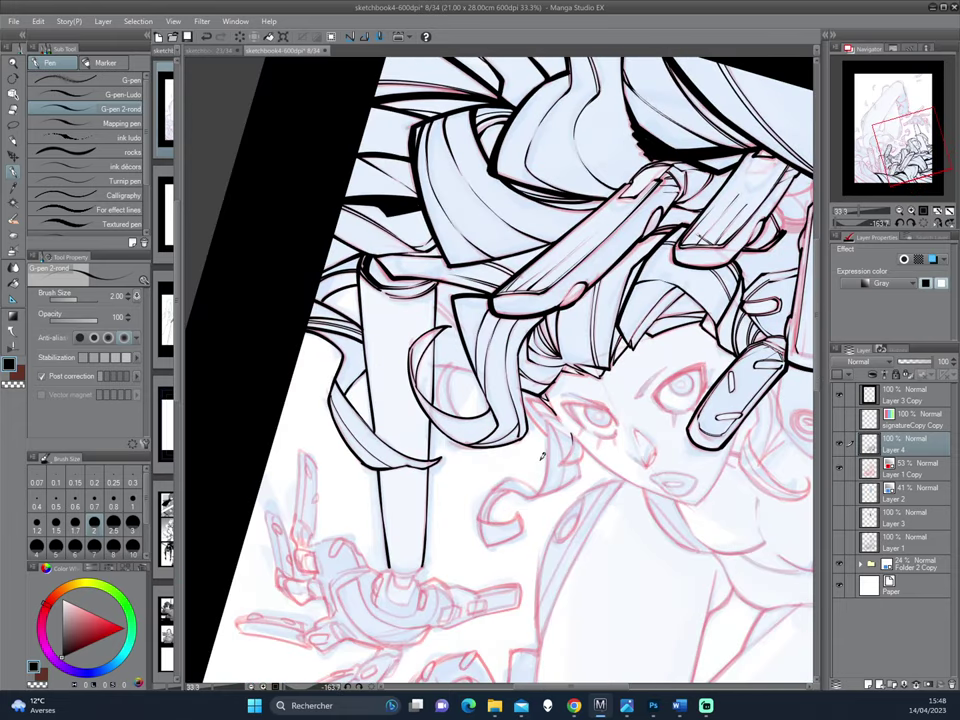
# Step: Ink short strokes beside the girl's left eye, switching to transparent colour for corrections
pyautogui.moveTo(539, 460); pyautogui.dragTo(561, 457)
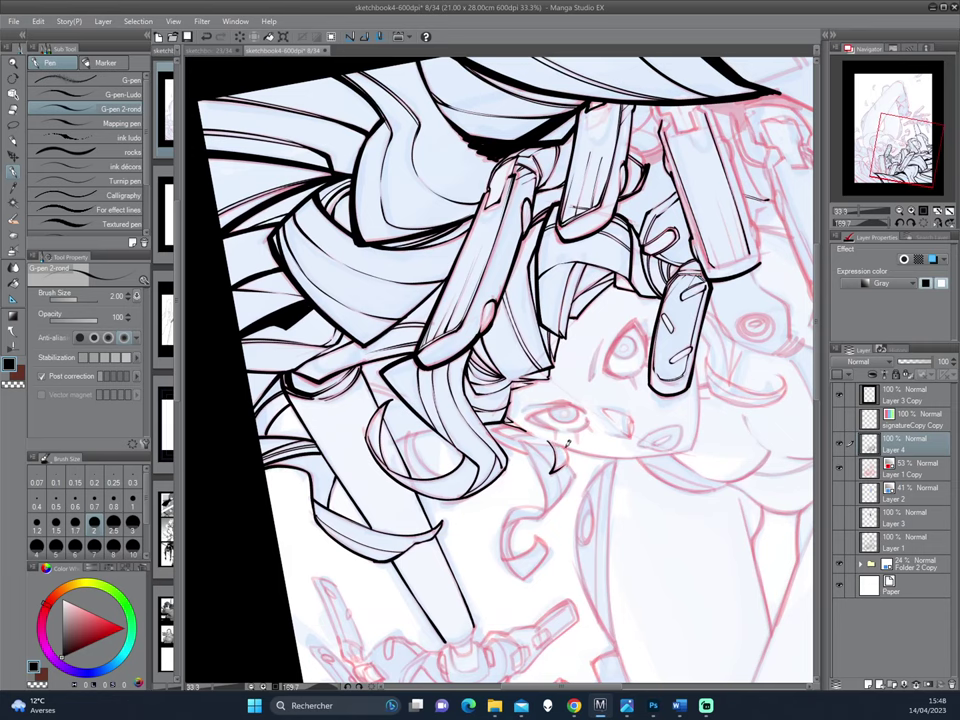
pyautogui.moveTo(423, 351); pyautogui.dragTo(572, 462)
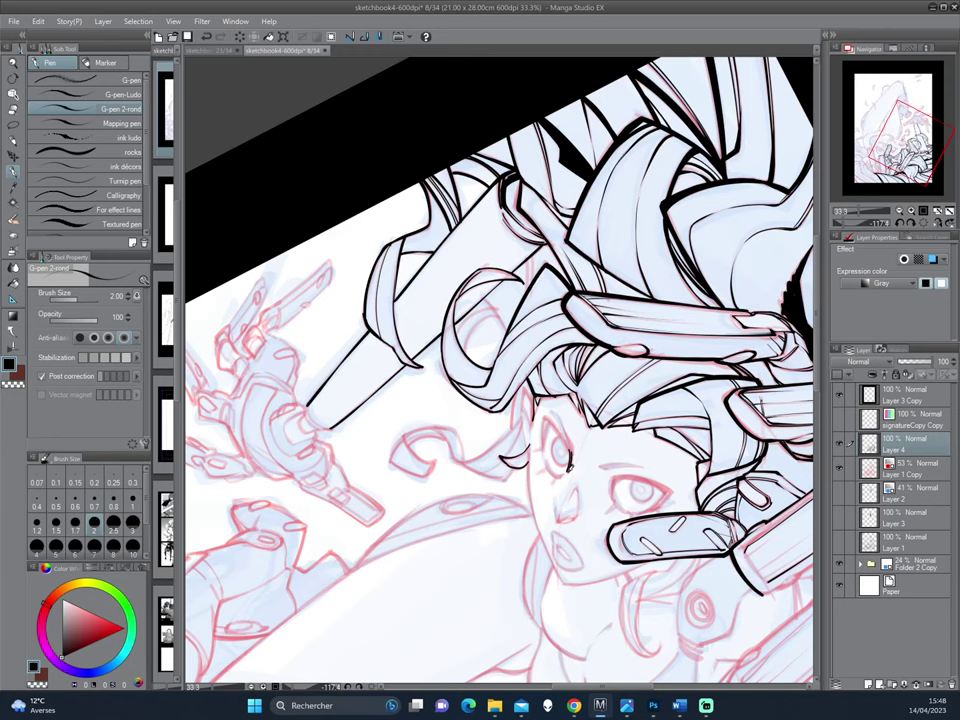
pyautogui.moveTo(423, 340)
pyautogui.mouseDown()
pyautogui.moveTo(578, 480)
pyautogui.moveTo(521, 508)
pyautogui.mouseUp()
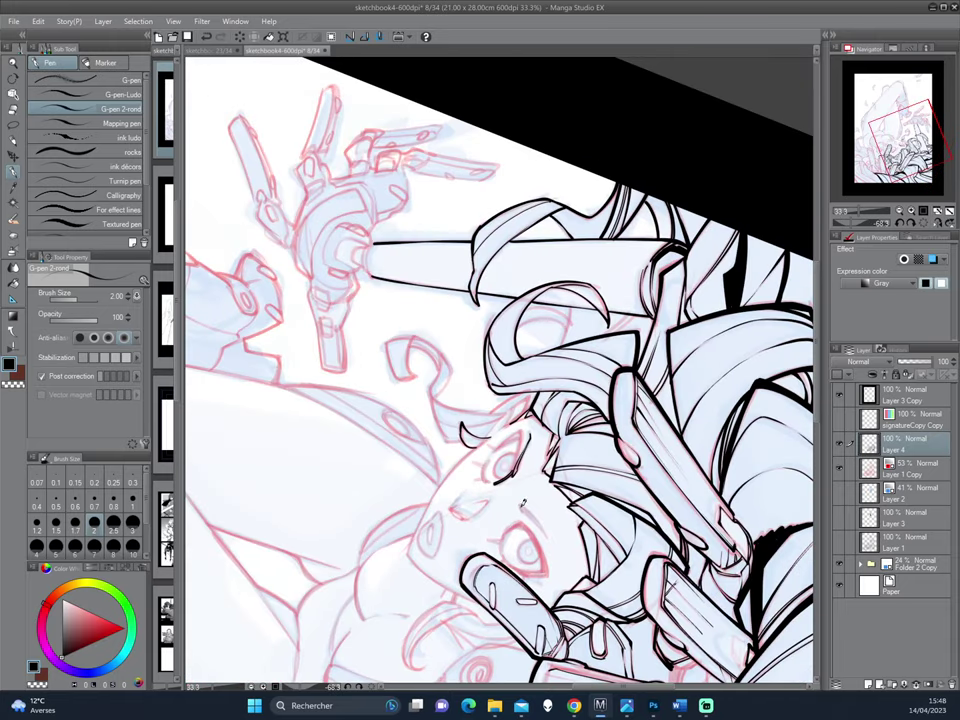
pyautogui.moveTo(520, 504)
pyautogui.mouseDown()
pyautogui.moveTo(527, 518)
pyautogui.moveTo(537, 513)
pyautogui.mouseUp()
pyautogui.press('c')
pyautogui.moveTo(545, 528)
pyautogui.mouseDown()
pyautogui.moveTo(549, 546)
pyautogui.moveTo(661, 289)
pyautogui.moveTo(410, 353)
pyautogui.mouseUp()
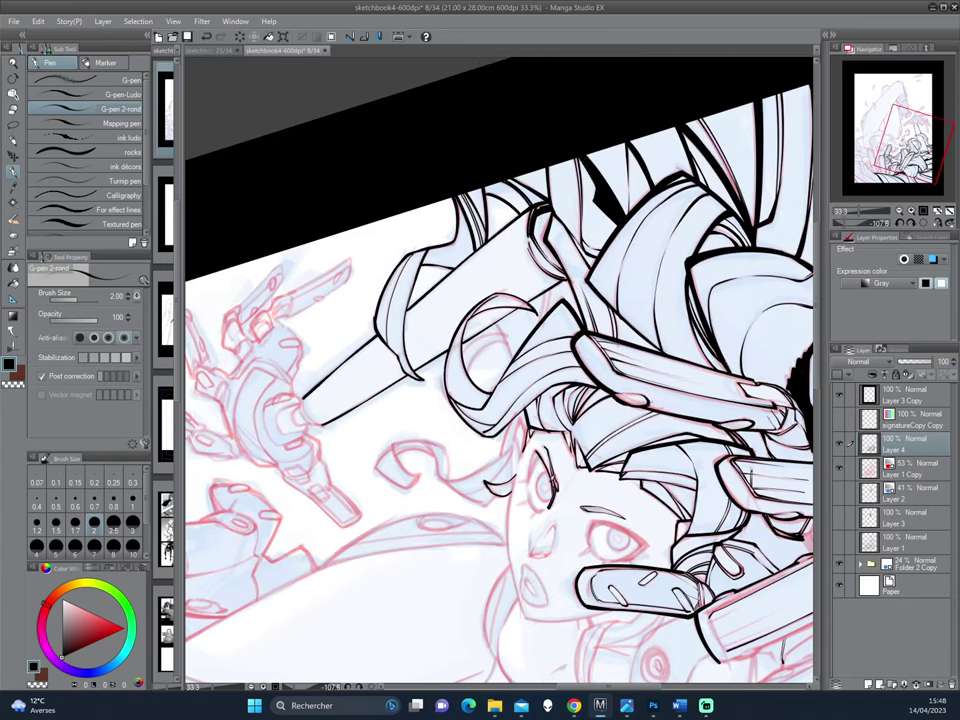
pyautogui.moveTo(410, 355); pyautogui.dragTo(410, 330)
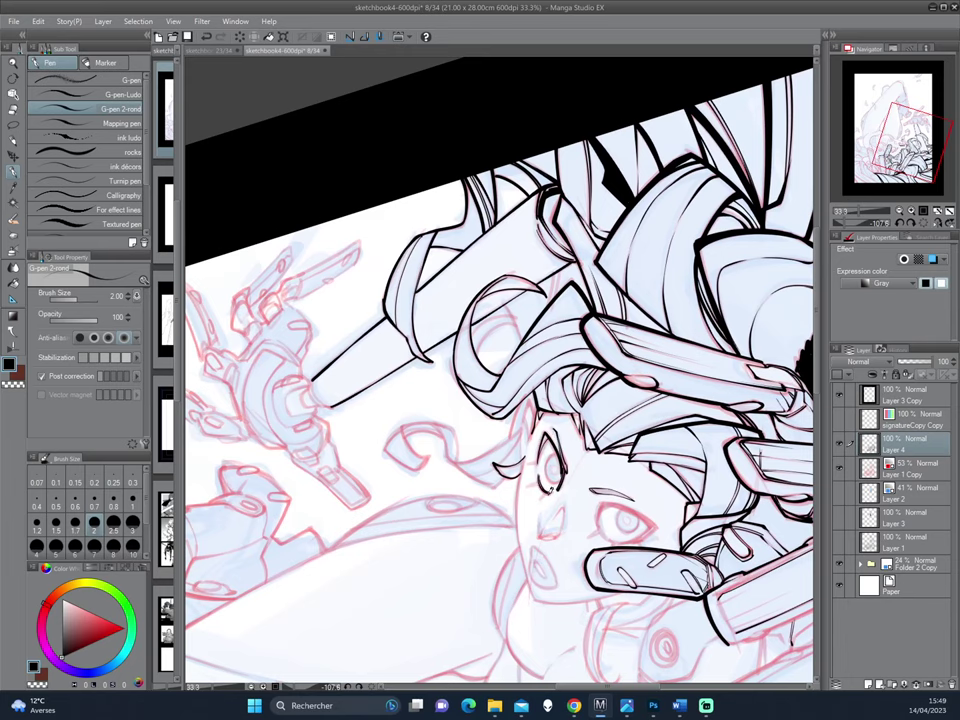
# Step: Ink a mark at the left eye and rotate the canvas around the face
pyautogui.moveTo(413, 368); pyautogui.dragTo(554, 464)
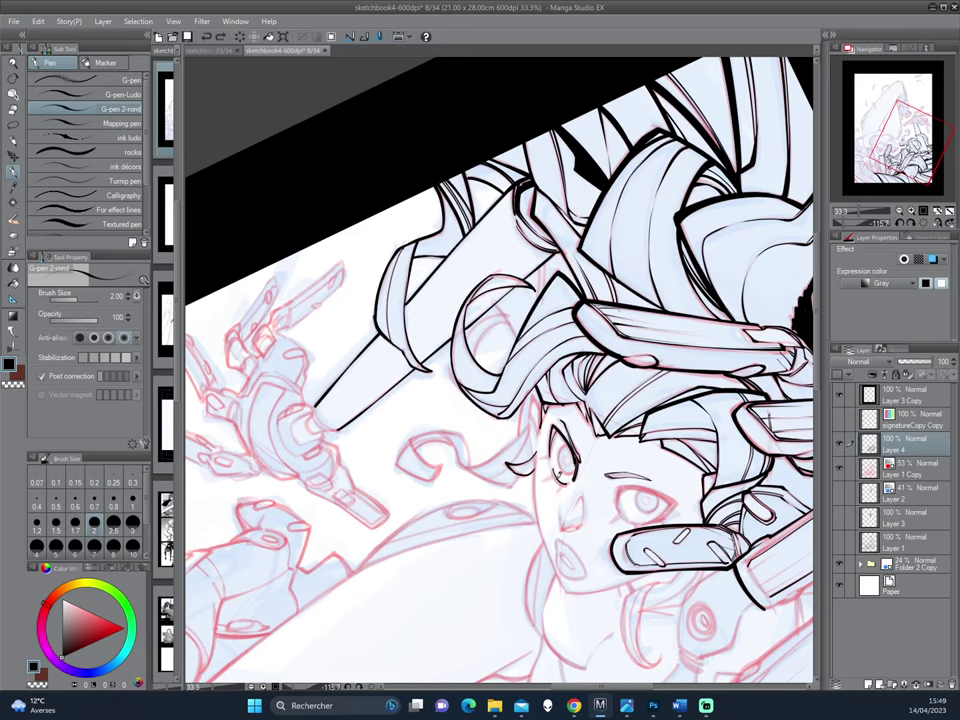
pyautogui.moveTo(564, 524); pyautogui.dragTo(439, 311)
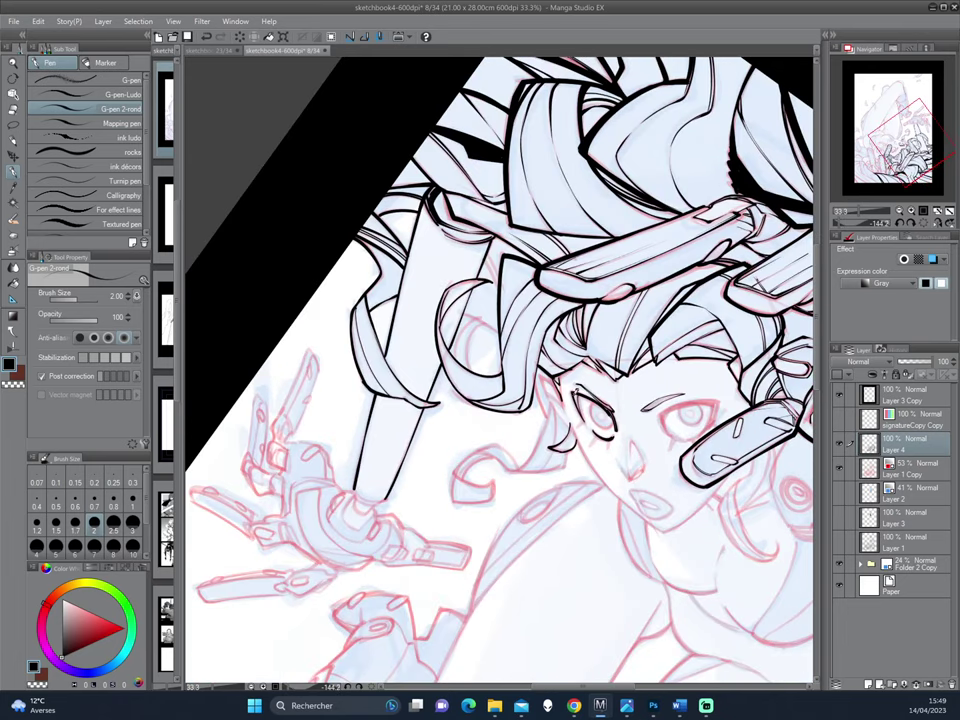
pyautogui.moveTo(603, 489); pyautogui.dragTo(590, 496)
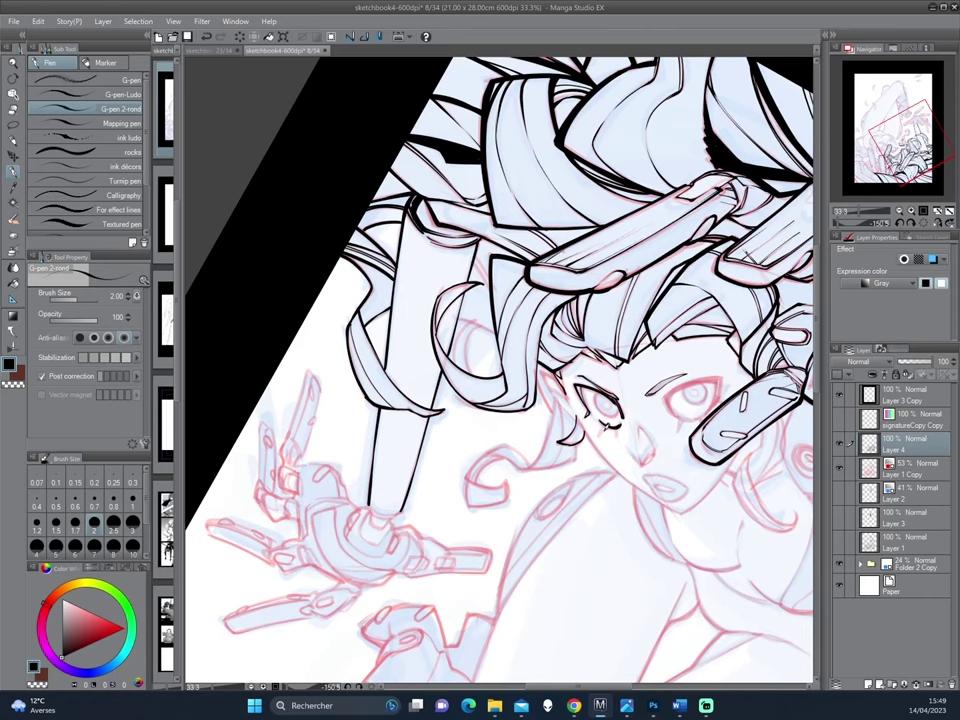
pyautogui.moveTo(603, 422); pyautogui.dragTo(606, 428)
pyautogui.moveTo(528, 234); pyautogui.dragTo(583, 414)
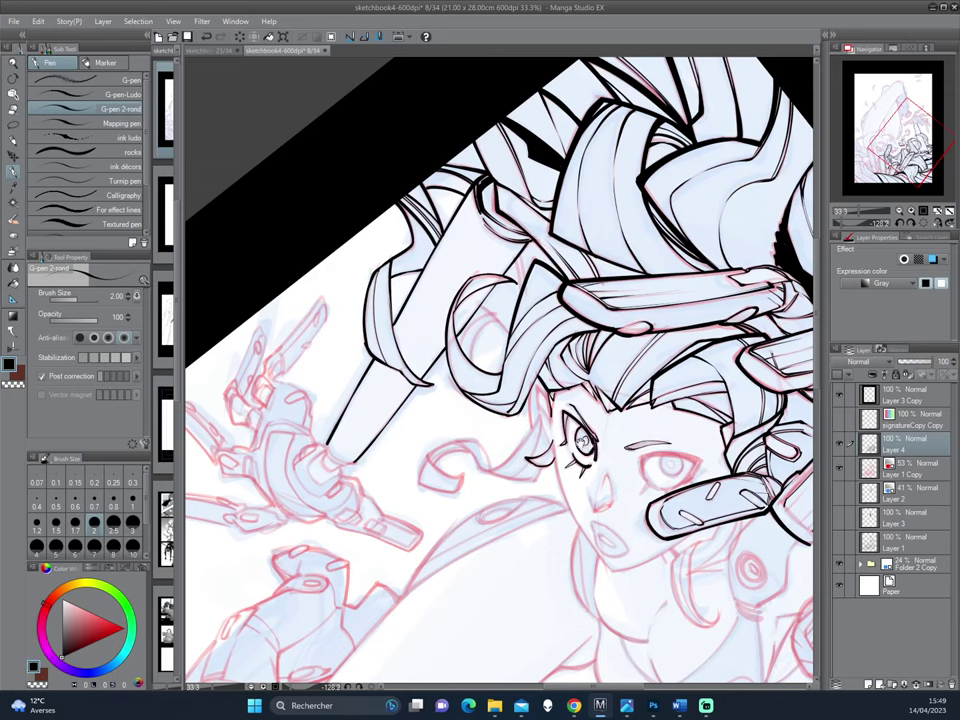
pyautogui.moveTo(440, 333); pyautogui.dragTo(378, 318)
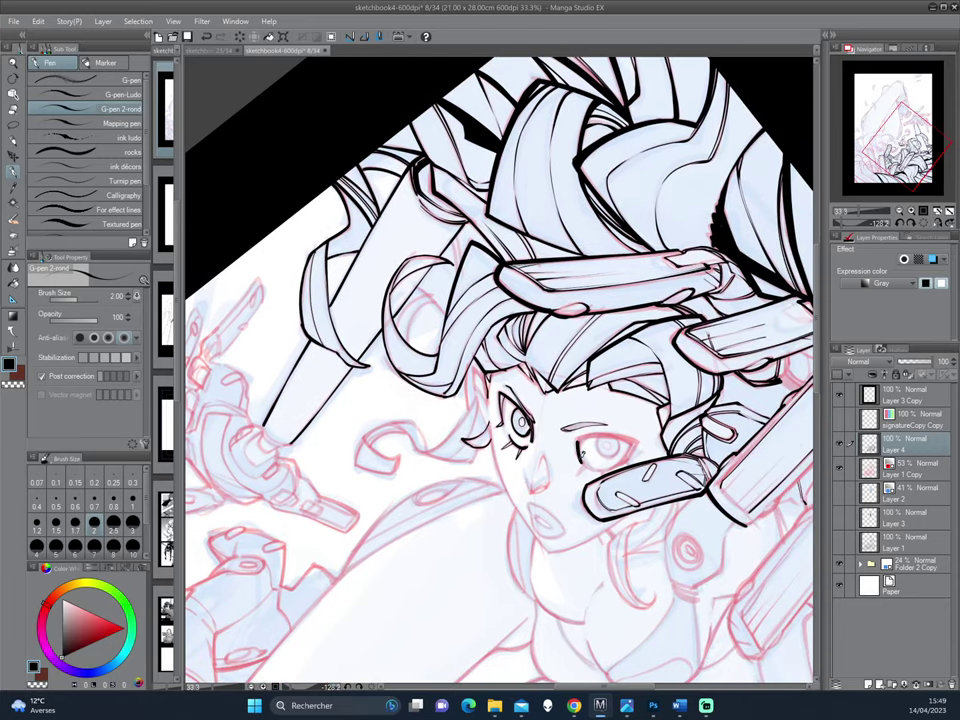
pyautogui.moveTo(434, 346)
pyautogui.mouseDown()
pyautogui.moveTo(700, 343)
pyautogui.moveTo(690, 420)
pyautogui.mouseUp()
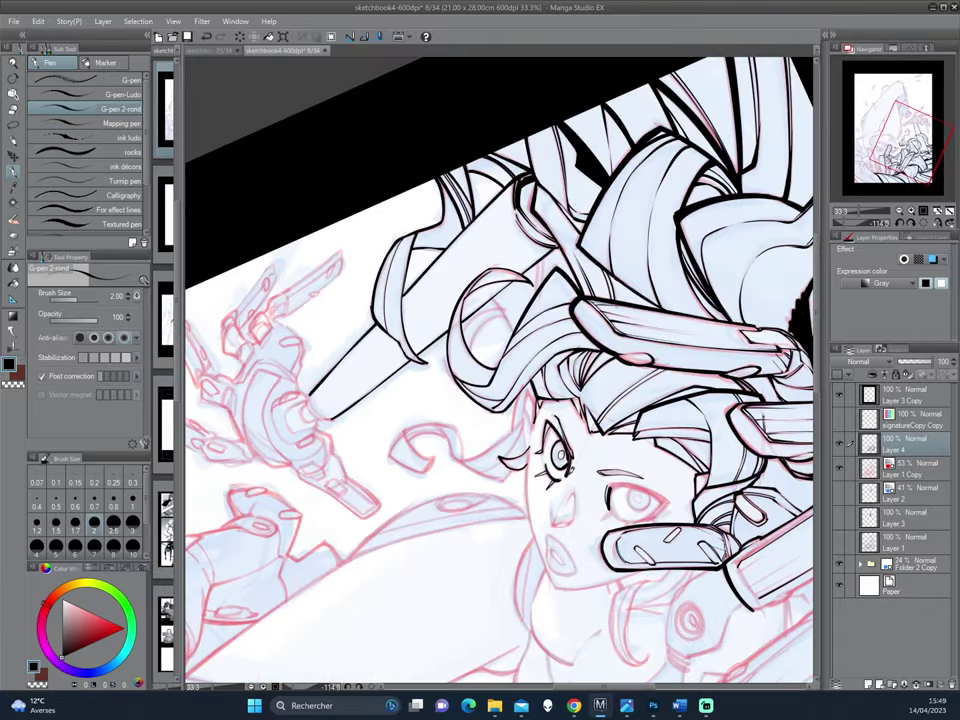
pyautogui.moveTo(474, 348); pyautogui.dragTo(440, 420)
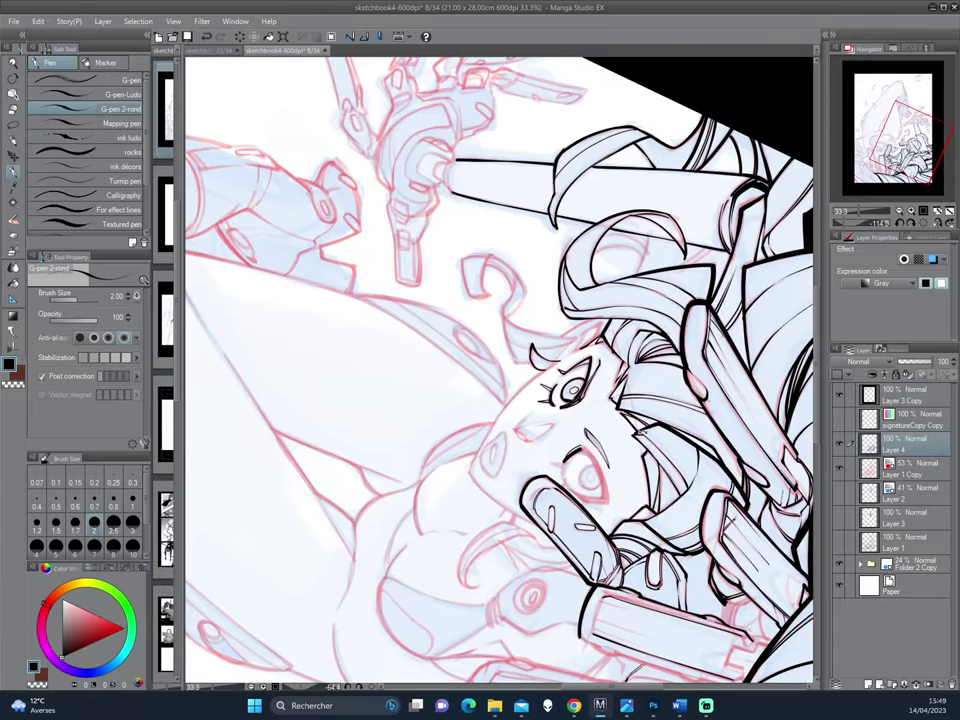
# Step: Ink the right eye's upper lid beside the slotted finger plate, then switch to transparent colour
pyautogui.moveTo(441, 333); pyautogui.dragTo(441, 333)
pyautogui.moveTo(588, 468)
pyautogui.mouseDown()
pyautogui.moveTo(578, 510)
pyautogui.moveTo(592, 514)
pyautogui.mouseUp()
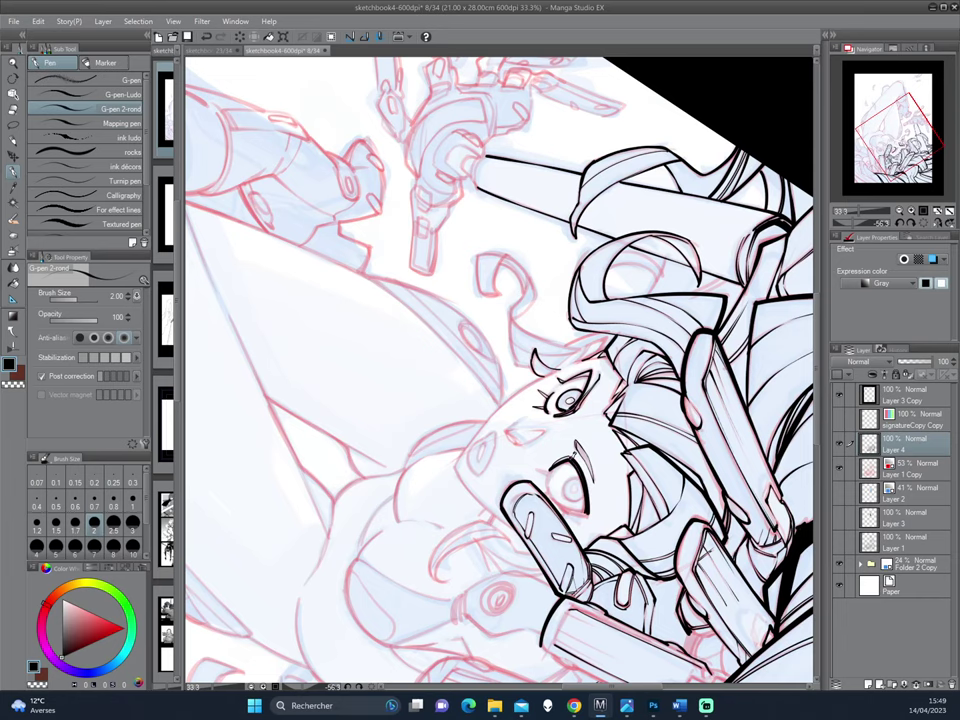
pyautogui.moveTo(450, 374); pyautogui.dragTo(432, 342)
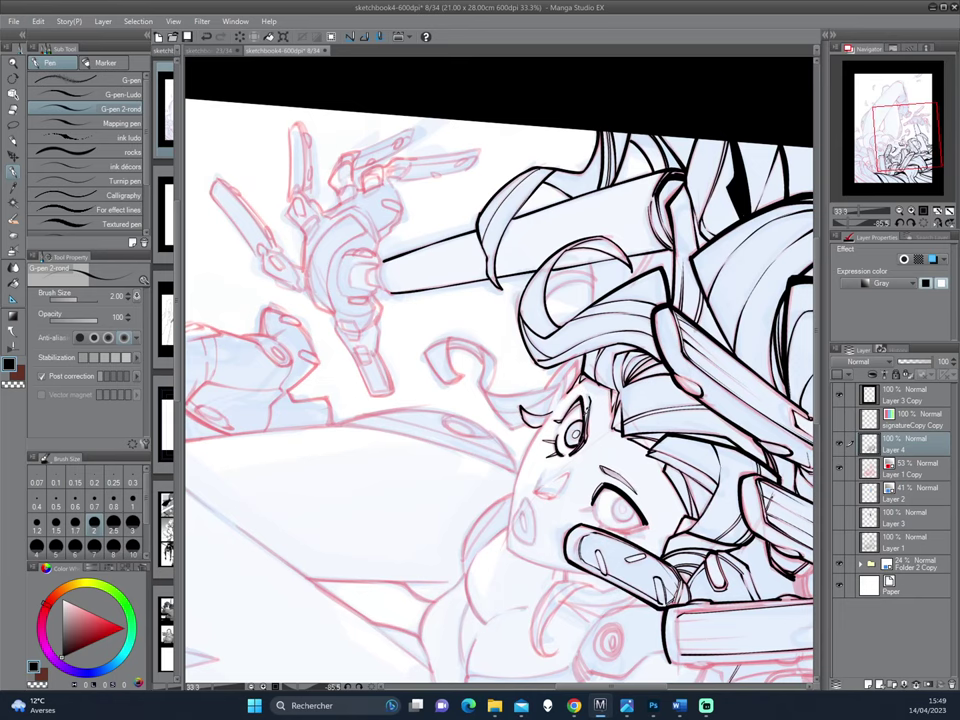
pyautogui.moveTo(444, 337); pyautogui.dragTo(430, 282)
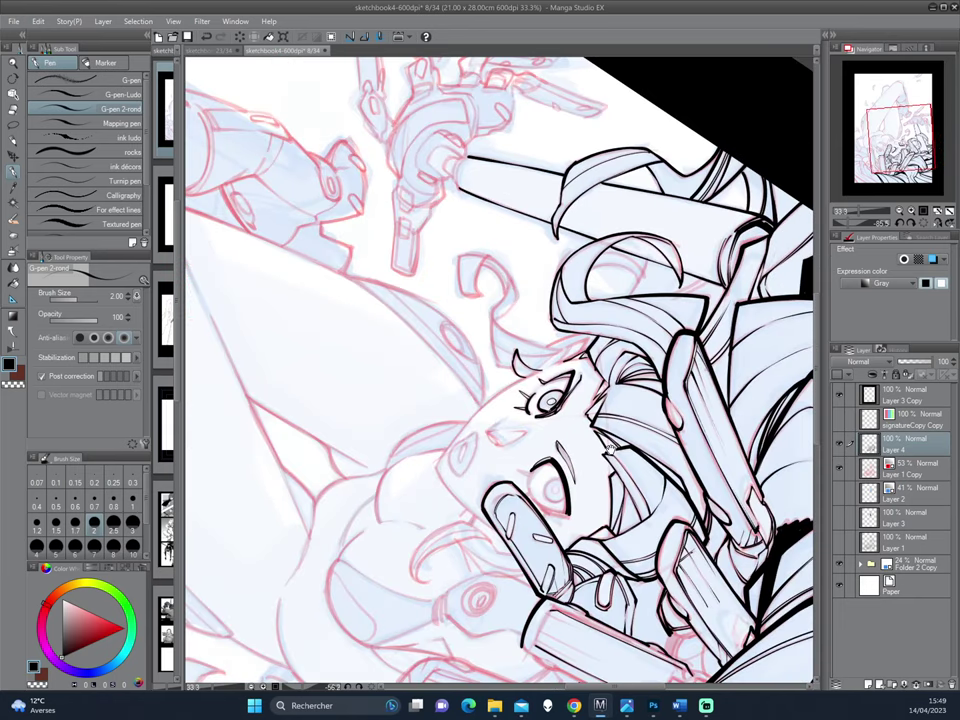
pyautogui.moveTo(423, 342)
pyautogui.mouseDown()
pyautogui.moveTo(396, 358)
pyautogui.moveTo(410, 418)
pyautogui.mouseUp()
pyautogui.moveTo(440, 320); pyautogui.dragTo(444, 312)
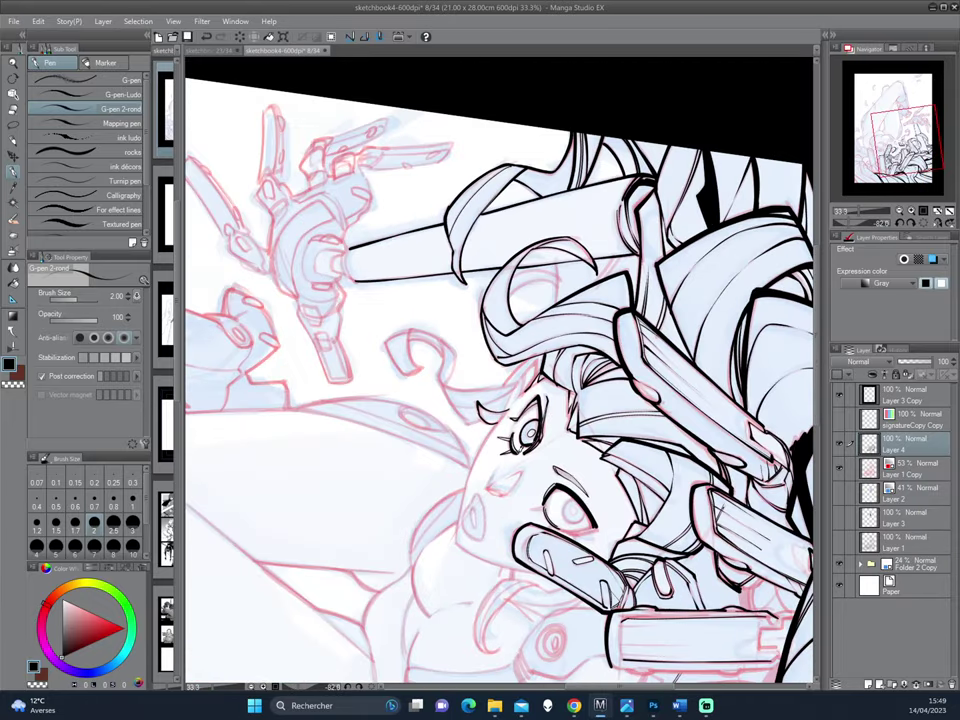
pyautogui.moveTo(389, 333); pyautogui.dragTo(412, 340)
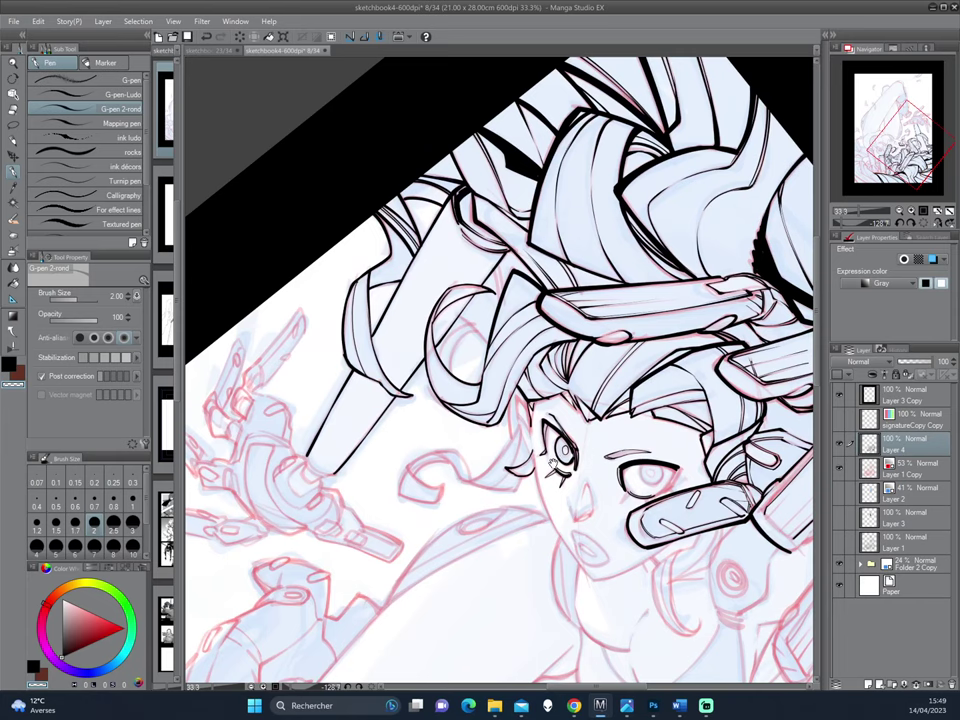
pyautogui.moveTo(490, 332); pyautogui.dragTo(500, 340)
pyautogui.moveTo(571, 555); pyautogui.dragTo(583, 419)
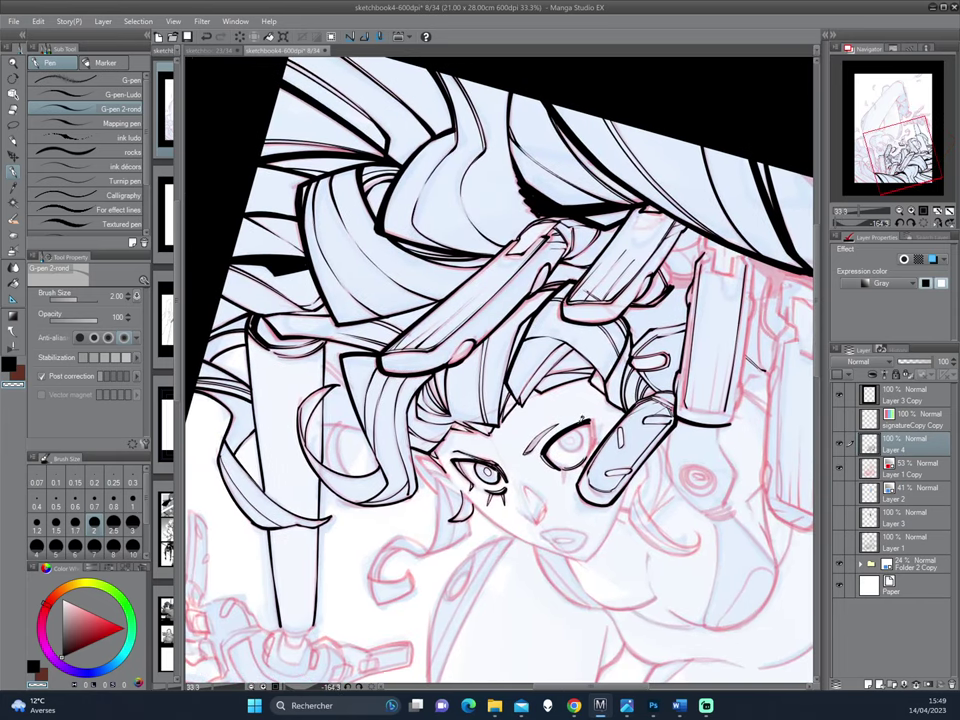
pyautogui.press('c')
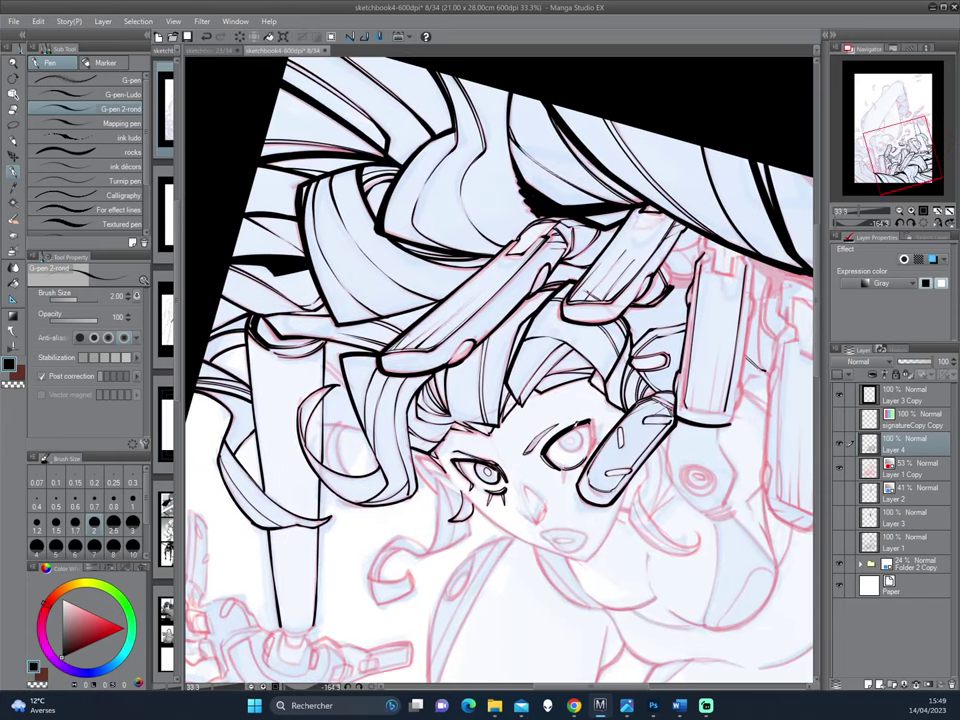
pyautogui.moveTo(451, 313); pyautogui.dragTo(430, 333)
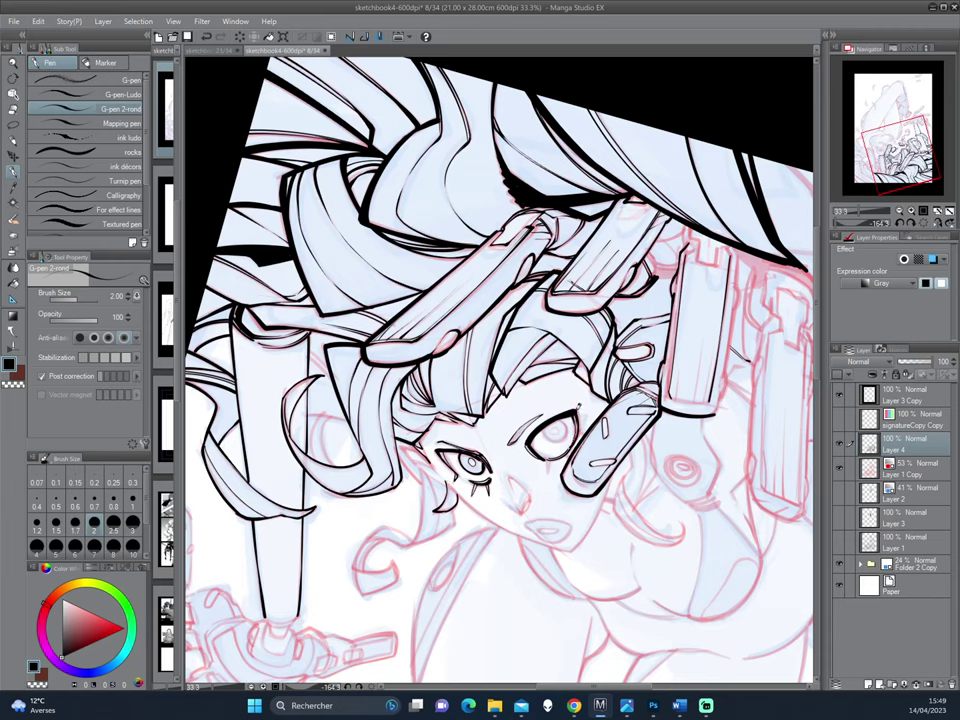
# Step: Rotate the canvas with the - and ^ shortcuts and eyedropper-sample the ink colour from the artwork
pyautogui.press('-')
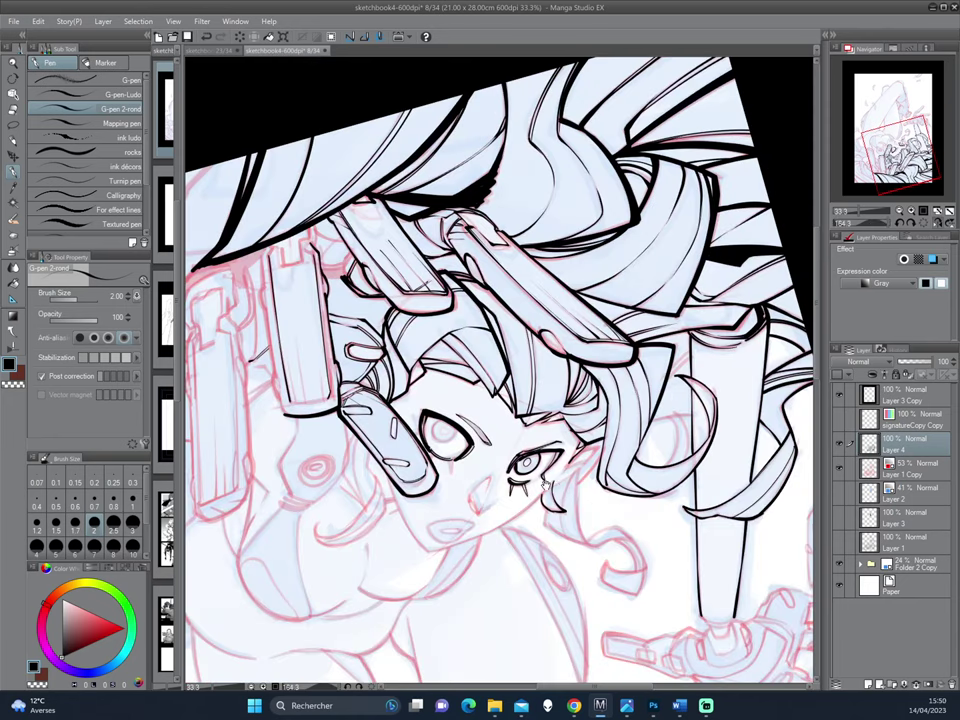
pyautogui.press('-')
pyautogui.press('-')
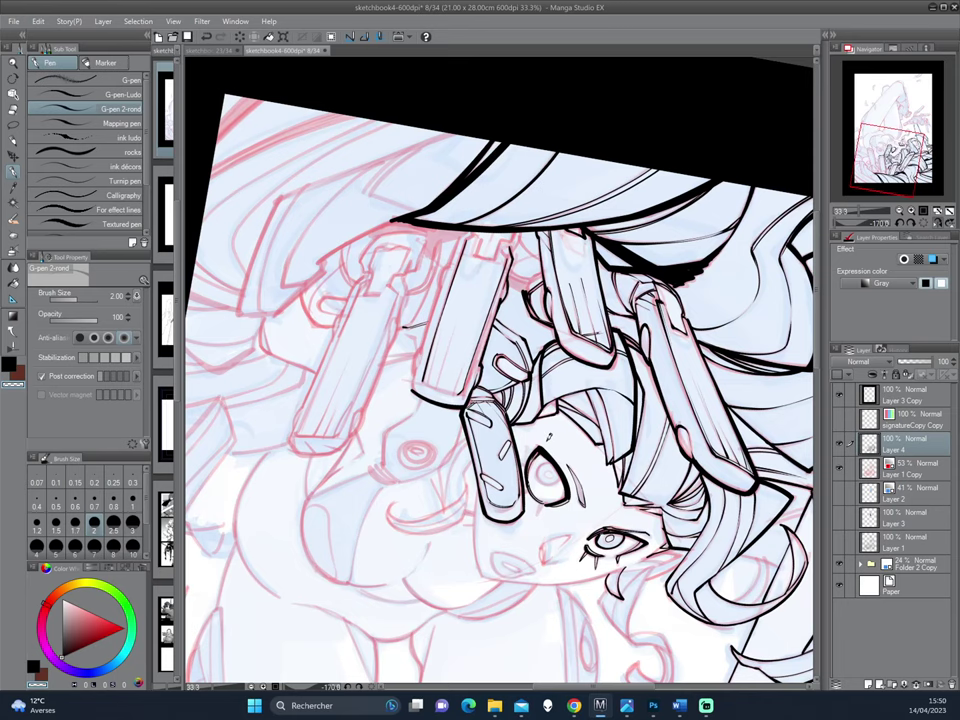
pyautogui.press('-')
pyautogui.press('-')
pyautogui.press('-')
pyautogui.press('-')
pyautogui.press('-')
pyautogui.press('-')
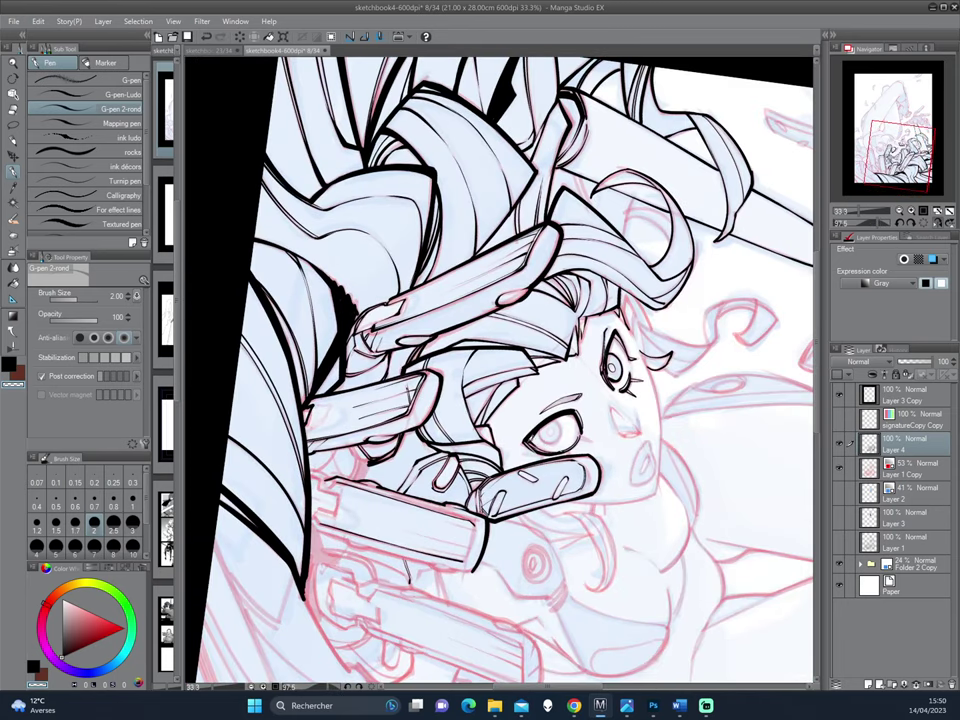
pyautogui.press('^')
pyautogui.press('^')
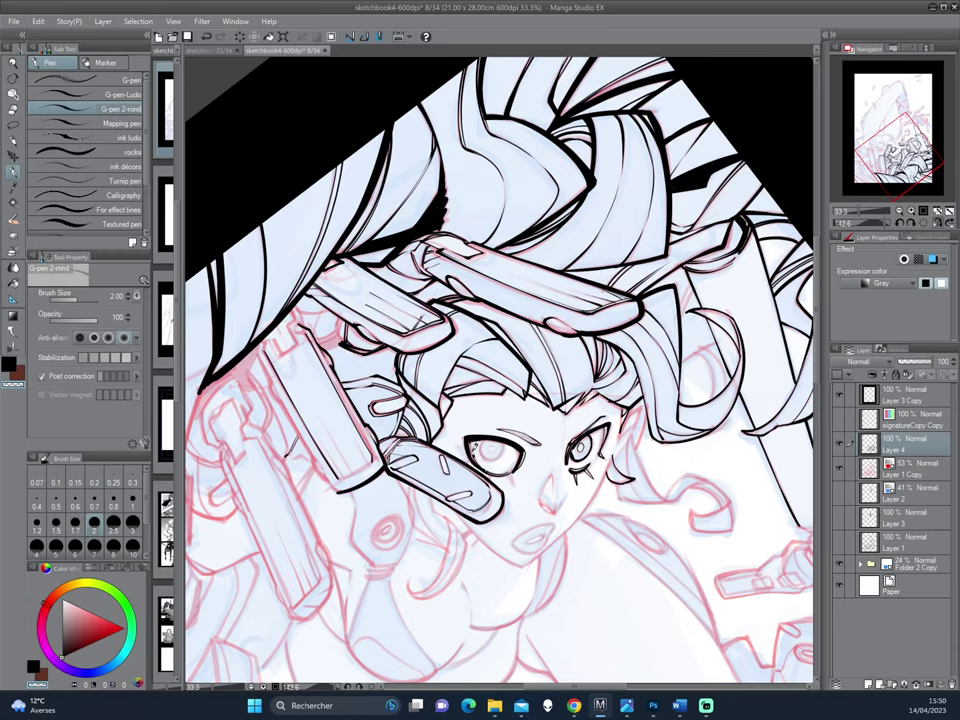
pyautogui.keyDown('alt'); pyautogui.click(478, 438); pyautogui.keyUp('alt')
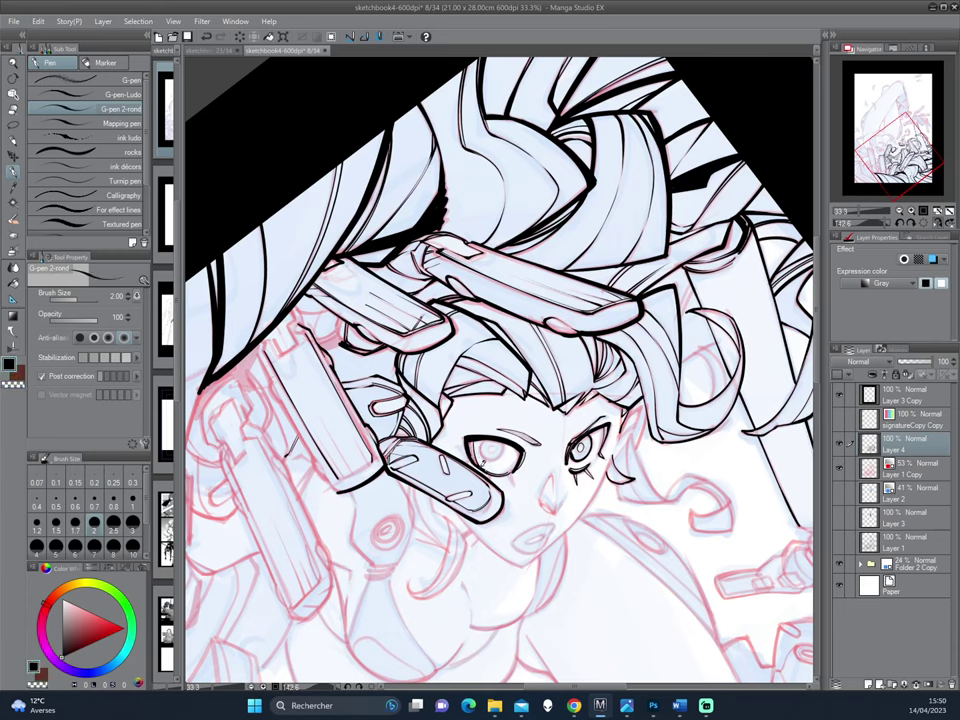
pyautogui.moveTo(480, 460); pyautogui.dragTo(430, 520)
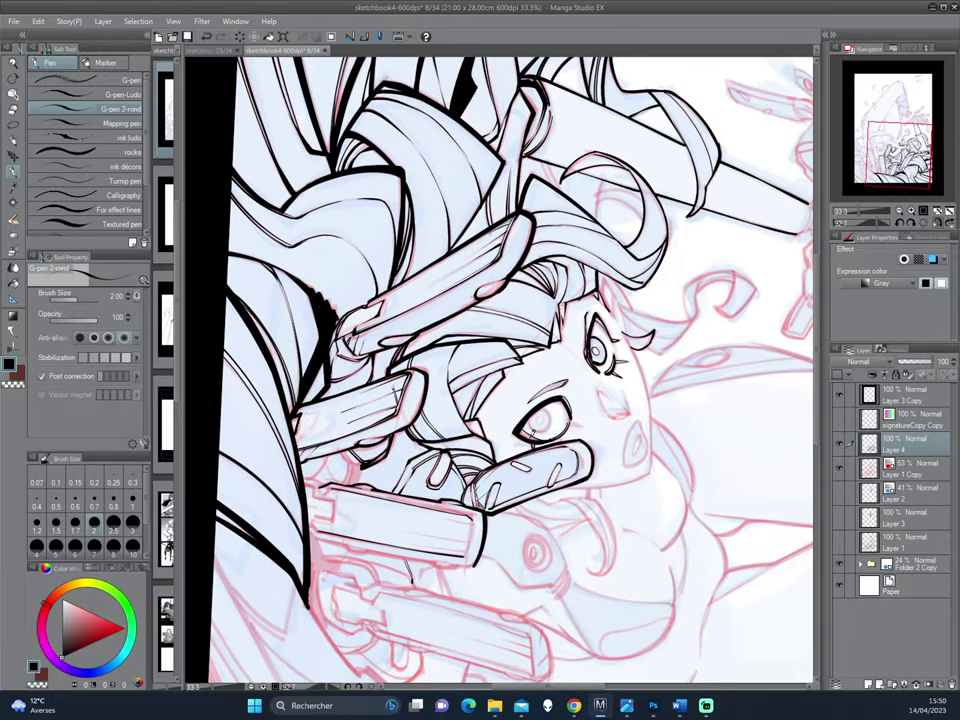
pyautogui.moveTo(419, 330); pyautogui.dragTo(455, 292)
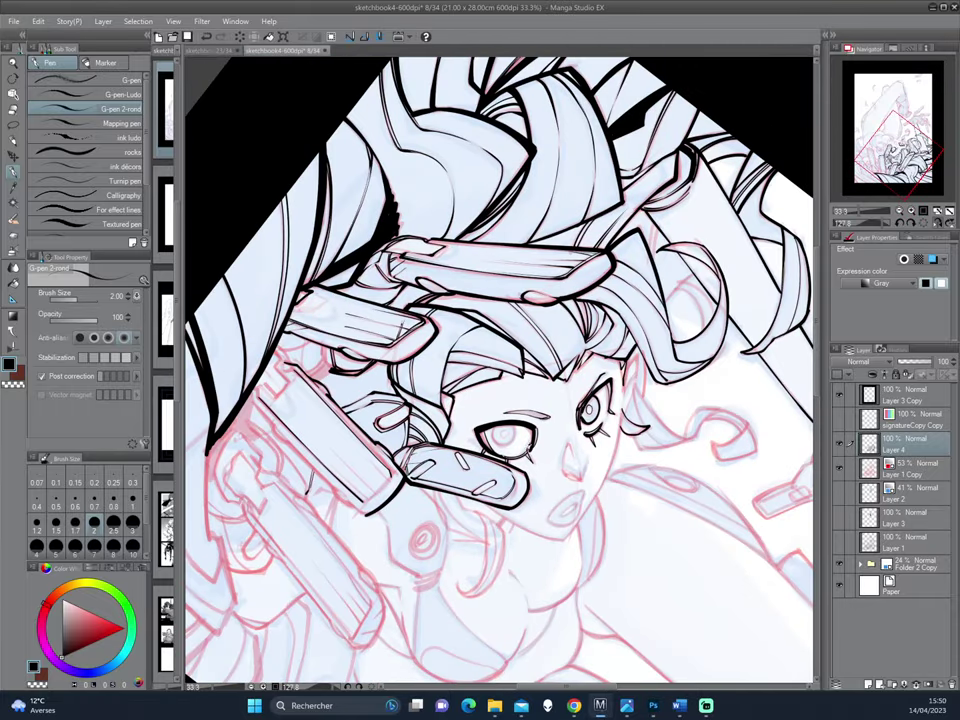
pyautogui.press('^')
pyautogui.press('^')
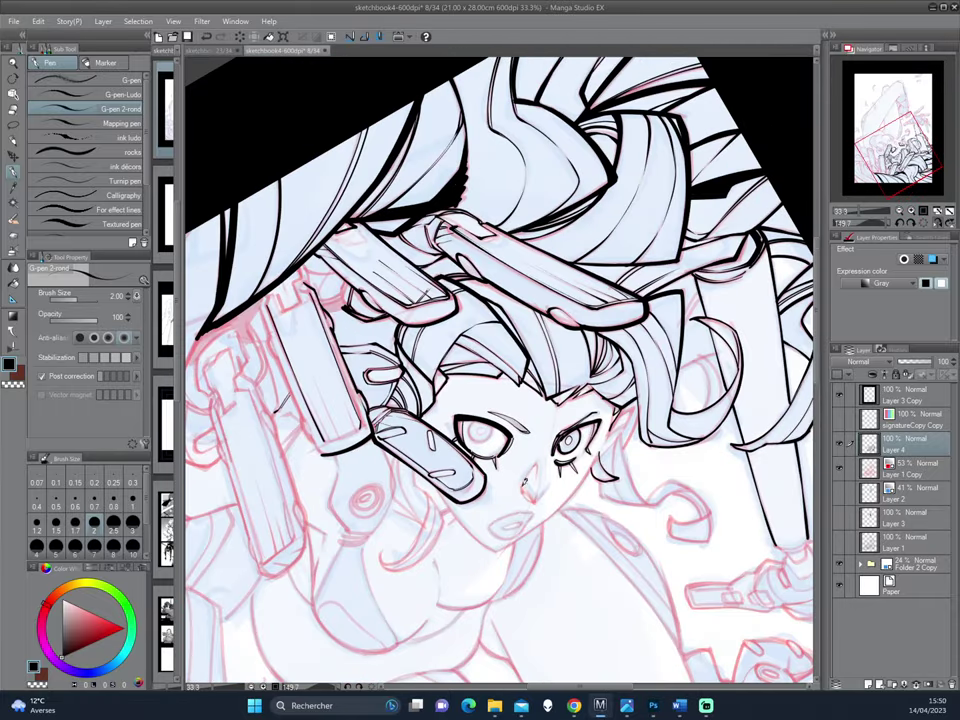
pyautogui.press('-')
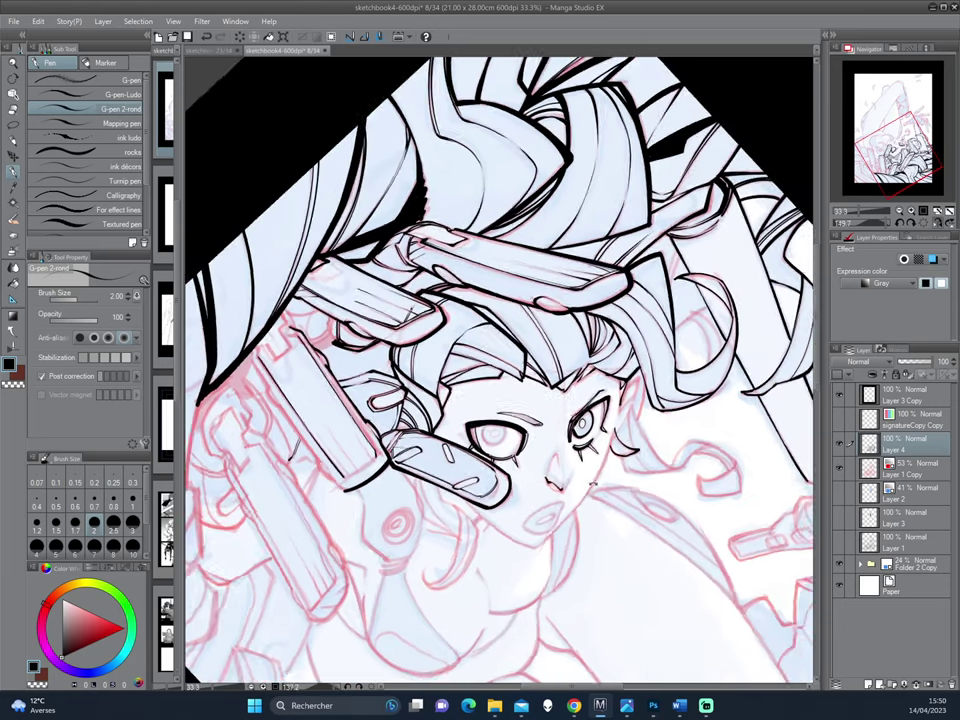
pyautogui.press('-')
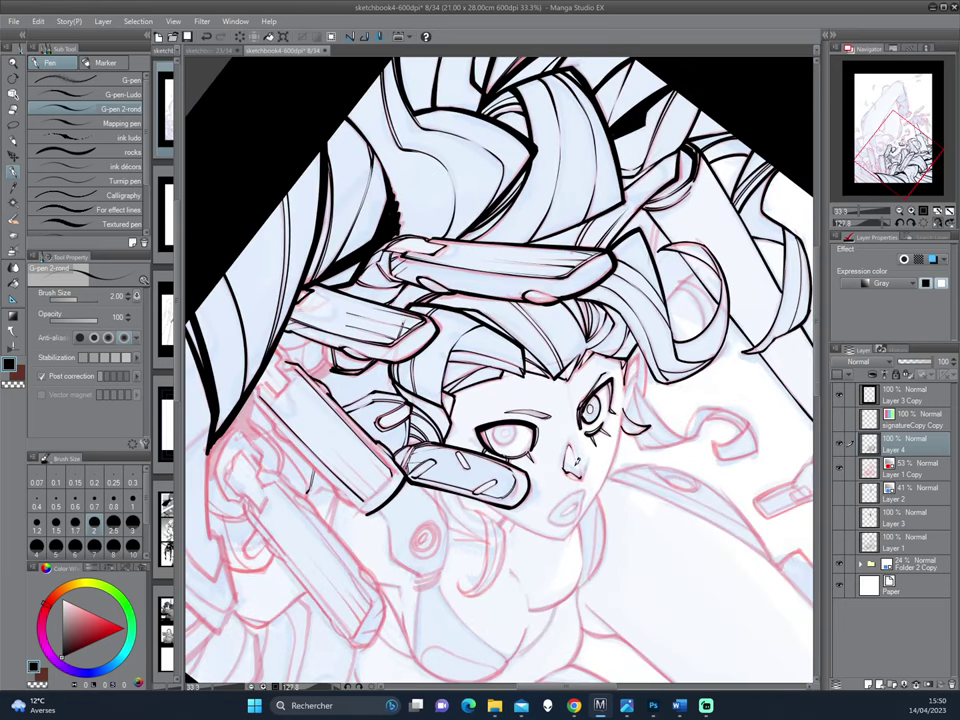
pyautogui.moveTo(579, 452)
pyautogui.mouseDown()
pyautogui.moveTo(621, 493)
pyautogui.moveTo(592, 400)
pyautogui.mouseUp()
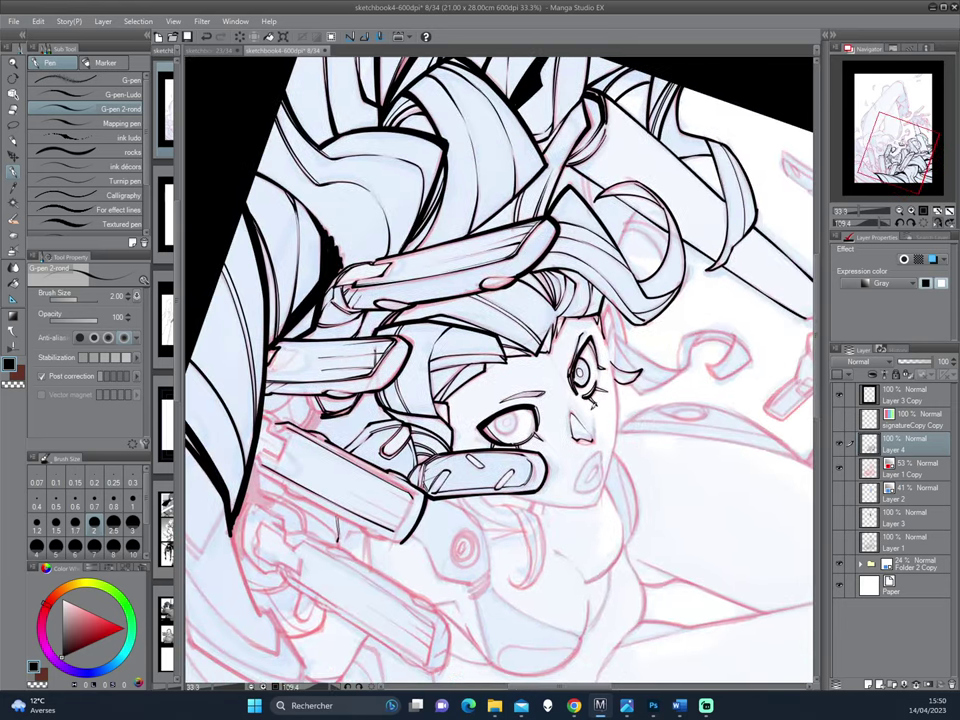
pyautogui.moveTo(446, 322)
pyautogui.mouseDown()
pyautogui.moveTo(402, 322)
pyautogui.moveTo(357, 540)
pyautogui.mouseUp()
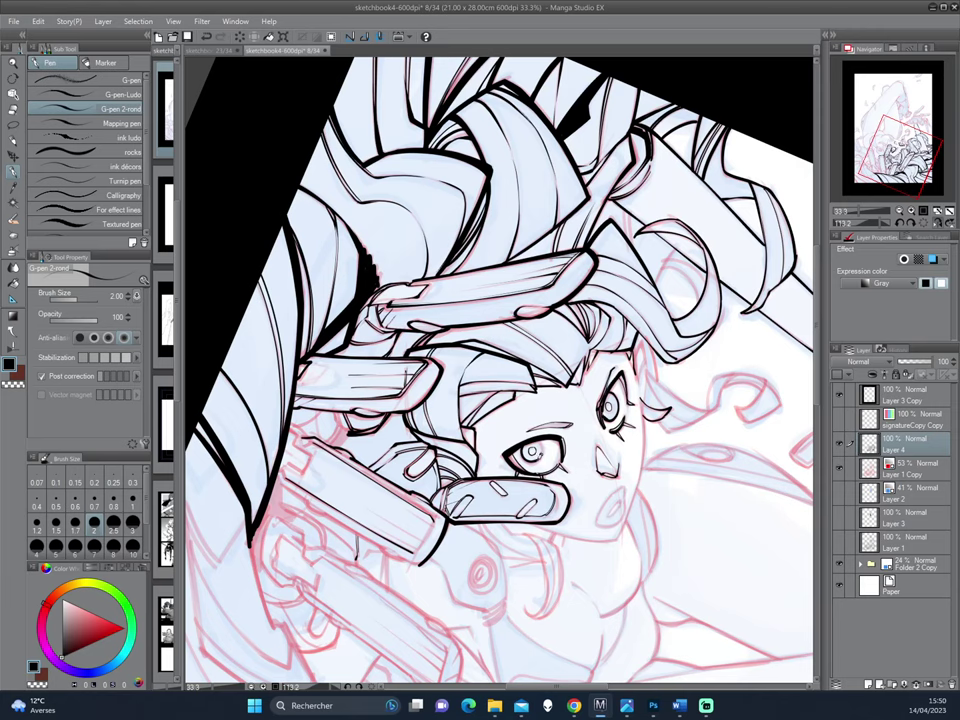
# Step: Rotate the canvas around the face toward the chin, switching to transparent colour
pyautogui.moveTo(669, 457); pyautogui.dragTo(571, 336)
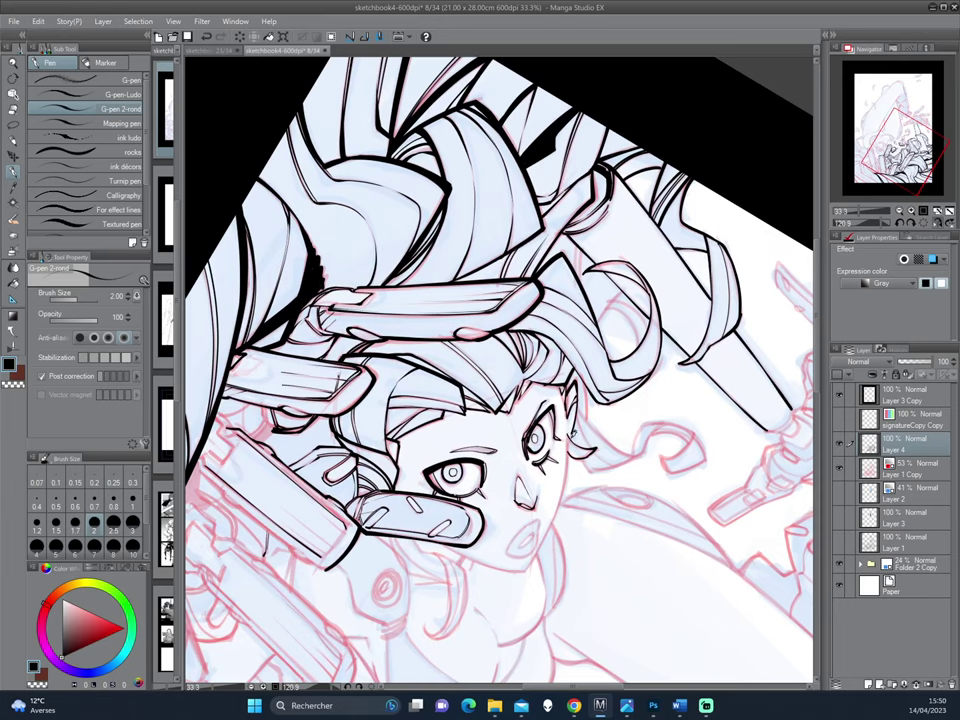
pyautogui.moveTo(593, 498)
pyautogui.mouseDown()
pyautogui.moveTo(633, 483)
pyautogui.moveTo(567, 430)
pyautogui.moveTo(566, 488)
pyautogui.moveTo(571, 473)
pyautogui.mouseUp()
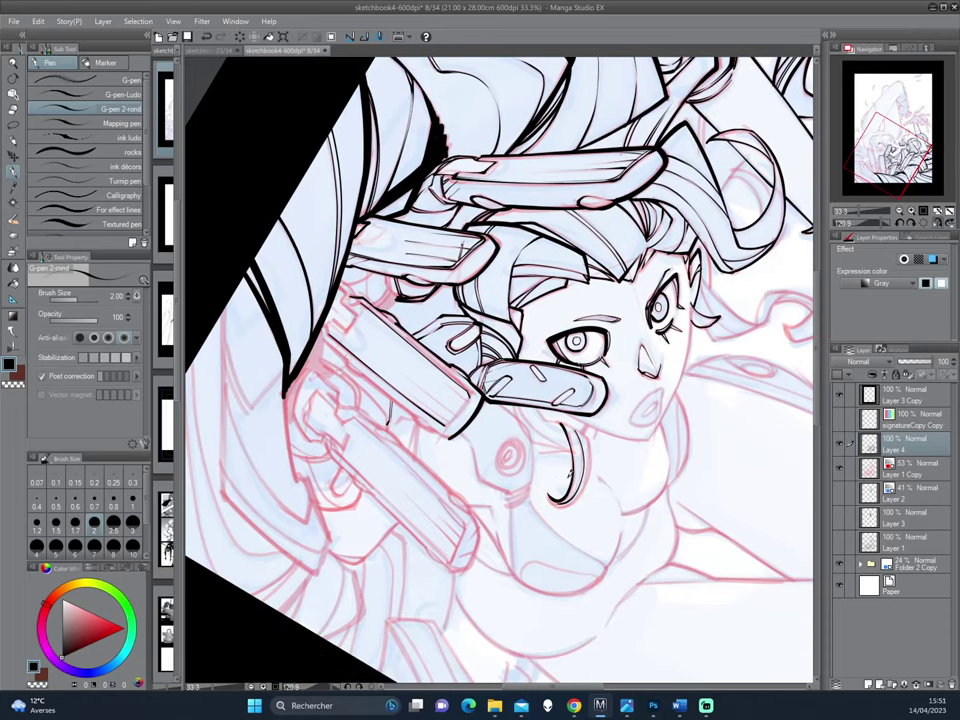
pyautogui.moveTo(422, 372)
pyautogui.mouseDown()
pyautogui.moveTo(614, 458)
pyautogui.moveTo(622, 471)
pyautogui.mouseUp()
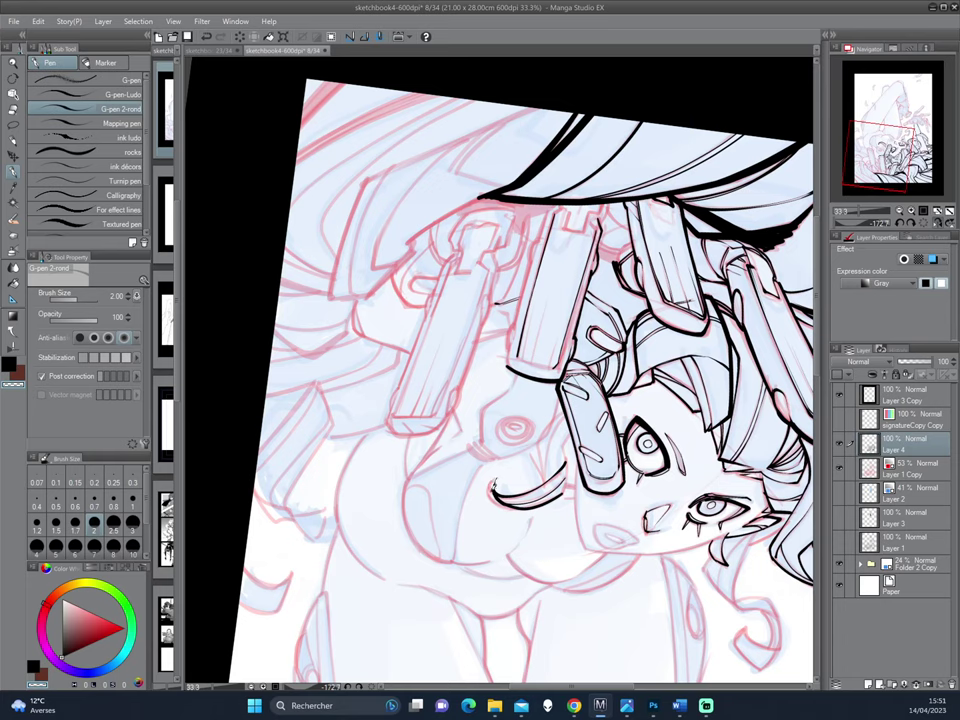
pyautogui.press('c')
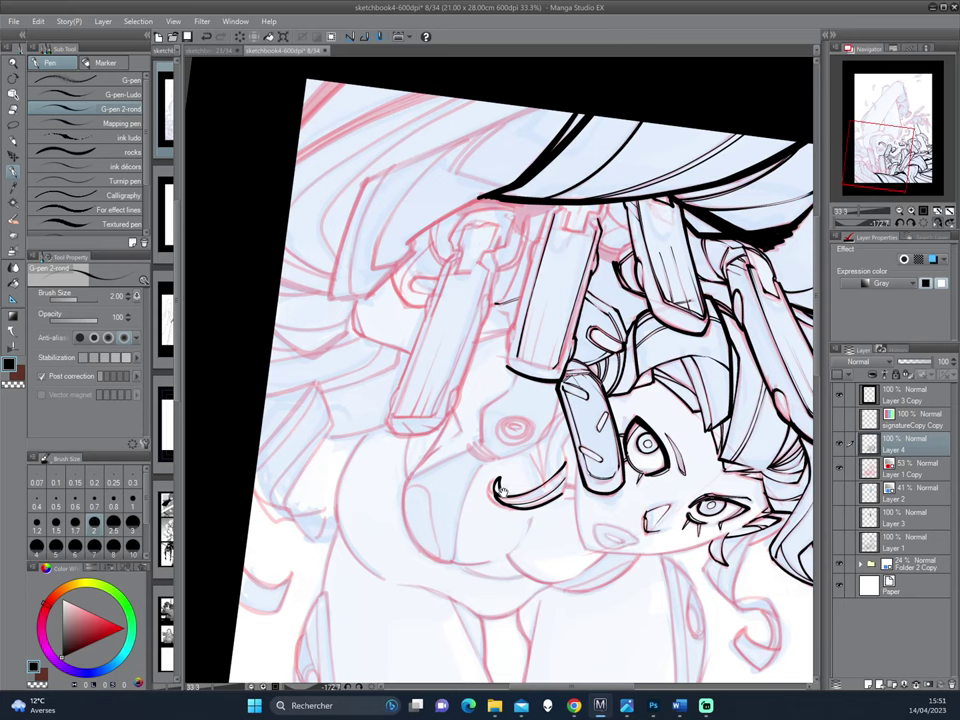
pyautogui.moveTo(380, 368); pyautogui.dragTo(557, 430)
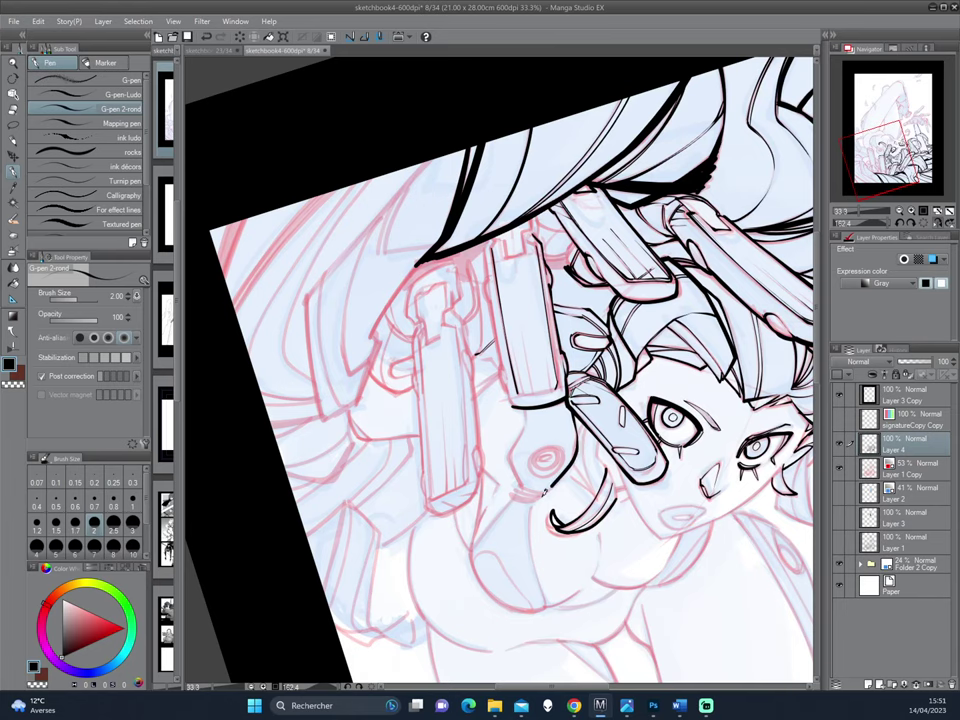
pyautogui.moveTo(443, 405)
pyautogui.mouseDown()
pyautogui.moveTo(723, 353)
pyautogui.moveTo(640, 480)
pyautogui.moveTo(601, 451)
pyautogui.mouseUp()
pyautogui.scroll(2, 640, 489)
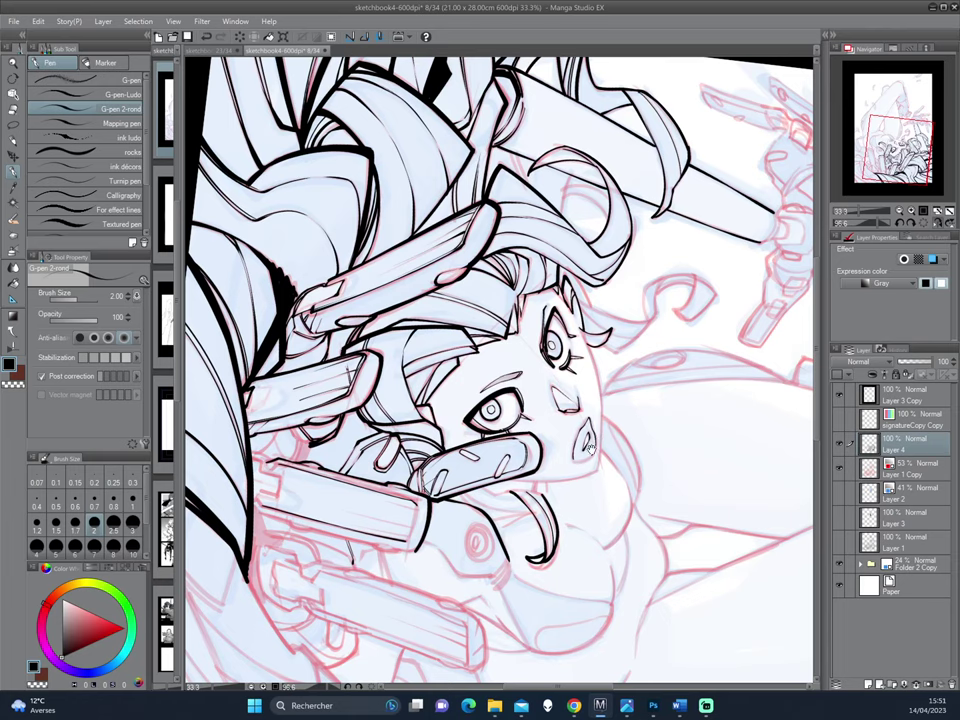
pyautogui.moveTo(444, 337)
pyautogui.mouseDown()
pyautogui.moveTo(635, 497)
pyautogui.moveTo(392, 349)
pyautogui.mouseUp()
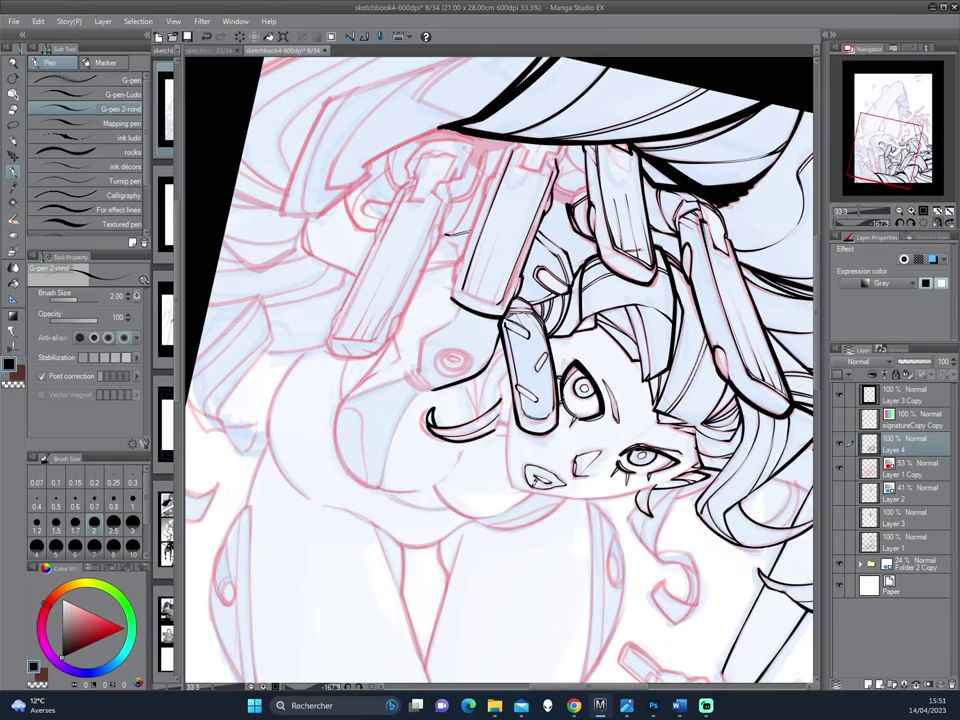
# Step: Bring the face upright, toggle ink and transparent colours, and mirror the view to check
pyautogui.press('c')
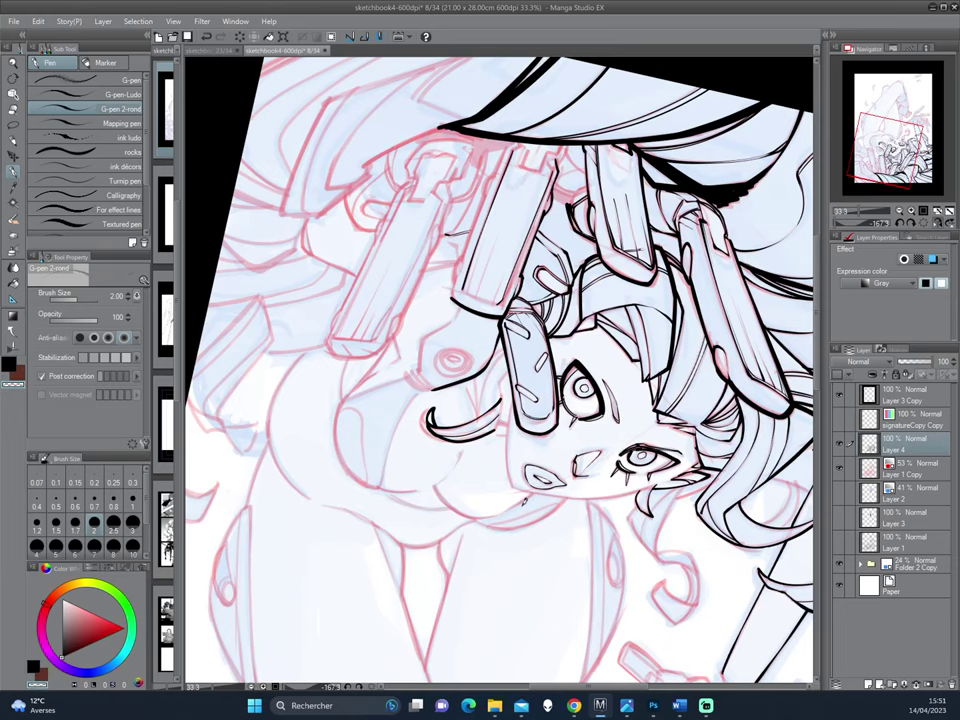
pyautogui.moveTo(521, 502); pyautogui.dragTo(411, 330)
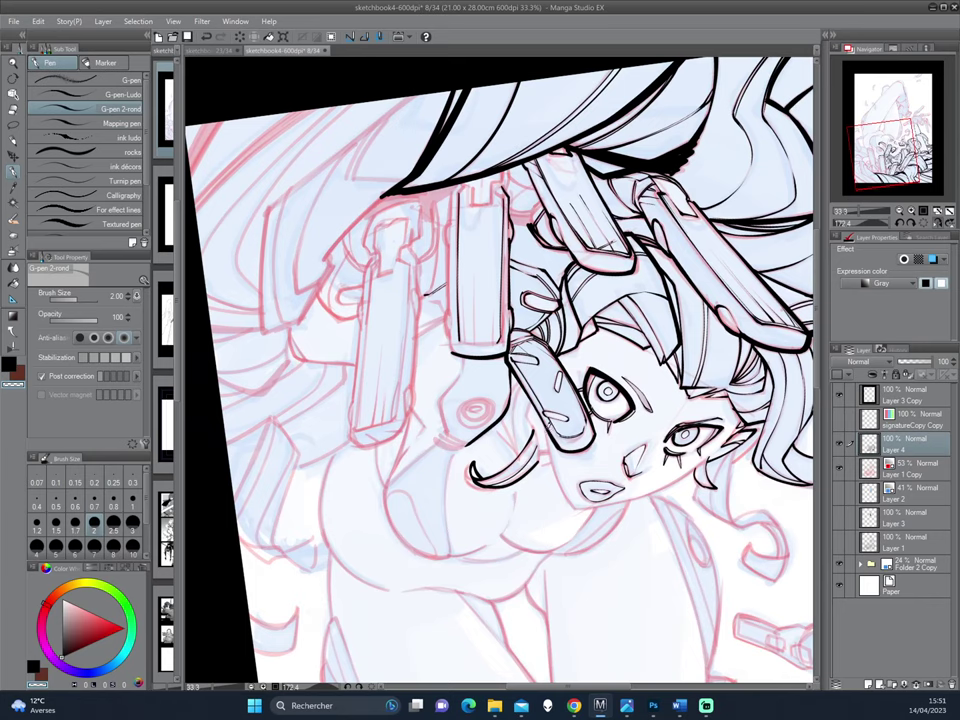
pyautogui.press('c')
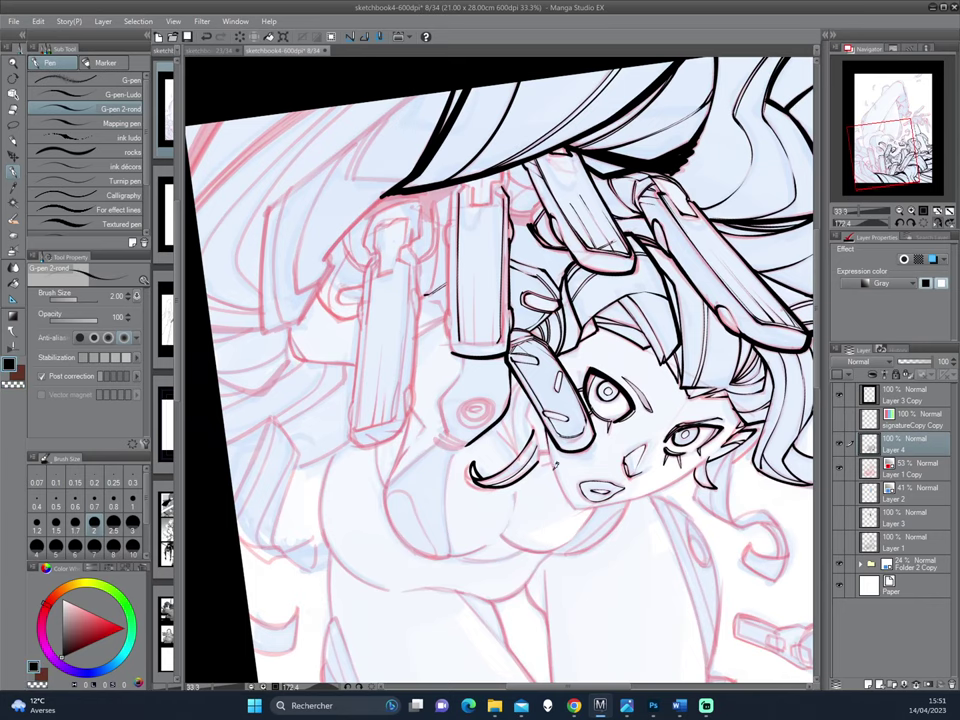
pyautogui.moveTo(434, 394)
pyautogui.mouseDown()
pyautogui.moveTo(595, 462)
pyautogui.moveTo(664, 360)
pyautogui.mouseUp()
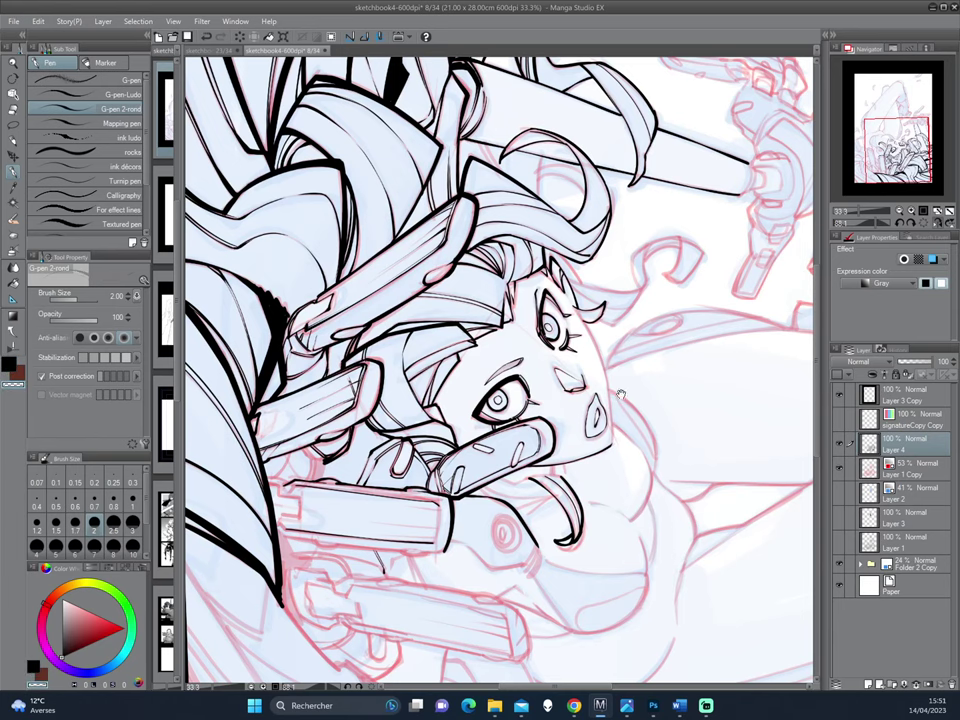
pyautogui.moveTo(619, 394); pyautogui.dragTo(444, 282)
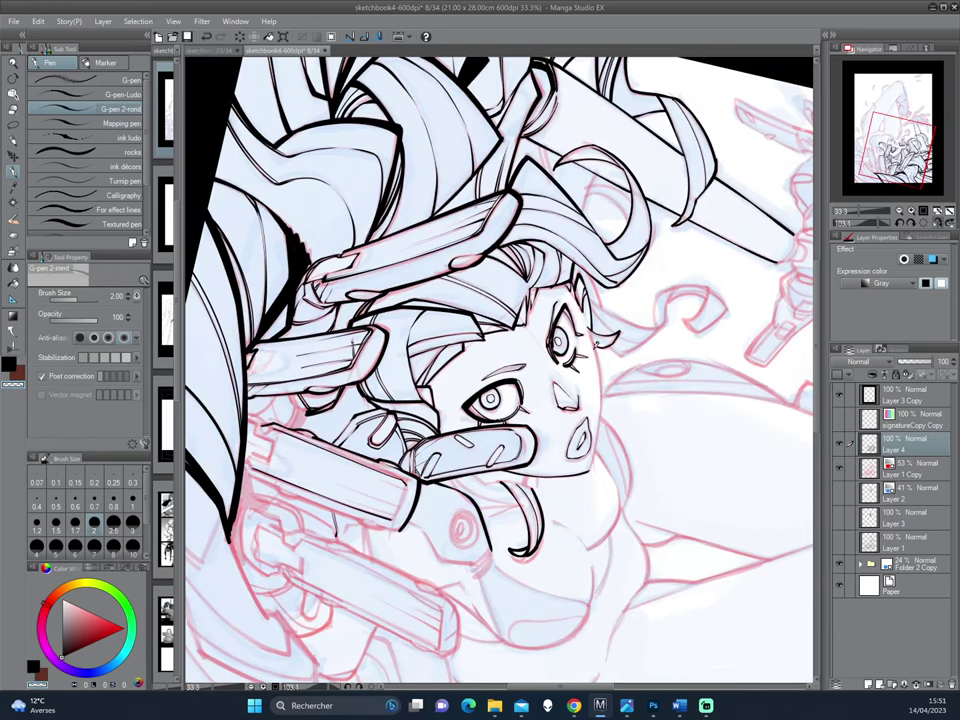
pyautogui.press('c')
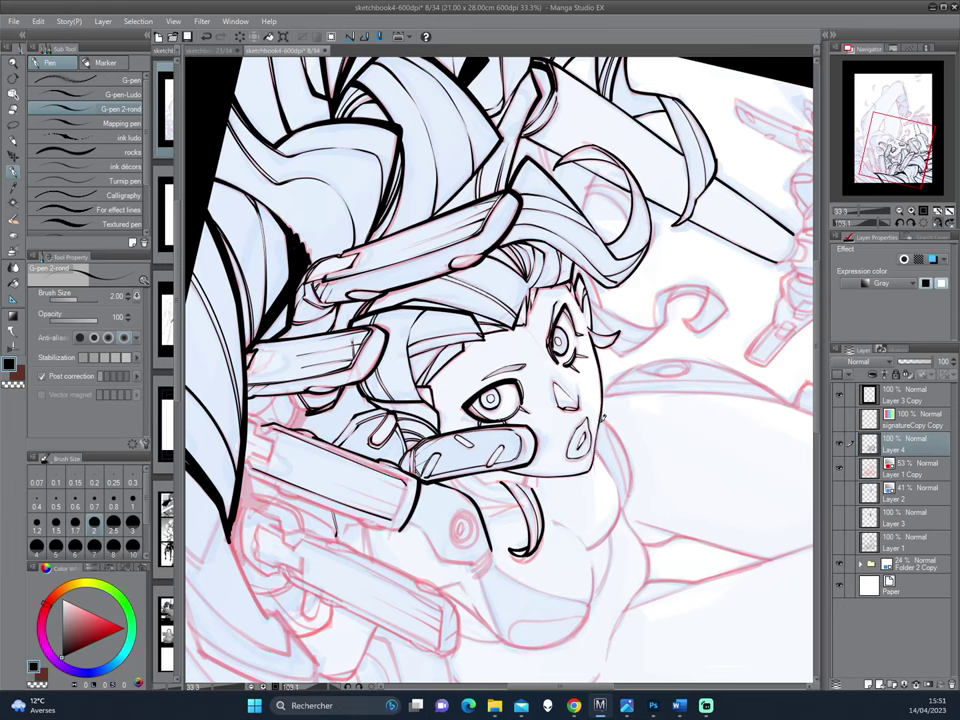
pyautogui.press('h')
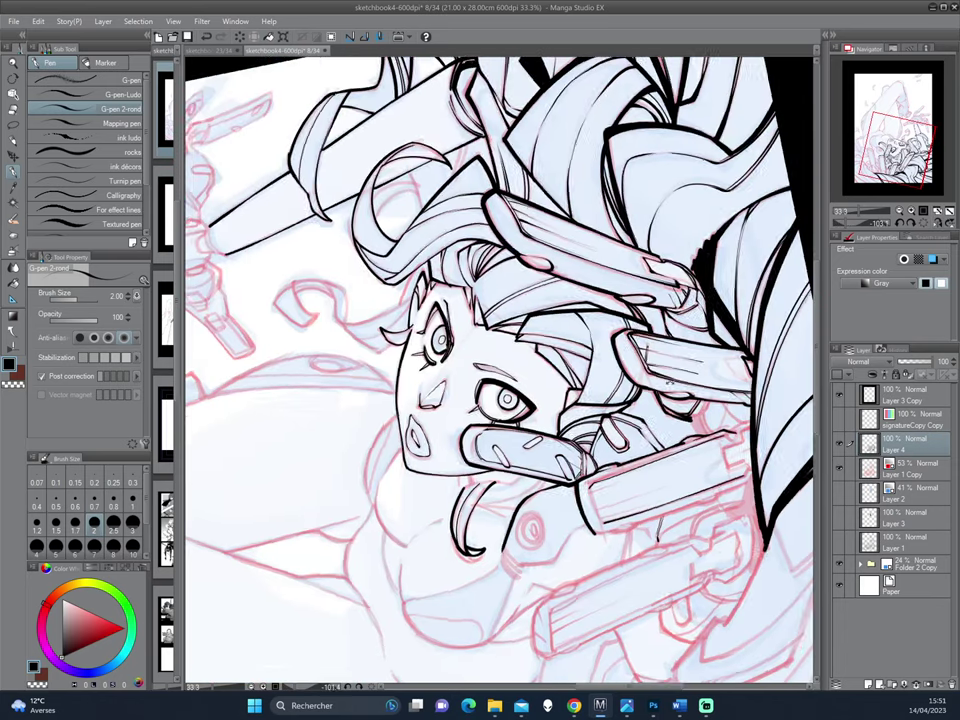
pyautogui.press('^')
pyautogui.press('^')
pyautogui.press('^')
pyautogui.press('^')
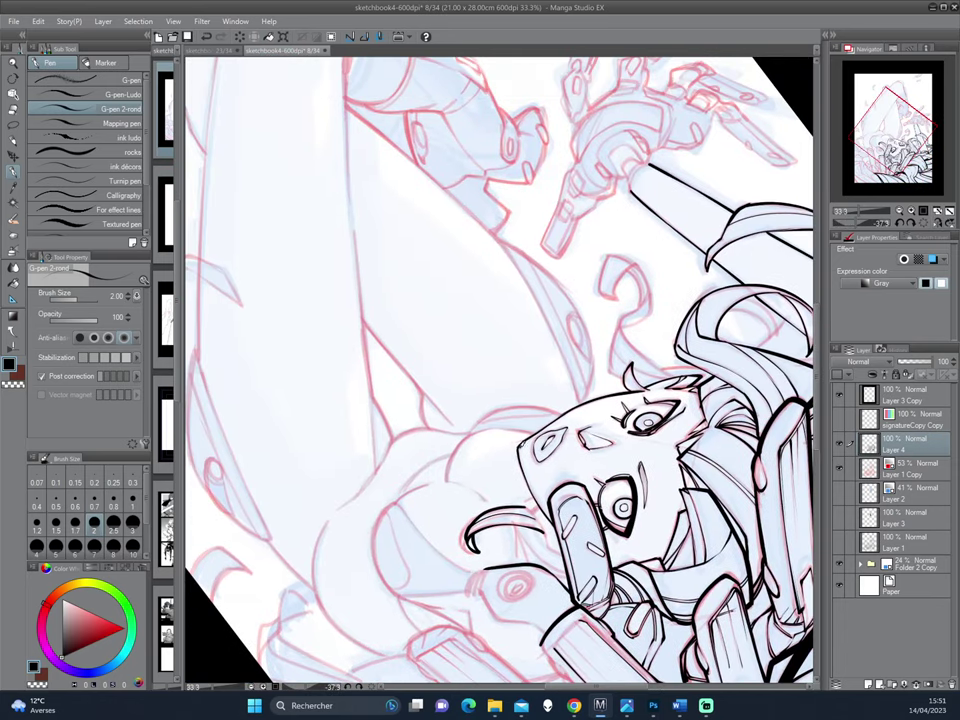
# Step: Reposition and rotate the view so the face sits higher-left above the chest
pyautogui.moveTo(543, 522); pyautogui.dragTo(566, 442)
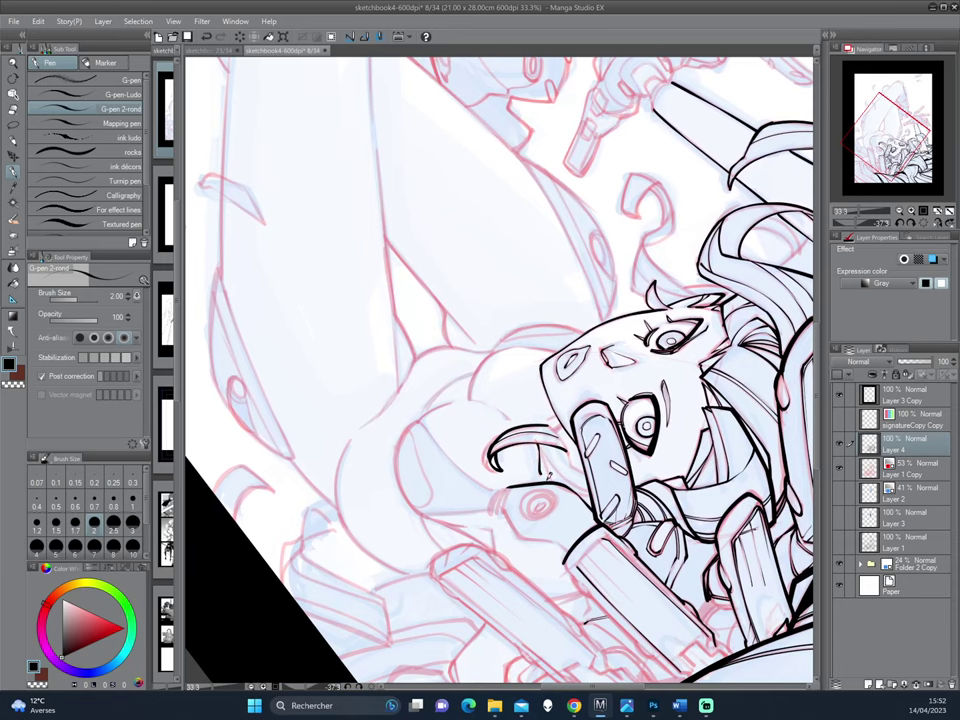
pyautogui.press('^')
pyautogui.press('^')
pyautogui.press('^')
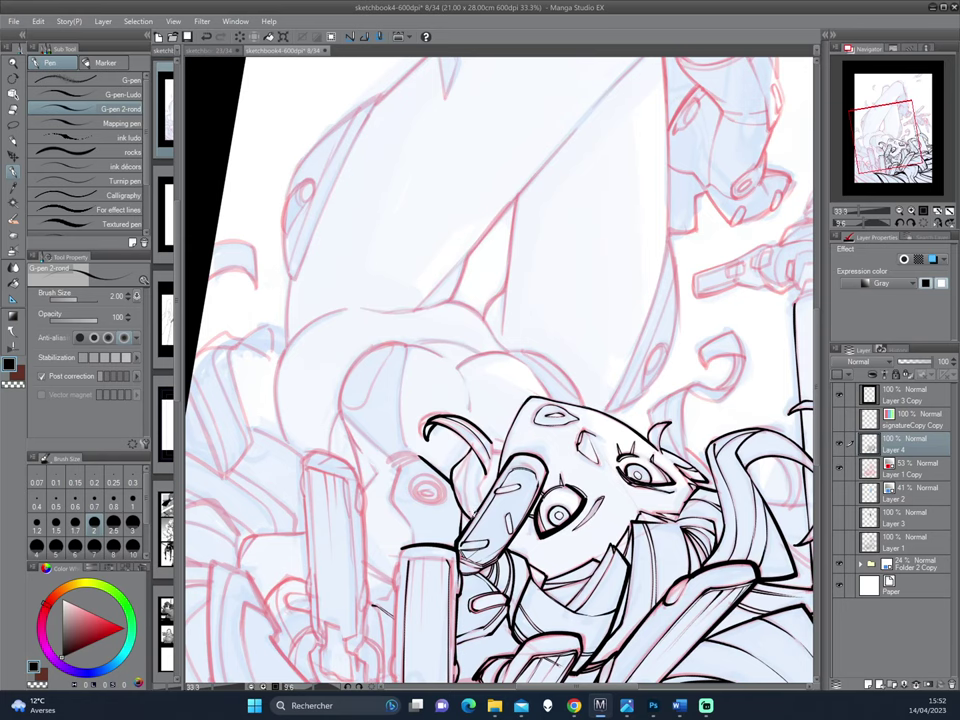
pyautogui.press('-')
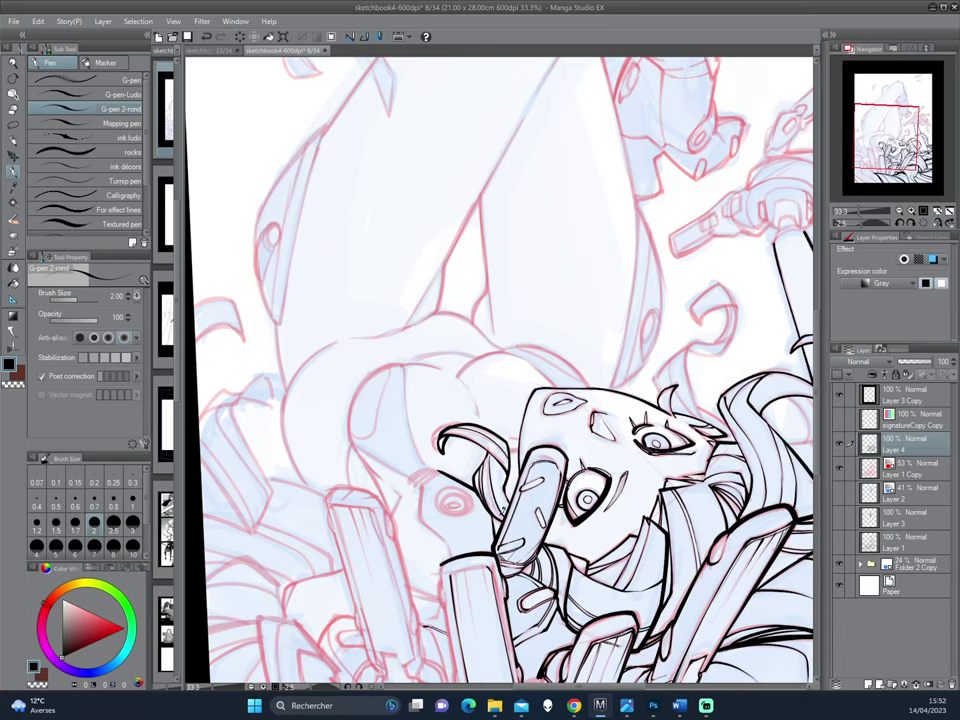
pyautogui.moveTo(616, 513)
pyautogui.mouseDown()
pyautogui.moveTo(592, 413)
pyautogui.moveTo(474, 263)
pyautogui.mouseUp()
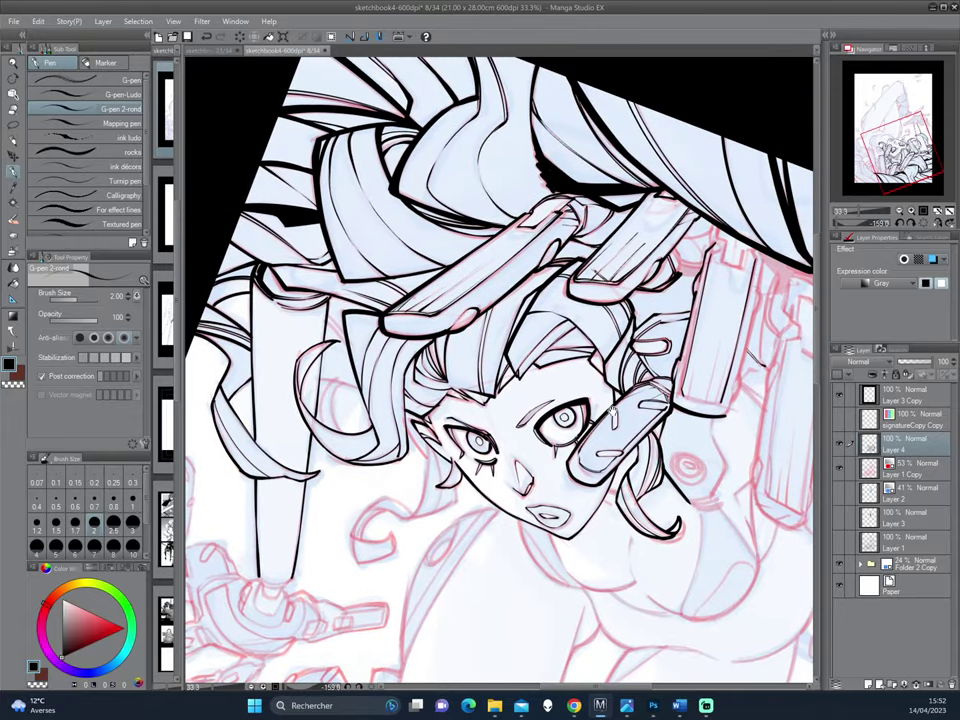
pyautogui.moveTo(612, 418); pyautogui.dragTo(549, 447)
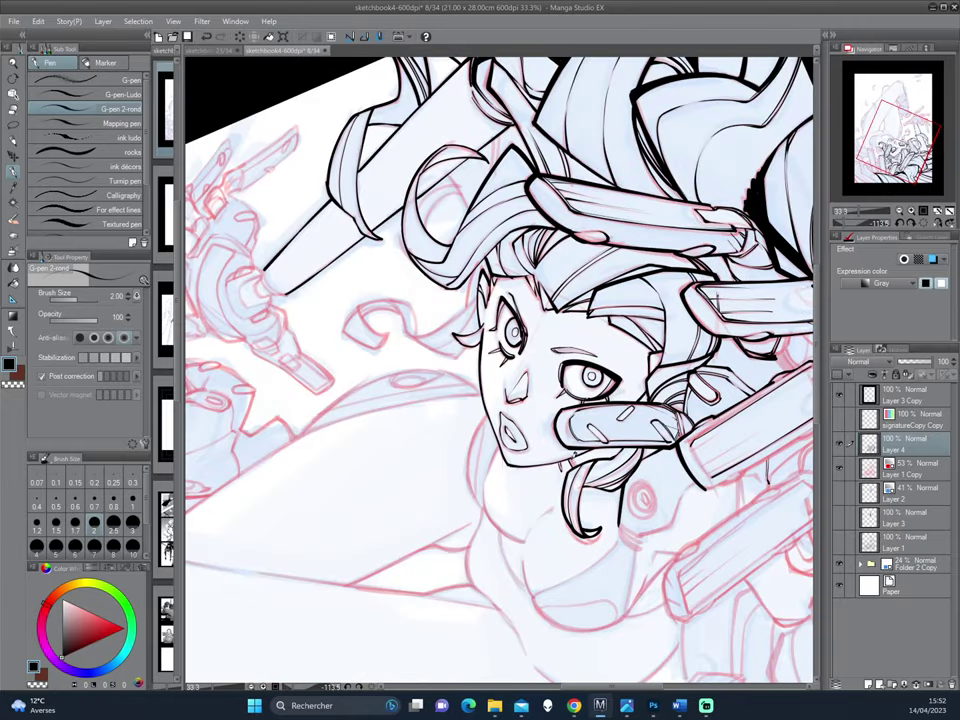
pyautogui.moveTo(430, 345); pyautogui.dragTo(630, 420)
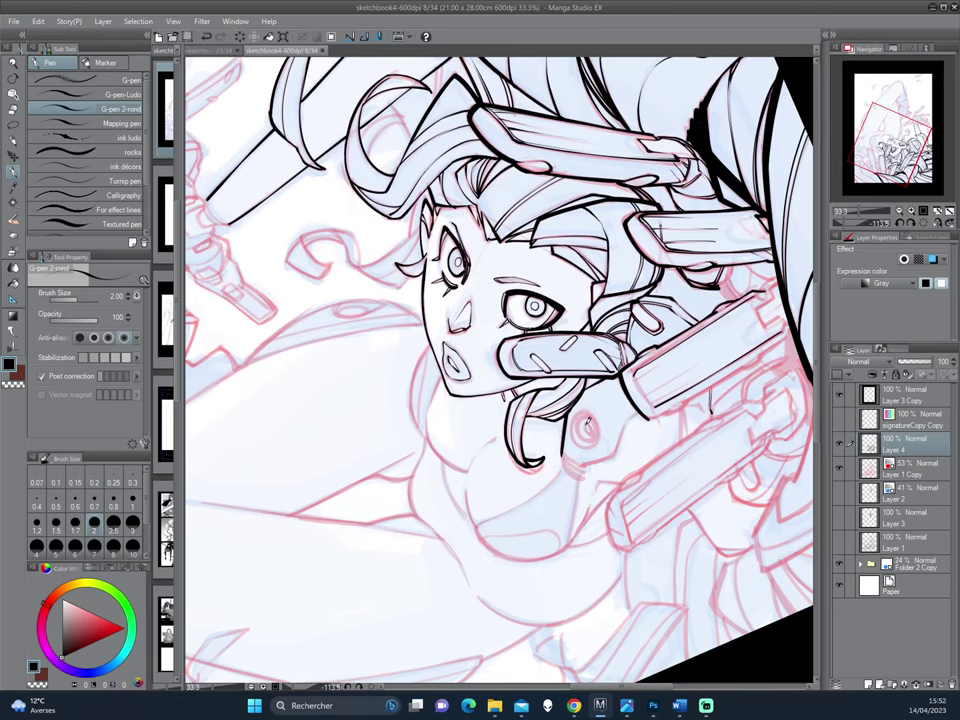
# Step: Ink the stud's outer ring and inner circle, then switch back to black ink
pyautogui.click(587, 424)
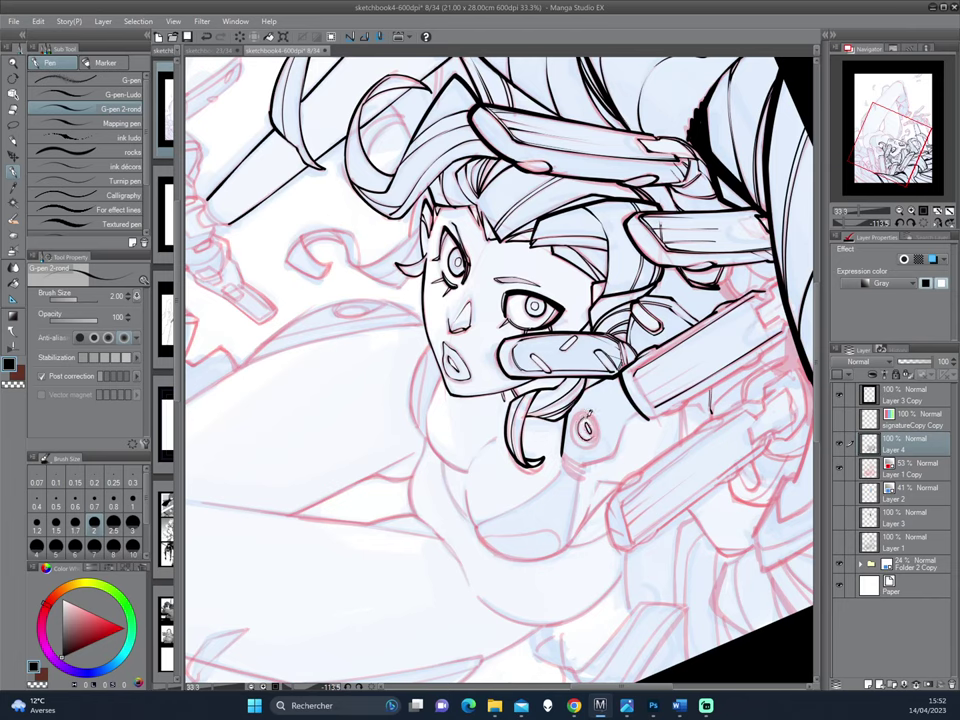
pyautogui.moveTo(597, 421); pyautogui.dragTo(593, 410)
pyautogui.moveTo(586, 422); pyautogui.dragTo(584, 425)
pyautogui.press('x')
pyautogui.moveTo(444, 332); pyautogui.dragTo(452, 338)
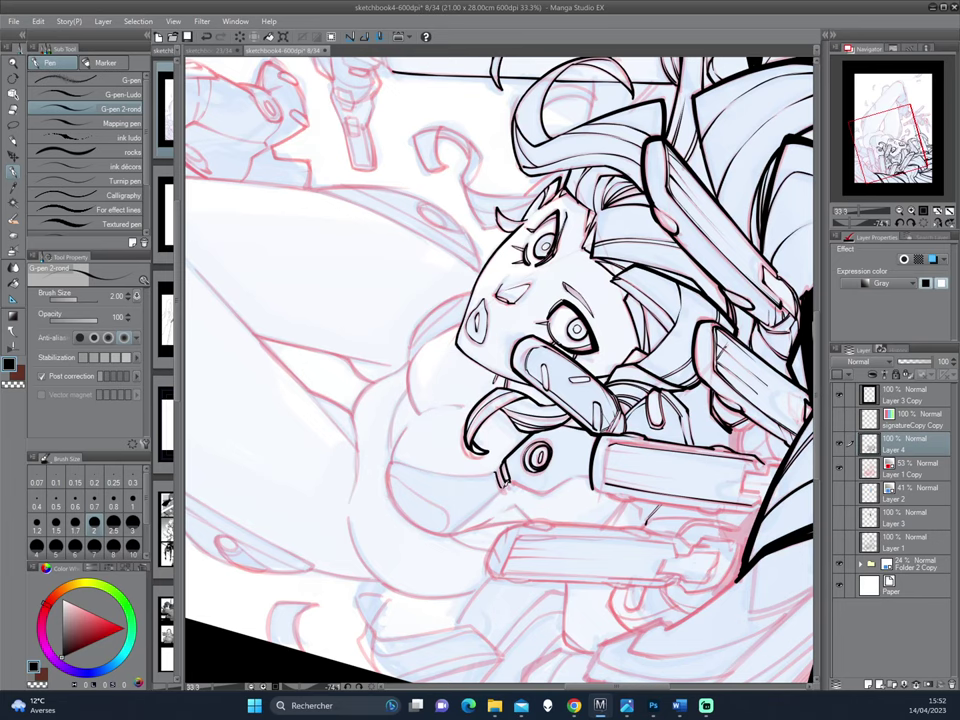
# Step: Try a short stroke below the chin, undo it, and reframe on the chin and neck
pyautogui.moveTo(378, 355); pyautogui.dragTo(430, 400)
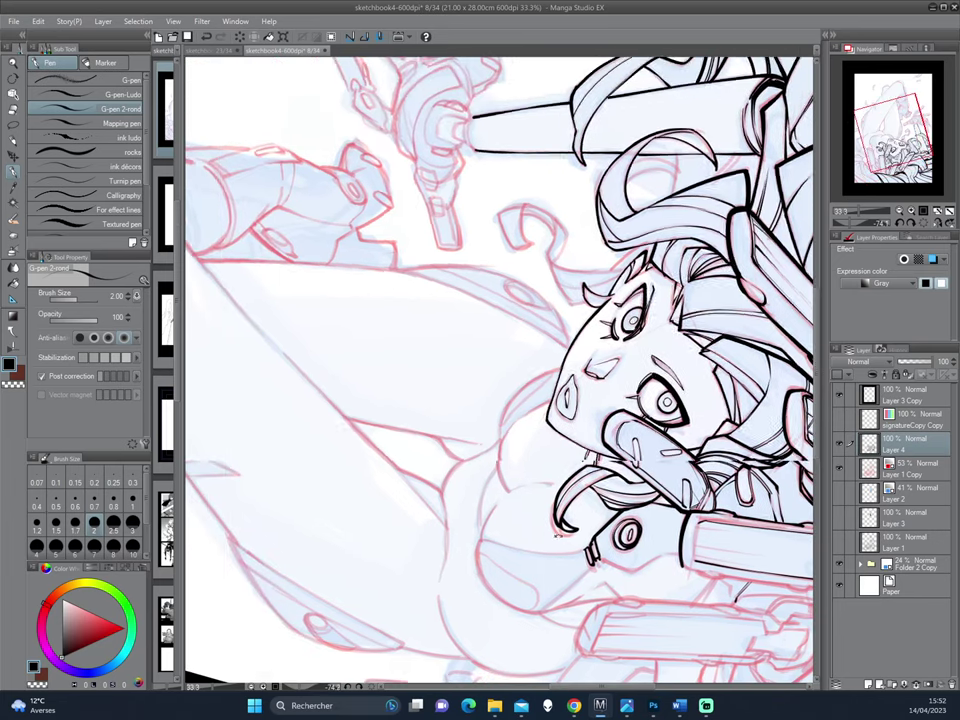
pyautogui.moveTo(398, 363); pyautogui.dragTo(415, 316)
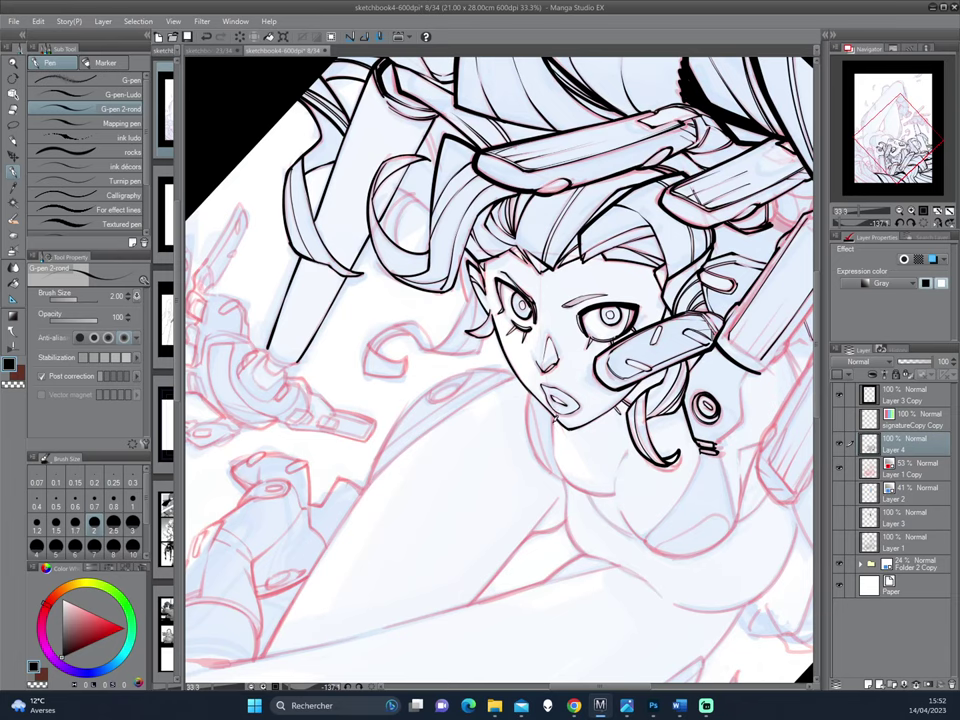
pyautogui.moveTo(556, 418); pyautogui.dragTo(553, 446)
pyautogui.hotkey('ctrl', 'z')
pyautogui.moveTo(500, 370); pyautogui.dragTo(600, 400)
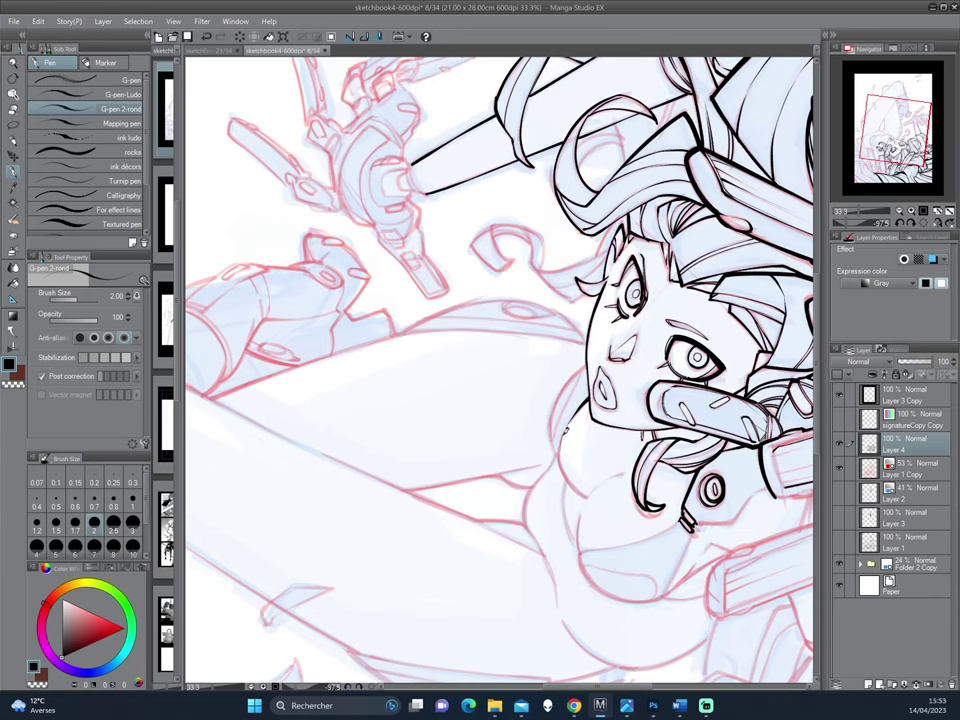
pyautogui.moveTo(440, 375)
pyautogui.mouseDown()
pyautogui.moveTo(689, 380)
pyautogui.moveTo(613, 436)
pyautogui.moveTo(641, 486)
pyautogui.moveTo(563, 466)
pyautogui.mouseUp()
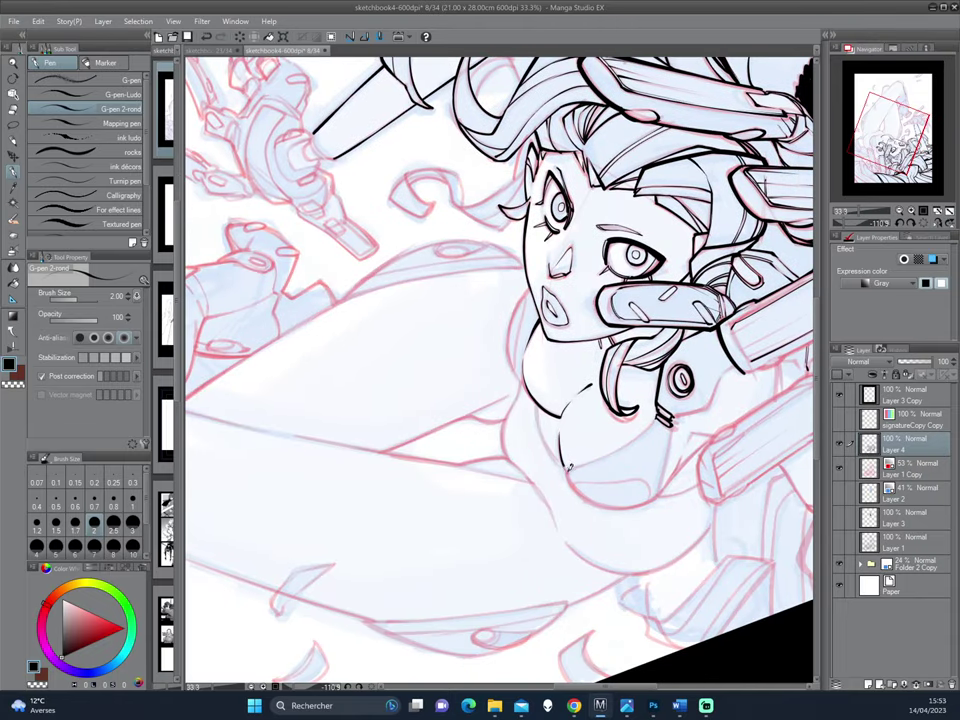
pyautogui.moveTo(420, 330); pyautogui.dragTo(437, 300)
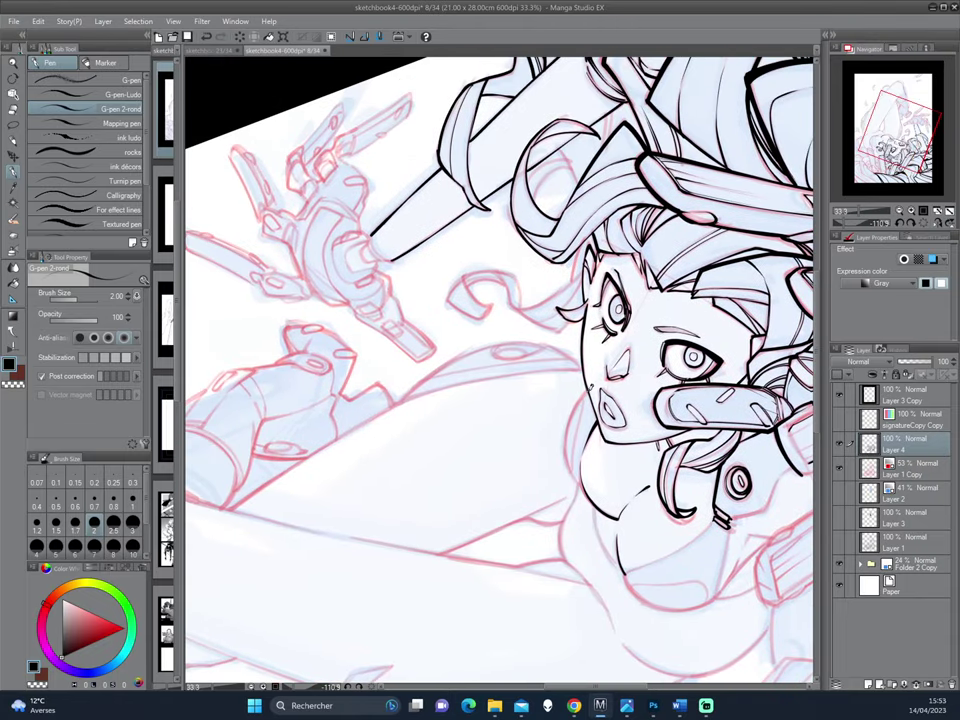
# Step: Ink the left chin-neck line, the neck-to-shoulder line and a line down from the neck
pyautogui.moveTo(566, 428); pyautogui.dragTo(580, 490)
pyautogui.moveTo(440, 367); pyautogui.dragTo(651, 385)
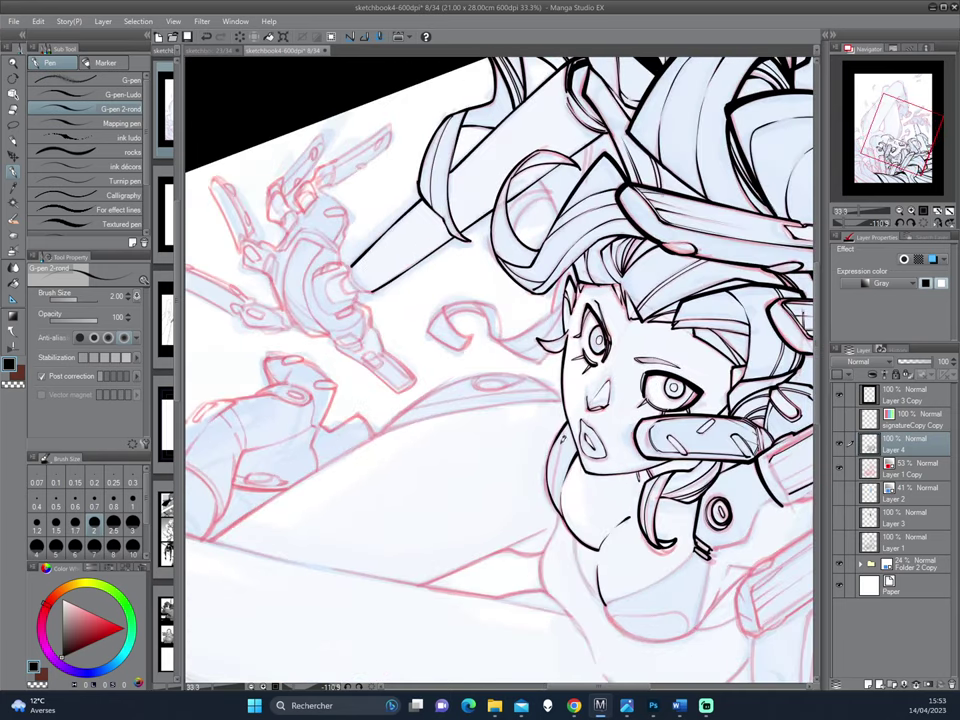
pyautogui.moveTo(558, 470); pyautogui.dragTo(553, 492)
pyautogui.moveTo(418, 372); pyautogui.dragTo(662, 350)
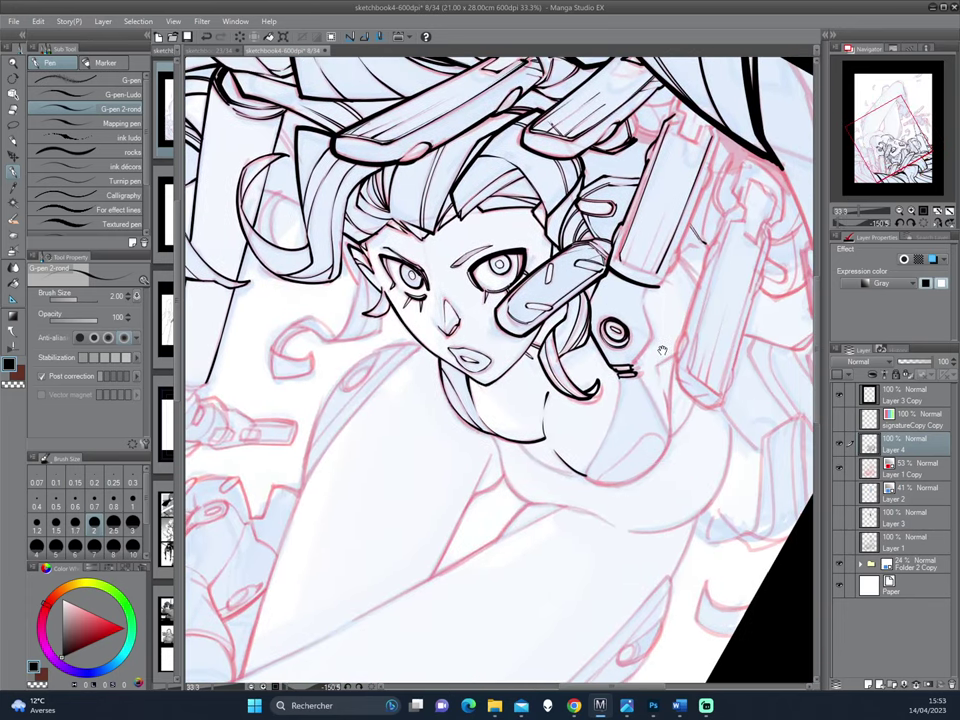
pyautogui.moveTo(587, 474); pyautogui.dragTo(593, 434)
pyautogui.moveTo(692, 325)
pyautogui.mouseDown()
pyautogui.moveTo(598, 366)
pyautogui.moveTo(626, 400)
pyautogui.mouseUp()
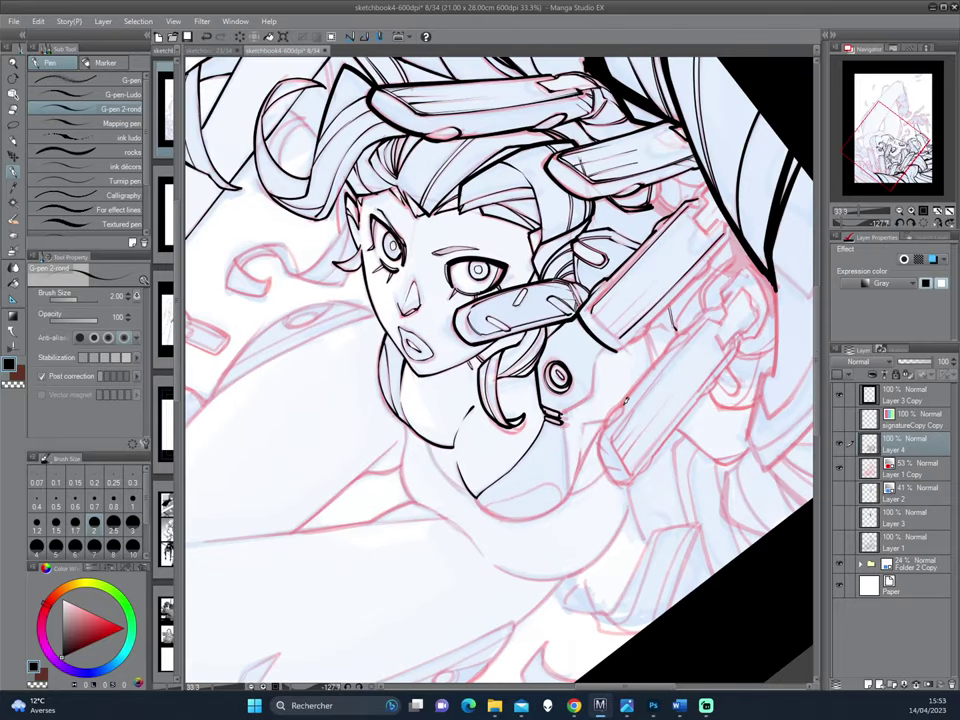
pyautogui.moveTo(563, 422); pyautogui.dragTo(568, 491)
pyautogui.moveTo(571, 543); pyautogui.dragTo(598, 460)
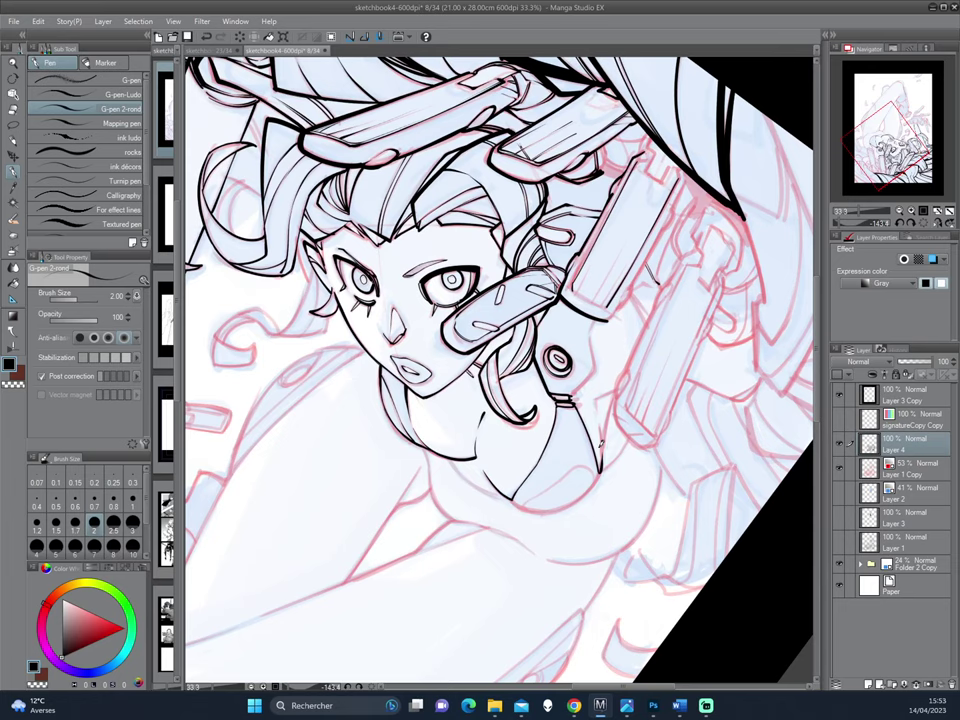
pyautogui.moveTo(450, 335)
pyautogui.mouseDown()
pyautogui.moveTo(519, 519)
pyautogui.moveTo(557, 447)
pyautogui.mouseUp()
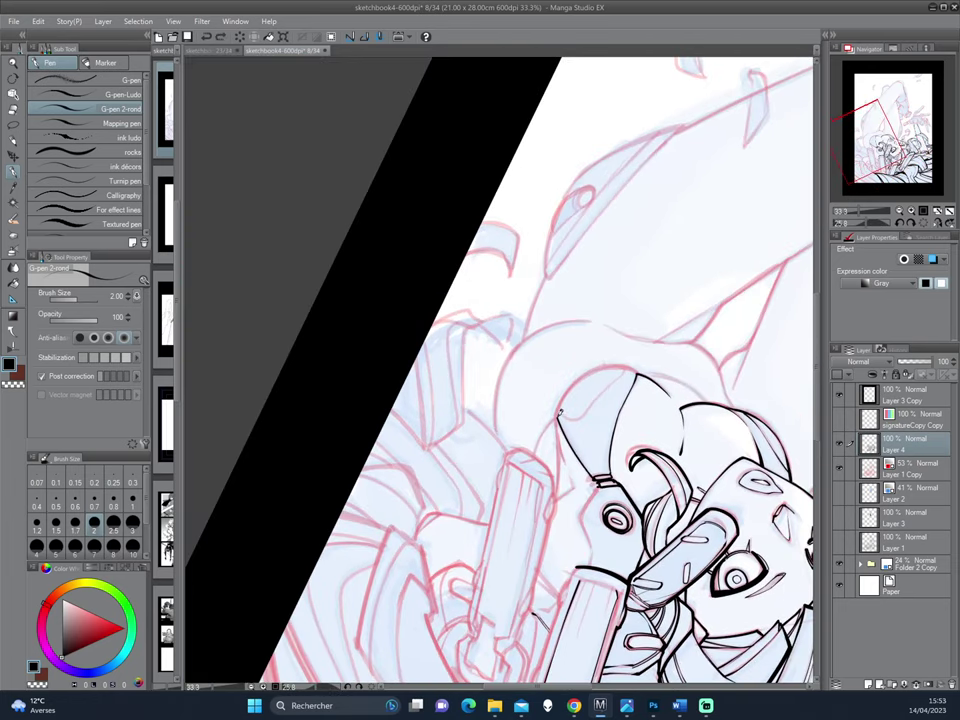
# Step: Ink the shoulder armour's edge and a short line below the neck, rotating between strokes
pyautogui.moveTo(557, 418)
pyautogui.mouseDown()
pyautogui.moveTo(567, 458)
pyautogui.moveTo(450, 310)
pyautogui.moveTo(635, 361)
pyautogui.mouseUp()
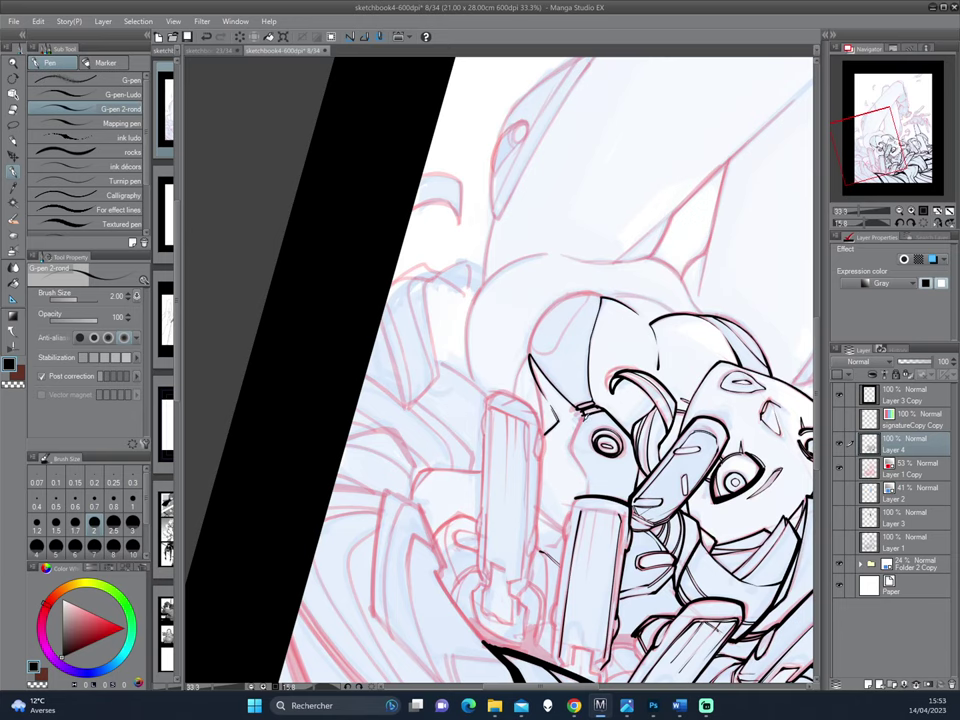
pyautogui.moveTo(566, 440)
pyautogui.mouseDown()
pyautogui.moveTo(407, 360)
pyautogui.moveTo(650, 88)
pyautogui.mouseUp()
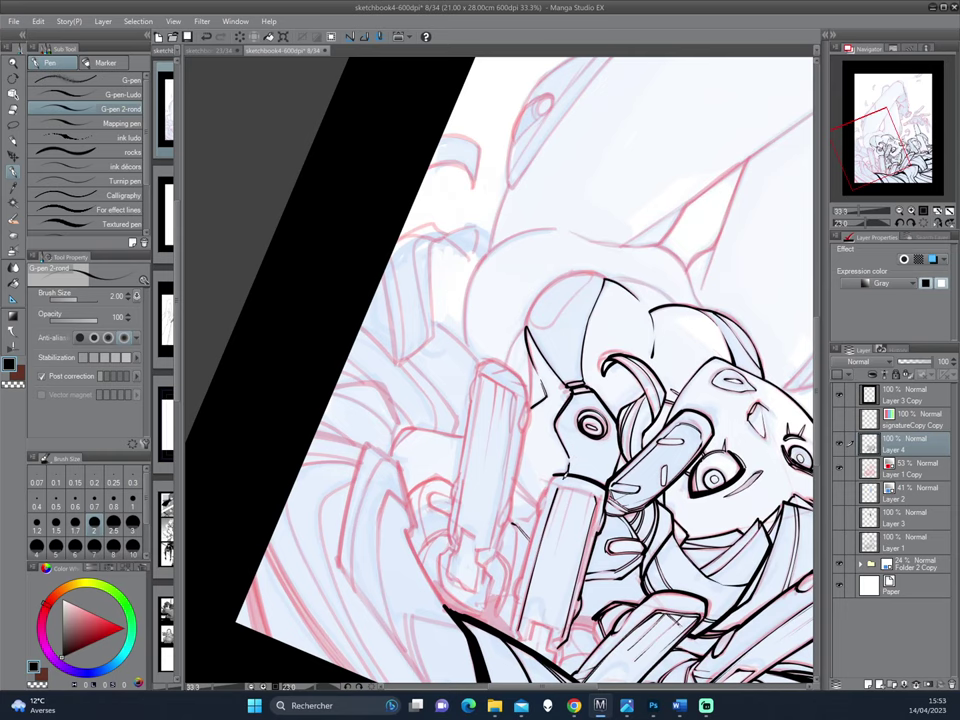
pyautogui.moveTo(422, 362)
pyautogui.mouseDown()
pyautogui.moveTo(641, 481)
pyautogui.moveTo(546, 437)
pyautogui.mouseUp()
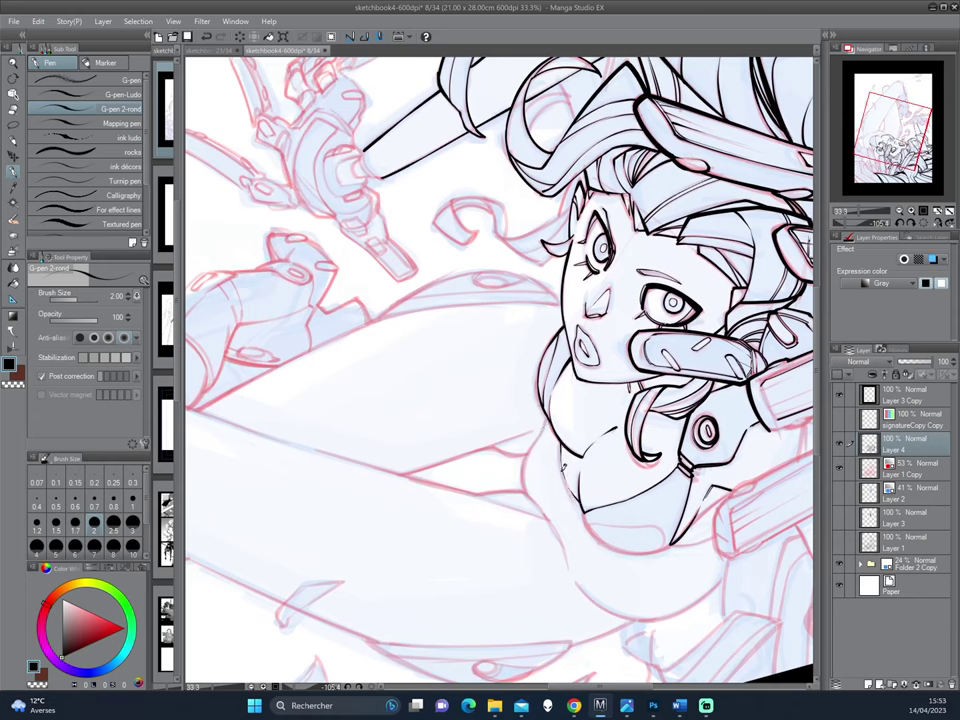
pyautogui.moveTo(567, 546); pyautogui.dragTo(430, 315)
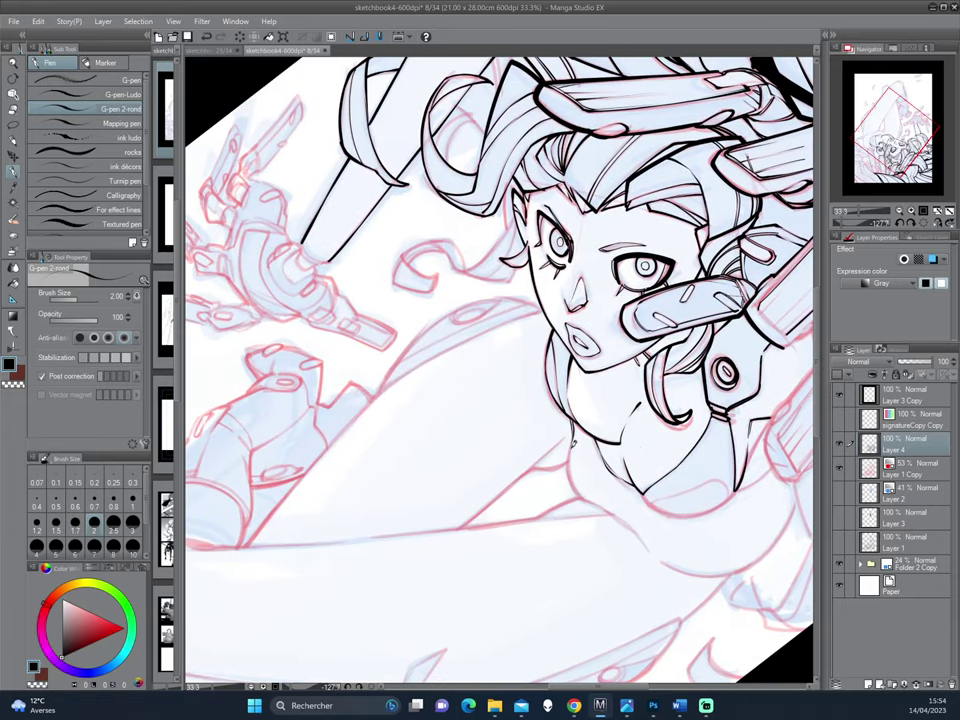
pyautogui.moveTo(569, 462); pyautogui.dragTo(582, 489)
pyautogui.moveTo(432, 368); pyautogui.dragTo(541, 468)
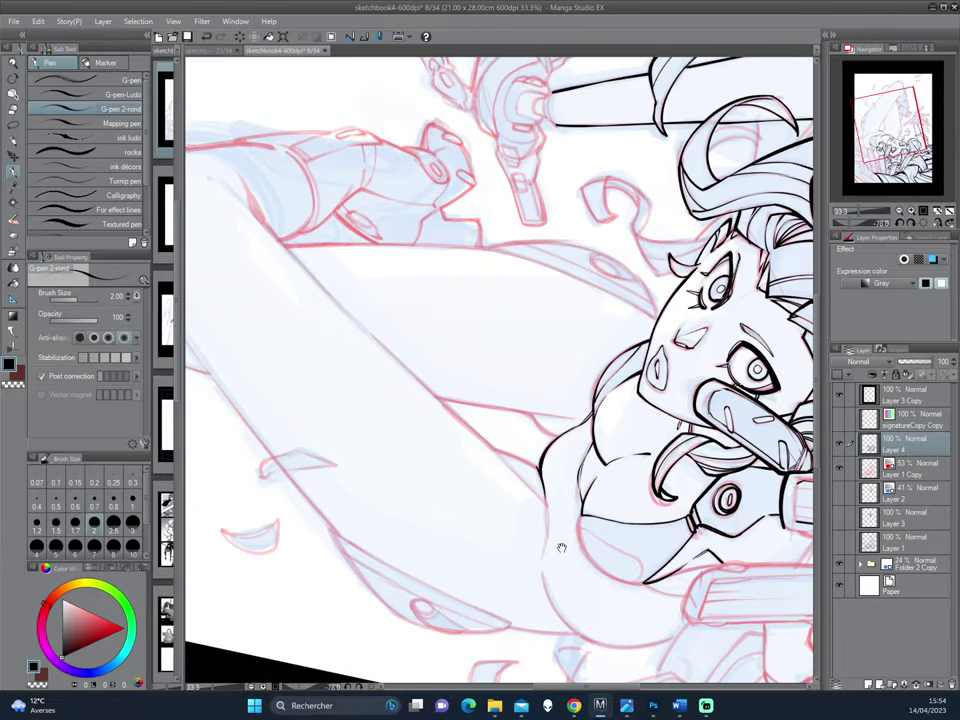
pyautogui.moveTo(560, 545); pyautogui.dragTo(555, 460)
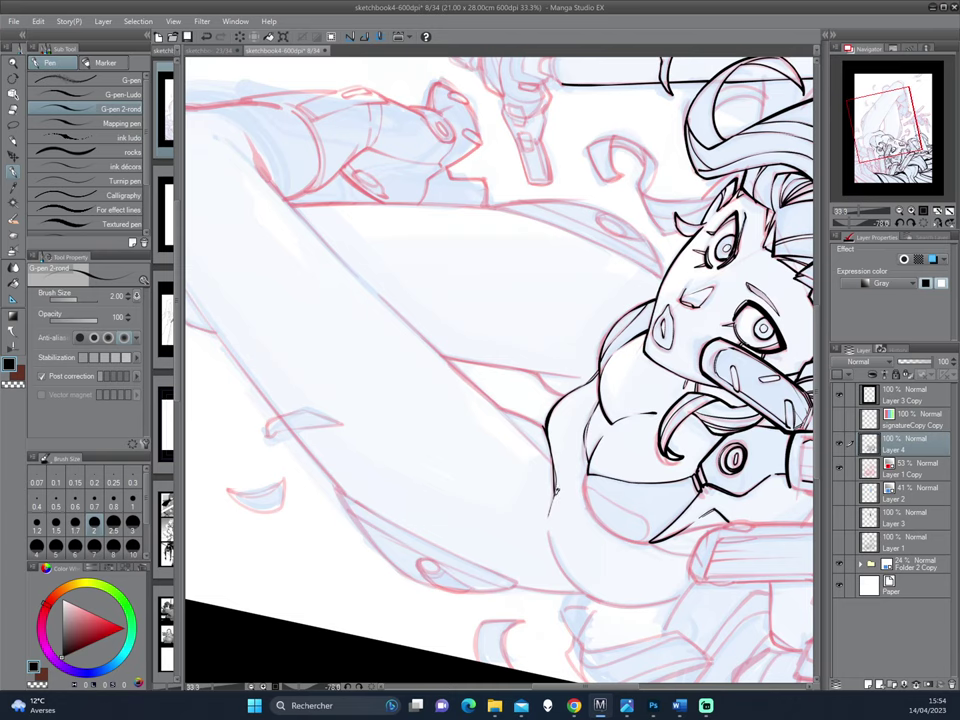
pyautogui.moveTo(556, 490)
pyautogui.mouseDown()
pyautogui.moveTo(670, 323)
pyautogui.moveTo(675, 390)
pyautogui.moveTo(557, 463)
pyautogui.mouseUp()
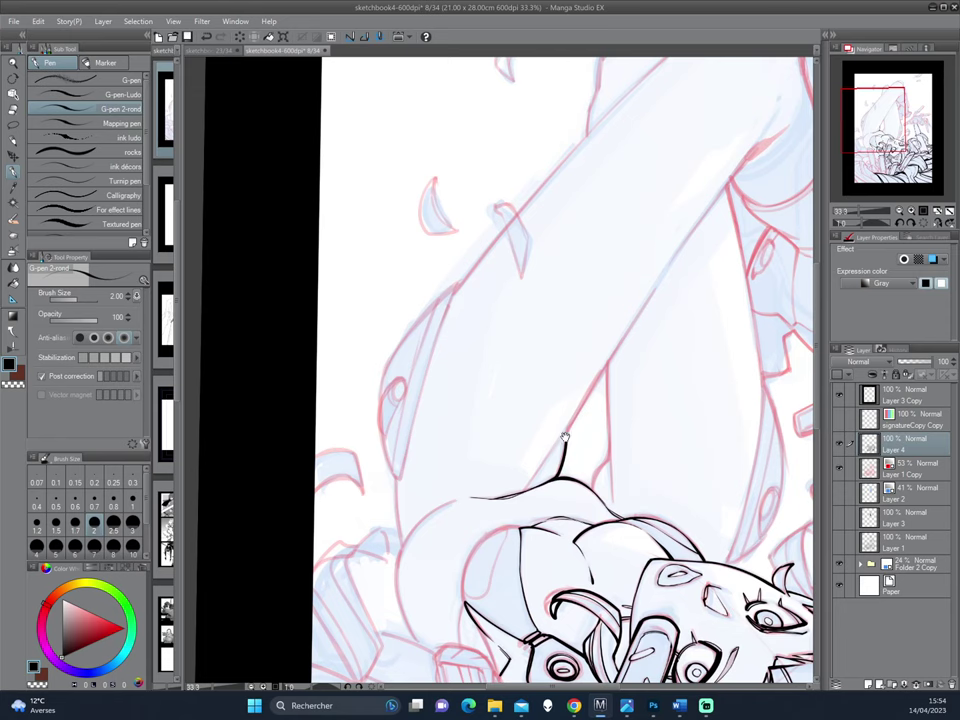
# Step: Rotate toward the legs and ink the long inner thigh line
pyautogui.moveTo(566, 438)
pyautogui.mouseDown()
pyautogui.moveTo(648, 381)
pyautogui.moveTo(636, 375)
pyautogui.mouseUp()
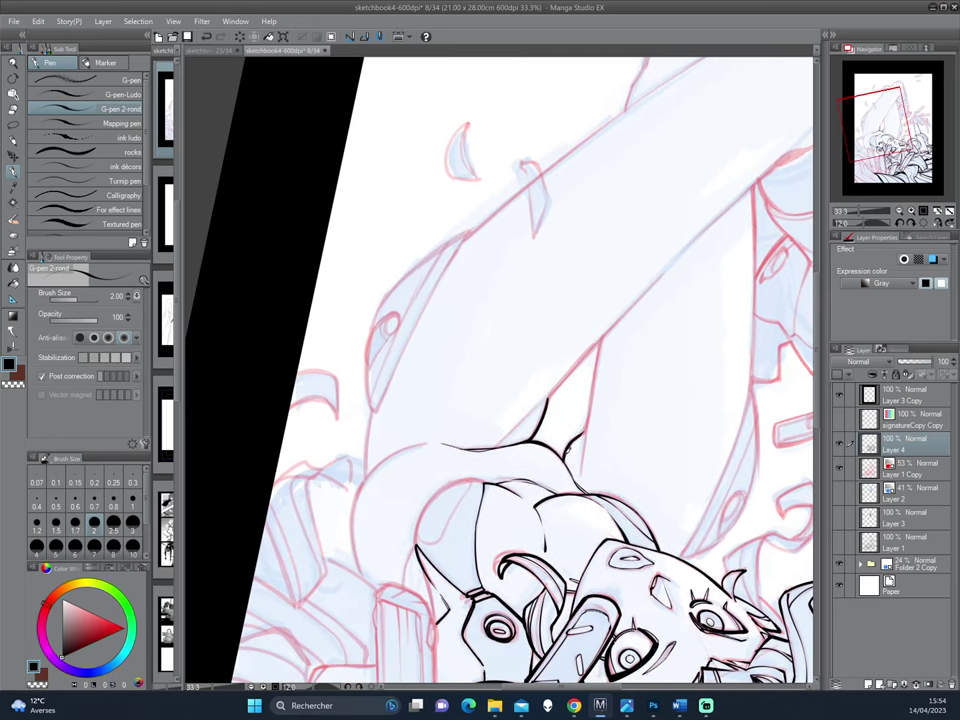
pyautogui.moveTo(583, 423)
pyautogui.mouseDown()
pyautogui.moveTo(632, 455)
pyautogui.moveTo(520, 518)
pyautogui.moveTo(548, 438)
pyautogui.mouseUp()
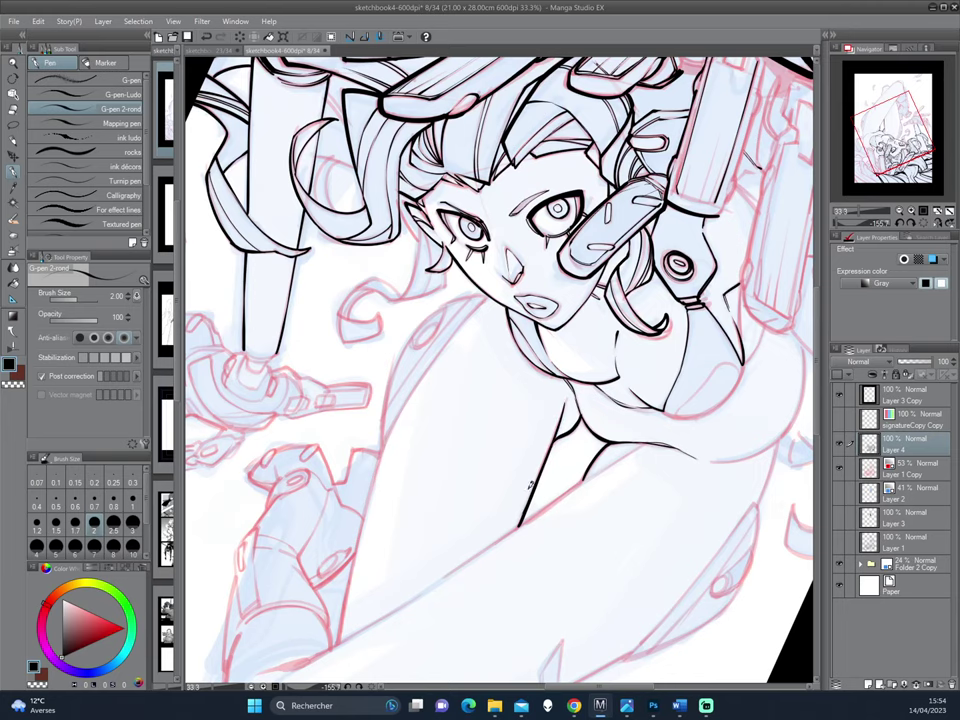
pyautogui.moveTo(542, 563); pyautogui.dragTo(671, 328)
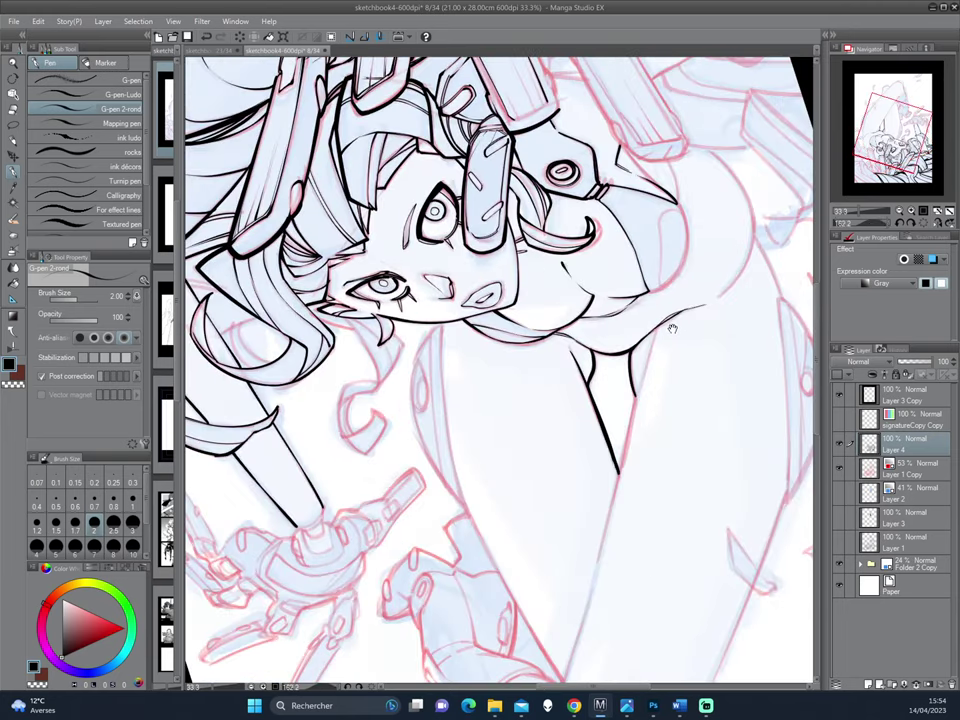
pyautogui.moveTo(630, 393); pyautogui.dragTo(560, 415)
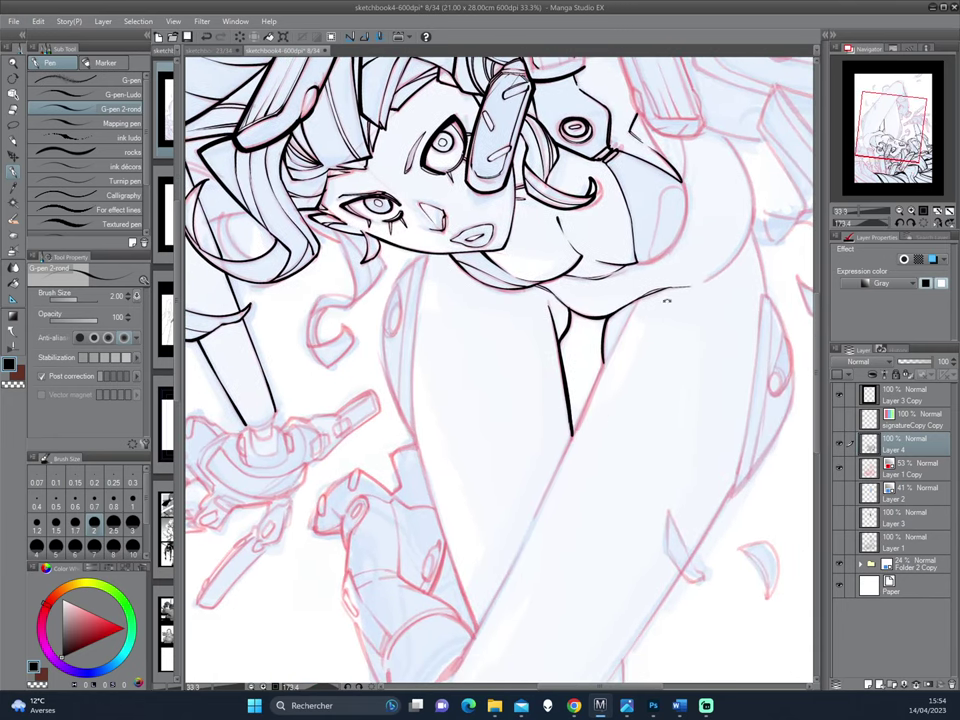
pyautogui.moveTo(511, 515)
pyautogui.mouseDown()
pyautogui.moveTo(637, 328)
pyautogui.moveTo(562, 432)
pyautogui.mouseUp()
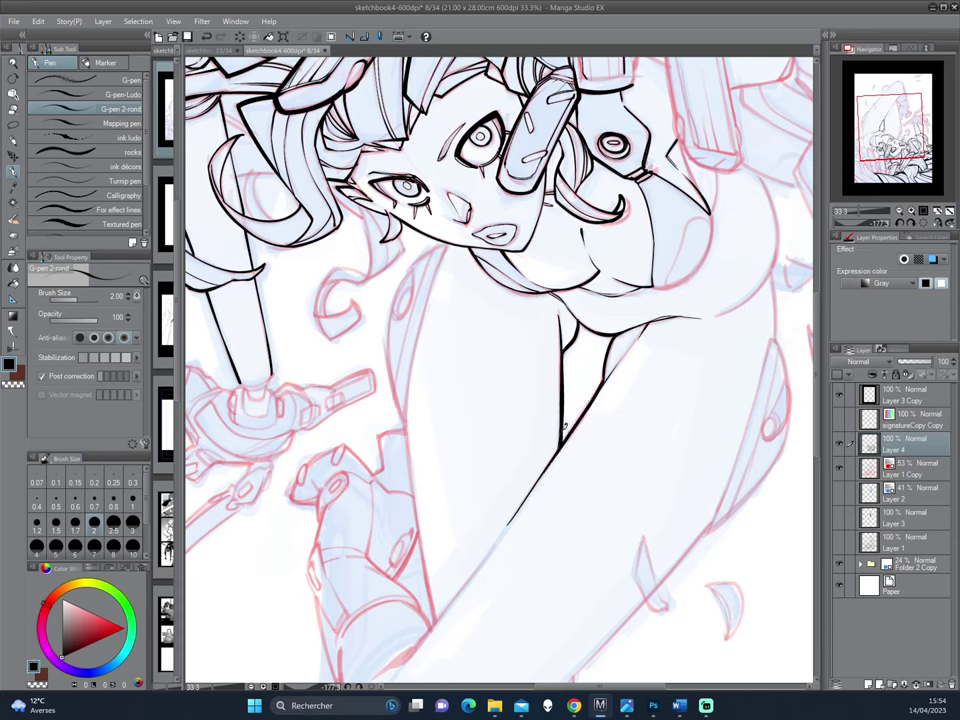
pyautogui.moveTo(563, 541)
pyautogui.mouseDown()
pyautogui.moveTo(572, 467)
pyautogui.moveTo(505, 510)
pyautogui.moveTo(563, 372)
pyautogui.moveTo(689, 327)
pyautogui.moveTo(692, 337)
pyautogui.mouseUp()
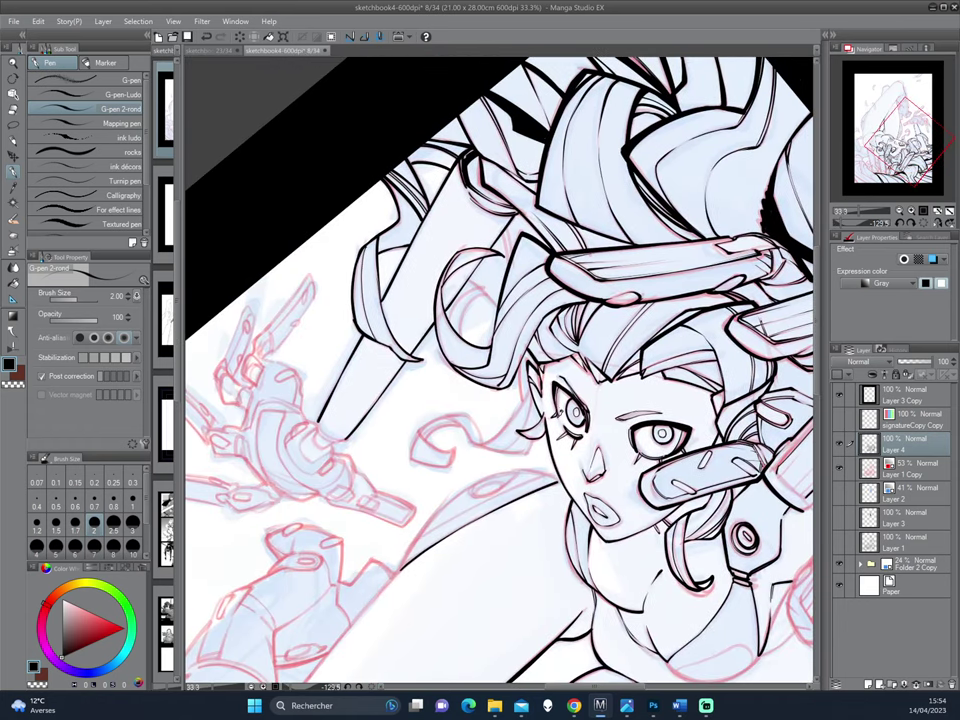
# Step: Rotate the canvas around the head and ink a short stroke in the hair
pyautogui.moveTo(410, 352); pyautogui.dragTo(430, 300)
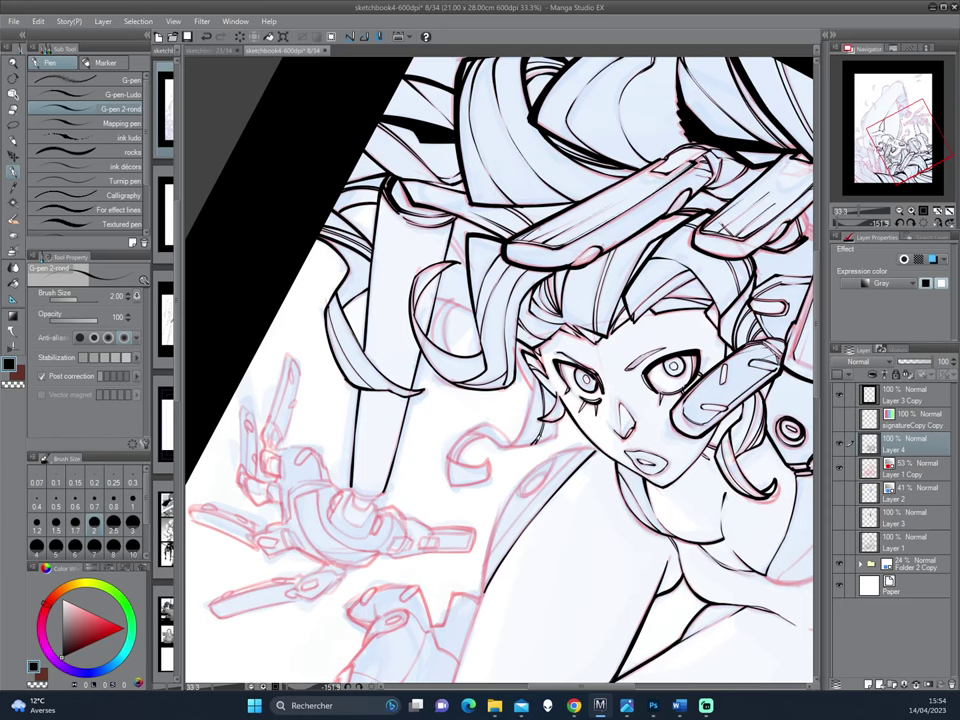
pyautogui.moveTo(408, 318); pyautogui.dragTo(416, 334)
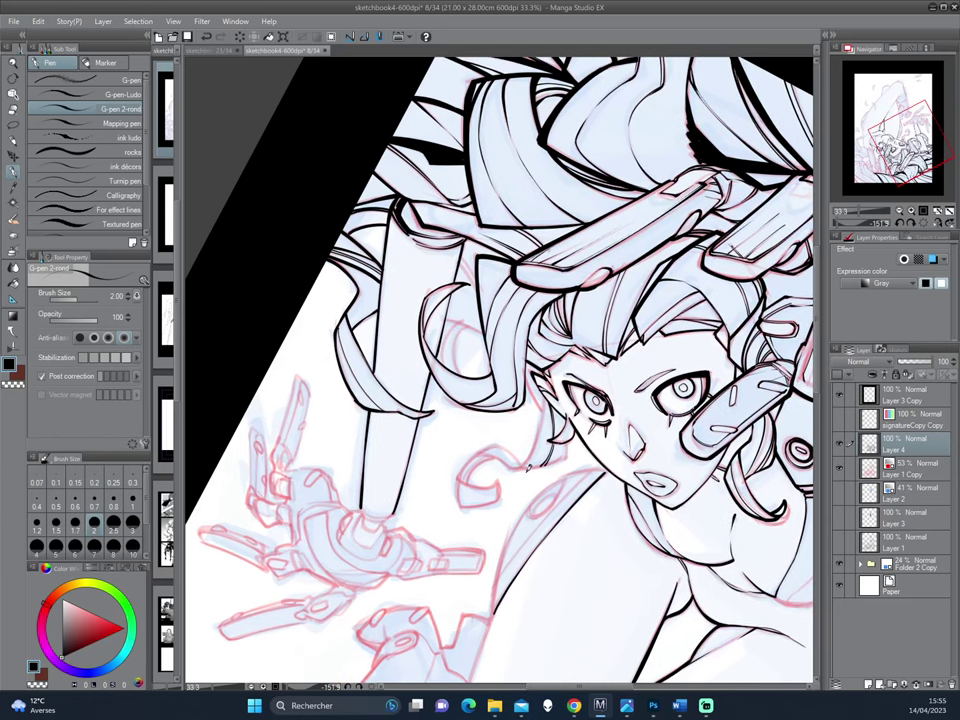
pyautogui.moveTo(396, 345); pyautogui.dragTo(394, 352)
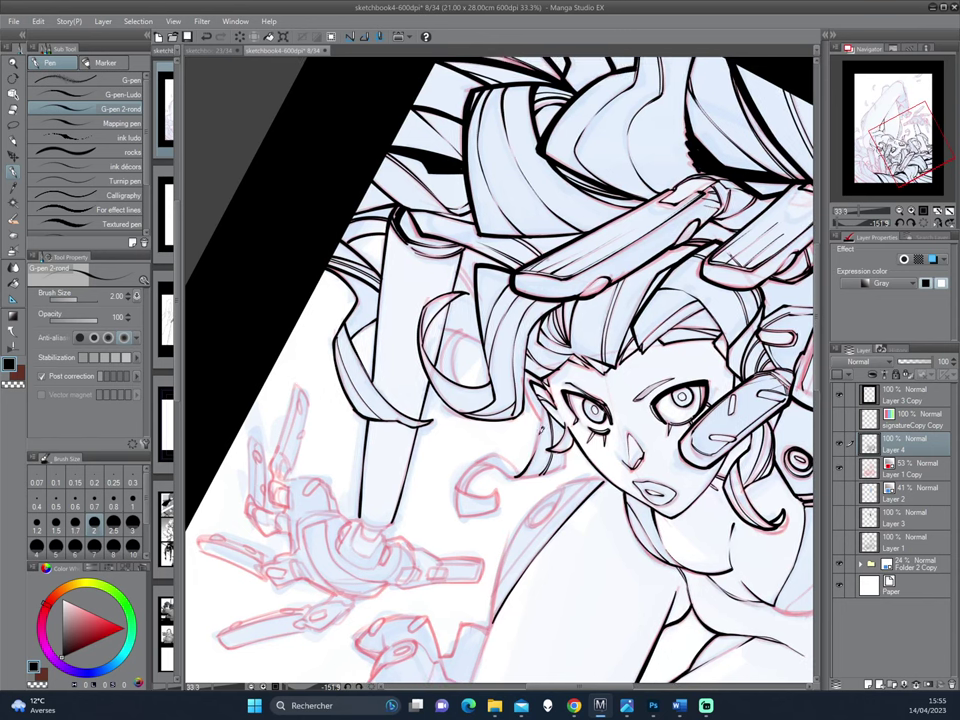
pyautogui.moveTo(408, 315); pyautogui.dragTo(452, 306)
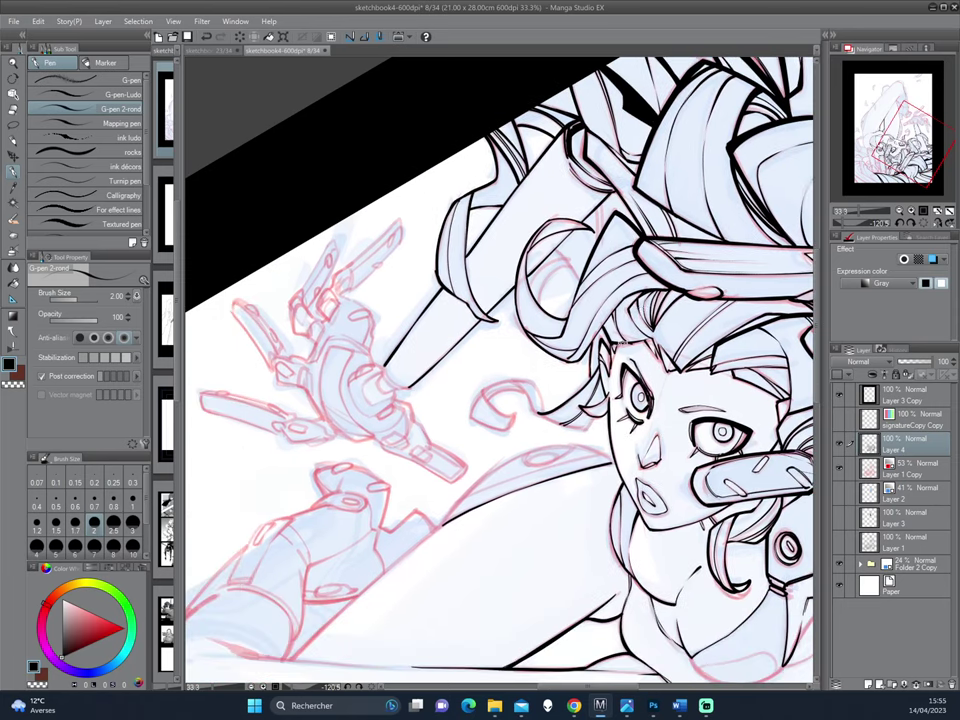
pyautogui.moveTo(405, 335); pyautogui.dragTo(562, 376)
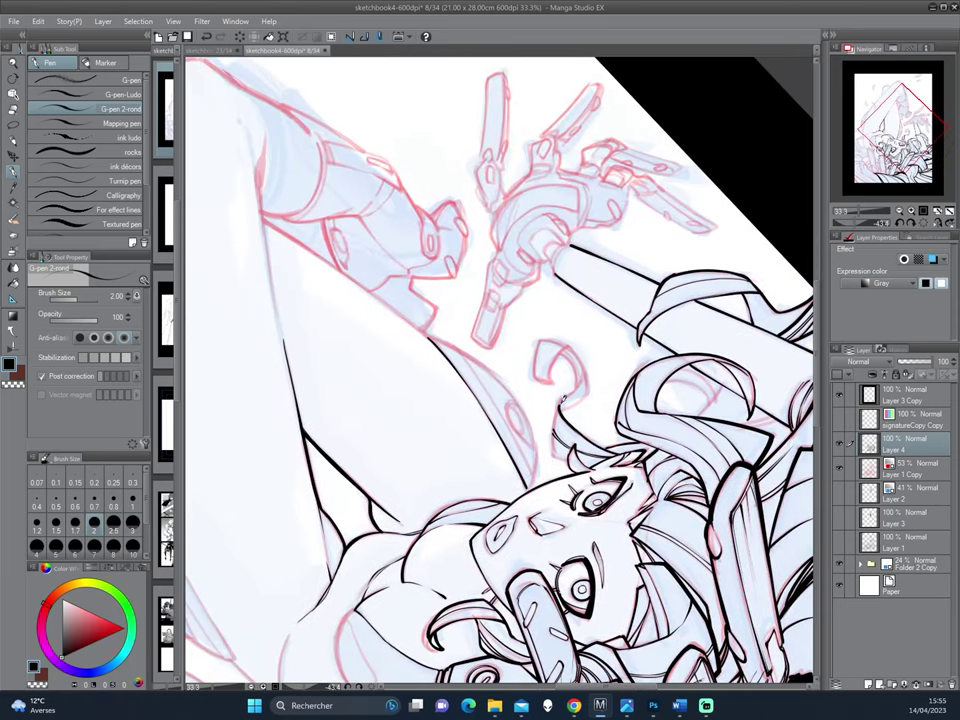
pyautogui.moveTo(415, 330); pyautogui.dragTo(675, 95)
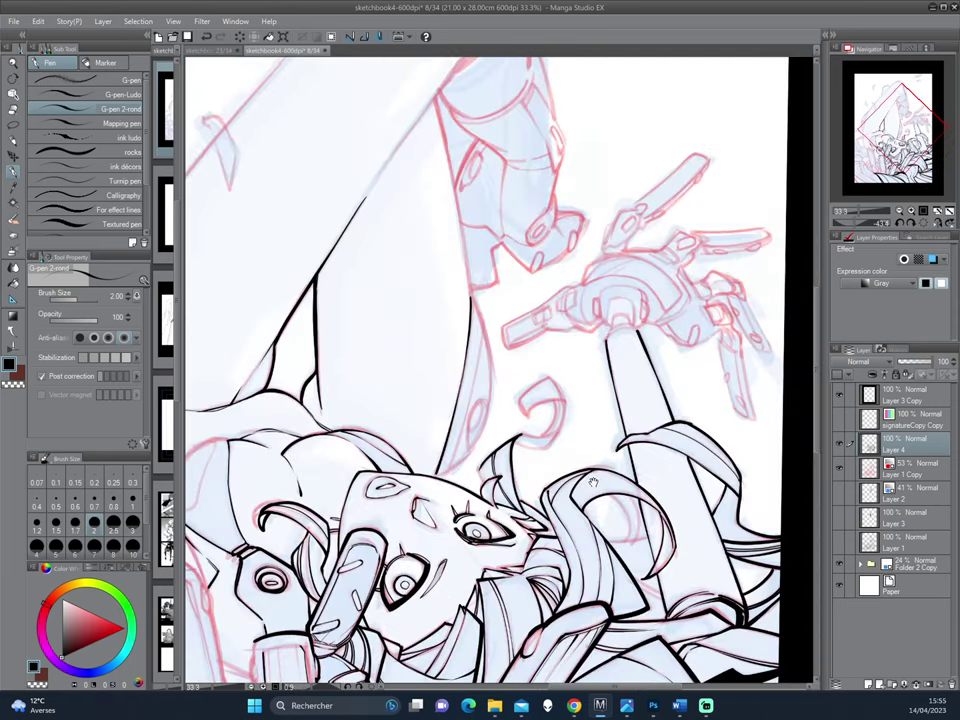
pyautogui.moveTo(502, 463); pyautogui.dragTo(496, 481)
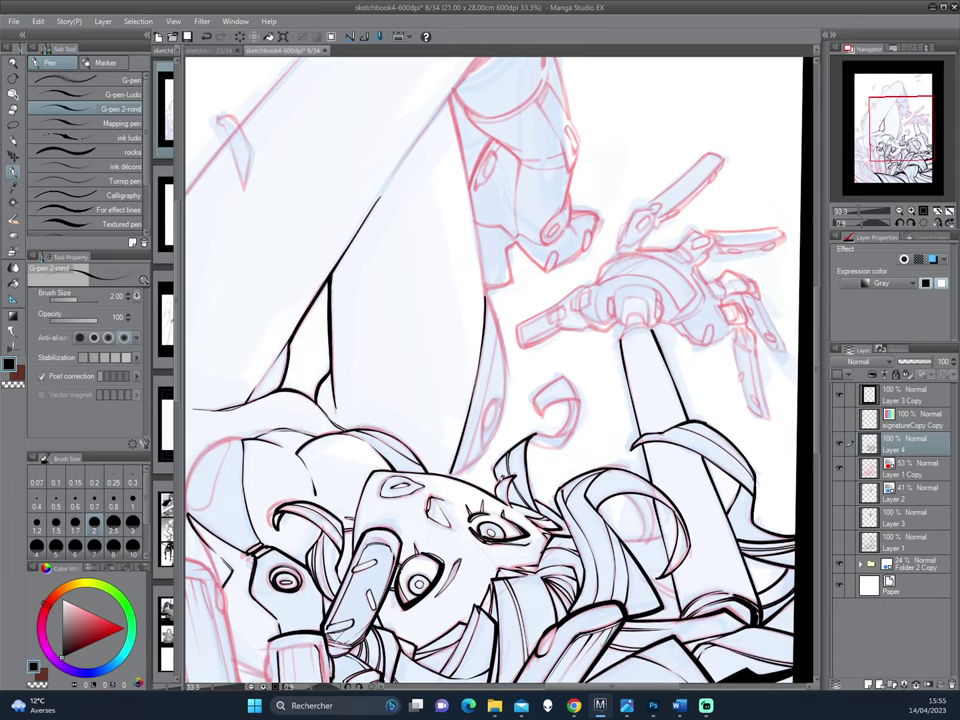
# Step: Reframe the face, chest and armor at an inking angle, setting the secondary colour transparent
pyautogui.moveTo(600, 390); pyautogui.dragTo(535, 440)
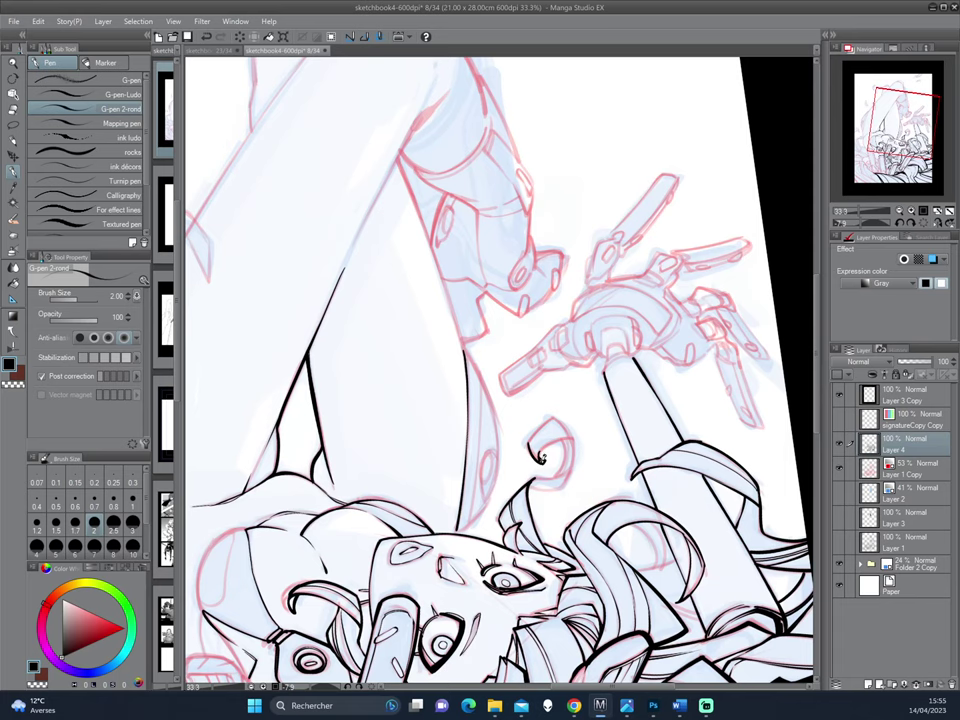
pyautogui.moveTo(551, 505); pyautogui.dragTo(422, 305)
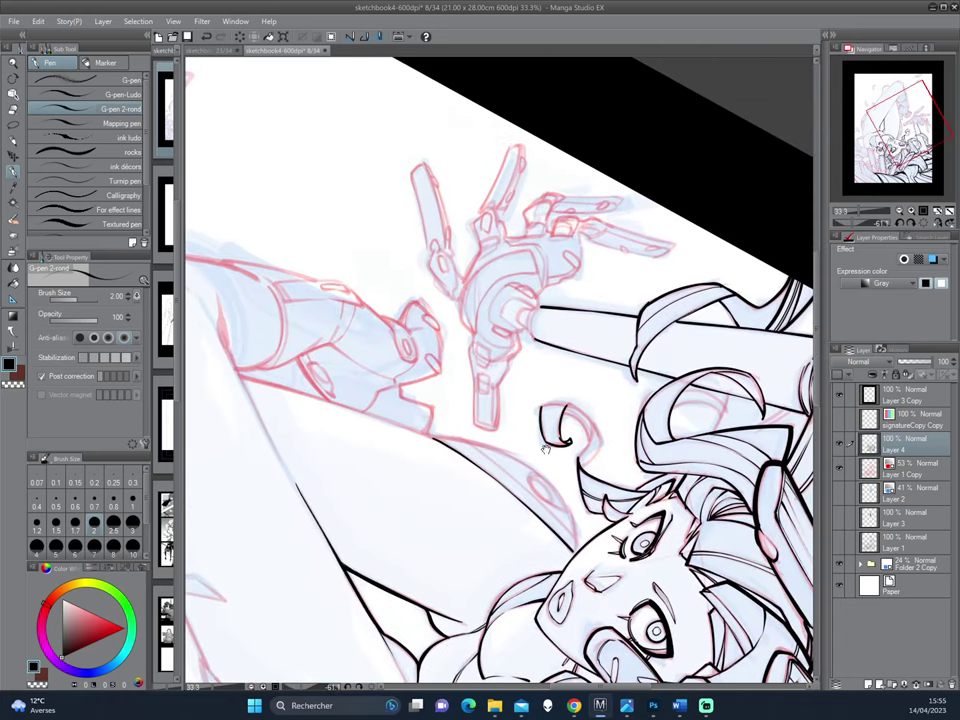
pyautogui.moveTo(631, 381)
pyautogui.mouseDown()
pyautogui.moveTo(651, 341)
pyautogui.moveTo(502, 455)
pyautogui.mouseUp()
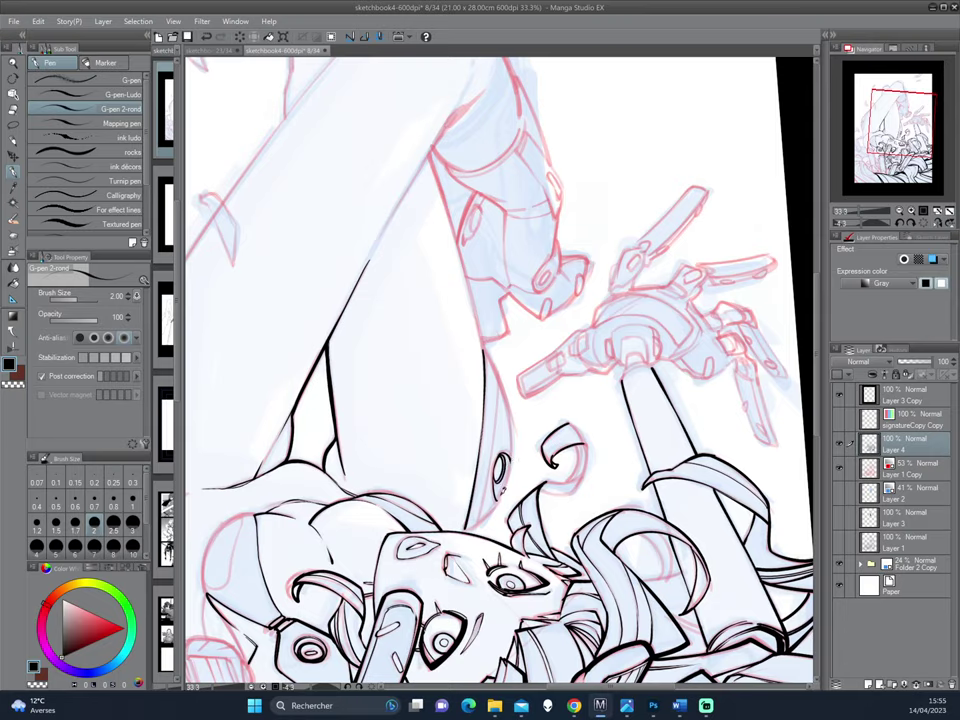
pyautogui.moveTo(496, 506)
pyautogui.mouseDown()
pyautogui.moveTo(572, 442)
pyautogui.moveTo(610, 370)
pyautogui.mouseUp()
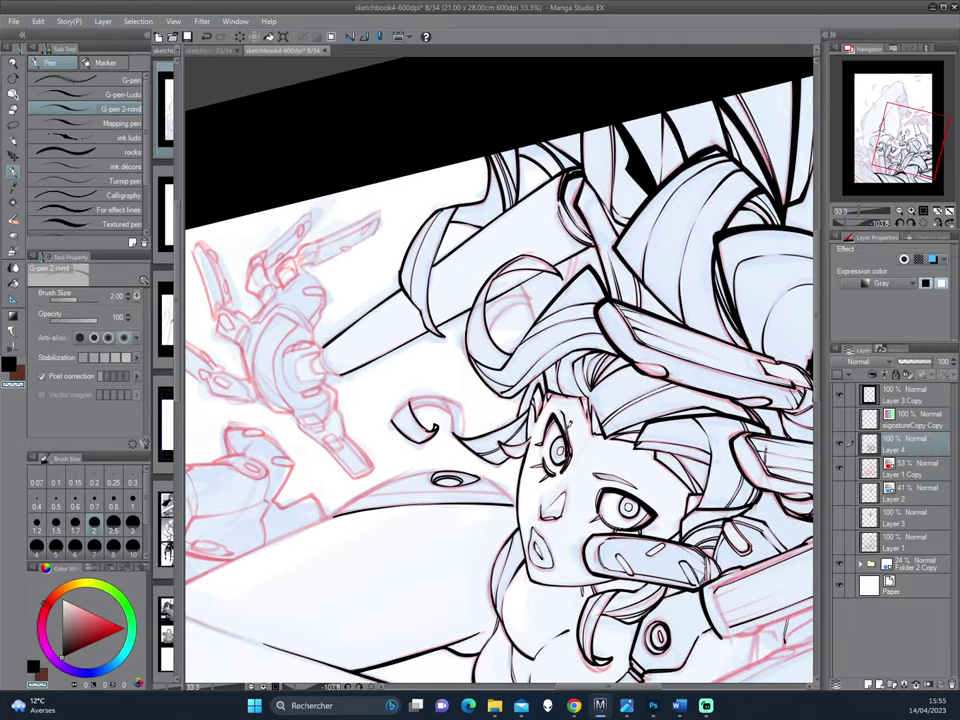
pyautogui.press('c')
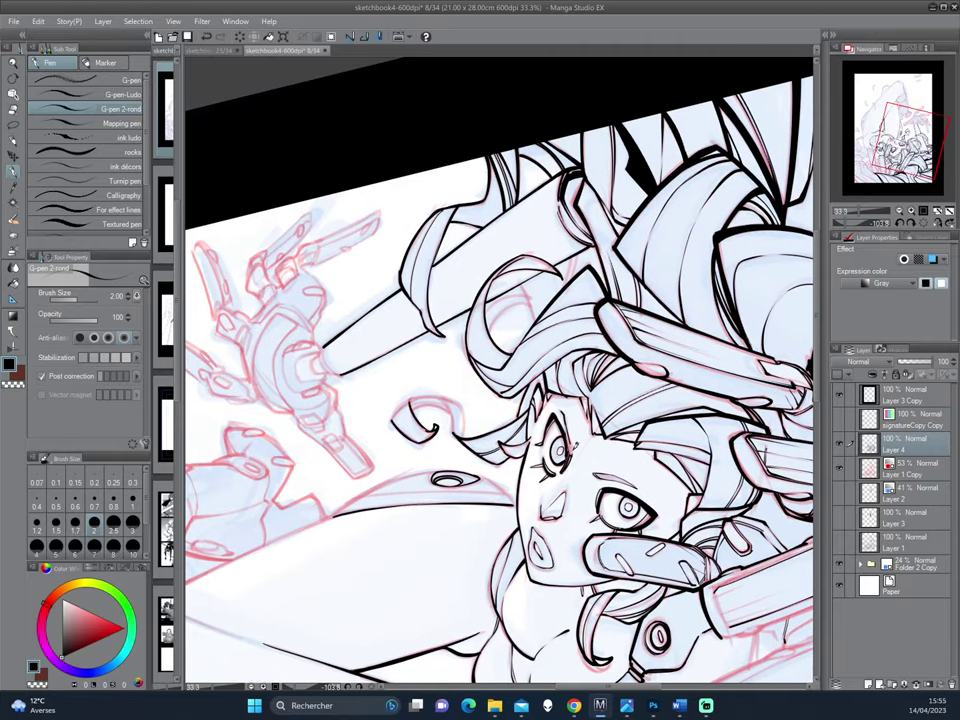
pyautogui.moveTo(433, 430); pyautogui.dragTo(432, 296)
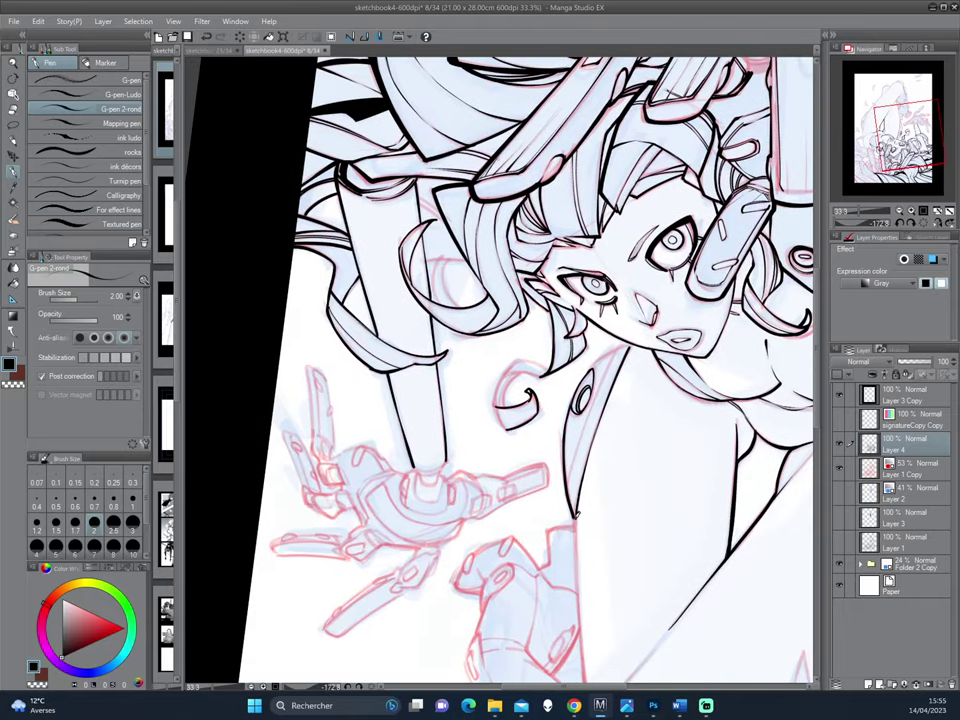
pyautogui.moveTo(566, 442)
pyautogui.mouseDown()
pyautogui.moveTo(634, 476)
pyautogui.moveTo(634, 486)
pyautogui.moveTo(669, 397)
pyautogui.moveTo(444, 305)
pyautogui.mouseUp()
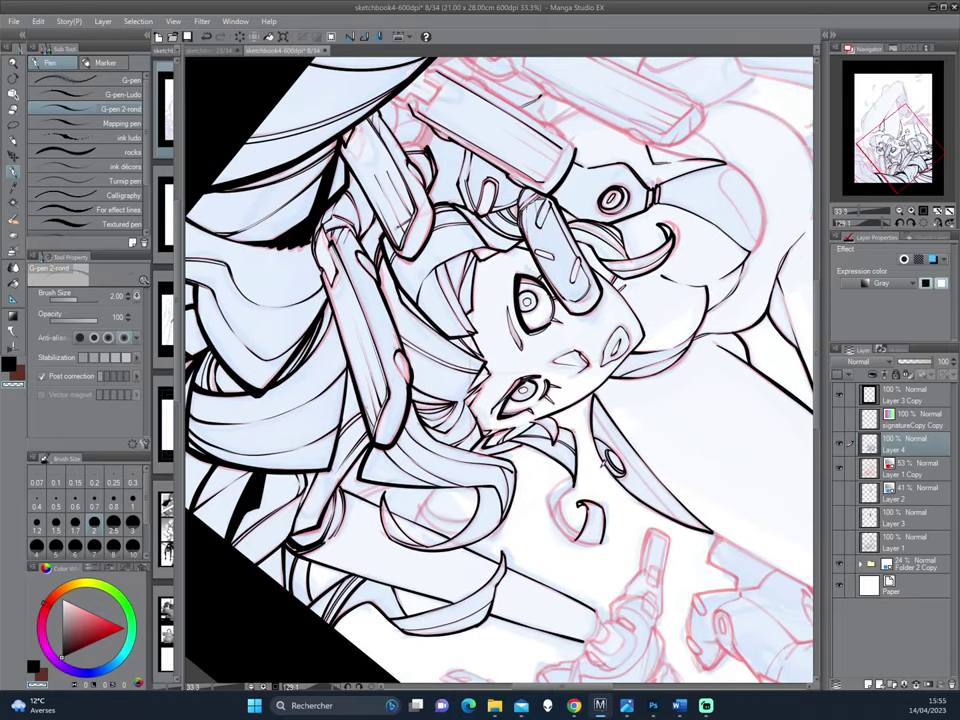
pyautogui.moveTo(452, 348)
pyautogui.mouseDown()
pyautogui.moveTo(615, 465)
pyautogui.moveTo(593, 496)
pyautogui.moveTo(557, 516)
pyautogui.mouseUp()
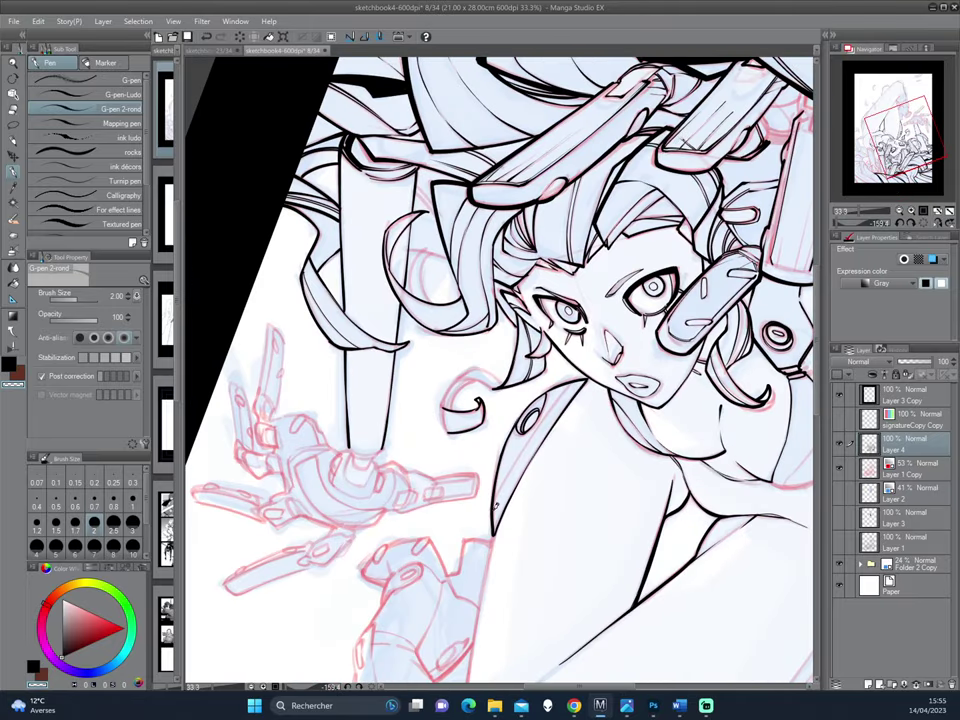
pyautogui.press('c')
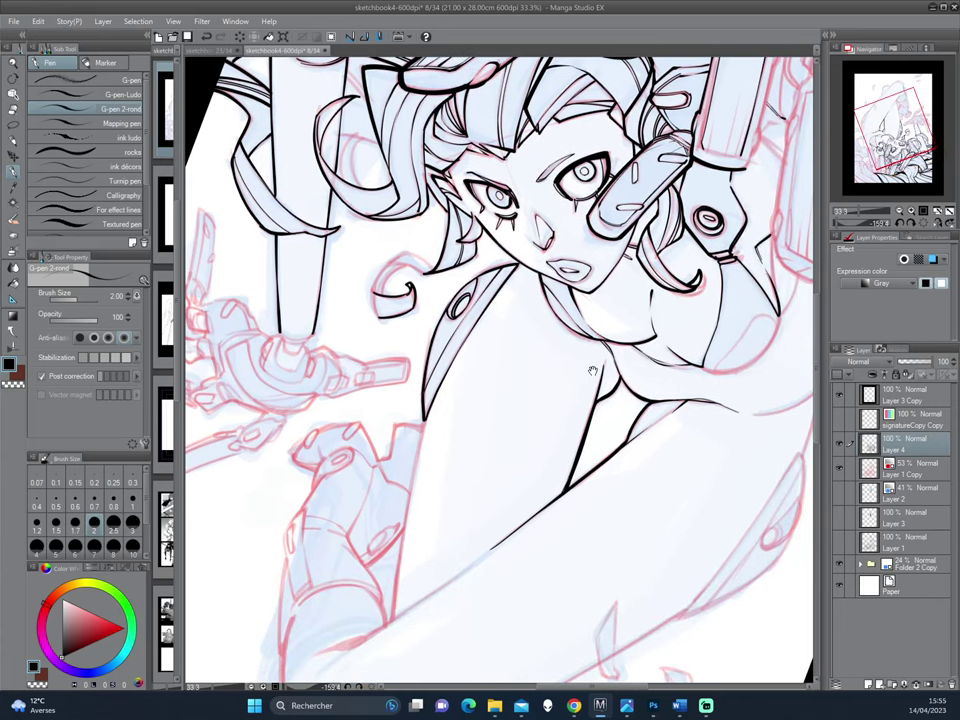
pyautogui.moveTo(510, 510); pyautogui.dragTo(562, 493)
pyautogui.moveTo(643, 371)
pyautogui.mouseDown()
pyautogui.moveTo(687, 410)
pyautogui.moveTo(502, 428)
pyautogui.mouseUp()
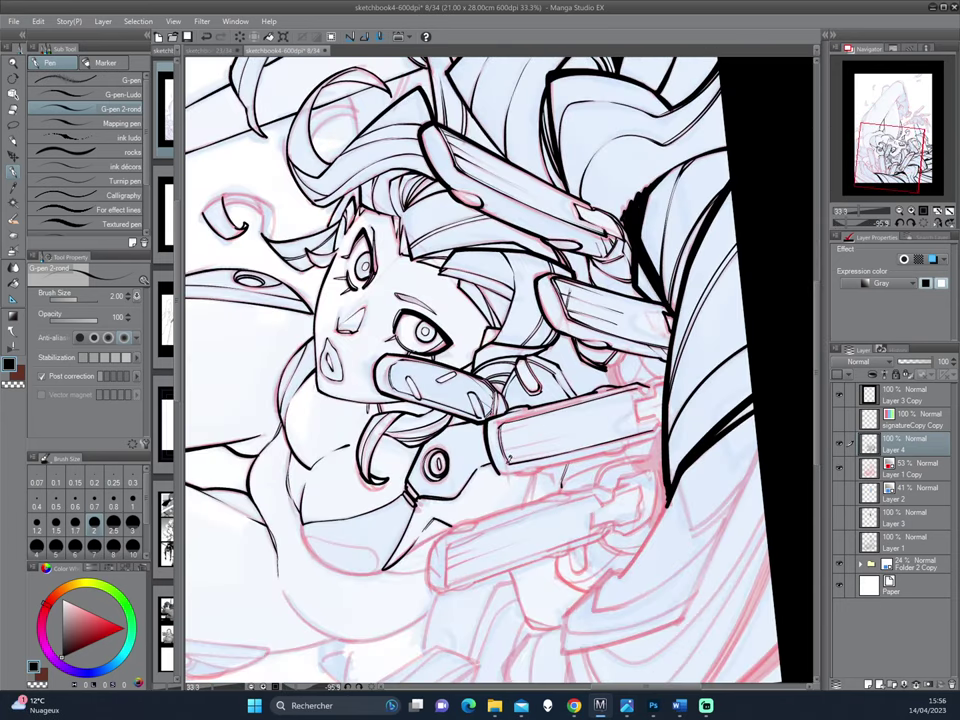
# Step: Ink the mechanical piece's right edge and undo the stray short stroke
pyautogui.moveTo(376, 325); pyautogui.dragTo(509, 446)
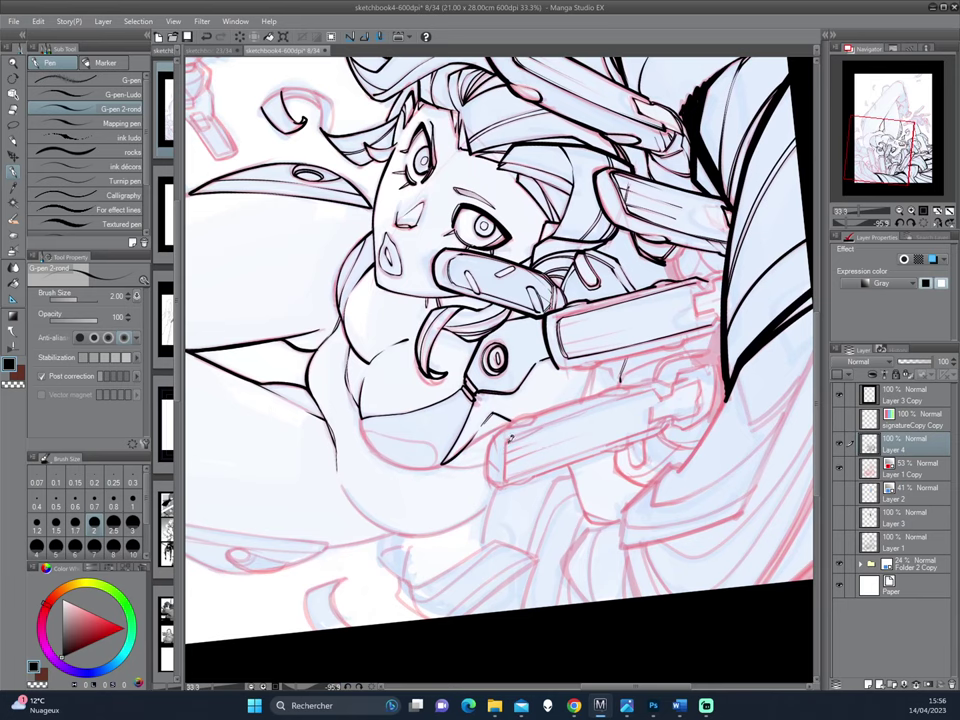
pyautogui.moveTo(505, 492); pyautogui.dragTo(557, 440)
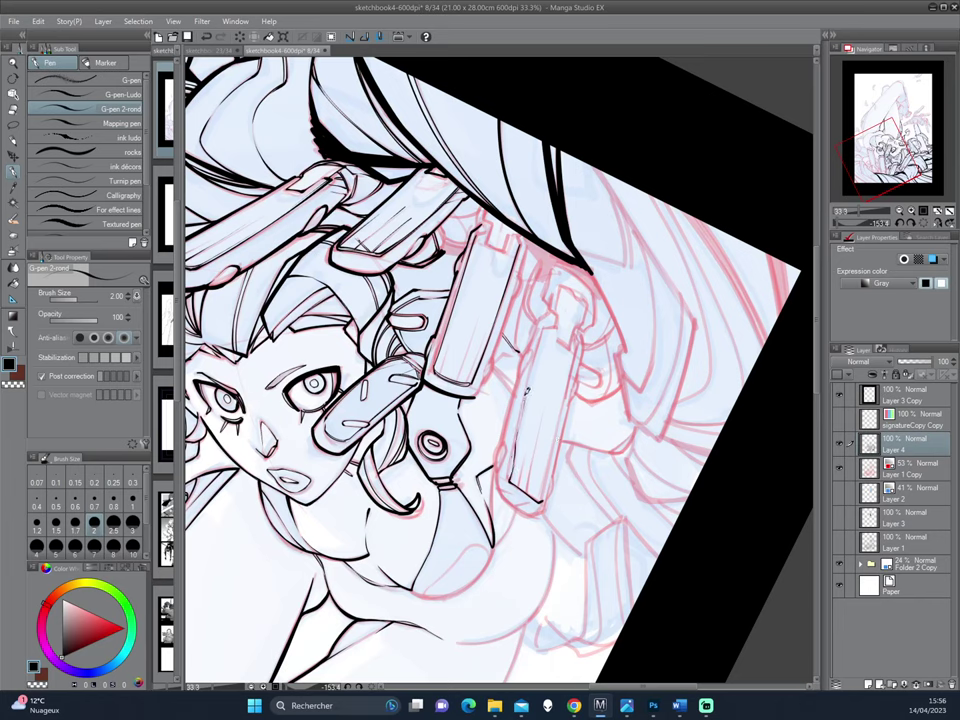
pyautogui.moveTo(426, 268)
pyautogui.mouseDown()
pyautogui.moveTo(430, 338)
pyautogui.moveTo(398, 253)
pyautogui.mouseUp()
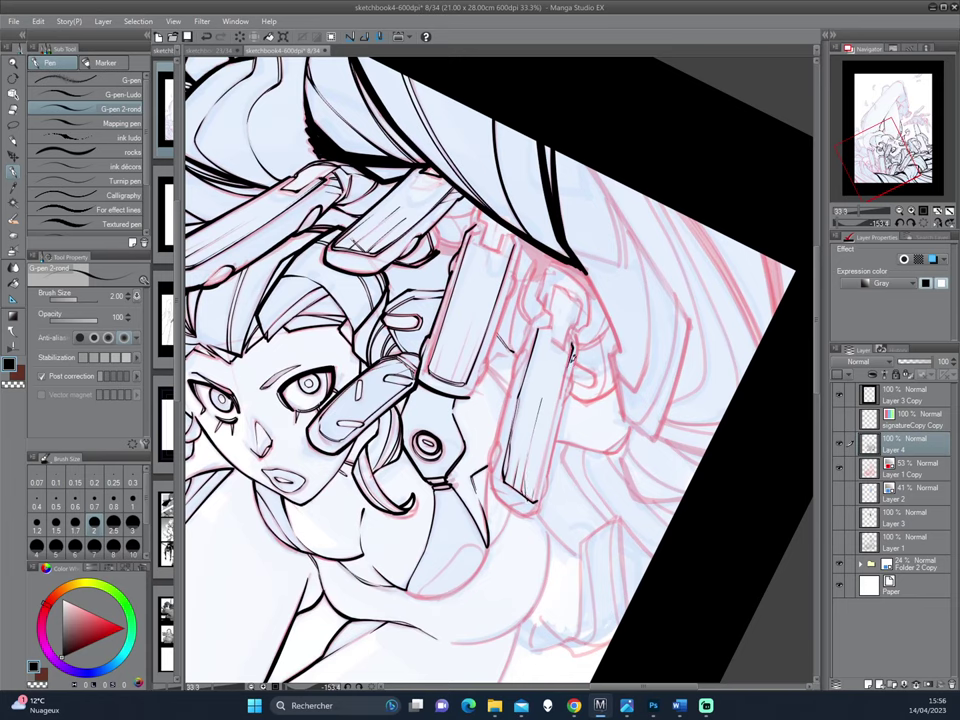
pyautogui.moveTo(573, 362)
pyautogui.mouseDown()
pyautogui.moveTo(537, 466)
pyautogui.moveTo(541, 494)
pyautogui.mouseUp()
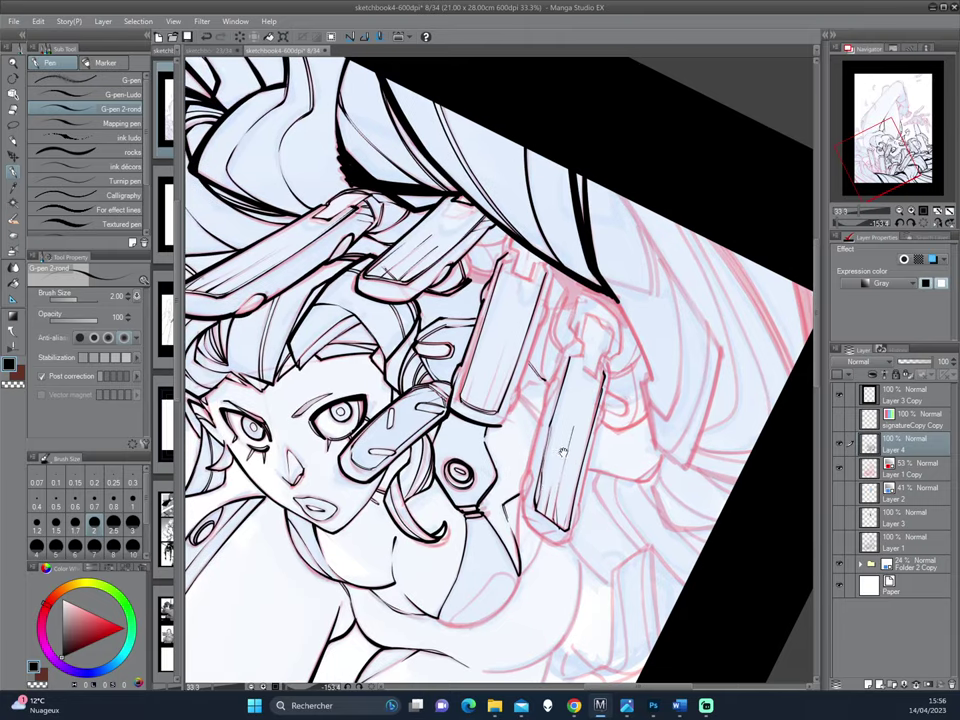
pyautogui.moveTo(411, 320); pyautogui.dragTo(414, 348)
pyautogui.hotkey('ctrl', 'z')
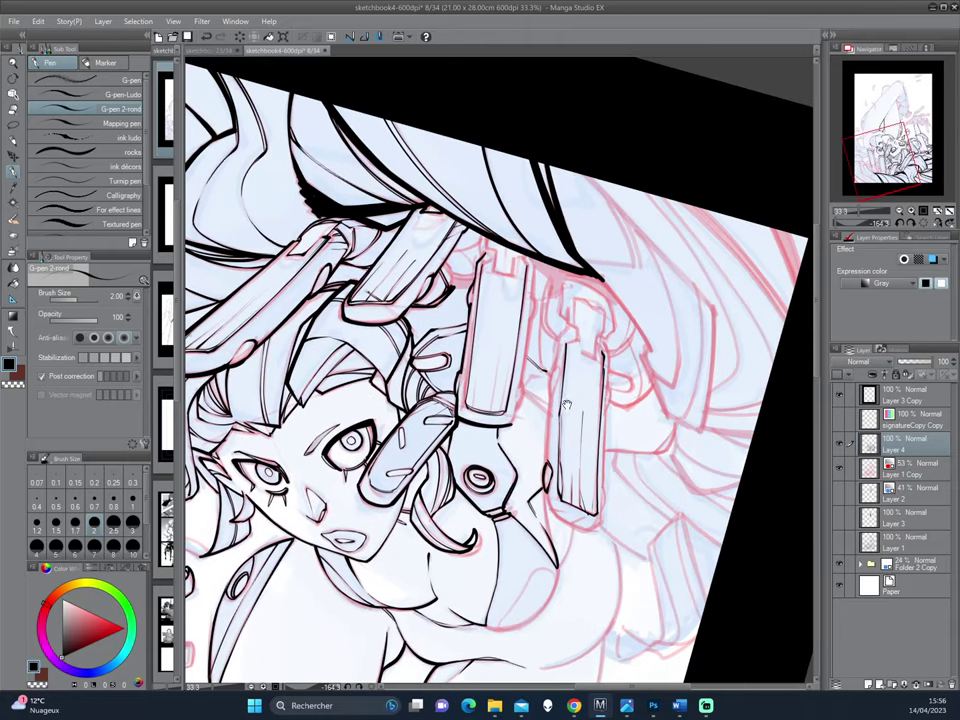
# Step: Readjust the page angle and switch the drawing colour back to black
pyautogui.moveTo(425, 303); pyautogui.dragTo(420, 300)
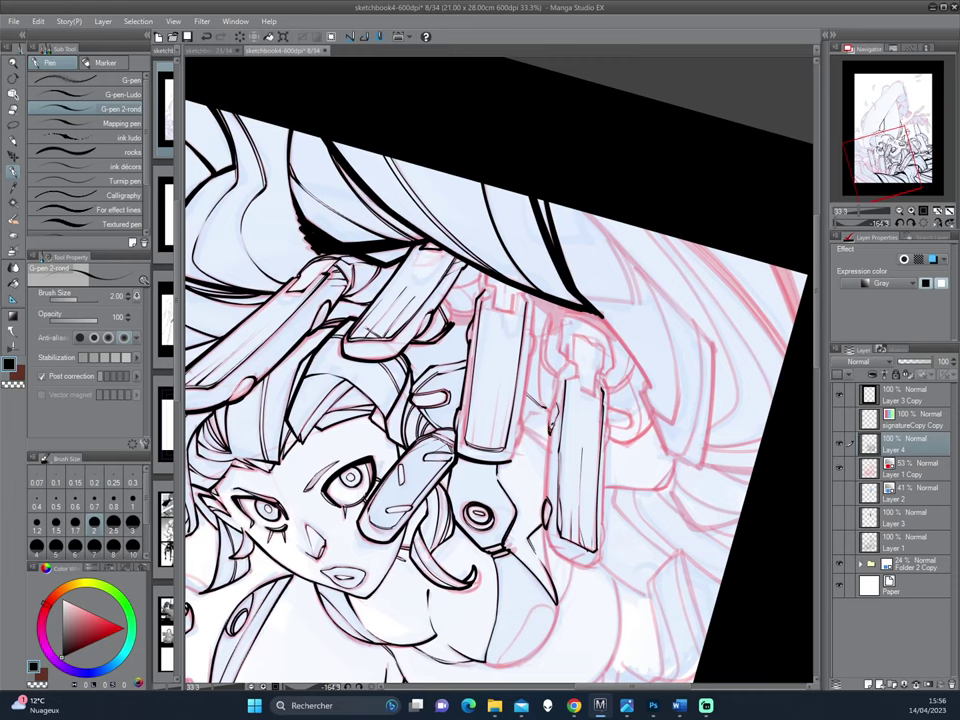
pyautogui.moveTo(413, 342)
pyautogui.mouseDown()
pyautogui.moveTo(435, 283)
pyautogui.moveTo(528, 413)
pyautogui.mouseUp()
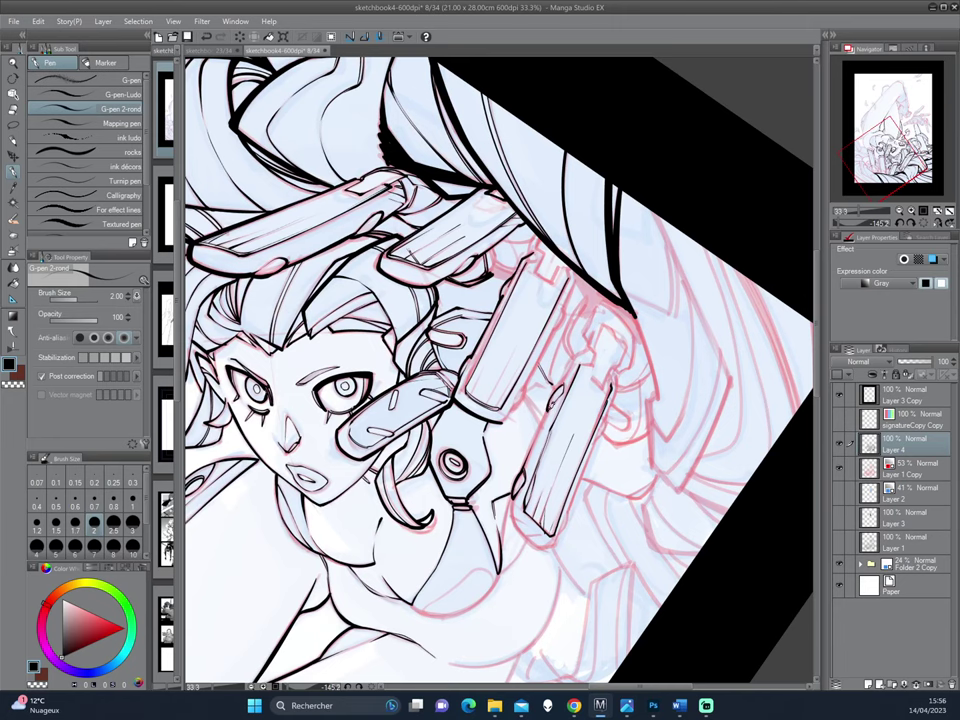
pyautogui.moveTo(400, 345); pyautogui.dragTo(655, 130)
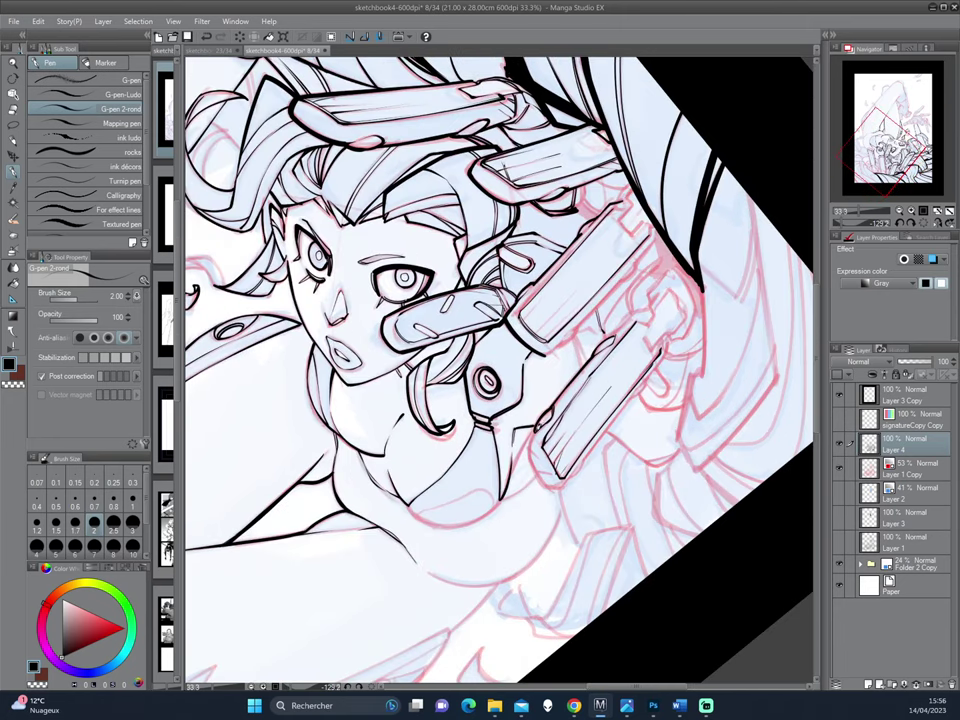
pyautogui.moveTo(411, 362); pyautogui.dragTo(433, 378)
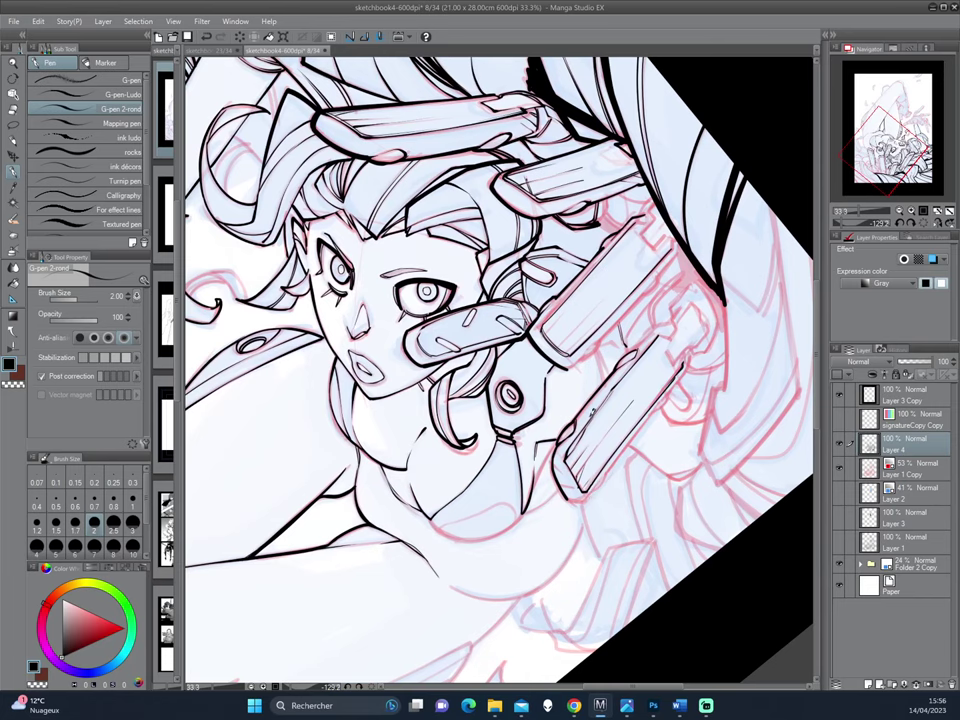
pyautogui.moveTo(475, 344); pyautogui.dragTo(415, 324)
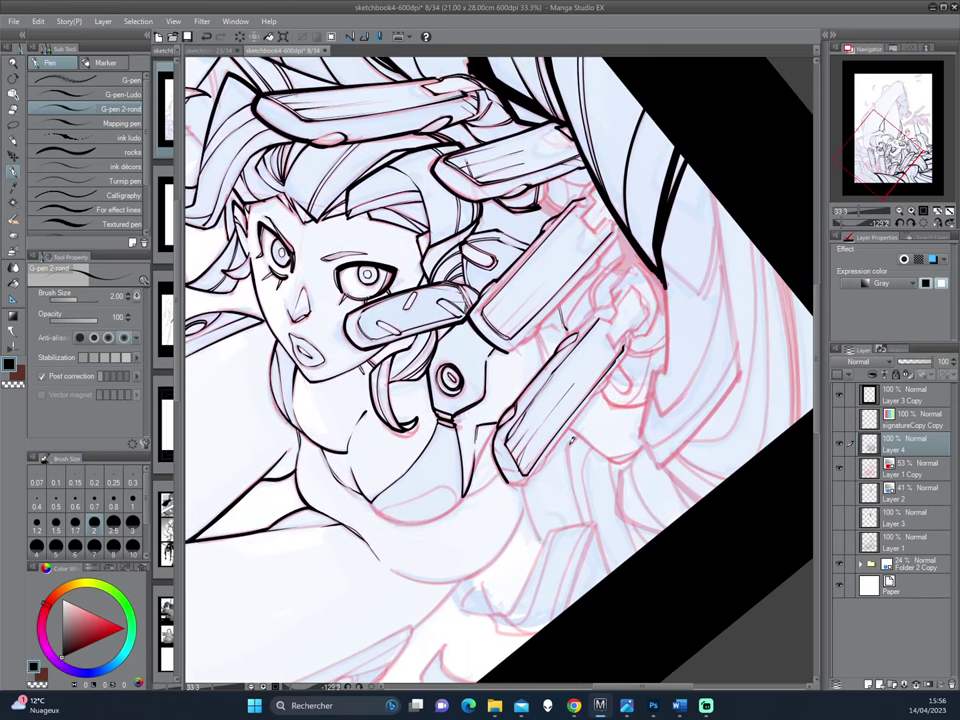
pyautogui.moveTo(572, 440); pyautogui.dragTo(612, 438)
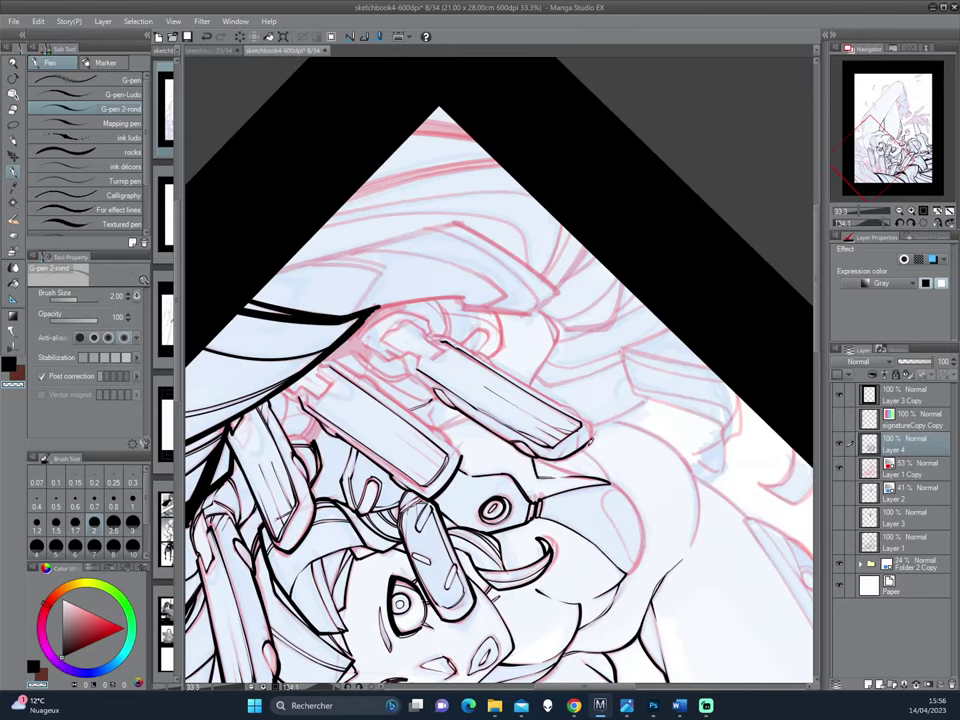
pyautogui.press('x')
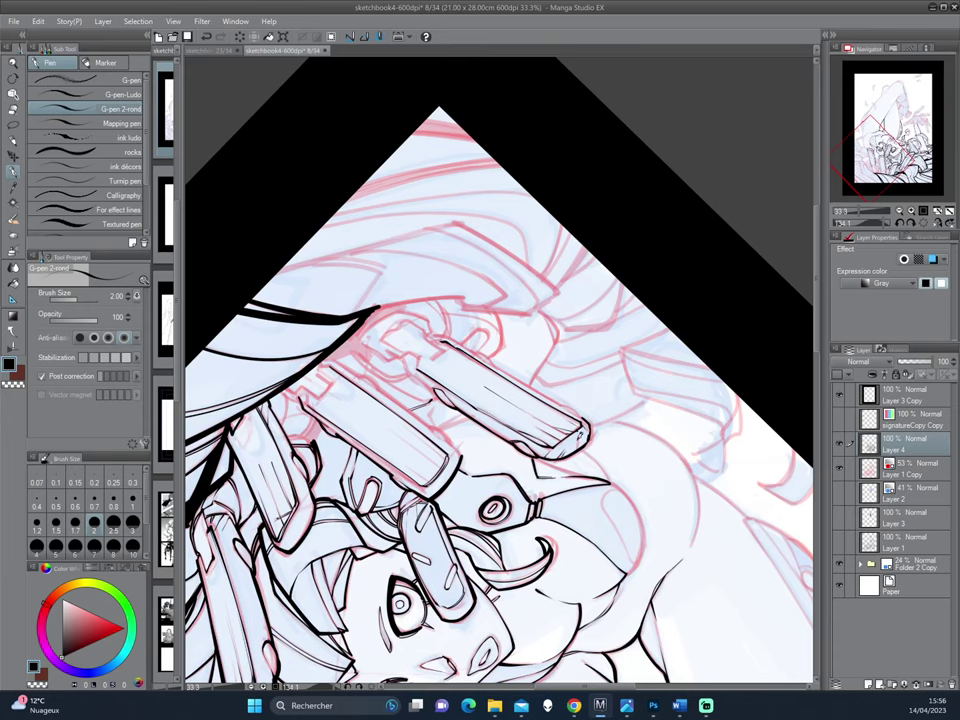
# Step: Rotate the page to show the armor, face and helmet with its top edge level
pyautogui.moveTo(435, 330); pyautogui.dragTo(524, 311)
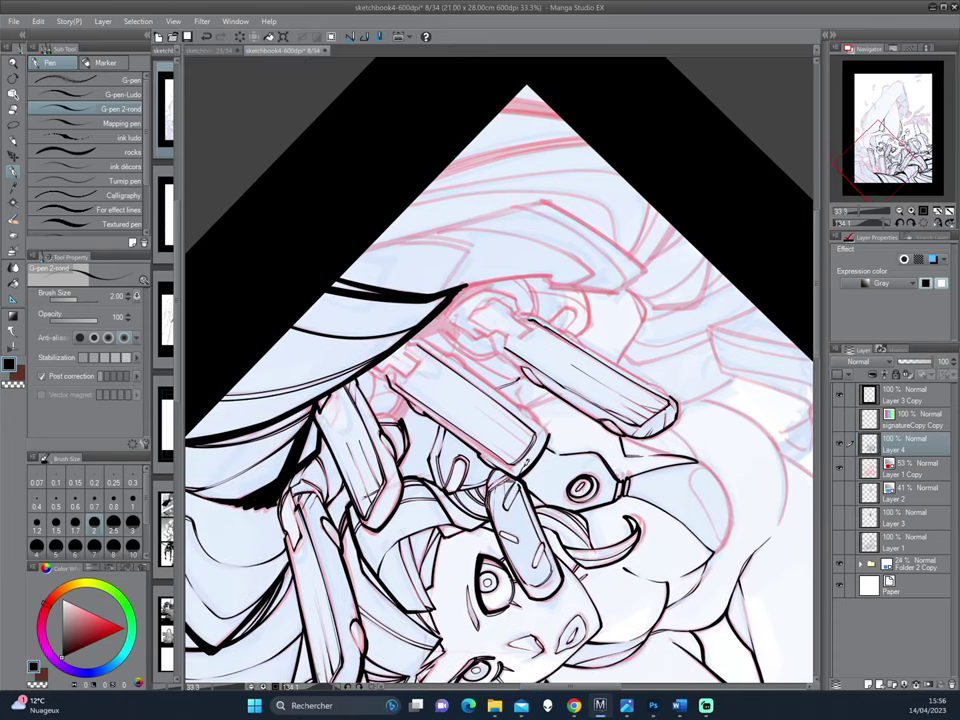
pyautogui.moveTo(400, 338); pyautogui.dragTo(408, 341)
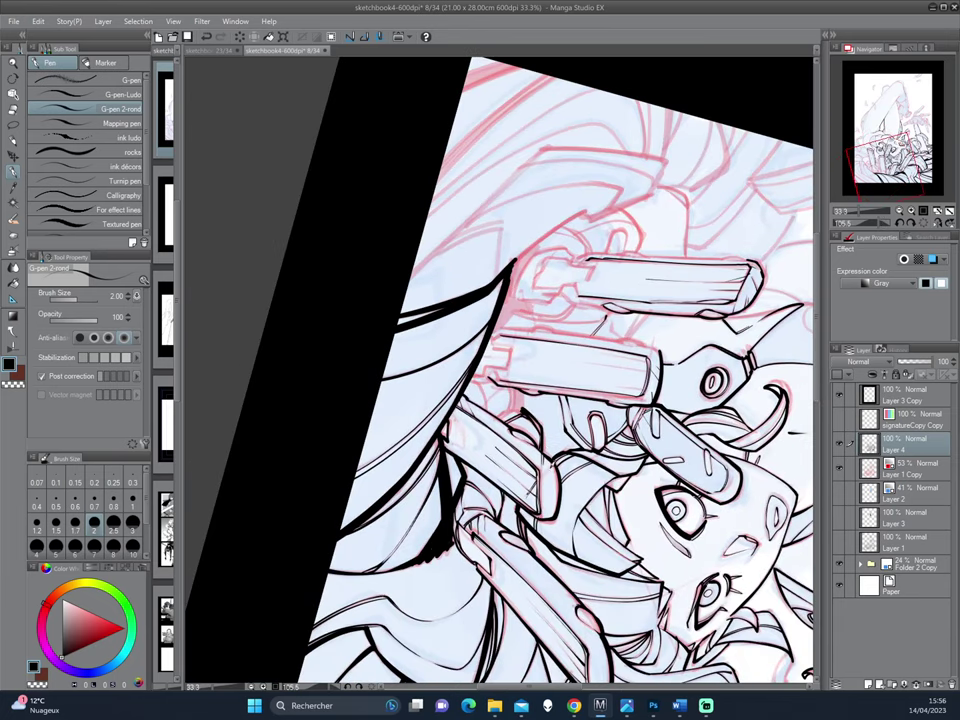
pyautogui.moveTo(493, 263); pyautogui.dragTo(494, 457)
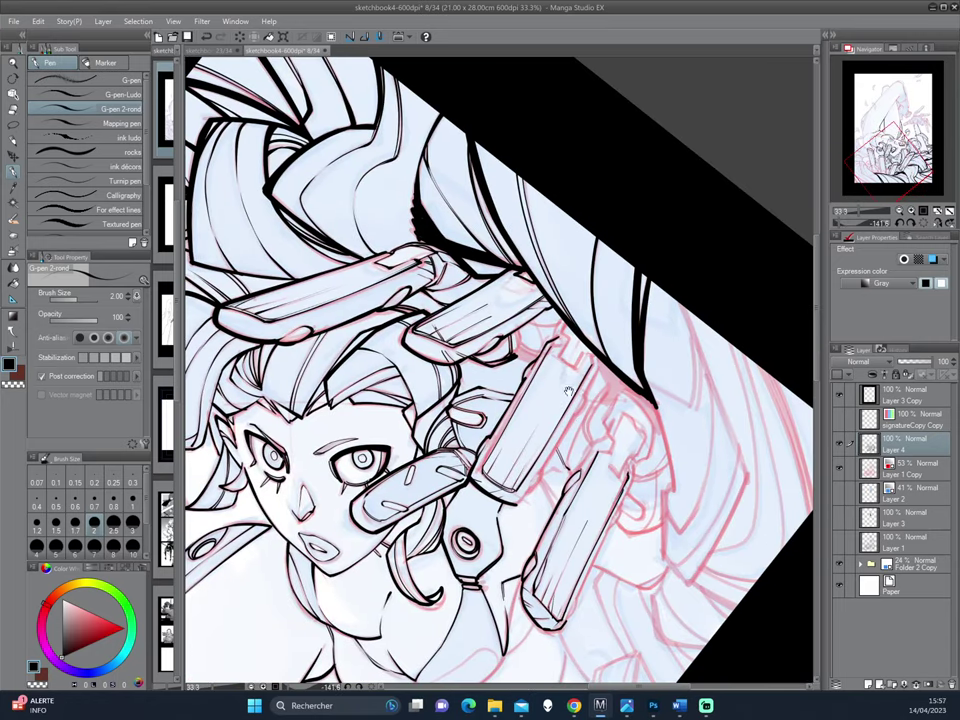
pyautogui.moveTo(426, 294)
pyautogui.mouseDown()
pyautogui.moveTo(519, 520)
pyautogui.moveTo(578, 437)
pyautogui.mouseUp()
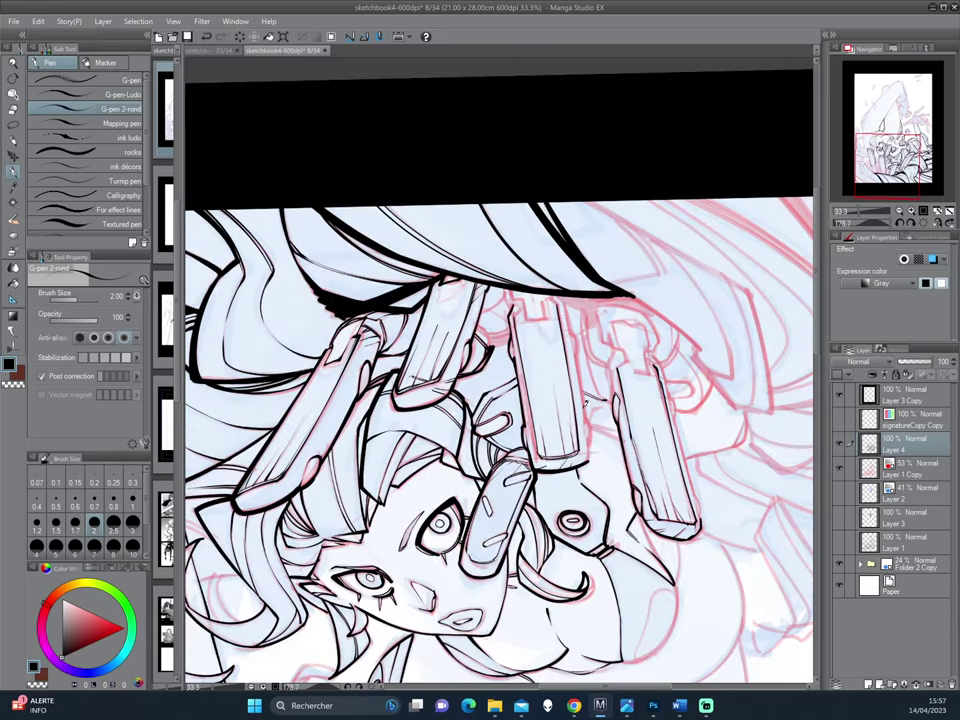
pyautogui.moveTo(438, 303); pyautogui.dragTo(688, 137)
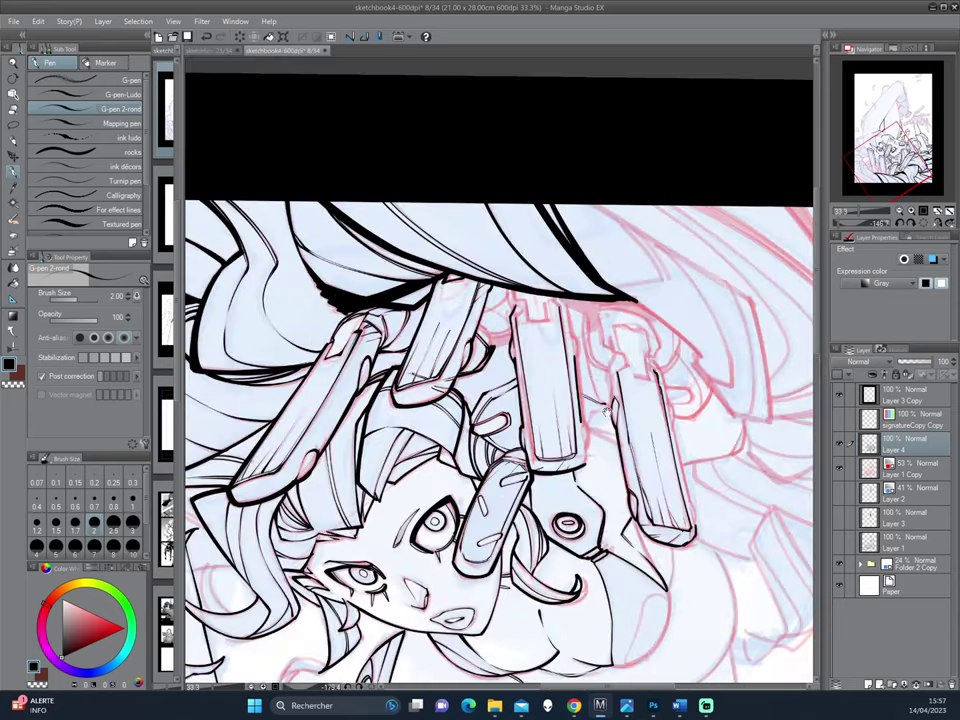
pyautogui.moveTo(427, 300); pyautogui.dragTo(440, 318)
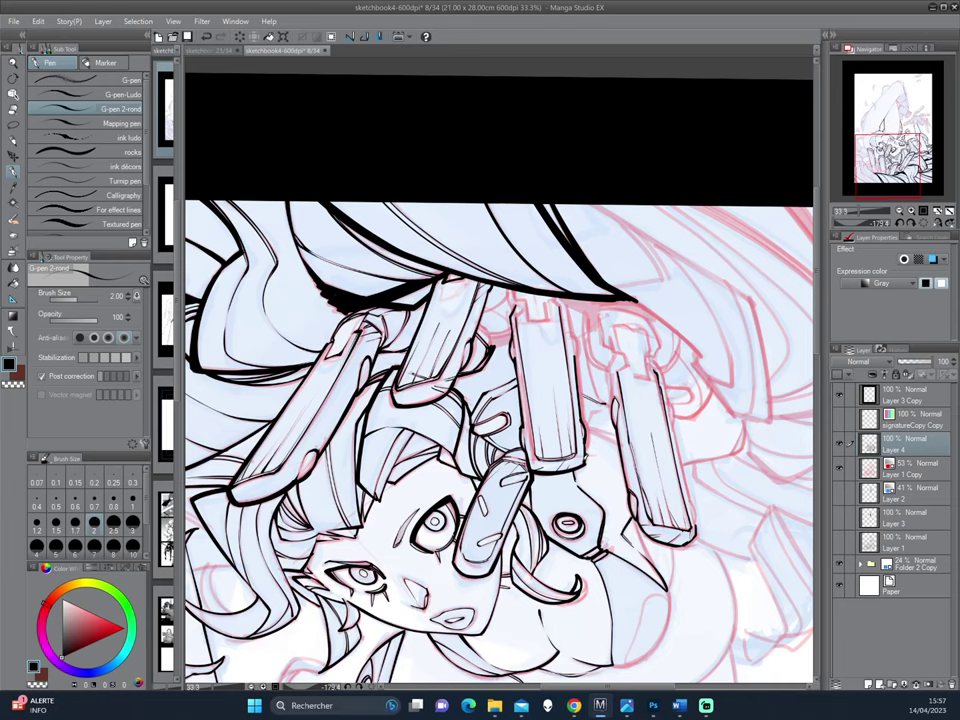
# Step: Ink a long line to the page's right edge, the left panel border and a diagonal hair stroke
pyautogui.moveTo(437, 346); pyautogui.dragTo(643, 386)
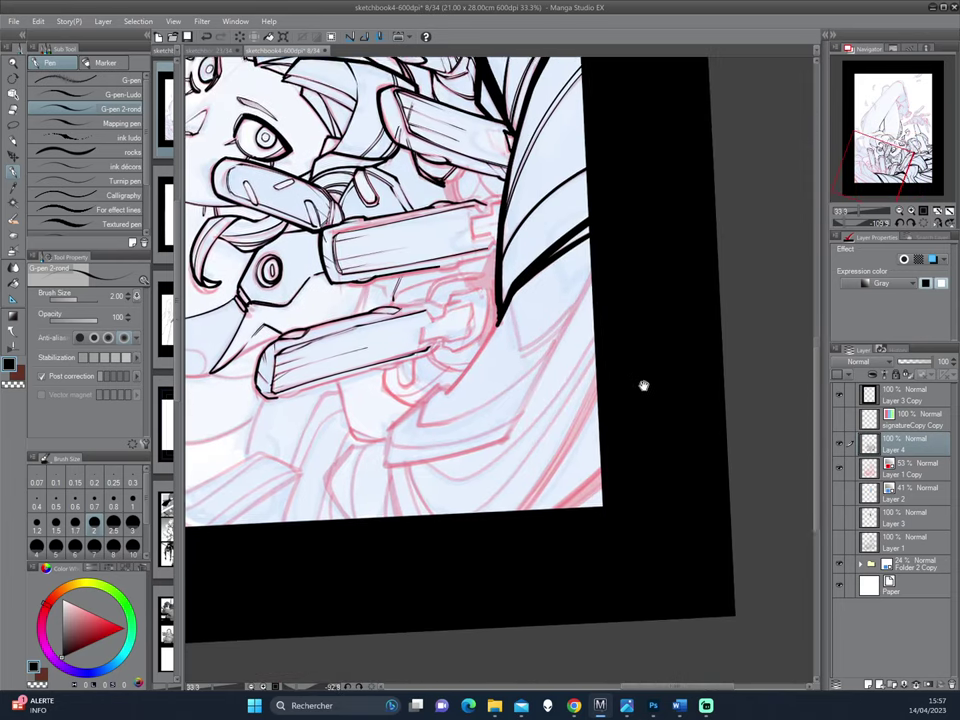
pyautogui.scroll(-1, 643, 386)
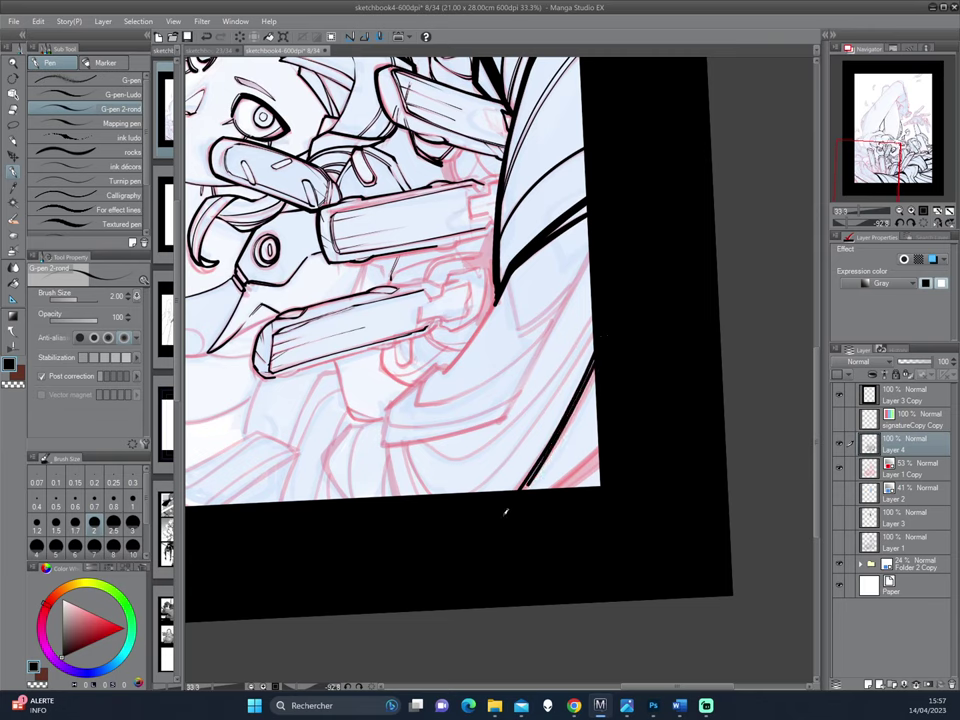
pyautogui.moveTo(517, 490); pyautogui.dragTo(597, 334)
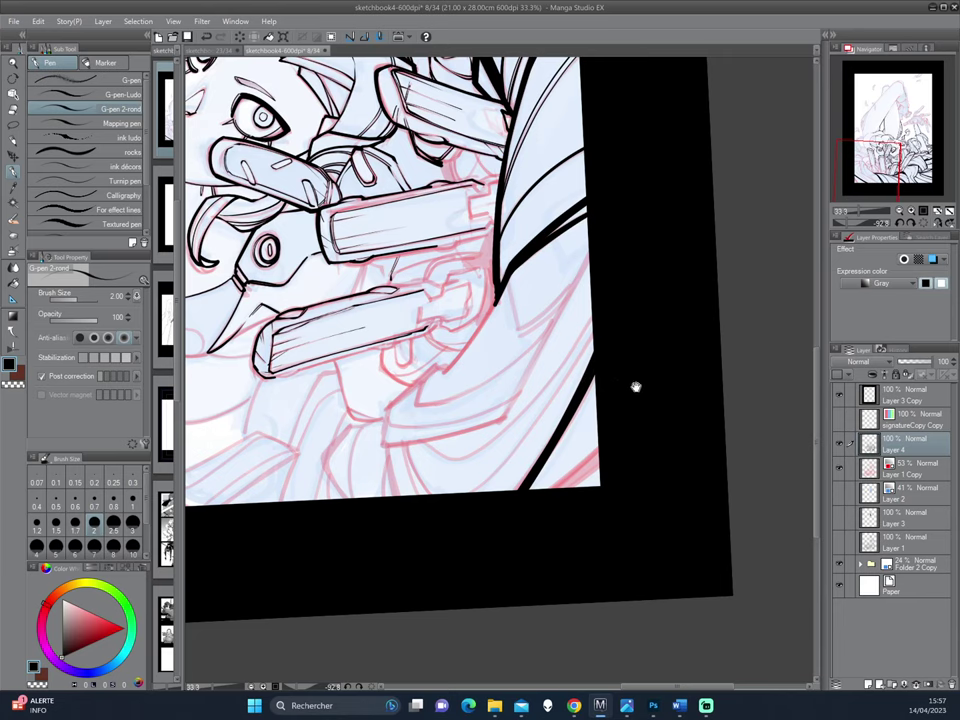
pyautogui.moveTo(634, 386)
pyautogui.mouseDown()
pyautogui.moveTo(692, 236)
pyautogui.moveTo(525, 375)
pyautogui.moveTo(642, 402)
pyautogui.moveTo(610, 425)
pyautogui.mouseUp()
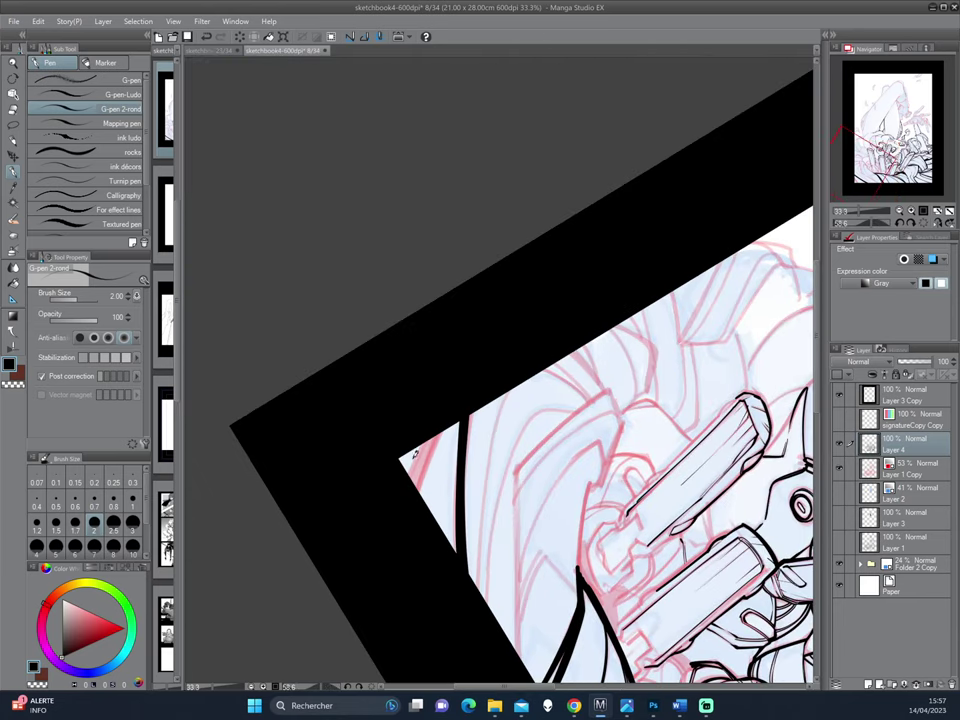
pyautogui.moveTo(446, 422)
pyautogui.mouseDown()
pyautogui.moveTo(406, 497)
pyautogui.moveTo(579, 399)
pyautogui.moveTo(508, 349)
pyautogui.mouseUp()
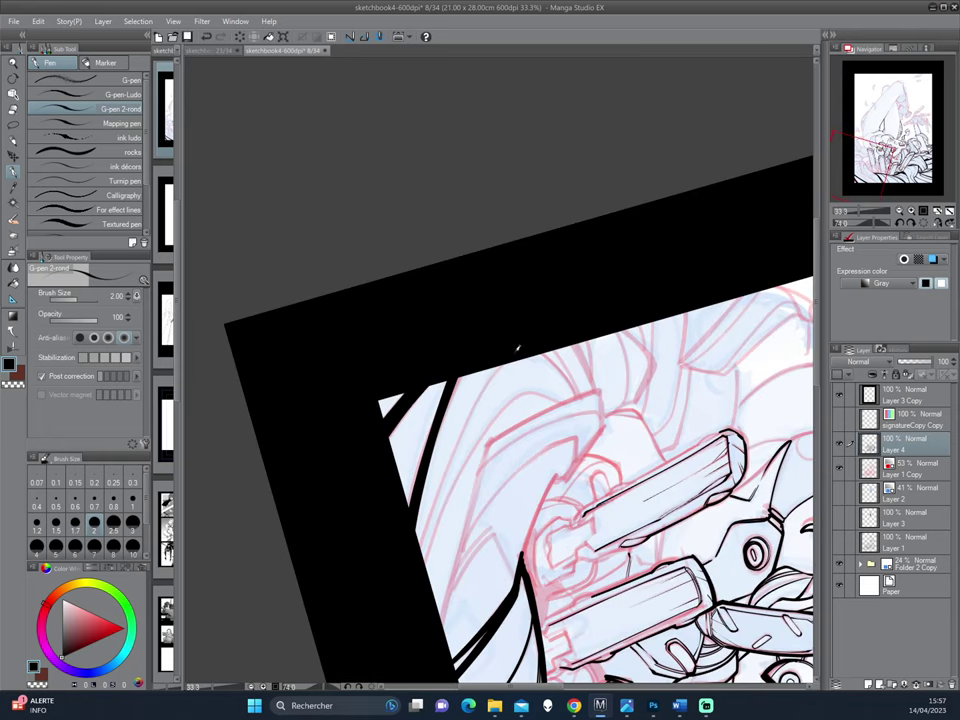
pyautogui.moveTo(331, 472)
pyautogui.mouseDown()
pyautogui.moveTo(506, 491)
pyautogui.moveTo(565, 452)
pyautogui.moveTo(518, 370)
pyautogui.mouseUp()
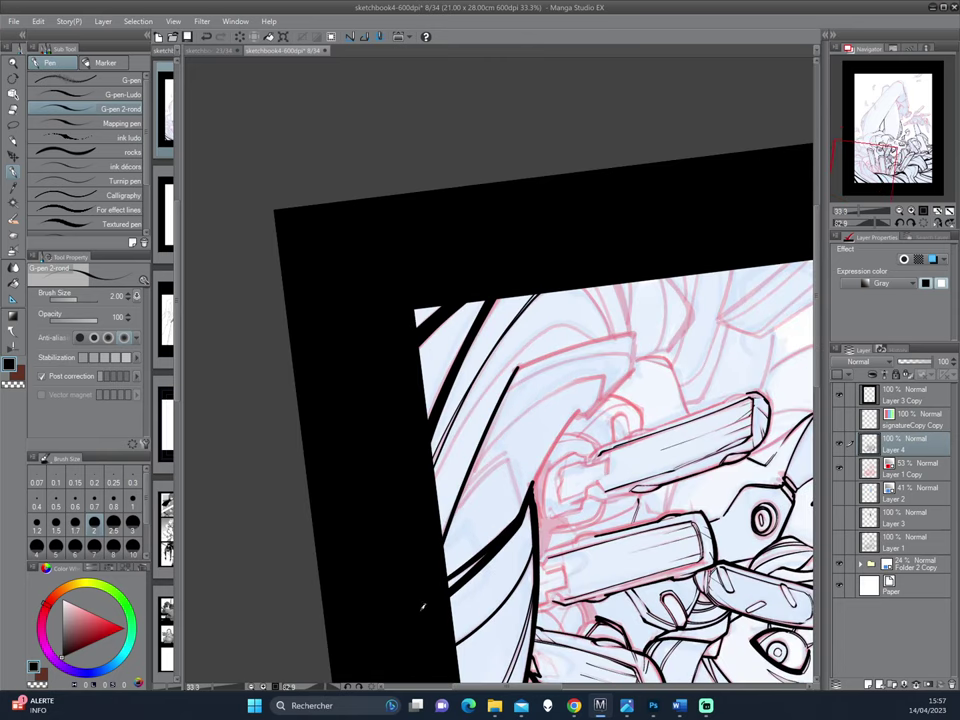
pyautogui.moveTo(518, 370); pyautogui.dragTo(470, 467)
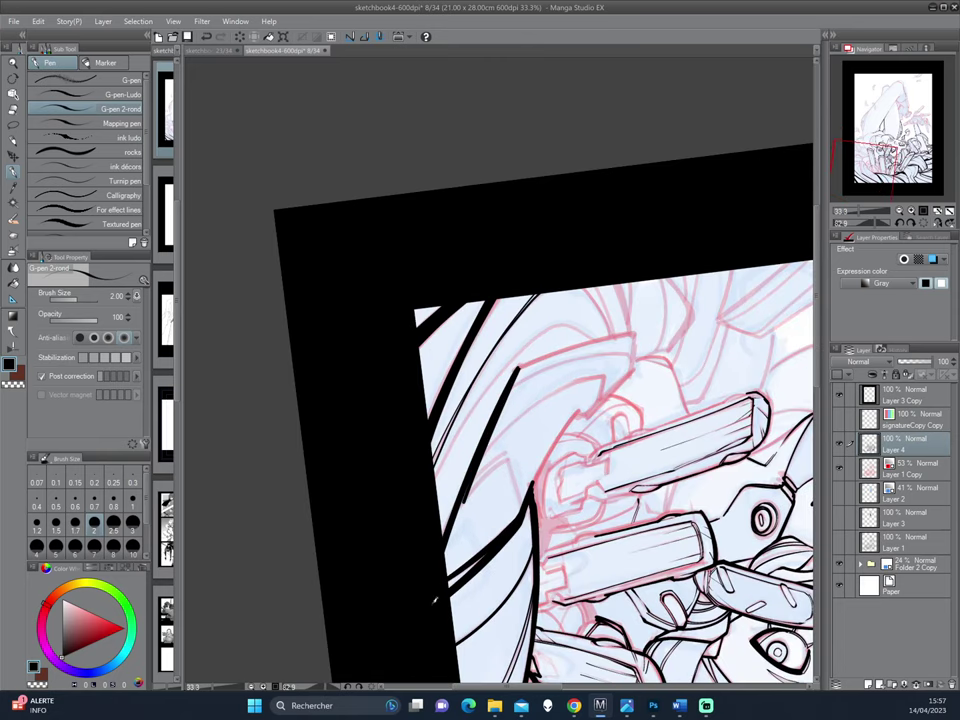
# Step: Rotate and tilt the page to centre the armor plates at a comfortable angle
pyautogui.moveTo(347, 455)
pyautogui.mouseDown()
pyautogui.moveTo(588, 344)
pyautogui.moveTo(570, 304)
pyautogui.mouseUp()
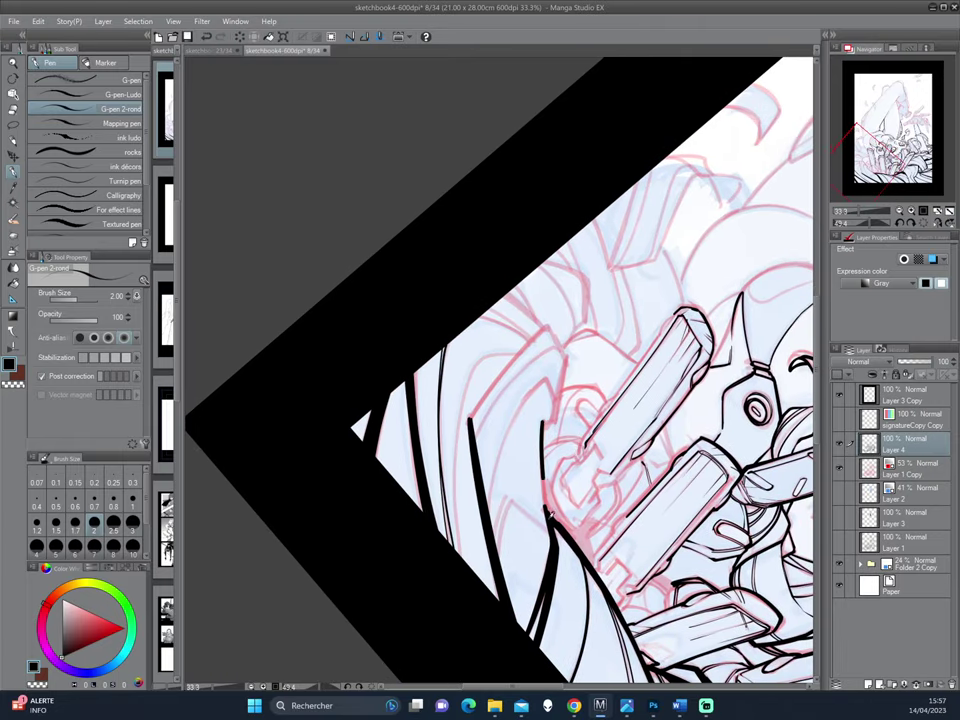
pyautogui.moveTo(545, 427)
pyautogui.mouseDown()
pyautogui.moveTo(540, 545)
pyautogui.moveTo(539, 433)
pyautogui.mouseUp()
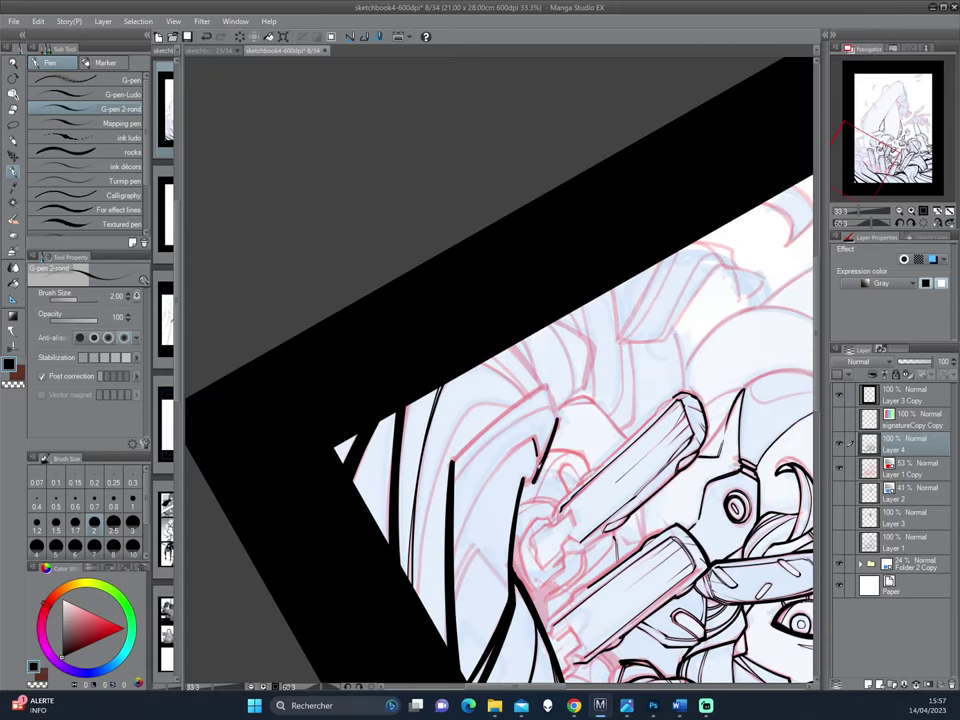
pyautogui.moveTo(539, 432)
pyautogui.mouseDown()
pyautogui.moveTo(567, 424)
pyautogui.moveTo(538, 394)
pyautogui.moveTo(519, 490)
pyautogui.mouseUp()
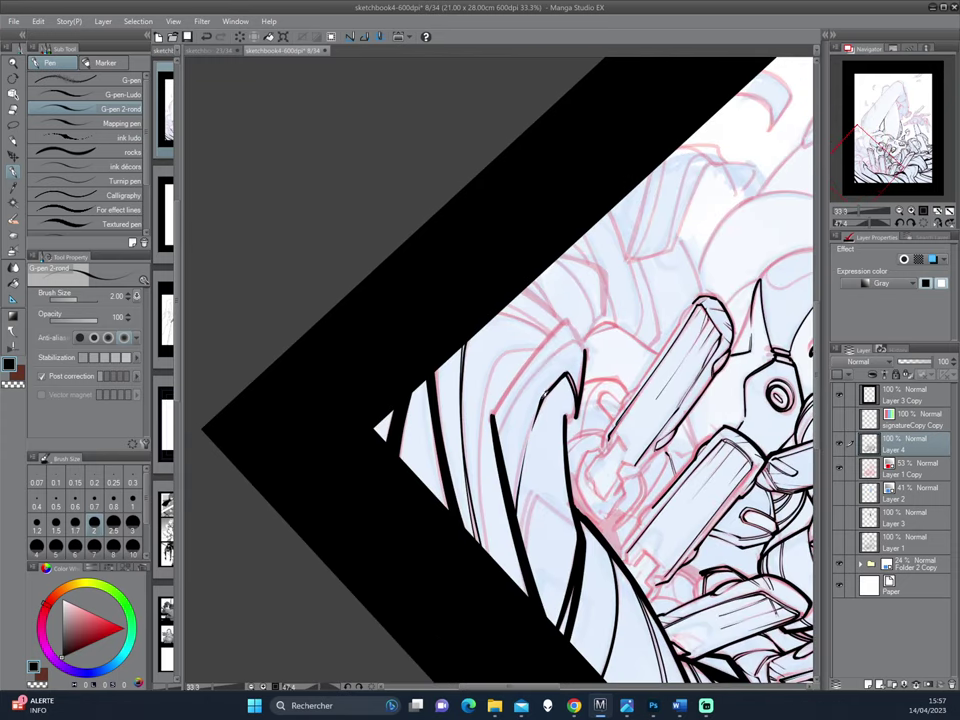
pyautogui.moveTo(518, 493); pyautogui.dragTo(534, 437)
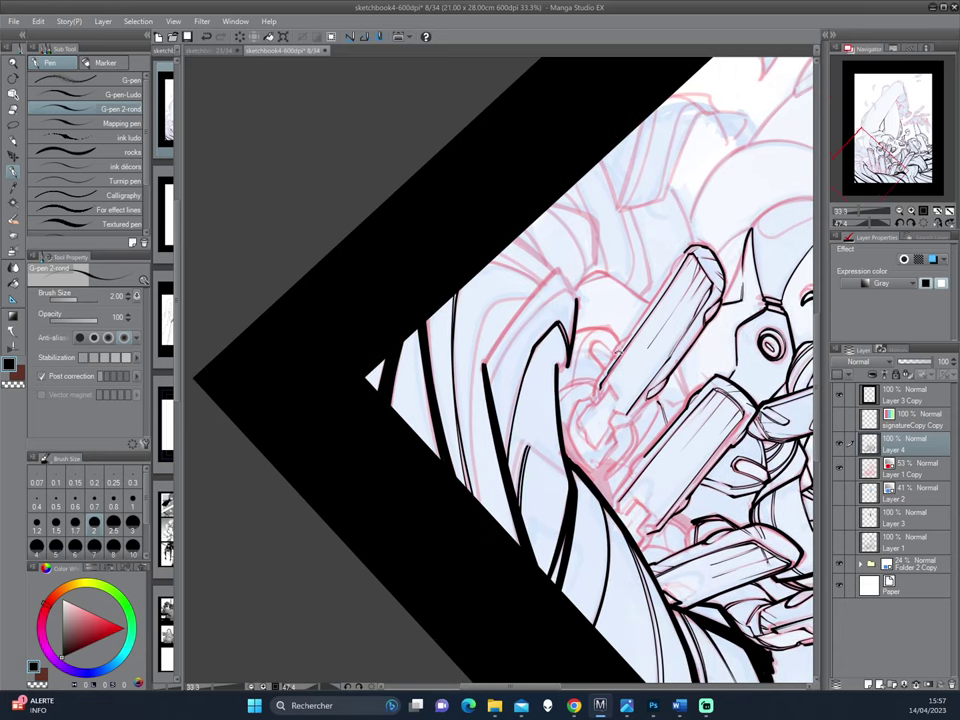
pyautogui.moveTo(464, 264); pyautogui.dragTo(442, 343)
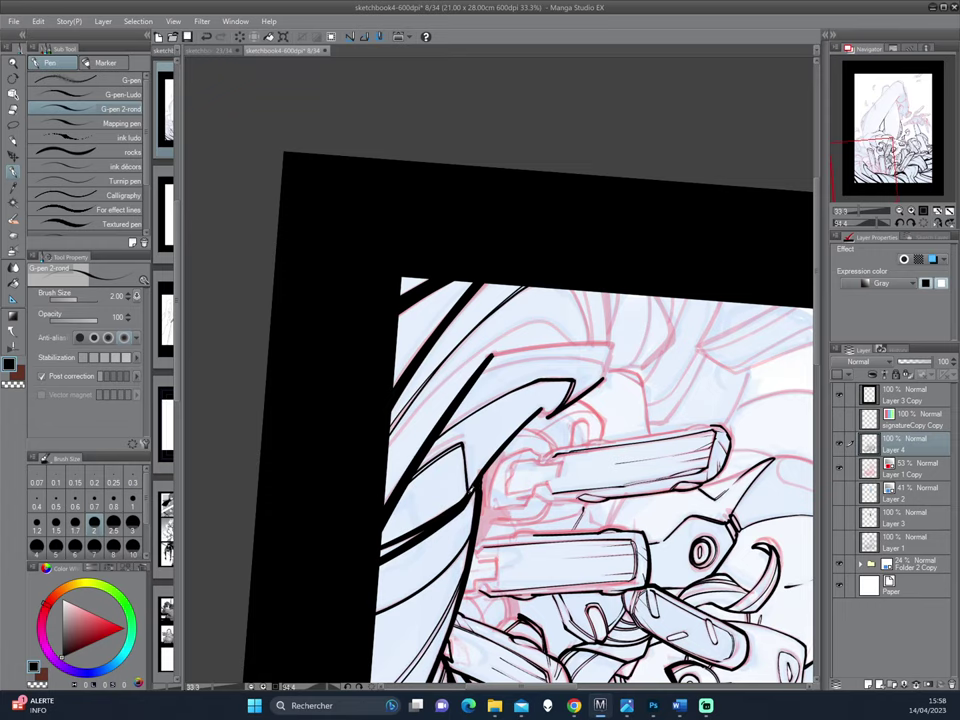
pyautogui.moveTo(465, 438); pyautogui.dragTo(527, 458)
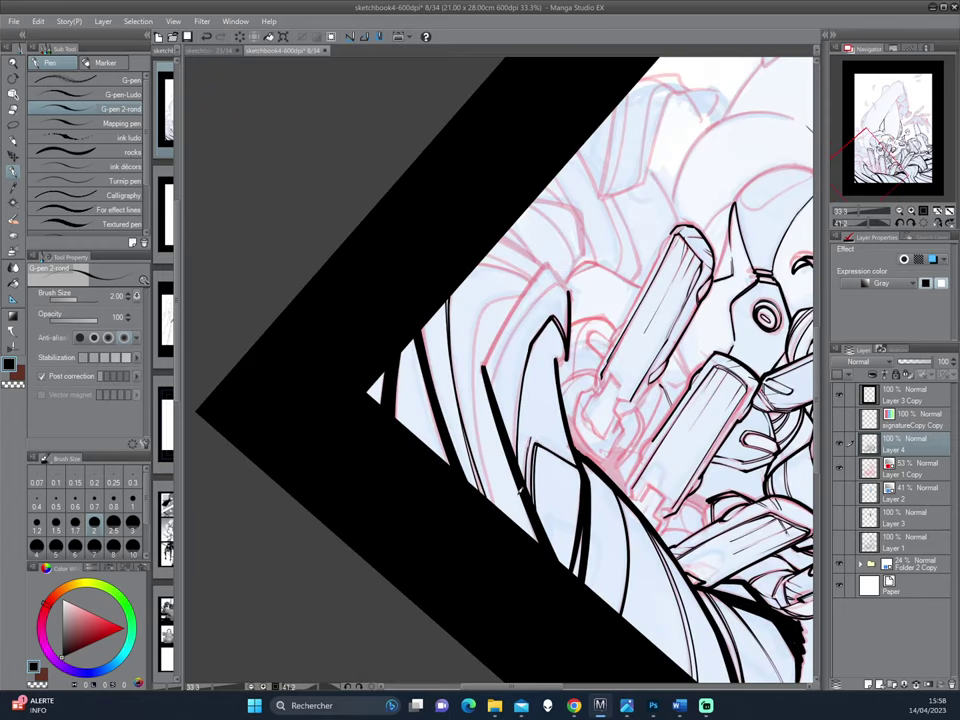
pyautogui.scroll(3, 389, 370)
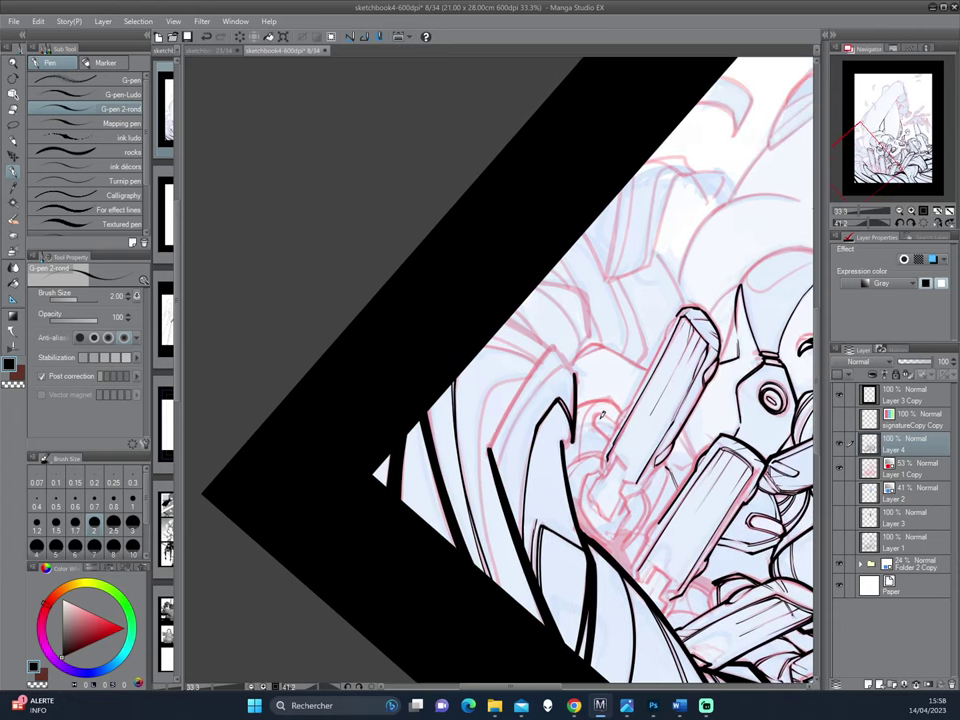
pyautogui.moveTo(602, 413)
pyautogui.mouseDown()
pyautogui.moveTo(548, 447)
pyautogui.moveTo(566, 427)
pyautogui.mouseUp()
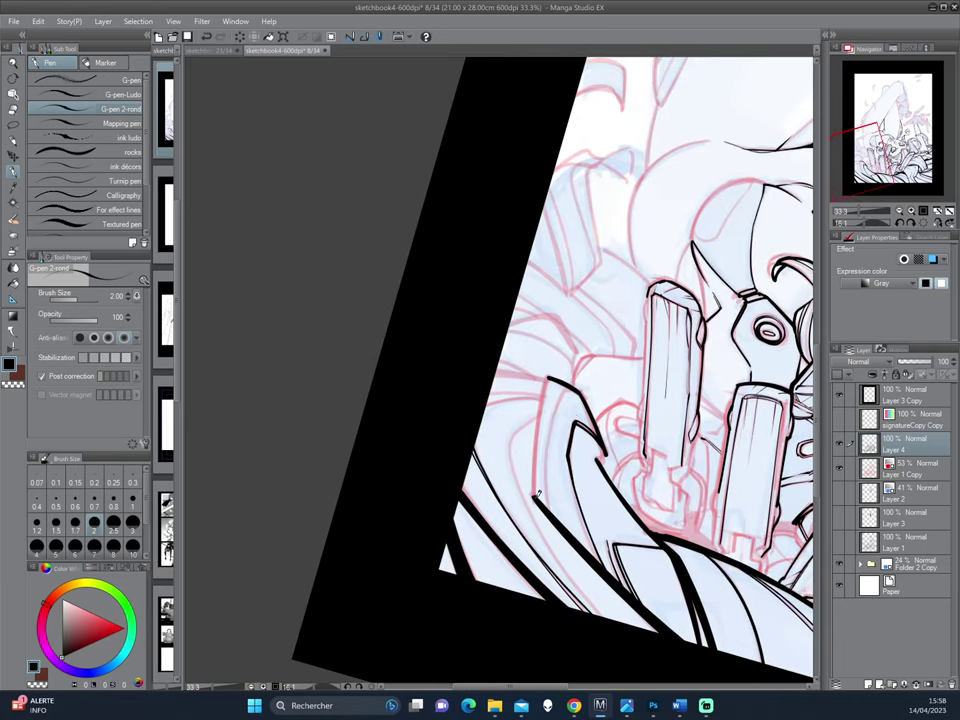
# Step: Ink the thick curved armor outlines, the inner curved line and a short inner stroke
pyautogui.moveTo(537, 493); pyautogui.dragTo(533, 446)
pyautogui.moveTo(552, 376); pyautogui.dragTo(537, 432)
pyautogui.moveTo(535, 495)
pyautogui.mouseDown()
pyautogui.moveTo(548, 376)
pyautogui.moveTo(537, 497)
pyautogui.mouseUp()
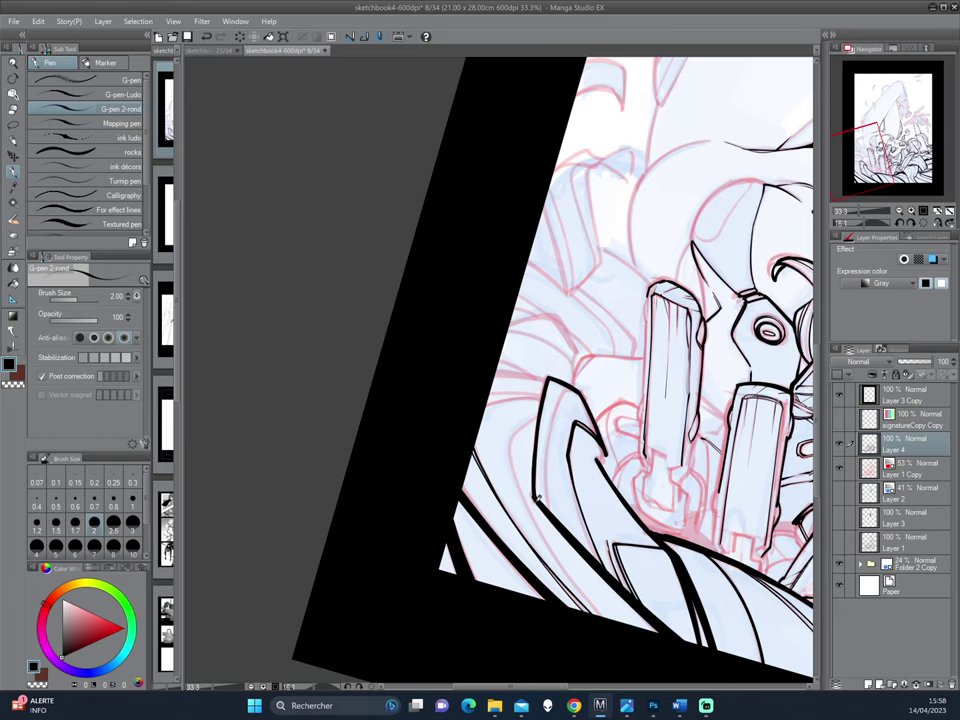
pyautogui.press('-')
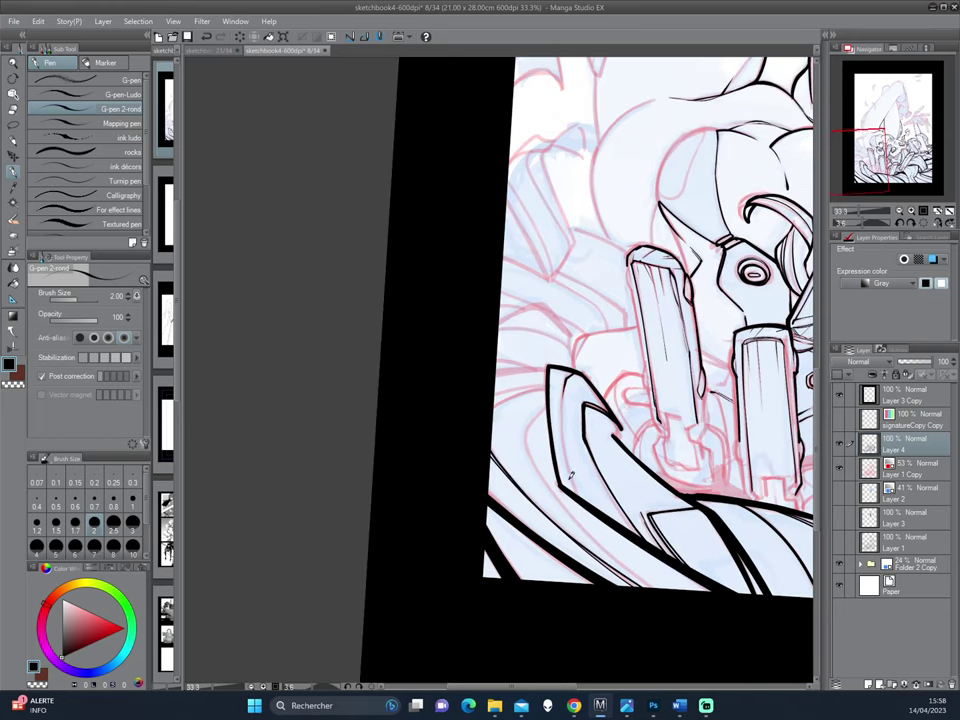
pyautogui.moveTo(562, 444); pyautogui.dragTo(581, 496)
pyautogui.moveTo(674, 415); pyautogui.dragTo(635, 432)
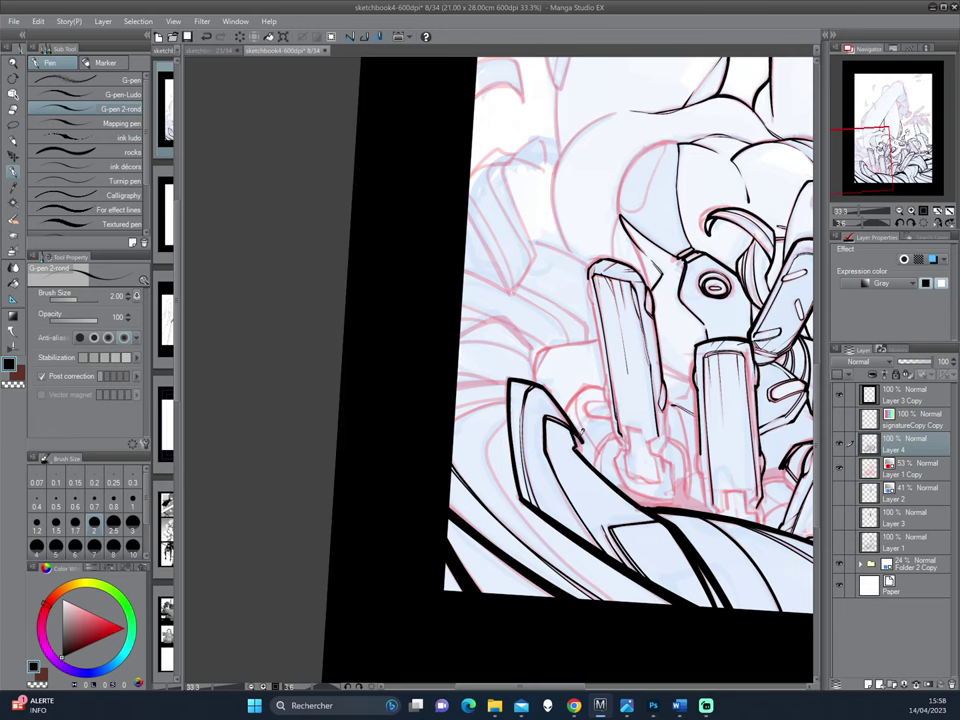
pyautogui.moveTo(576, 437); pyautogui.dragTo(580, 451)
# Step: Ink the claw's upper edge with two strokes
pyautogui.moveTo(578, 444)
pyautogui.mouseDown()
pyautogui.moveTo(676, 443)
pyautogui.moveTo(502, 485)
pyautogui.mouseUp()
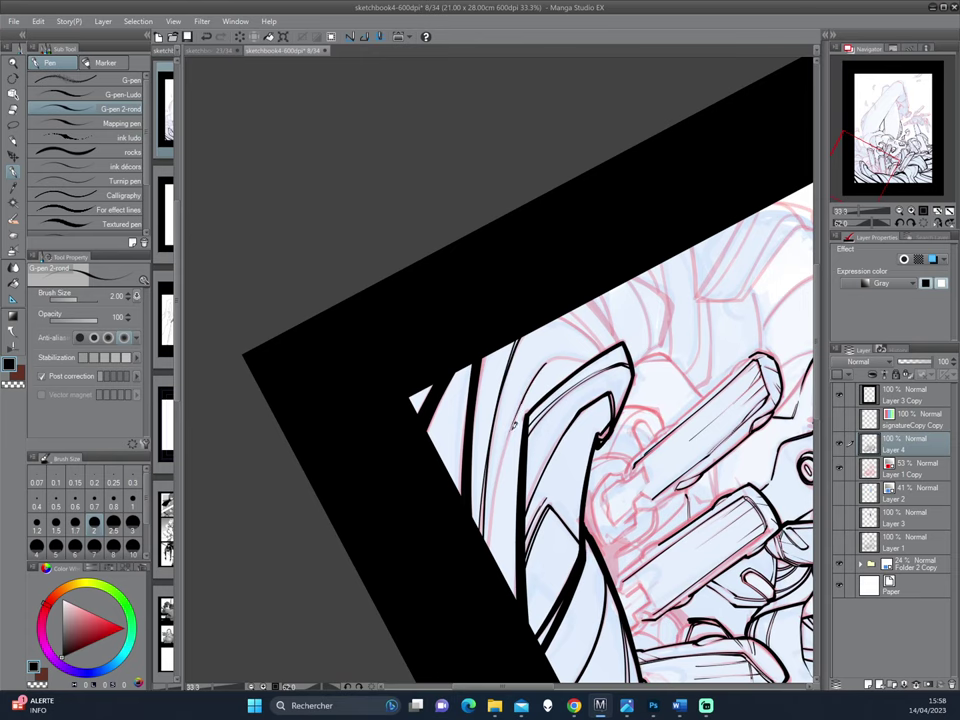
pyautogui.moveTo(482, 561)
pyautogui.mouseDown()
pyautogui.moveTo(572, 498)
pyautogui.moveTo(590, 534)
pyautogui.mouseUp()
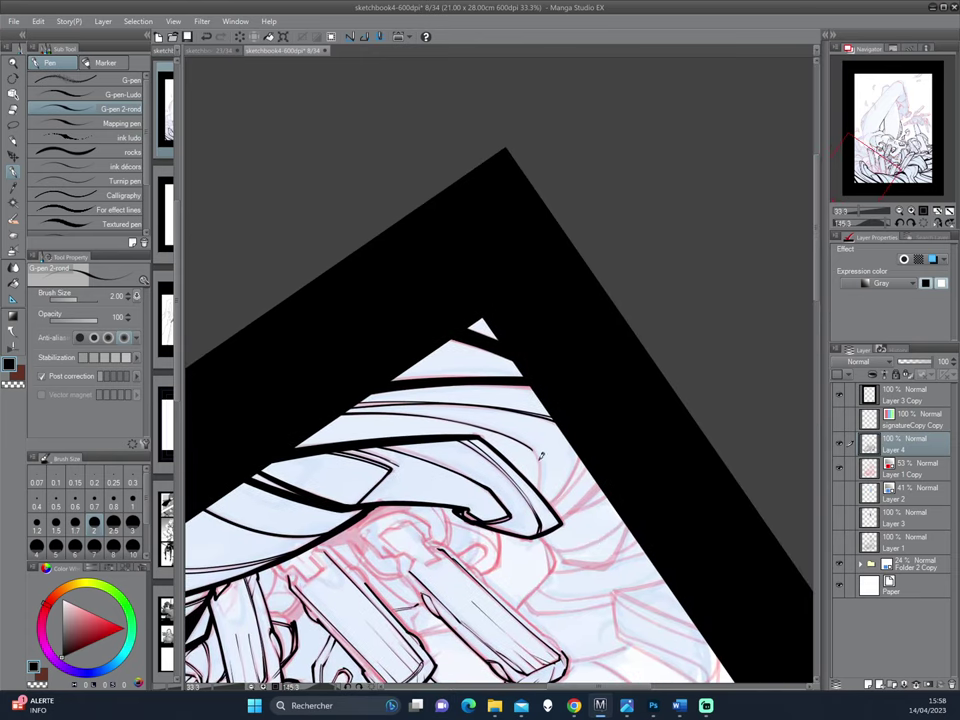
pyautogui.moveTo(413, 407); pyautogui.dragTo(457, 322)
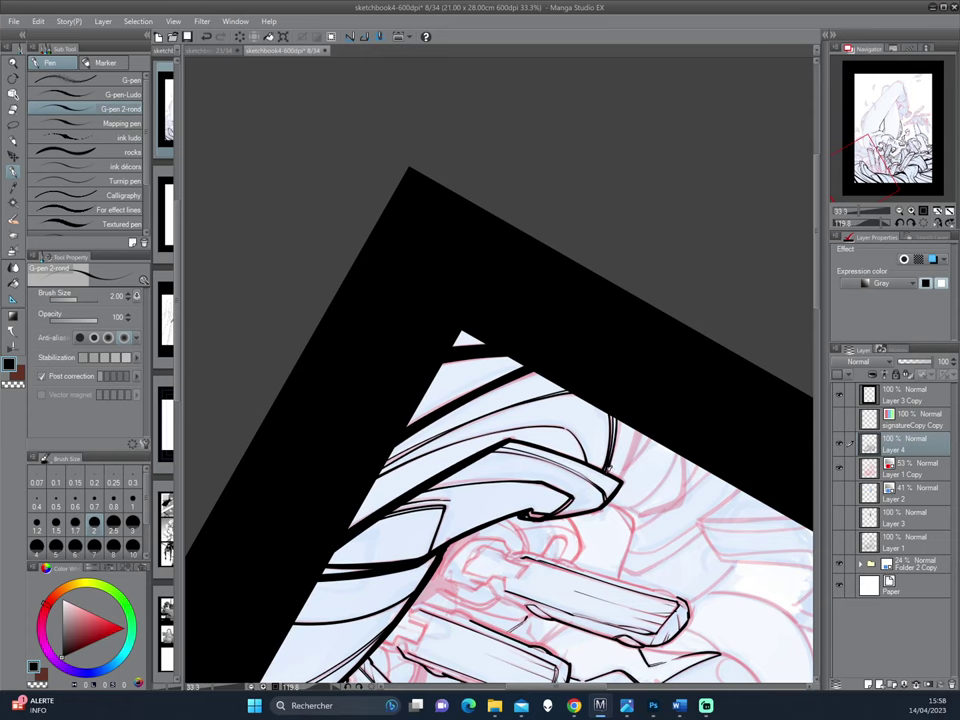
pyautogui.moveTo(460, 335); pyautogui.dragTo(495, 303)
pyautogui.moveTo(652, 383); pyautogui.dragTo(648, 433)
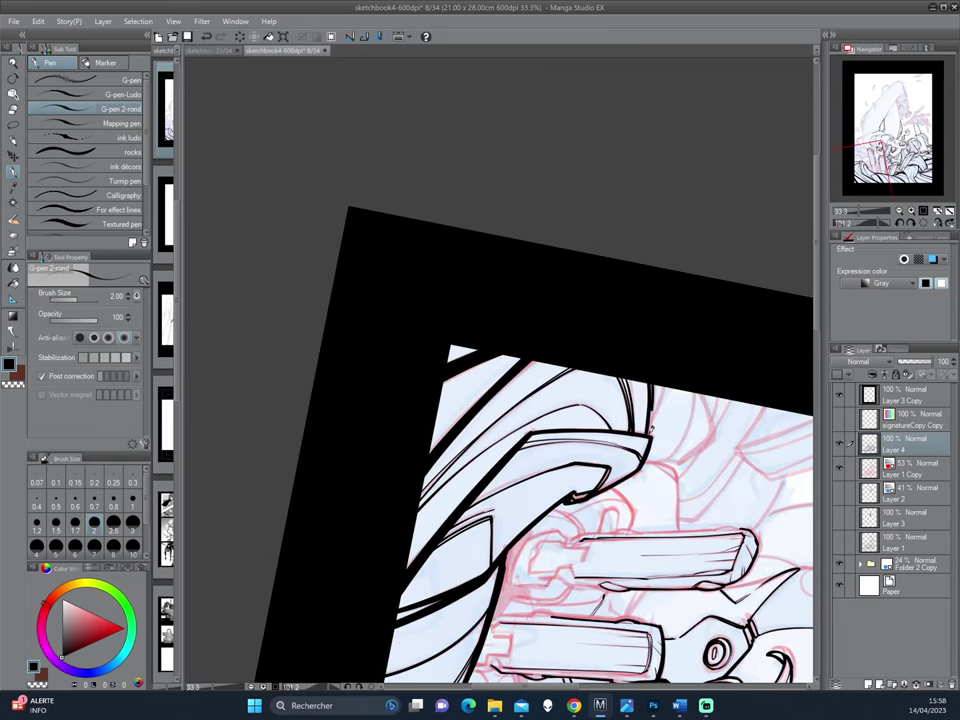
pyautogui.moveTo(659, 386); pyautogui.dragTo(655, 416)
# Step: Add a short vertical line on the claw and straighten the page to view it whole
pyautogui.moveTo(497, 300)
pyautogui.mouseDown()
pyautogui.moveTo(480, 290)
pyautogui.moveTo(472, 300)
pyautogui.mouseUp()
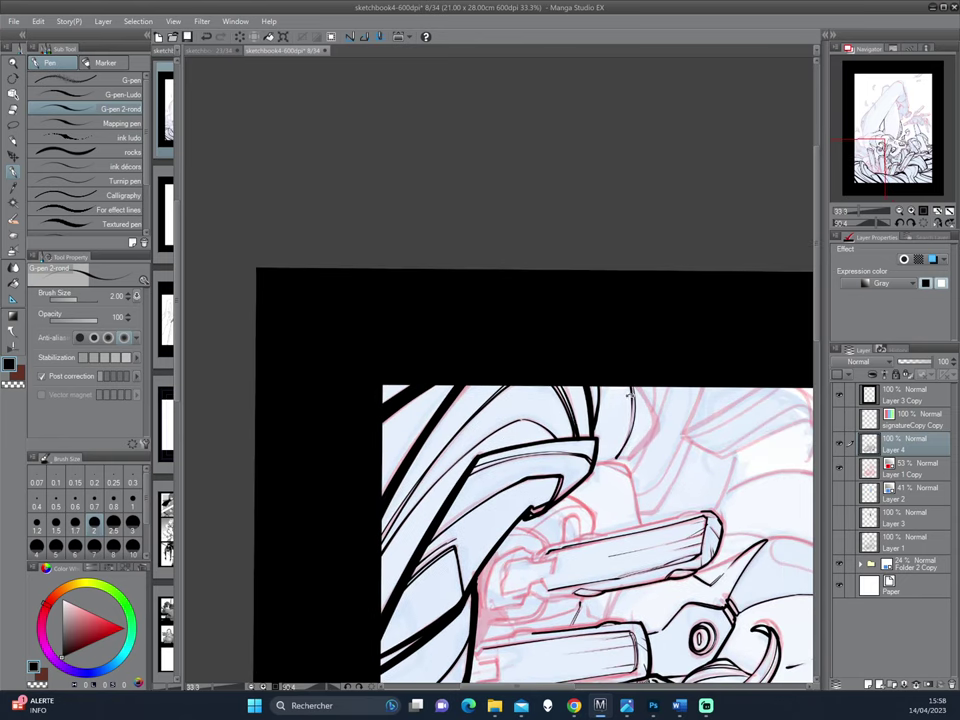
pyautogui.press('^')
pyautogui.moveTo(634, 466); pyautogui.dragTo(627, 426)
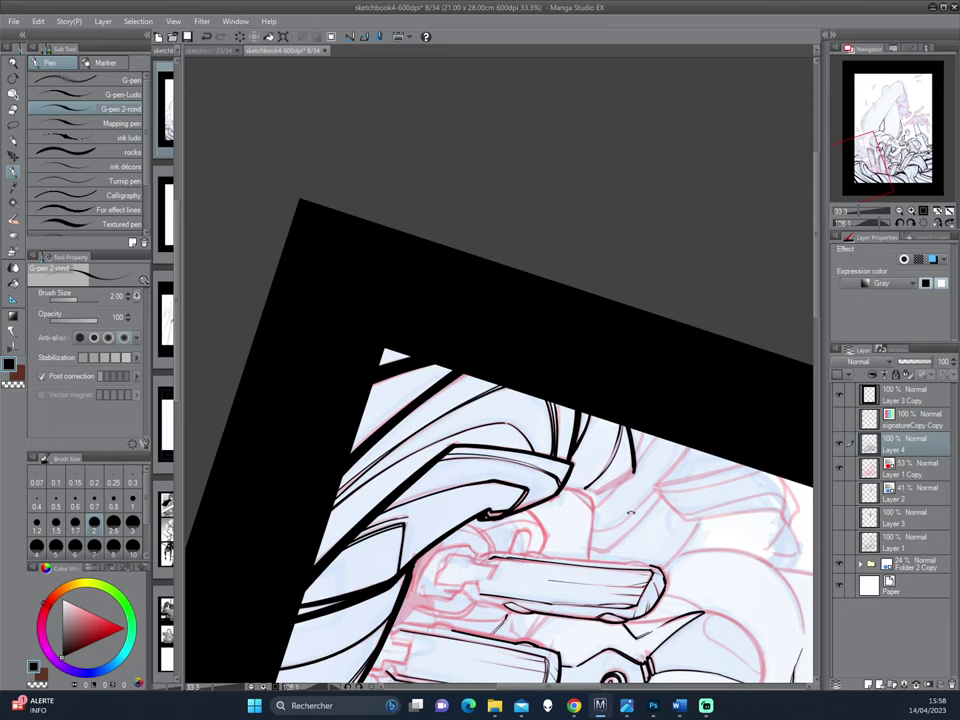
pyautogui.press('-')
pyautogui.press('-')
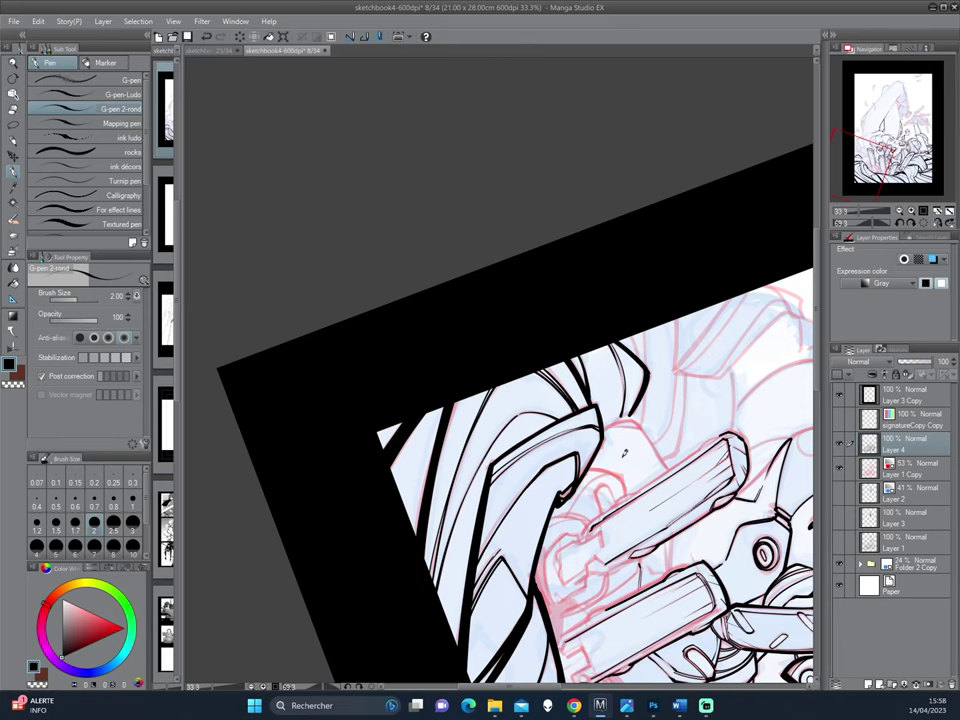
pyautogui.scroll(-1, 624, 460)
pyautogui.scroll(-1, 624, 460)
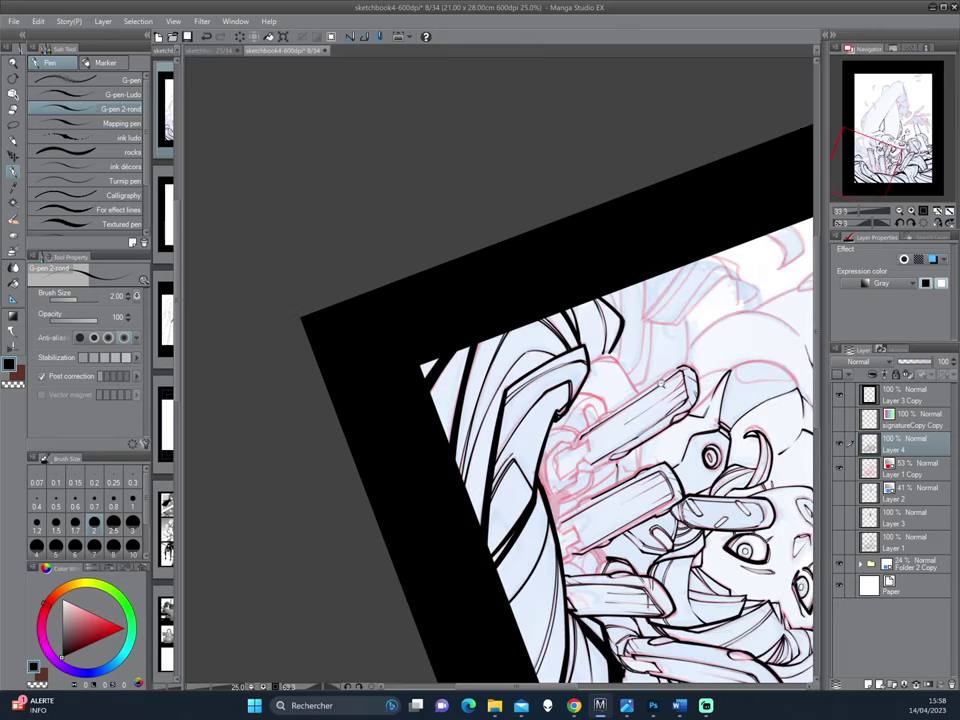
pyautogui.scroll(-1, 624, 460)
pyautogui.hotkey('ctrl', '0')
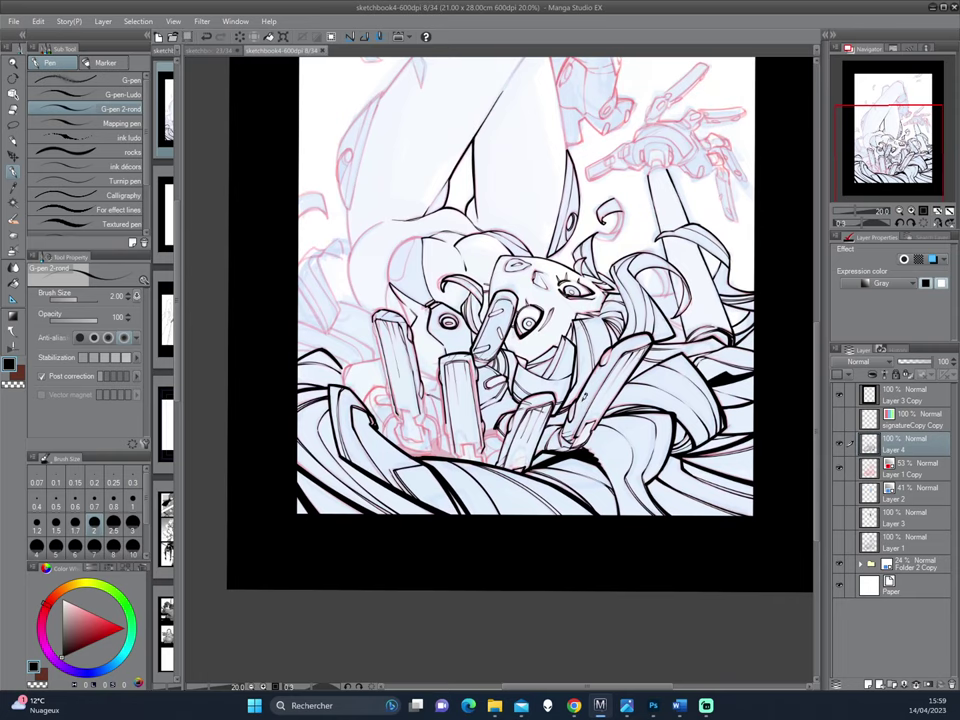
# Step: Zoom in to frame the armor and thin the pen to 1.70
pyautogui.scroll(3, 581, 407)
pyautogui.moveTo(578, 405); pyautogui.dragTo(638, 283)
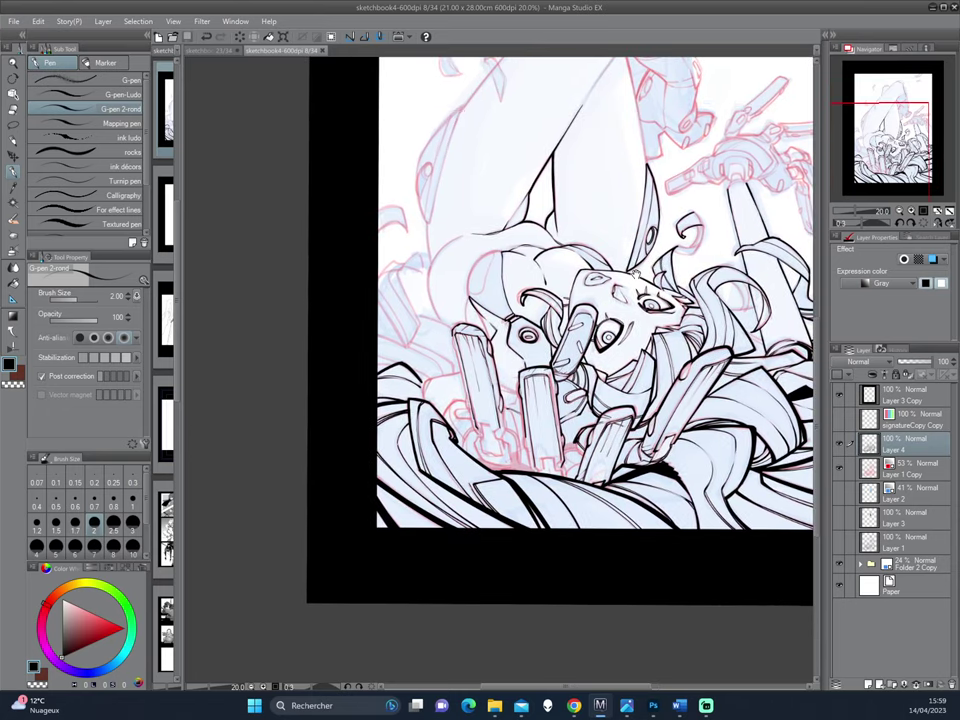
pyautogui.scroll(2, 517, 458)
pyautogui.scroll(2, 517, 458)
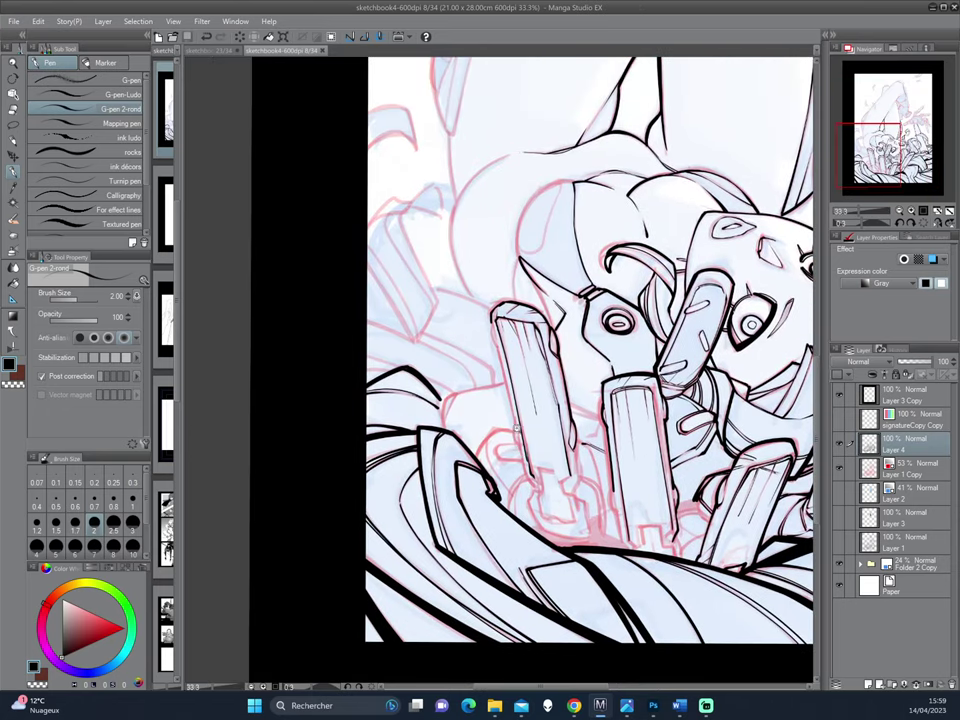
pyautogui.moveTo(517, 458); pyautogui.dragTo(514, 422)
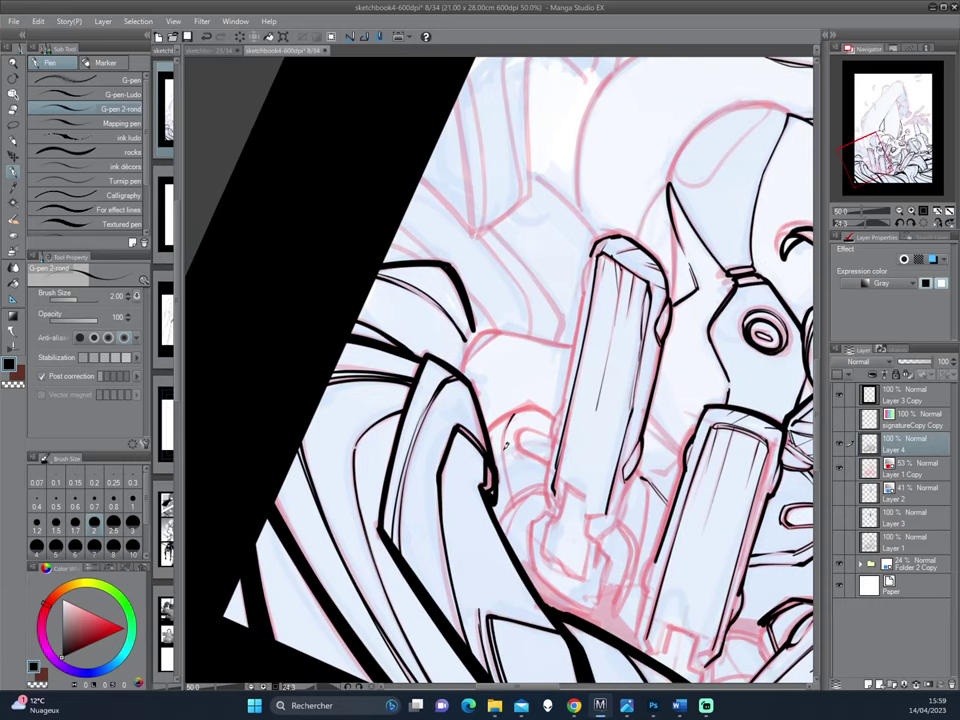
pyautogui.hotkey('ctrl', 'z')
pyautogui.moveTo(524, 485); pyautogui.dragTo(540, 474)
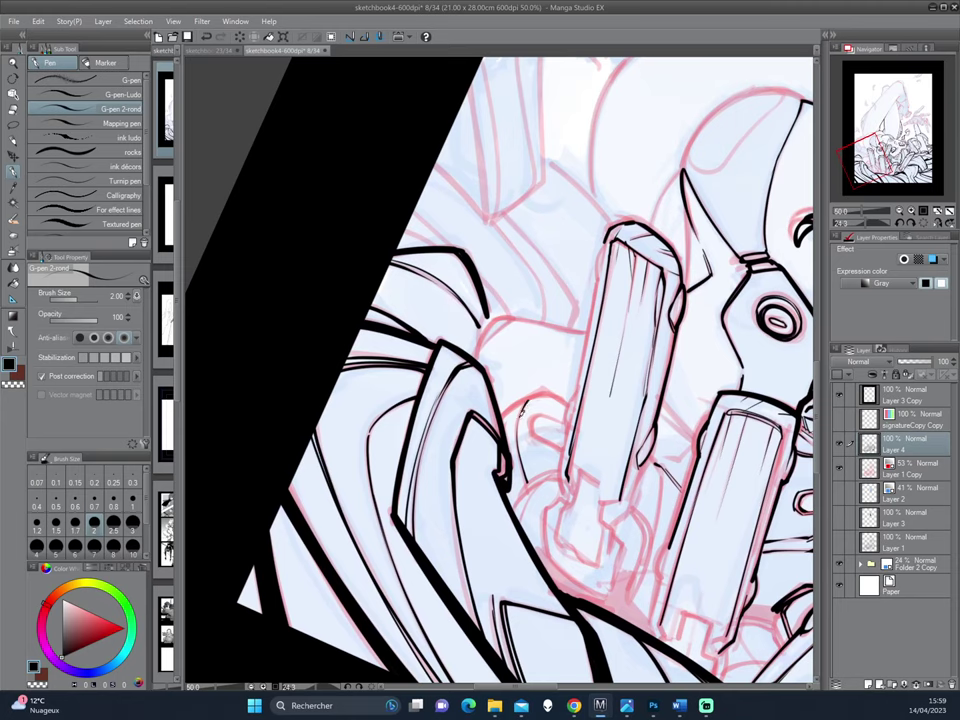
pyautogui.press('[')
# Step: Tilt the page clockwise and ink a short line at the claw base
pyautogui.moveTo(517, 420); pyautogui.dragTo(609, 329)
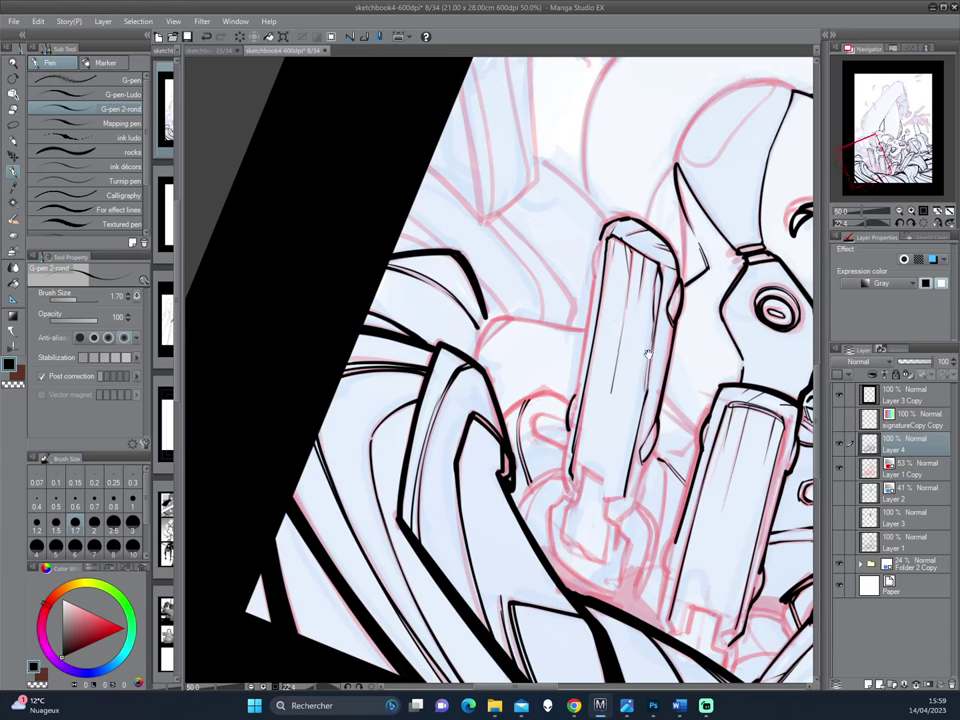
pyautogui.press('^')
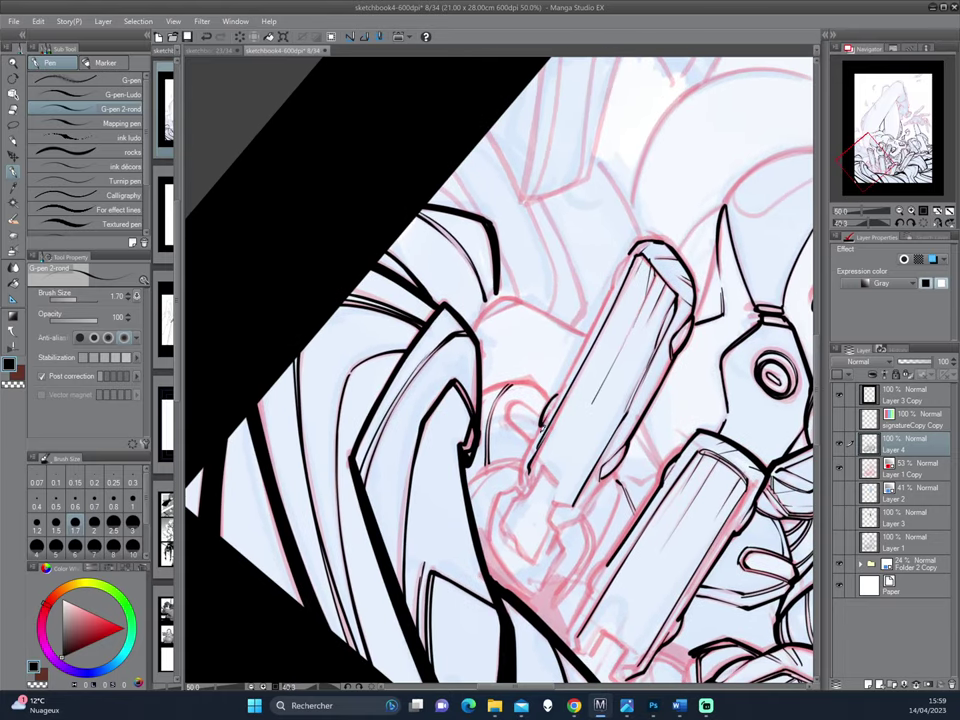
pyautogui.press('-')
pyautogui.press('-')
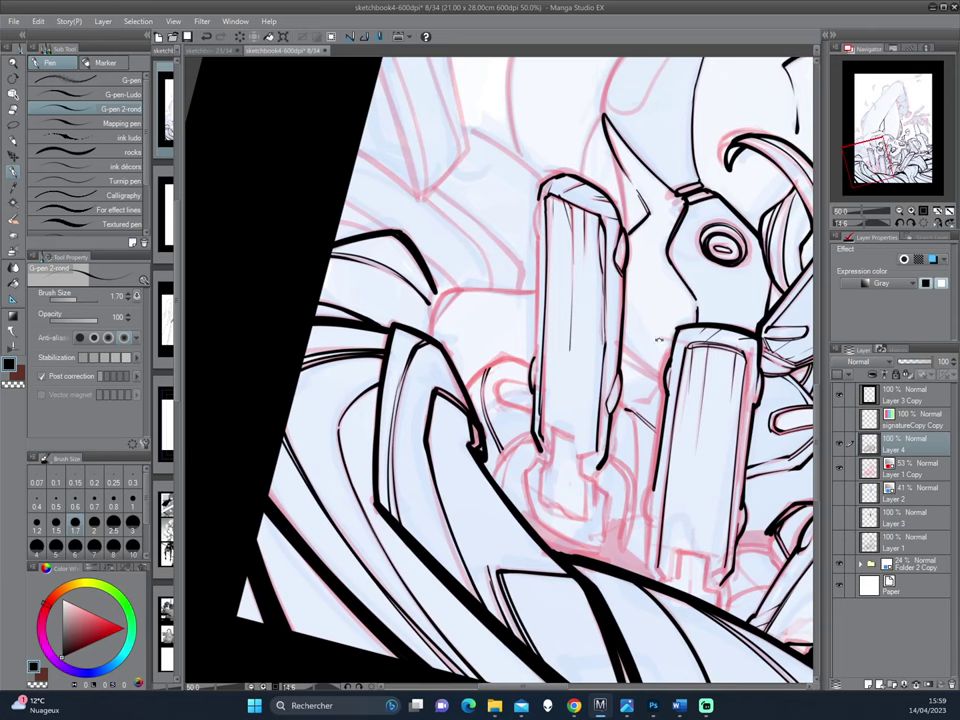
pyautogui.press('^')
pyautogui.press('^')
pyautogui.press('^')
pyautogui.moveTo(496, 448); pyautogui.dragTo(503, 472)
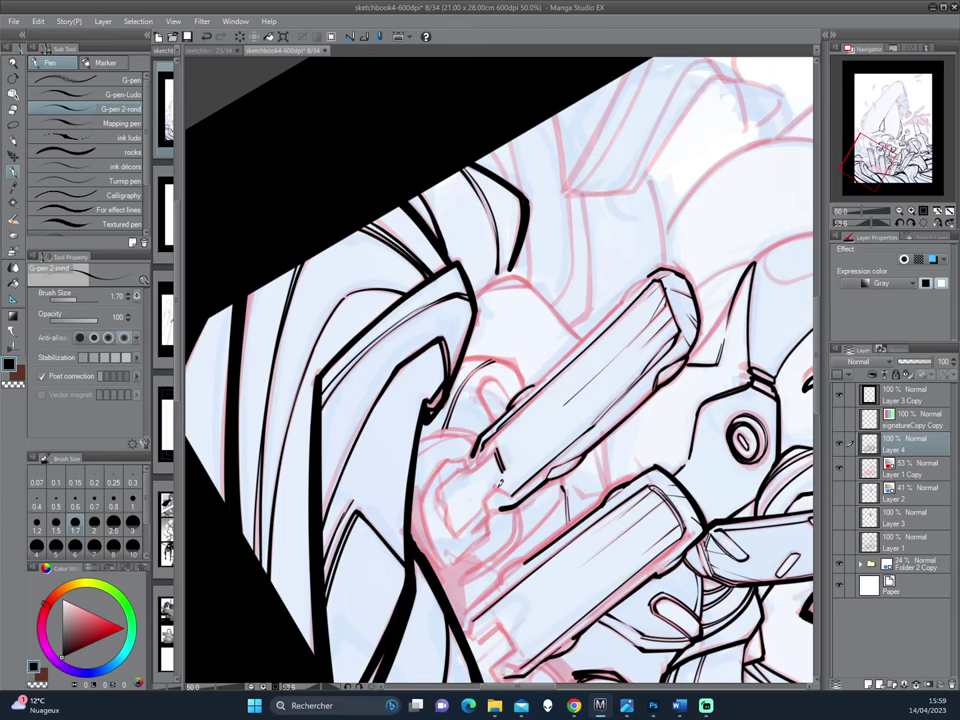
# Step: Ink the cylinder's upper-left edge, re-tilting the page around it
pyautogui.moveTo(500, 482); pyautogui.dragTo(521, 457)
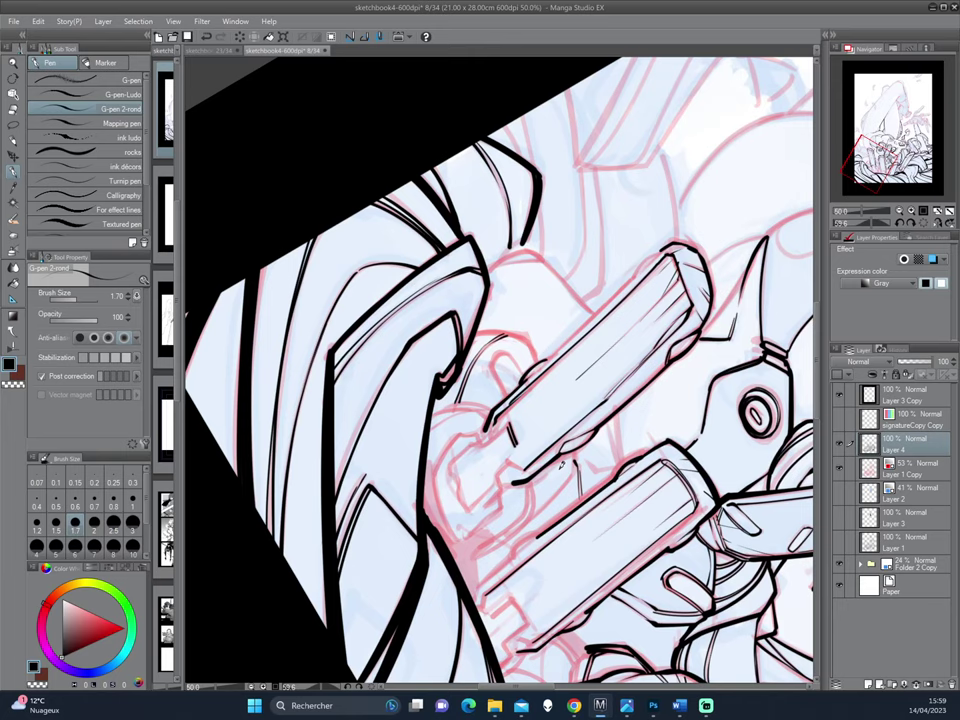
pyautogui.moveTo(563, 375); pyautogui.dragTo(578, 320)
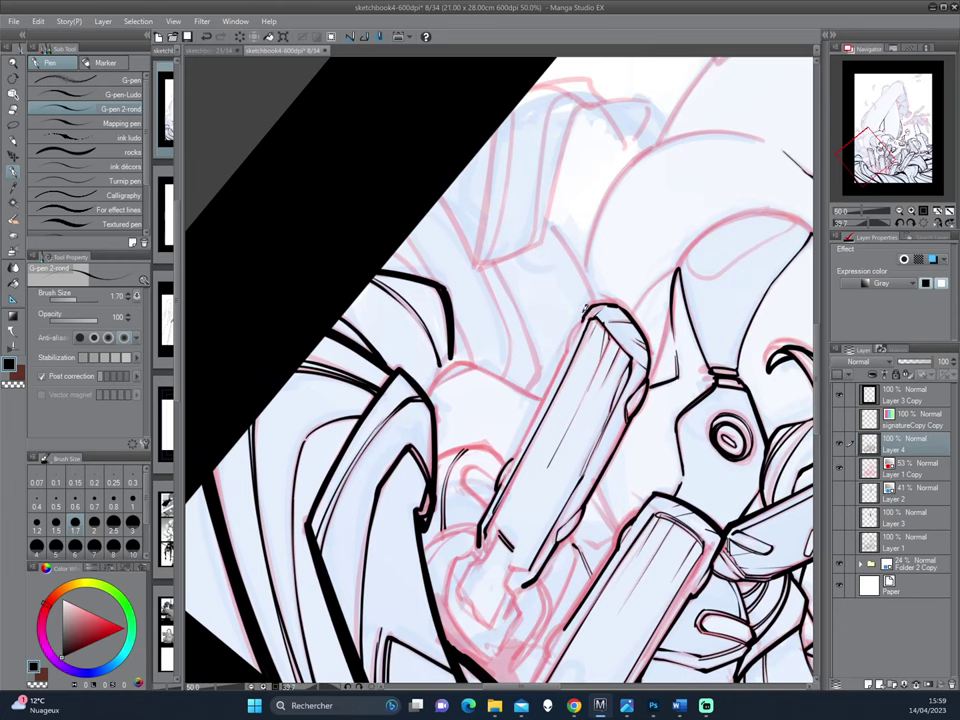
pyautogui.moveTo(577, 320); pyautogui.dragTo(566, 354)
pyautogui.moveTo(505, 450); pyautogui.dragTo(475, 335)
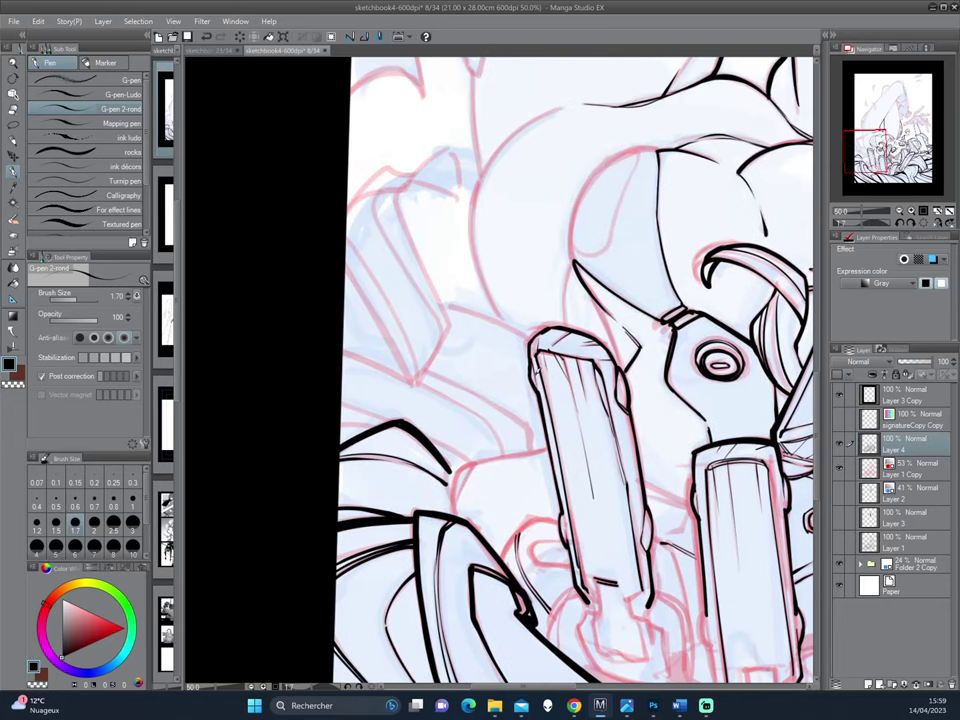
pyautogui.moveTo(543, 397)
pyautogui.mouseDown()
pyautogui.moveTo(516, 405)
pyautogui.moveTo(560, 413)
pyautogui.moveTo(615, 386)
pyautogui.moveTo(509, 474)
pyautogui.mouseUp()
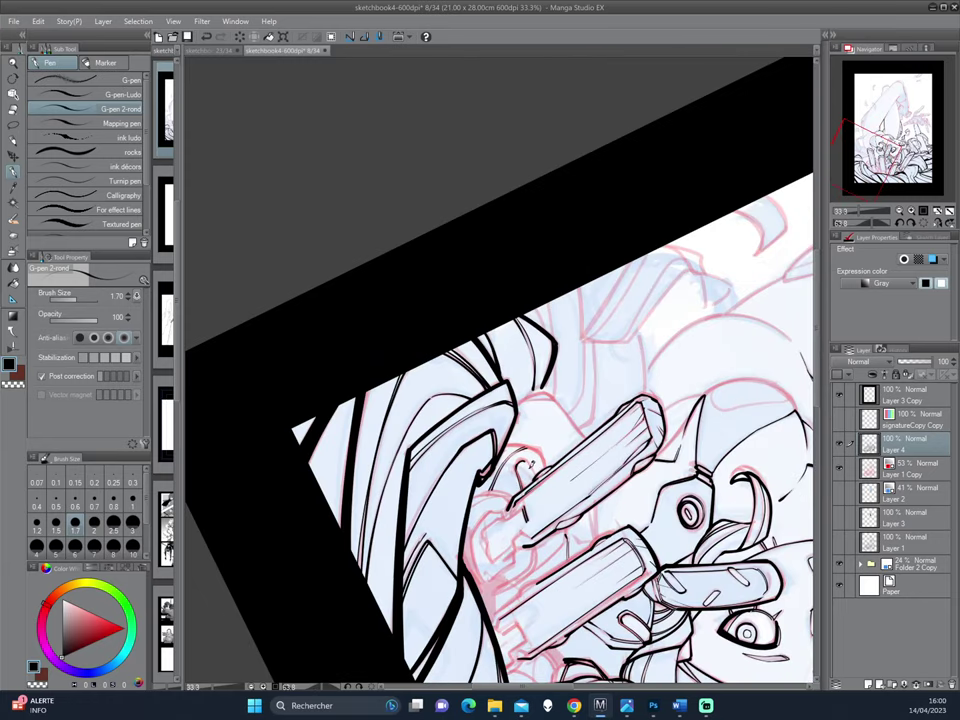
# Step: Rotate the page view clockwise and counter-clockwise to find a working angle
pyautogui.moveTo(622, 365); pyautogui.dragTo(560, 477)
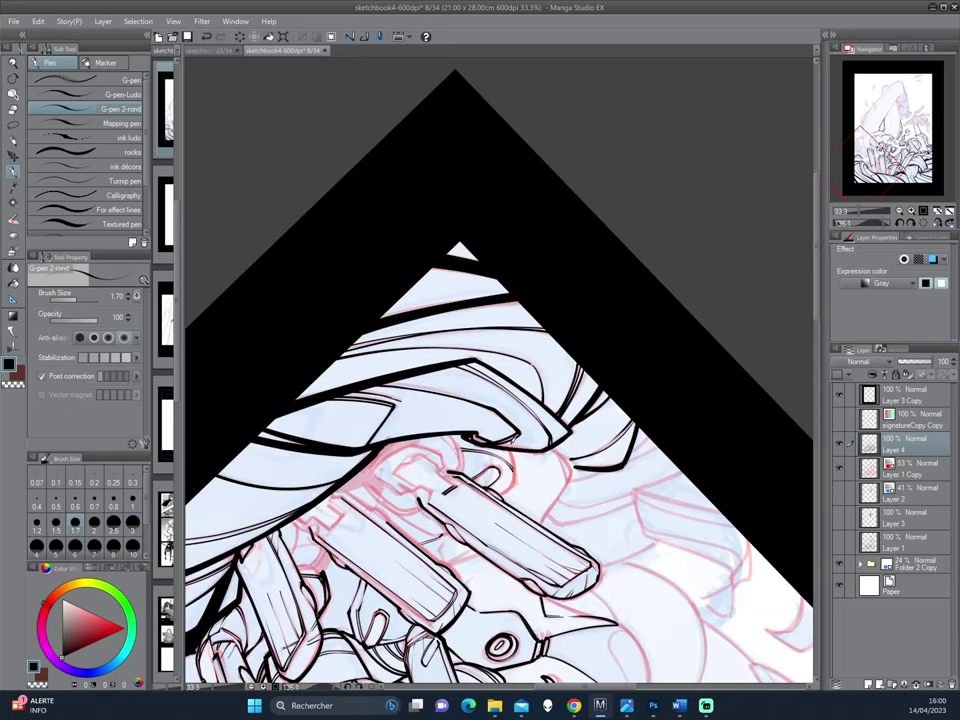
pyautogui.moveTo(385, 344); pyautogui.dragTo(420, 342)
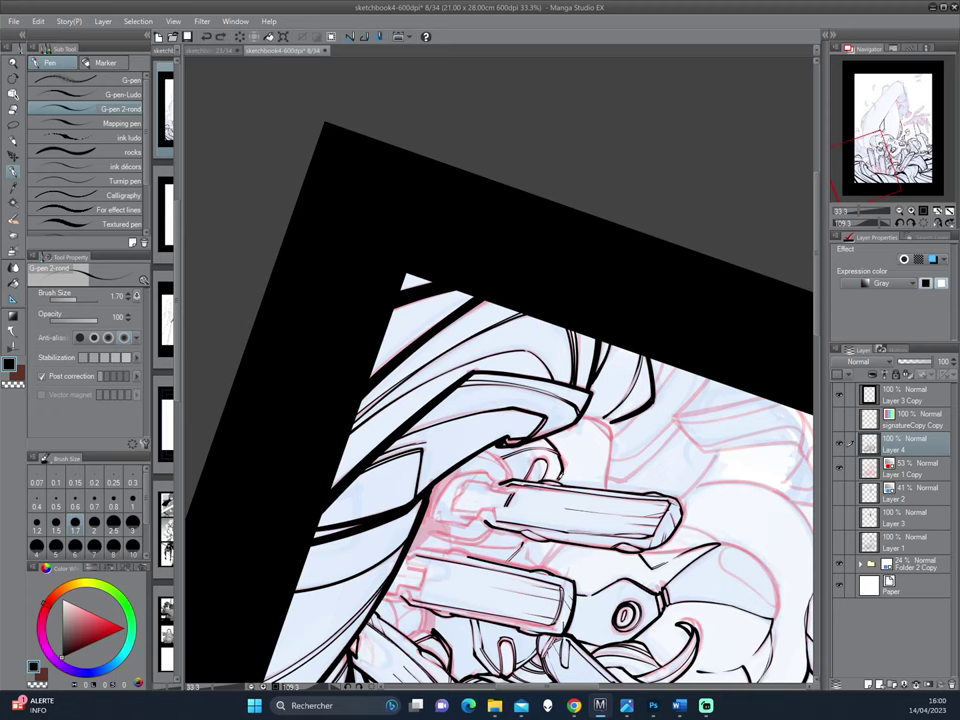
pyautogui.press('^')
pyautogui.press('^')
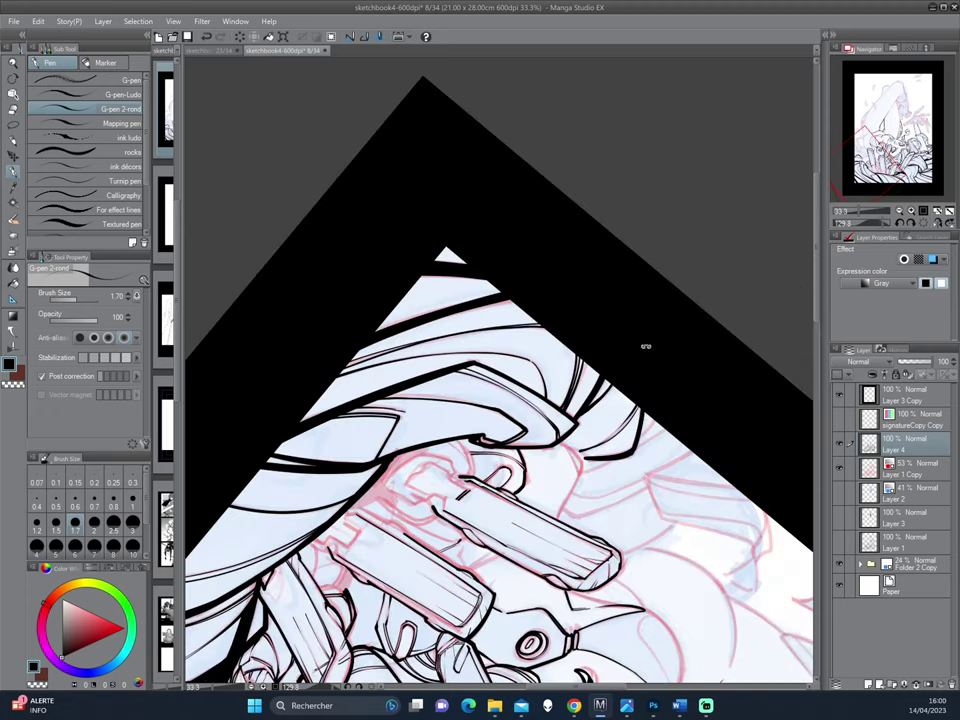
pyautogui.press('^')
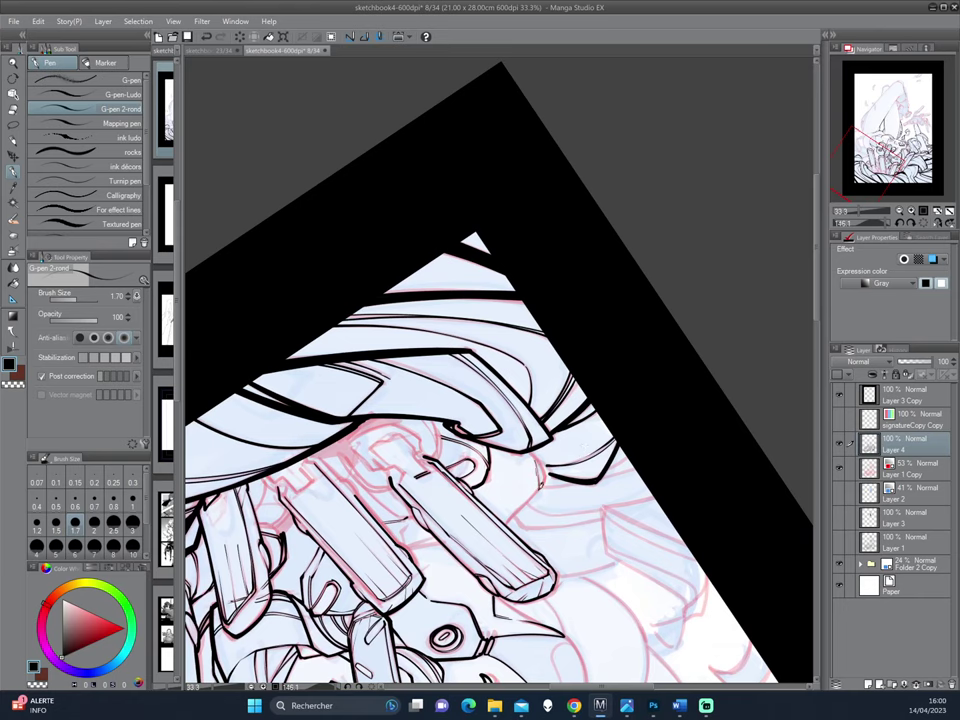
pyautogui.press('^')
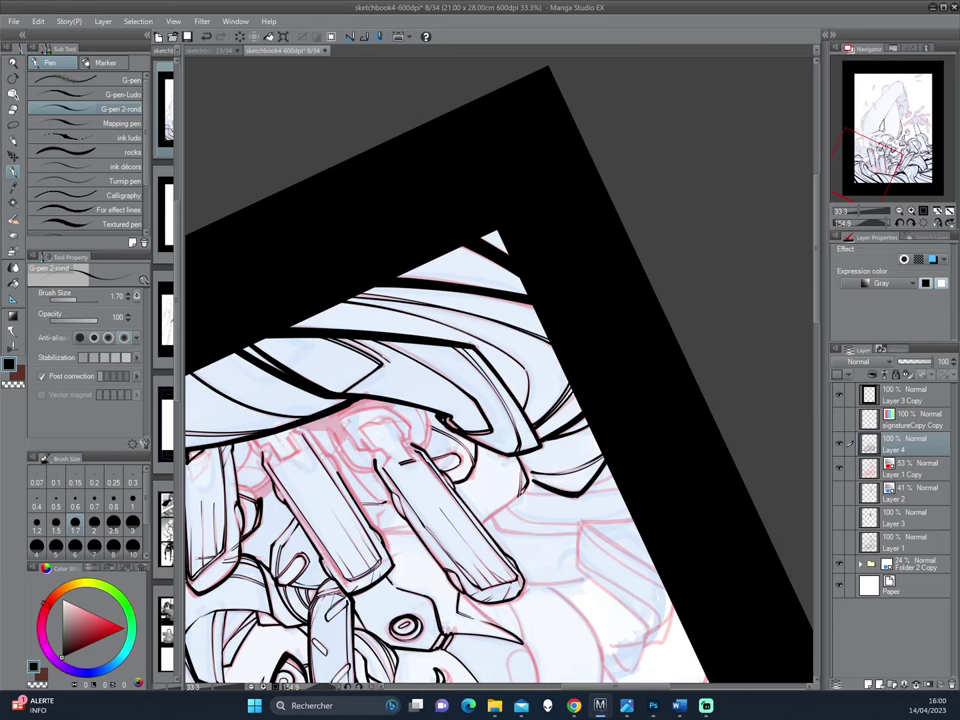
pyautogui.moveTo(391, 370); pyautogui.dragTo(559, 455)
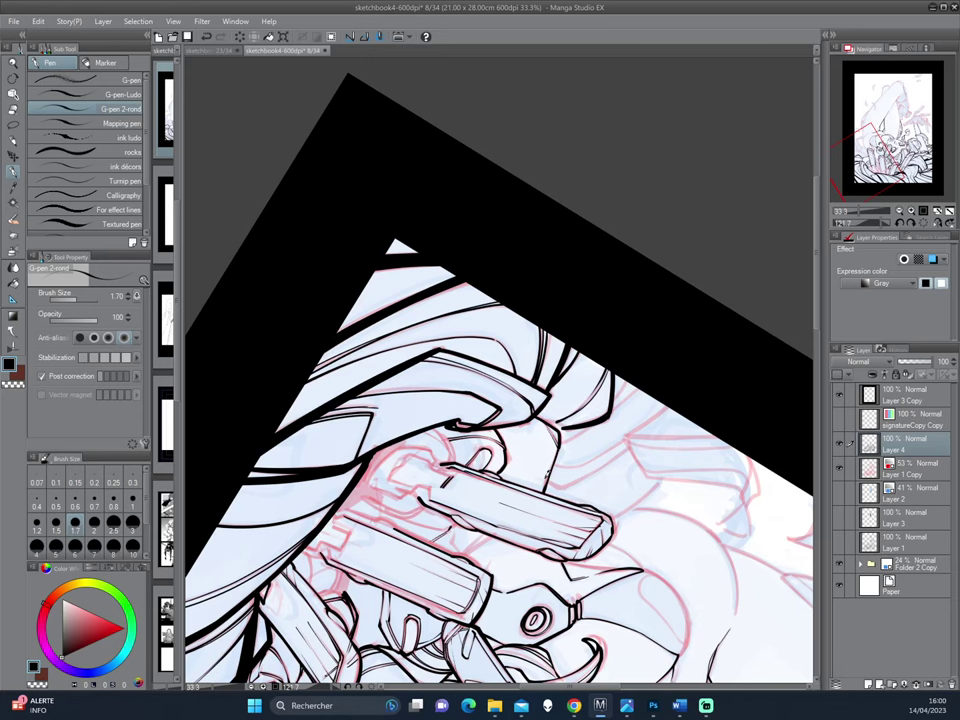
# Step: Frame the girl's face upright and pick the Lasso selection tool
pyautogui.moveTo(619, 317); pyautogui.dragTo(609, 491)
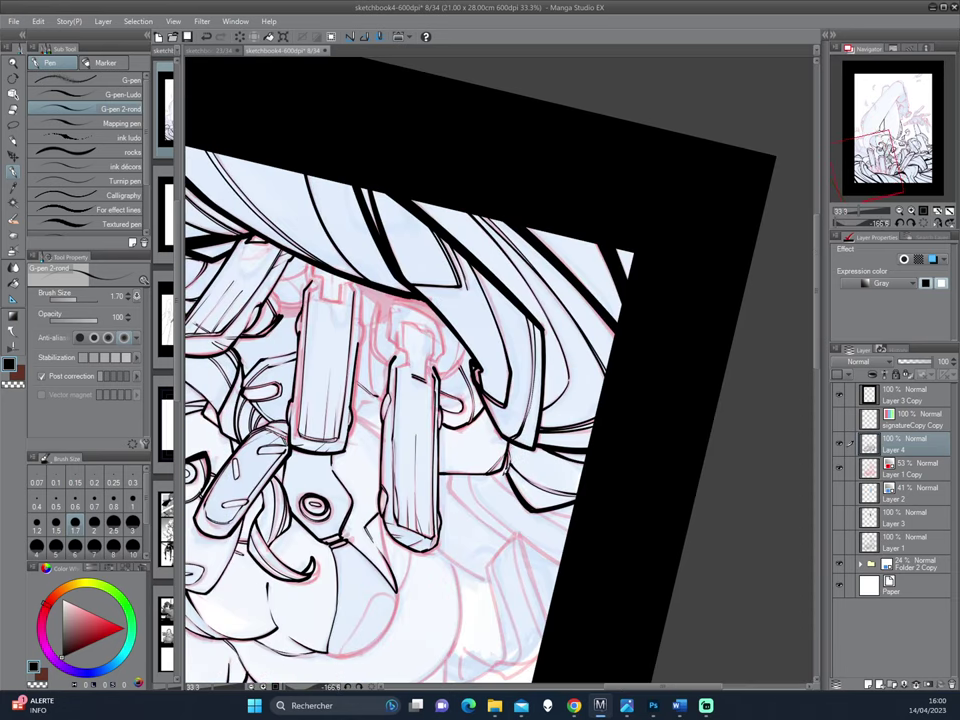
pyautogui.moveTo(378, 353); pyautogui.dragTo(510, 378)
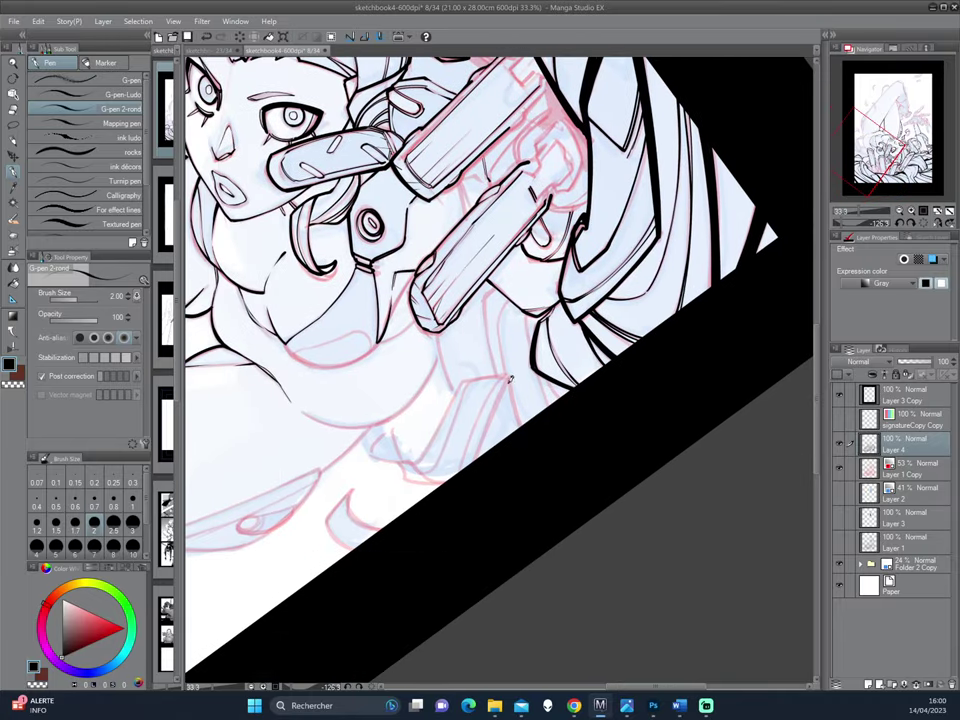
pyautogui.moveTo(348, 361); pyautogui.dragTo(466, 339)
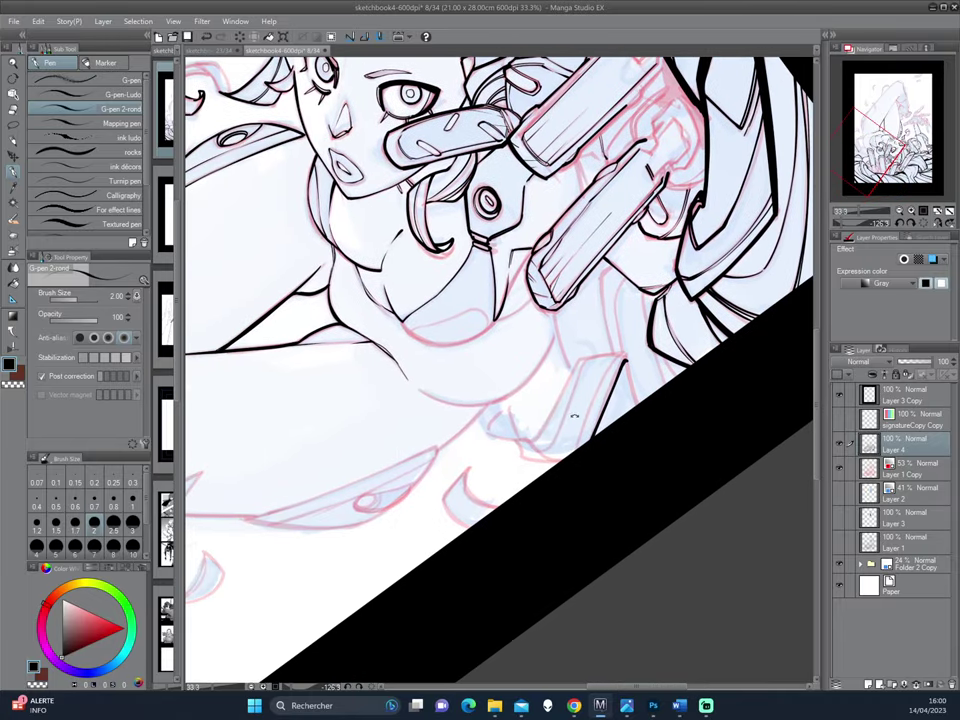
pyautogui.moveTo(574, 416)
pyautogui.mouseDown()
pyautogui.moveTo(500, 488)
pyautogui.moveTo(632, 503)
pyautogui.mouseUp()
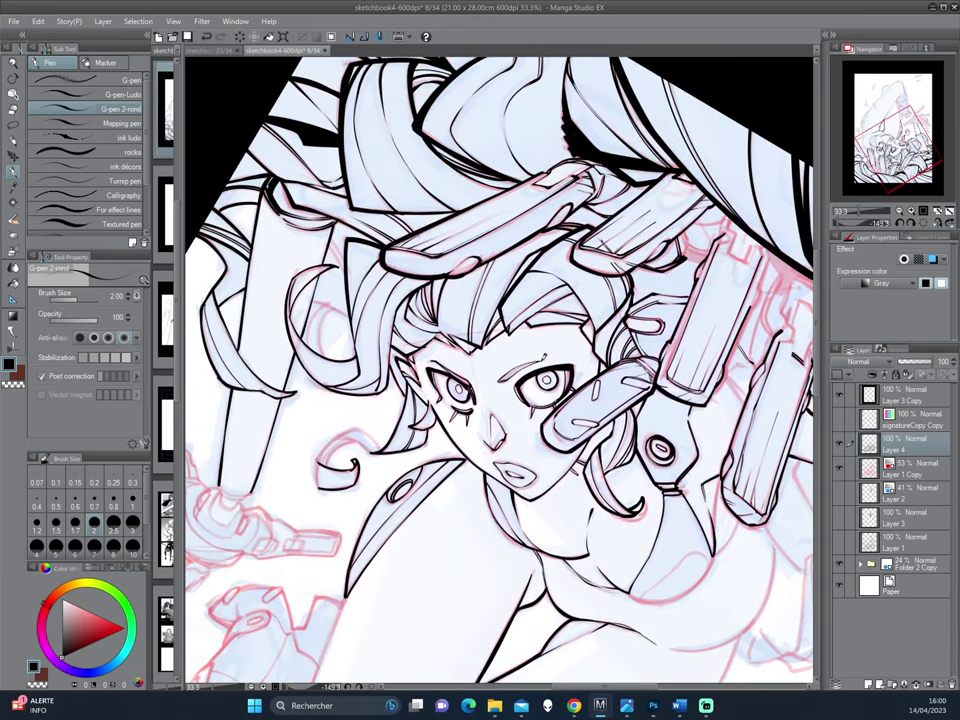
pyautogui.press('m')
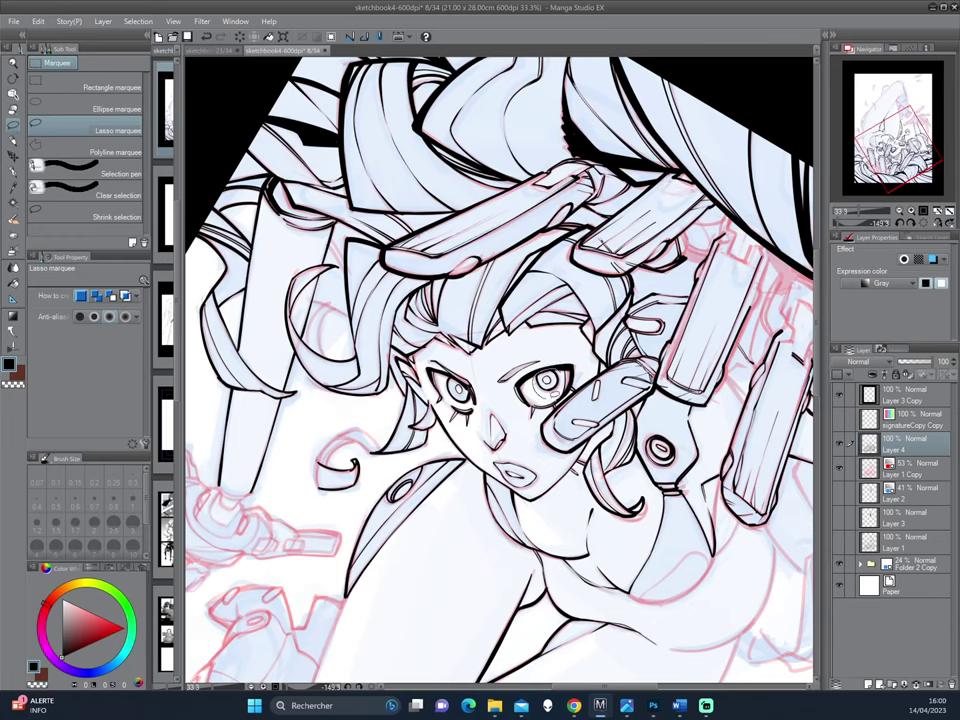
# Step: Lasso the eye and slightly rotate and shift it with a transform
pyautogui.moveTo(548, 378); pyautogui.dragTo(545, 376)
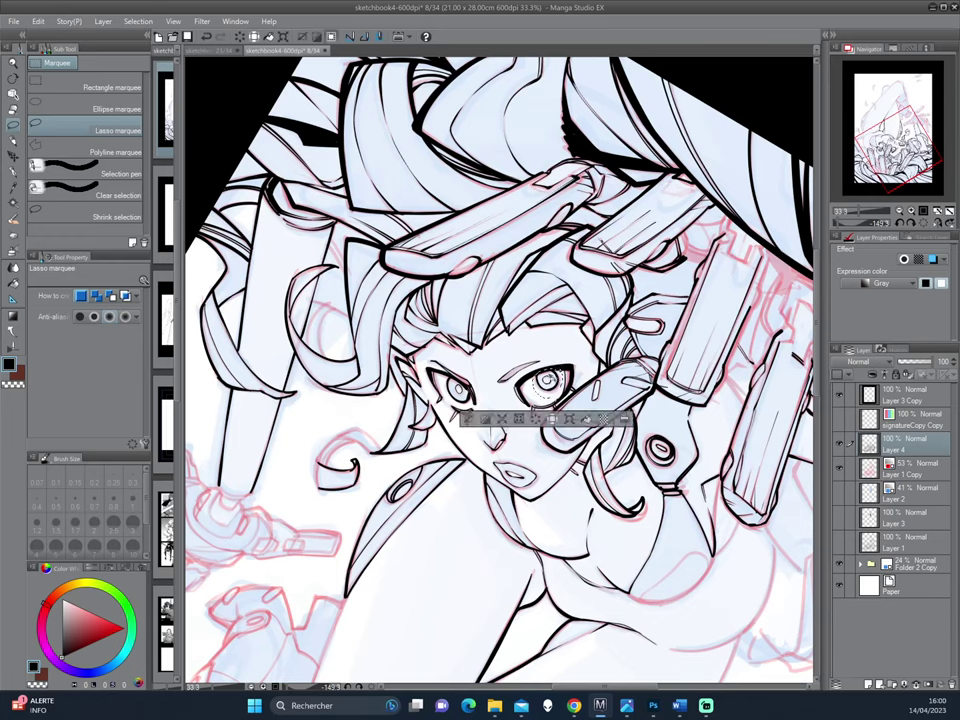
pyautogui.hotkey('ctrl', 't')
pyautogui.moveTo(420, 296)
pyautogui.mouseDown()
pyautogui.moveTo(408, 300)
pyautogui.moveTo(420, 274)
pyautogui.mouseUp()
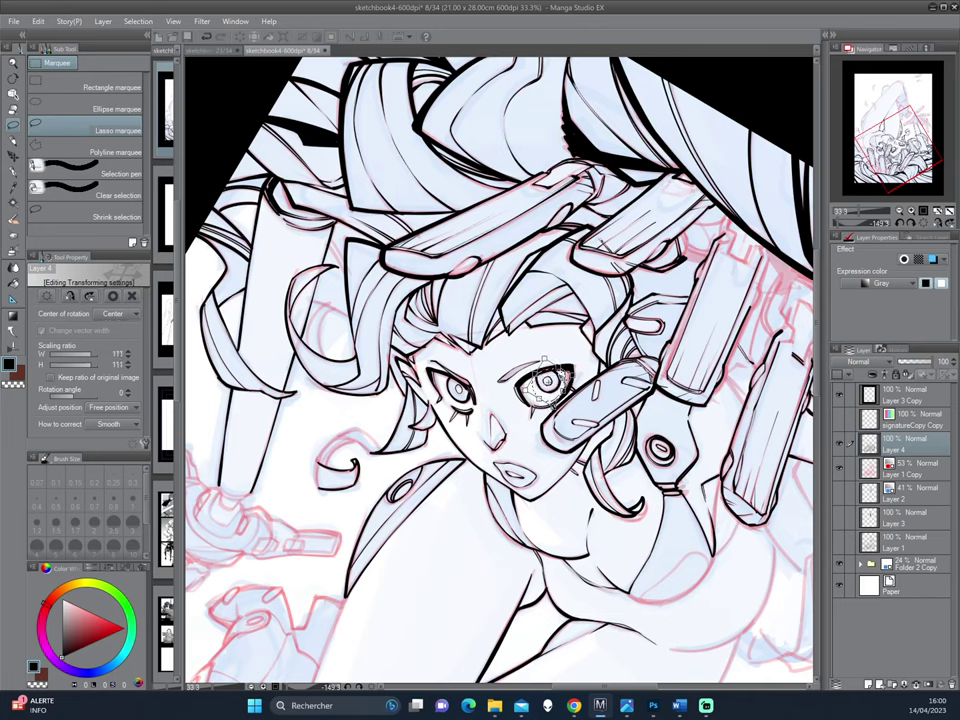
pyautogui.press('Return')
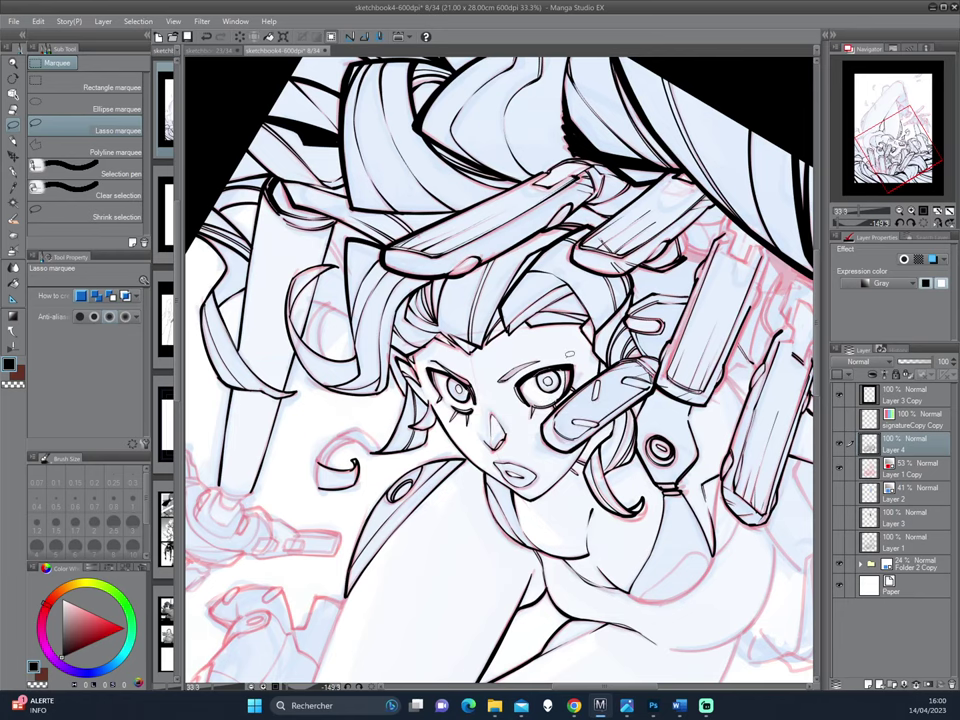
# Step: Mirror the view to check the face, re-angle it, and return to the pen
pyautogui.press('h')
pyautogui.moveTo(405, 279); pyautogui.dragTo(428, 321)
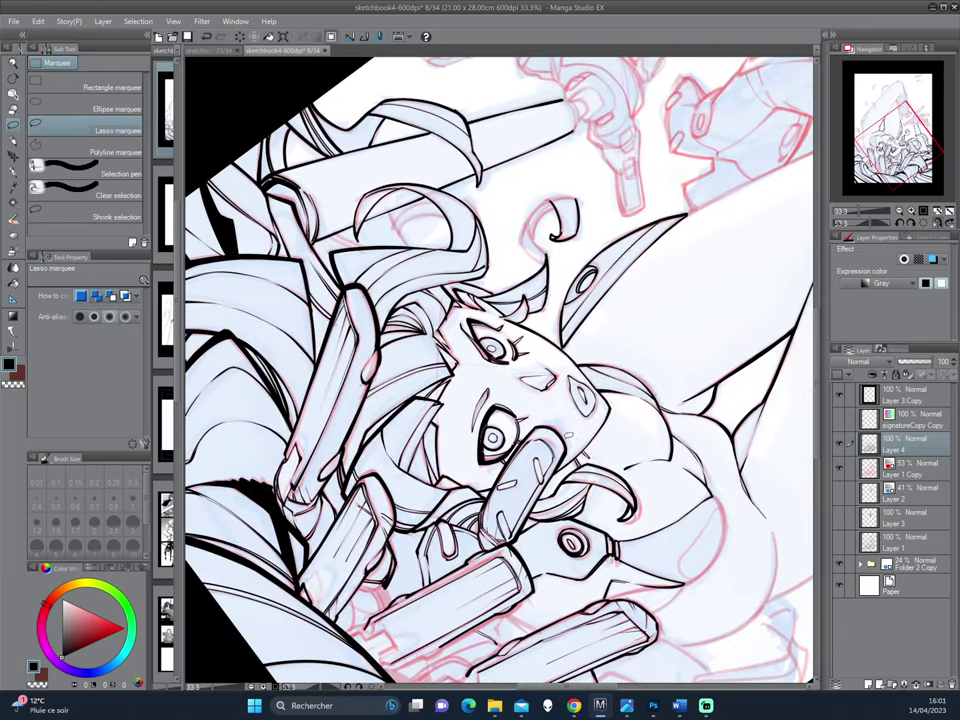
pyautogui.press('p')
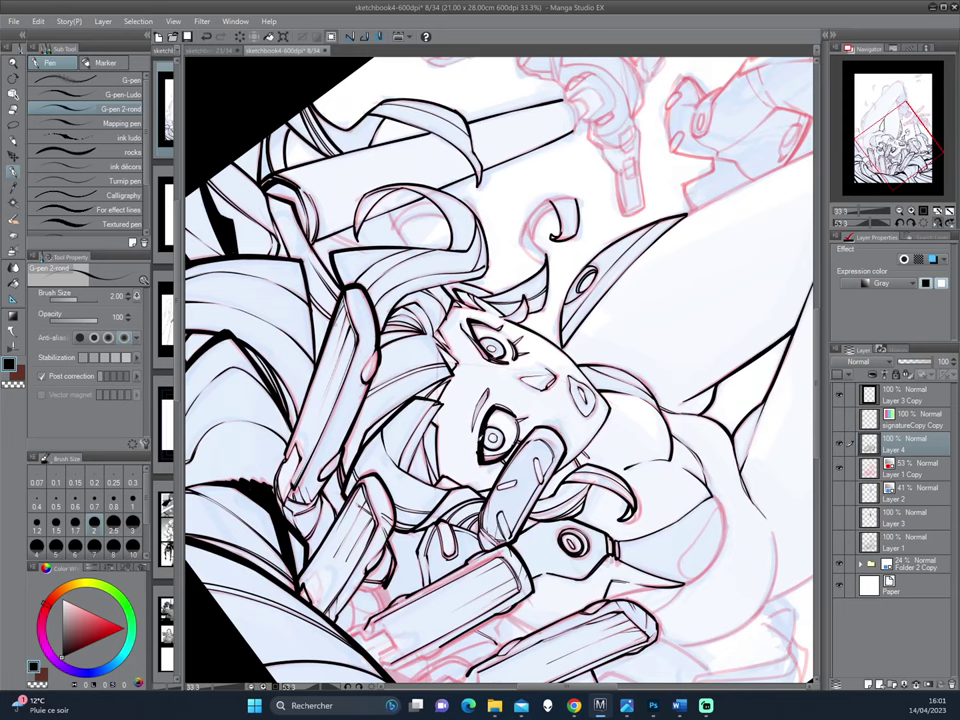
# Step: Rotate and zoom around the face and hair, switching to transparent colour
pyautogui.moveTo(367, 306); pyautogui.dragTo(614, 338)
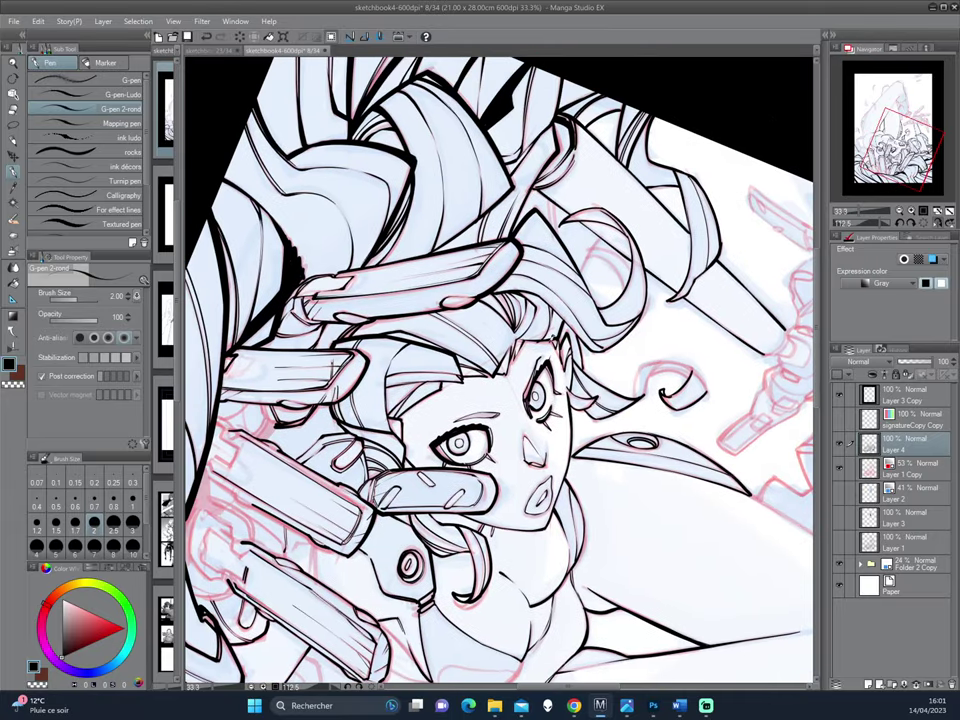
pyautogui.moveTo(412, 256)
pyautogui.mouseDown()
pyautogui.moveTo(412, 276)
pyautogui.moveTo(665, 100)
pyautogui.mouseUp()
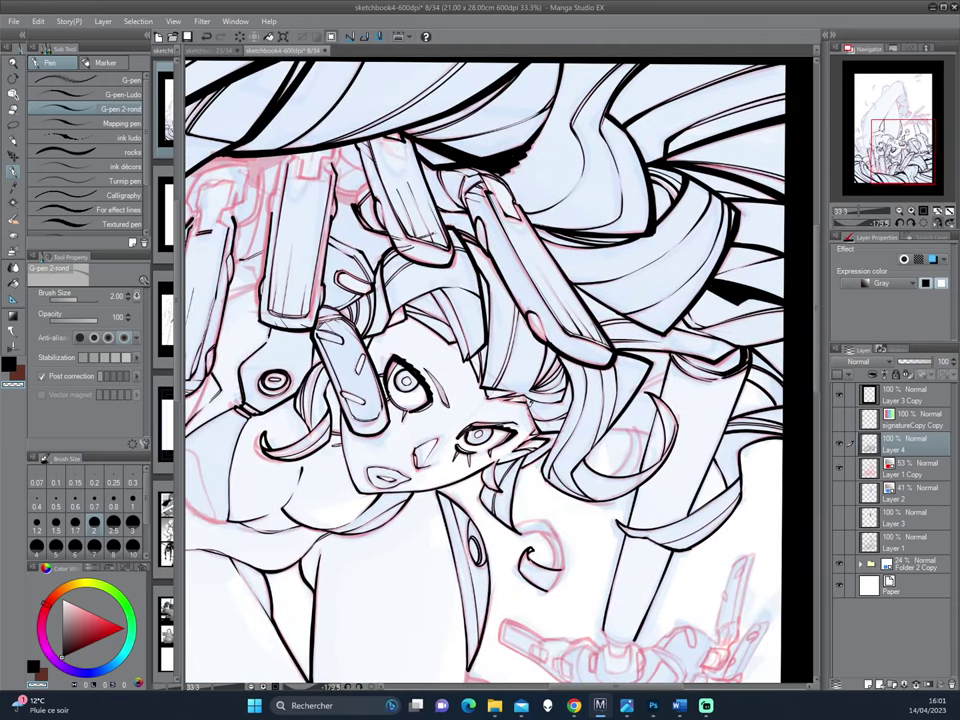
pyautogui.press('c')
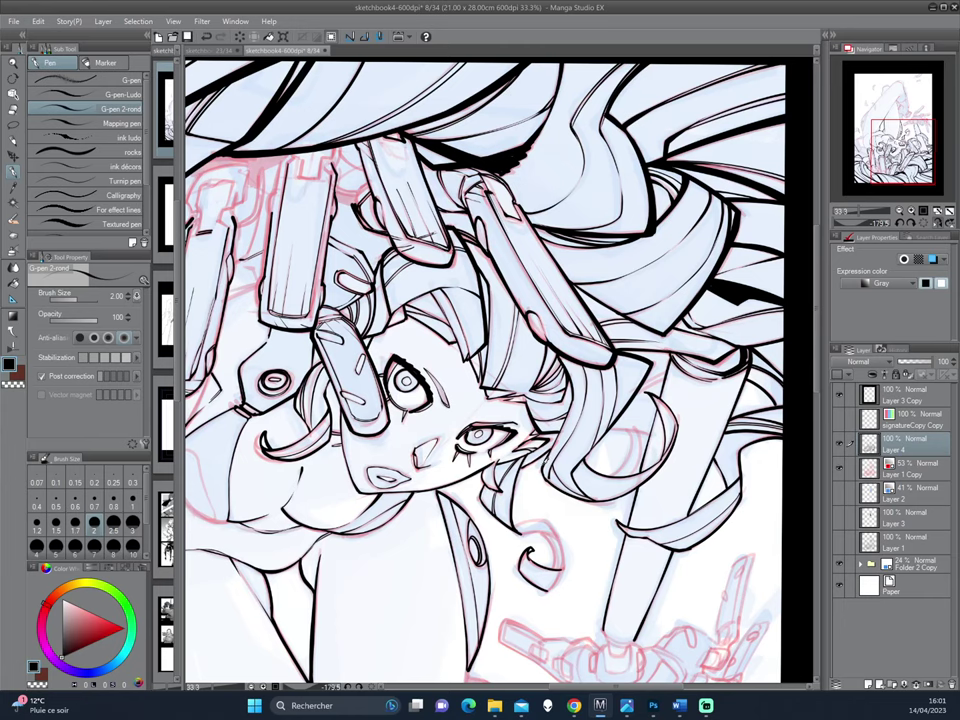
pyautogui.moveTo(407, 348); pyautogui.dragTo(388, 328)
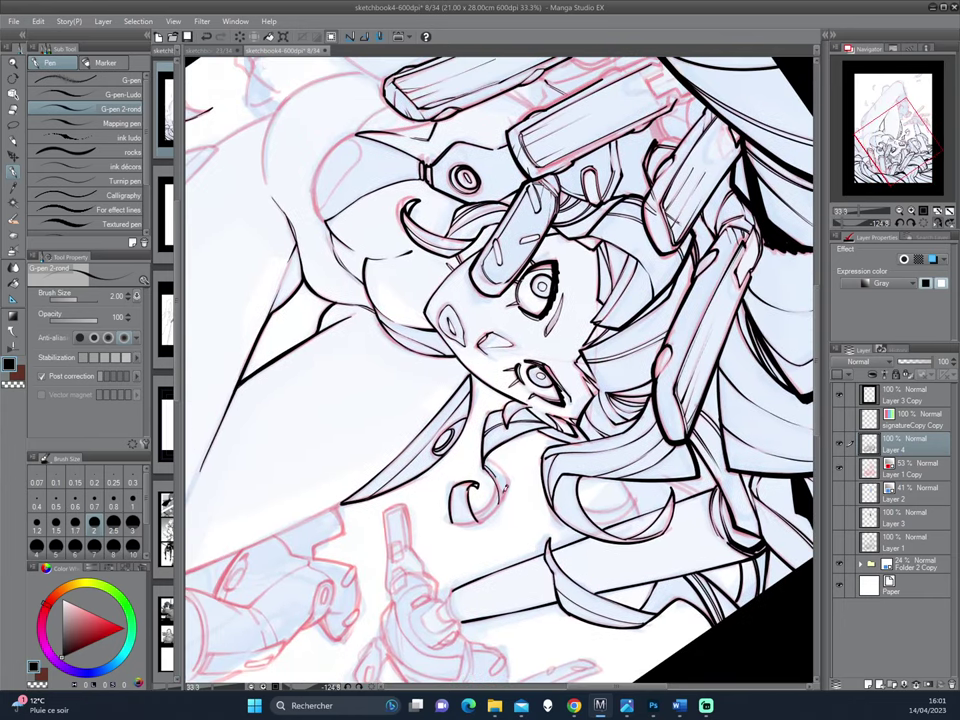
pyautogui.moveTo(384, 366); pyautogui.dragTo(548, 470)
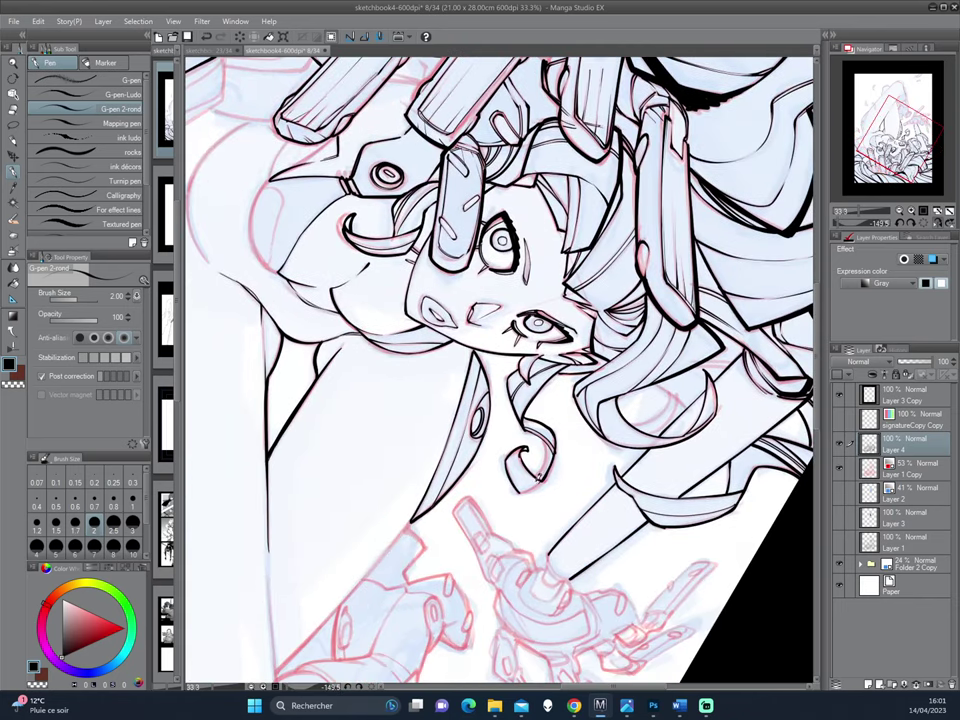
pyautogui.moveTo(517, 455); pyautogui.dragTo(425, 345)
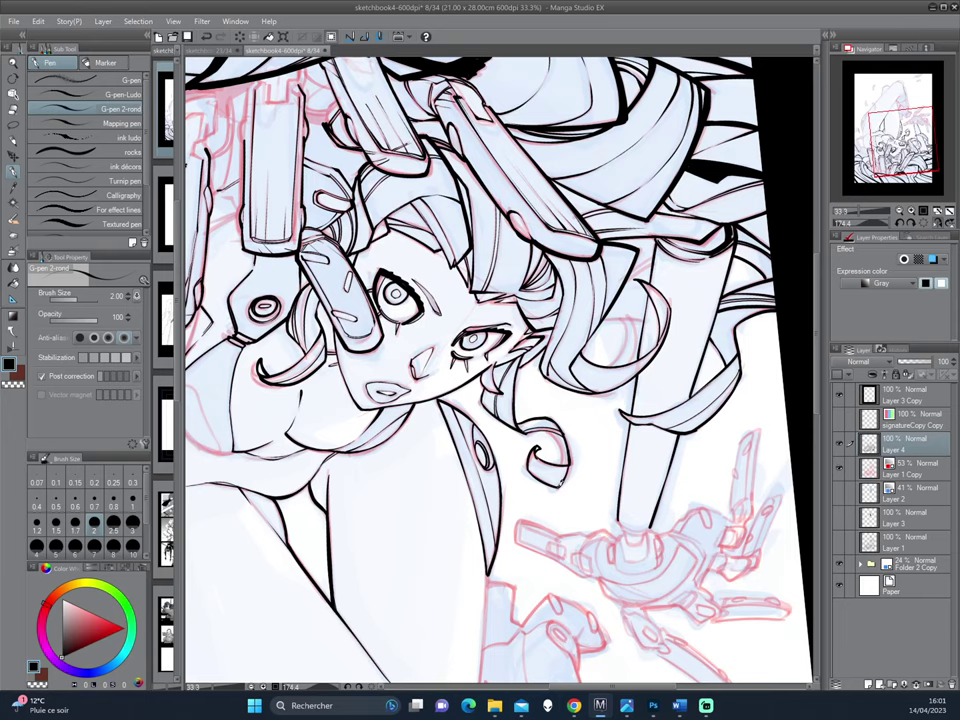
pyautogui.moveTo(428, 340); pyautogui.dragTo(592, 409)
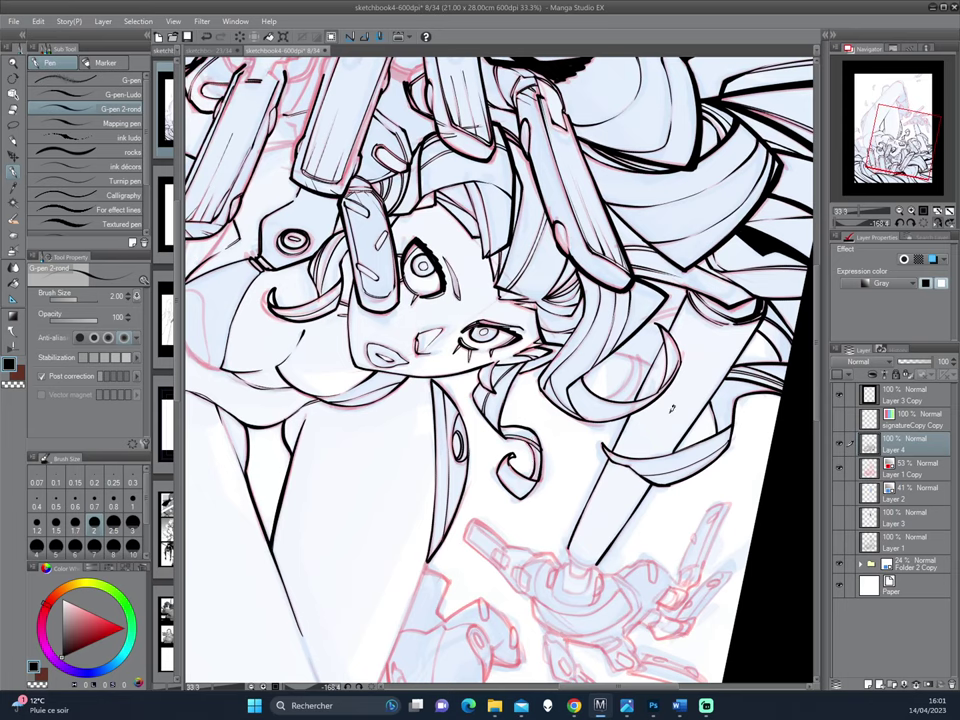
pyautogui.moveTo(672, 407)
pyautogui.mouseDown()
pyautogui.moveTo(593, 466)
pyautogui.moveTo(437, 475)
pyautogui.mouseUp()
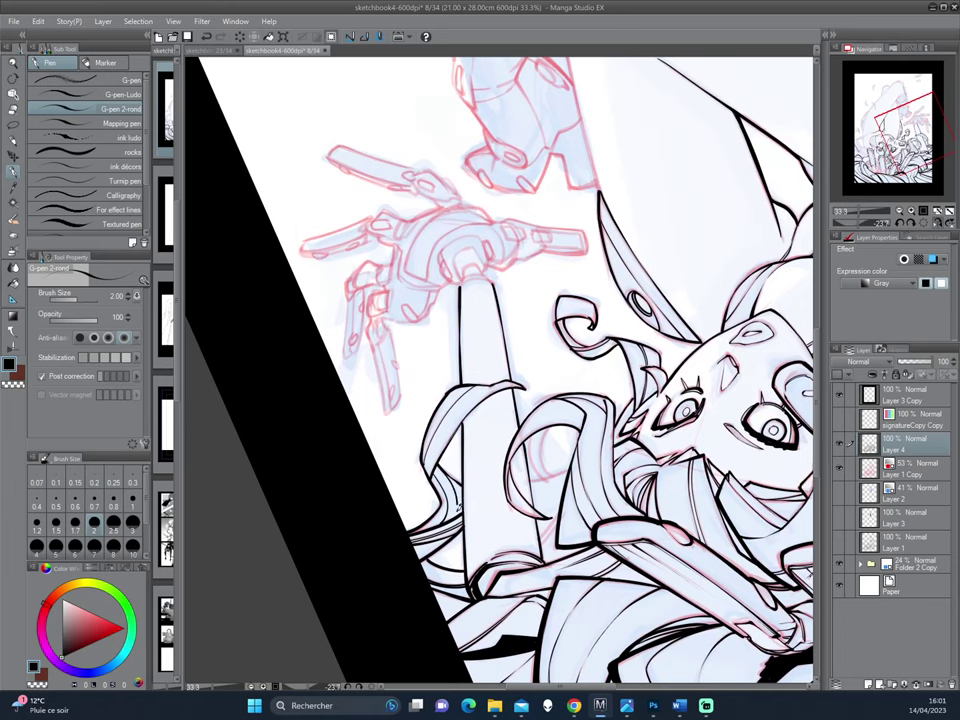
# Step: Ink short strokes in the hair strands and near the face
pyautogui.moveTo(514, 336)
pyautogui.mouseDown()
pyautogui.moveTo(620, 385)
pyautogui.moveTo(464, 487)
pyautogui.mouseUp()
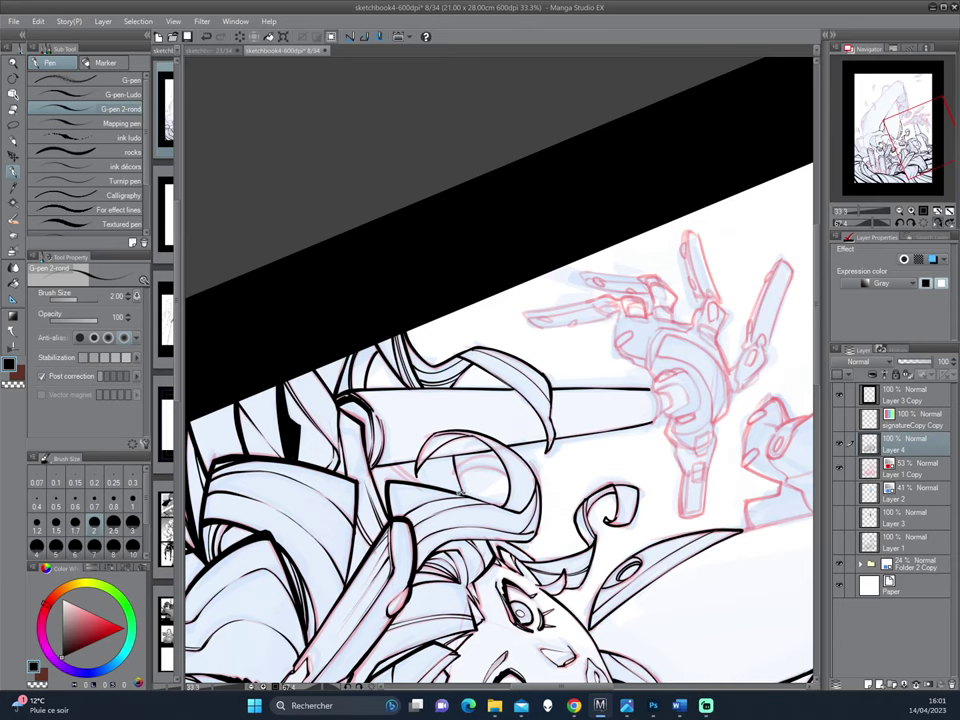
pyautogui.moveTo(346, 362)
pyautogui.mouseDown()
pyautogui.moveTo(332, 418)
pyautogui.moveTo(398, 310)
pyautogui.mouseUp()
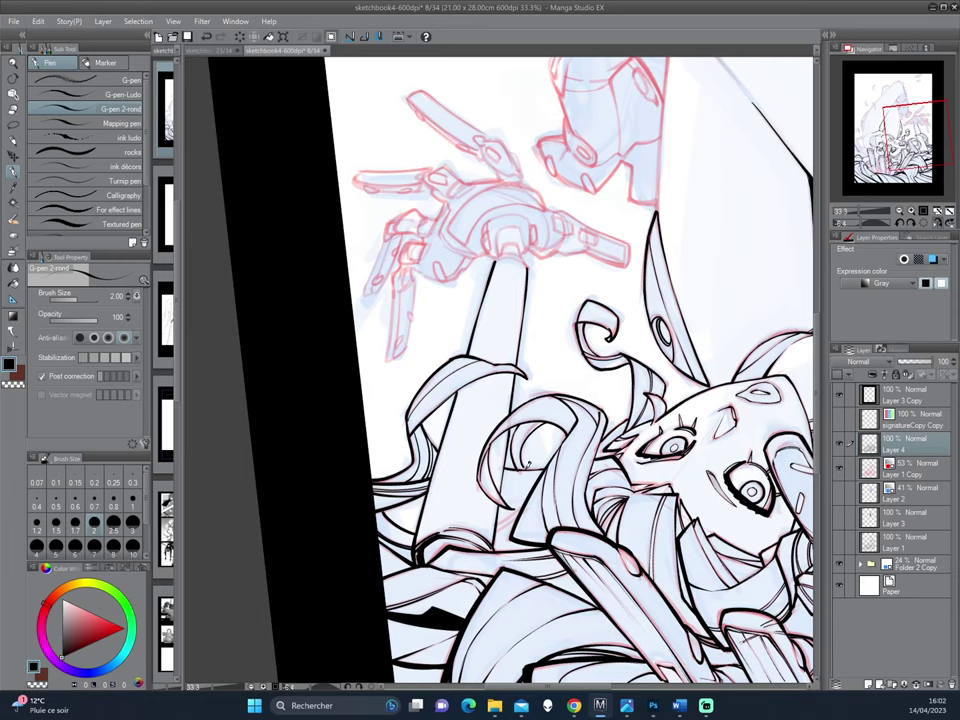
pyautogui.moveTo(395, 350); pyautogui.dragTo(430, 290)
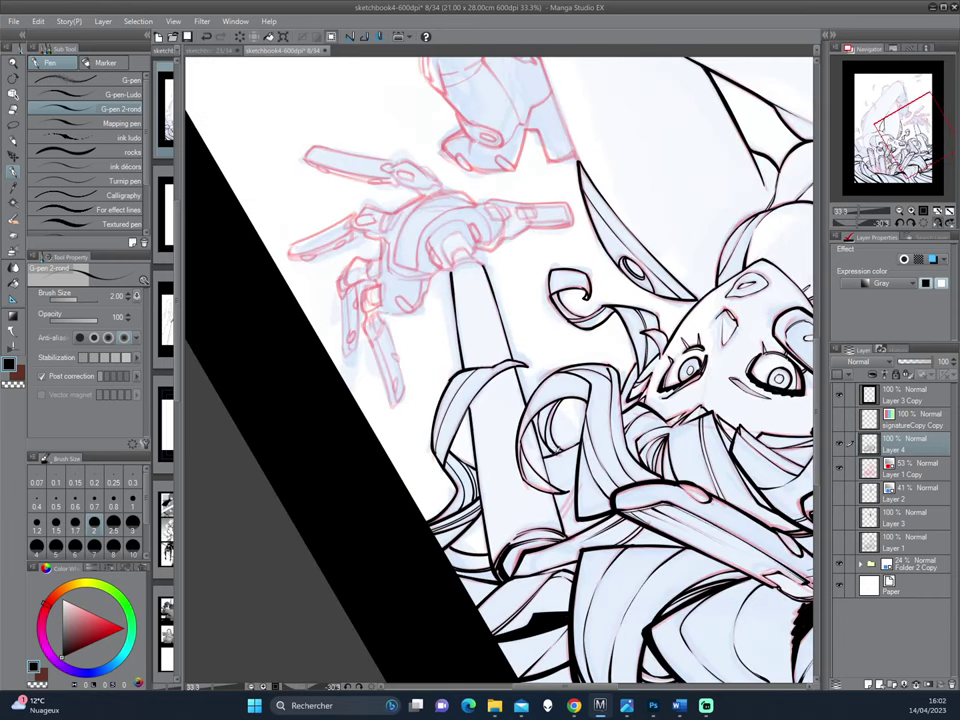
pyautogui.moveTo(412, 345); pyautogui.dragTo(443, 266)
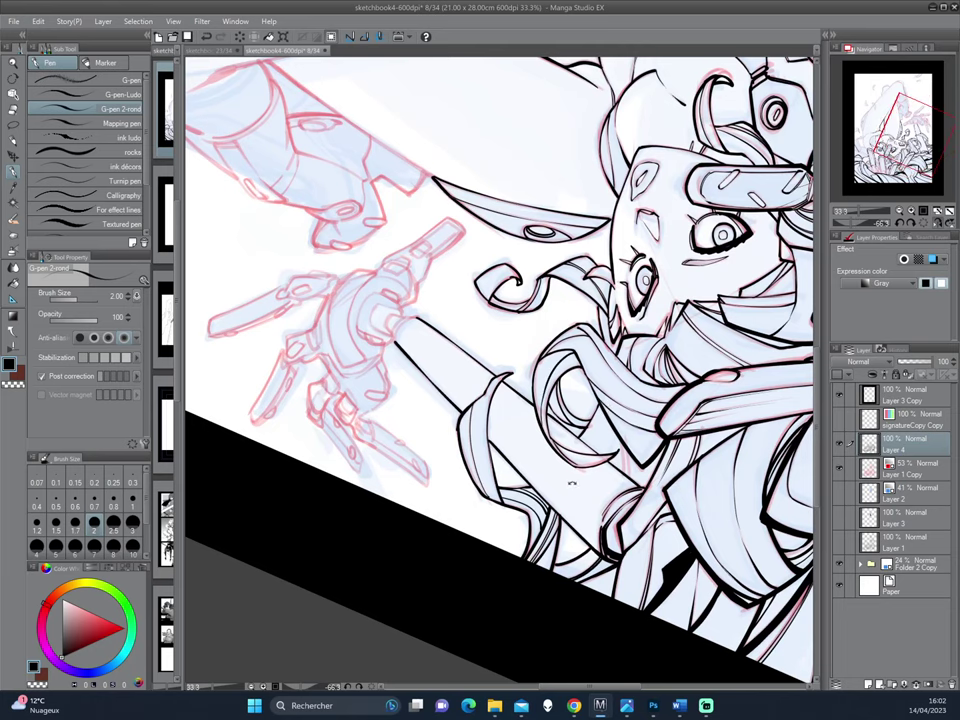
pyautogui.moveTo(572, 483)
pyautogui.mouseDown()
pyautogui.moveTo(541, 445)
pyautogui.moveTo(445, 245)
pyautogui.mouseUp()
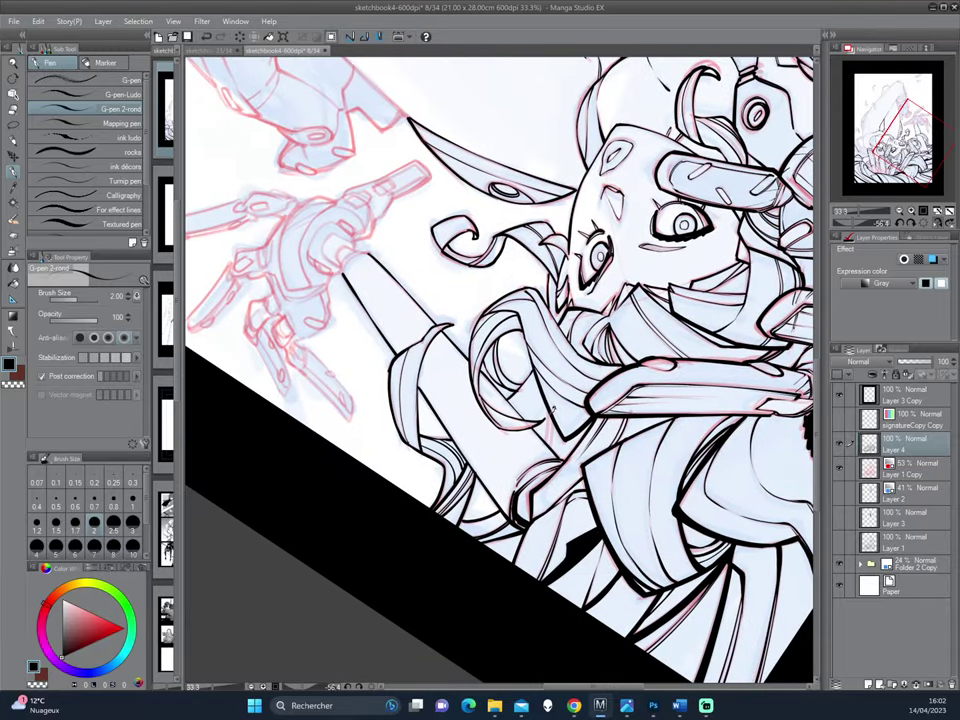
pyautogui.moveTo(552, 412); pyautogui.dragTo(548, 443)
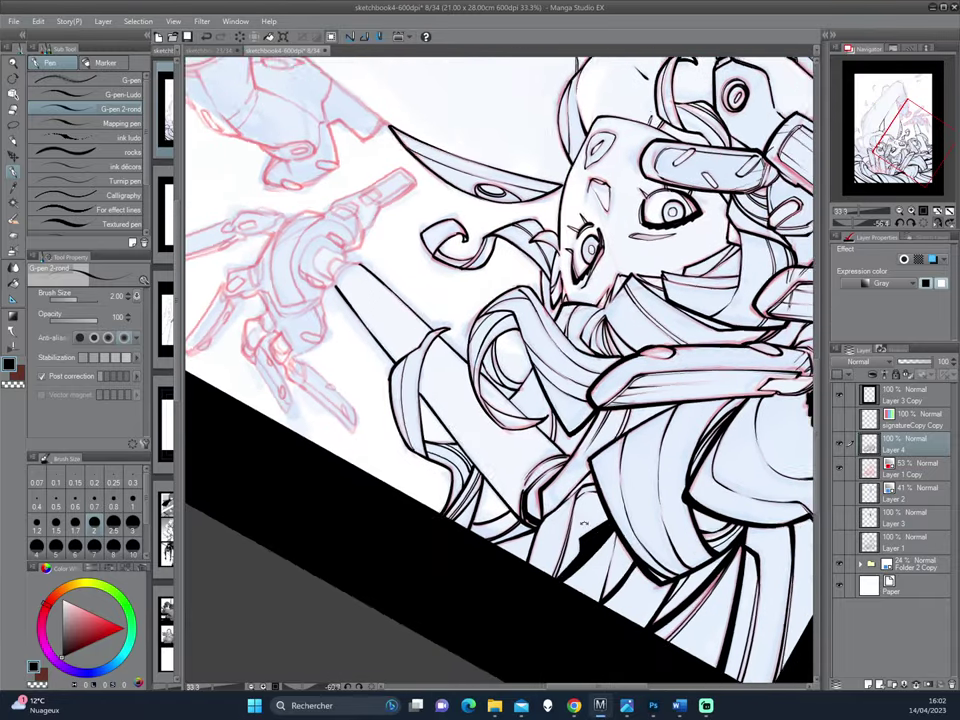
pyautogui.moveTo(416, 318); pyautogui.dragTo(415, 334)
pyautogui.moveTo(554, 435)
pyautogui.mouseDown()
pyautogui.moveTo(548, 468)
pyautogui.moveTo(650, 438)
pyautogui.moveTo(585, 462)
pyautogui.mouseUp()
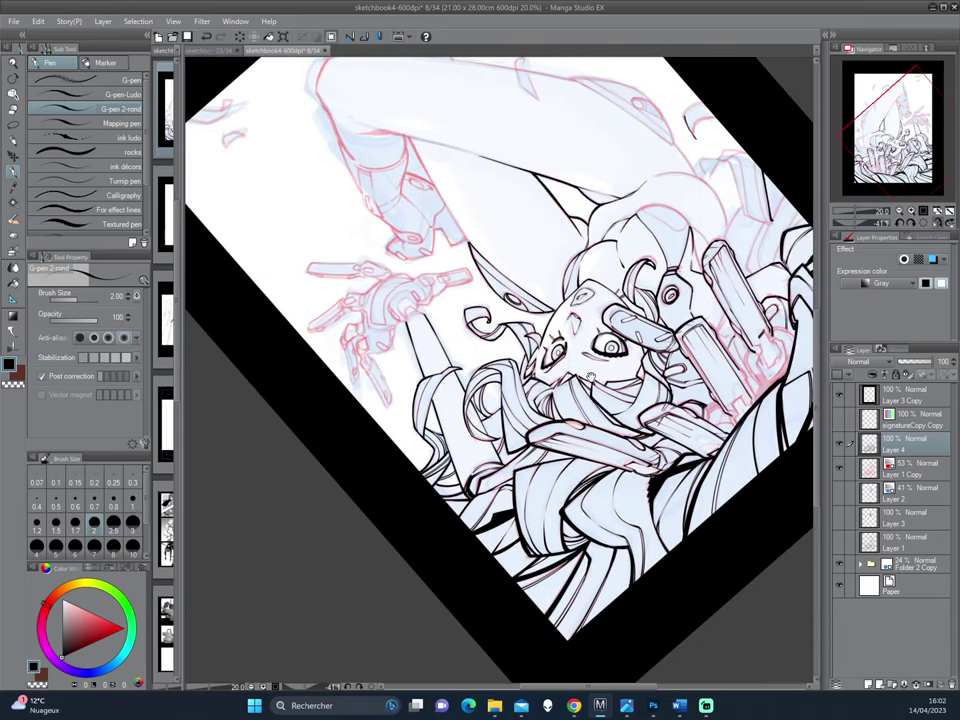
# Step: Thin the pen to 1.7 and ink the long thigh outline and knee lines
pyautogui.moveTo(466, 327); pyautogui.dragTo(620, 376)
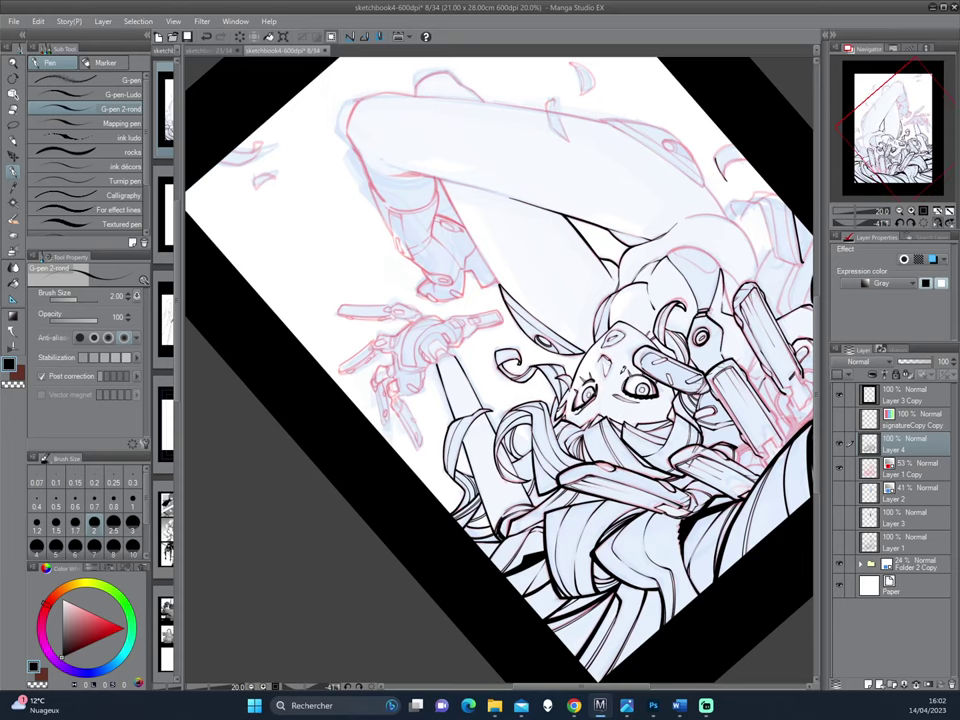
pyautogui.click(74, 526)
pyautogui.moveTo(560, 330)
pyautogui.mouseDown()
pyautogui.moveTo(604, 365)
pyautogui.moveTo(466, 440)
pyautogui.mouseUp()
pyautogui.scroll(2, 604, 365)
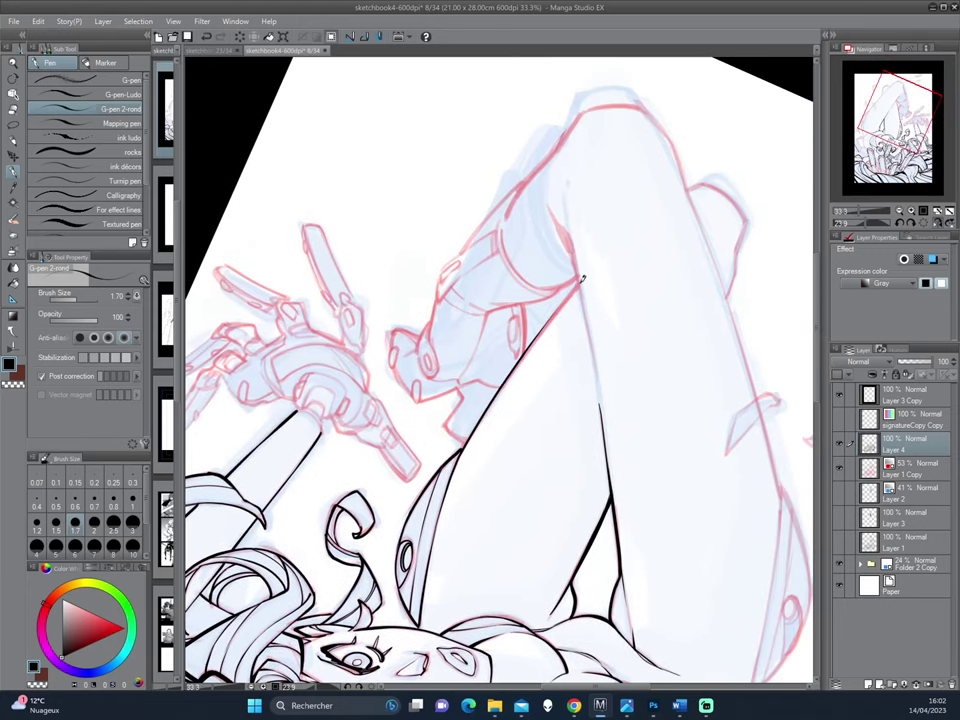
pyautogui.moveTo(578, 284)
pyautogui.mouseDown()
pyautogui.moveTo(442, 468)
pyautogui.moveTo(643, 306)
pyautogui.moveTo(591, 285)
pyautogui.mouseUp()
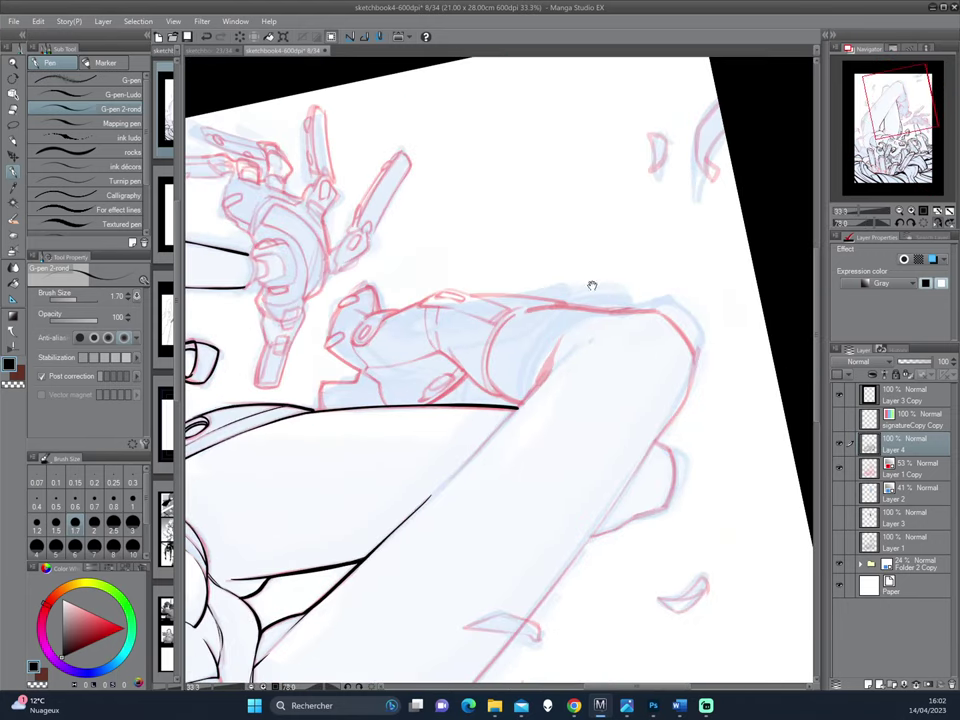
pyautogui.moveTo(562, 334); pyautogui.dragTo(542, 375)
# Step: Rotate onto the knee, toggle the drawing colour, and zoom out to the whole arm
pyautogui.moveTo(615, 351)
pyautogui.mouseDown()
pyautogui.moveTo(558, 354)
pyautogui.moveTo(496, 420)
pyautogui.mouseUp()
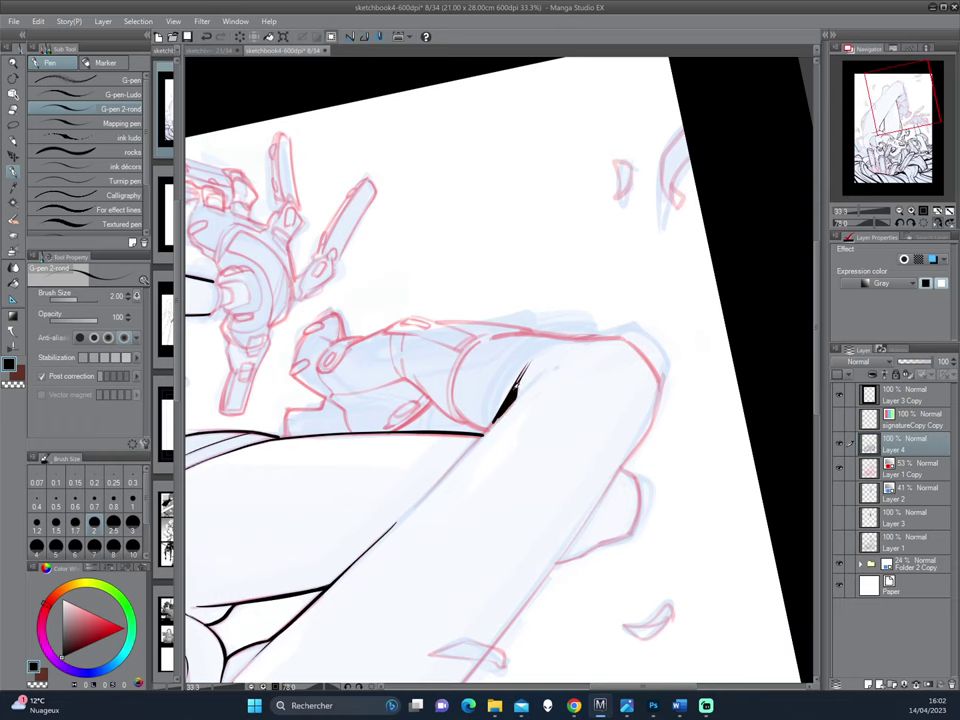
pyautogui.moveTo(520, 378); pyautogui.dragTo(518, 368)
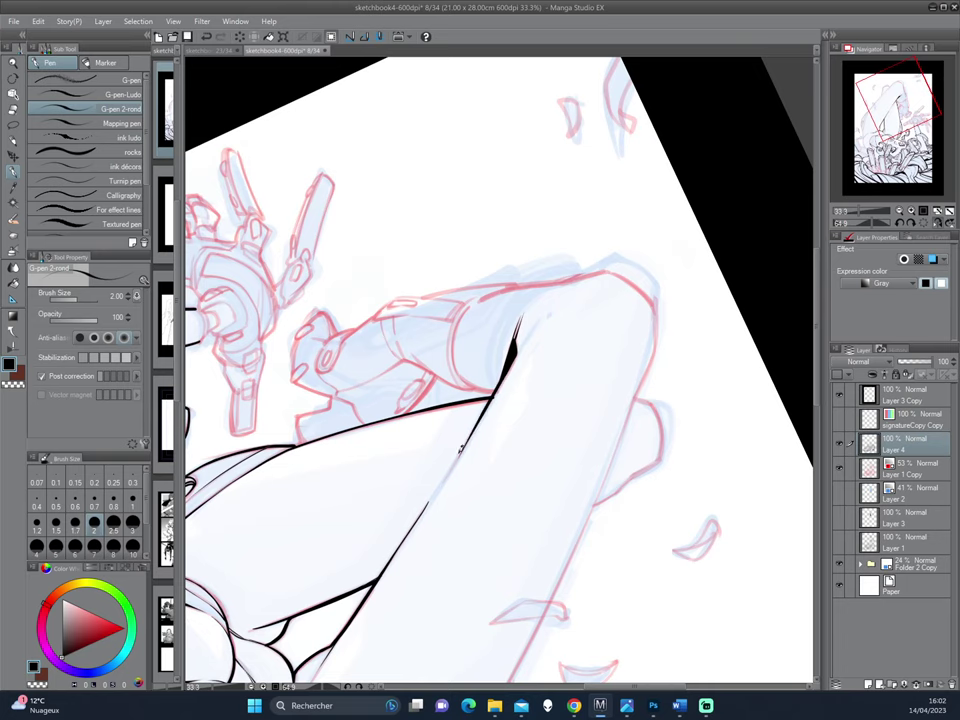
pyautogui.moveTo(496, 397); pyautogui.dragTo(487, 422)
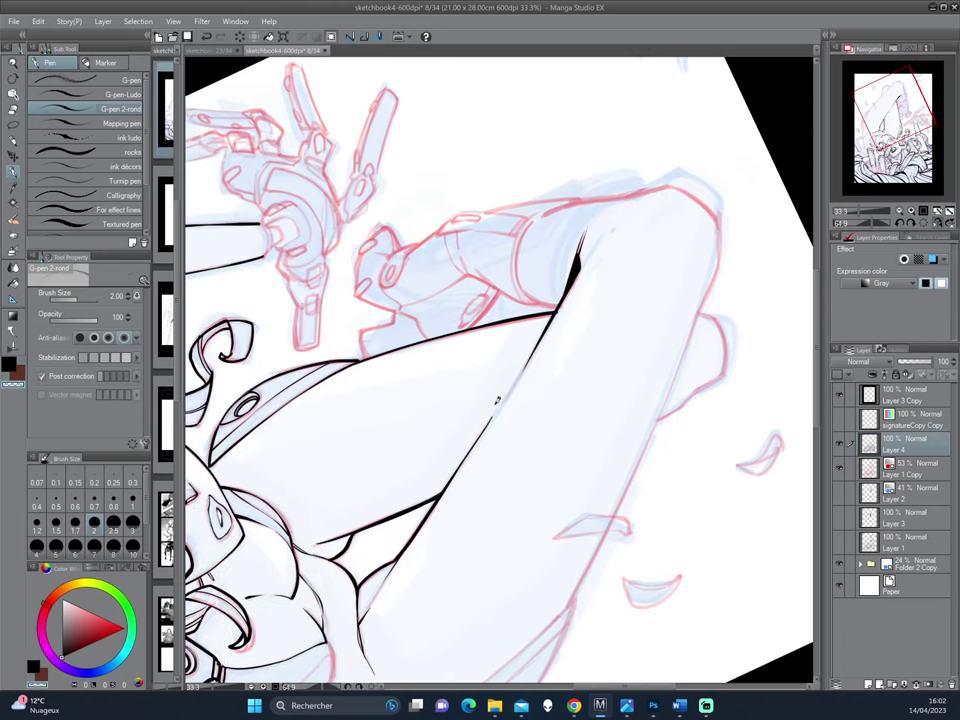
pyautogui.press('c')
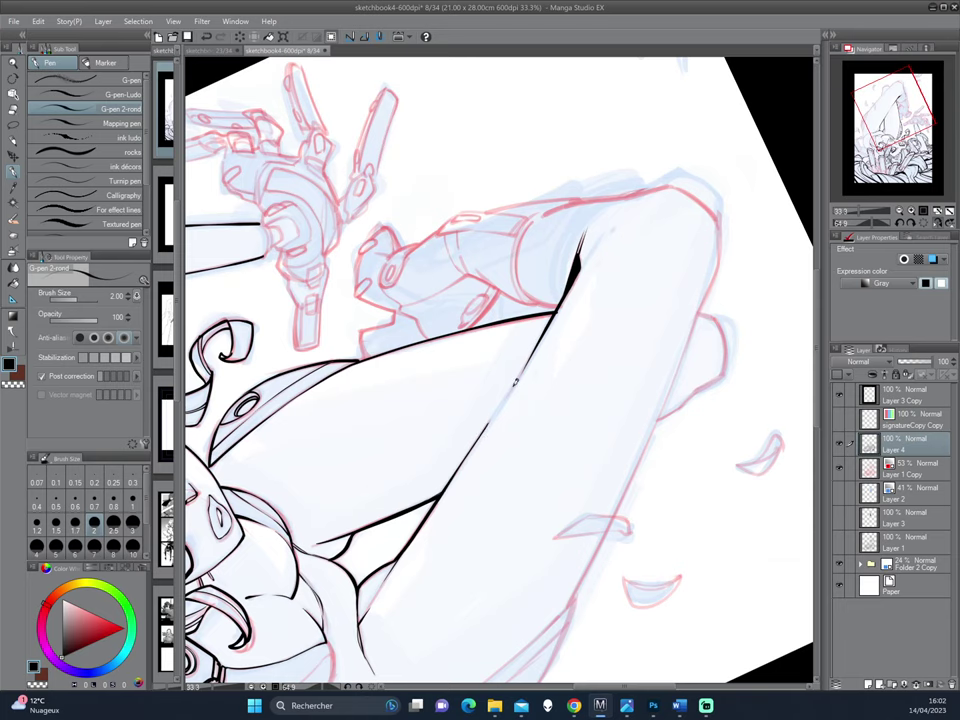
pyautogui.press('c')
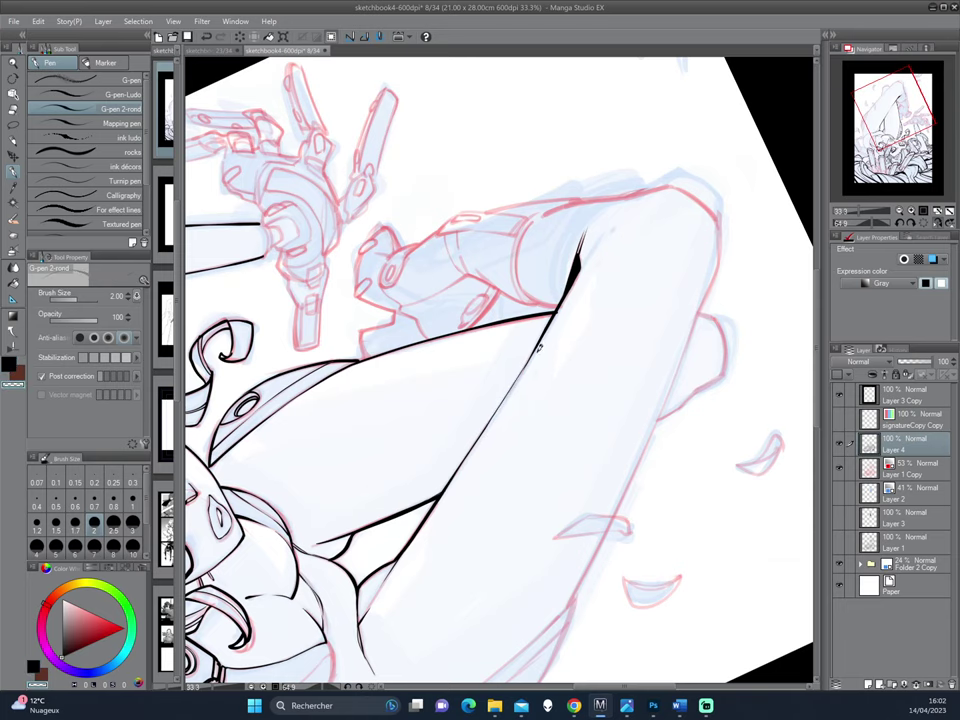
pyautogui.moveTo(483, 437)
pyautogui.mouseDown()
pyautogui.moveTo(585, 501)
pyautogui.moveTo(619, 435)
pyautogui.moveTo(553, 336)
pyautogui.moveTo(548, 388)
pyautogui.moveTo(583, 398)
pyautogui.mouseUp()
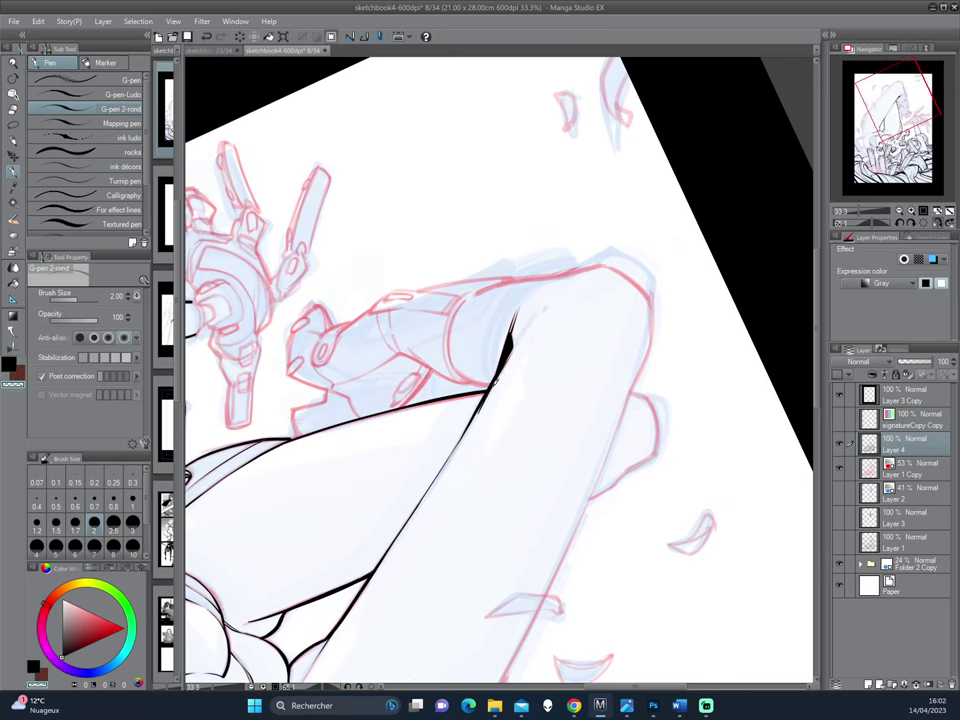
pyautogui.moveTo(575, 267)
pyautogui.mouseDown()
pyautogui.moveTo(632, 279)
pyautogui.moveTo(573, 389)
pyautogui.moveTo(592, 403)
pyautogui.moveTo(647, 401)
pyautogui.moveTo(598, 350)
pyautogui.moveTo(584, 412)
pyautogui.mouseUp()
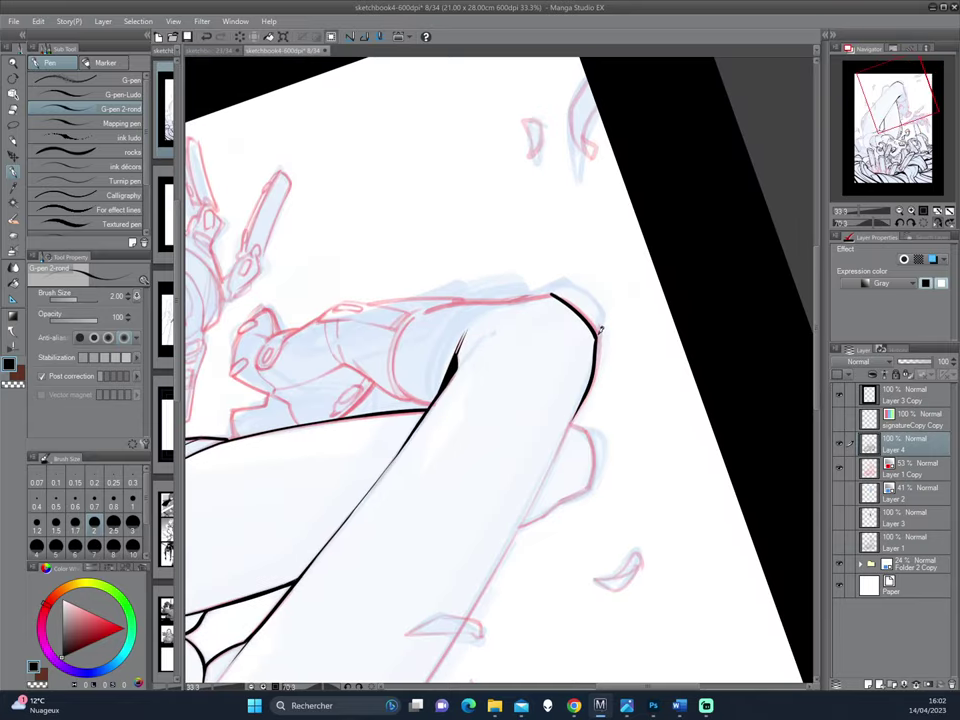
pyautogui.moveTo(597, 334)
pyautogui.mouseDown()
pyautogui.moveTo(604, 364)
pyautogui.moveTo(591, 360)
pyautogui.moveTo(645, 252)
pyautogui.moveTo(536, 405)
pyautogui.moveTo(398, 520)
pyautogui.moveTo(578, 257)
pyautogui.moveTo(625, 369)
pyautogui.mouseUp()
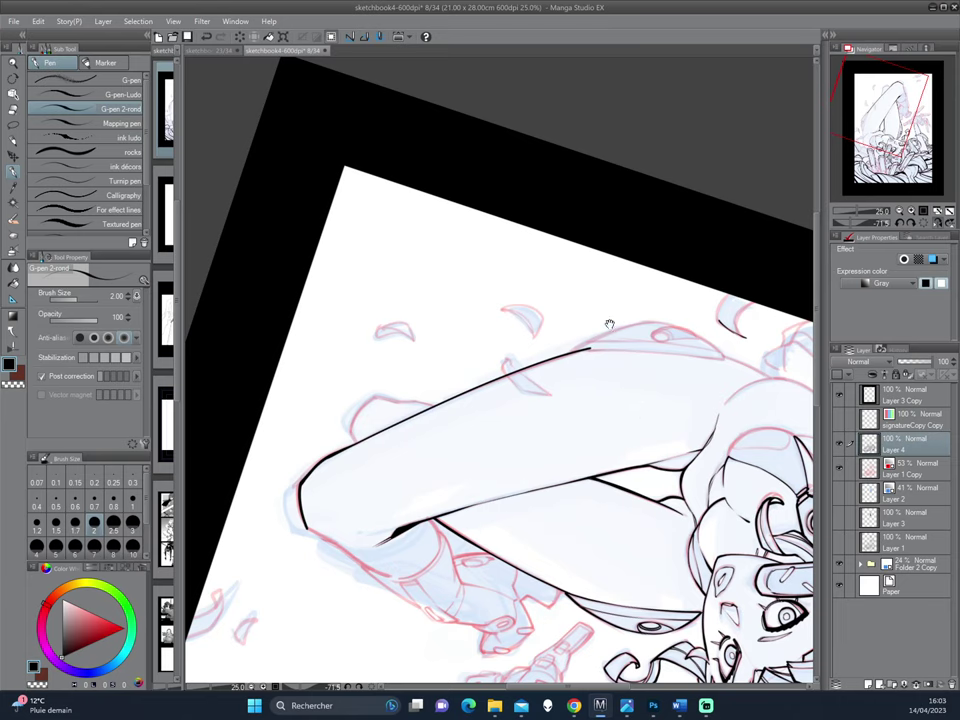
# Step: Thicken the arm's upper outline and turn the view upright onto the raised legs
pyautogui.moveTo(383, 370); pyautogui.dragTo(378, 278)
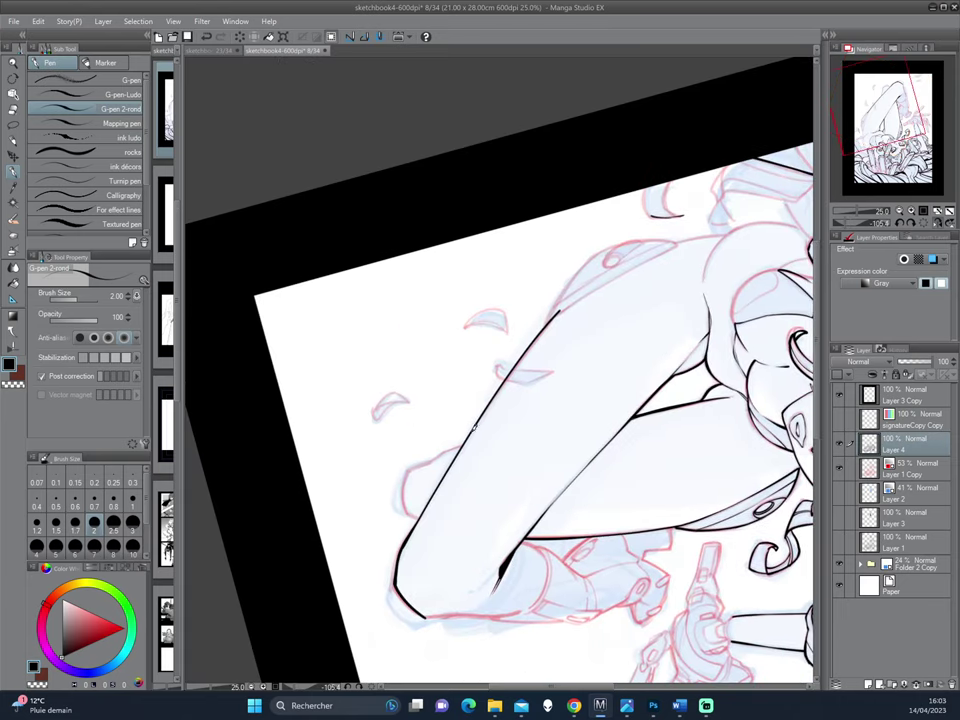
pyautogui.moveTo(506, 370); pyautogui.dragTo(557, 311)
pyautogui.moveTo(708, 222)
pyautogui.mouseDown()
pyautogui.moveTo(628, 467)
pyautogui.moveTo(596, 371)
pyautogui.moveTo(535, 393)
pyautogui.moveTo(540, 450)
pyautogui.moveTo(521, 523)
pyautogui.mouseUp()
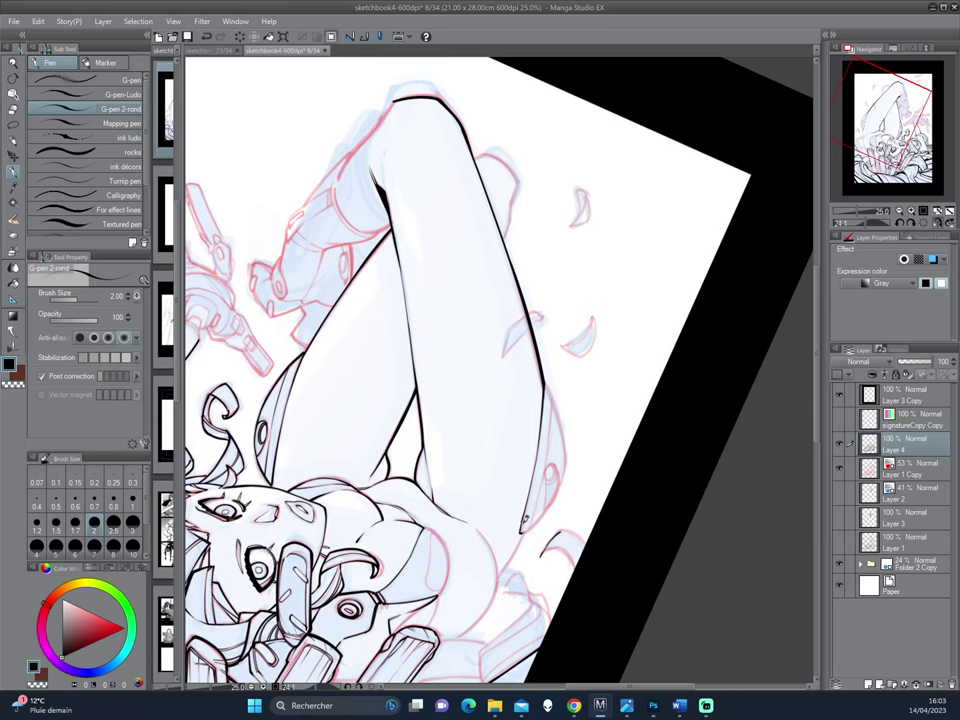
pyautogui.moveTo(524, 521); pyautogui.dragTo(578, 453)
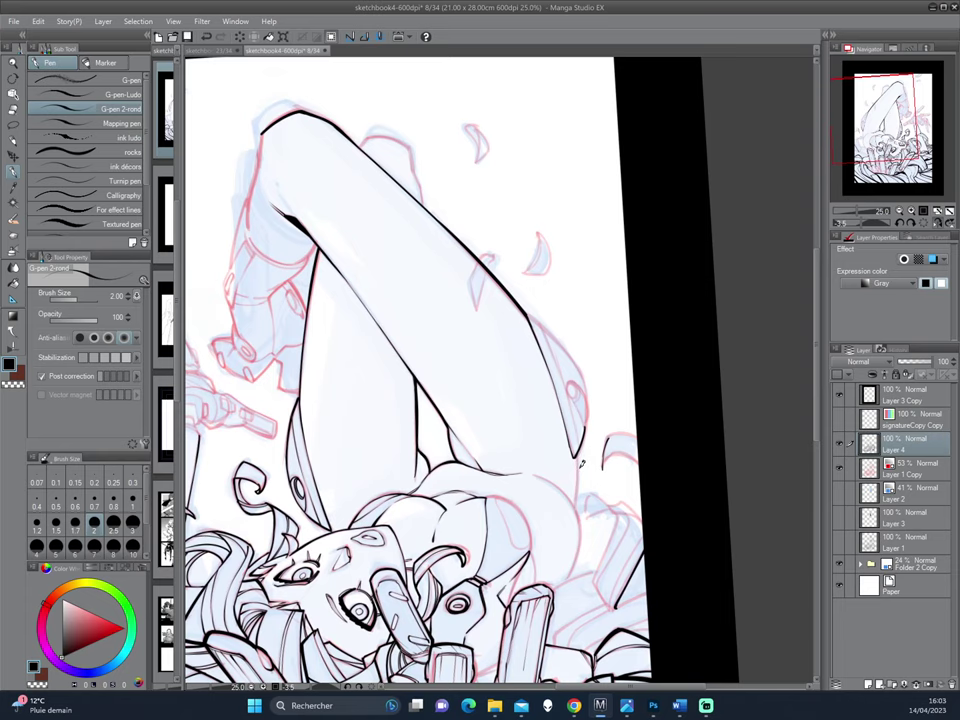
pyautogui.scroll(1, 579, 468)
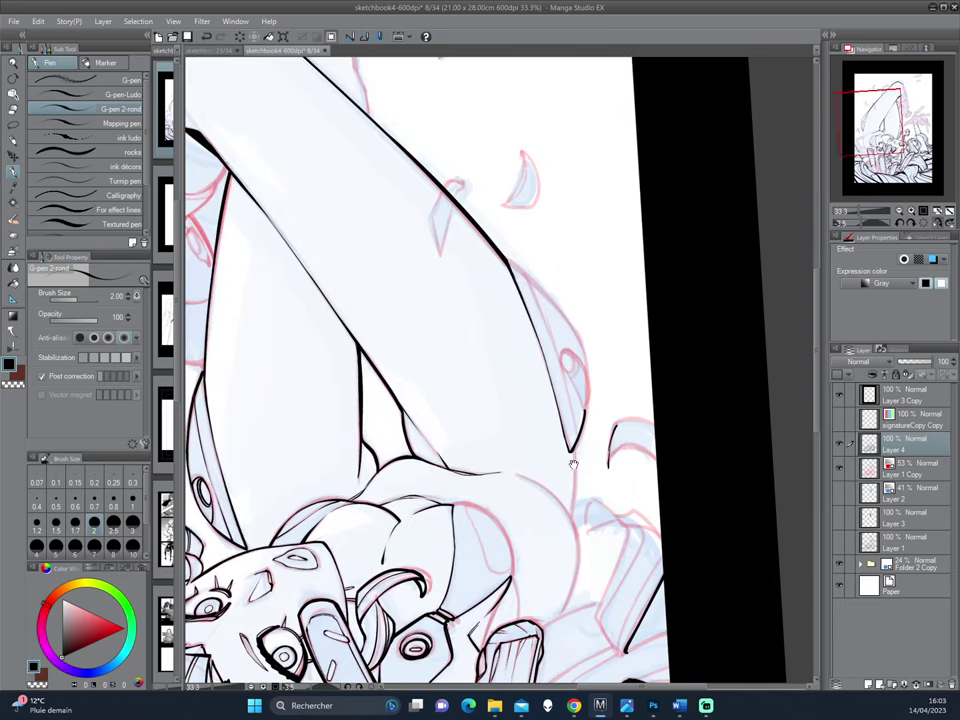
pyautogui.moveTo(579, 468); pyautogui.dragTo(608, 403)
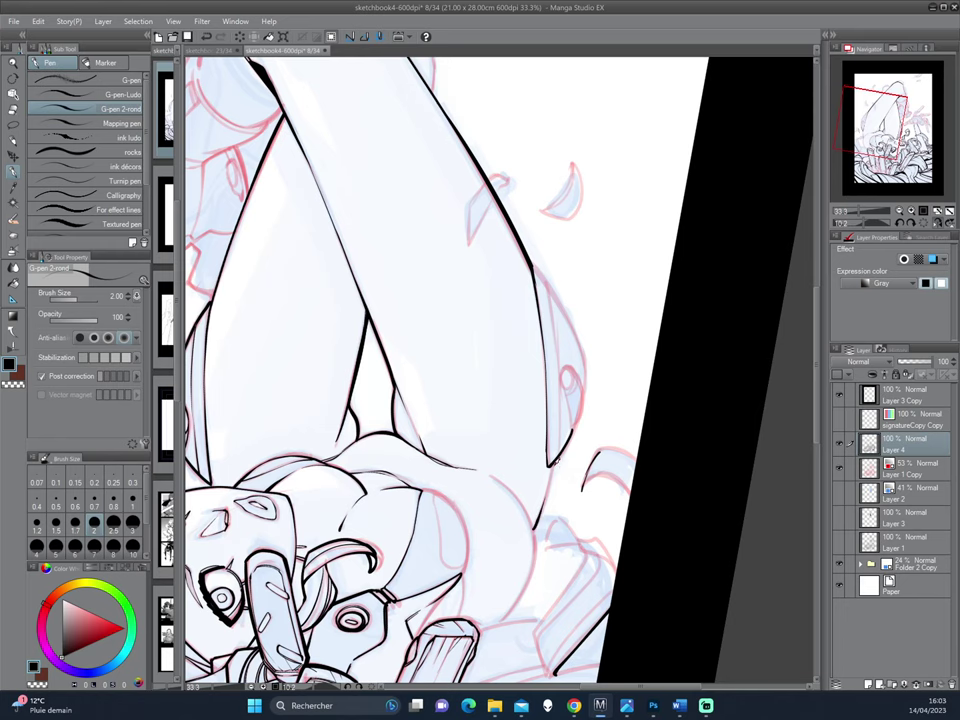
pyautogui.moveTo(535, 523); pyautogui.dragTo(565, 433)
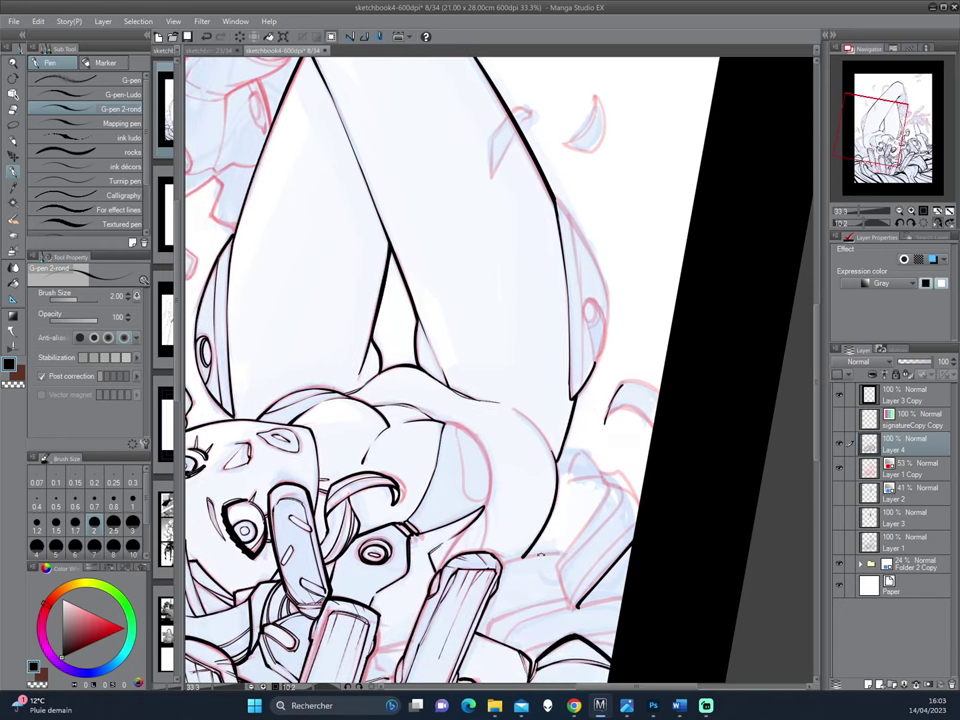
pyautogui.moveTo(468, 275)
pyautogui.mouseDown()
pyautogui.moveTo(647, 427)
pyautogui.moveTo(474, 438)
pyautogui.moveTo(482, 472)
pyautogui.mouseUp()
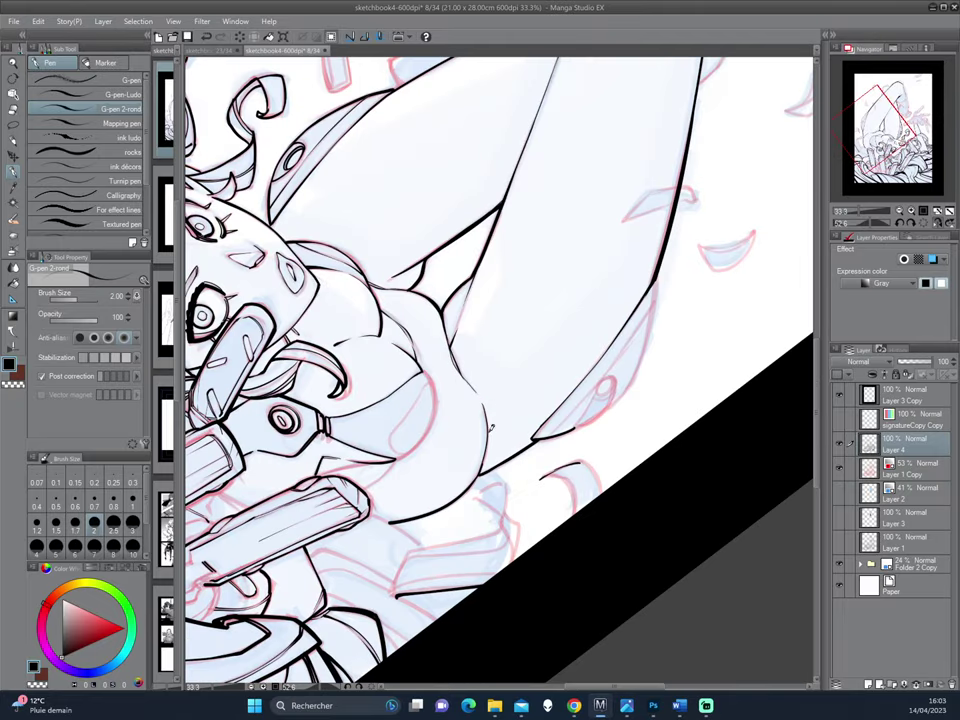
# Step: Darken the hip contour and ink a thin line along the torso shape's right edge
pyautogui.moveTo(490, 418); pyautogui.dragTo(485, 455)
pyautogui.moveTo(484, 427)
pyautogui.mouseDown()
pyautogui.moveTo(454, 514)
pyautogui.moveTo(529, 394)
pyautogui.mouseUp()
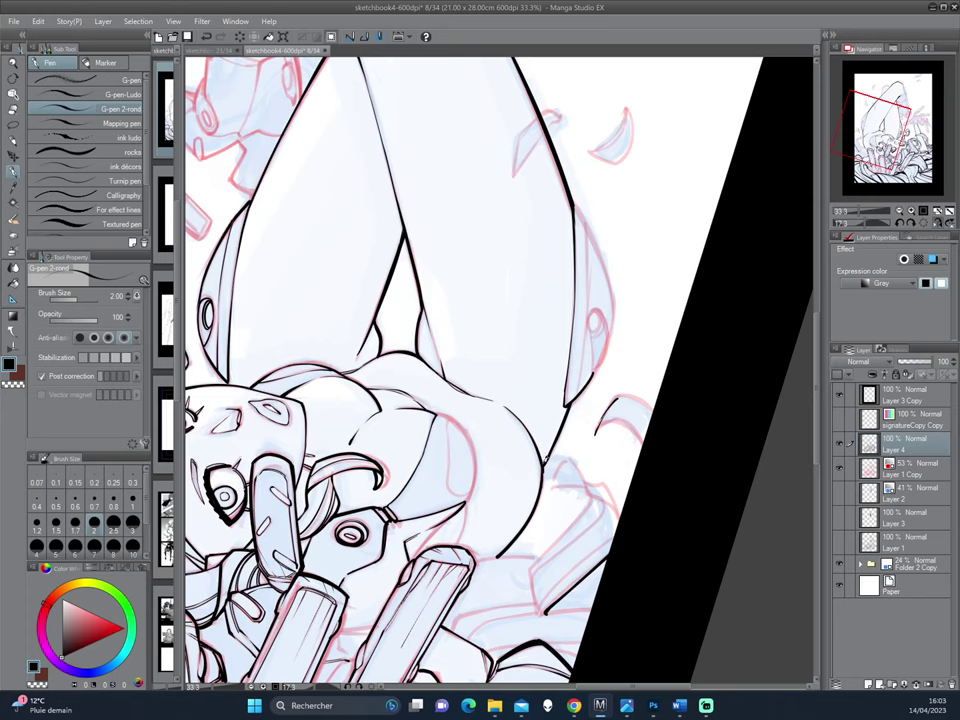
pyautogui.moveTo(441, 287); pyautogui.dragTo(604, 426)
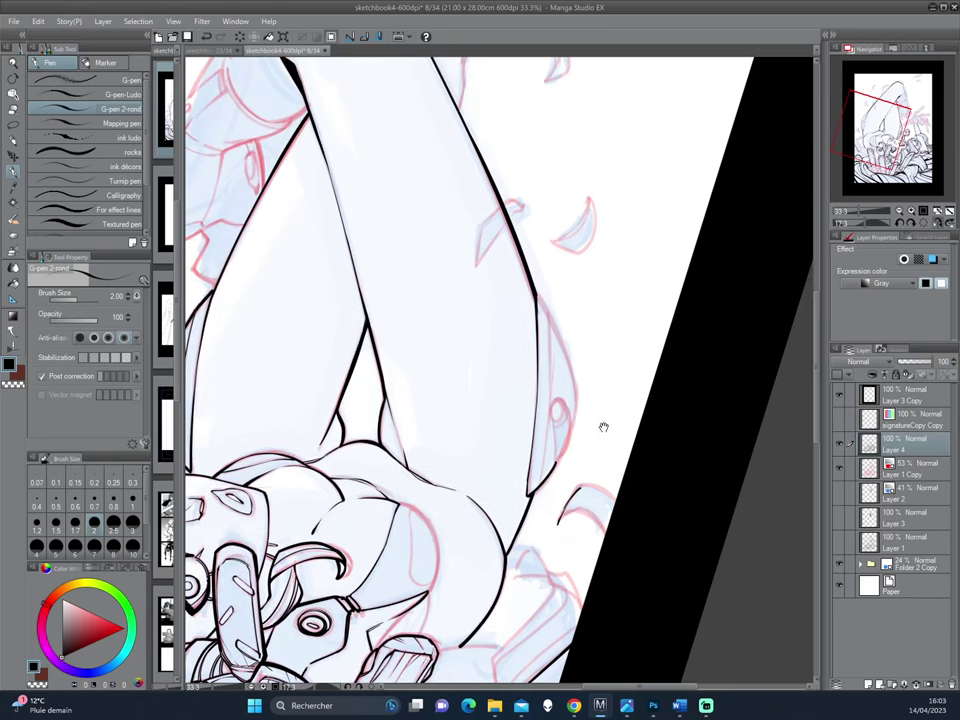
pyautogui.moveTo(578, 514); pyautogui.dragTo(591, 355)
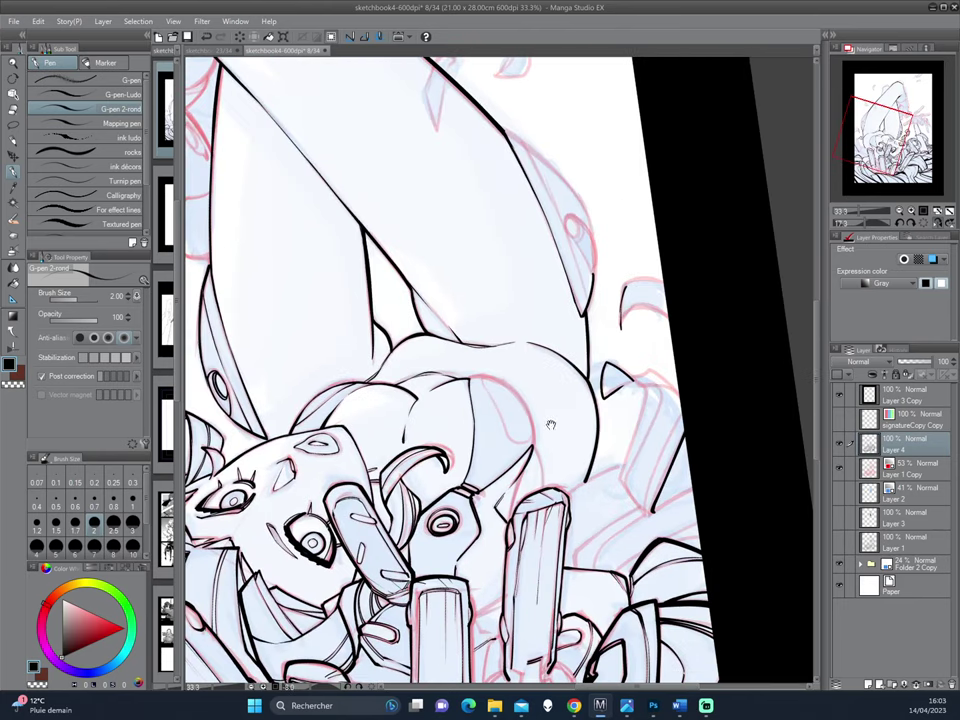
pyautogui.moveTo(560, 410); pyautogui.dragTo(397, 346)
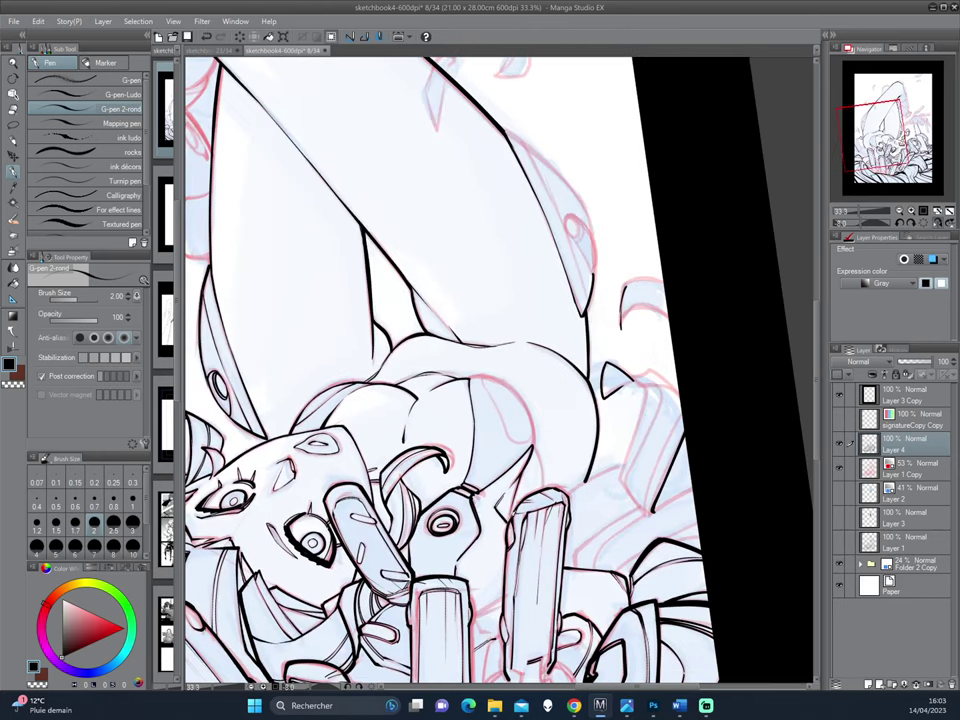
pyautogui.scroll(2, 390, 358)
pyautogui.scroll(1, 390, 358)
pyautogui.moveTo(557, 428); pyautogui.dragTo(565, 475)
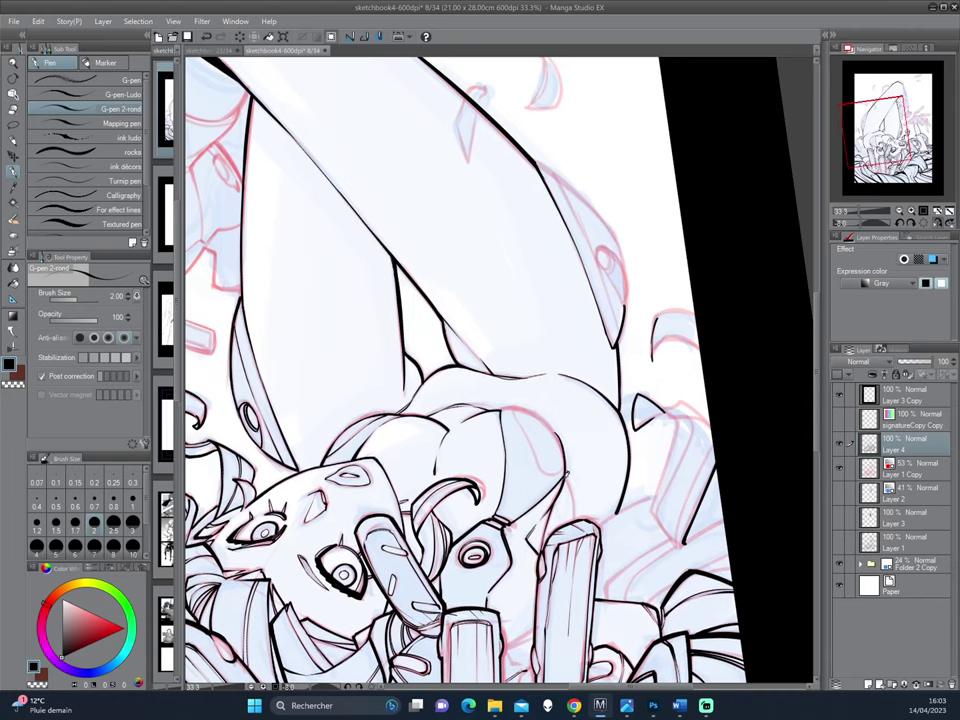
pyautogui.moveTo(421, 352)
pyautogui.mouseDown()
pyautogui.moveTo(604, 416)
pyautogui.moveTo(540, 442)
pyautogui.mouseUp()
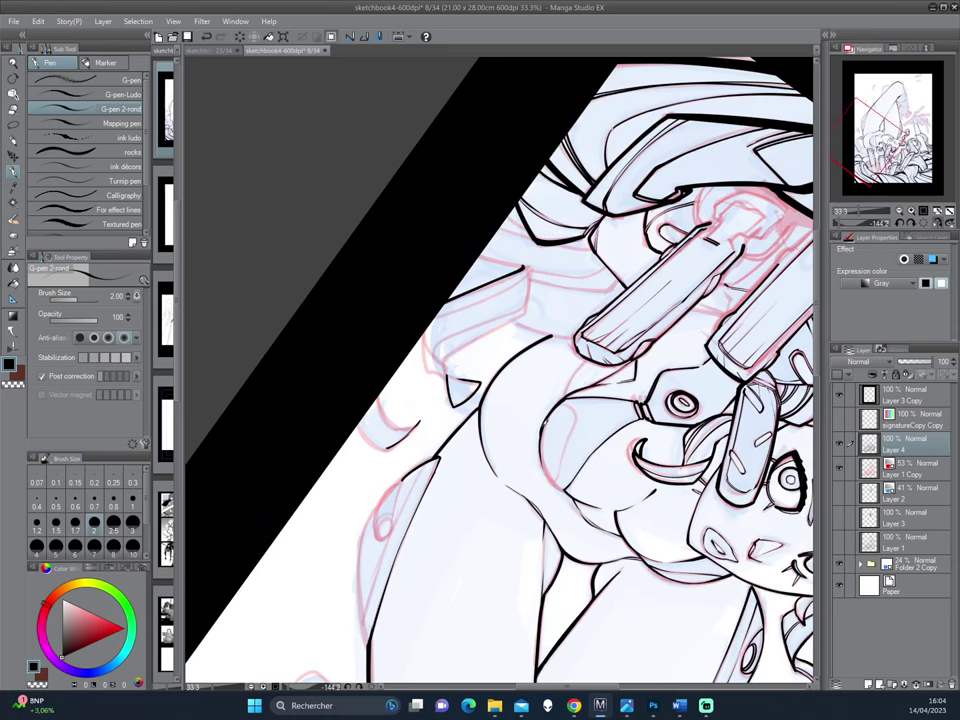
# Step: Add short ink strokes on the chest area and lower drawing
pyautogui.moveTo(540, 440); pyautogui.dragTo(515, 468)
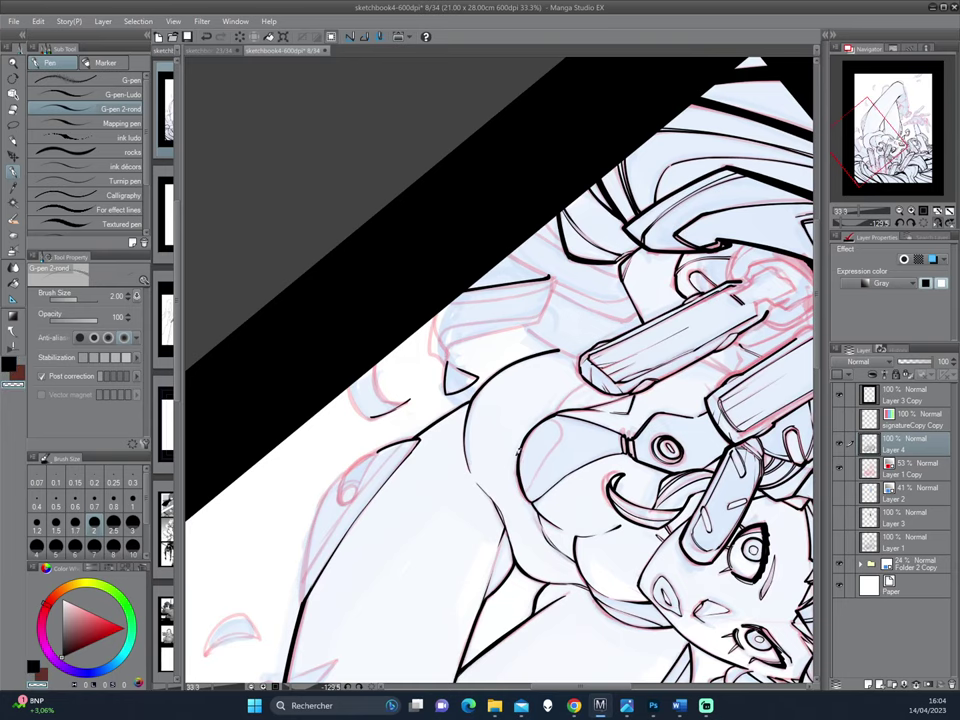
pyautogui.moveTo(390, 350); pyautogui.dragTo(420, 430)
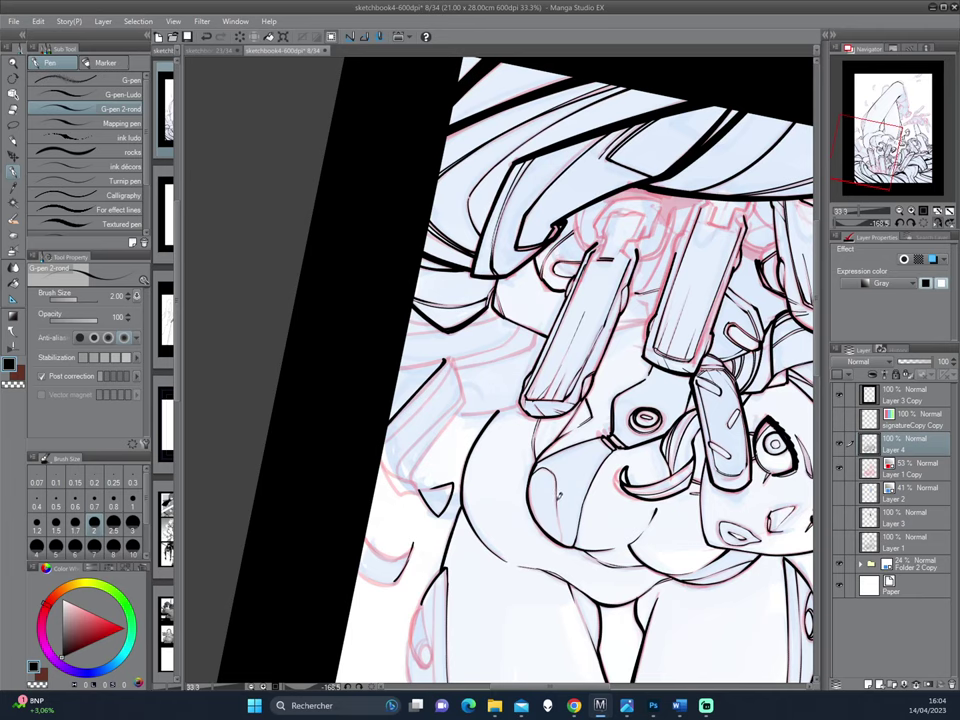
pyautogui.moveTo(528, 353)
pyautogui.mouseDown()
pyautogui.moveTo(460, 260)
pyautogui.moveTo(544, 533)
pyautogui.moveTo(514, 439)
pyautogui.mouseUp()
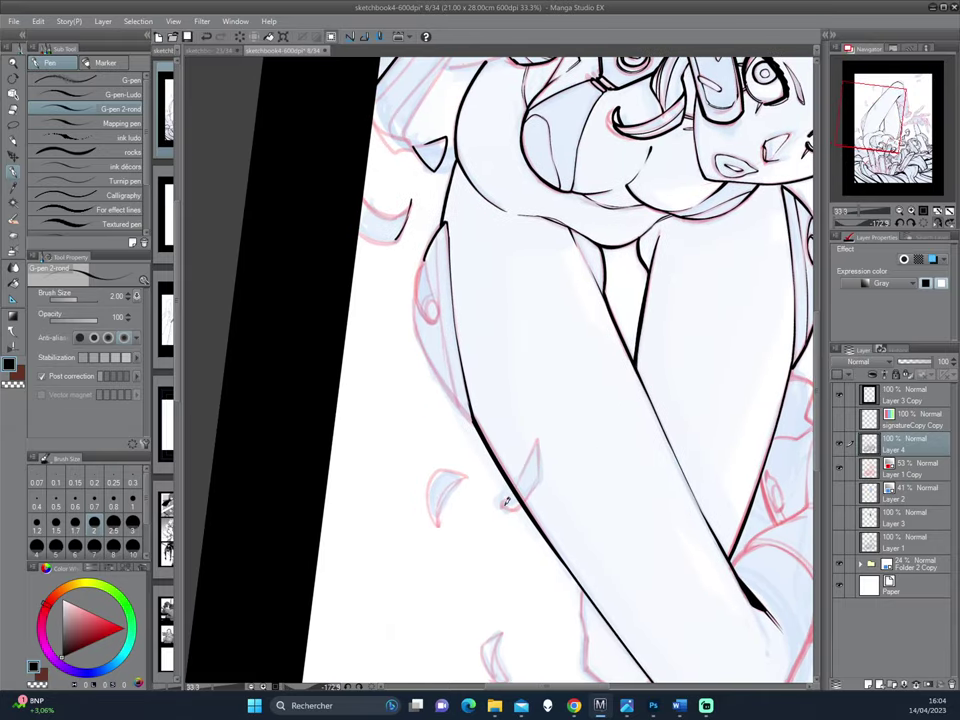
pyautogui.moveTo(503, 503)
pyautogui.mouseDown()
pyautogui.moveTo(510, 468)
pyautogui.moveTo(587, 470)
pyautogui.mouseUp()
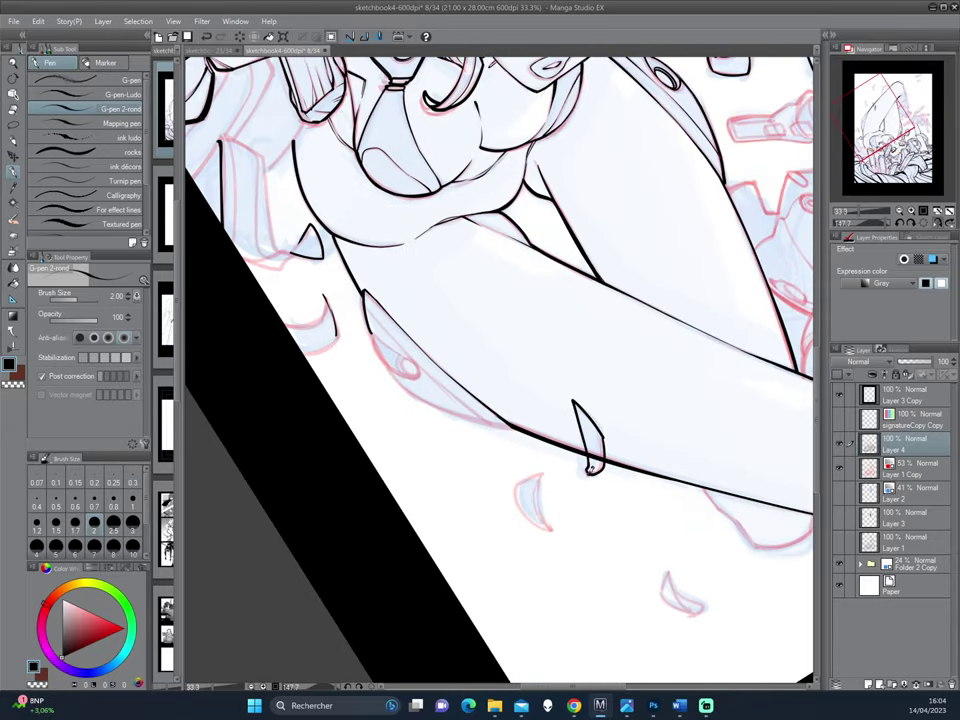
# Step: Rework the lower tip of the arm's spike using the transparent colour
pyautogui.moveTo(627, 396)
pyautogui.mouseDown()
pyautogui.moveTo(646, 370)
pyautogui.moveTo(591, 421)
pyautogui.mouseUp()
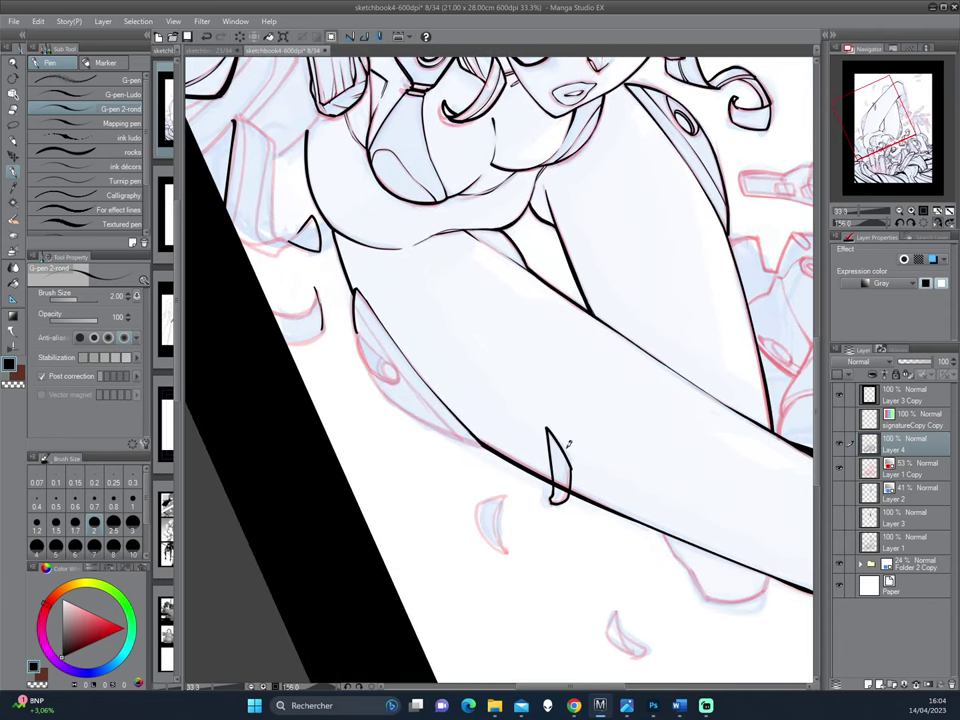
pyautogui.press('c')
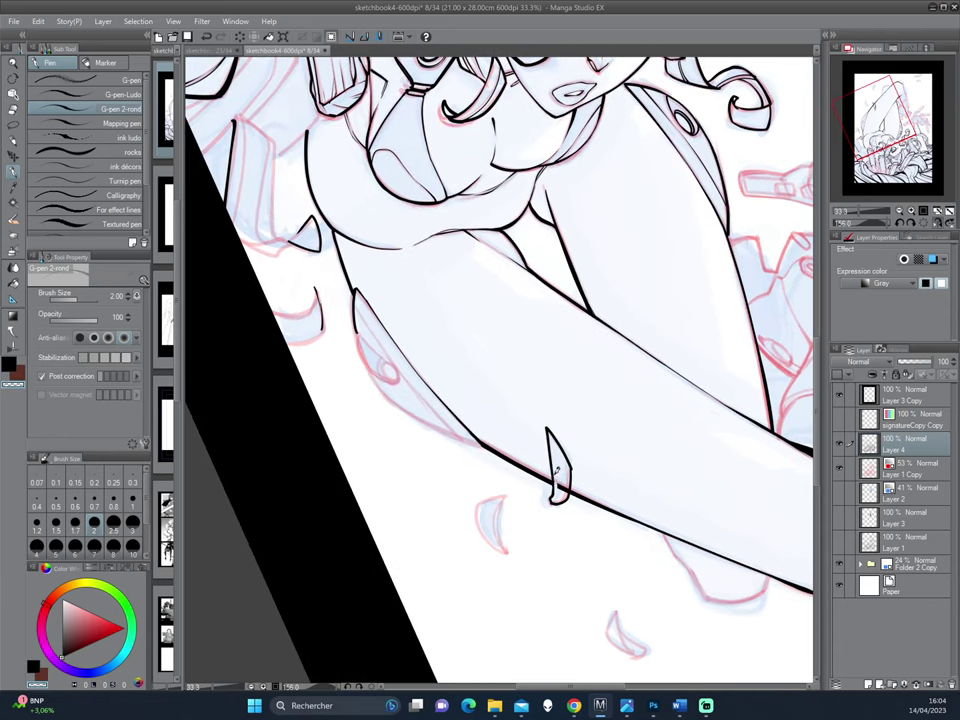
pyautogui.press('c')
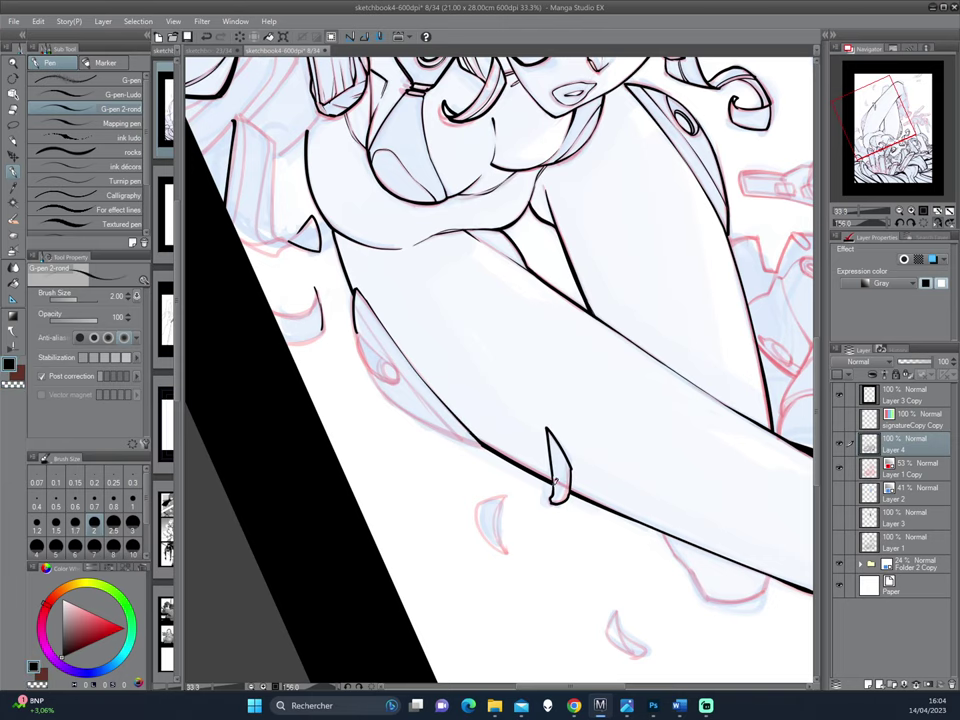
pyautogui.moveTo(556, 495); pyautogui.dragTo(557, 473)
pyautogui.moveTo(526, 412); pyautogui.dragTo(595, 370)
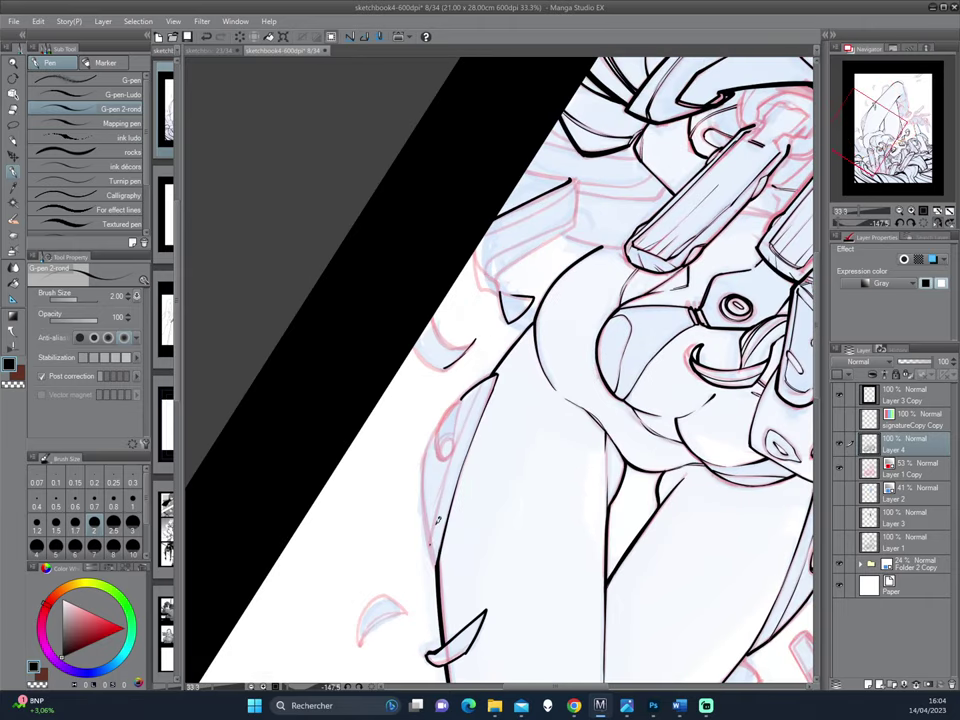
# Step: Ink the leg's left outline, the small armor oval and its curved edge
pyautogui.moveTo(437, 519); pyautogui.dragTo(459, 437)
pyautogui.moveTo(486, 364); pyautogui.dragTo(377, 309)
pyautogui.moveTo(504, 478); pyautogui.dragTo(601, 546)
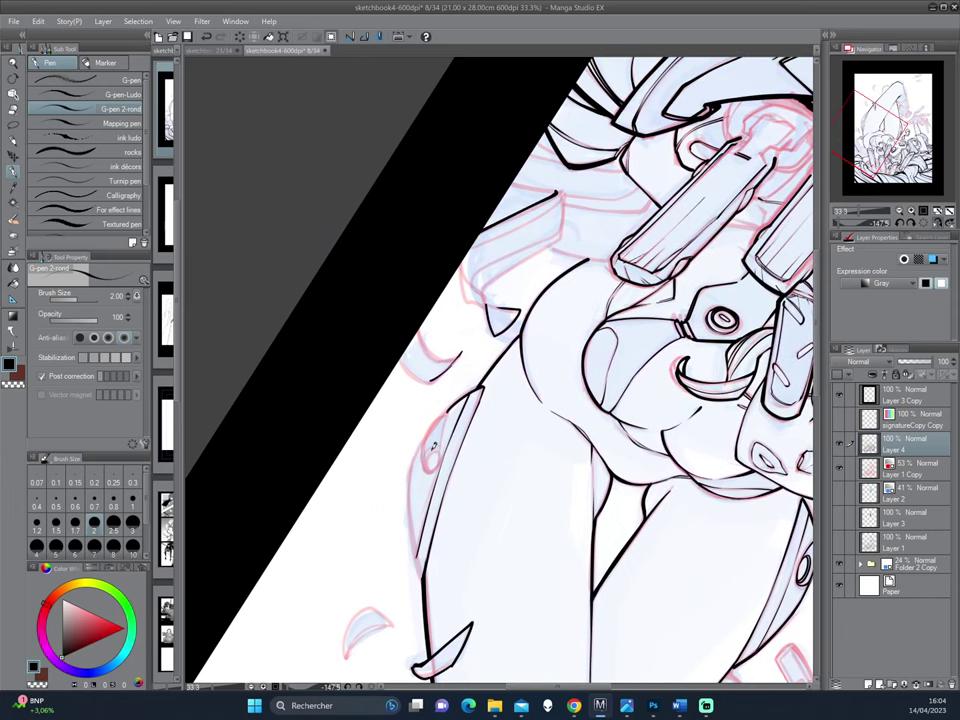
pyautogui.moveTo(432, 451); pyautogui.dragTo(431, 460)
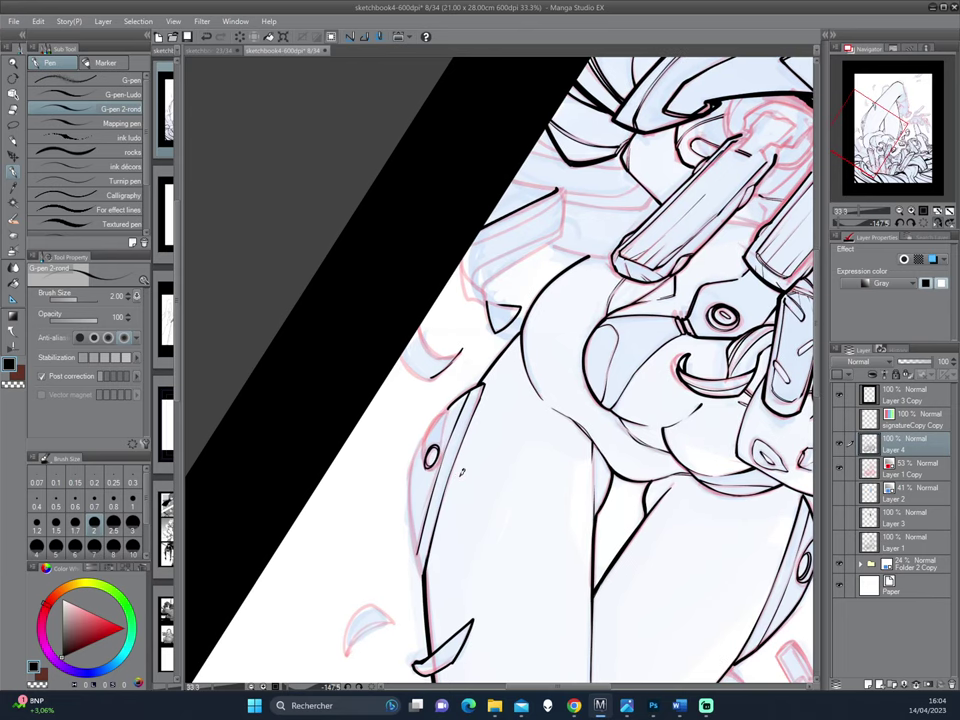
pyautogui.moveTo(459, 478)
pyautogui.mouseDown()
pyautogui.moveTo(499, 499)
pyautogui.moveTo(506, 401)
pyautogui.moveTo(484, 544)
pyautogui.moveTo(508, 451)
pyautogui.moveTo(456, 446)
pyautogui.moveTo(386, 489)
pyautogui.moveTo(355, 343)
pyautogui.moveTo(347, 362)
pyautogui.mouseUp()
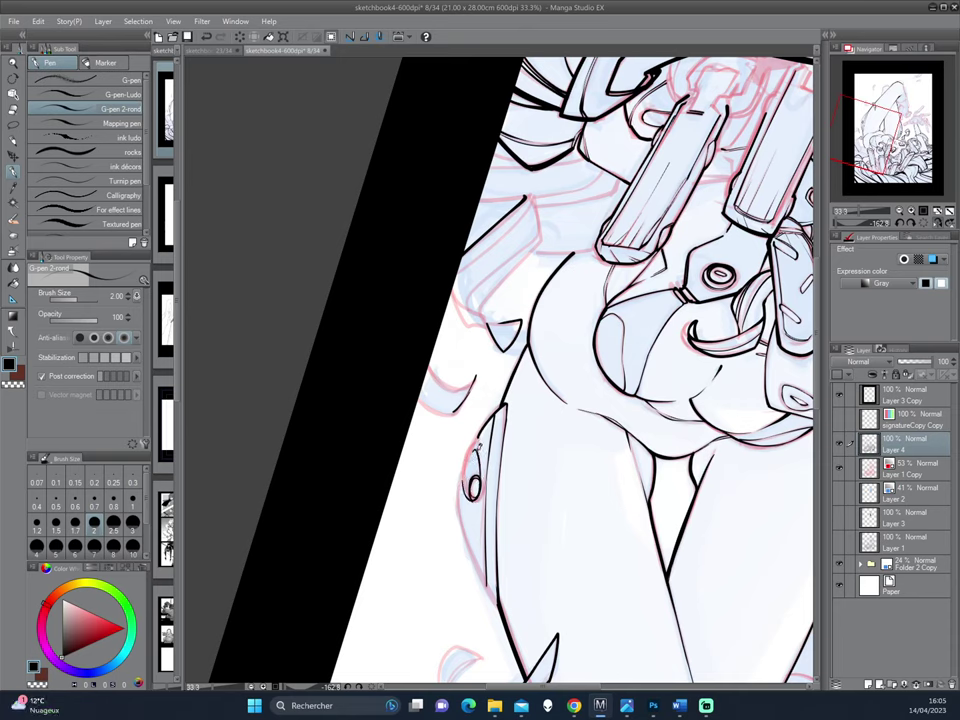
pyautogui.moveTo(465, 484)
pyautogui.mouseDown()
pyautogui.moveTo(475, 445)
pyautogui.moveTo(462, 505)
pyautogui.mouseUp()
# Step: Ink the lower small petal and the arm's left edge
pyautogui.scroll(-2, 470, 520)
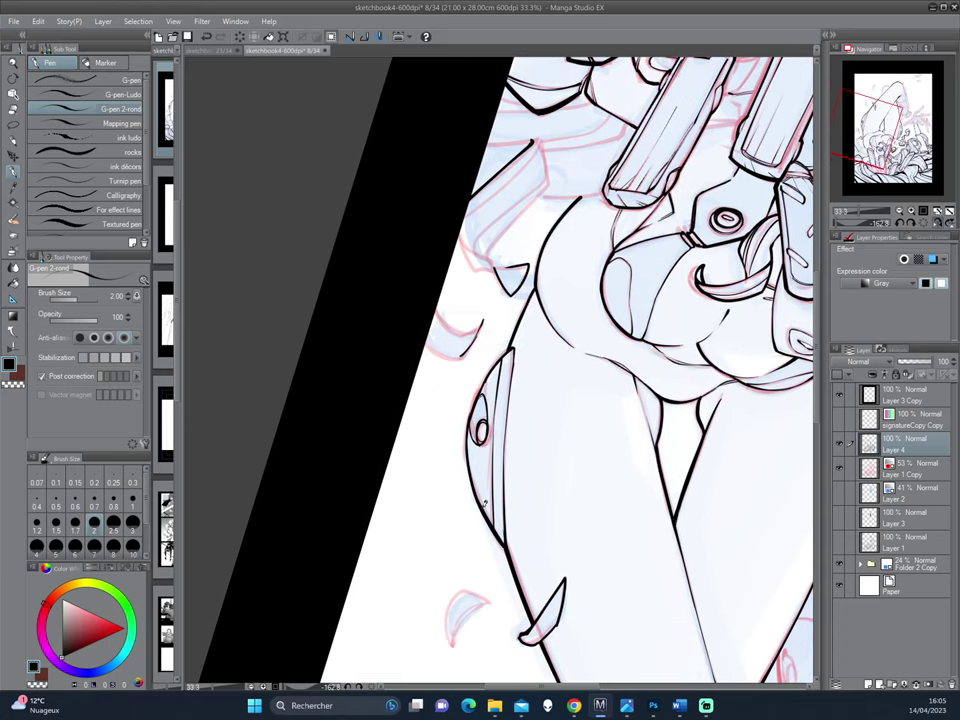
pyautogui.moveTo(572, 471)
pyautogui.mouseDown()
pyautogui.moveTo(550, 415)
pyautogui.moveTo(557, 444)
pyautogui.moveTo(617, 386)
pyautogui.moveTo(498, 468)
pyautogui.moveTo(514, 512)
pyautogui.moveTo(513, 407)
pyautogui.moveTo(533, 452)
pyautogui.moveTo(513, 459)
pyautogui.mouseUp()
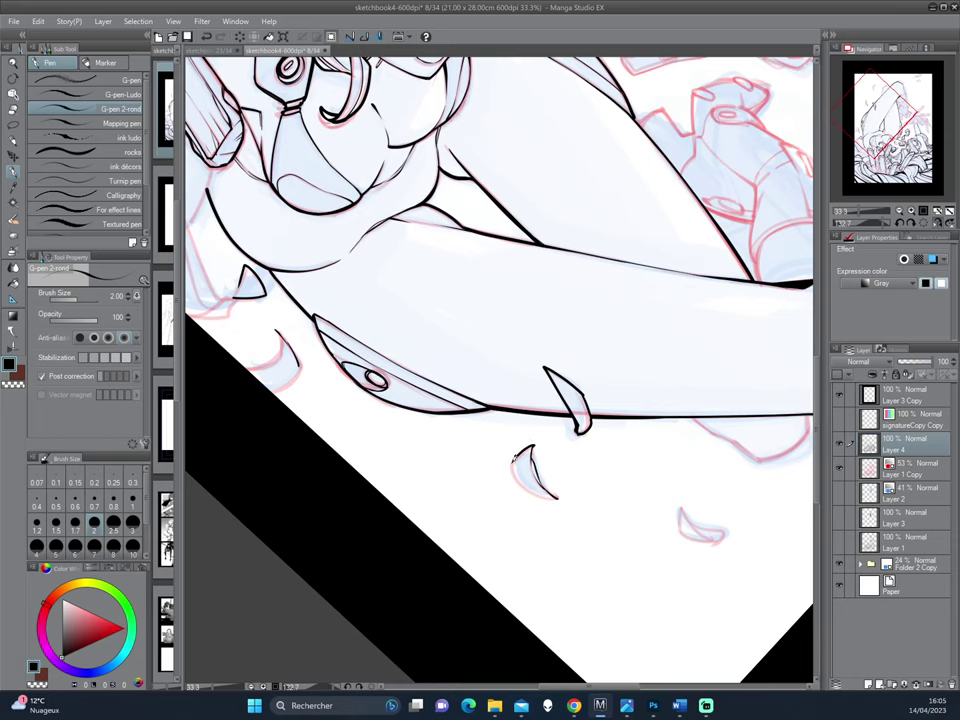
pyautogui.moveTo(596, 352)
pyautogui.mouseDown()
pyautogui.moveTo(438, 460)
pyautogui.moveTo(453, 505)
pyautogui.mouseUp()
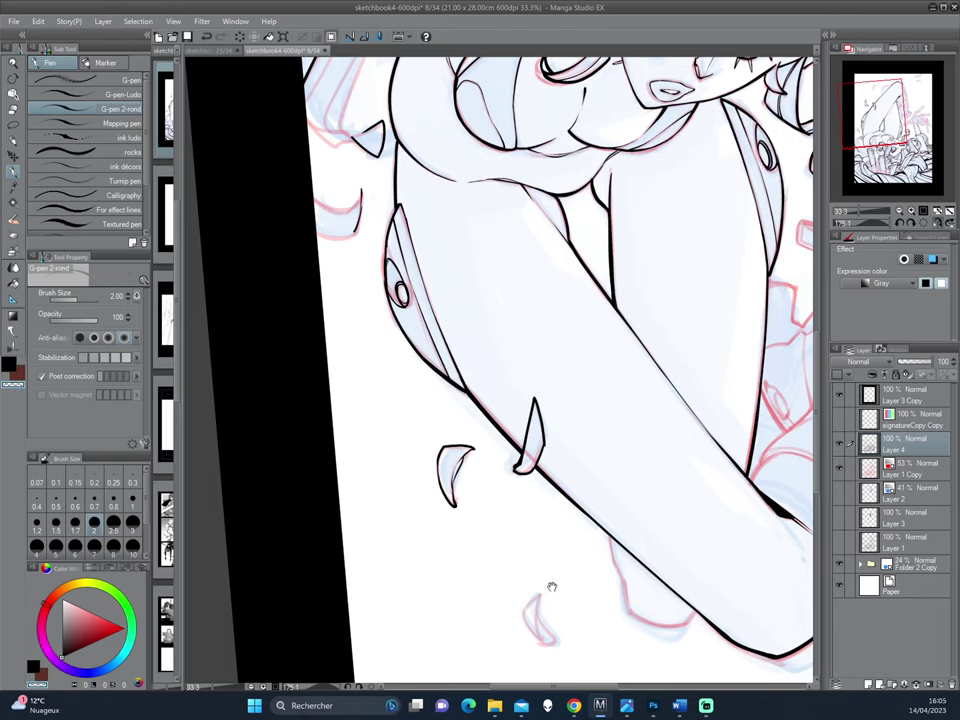
pyautogui.moveTo(553, 583)
pyautogui.mouseDown()
pyautogui.moveTo(518, 430)
pyautogui.moveTo(508, 490)
pyautogui.moveTo(518, 483)
pyautogui.mouseUp()
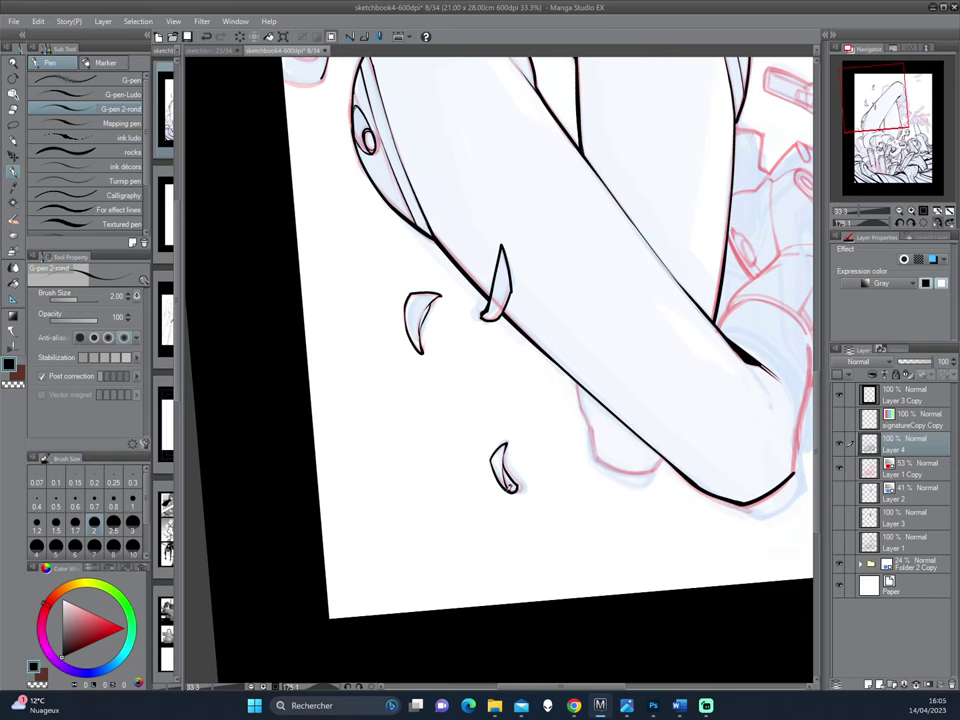
pyautogui.moveTo(664, 424); pyautogui.dragTo(611, 354)
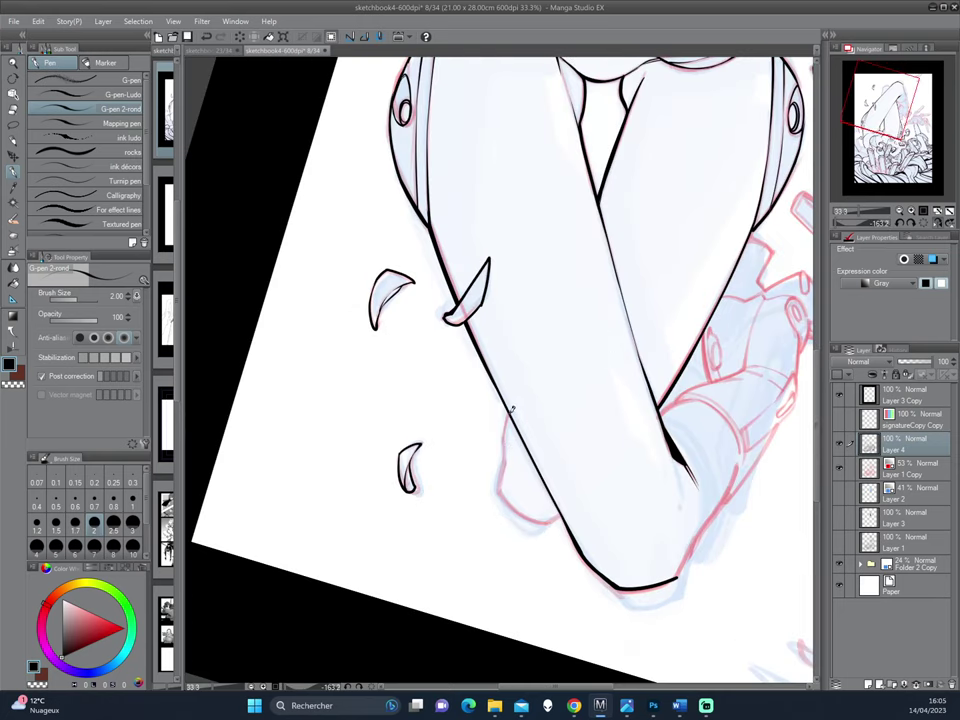
pyautogui.moveTo(508, 414); pyautogui.dragTo(503, 433)
pyautogui.moveTo(505, 432); pyautogui.dragTo(499, 480)
# Step: Join the elbow's lower curve, undo that stroke, and set the pen to 1.70
pyautogui.moveTo(378, 372)
pyautogui.mouseDown()
pyautogui.moveTo(447, 462)
pyautogui.moveTo(478, 524)
pyautogui.mouseUp()
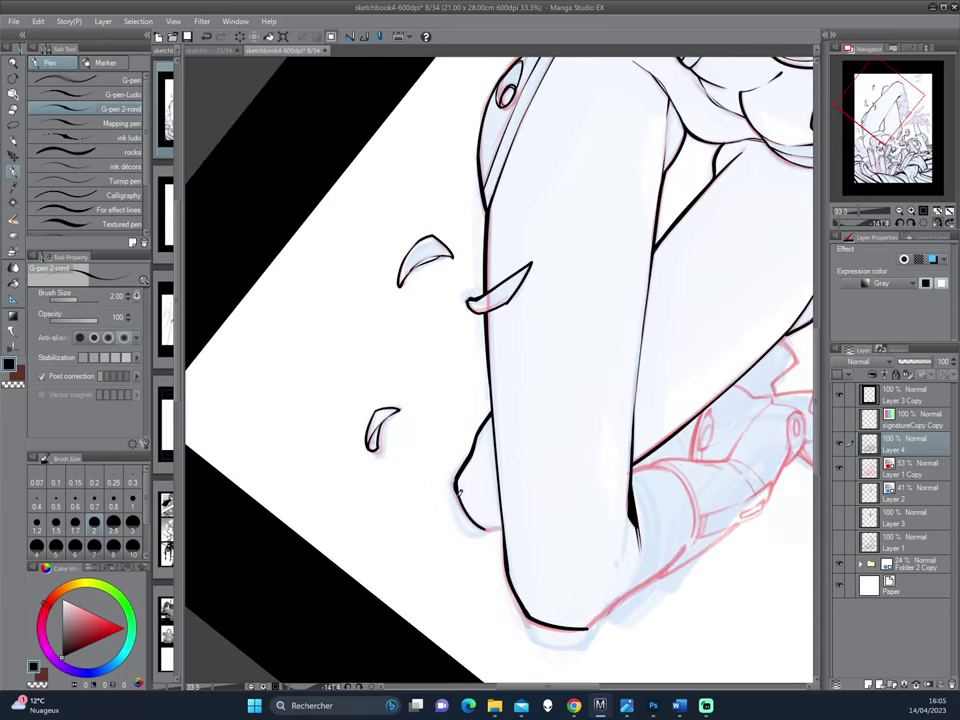
pyautogui.moveTo(355, 405)
pyautogui.mouseDown()
pyautogui.moveTo(611, 435)
pyautogui.moveTo(553, 388)
pyautogui.mouseUp()
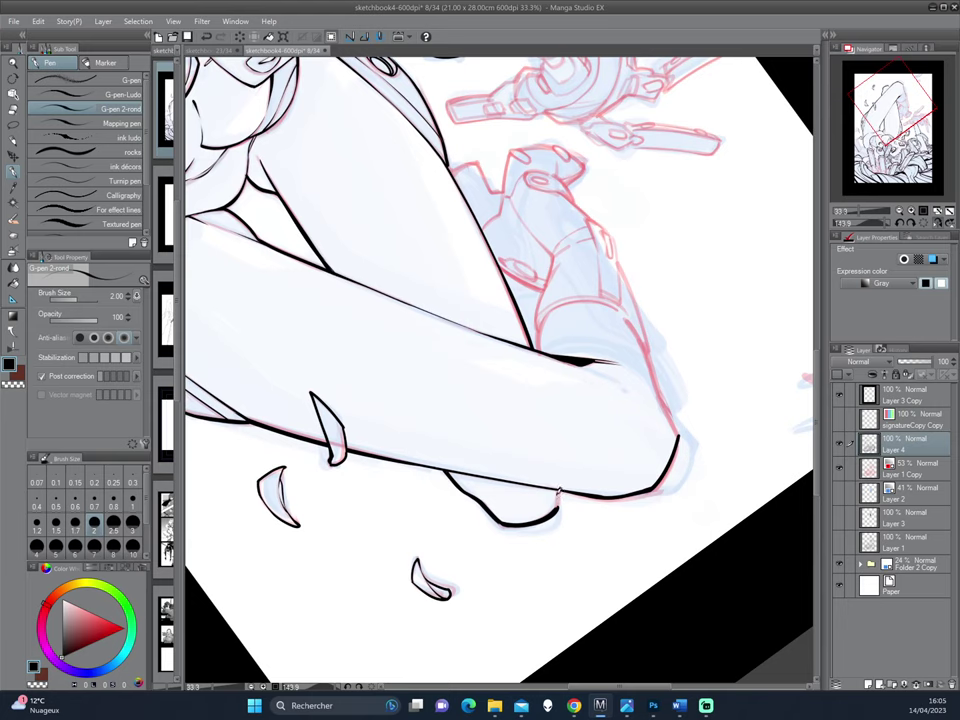
pyautogui.moveTo(558, 492); pyautogui.dragTo(560, 503)
pyautogui.moveTo(612, 365)
pyautogui.mouseDown()
pyautogui.moveTo(658, 375)
pyautogui.moveTo(560, 473)
pyautogui.moveTo(553, 551)
pyautogui.mouseUp()
pyautogui.hotkey('ctrl', 'z')
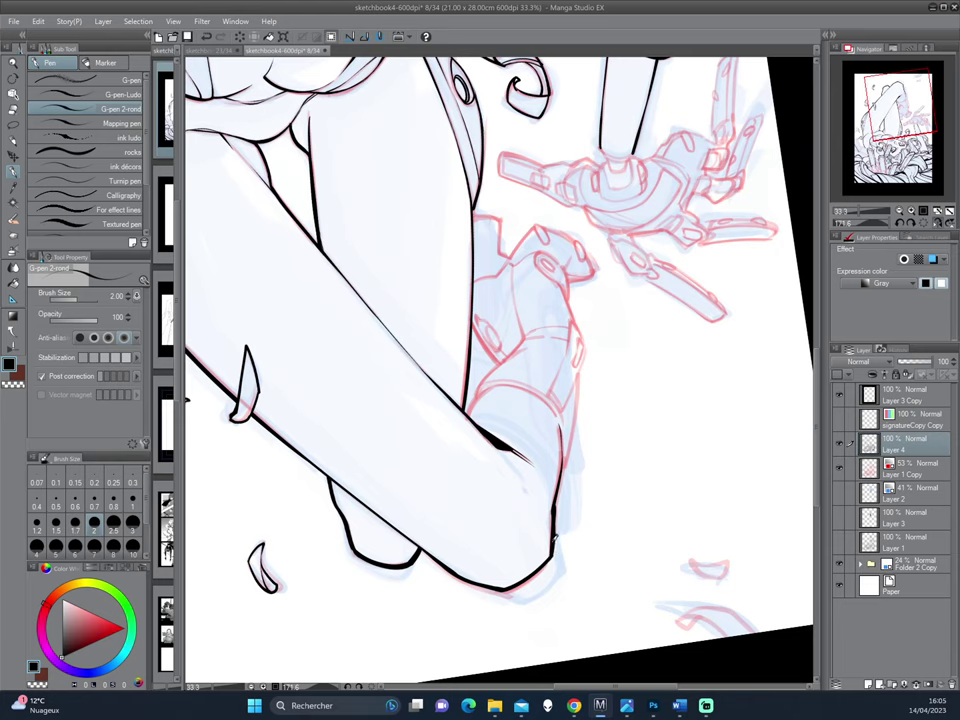
pyautogui.scroll(3, 654, 521)
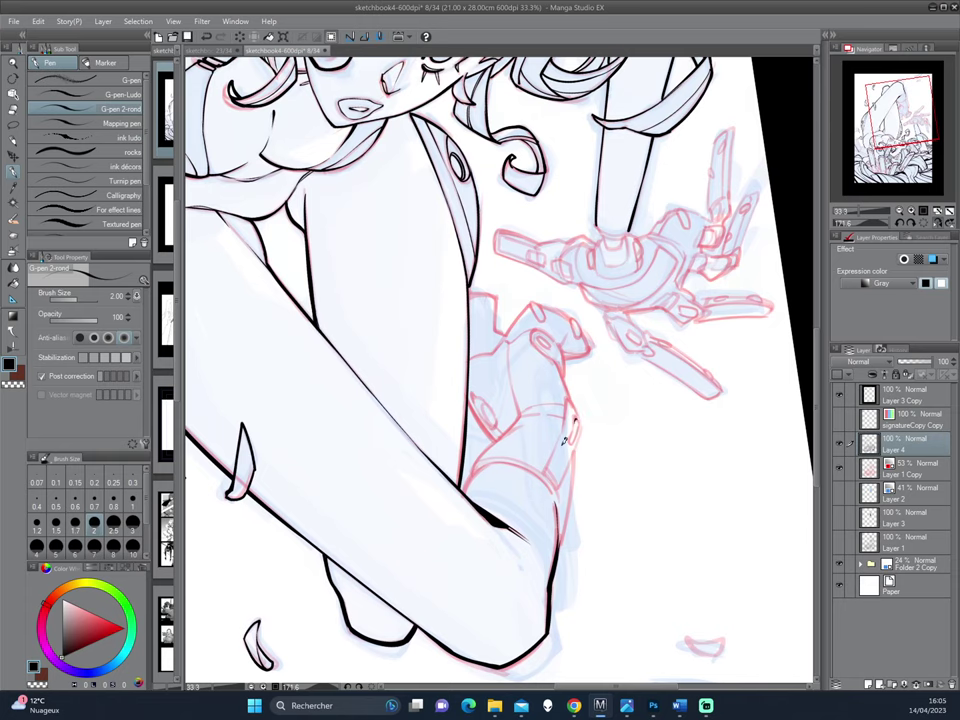
pyautogui.click(75, 528)
# Step: Ink a short mecha forearm line and the arm's right edge beside it
pyautogui.moveTo(441, 310); pyautogui.dragTo(406, 335)
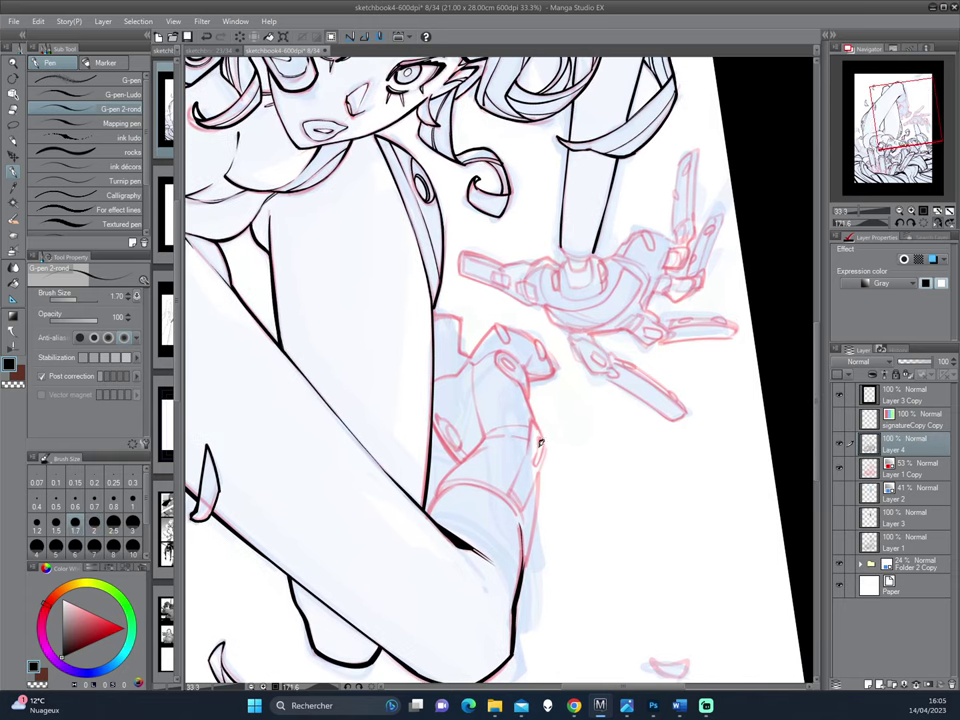
pyautogui.moveTo(540, 444)
pyautogui.mouseDown()
pyautogui.moveTo(536, 464)
pyautogui.moveTo(541, 429)
pyautogui.moveTo(527, 452)
pyautogui.mouseUp()
pyautogui.moveTo(383, 366); pyautogui.dragTo(372, 374)
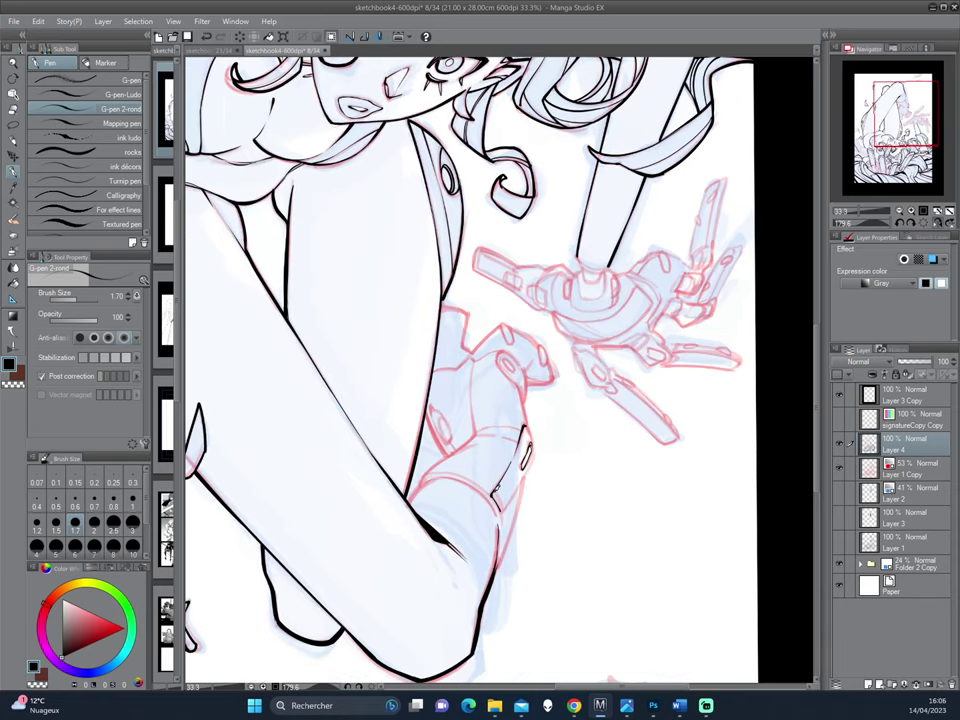
pyautogui.moveTo(378, 382); pyautogui.dragTo(400, 360)
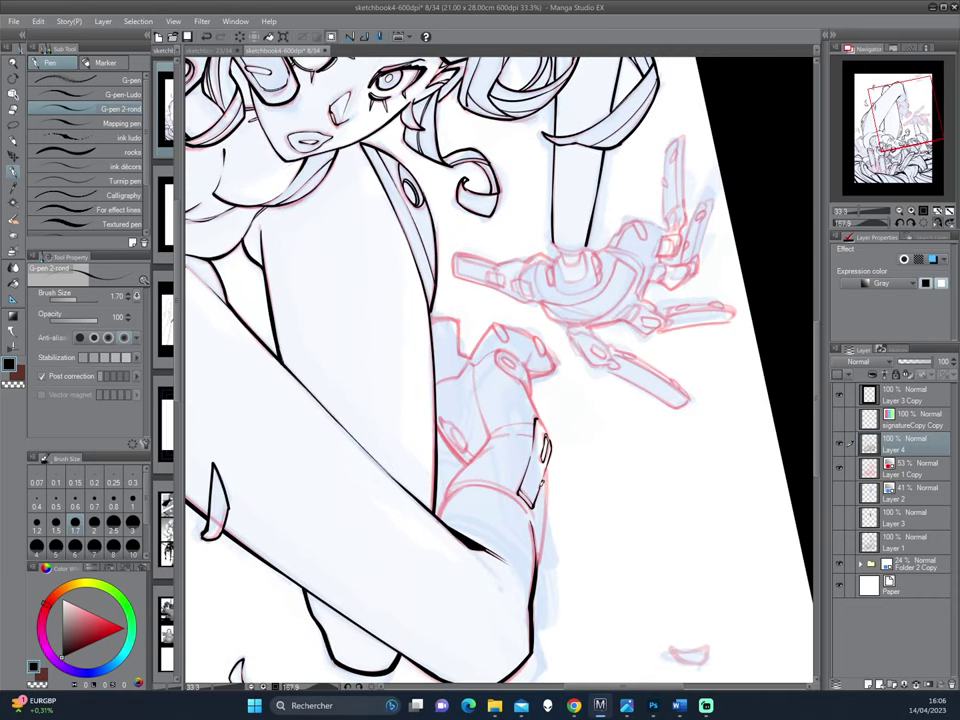
pyautogui.moveTo(405, 355); pyautogui.dragTo(503, 420)
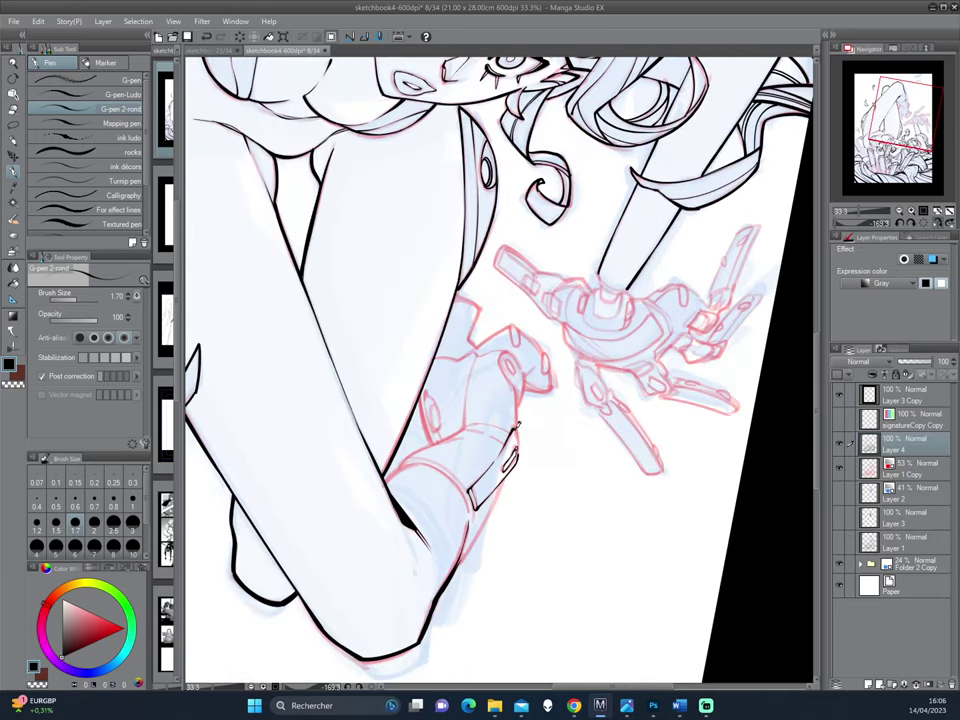
pyautogui.moveTo(390, 330); pyautogui.dragTo(392, 380)
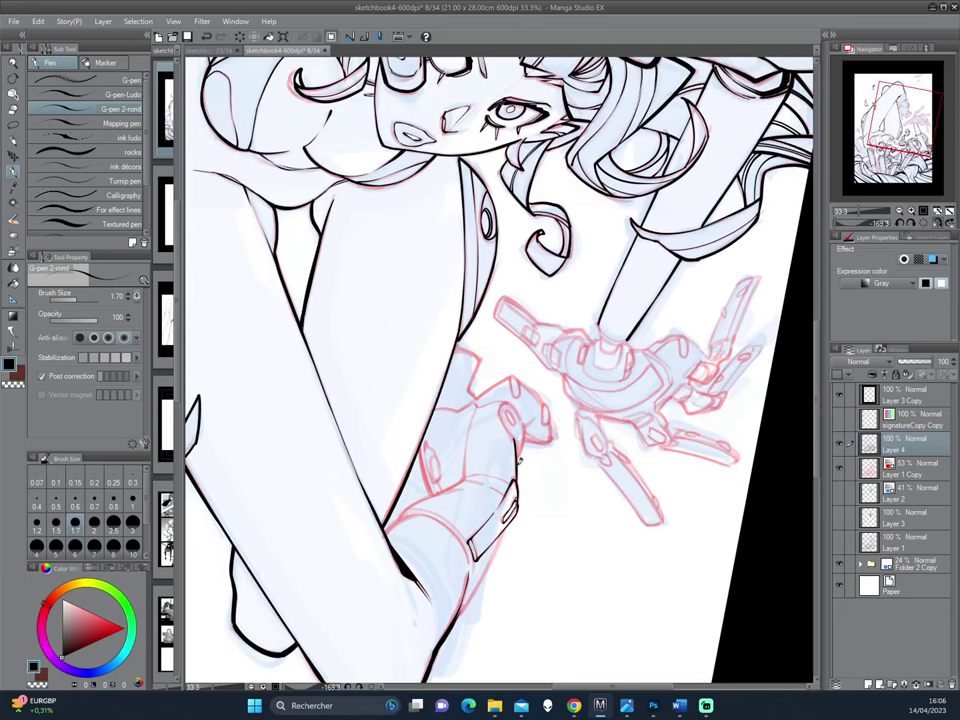
pyautogui.moveTo(388, 385)
pyautogui.mouseDown()
pyautogui.moveTo(581, 463)
pyautogui.moveTo(408, 372)
pyautogui.mouseUp()
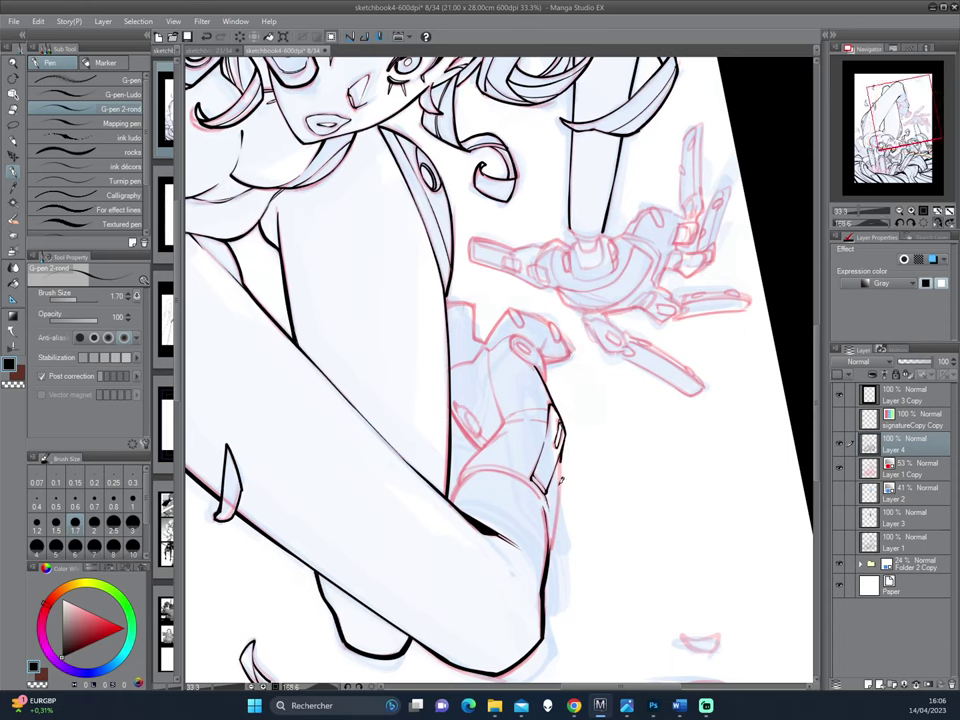
pyautogui.moveTo(562, 490); pyautogui.dragTo(548, 552)
# Step: Ink the knee's inner contour and the sleeve cuff's right edge
pyautogui.moveTo(410, 400); pyautogui.dragTo(601, 398)
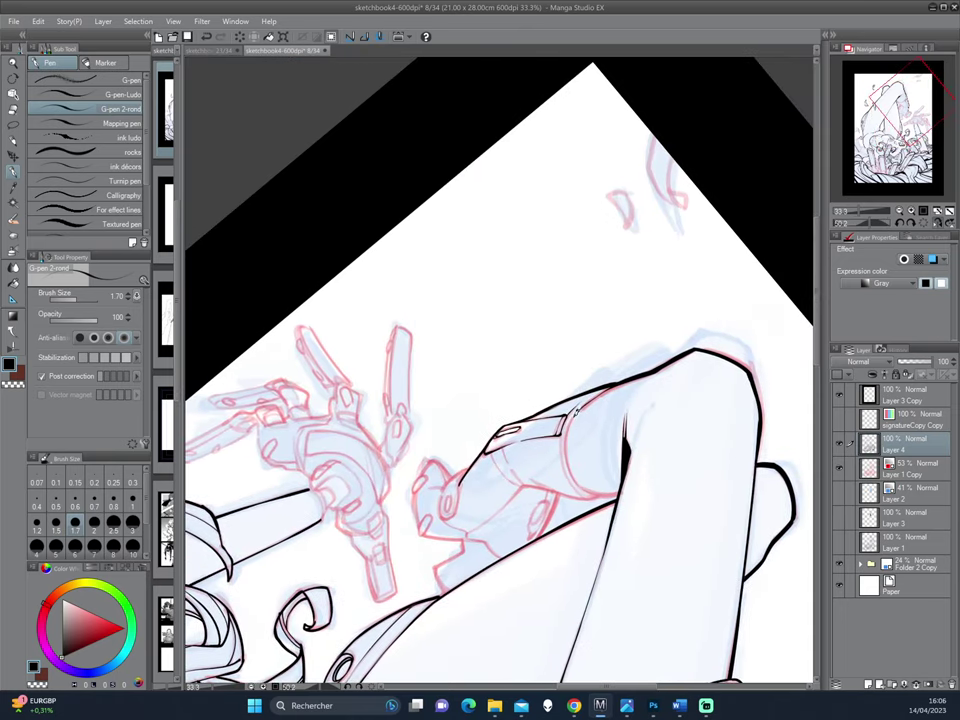
pyautogui.moveTo(586, 484); pyautogui.dragTo(573, 430)
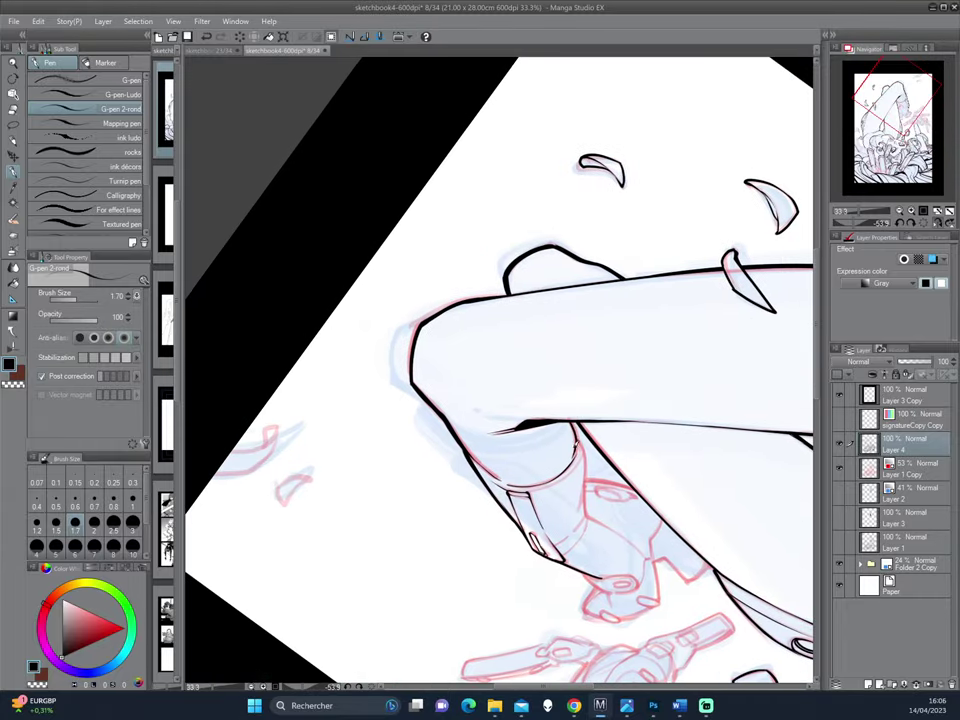
pyautogui.moveTo(575, 421); pyautogui.dragTo(581, 459)
pyautogui.hotkey('ctrl', '@')
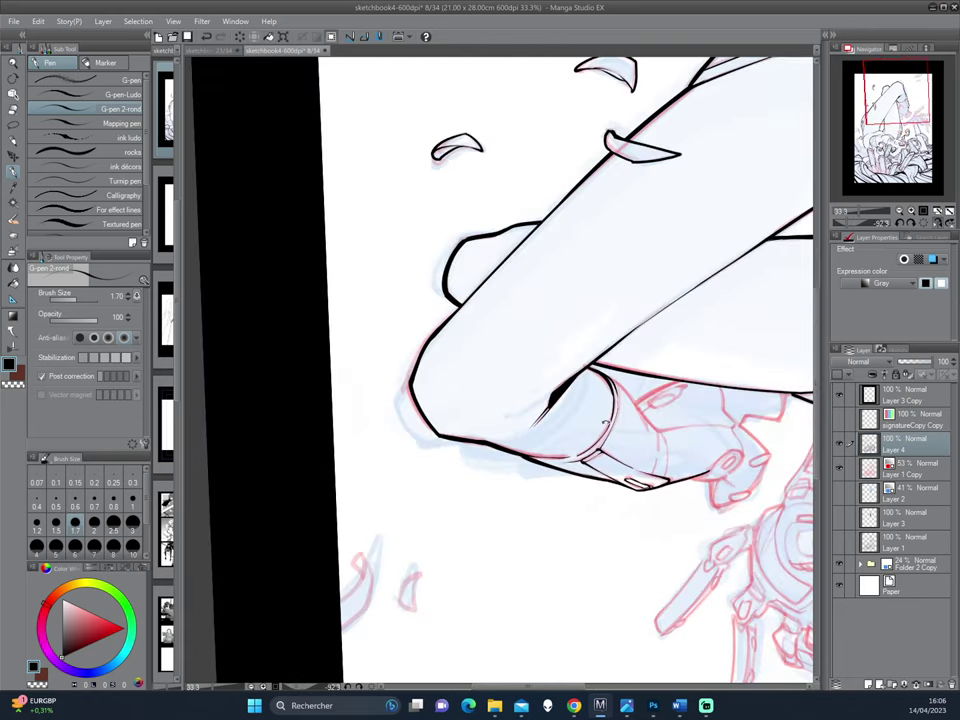
pyautogui.press('^')
pyautogui.moveTo(580, 446); pyautogui.dragTo(578, 505)
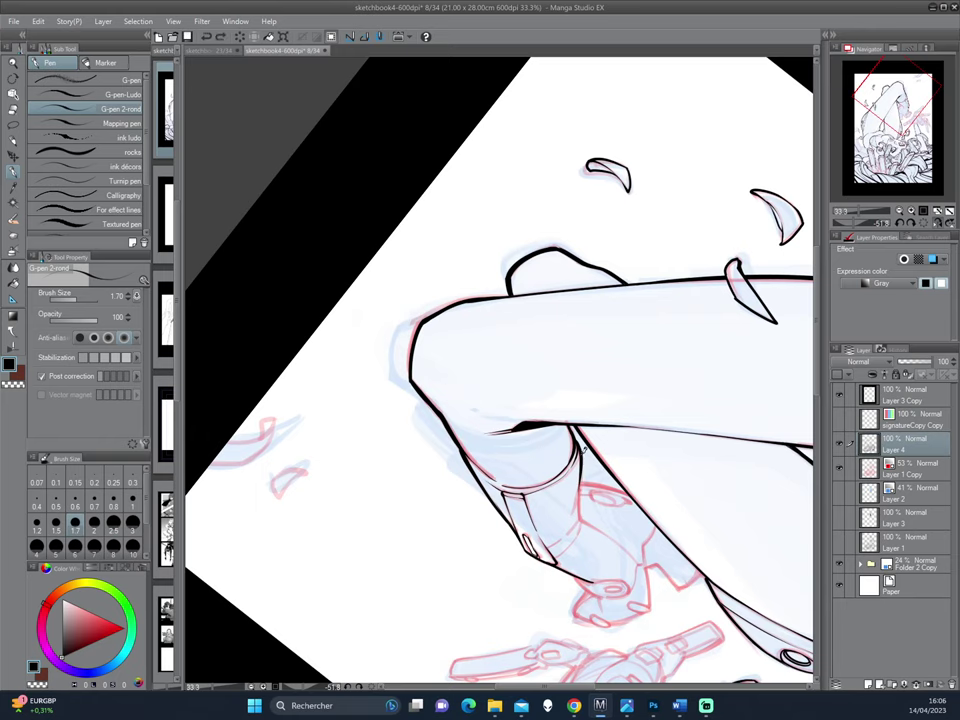
# Step: Add another line along the sleeve cuff, undoing and redoing the stroke
pyautogui.press('^')
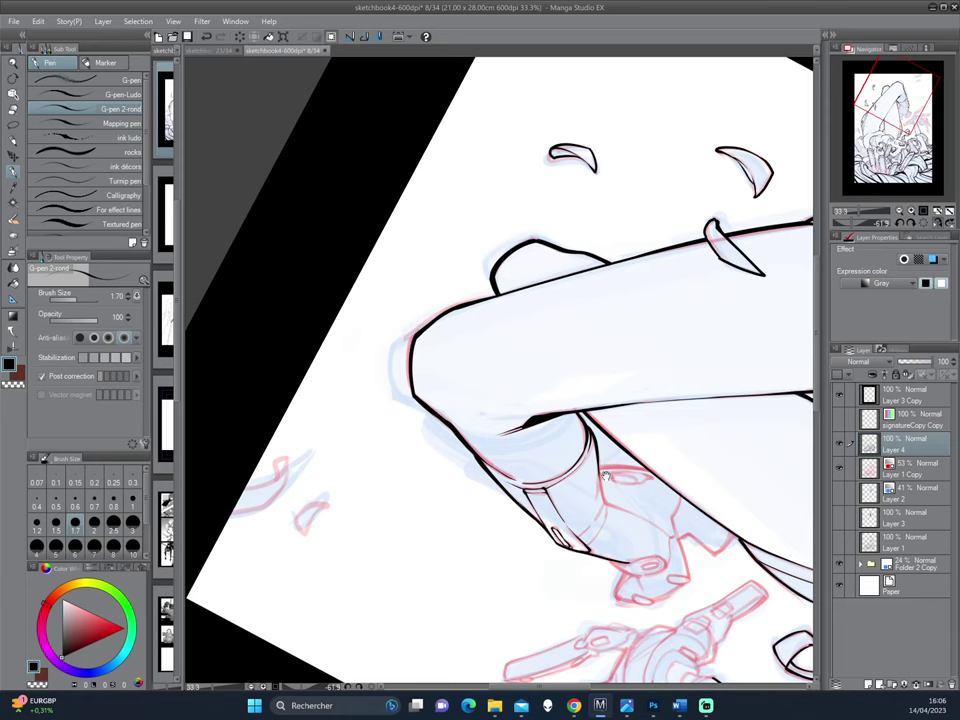
pyautogui.moveTo(453, 357); pyautogui.dragTo(423, 324)
pyautogui.moveTo(573, 430); pyautogui.dragTo(567, 470)
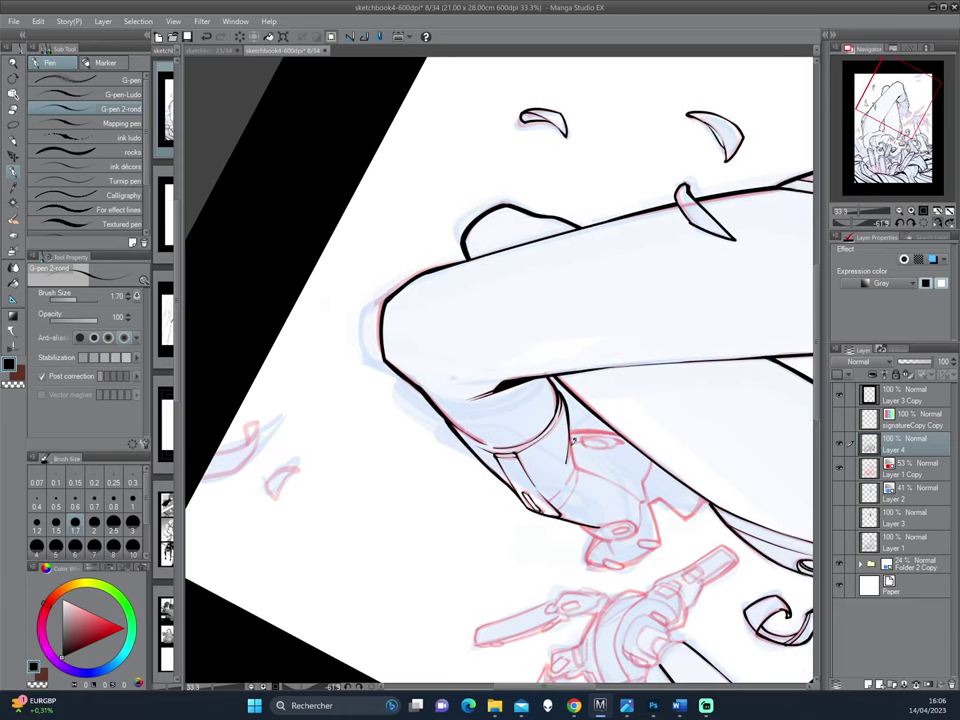
pyautogui.moveTo(626, 366)
pyautogui.mouseDown()
pyautogui.moveTo(619, 461)
pyautogui.moveTo(641, 429)
pyautogui.moveTo(506, 452)
pyautogui.moveTo(506, 487)
pyautogui.mouseUp()
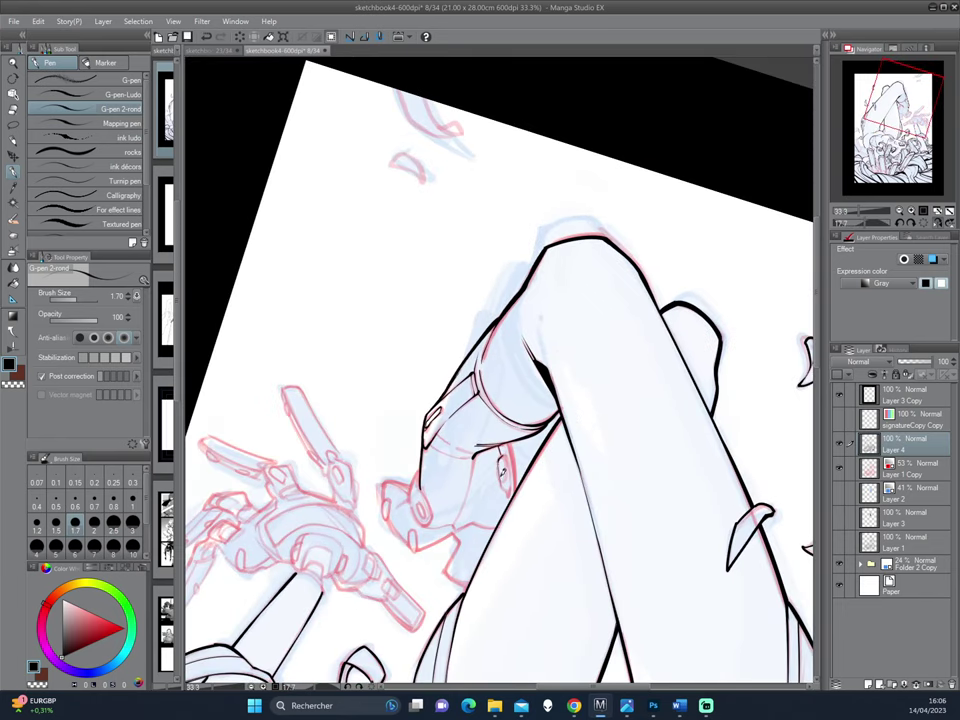
pyautogui.hotkey('ctrl', 'z')
pyautogui.hotkey('ctrl', 'y')
# Step: Level and tilt the page to bring the armored hand into view
pyautogui.moveTo(500, 468); pyautogui.dragTo(490, 450)
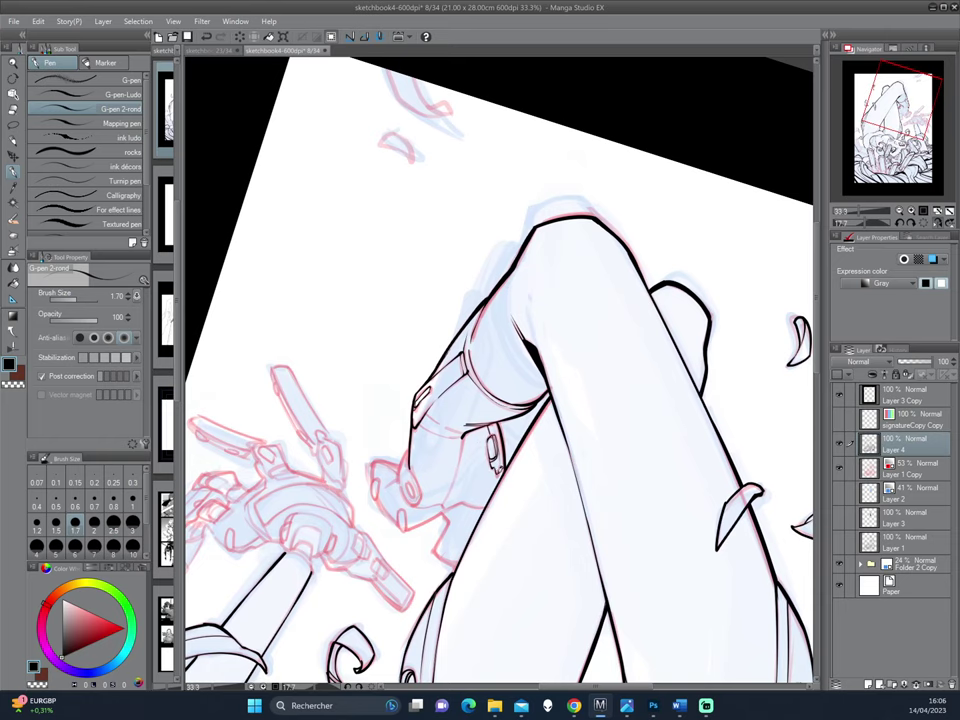
pyautogui.press('-')
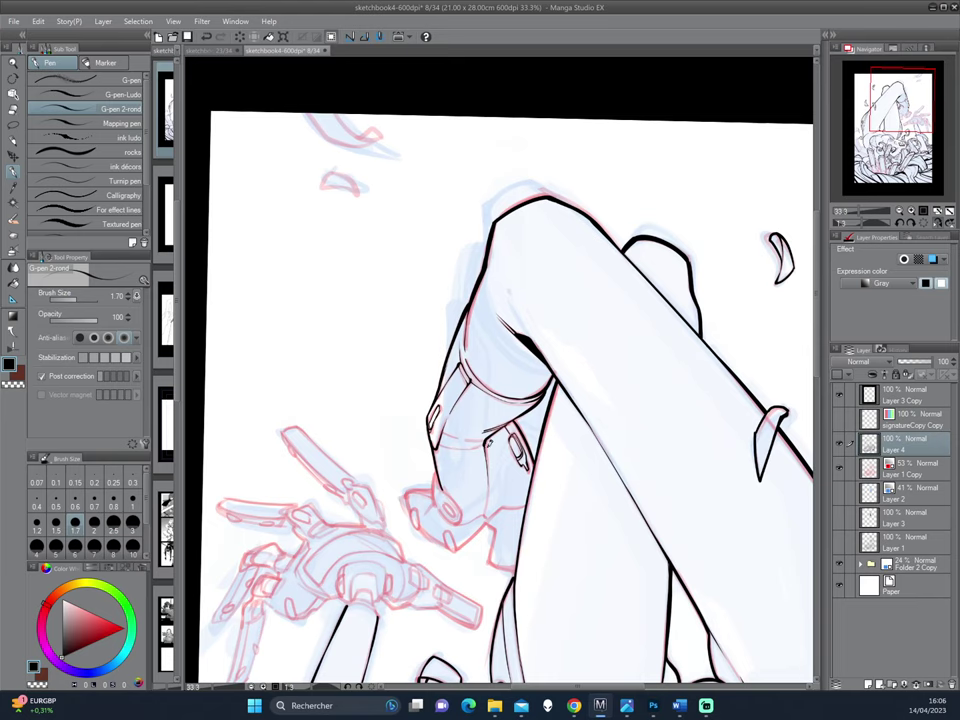
pyautogui.moveTo(366, 385)
pyautogui.mouseDown()
pyautogui.moveTo(573, 518)
pyautogui.moveTo(574, 373)
pyautogui.mouseUp()
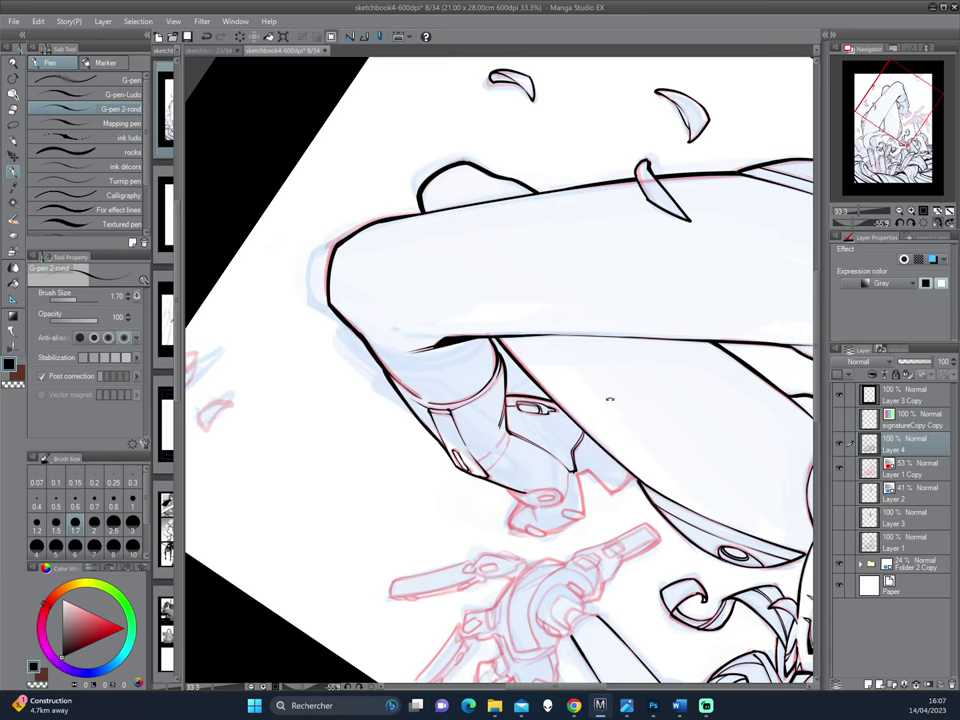
pyautogui.moveTo(604, 417)
pyautogui.mouseDown()
pyautogui.moveTo(569, 390)
pyautogui.moveTo(561, 549)
pyautogui.moveTo(636, 405)
pyautogui.moveTo(567, 483)
pyautogui.mouseUp()
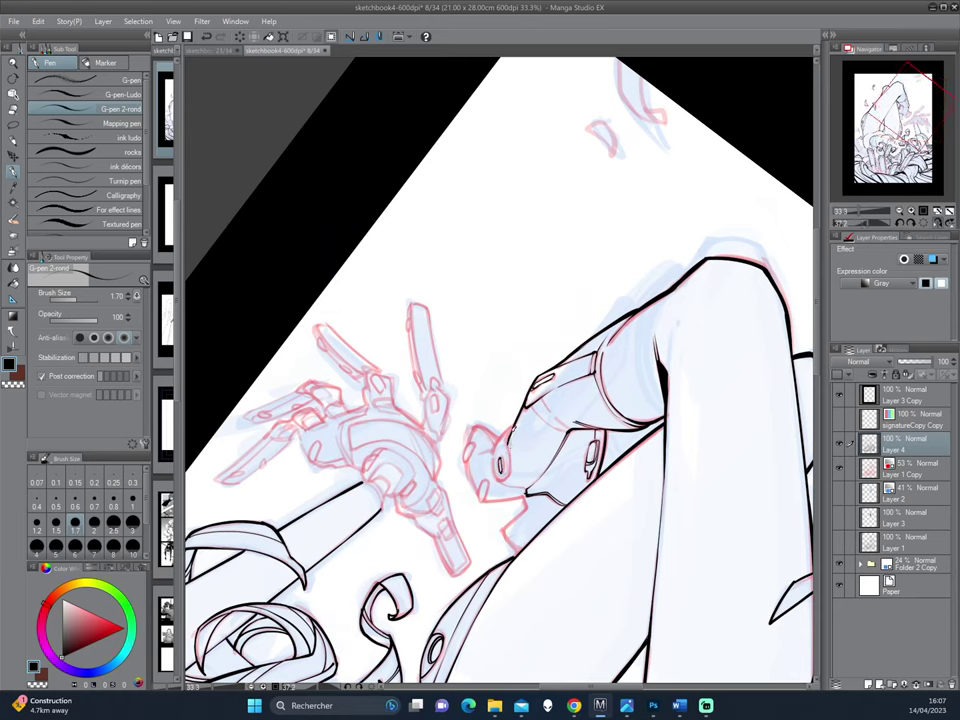
# Step: Ink a short black stroke along the knee line with the G-pen
pyautogui.moveTo(512, 452); pyautogui.dragTo(509, 472)
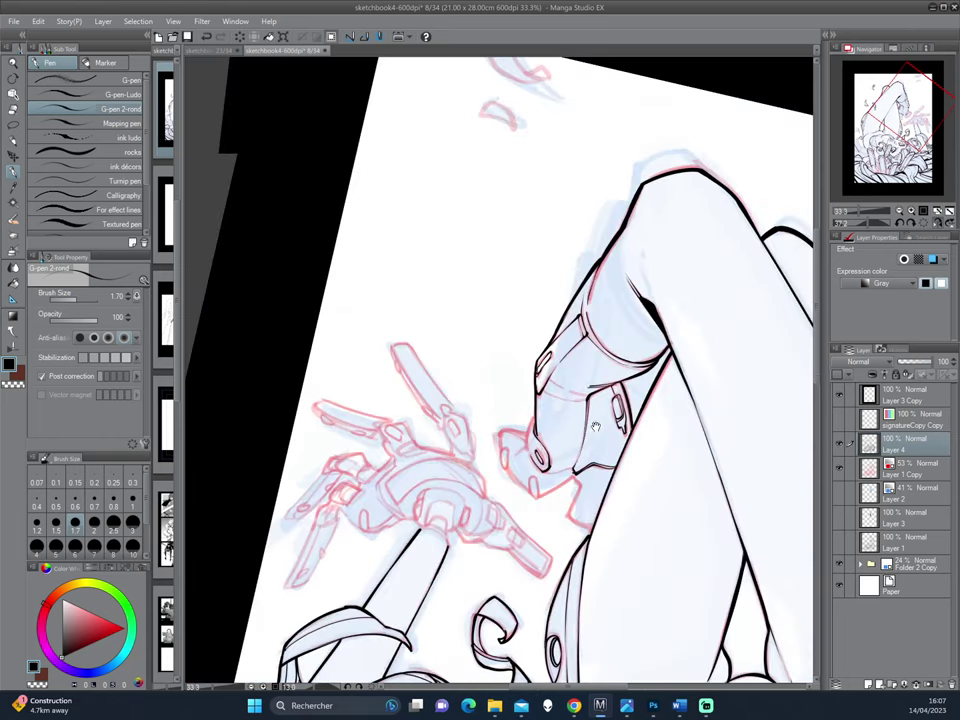
pyautogui.moveTo(372, 352); pyautogui.dragTo(670, 75)
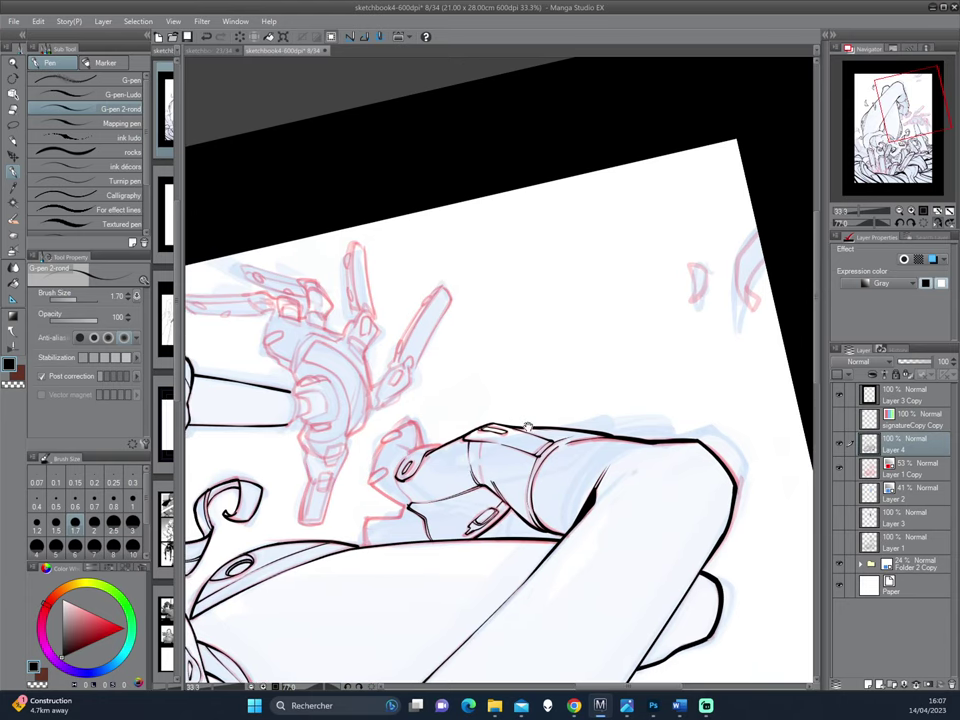
pyautogui.scroll(1, 482, 470)
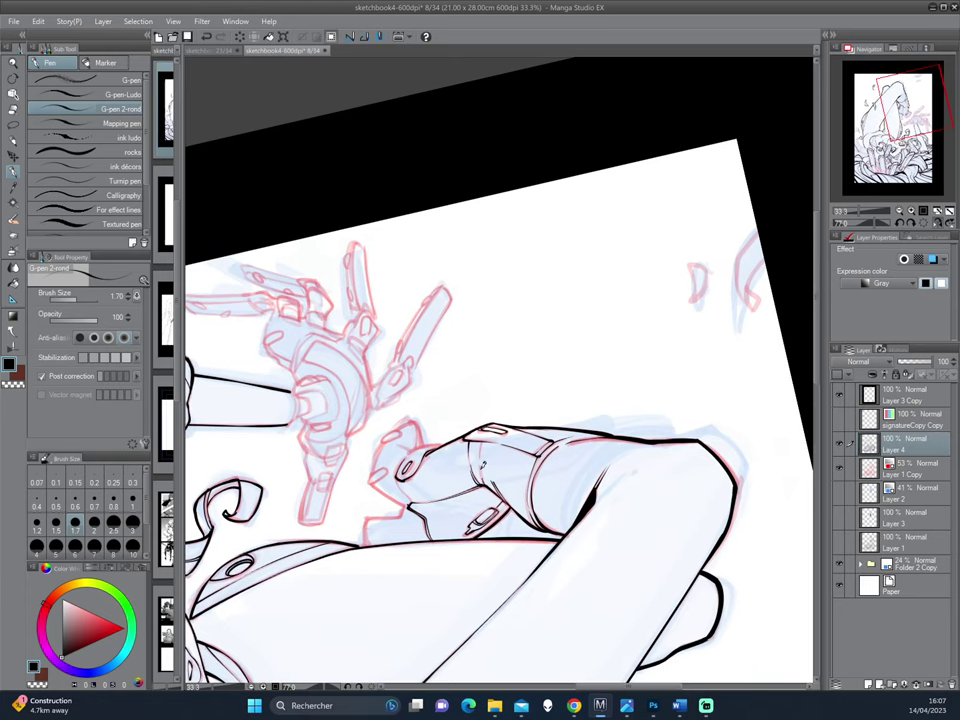
pyautogui.hscroll(-2, 355, 346)
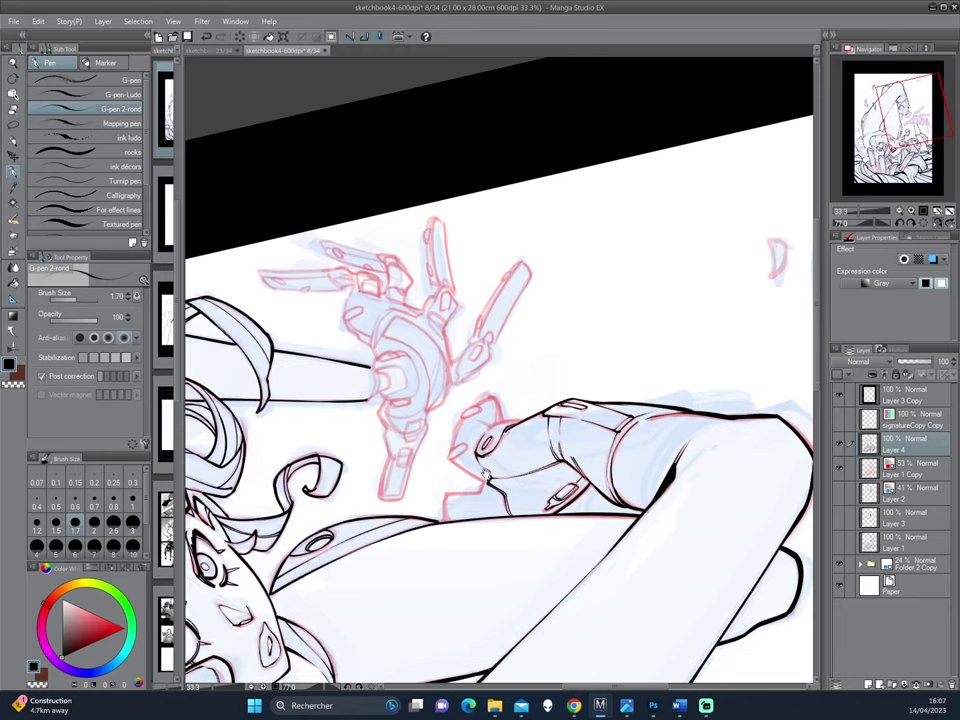
pyautogui.moveTo(369, 355); pyautogui.dragTo(440, 330)
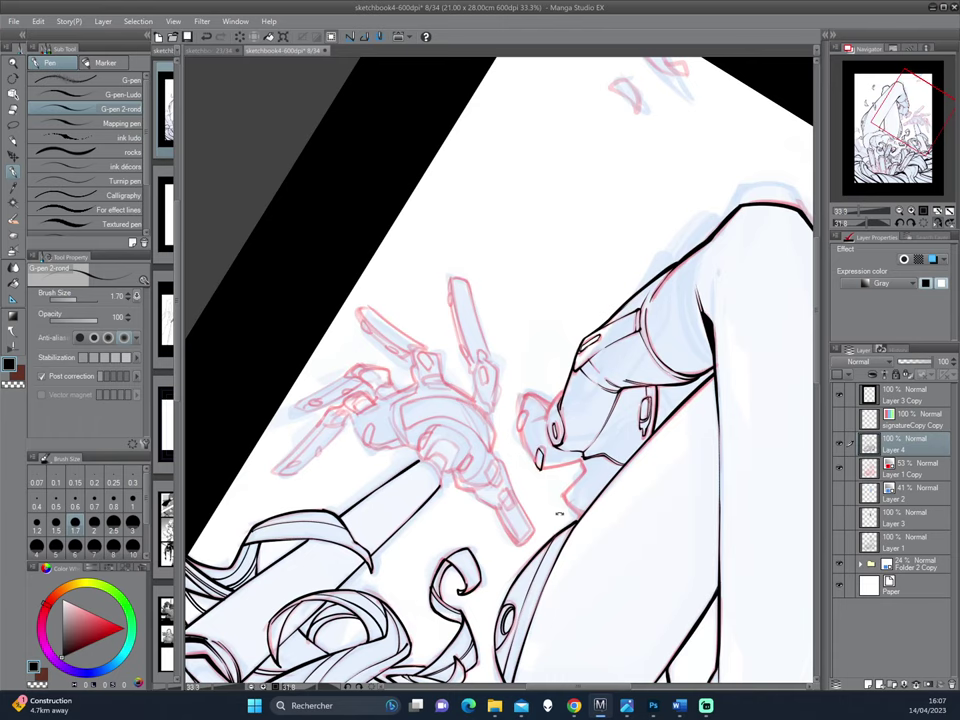
# Step: Rotate the canvas to line up the fingers and ink the finger's top edge
pyautogui.moveTo(560, 512); pyautogui.dragTo(533, 449)
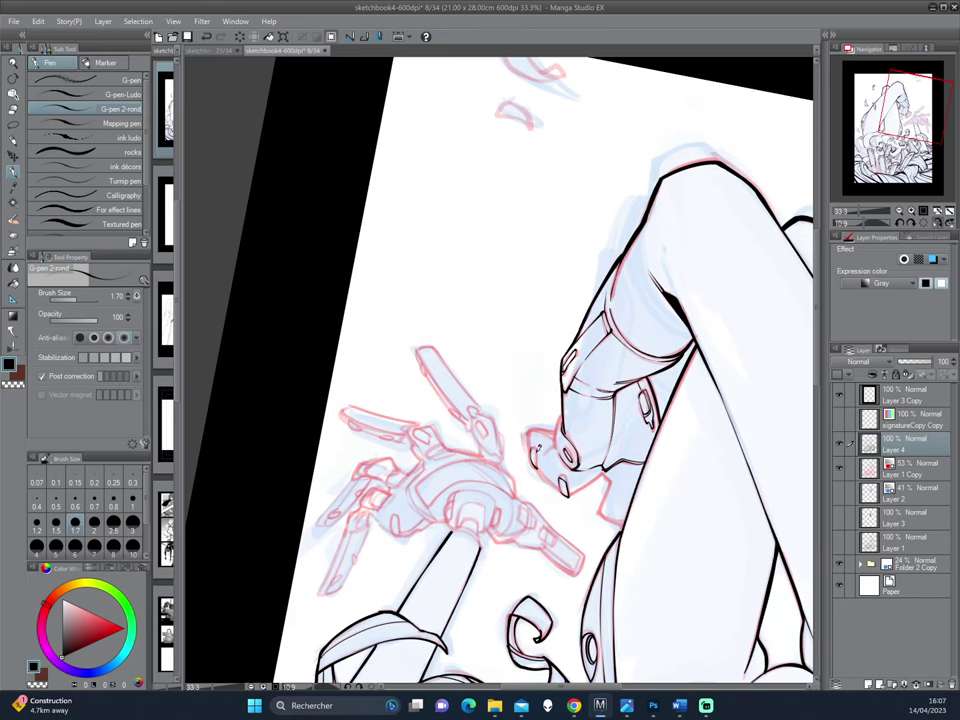
pyautogui.moveTo(403, 342); pyautogui.dragTo(431, 391)
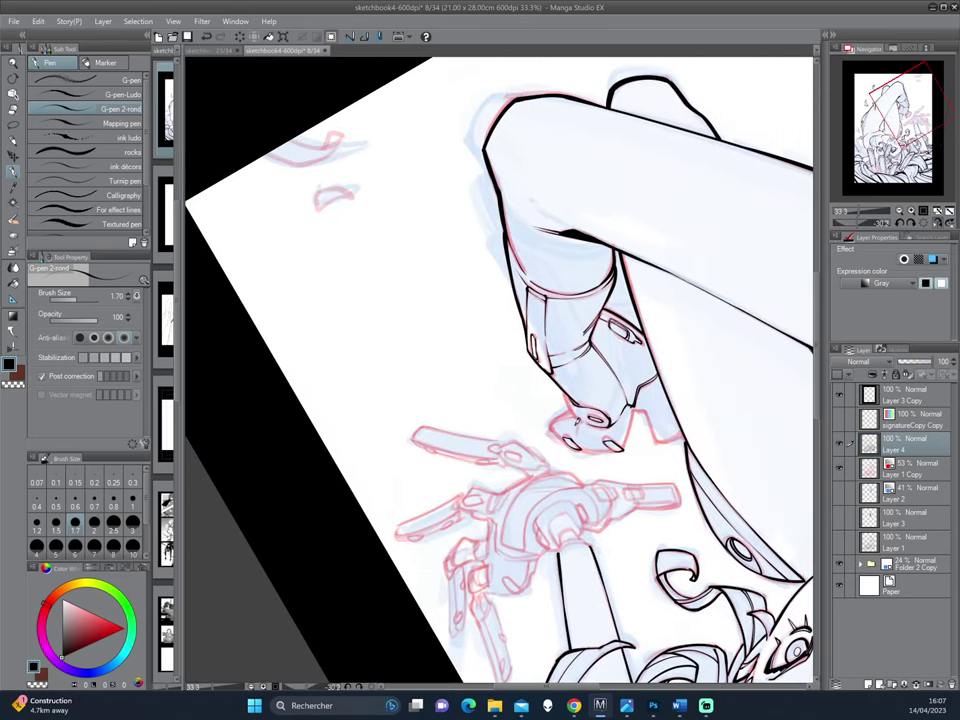
pyautogui.moveTo(432, 318); pyautogui.dragTo(411, 316)
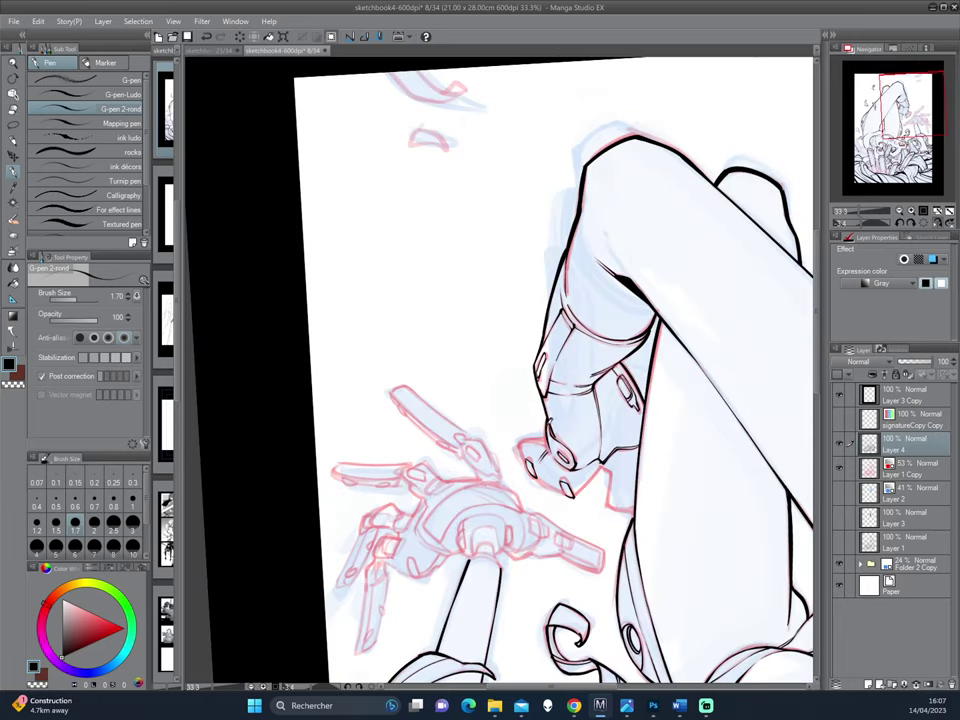
pyautogui.moveTo(412, 335); pyautogui.dragTo(501, 417)
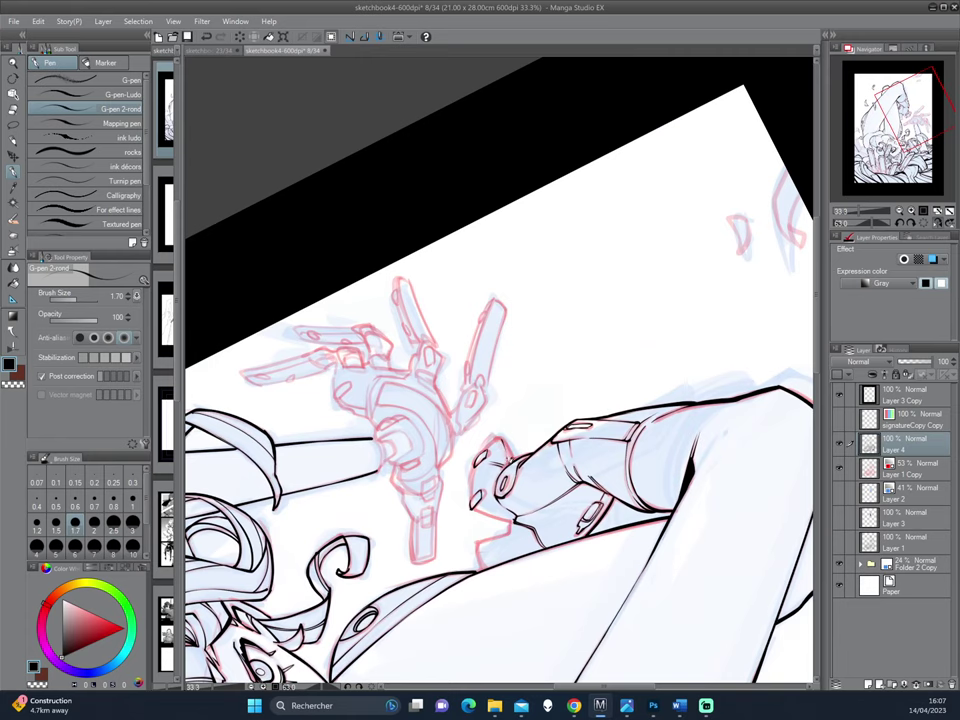
pyautogui.moveTo(381, 345)
pyautogui.mouseDown()
pyautogui.moveTo(568, 407)
pyautogui.moveTo(470, 435)
pyautogui.mouseUp()
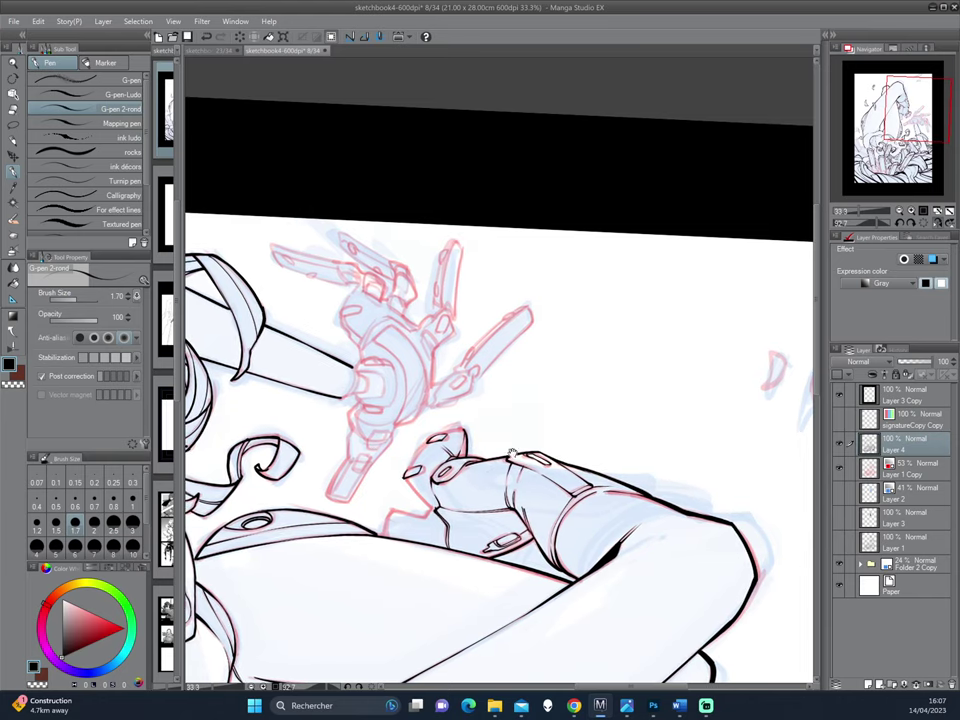
pyautogui.moveTo(536, 422)
pyautogui.mouseDown()
pyautogui.moveTo(543, 538)
pyautogui.moveTo(520, 600)
pyautogui.mouseUp()
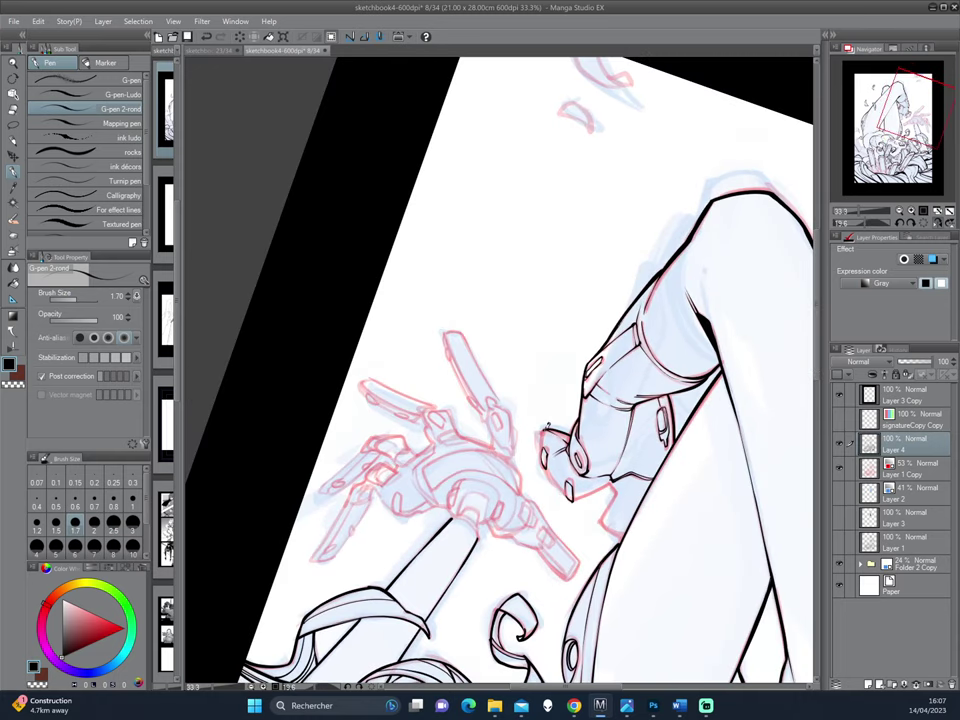
pyautogui.moveTo(547, 427); pyautogui.dragTo(542, 446)
# Step: Ink the gauntlet fingertip outline with two short strokes
pyautogui.moveTo(464, 252); pyautogui.dragTo(533, 376)
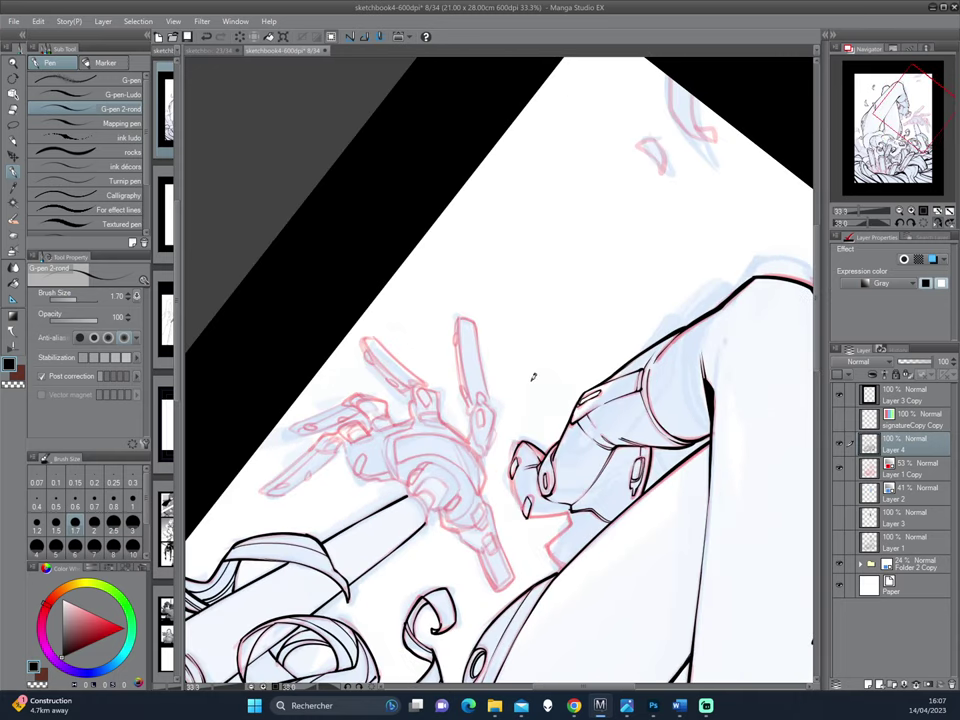
pyautogui.moveTo(430, 336); pyautogui.dragTo(403, 330)
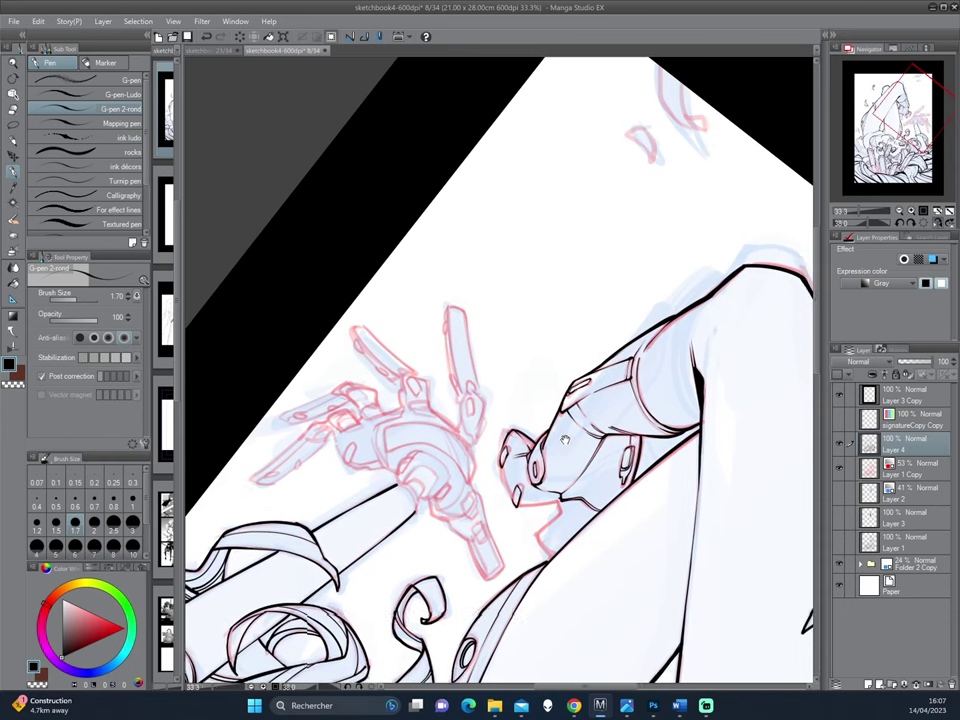
pyautogui.moveTo(507, 437); pyautogui.dragTo(510, 449)
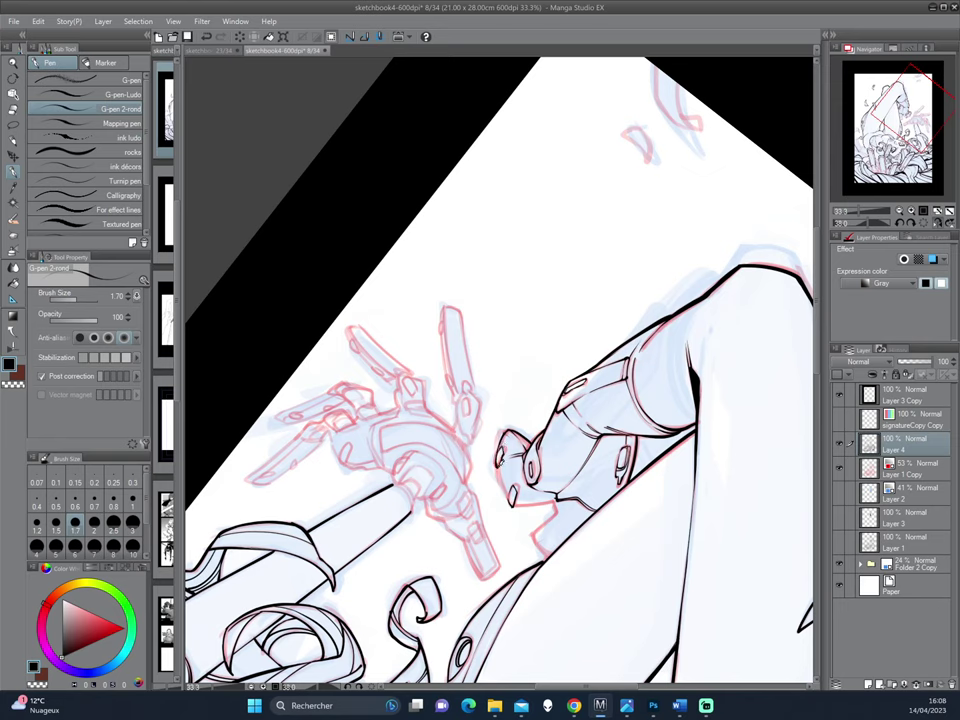
pyautogui.moveTo(503, 482); pyautogui.dragTo(510, 495)
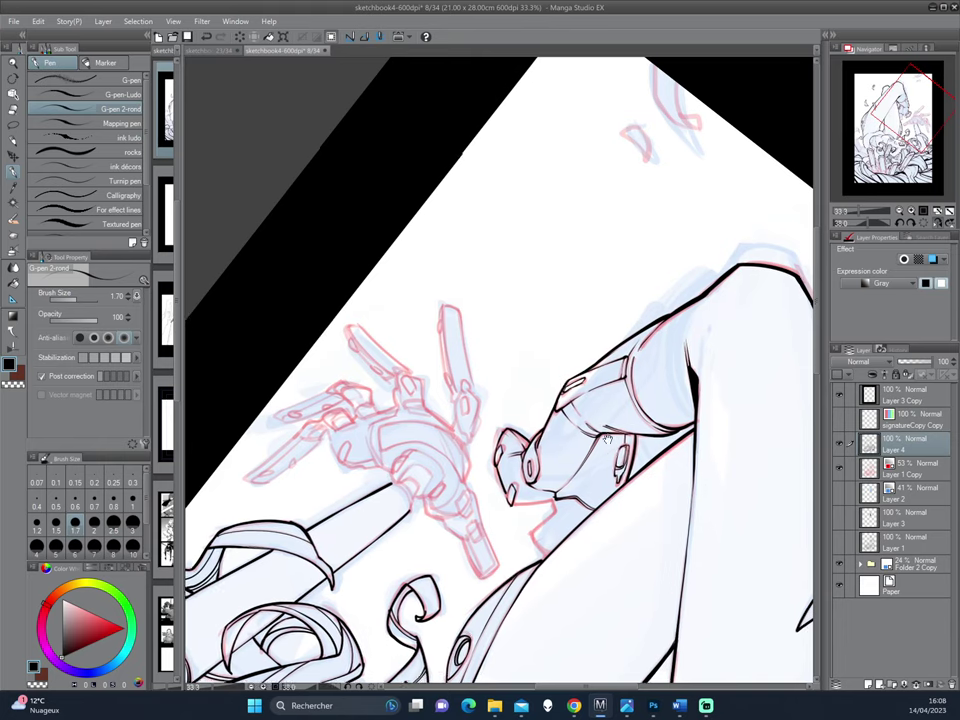
pyautogui.moveTo(591, 357); pyautogui.dragTo(569, 297)
pyautogui.moveTo(401, 330)
pyautogui.mouseDown()
pyautogui.moveTo(430, 310)
pyautogui.moveTo(465, 455)
pyautogui.mouseUp()
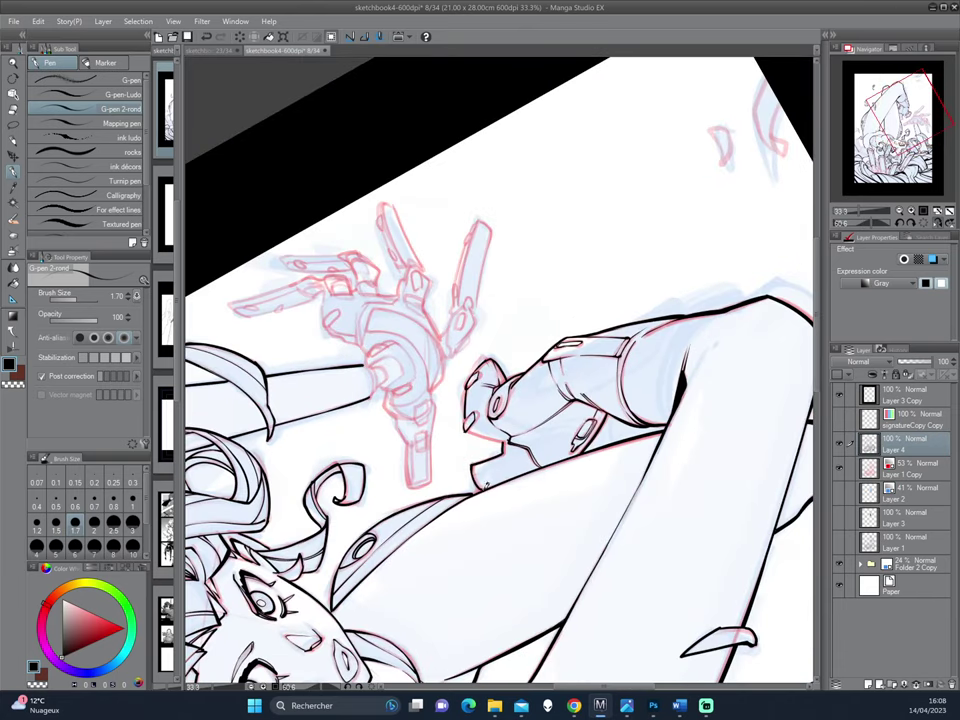
pyautogui.moveTo(364, 366); pyautogui.dragTo(371, 382)
pyautogui.moveTo(470, 420)
pyautogui.mouseDown()
pyautogui.moveTo(641, 306)
pyautogui.moveTo(600, 330)
pyautogui.mouseUp()
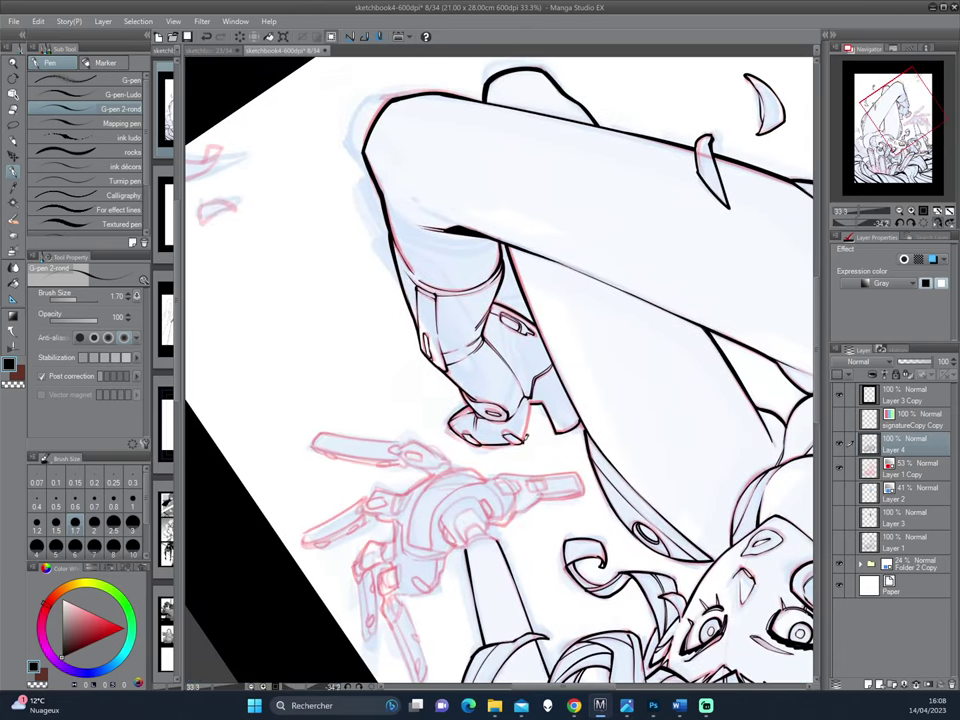
# Step: Check the whole page, then ink the pointed armor plate edge beside the right panel border
pyautogui.scroll(-2, 638, 336)
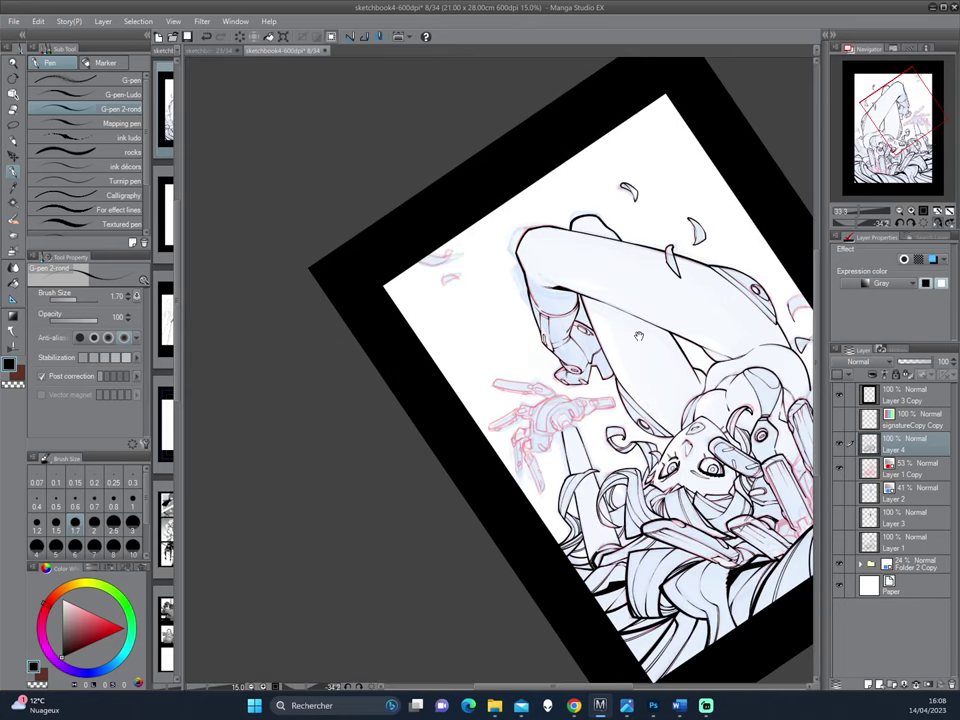
pyautogui.moveTo(638, 336); pyautogui.dragTo(607, 278)
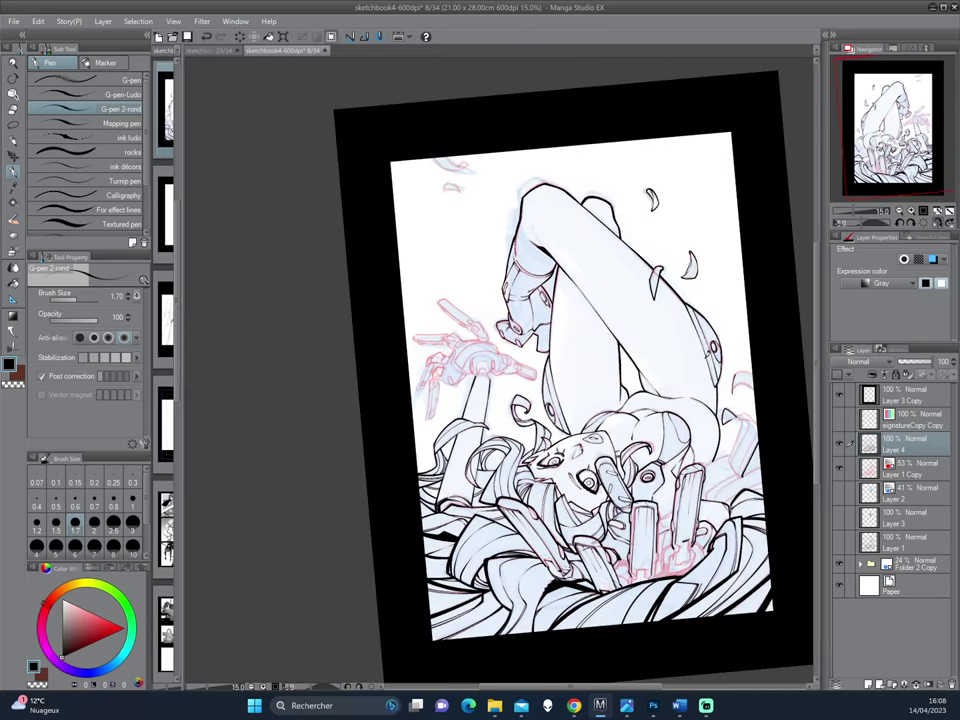
pyautogui.moveTo(570, 228); pyautogui.dragTo(488, 150)
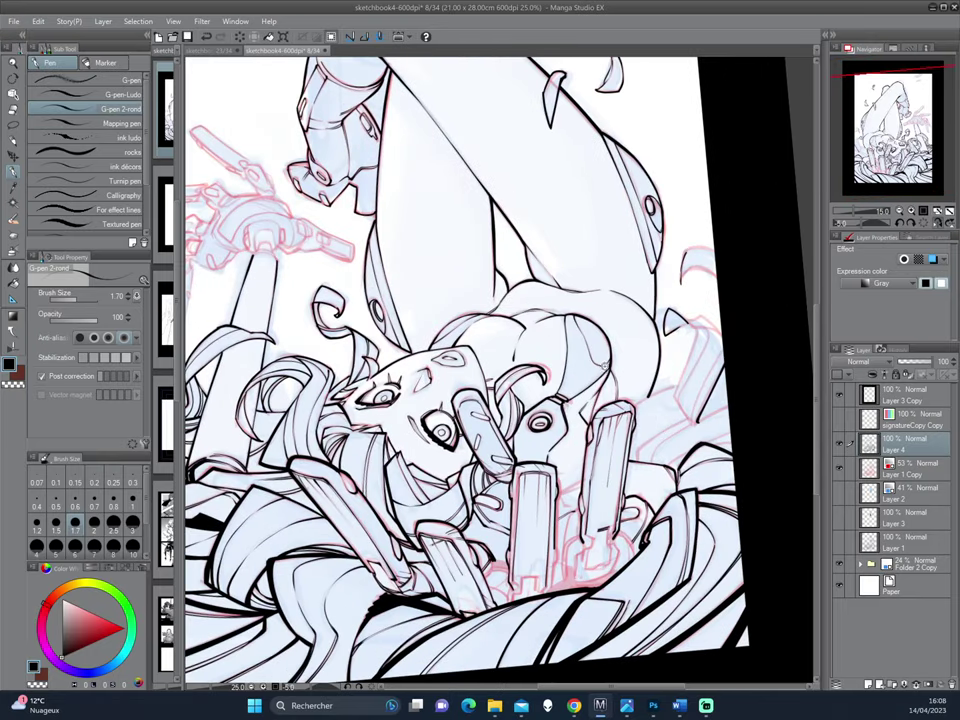
pyautogui.scroll(4, 614, 343)
pyautogui.scroll(2, 614, 343)
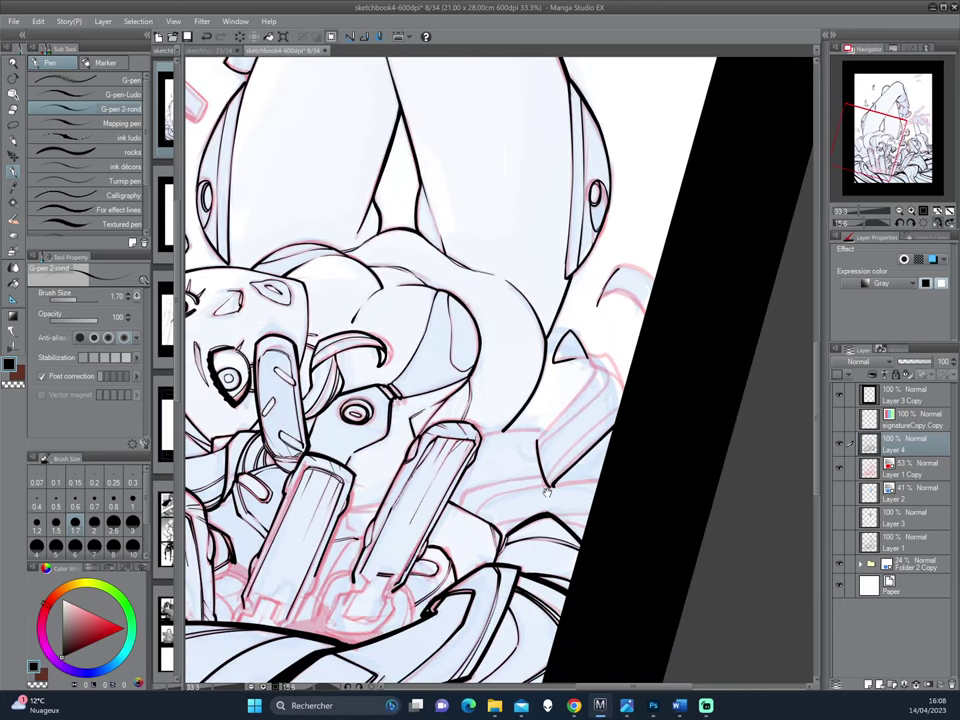
pyautogui.moveTo(412, 366)
pyautogui.mouseDown()
pyautogui.moveTo(597, 372)
pyautogui.moveTo(575, 478)
pyautogui.mouseUp()
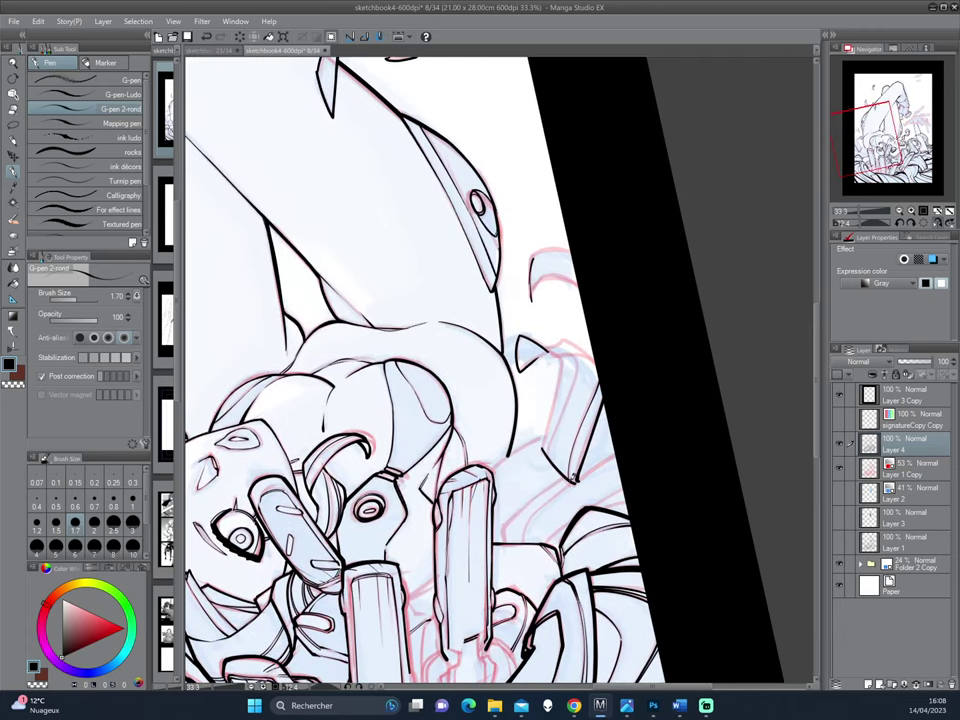
pyautogui.scroll(1, 458, 252)
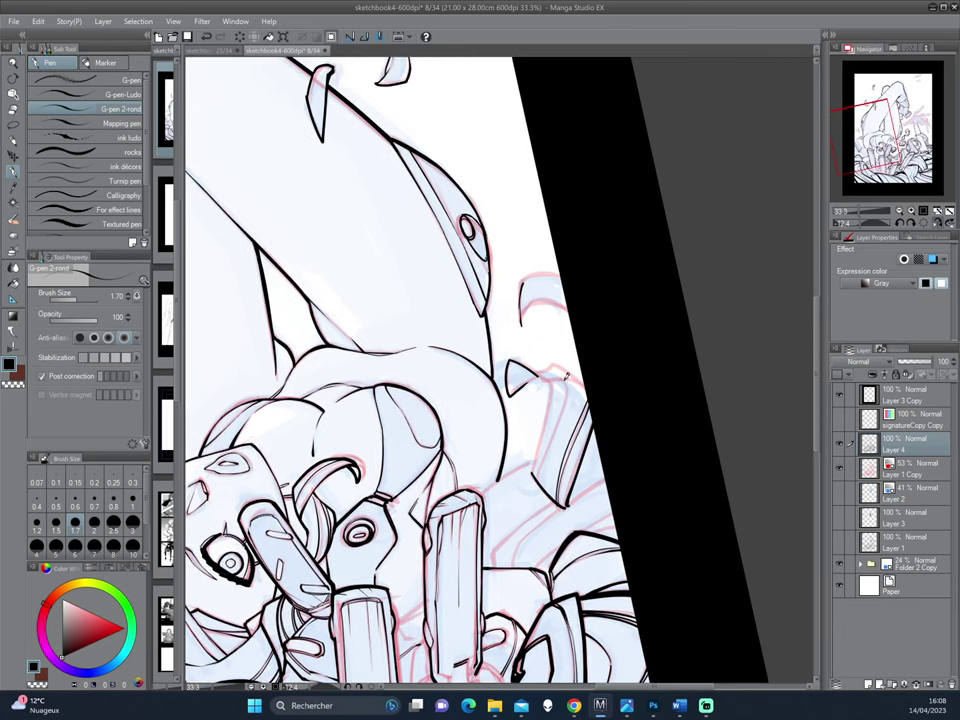
pyautogui.moveTo(553, 402); pyautogui.dragTo(533, 468)
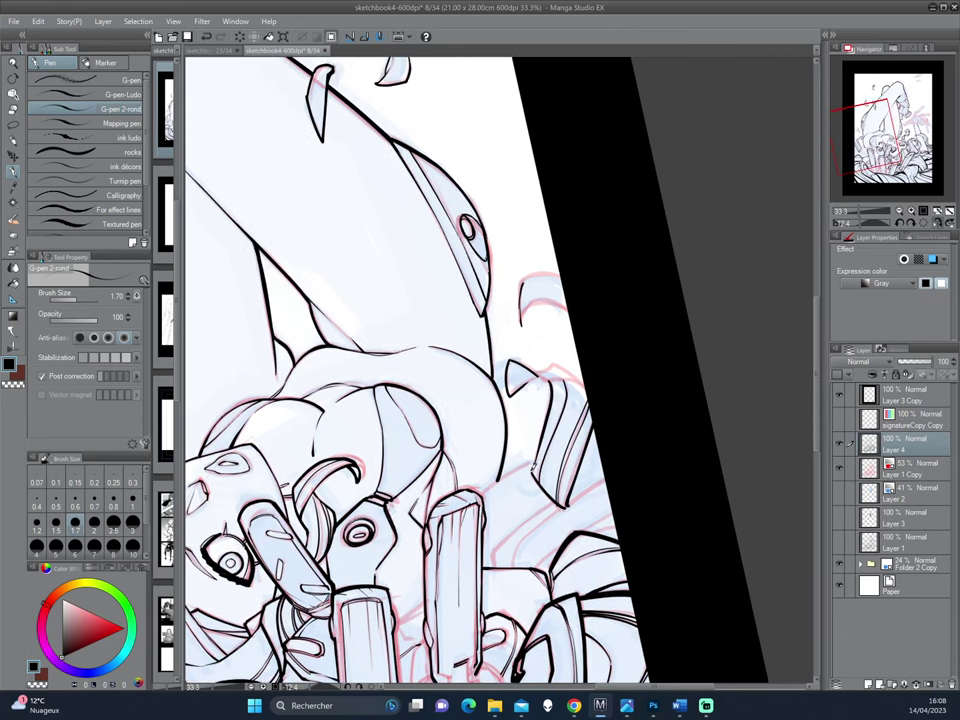
pyautogui.moveTo(402, 350); pyautogui.dragTo(418, 296)
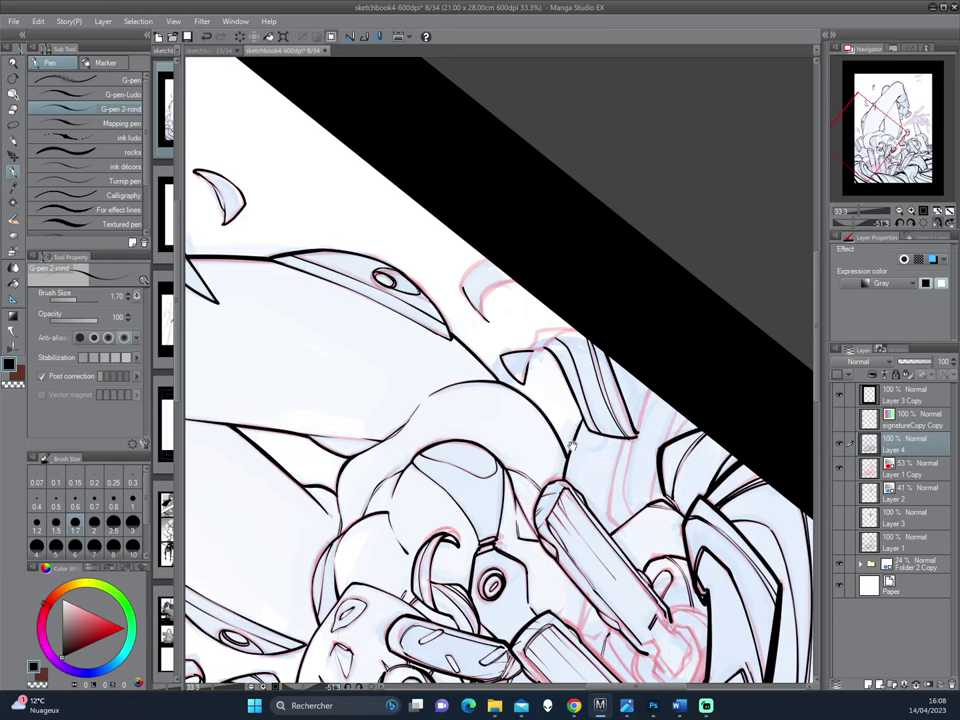
pyautogui.moveTo(634, 414); pyautogui.dragTo(564, 433)
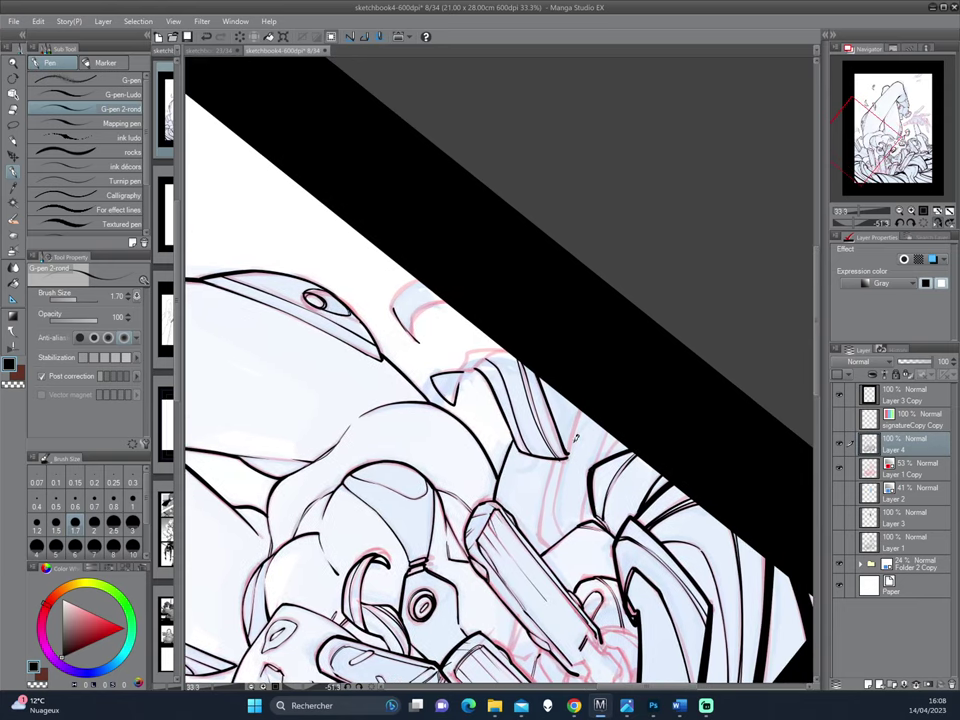
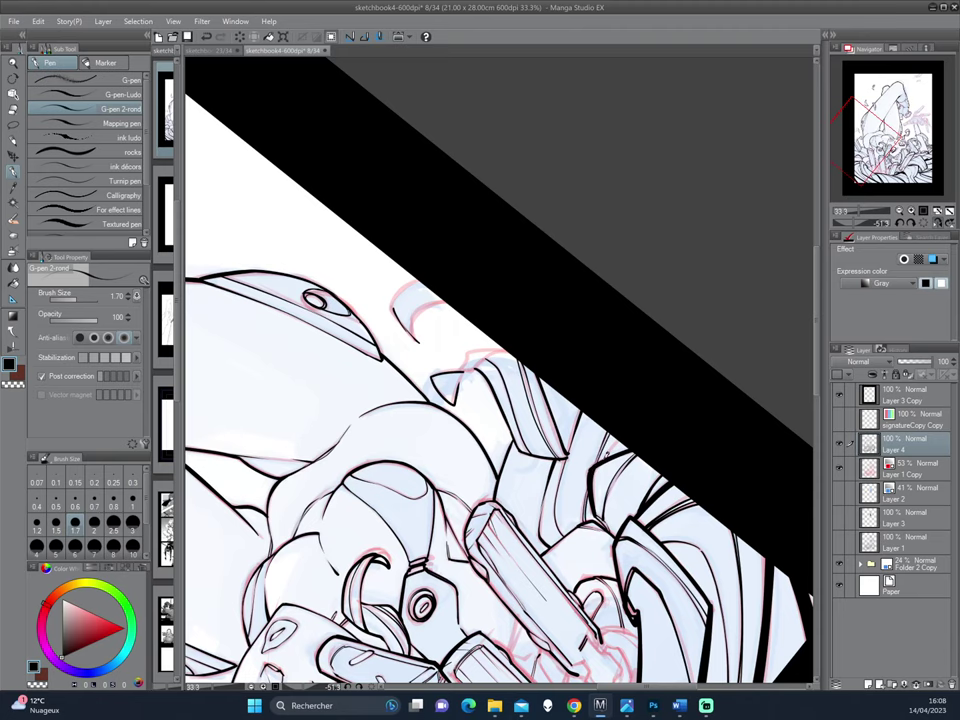
# Step: Tilt the canvas so the frame edge is steep and ink a small curved stroke on a curled petal
pyautogui.scroll(1, 585, 410)
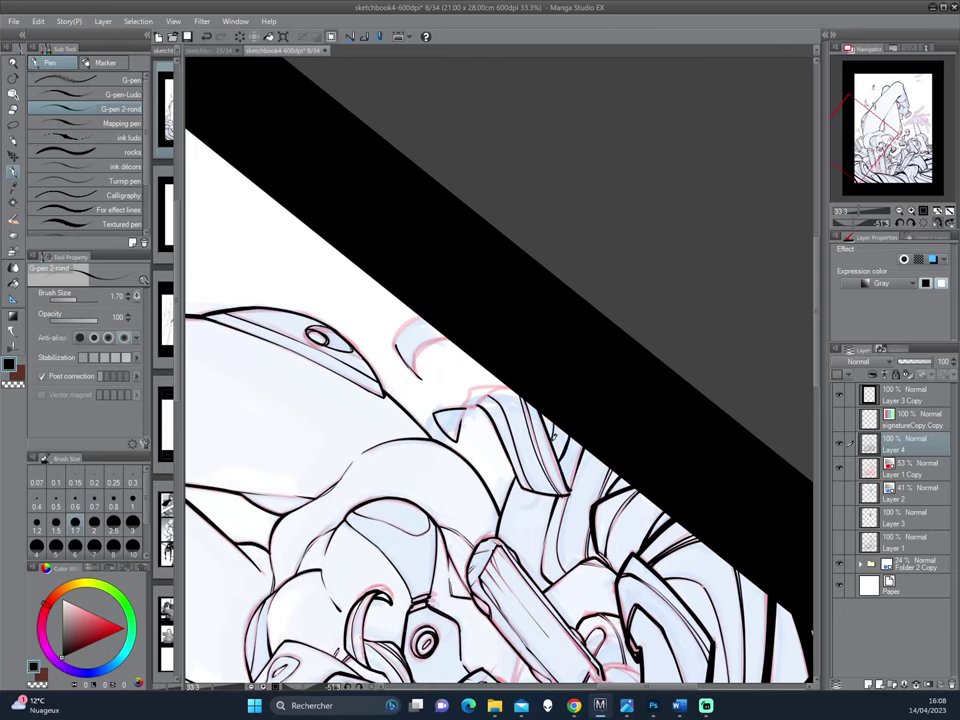
pyautogui.moveTo(563, 394)
pyautogui.mouseDown()
pyautogui.moveTo(512, 437)
pyautogui.moveTo(514, 488)
pyautogui.mouseUp()
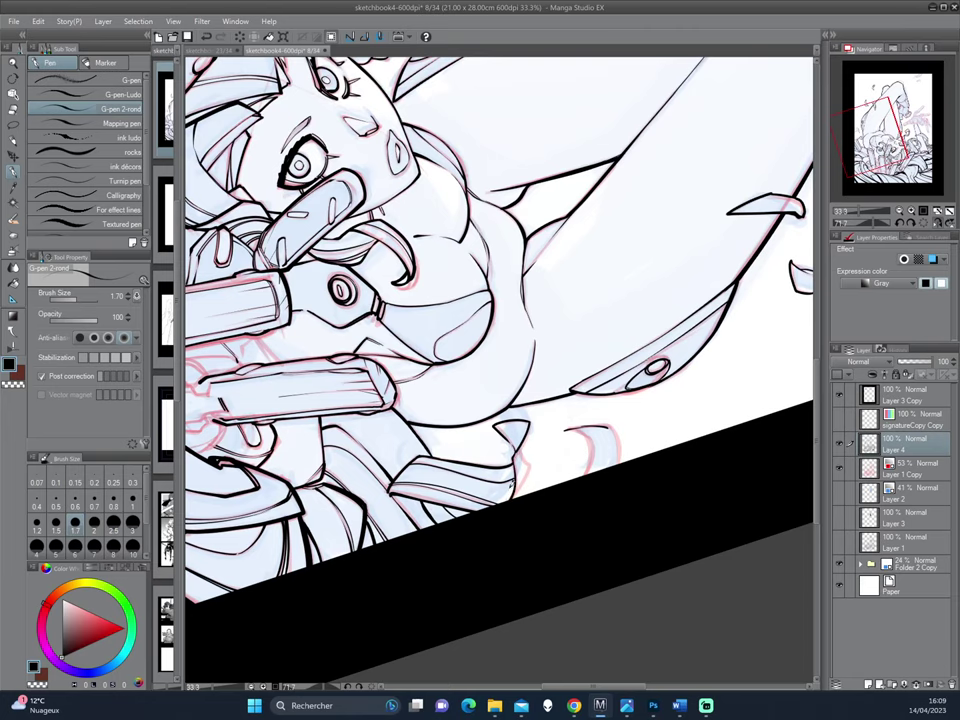
pyautogui.moveTo(520, 446)
pyautogui.mouseDown()
pyautogui.moveTo(517, 458)
pyautogui.moveTo(532, 469)
pyautogui.mouseUp()
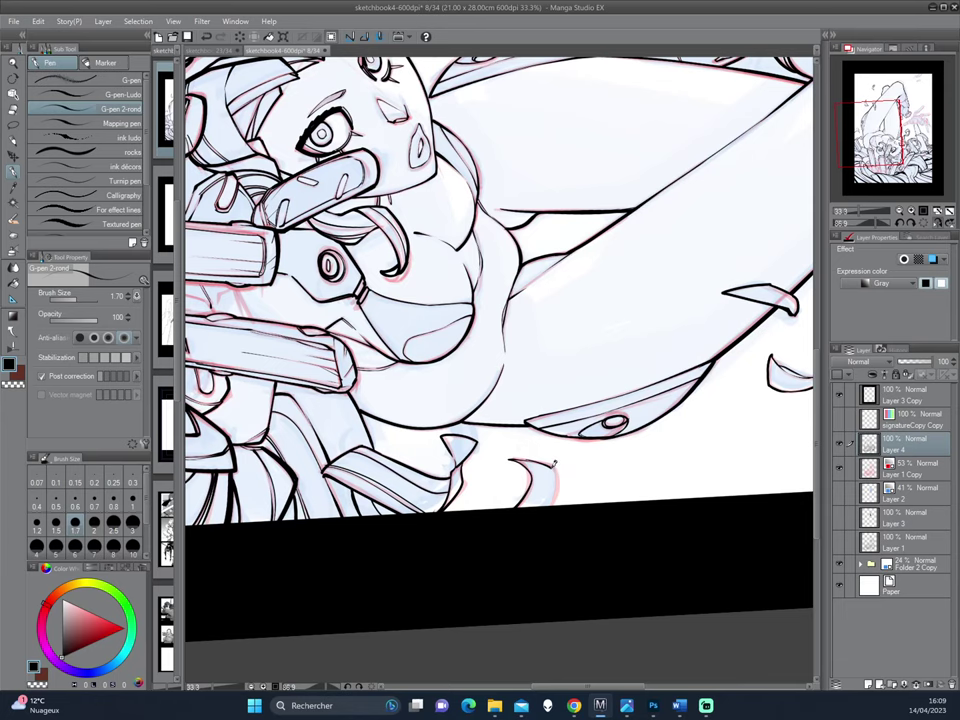
pyautogui.moveTo(536, 514); pyautogui.dragTo(580, 408)
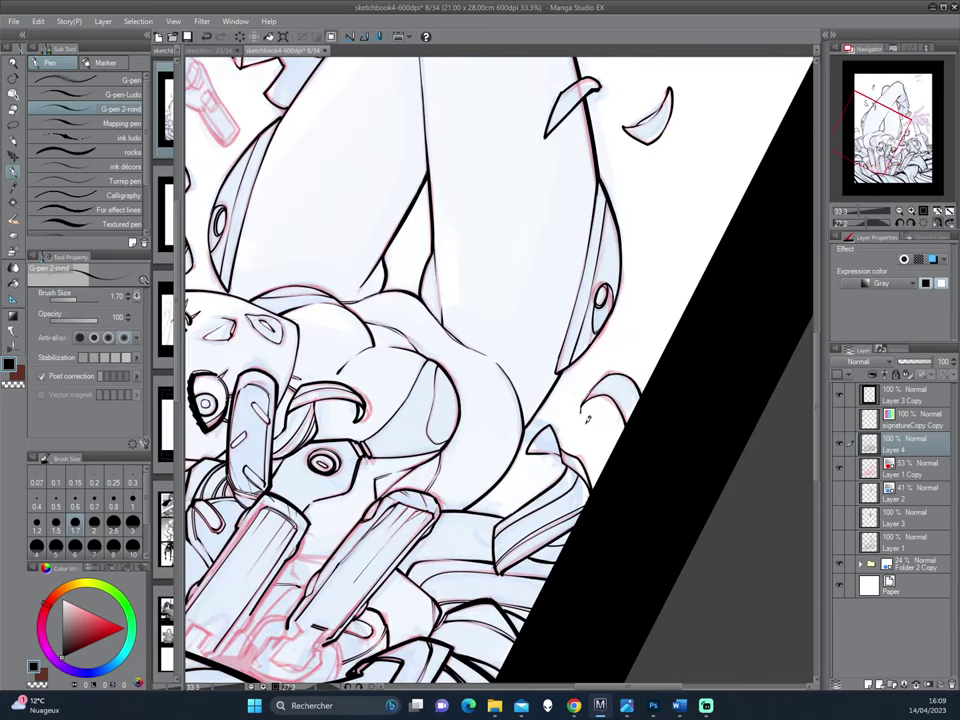
pyautogui.moveTo(598, 396); pyautogui.dragTo(586, 423)
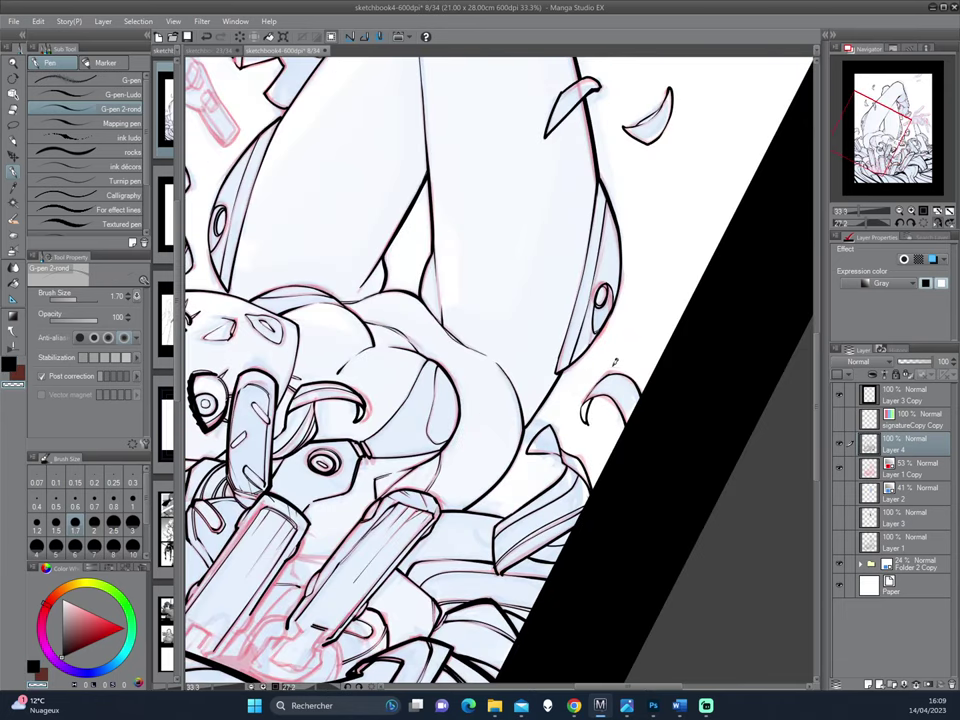
# Step: Rotate and pan the canvas across the upper leg and face to the lower drawing
pyautogui.moveTo(615, 361); pyautogui.dragTo(606, 397)
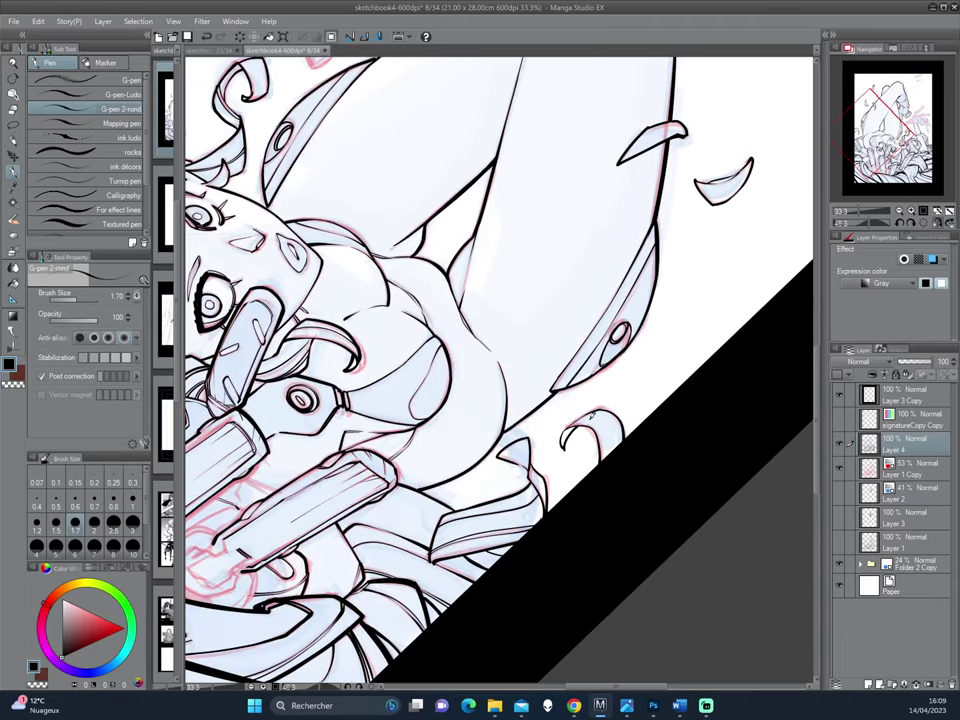
pyautogui.moveTo(638, 350); pyautogui.dragTo(608, 478)
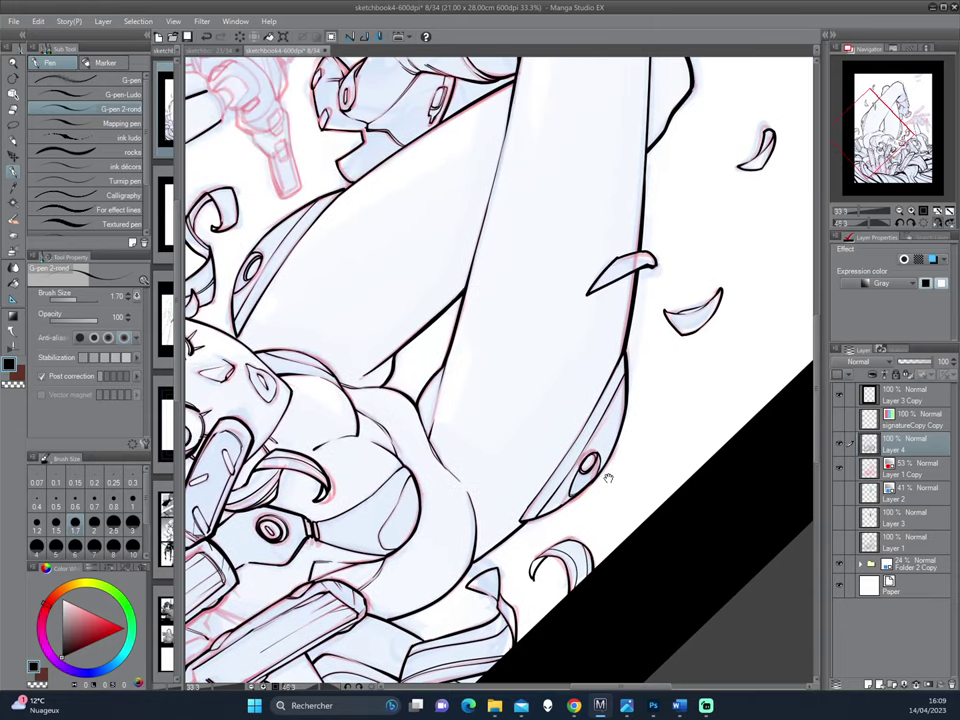
pyautogui.moveTo(540, 443); pyautogui.dragTo(655, 445)
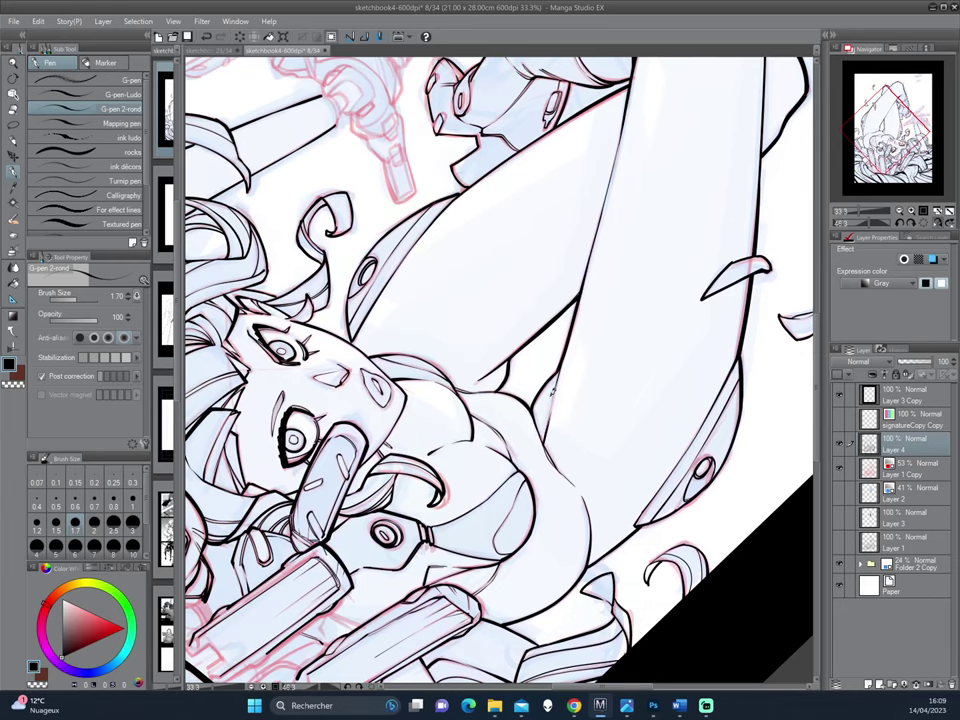
pyautogui.moveTo(552, 392)
pyautogui.mouseDown()
pyautogui.moveTo(663, 338)
pyautogui.moveTo(413, 322)
pyautogui.mouseUp()
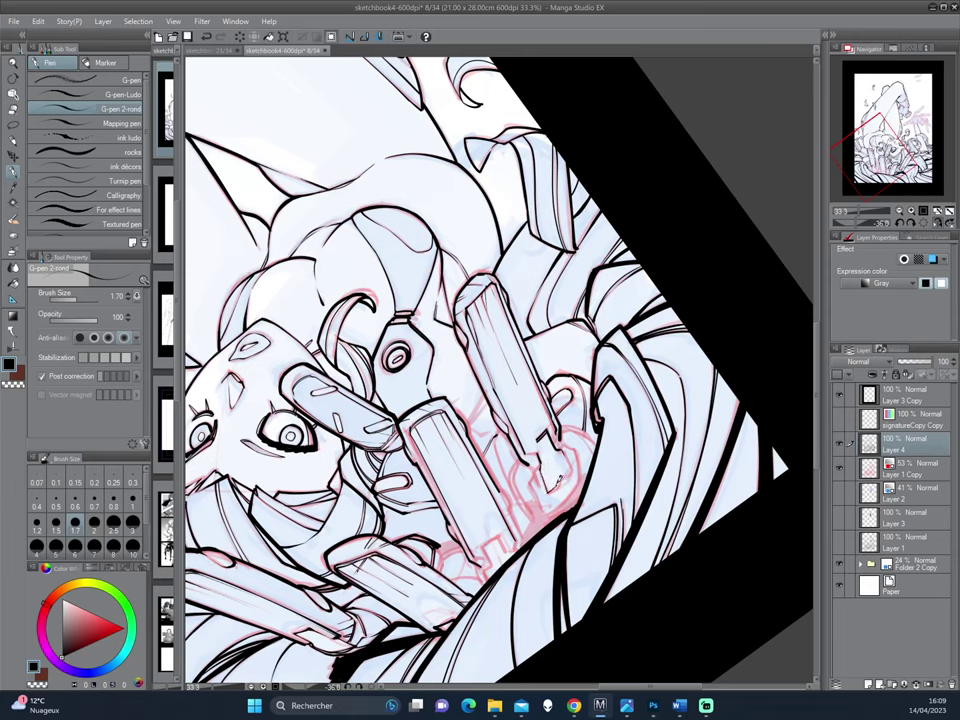
# Step: Ink a small zigzag near the cylinder tip and a dark stroke along the claw's curved edge
pyautogui.moveTo(557, 482)
pyautogui.mouseDown()
pyautogui.moveTo(574, 467)
pyautogui.moveTo(577, 445)
pyautogui.mouseUp()
pyautogui.moveTo(437, 346)
pyautogui.mouseDown()
pyautogui.moveTo(408, 340)
pyautogui.moveTo(430, 345)
pyautogui.mouseUp()
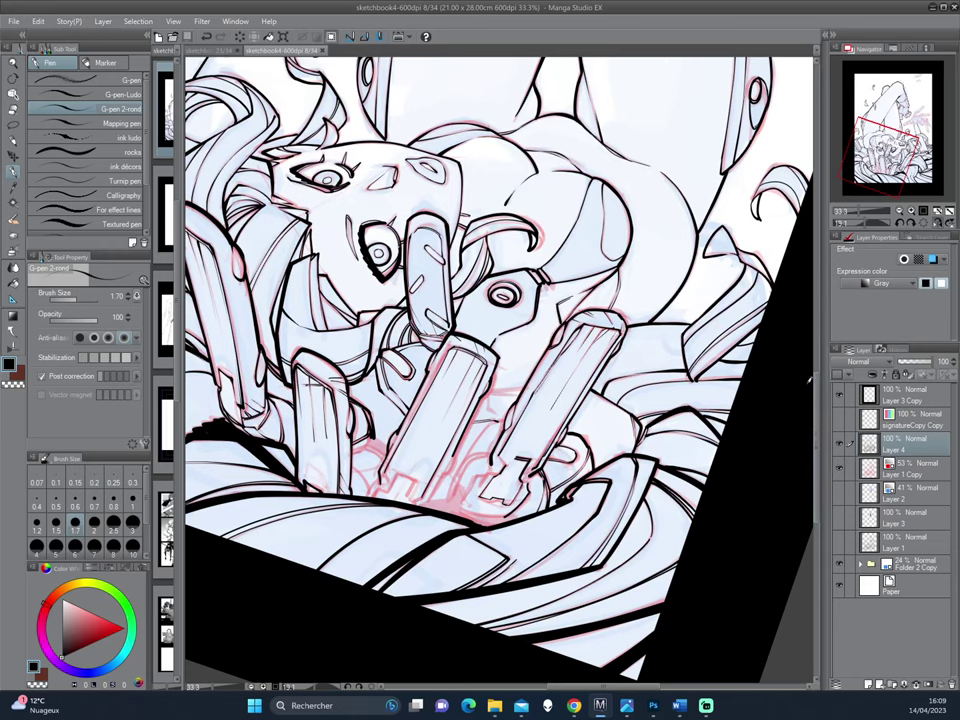
pyautogui.moveTo(480, 400); pyautogui.dragTo(535, 272)
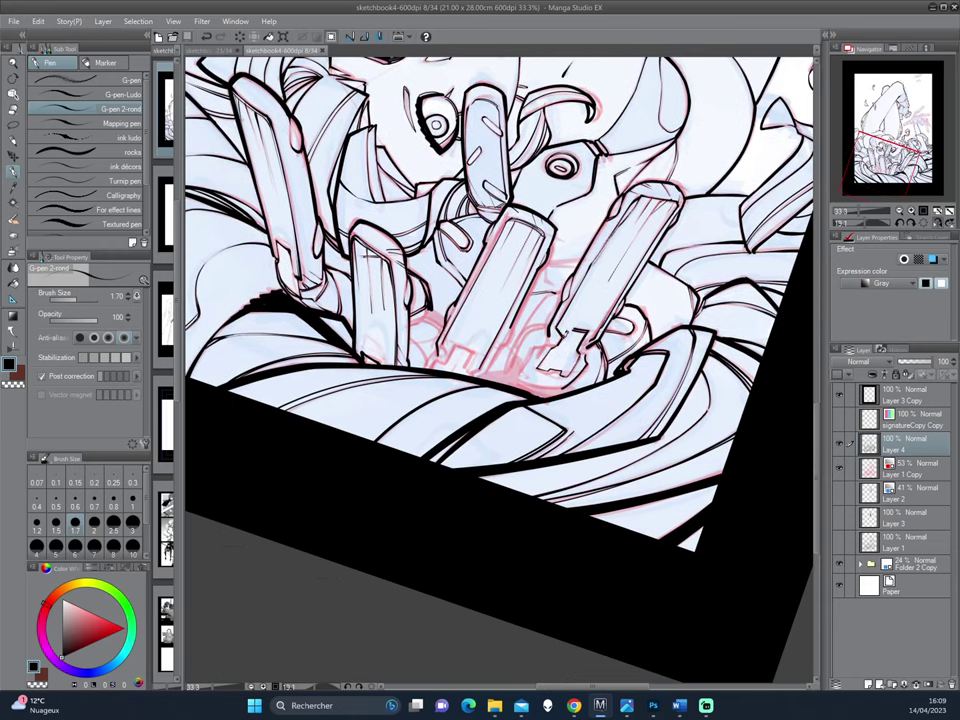
pyautogui.moveTo(418, 278); pyautogui.dragTo(470, 256)
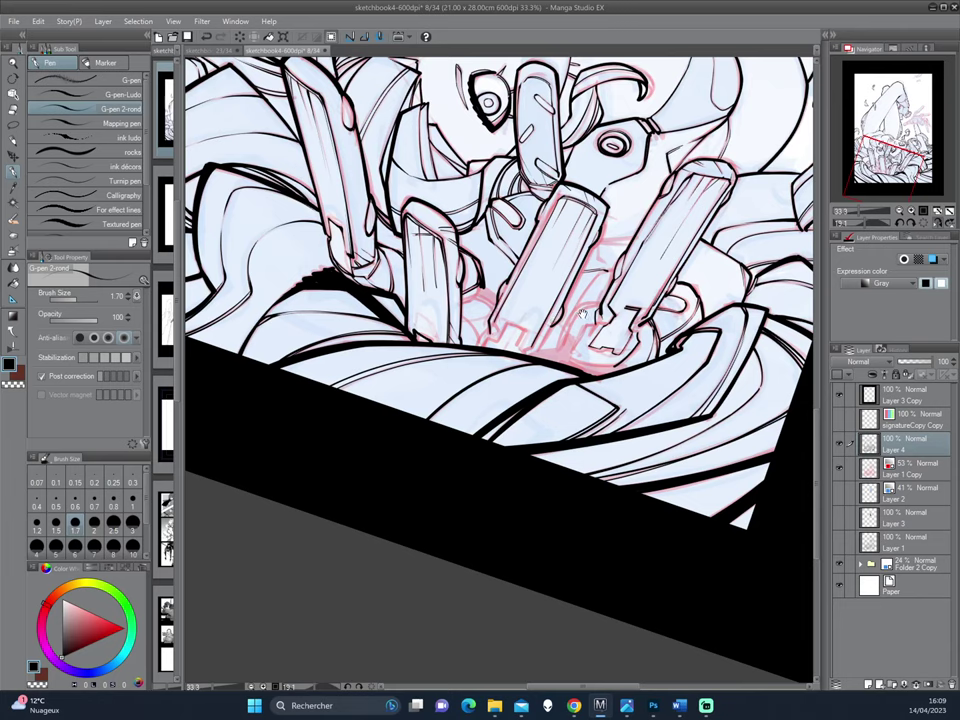
pyautogui.moveTo(464, 251)
pyautogui.mouseDown()
pyautogui.moveTo(450, 242)
pyautogui.moveTo(688, 122)
pyautogui.mouseUp()
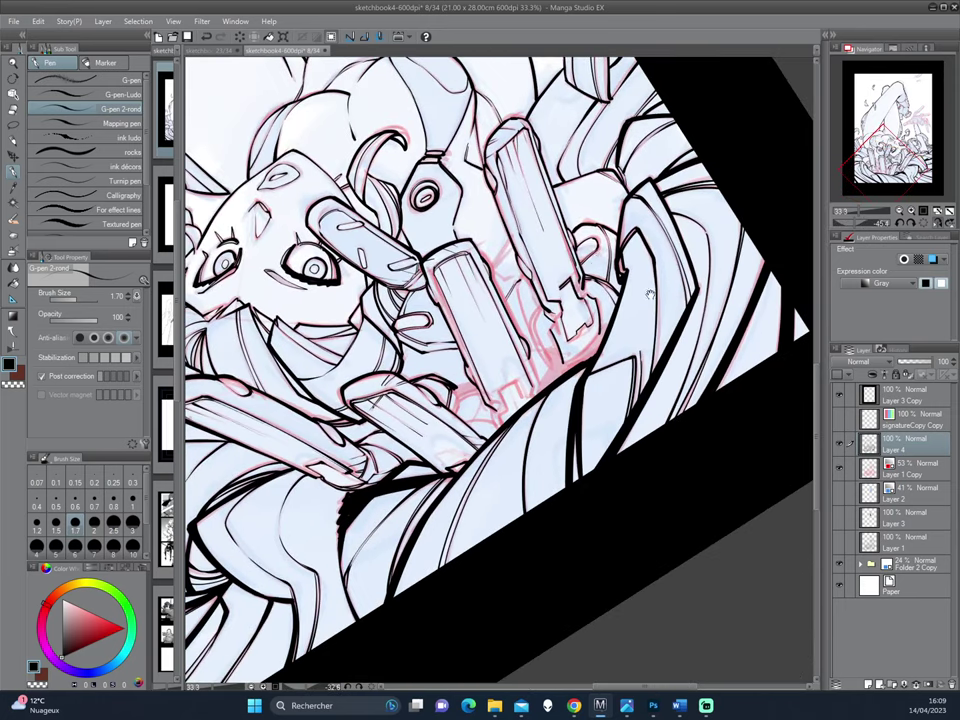
pyautogui.moveTo(561, 414); pyautogui.dragTo(442, 241)
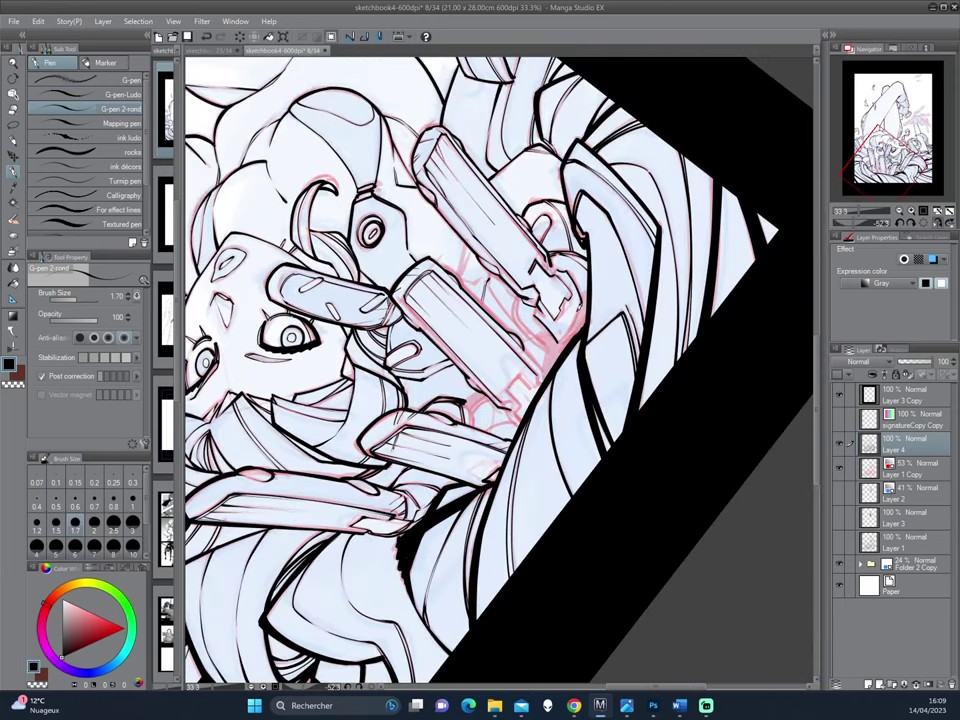
pyautogui.moveTo(580, 304); pyautogui.dragTo(558, 344)
# Step: Add a short stroke at the right cylinder's base and small dark hatching below the cylinders
pyautogui.moveTo(436, 242); pyautogui.dragTo(466, 220)
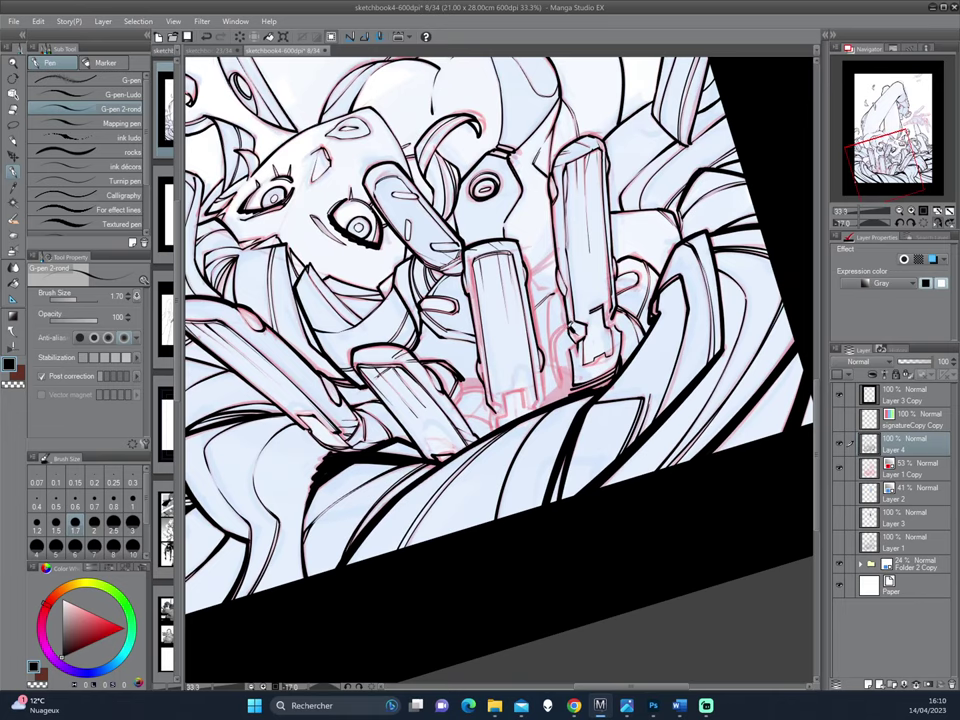
pyautogui.moveTo(563, 344); pyautogui.dragTo(556, 373)
pyautogui.moveTo(418, 277)
pyautogui.mouseDown()
pyautogui.moveTo(612, 330)
pyautogui.moveTo(600, 400)
pyautogui.mouseUp()
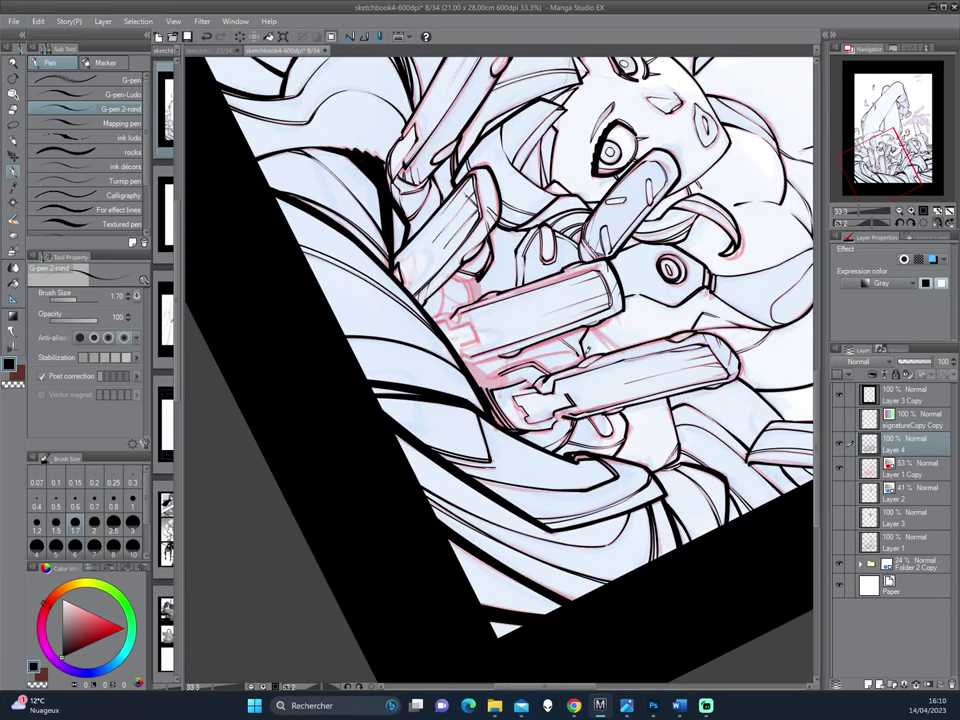
pyautogui.moveTo(600, 405); pyautogui.dragTo(560, 330)
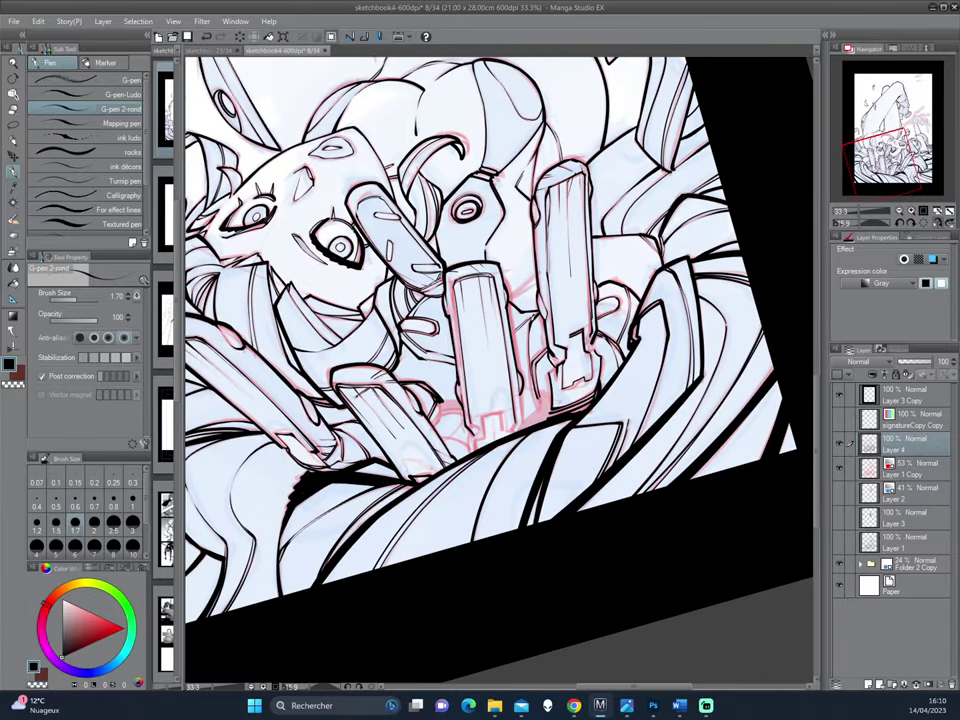
pyautogui.moveTo(570, 401); pyautogui.dragTo(585, 346)
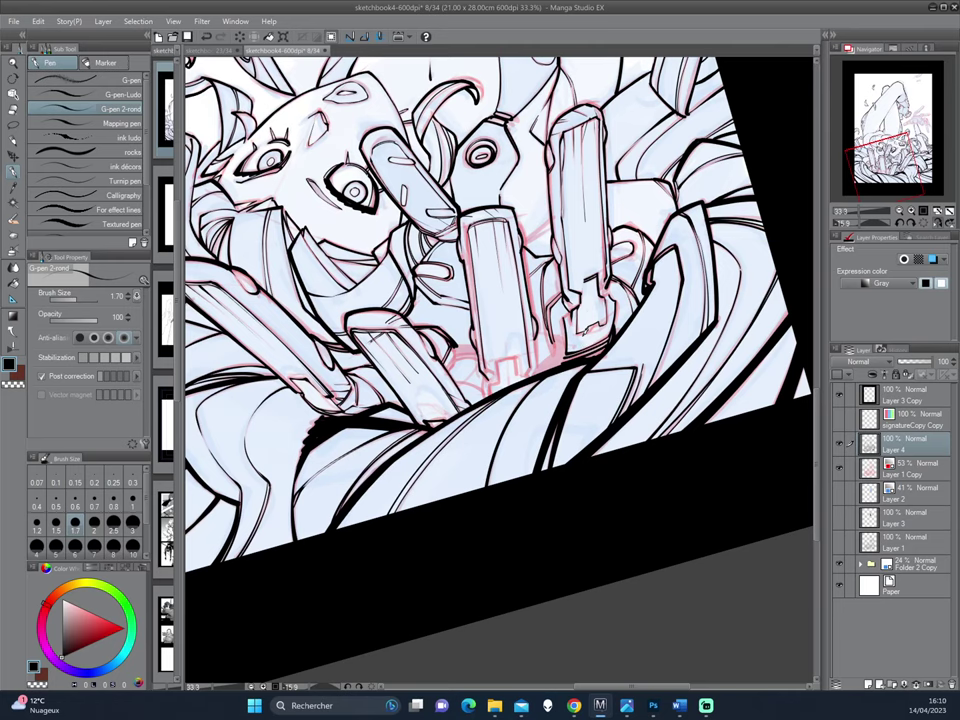
pyautogui.moveTo(460, 259); pyautogui.dragTo(401, 268)
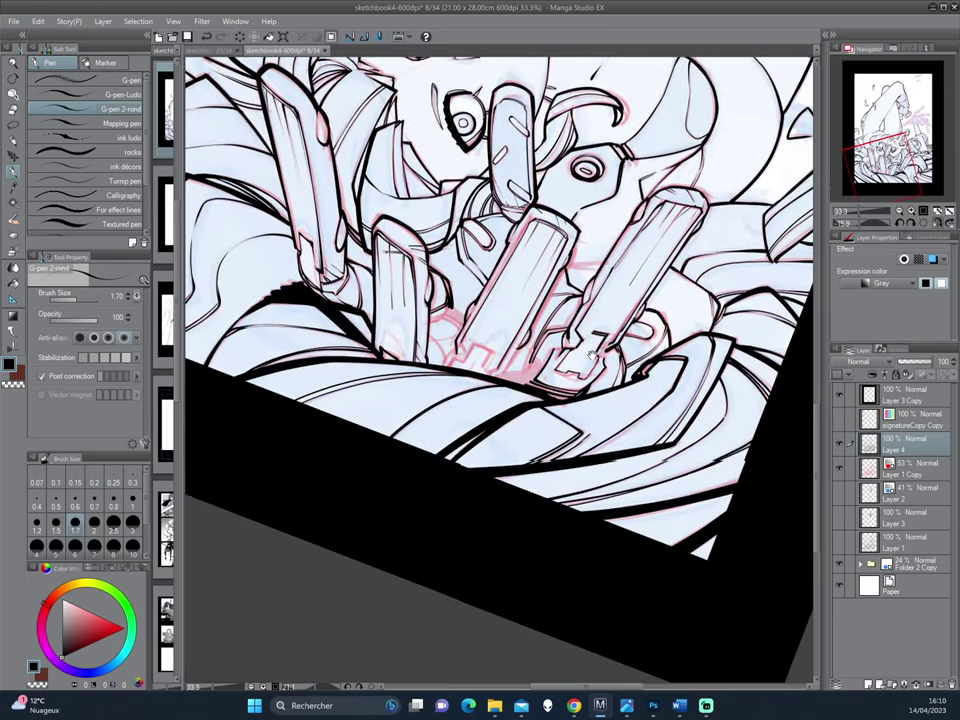
pyautogui.moveTo(538, 357)
pyautogui.mouseDown()
pyautogui.moveTo(545, 369)
pyautogui.moveTo(537, 360)
pyautogui.mouseUp()
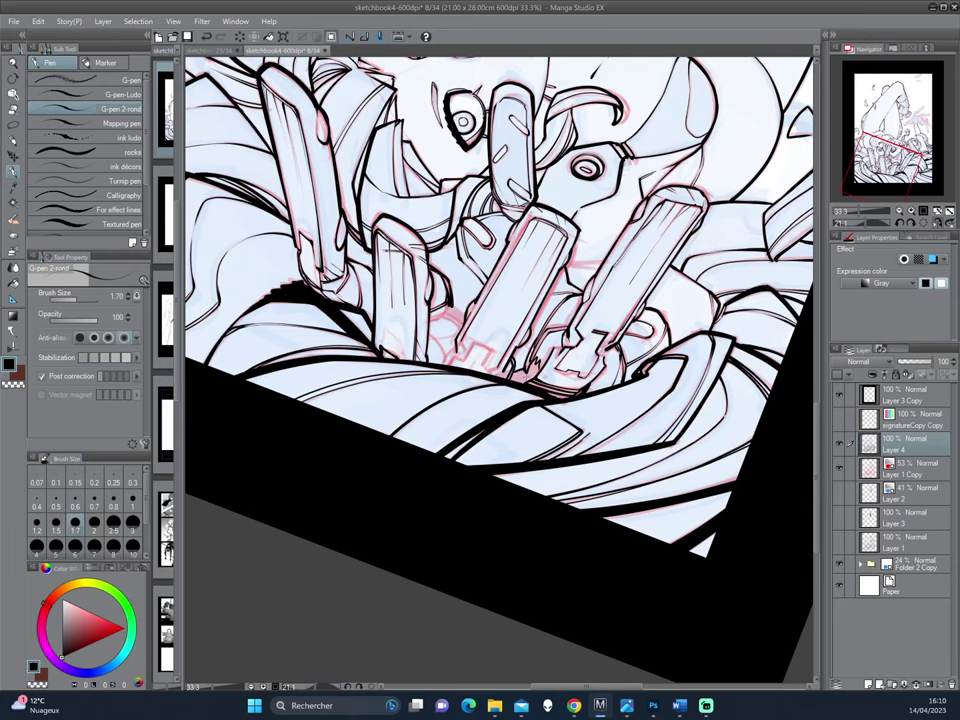
# Step: Rotate the canvas, ink a short dark stroke at the cylinder's end, then turn the figure upright
pyautogui.press('g')
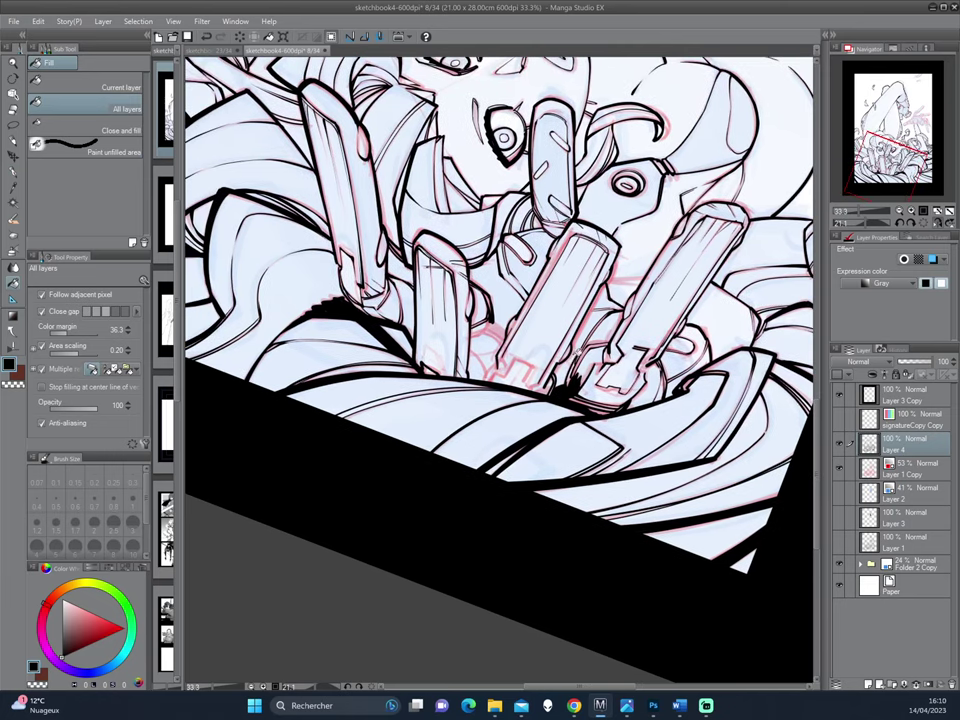
pyautogui.press('p')
pyautogui.moveTo(597, 319); pyautogui.dragTo(435, 204)
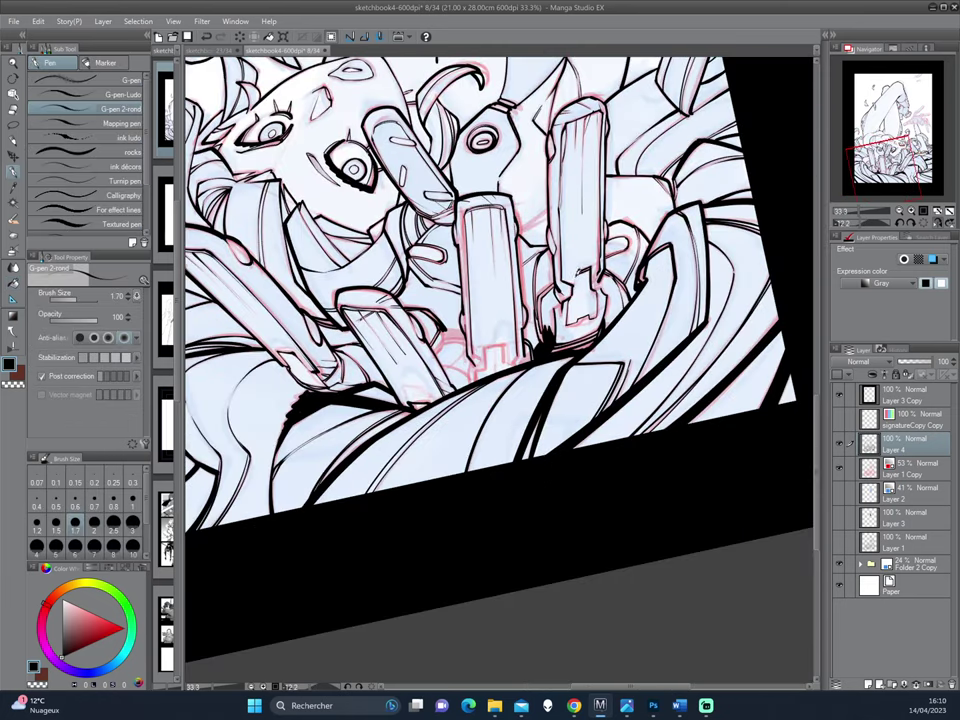
pyautogui.moveTo(418, 348)
pyautogui.mouseDown()
pyautogui.moveTo(626, 291)
pyautogui.moveTo(687, 125)
pyautogui.mouseUp()
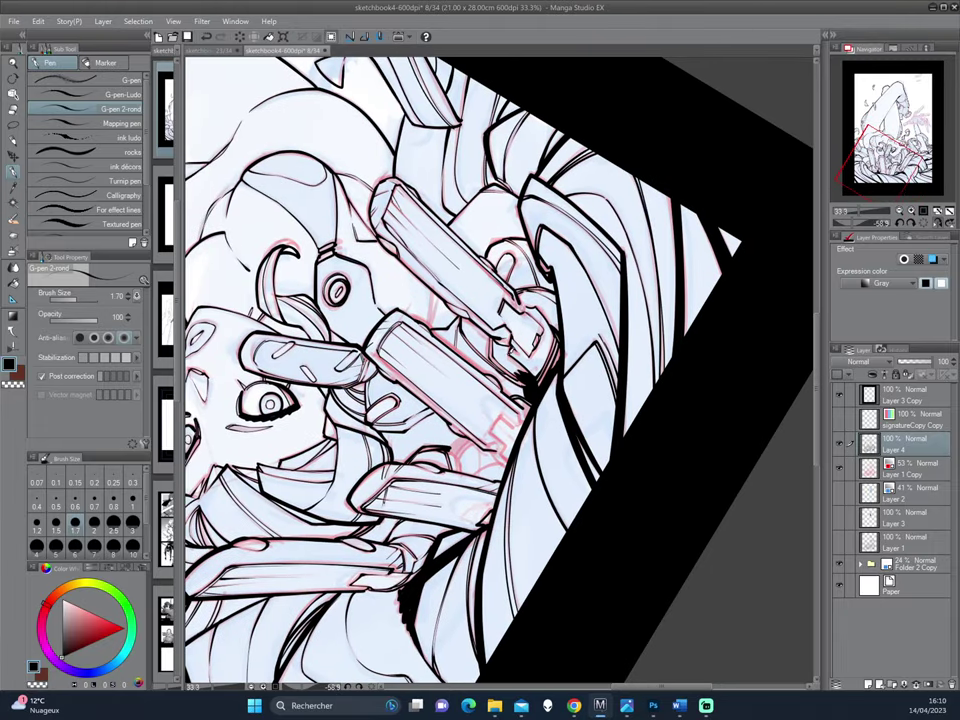
pyautogui.moveTo(405, 261); pyautogui.dragTo(432, 185)
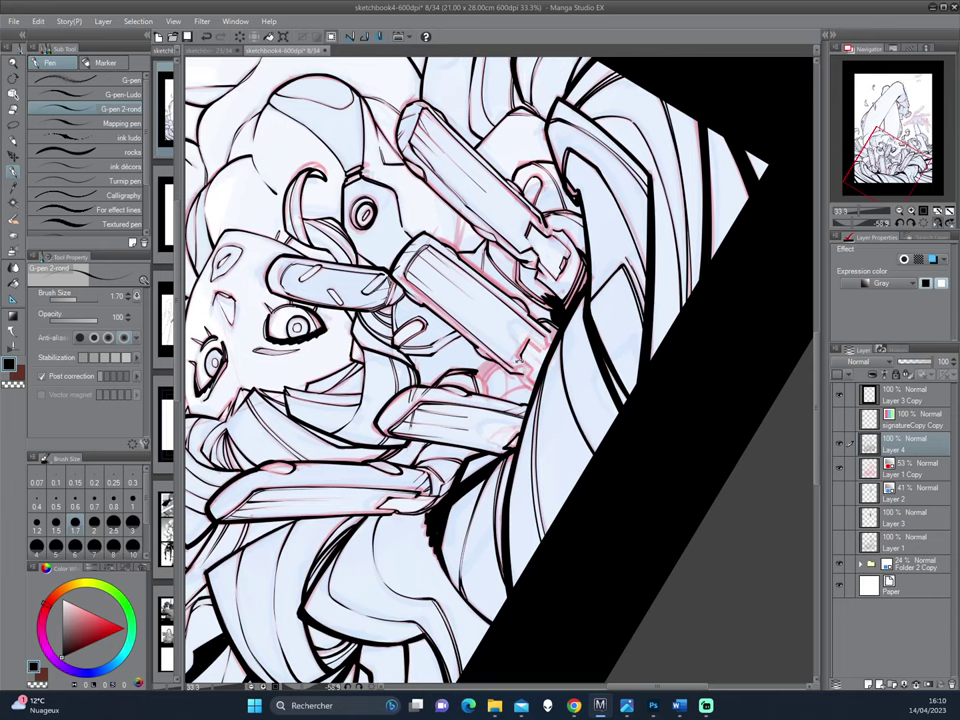
pyautogui.moveTo(518, 359)
pyautogui.mouseDown()
pyautogui.moveTo(543, 354)
pyautogui.moveTo(528, 356)
pyautogui.mouseUp()
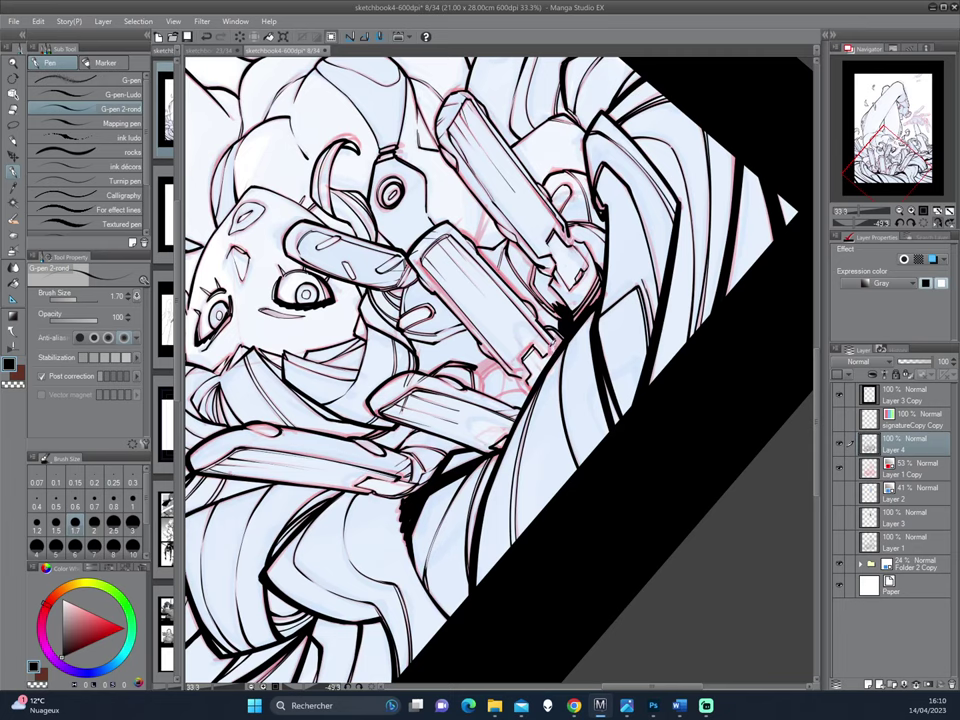
pyautogui.moveTo(549, 337); pyautogui.dragTo(547, 357)
pyautogui.moveTo(643, 265); pyautogui.dragTo(609, 322)
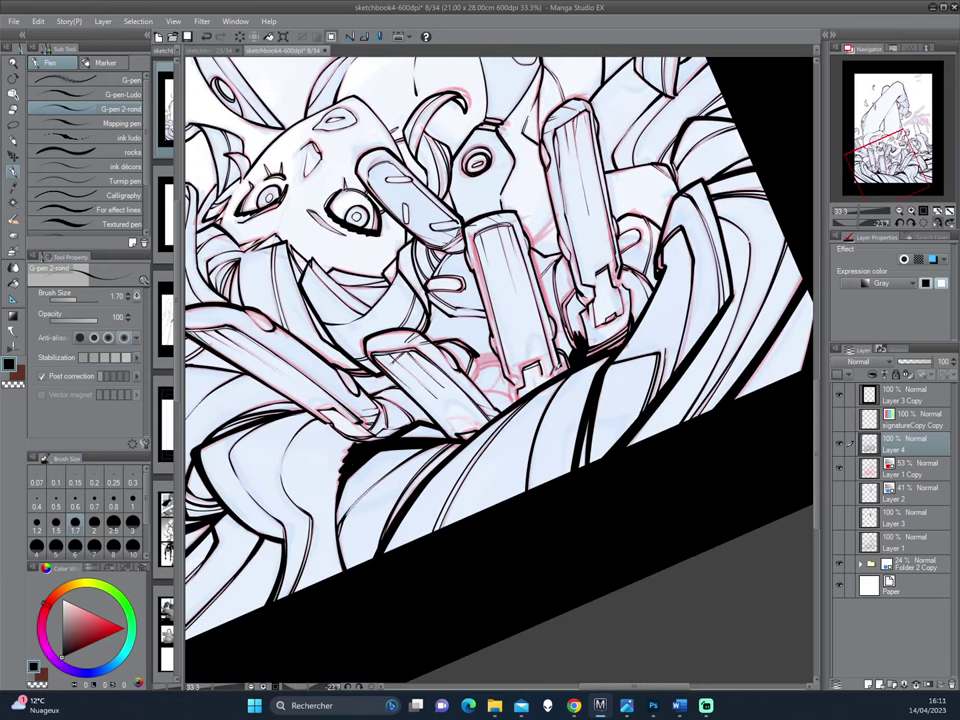
pyautogui.moveTo(634, 259); pyautogui.dragTo(660, 330)
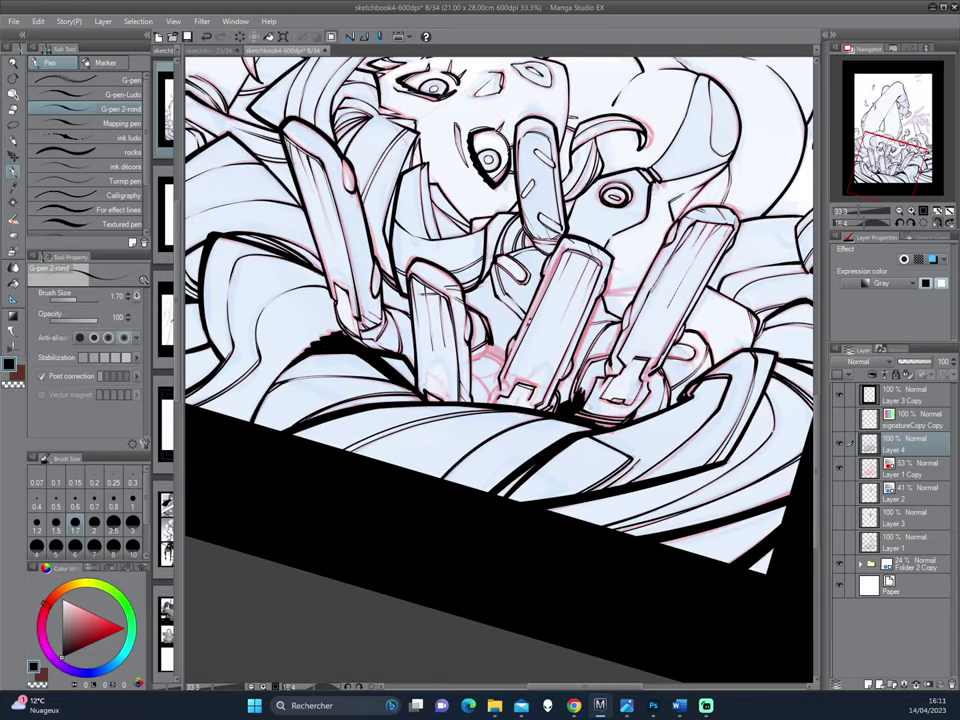
pyautogui.scroll(-2, 428, 256)
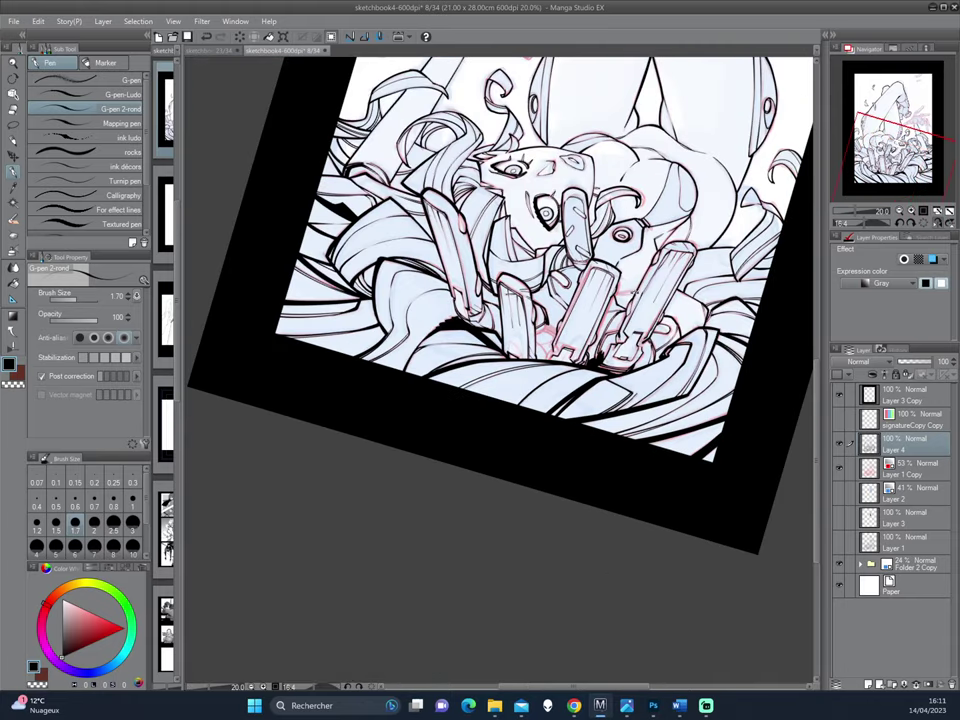
pyautogui.hotkey('ctrl', '@')
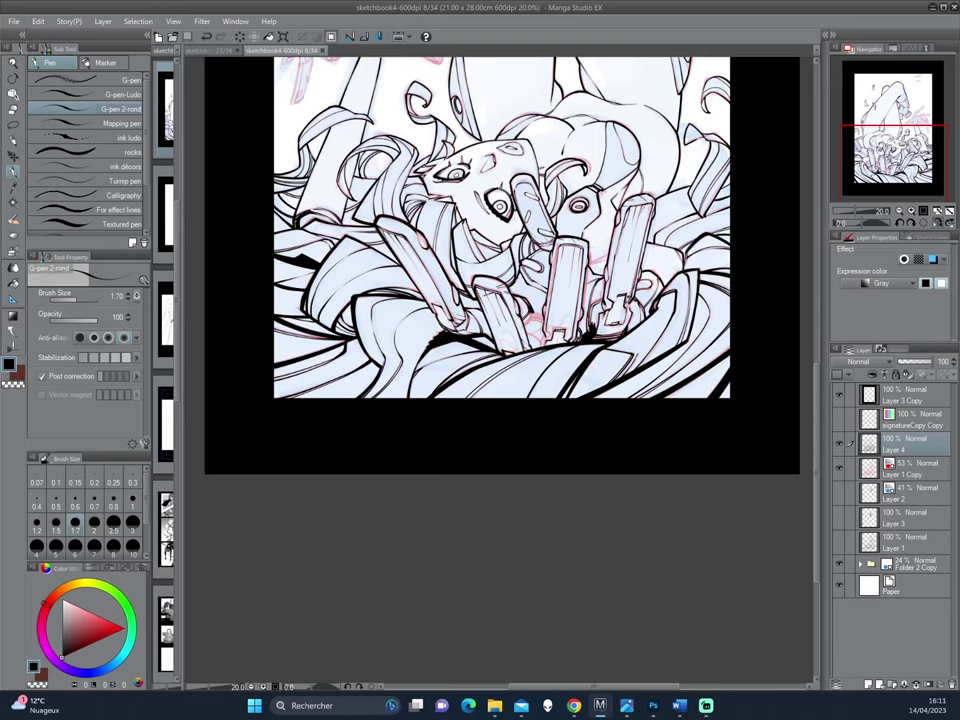
pyautogui.scroll(1, 433, 236)
pyautogui.scroll(1, 433, 236)
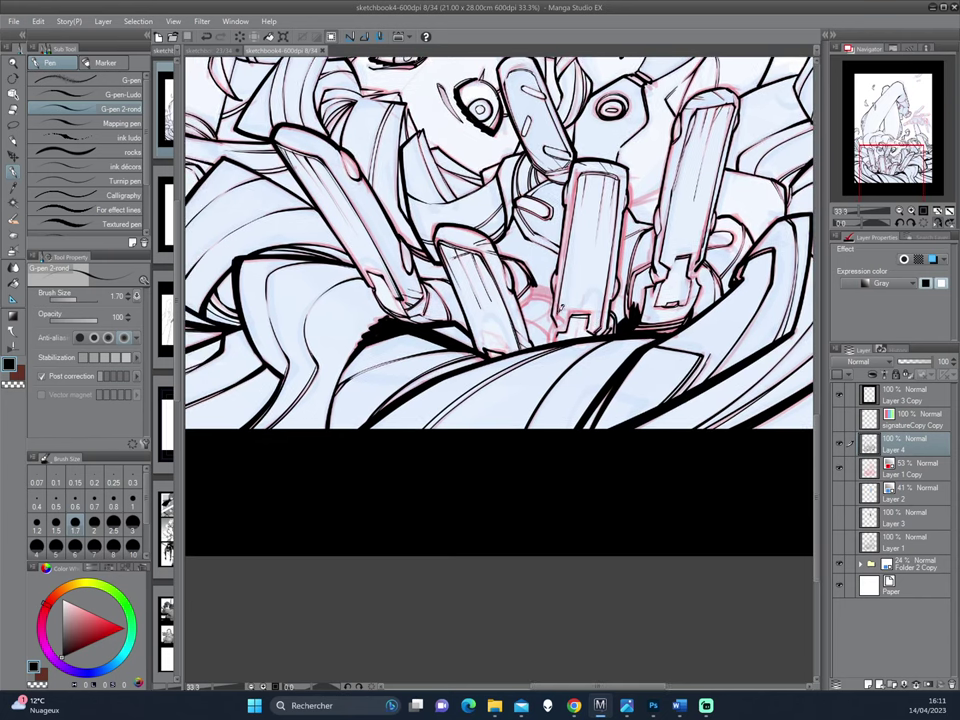
pyautogui.click(423, 238)
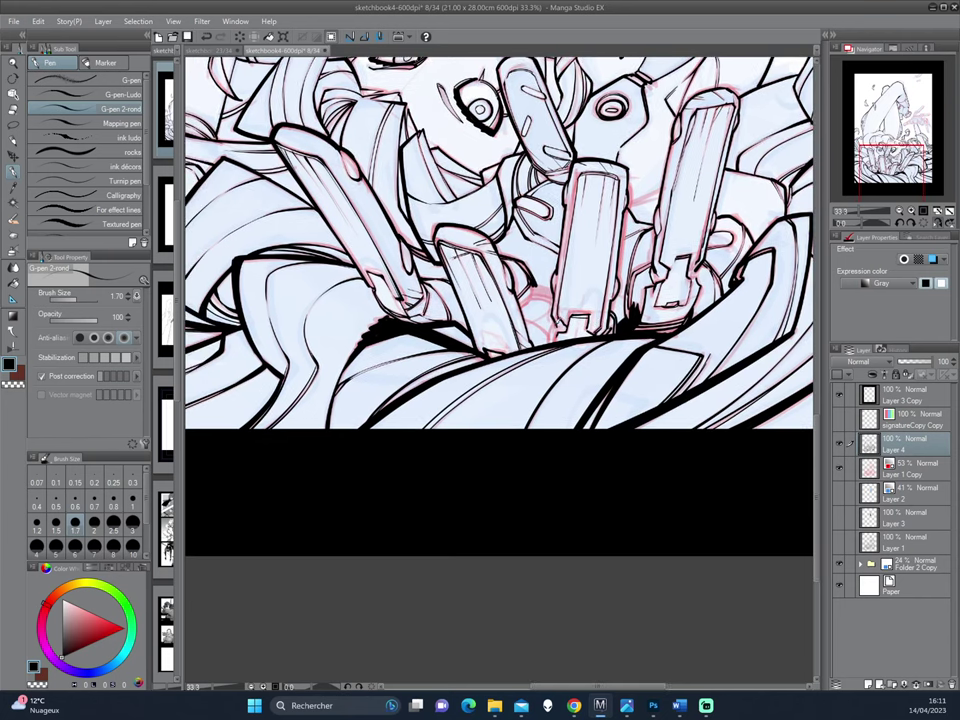
pyautogui.moveTo(419, 245); pyautogui.dragTo(601, 315)
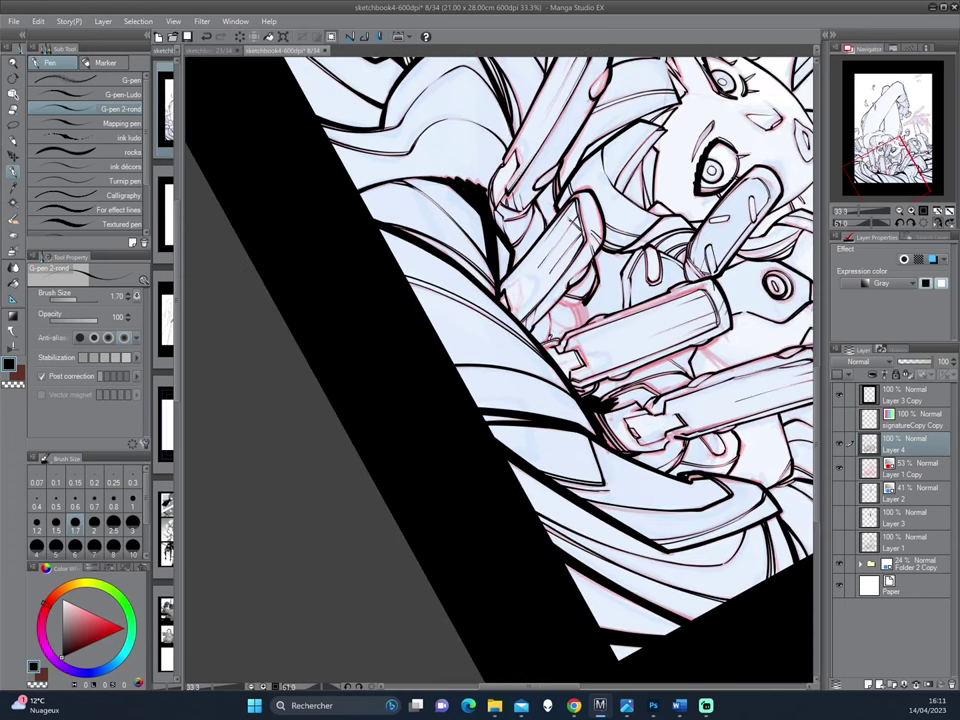
pyautogui.hotkey('ctrl', '@')
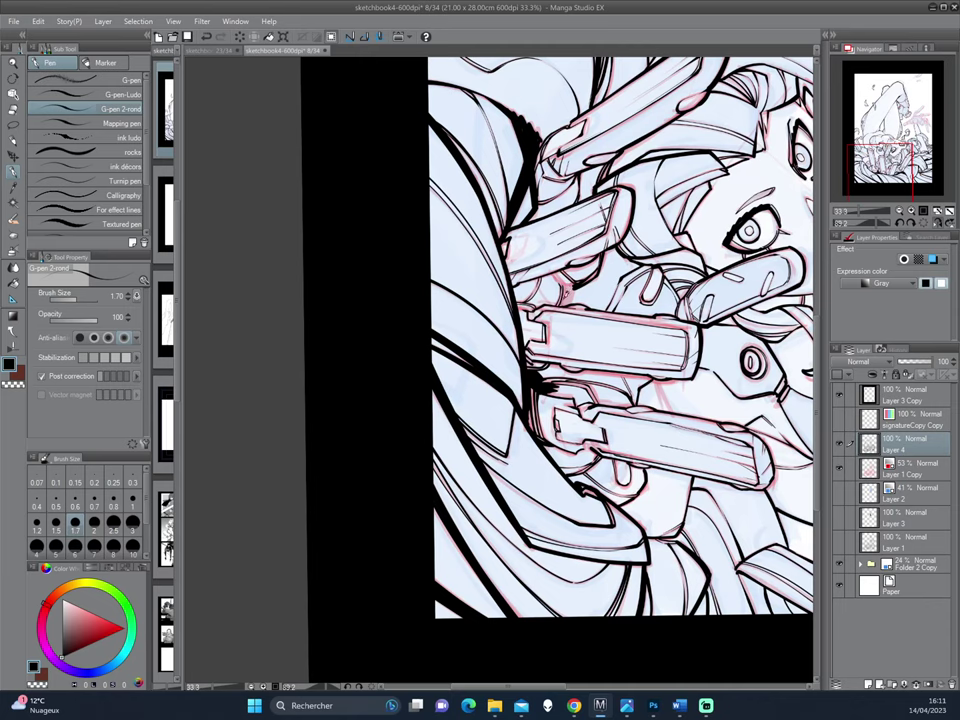
pyautogui.moveTo(462, 172); pyautogui.dragTo(558, 256)
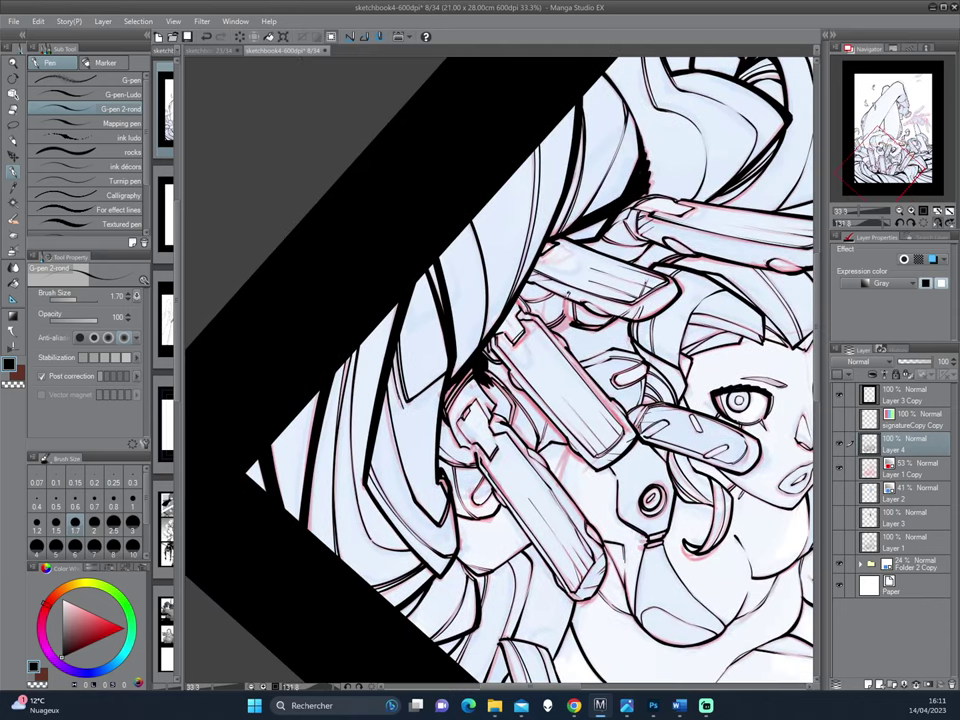
pyautogui.moveTo(558, 256)
pyautogui.mouseDown()
pyautogui.moveTo(515, 205)
pyautogui.moveTo(470, 178)
pyautogui.mouseUp()
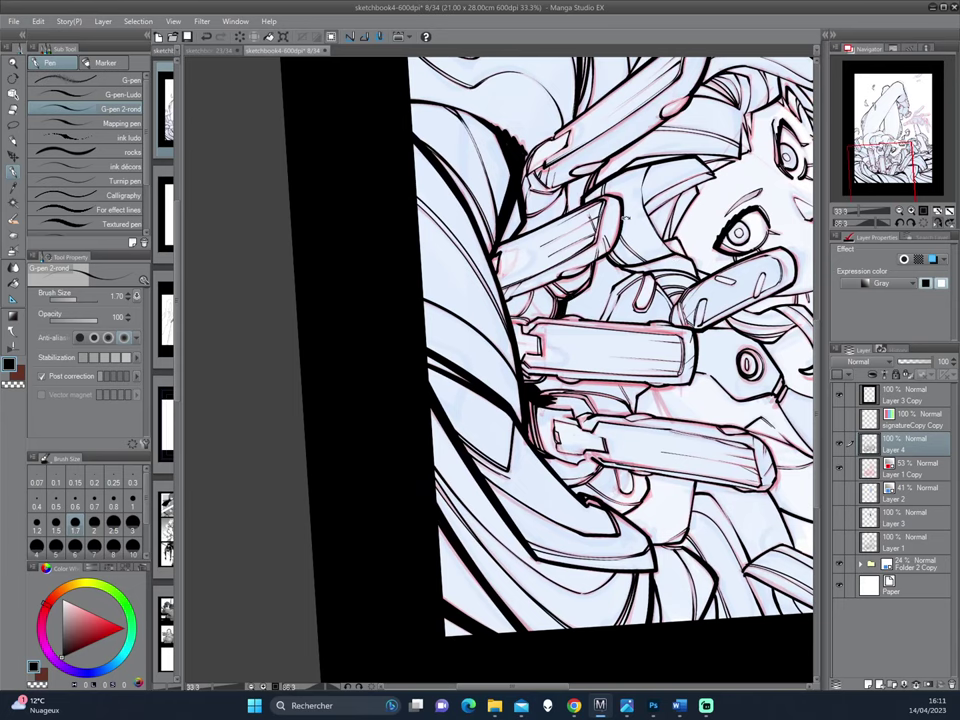
pyautogui.moveTo(627, 217)
pyautogui.mouseDown()
pyautogui.moveTo(660, 292)
pyautogui.moveTo(650, 112)
pyautogui.mouseUp()
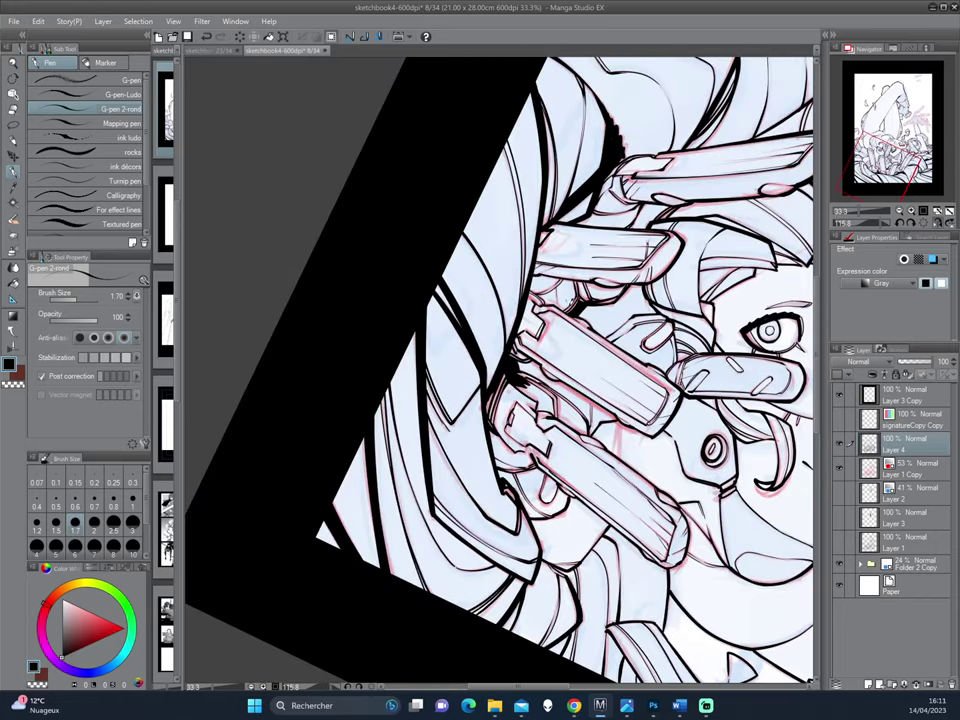
pyautogui.moveTo(562, 305)
pyautogui.mouseDown()
pyautogui.moveTo(640, 300)
pyautogui.moveTo(660, 120)
pyautogui.mouseUp()
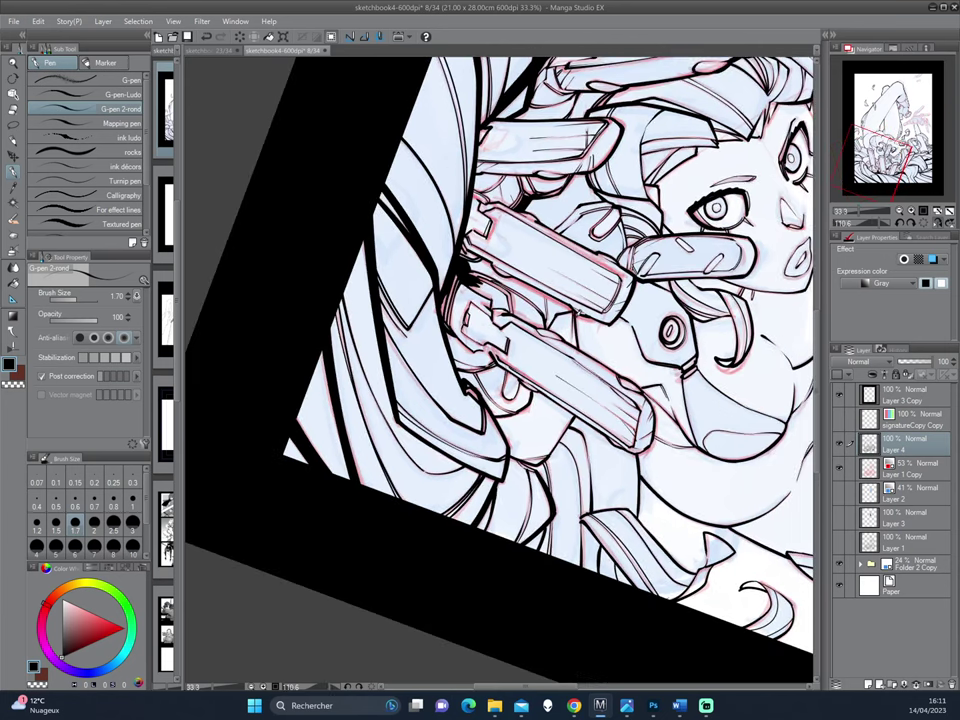
pyautogui.moveTo(437, 255)
pyautogui.mouseDown()
pyautogui.moveTo(615, 298)
pyautogui.moveTo(657, 293)
pyautogui.moveTo(612, 290)
pyautogui.moveTo(560, 330)
pyautogui.mouseUp()
pyautogui.scroll(-3, 615, 298)
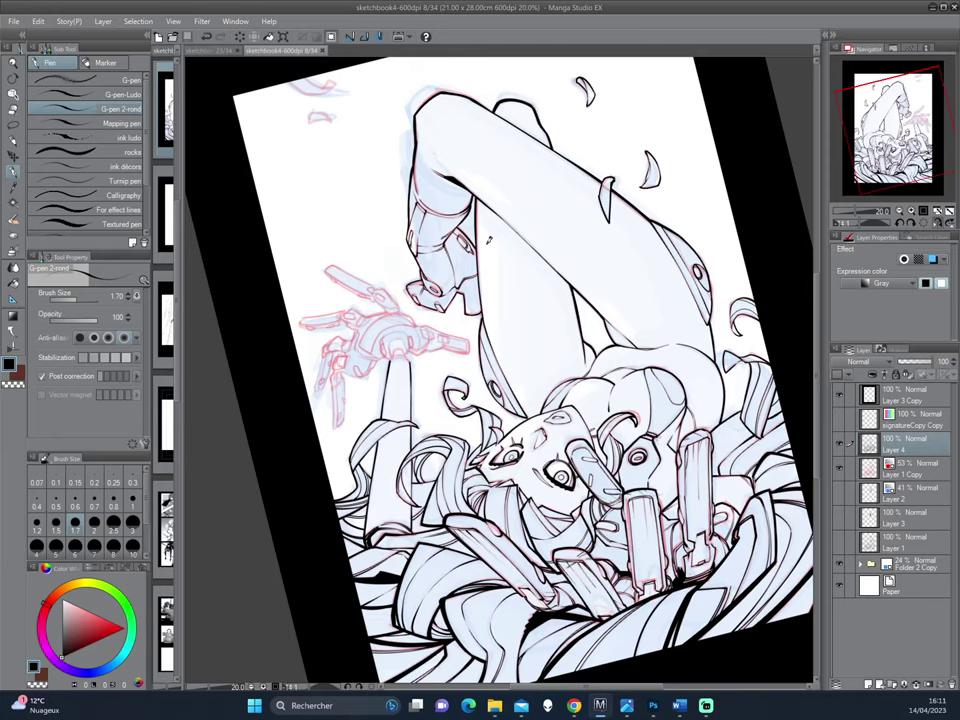
# Step: Ink the curve and top-left edge of the small hook shape near the top-right corner
pyautogui.moveTo(489, 240)
pyautogui.mouseDown()
pyautogui.moveTo(684, 357)
pyautogui.moveTo(578, 246)
pyautogui.moveTo(602, 321)
pyautogui.moveTo(538, 343)
pyautogui.moveTo(551, 385)
pyautogui.mouseUp()
pyautogui.scroll(1, 551, 385)
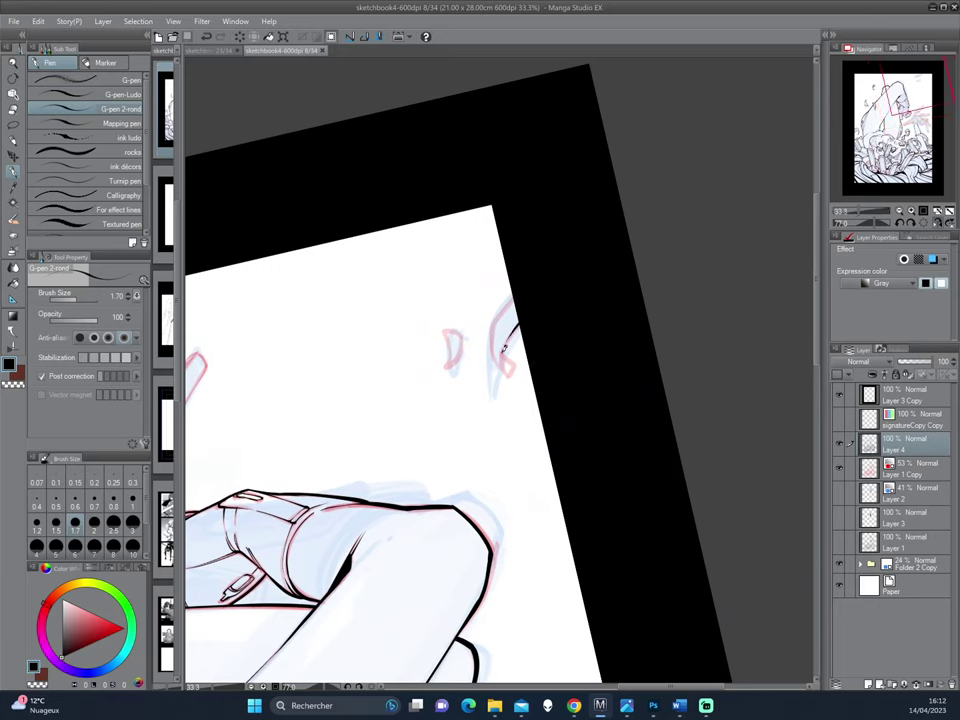
pyautogui.moveTo(505, 352); pyautogui.dragTo(512, 378)
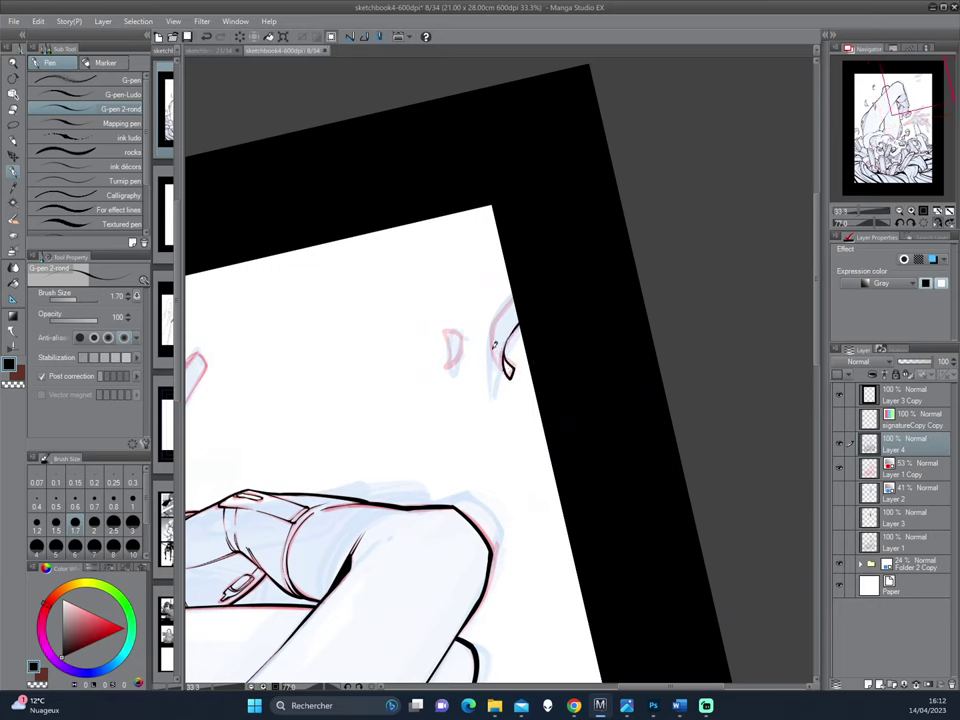
pyautogui.moveTo(512, 294); pyautogui.dragTo(497, 340)
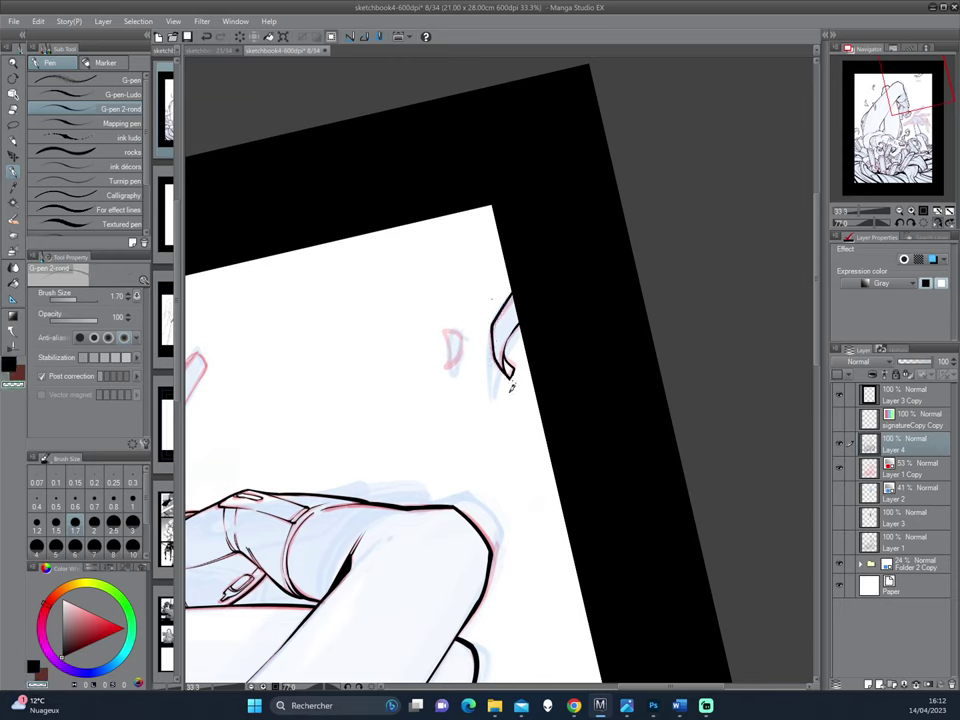
# Step: With the colour back on black, ink over the small pink petal sketch
pyautogui.press('c')
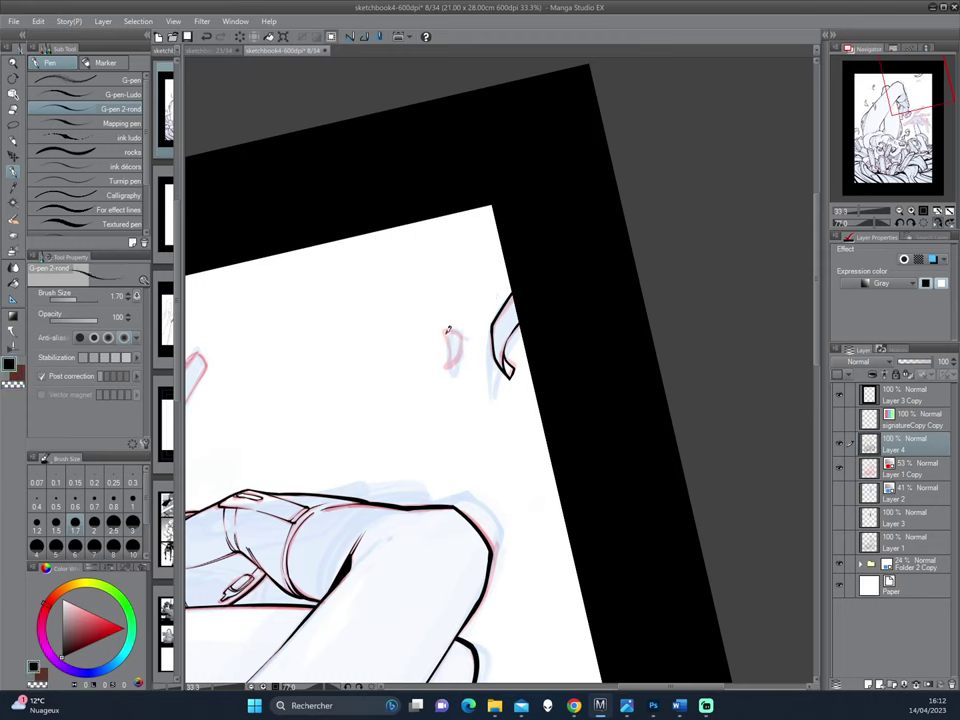
pyautogui.moveTo(444, 332)
pyautogui.mouseDown()
pyautogui.moveTo(447, 367)
pyautogui.moveTo(459, 340)
pyautogui.moveTo(452, 360)
pyautogui.moveTo(463, 352)
pyautogui.moveTo(451, 358)
pyautogui.mouseUp()
pyautogui.moveTo(446, 396); pyautogui.dragTo(536, 337)
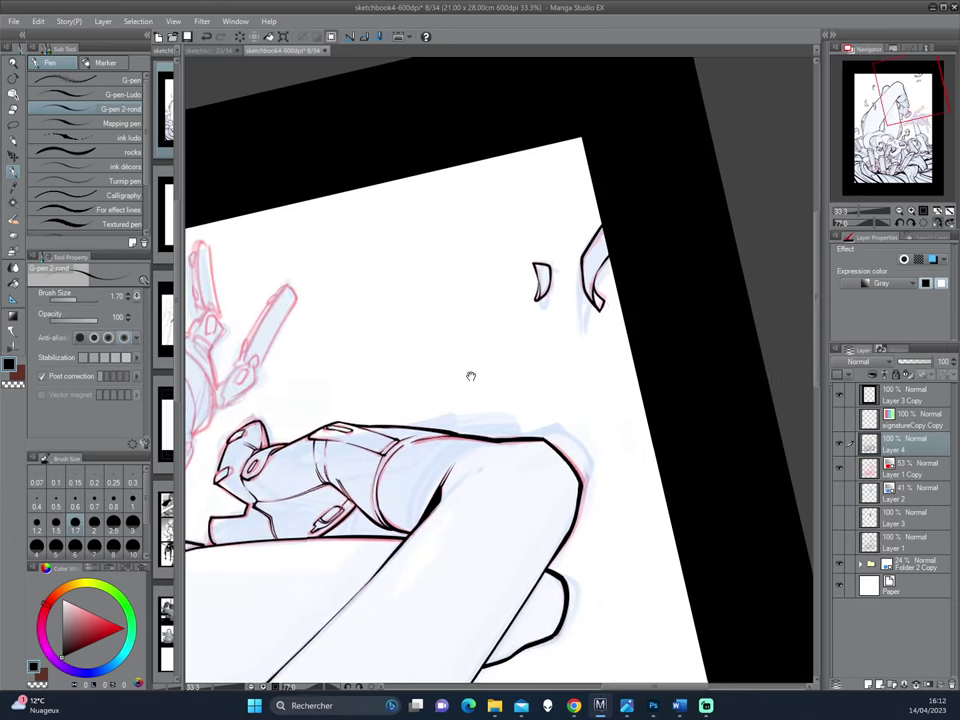
pyautogui.moveTo(471, 375); pyautogui.dragTo(506, 330)
pyautogui.moveTo(200, 335)
pyautogui.mouseDown()
pyautogui.moveTo(448, 327)
pyautogui.moveTo(449, 360)
pyautogui.moveTo(466, 342)
pyautogui.mouseUp()
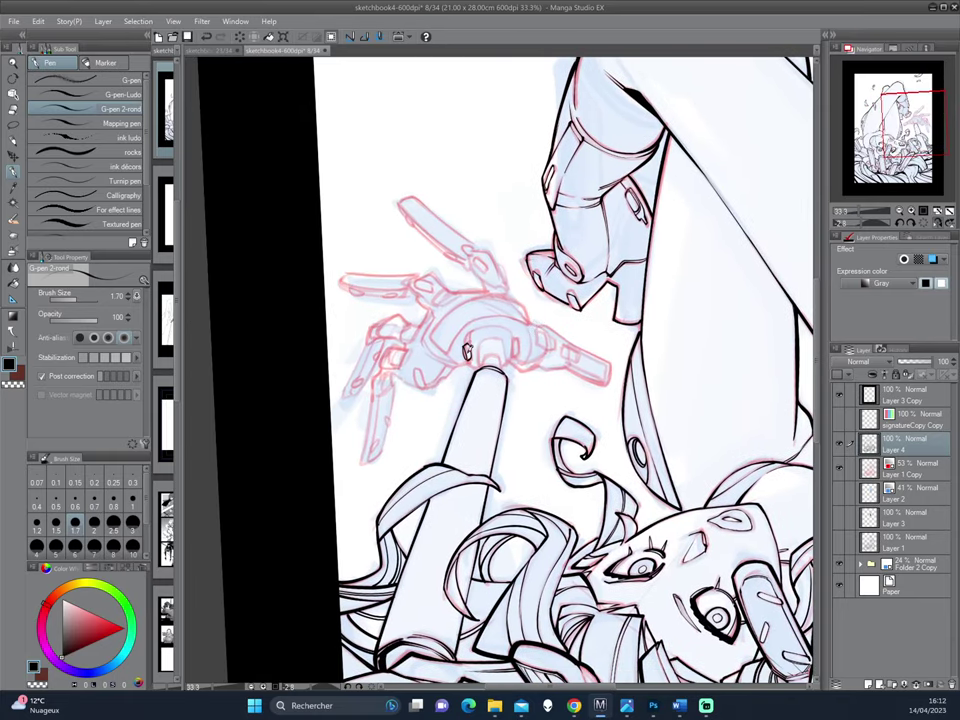
# Step: Ink a small oval, a short stroke and the right edge of the claw's ring joint
pyautogui.moveTo(519, 338); pyautogui.dragTo(505, 360)
pyautogui.moveTo(376, 282); pyautogui.dragTo(396, 251)
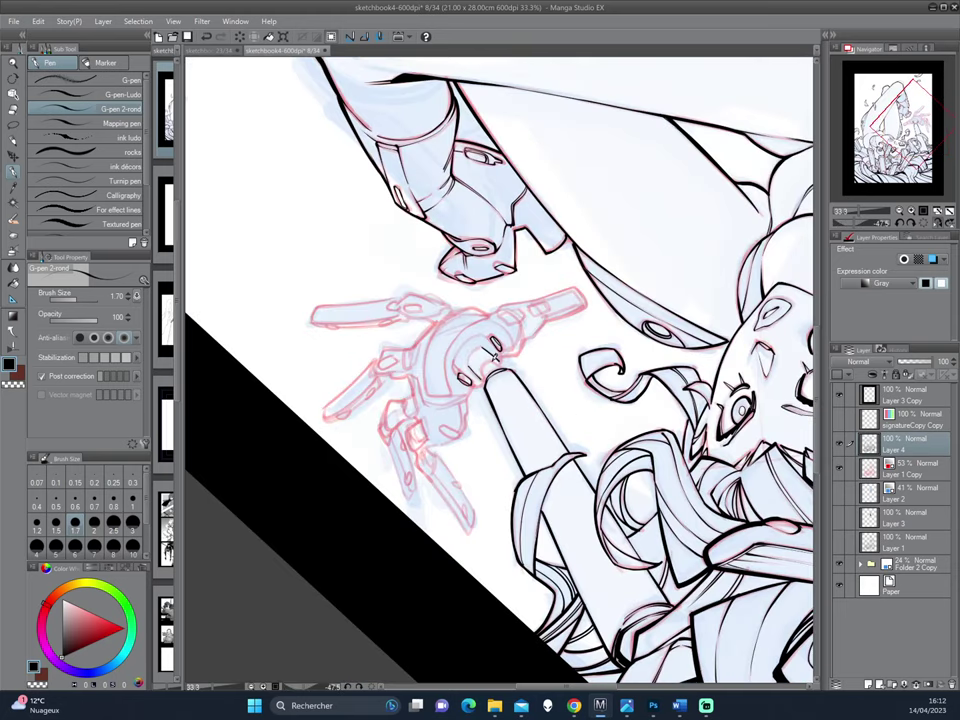
pyautogui.moveTo(489, 350); pyautogui.dragTo(491, 364)
pyautogui.moveTo(574, 271); pyautogui.dragTo(498, 339)
pyautogui.scroll(2, 493, 341)
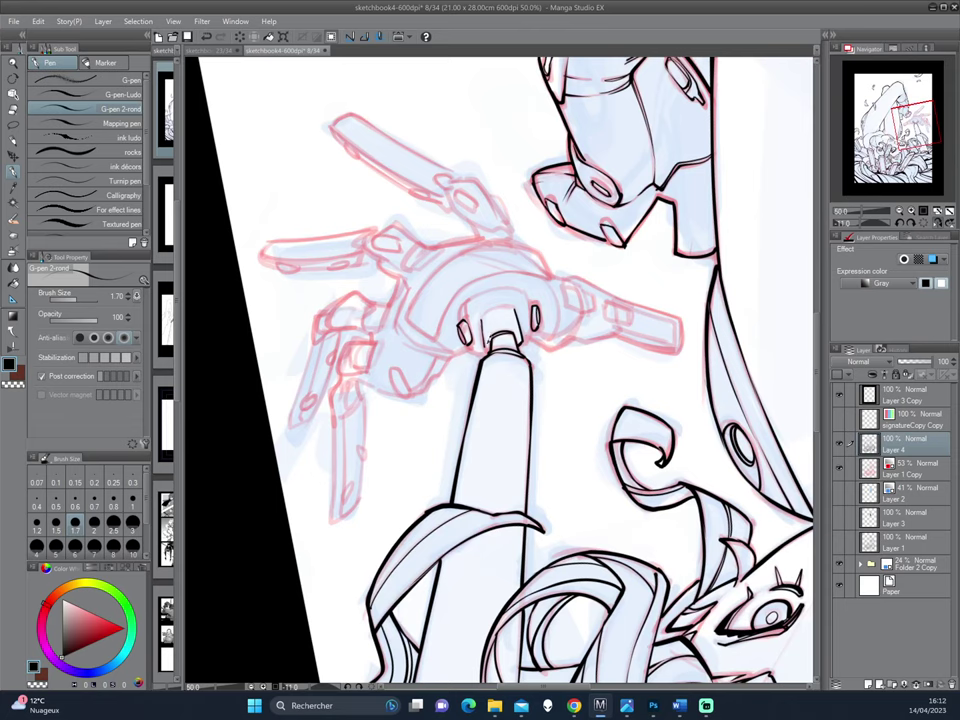
pyautogui.moveTo(596, 293)
pyautogui.mouseDown()
pyautogui.moveTo(574, 295)
pyautogui.moveTo(571, 333)
pyautogui.mouseUp()
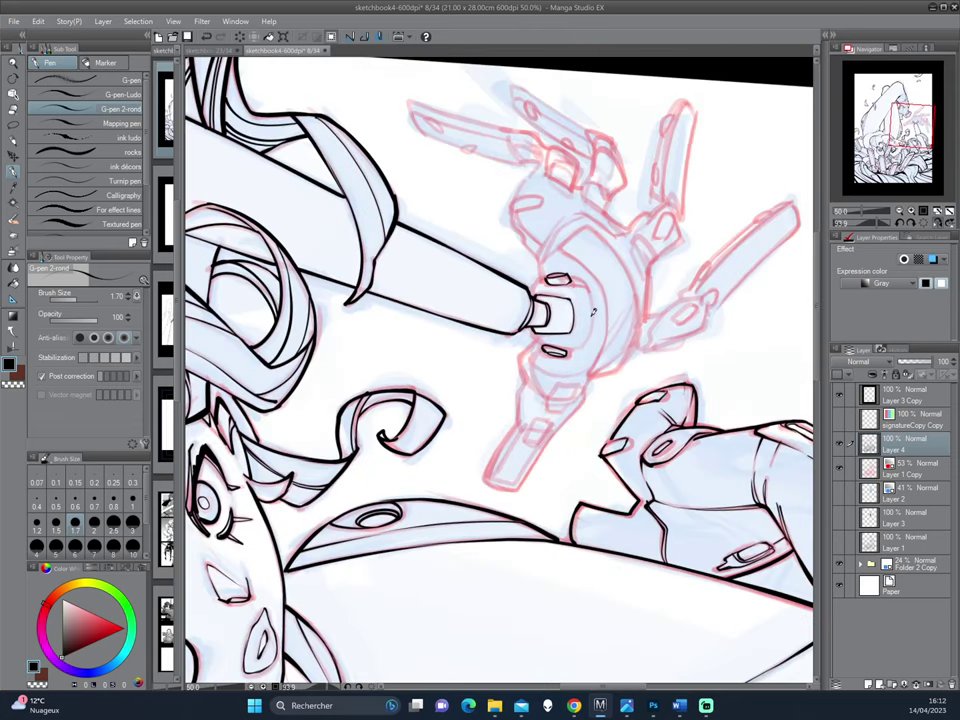
pyautogui.moveTo(590, 287)
pyautogui.mouseDown()
pyautogui.moveTo(585, 317)
pyautogui.moveTo(570, 318)
pyautogui.moveTo(567, 355)
pyautogui.mouseUp()
pyautogui.moveTo(564, 302); pyautogui.dragTo(567, 354)
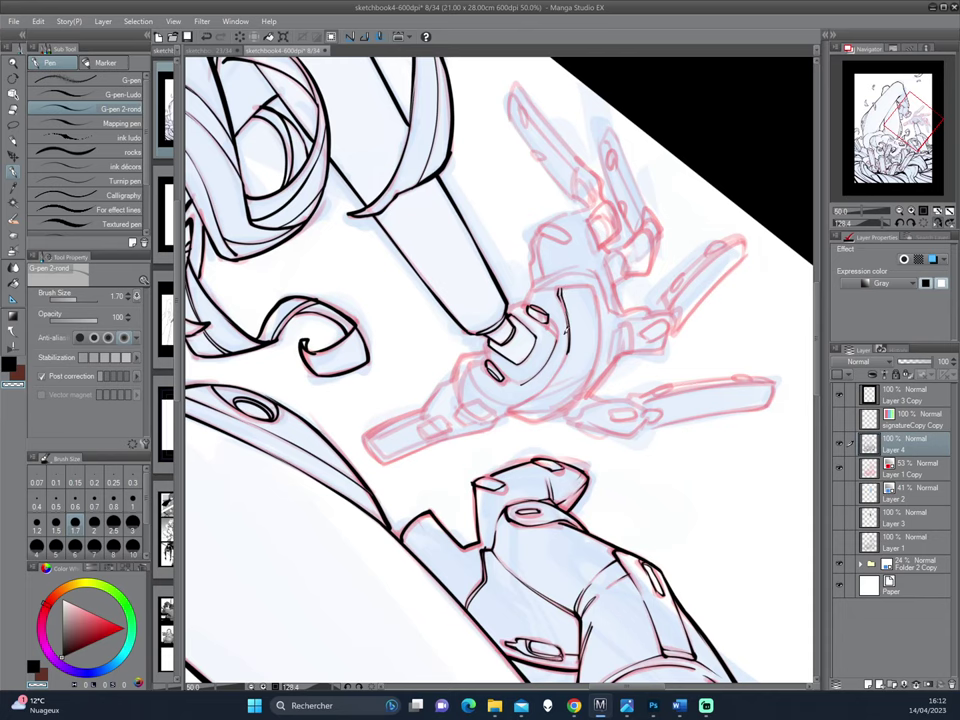
# Step: Rotate and reorient the view around the claw and robot arms
pyautogui.moveTo(562, 292)
pyautogui.mouseDown()
pyautogui.moveTo(578, 318)
pyautogui.moveTo(521, 355)
pyautogui.moveTo(505, 297)
pyautogui.mouseUp()
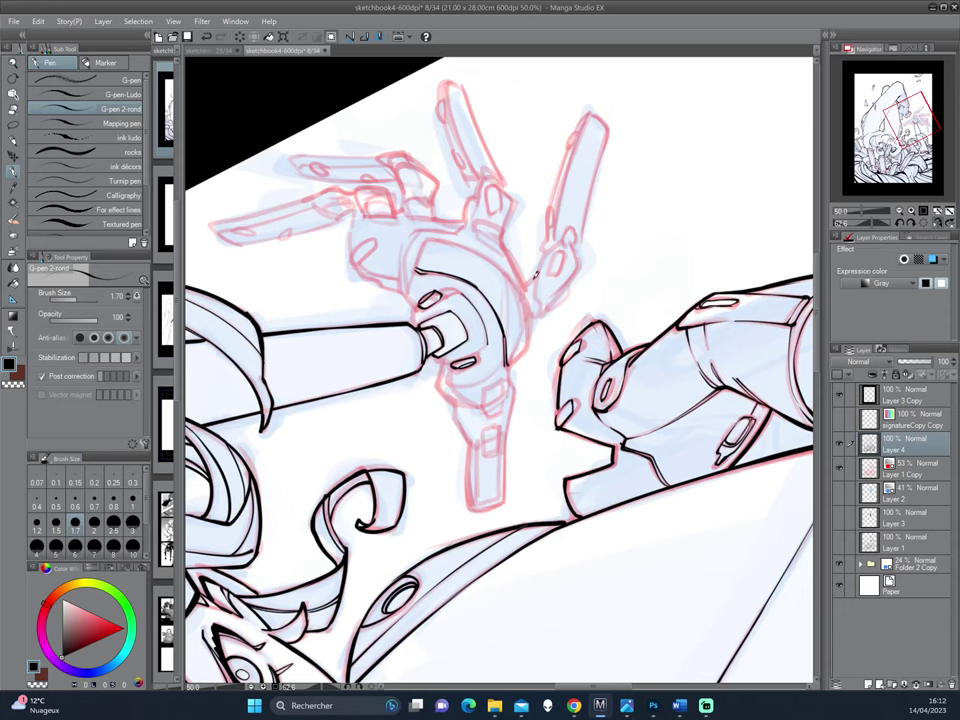
pyautogui.moveTo(440, 190)
pyautogui.mouseDown()
pyautogui.moveTo(586, 290)
pyautogui.moveTo(405, 238)
pyautogui.mouseUp()
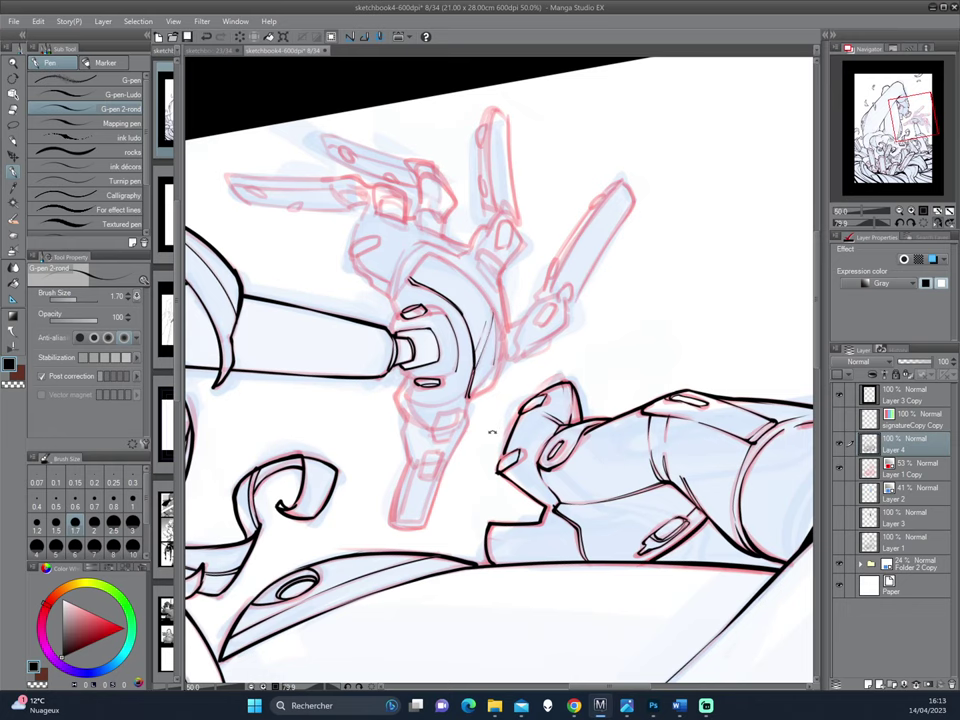
pyautogui.moveTo(433, 439)
pyautogui.mouseDown()
pyautogui.moveTo(487, 322)
pyautogui.moveTo(487, 358)
pyautogui.mouseUp()
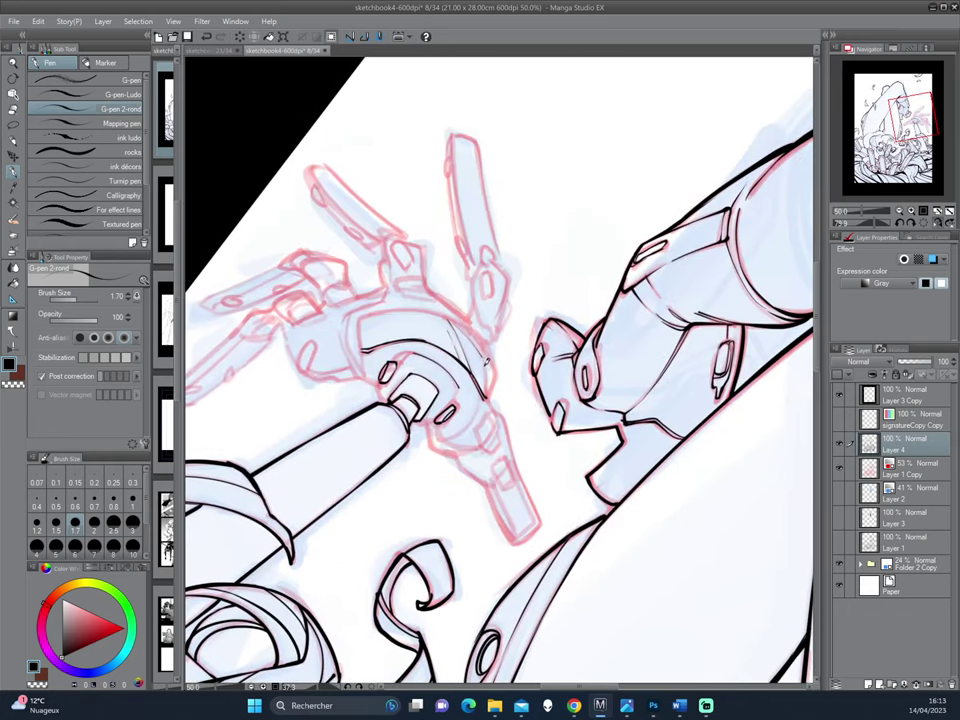
pyautogui.moveTo(523, 443); pyautogui.dragTo(553, 312)
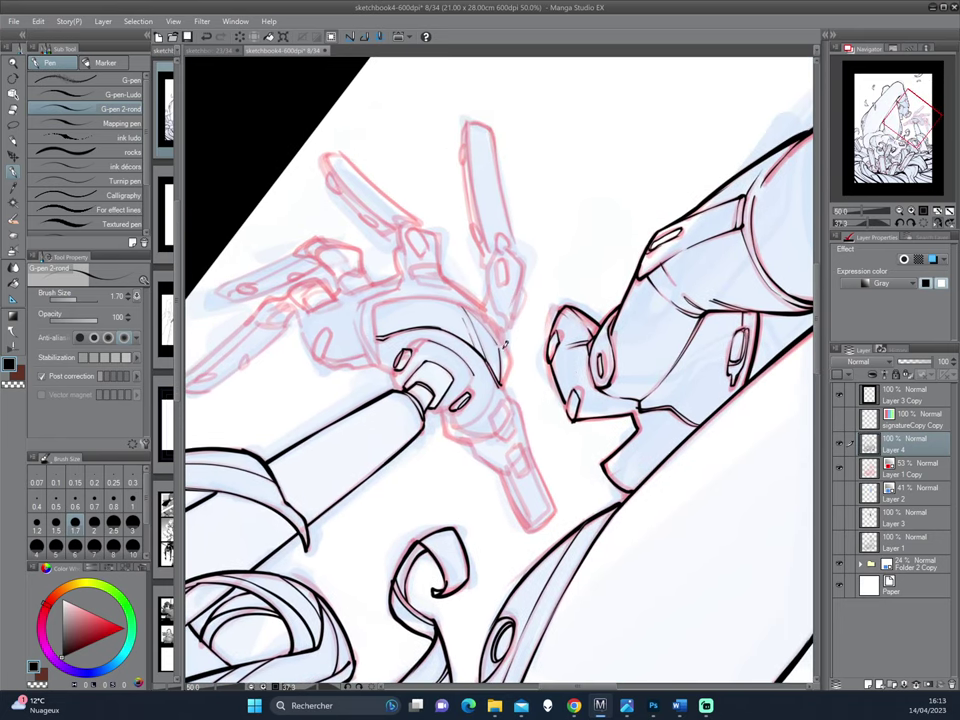
pyautogui.moveTo(506, 343); pyautogui.dragTo(517, 343)
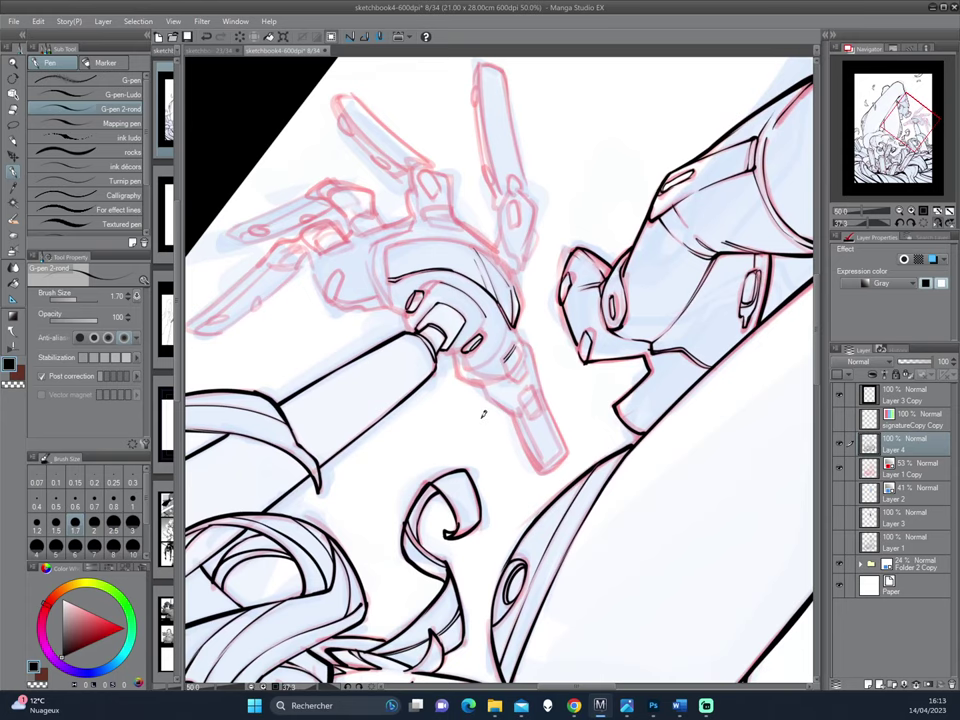
pyautogui.moveTo(481, 421); pyautogui.dragTo(466, 301)
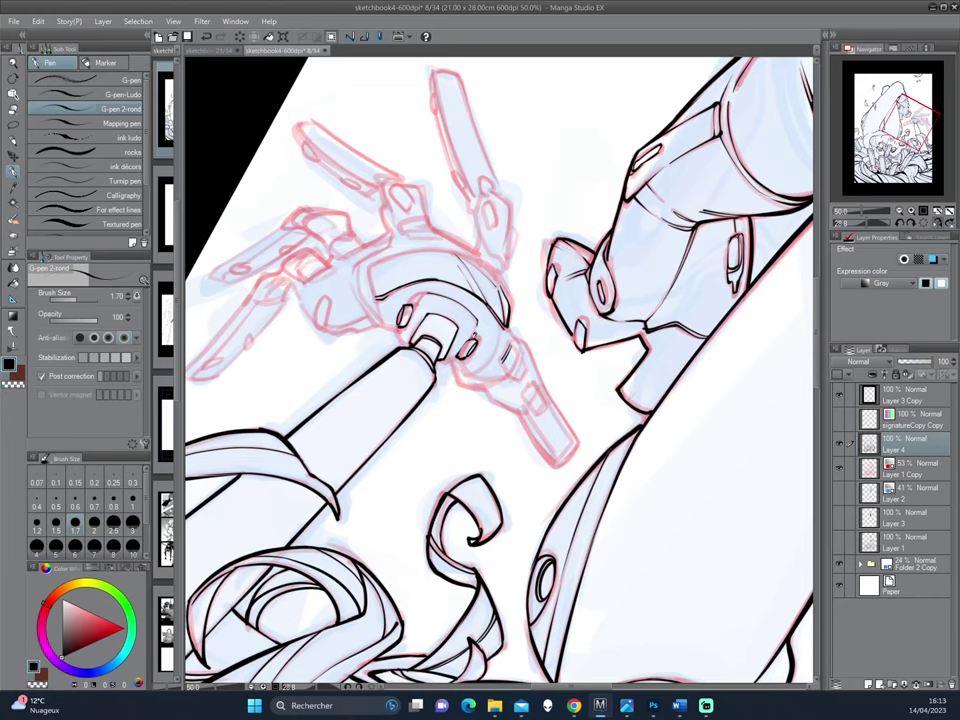
pyautogui.moveTo(445, 448); pyautogui.dragTo(425, 216)
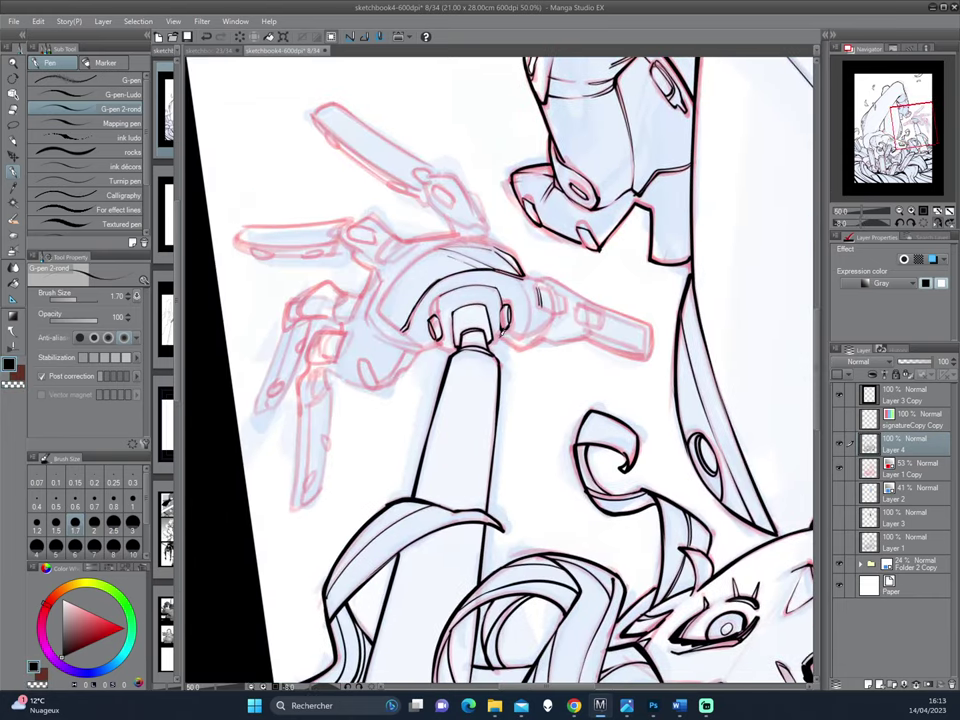
pyautogui.moveTo(372, 252); pyautogui.dragTo(385, 228)
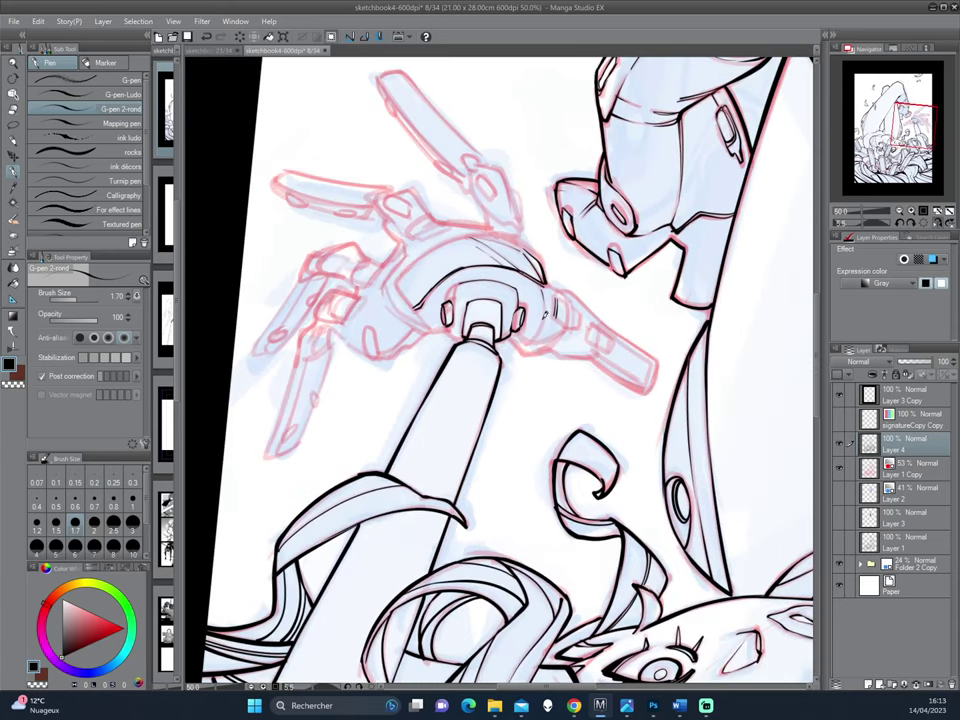
# Step: Ink a short curve beside the collar bolt and the bolt's right edge
pyautogui.moveTo(549, 302); pyautogui.dragTo(545, 328)
pyautogui.moveTo(578, 252); pyautogui.dragTo(611, 284)
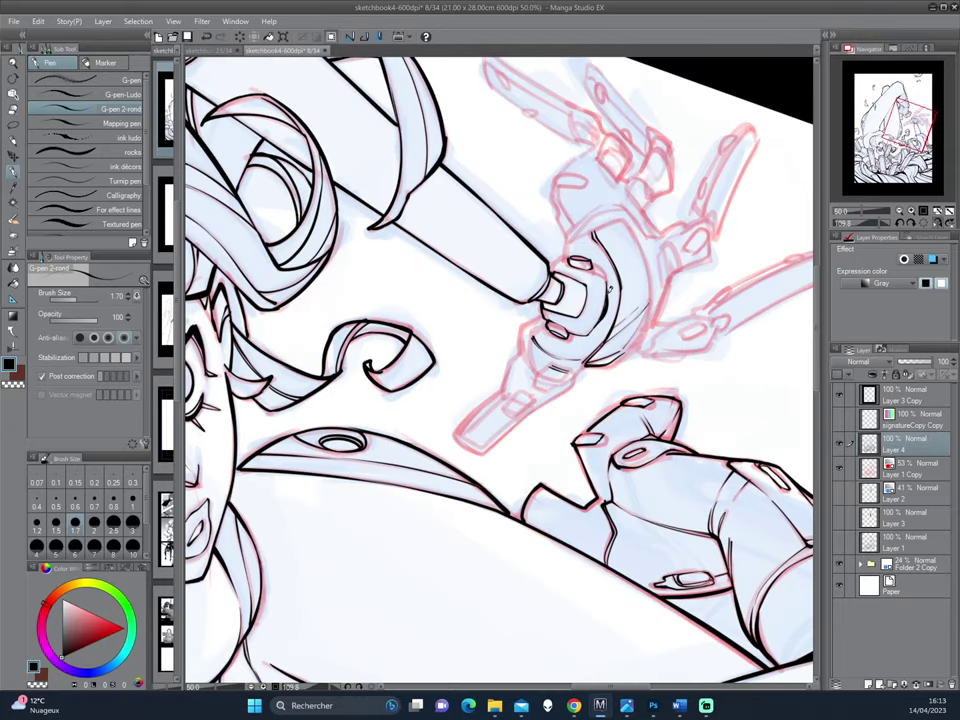
pyautogui.moveTo(610, 288); pyautogui.dragTo(612, 305)
pyautogui.moveTo(570, 407)
pyautogui.mouseDown()
pyautogui.moveTo(547, 443)
pyautogui.moveTo(396, 229)
pyautogui.mouseUp()
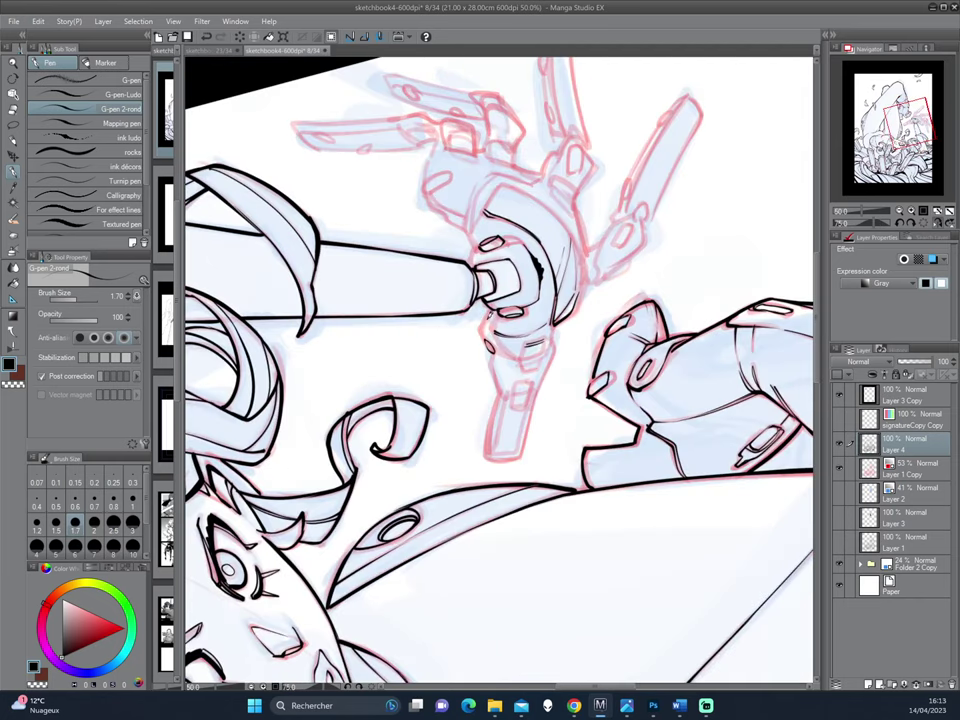
pyautogui.moveTo(596, 243); pyautogui.dragTo(694, 94)
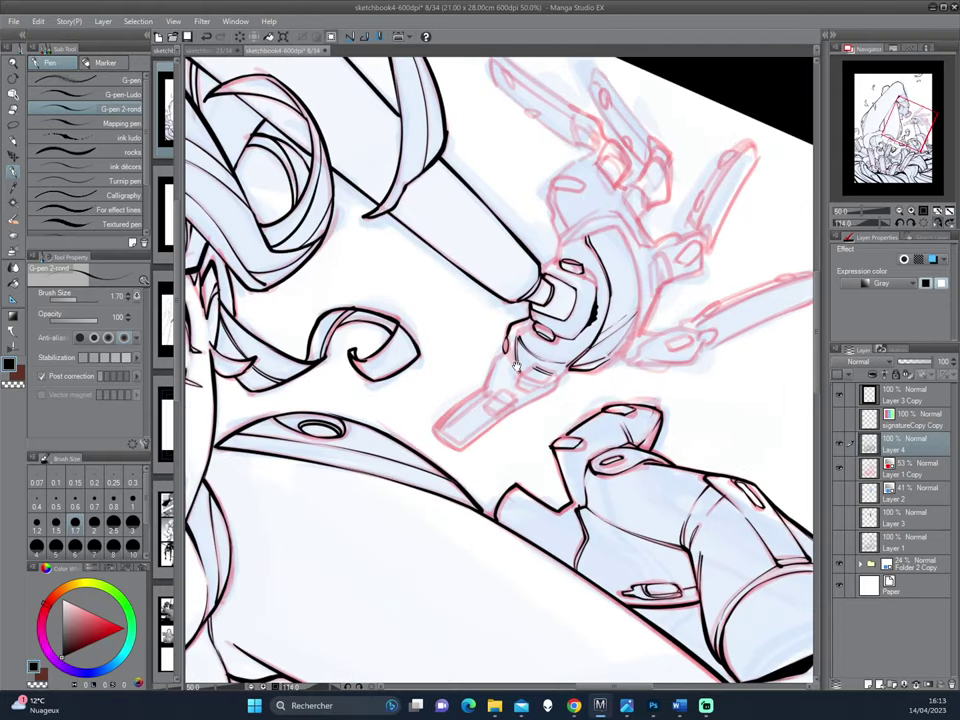
pyautogui.moveTo(390, 270); pyautogui.dragTo(684, 92)
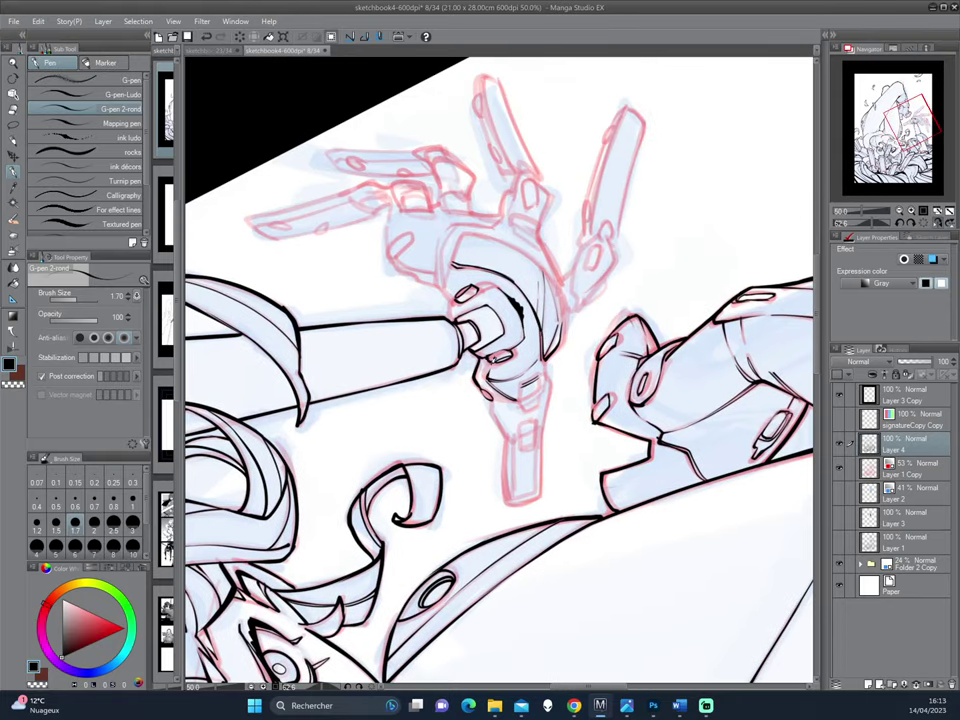
pyautogui.moveTo(490, 437)
pyautogui.mouseDown()
pyautogui.moveTo(593, 259)
pyautogui.moveTo(617, 396)
pyautogui.moveTo(605, 460)
pyautogui.mouseUp()
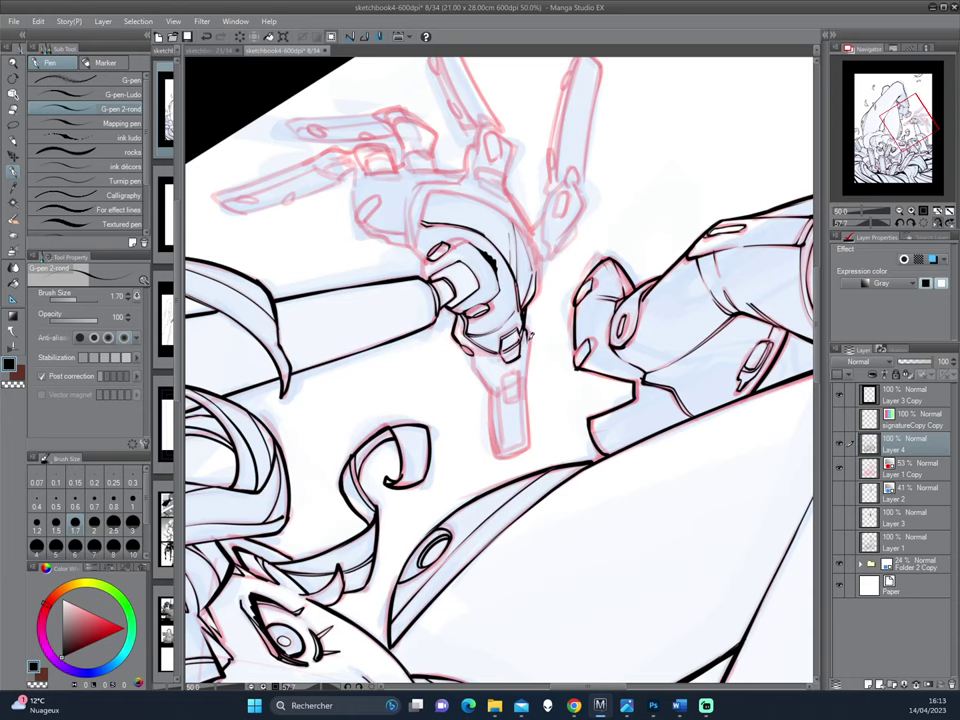
# Step: Ink a rounded slot on the mech finger and the claw piece's right edge, then mirror the view
pyautogui.scroll(1, 572, 240)
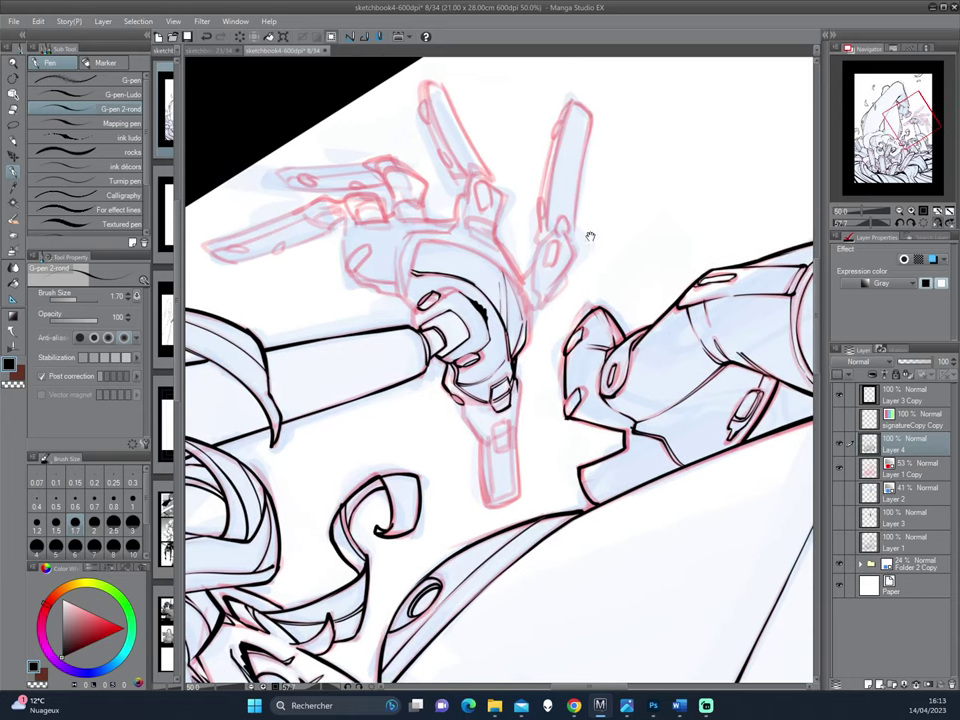
pyautogui.scroll(1, 591, 231)
pyautogui.moveTo(542, 298); pyautogui.dragTo(538, 320)
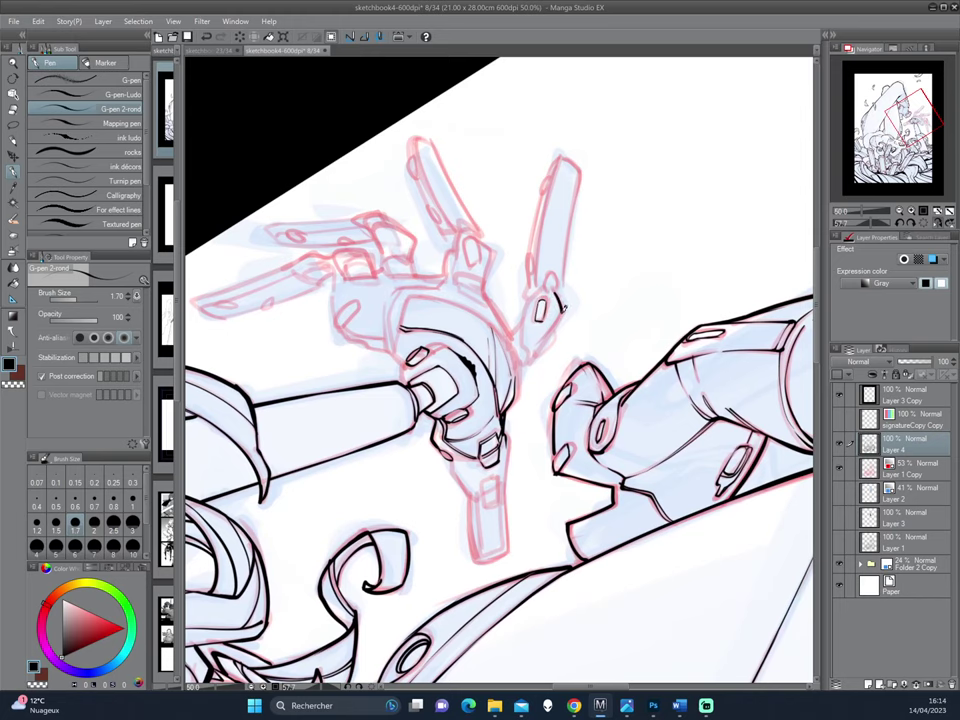
pyautogui.moveTo(558, 330)
pyautogui.mouseDown()
pyautogui.moveTo(551, 321)
pyautogui.moveTo(531, 399)
pyautogui.moveTo(518, 362)
pyautogui.mouseUp()
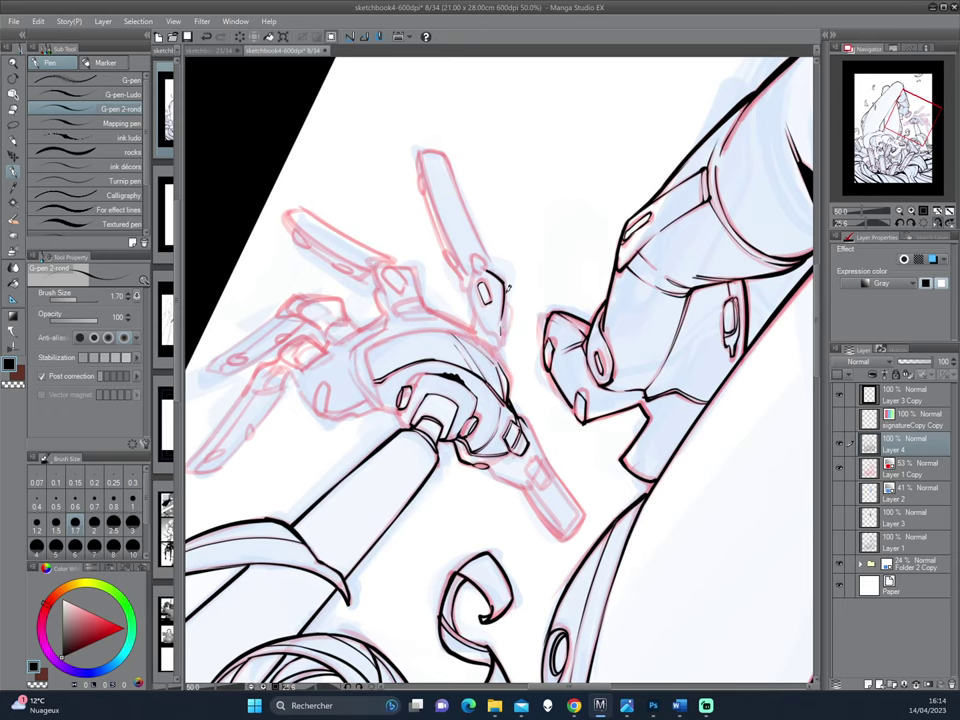
pyautogui.moveTo(505, 300); pyautogui.dragTo(511, 330)
pyautogui.moveTo(381, 236); pyautogui.dragTo(503, 291)
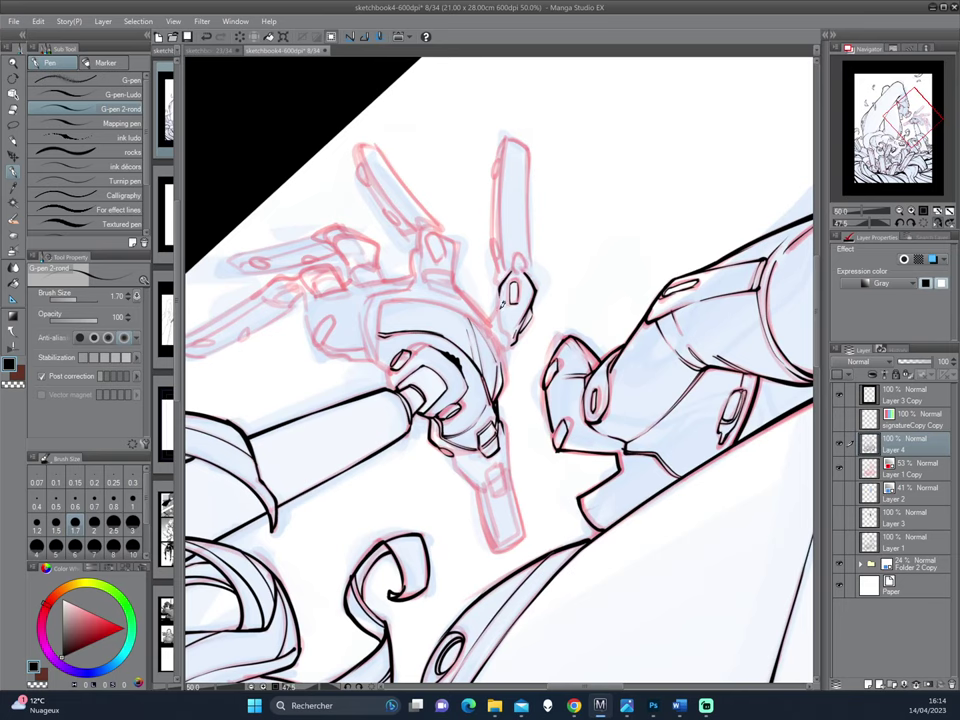
pyautogui.moveTo(557, 253)
pyautogui.mouseDown()
pyautogui.moveTo(560, 307)
pyautogui.moveTo(502, 284)
pyautogui.mouseUp()
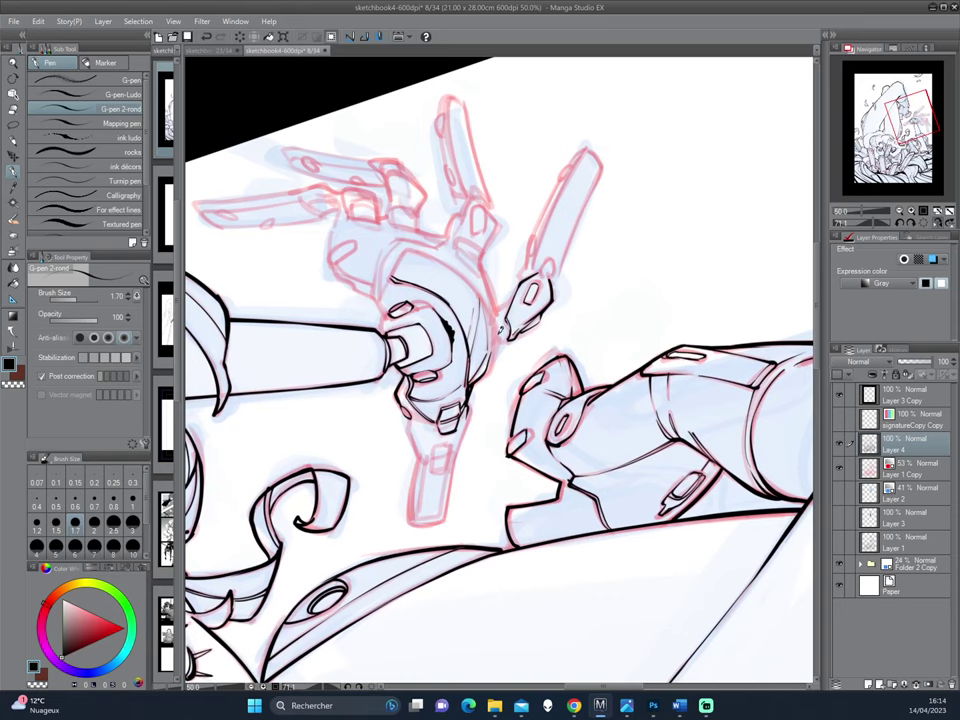
pyautogui.press('-')
pyautogui.press('-')
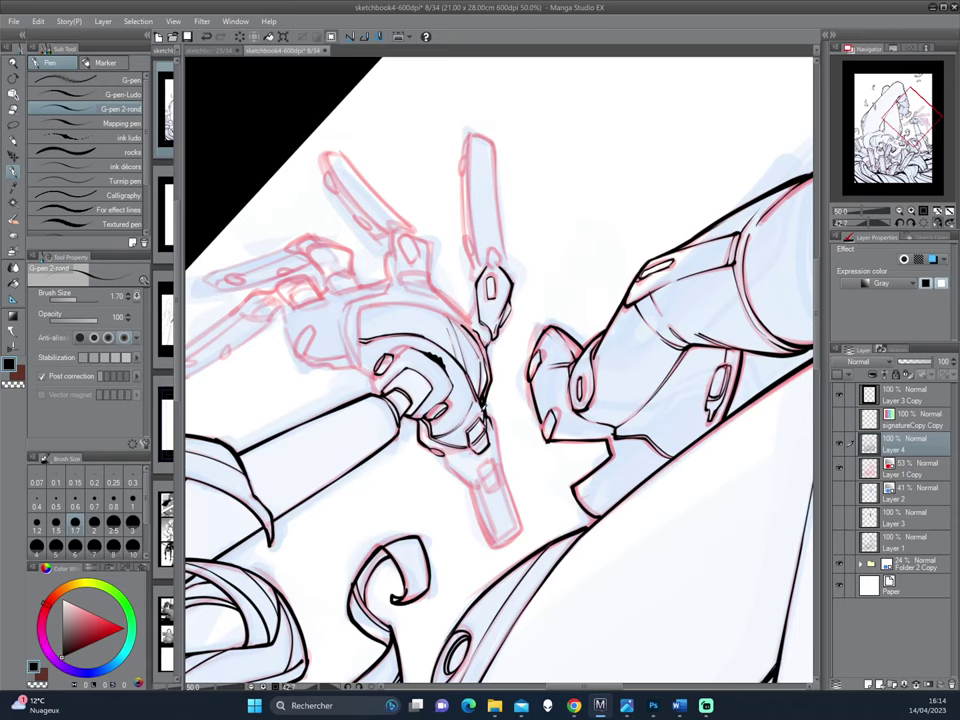
pyautogui.press('h')
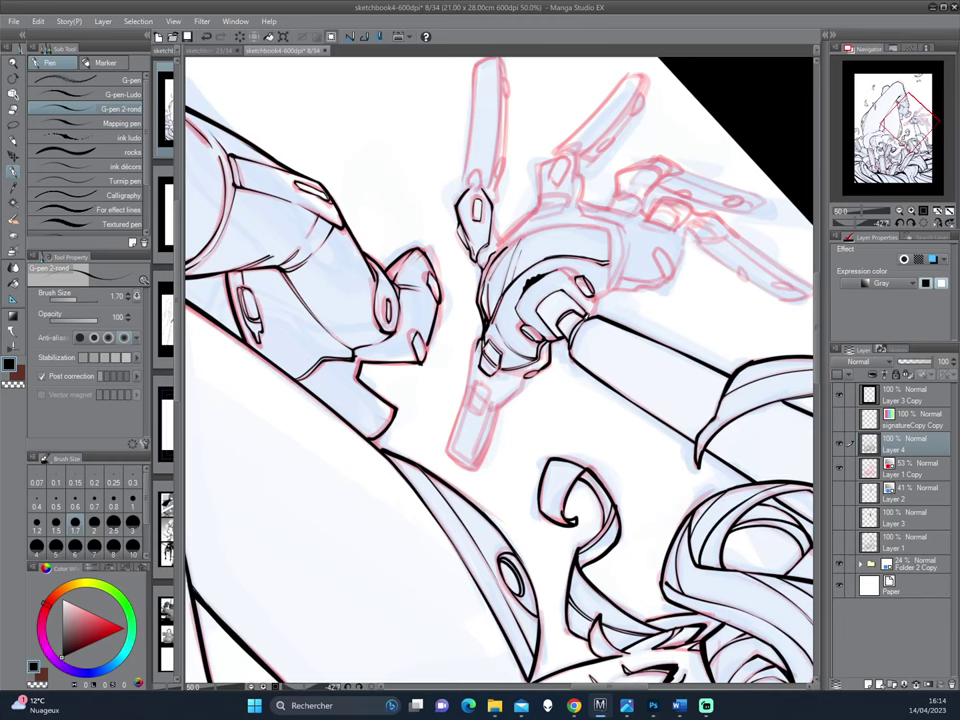
# Step: Bring the area below the claw into view and add a small ink mark near it
pyautogui.moveTo(438, 240); pyautogui.dragTo(448, 182)
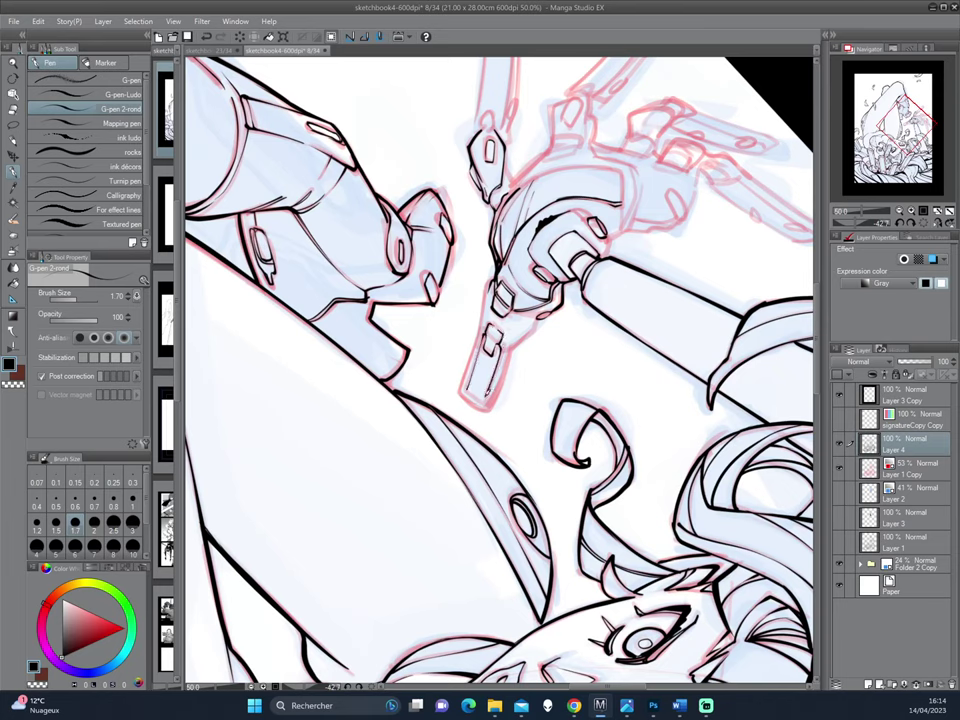
pyautogui.moveTo(375, 270)
pyautogui.mouseDown()
pyautogui.moveTo(548, 343)
pyautogui.moveTo(553, 315)
pyautogui.mouseUp()
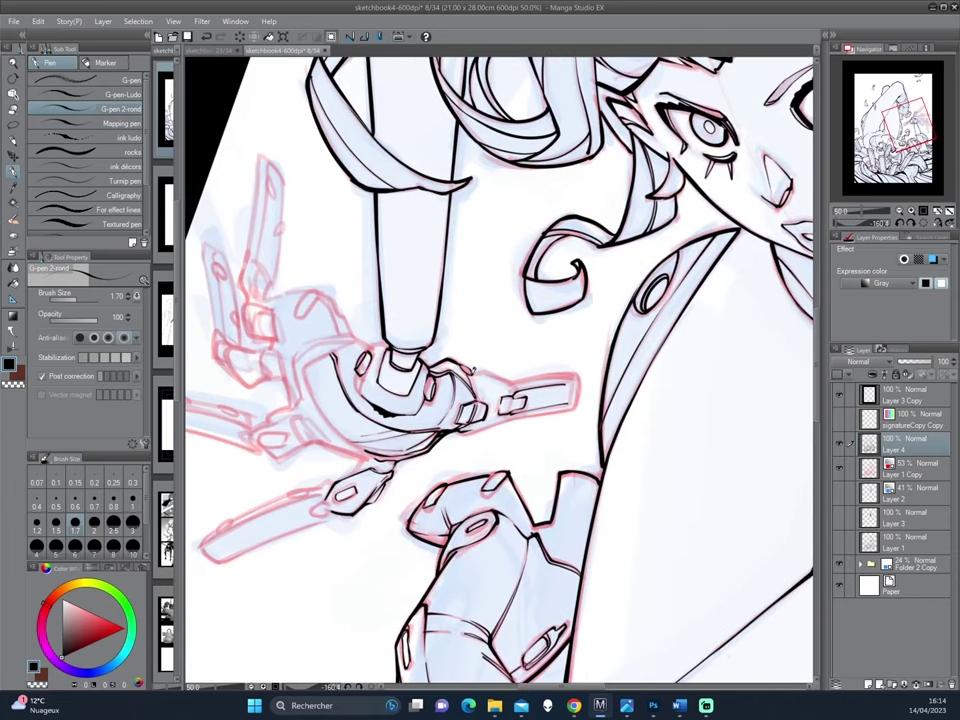
pyautogui.moveTo(357, 290)
pyautogui.mouseDown()
pyautogui.moveTo(537, 359)
pyautogui.moveTo(536, 337)
pyautogui.mouseUp()
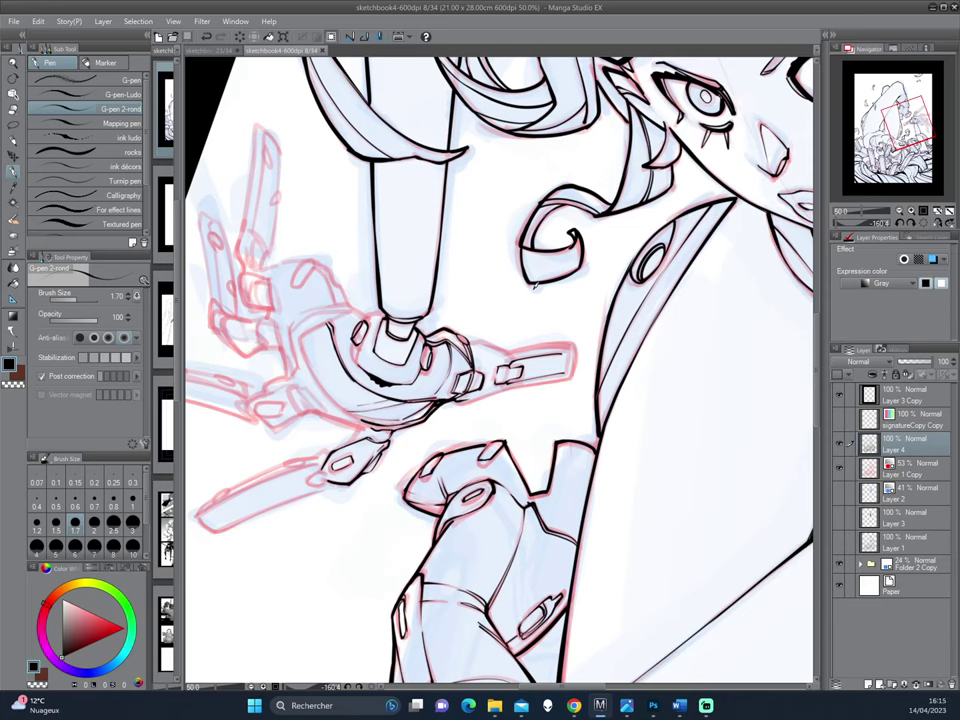
pyautogui.moveTo(566, 348); pyautogui.dragTo(571, 353)
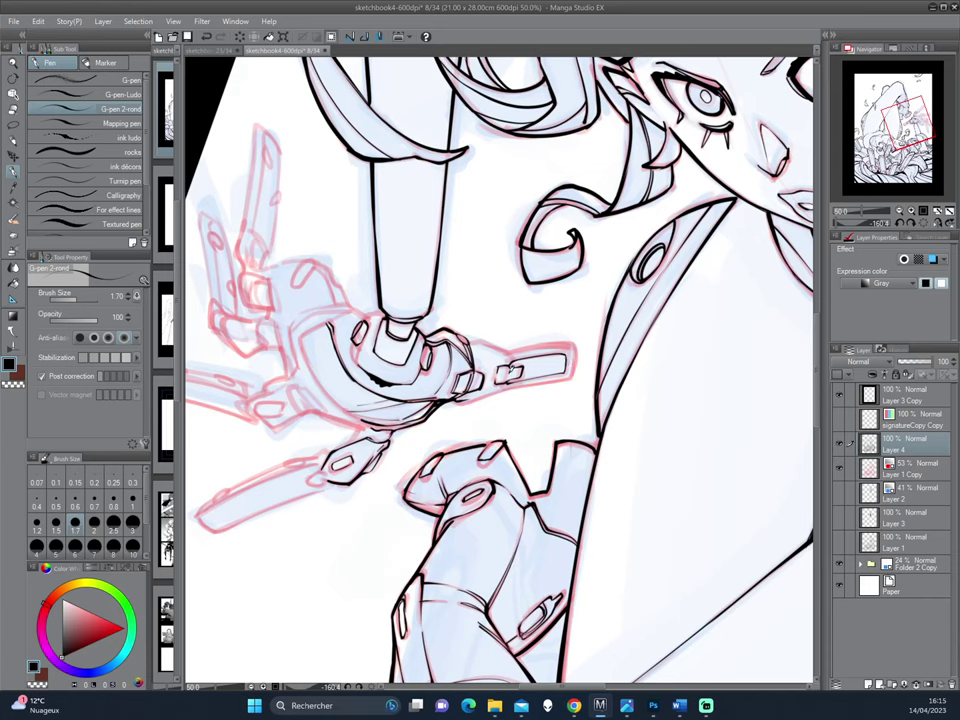
# Step: Ink the right edge of the gun barrel, then adjust the view rotation
pyautogui.moveTo(513, 356); pyautogui.dragTo(529, 380)
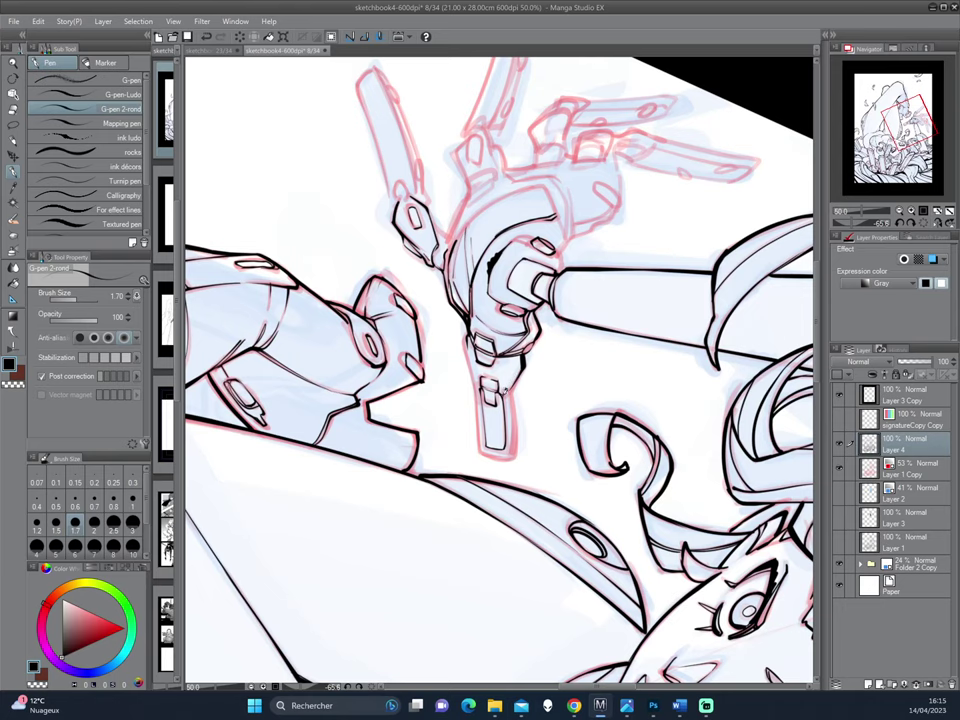
pyautogui.moveTo(516, 410); pyautogui.dragTo(512, 456)
pyautogui.press('^')
pyautogui.press('^')
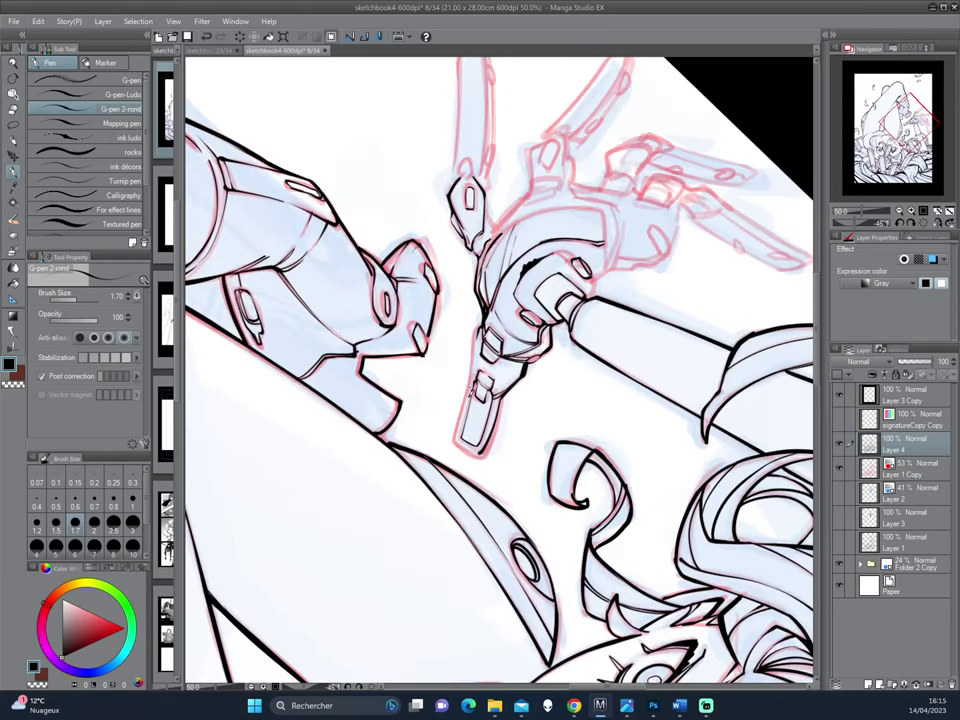
pyautogui.press('^')
pyautogui.press('^')
pyautogui.press('^')
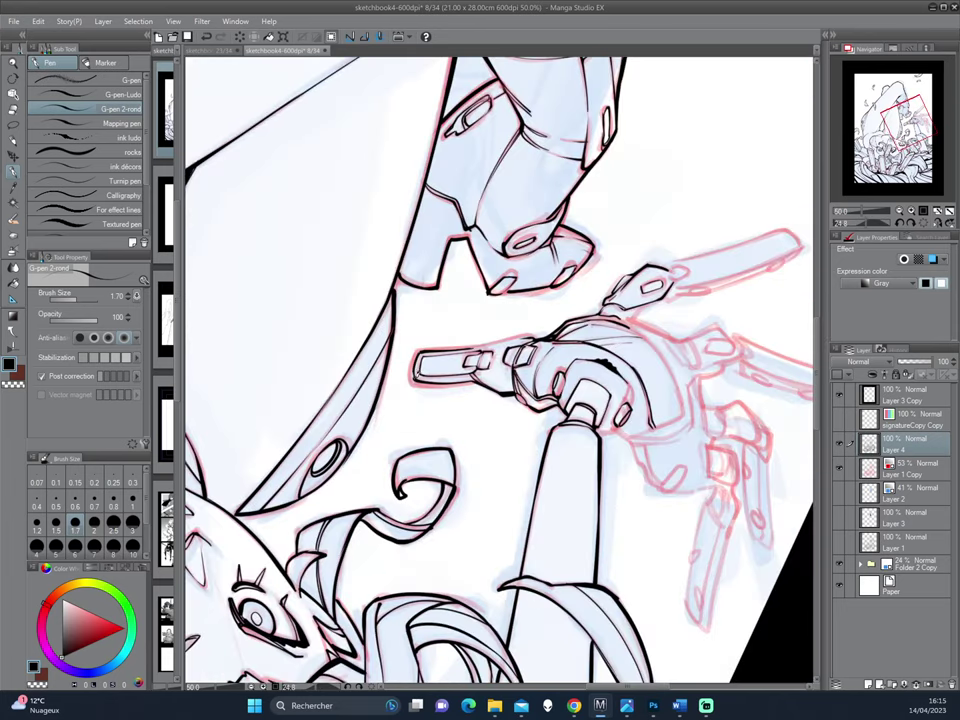
pyautogui.press('-')
pyautogui.press('-')
pyautogui.press('-')
pyautogui.press('-')
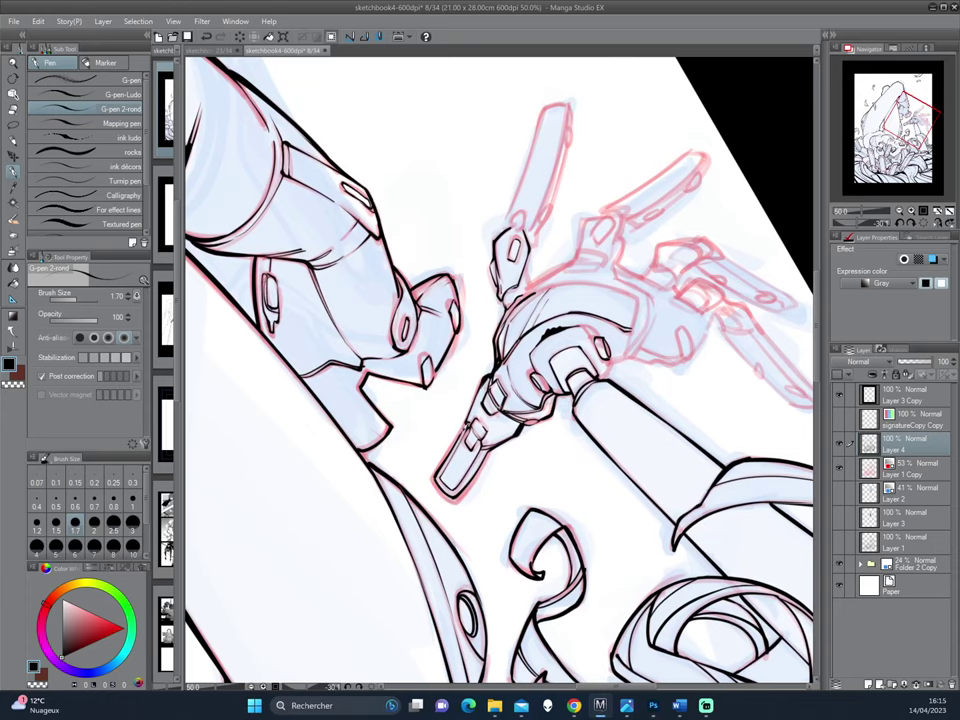
pyautogui.press('-')
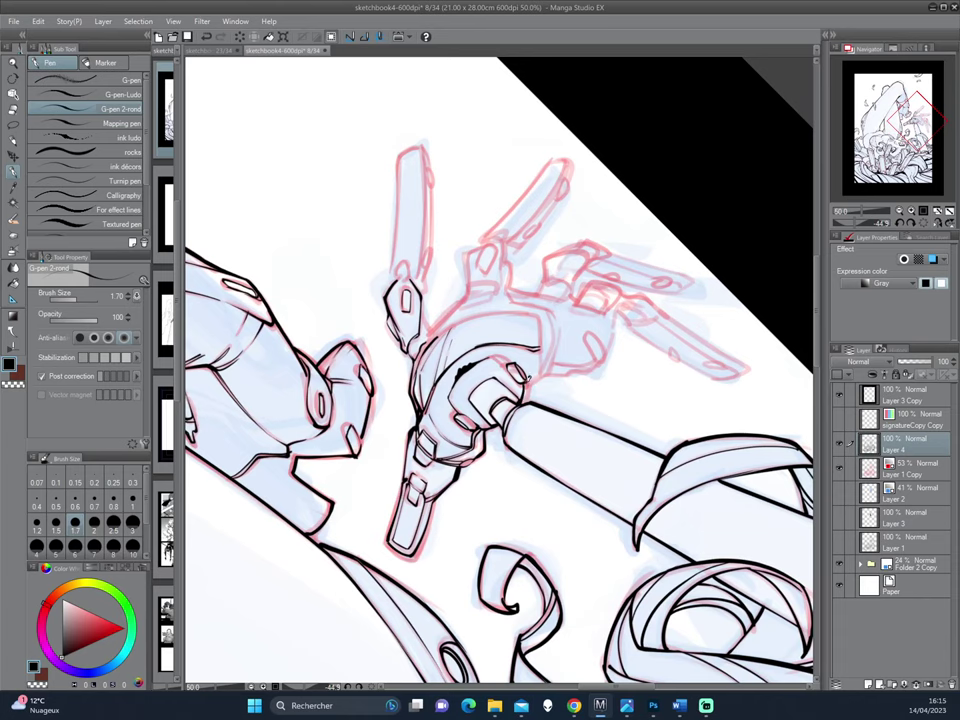
# Step: Rotate and zoom the view in on the claw hand
pyautogui.moveTo(393, 295); pyautogui.dragTo(504, 304)
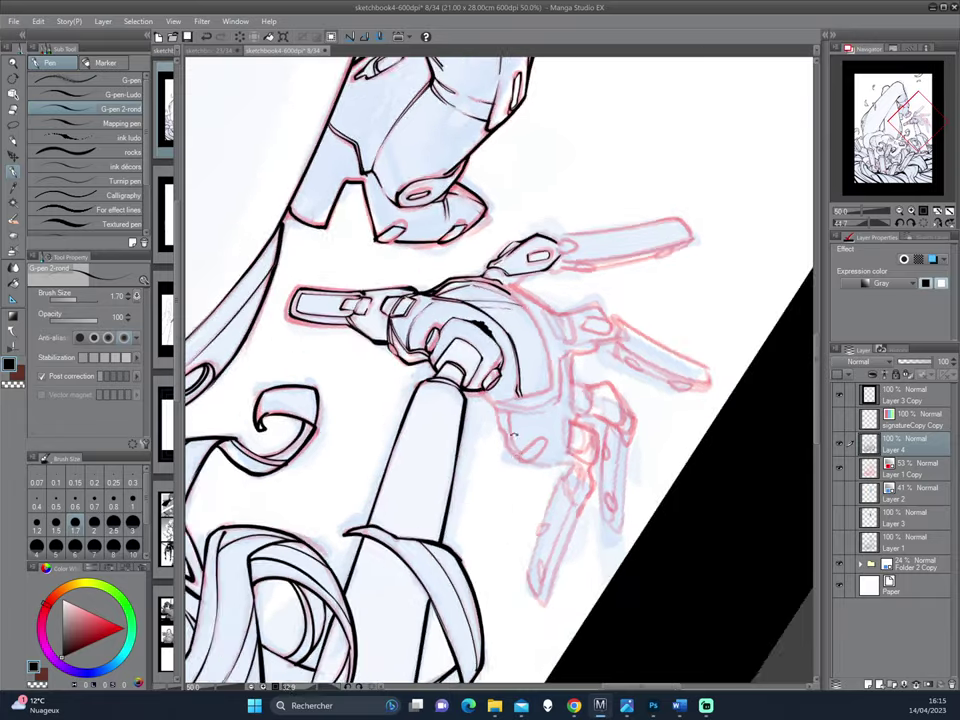
pyautogui.moveTo(380, 260)
pyautogui.mouseDown()
pyautogui.moveTo(352, 284)
pyautogui.moveTo(544, 489)
pyautogui.mouseUp()
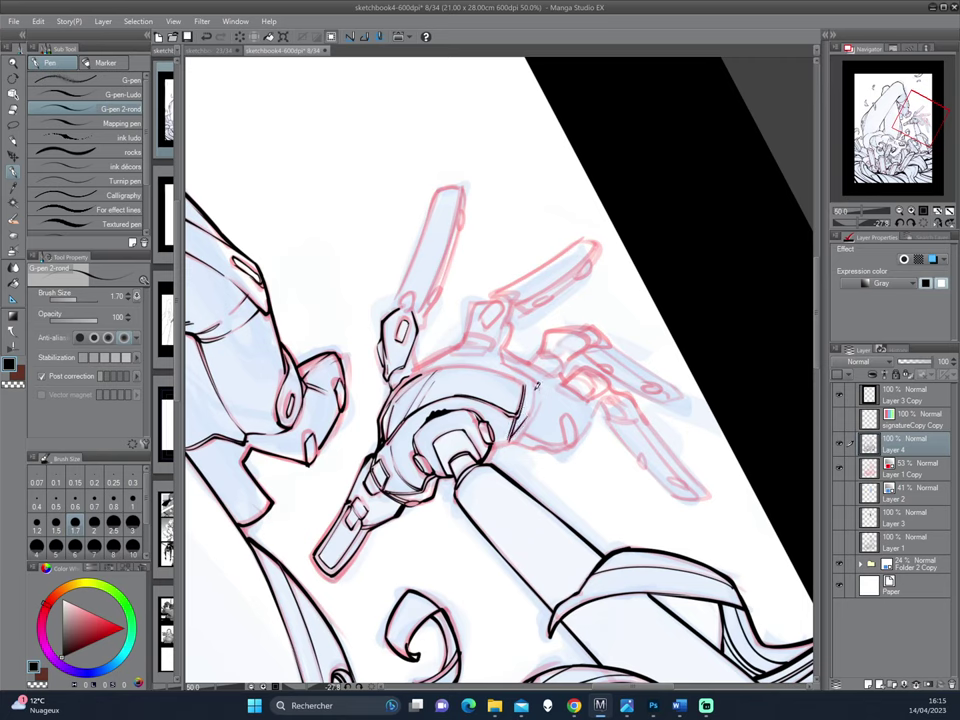
pyautogui.moveTo(400, 312); pyautogui.dragTo(400, 323)
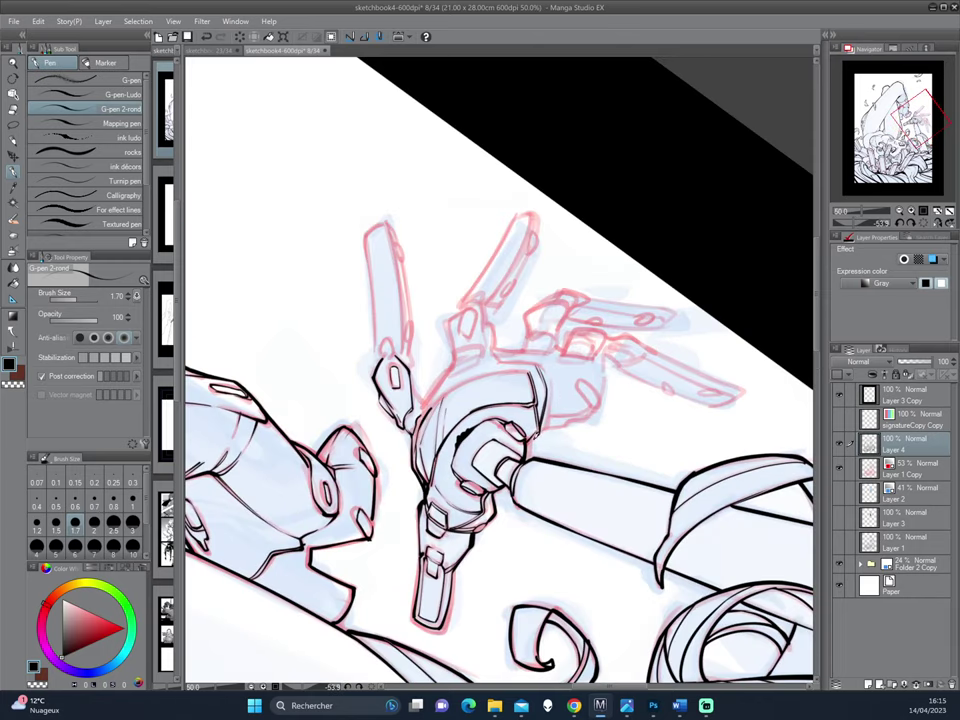
pyautogui.moveTo(450, 288); pyautogui.dragTo(410, 308)
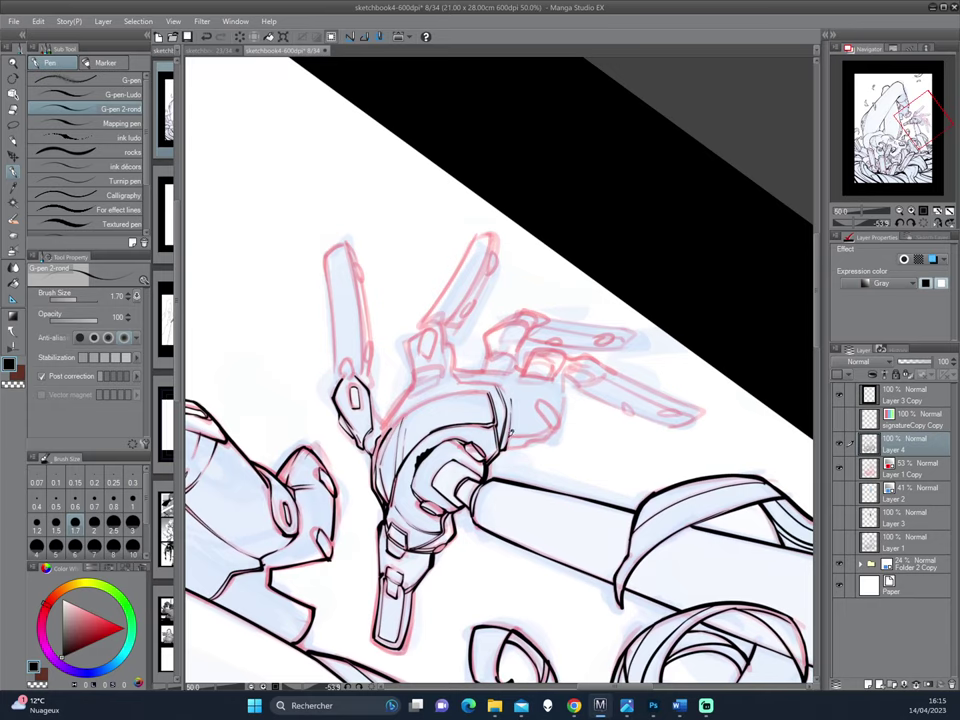
pyautogui.moveTo(384, 325)
pyautogui.mouseDown()
pyautogui.moveTo(579, 404)
pyautogui.moveTo(537, 425)
pyautogui.mouseUp()
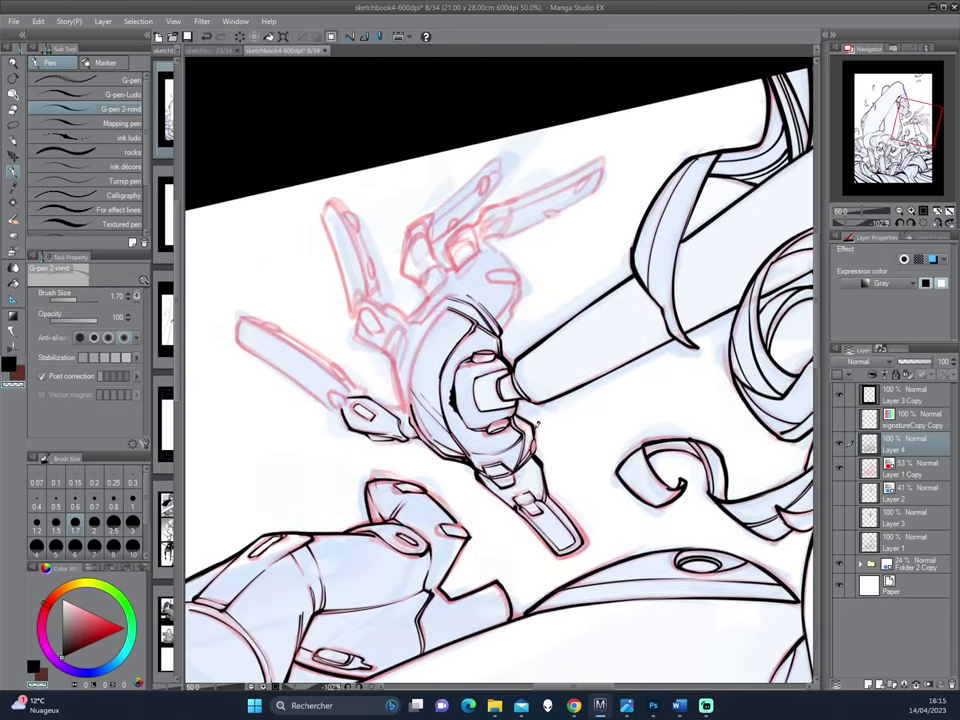
# Step: With transparent colour, rework lines on the arm, wrist outline and arm piece, then return to black
pyautogui.press('c')
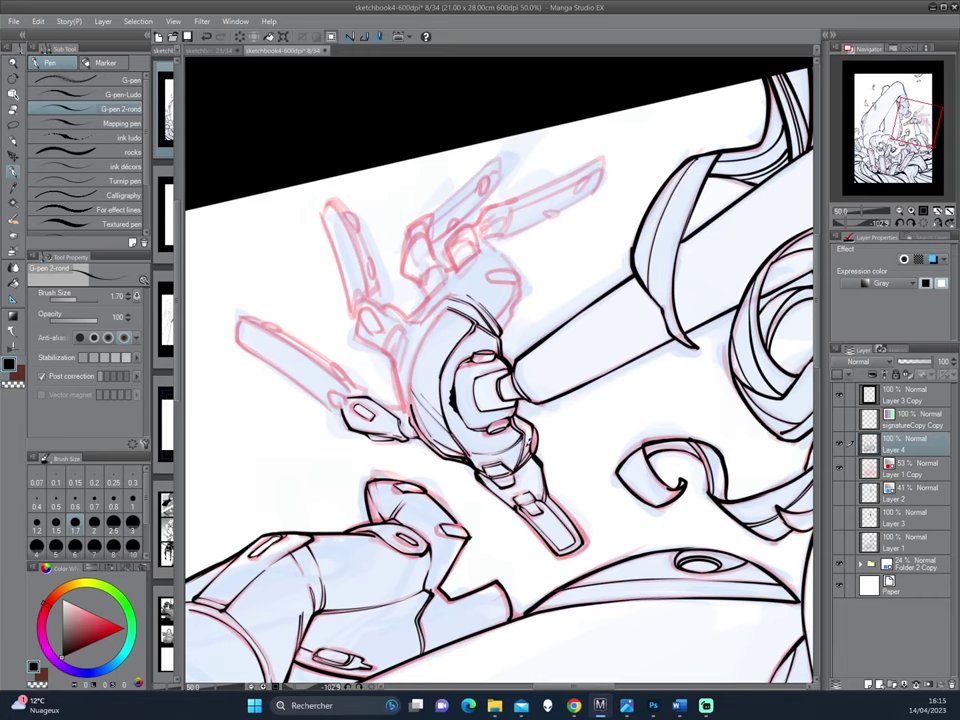
pyautogui.moveTo(546, 321)
pyautogui.mouseDown()
pyautogui.moveTo(563, 368)
pyautogui.moveTo(561, 469)
pyautogui.moveTo(537, 483)
pyautogui.moveTo(533, 361)
pyautogui.mouseUp()
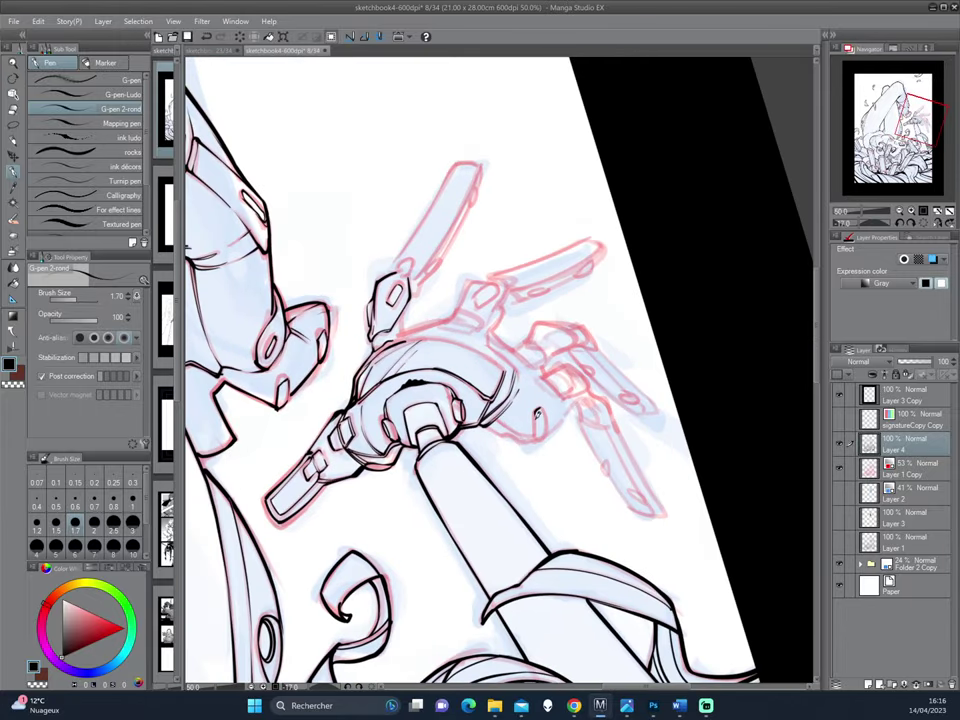
pyautogui.moveTo(535, 440); pyautogui.dragTo(543, 411)
pyautogui.moveTo(540, 430); pyautogui.dragTo(456, 432)
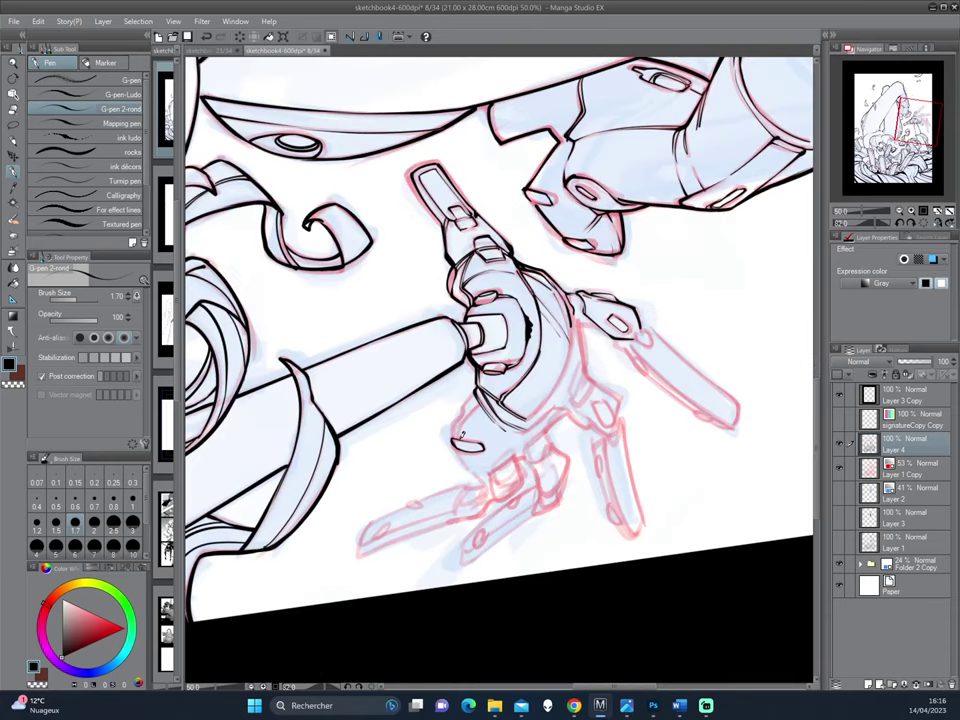
pyautogui.moveTo(472, 412); pyautogui.dragTo(470, 447)
pyautogui.moveTo(342, 347)
pyautogui.mouseDown()
pyautogui.moveTo(613, 319)
pyautogui.moveTo(545, 426)
pyautogui.mouseUp()
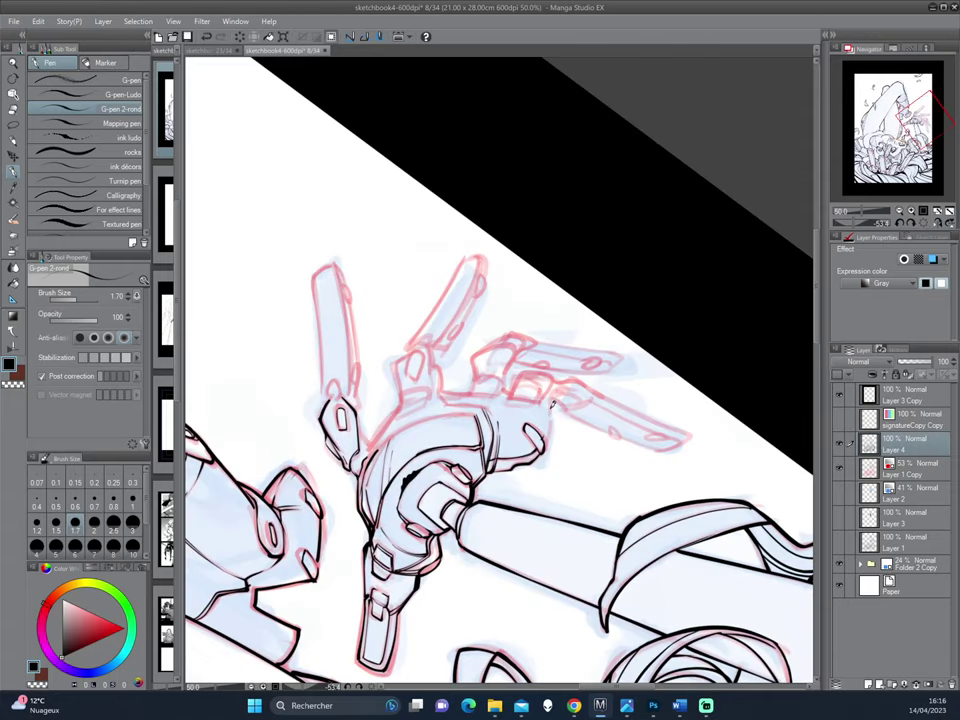
pyautogui.moveTo(549, 398); pyautogui.dragTo(551, 422)
pyautogui.press('x')
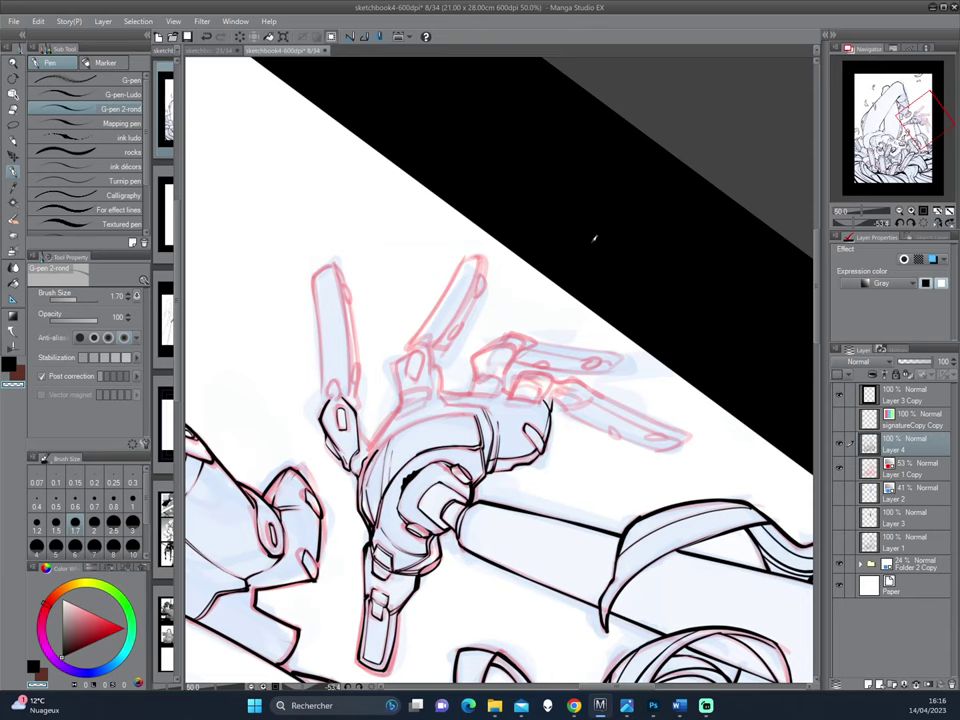
# Step: Ink the right edge of the upper claw finger and the left edge of the long blade
pyautogui.moveTo(593, 238)
pyautogui.mouseDown()
pyautogui.moveTo(562, 340)
pyautogui.moveTo(516, 383)
pyautogui.mouseUp()
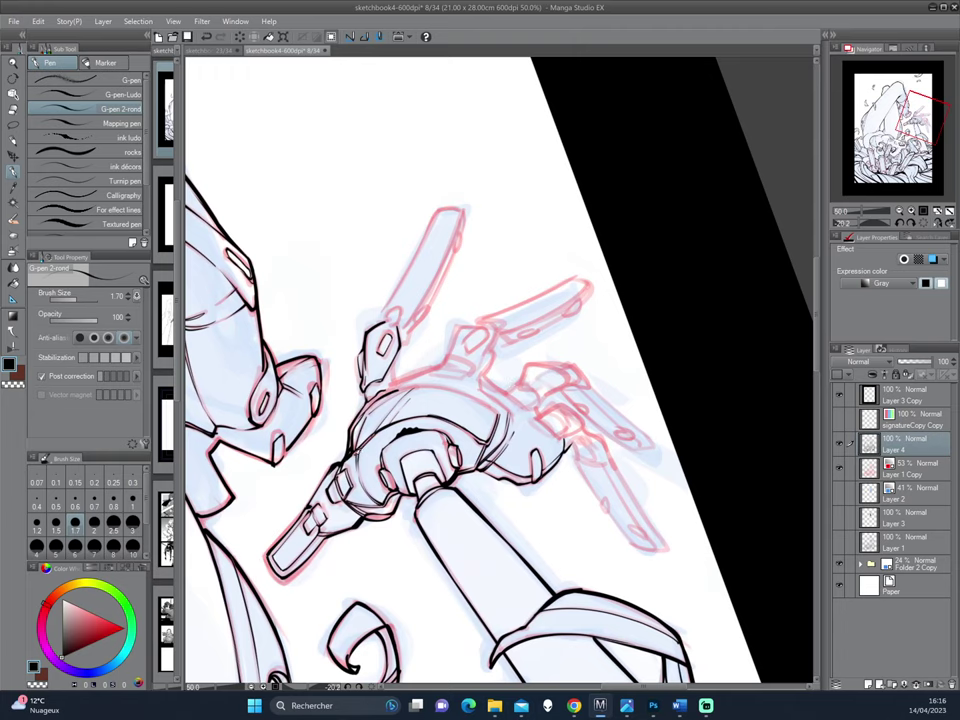
pyautogui.moveTo(460, 331)
pyautogui.mouseDown()
pyautogui.moveTo(493, 373)
pyautogui.moveTo(466, 352)
pyautogui.mouseUp()
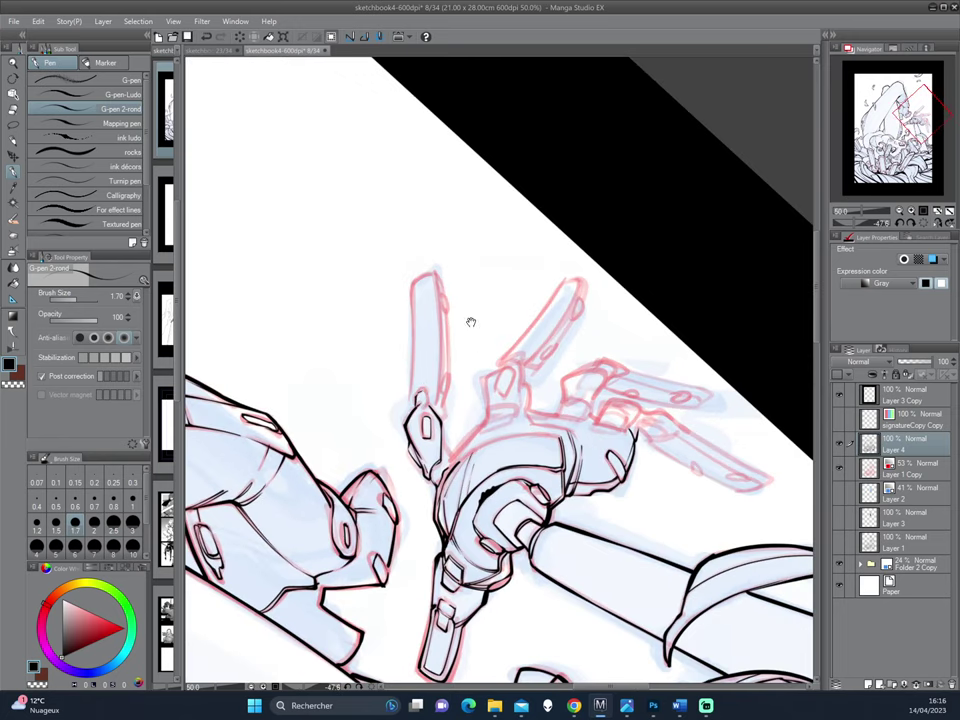
pyautogui.moveTo(469, 321)
pyautogui.mouseDown()
pyautogui.moveTo(534, 339)
pyautogui.moveTo(497, 388)
pyautogui.mouseUp()
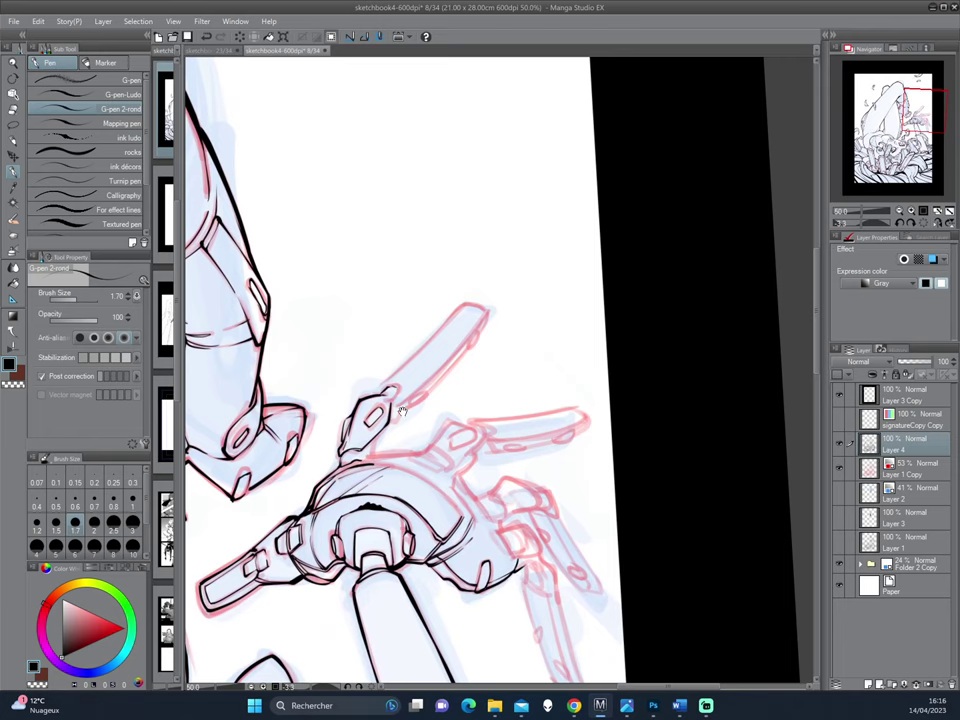
pyautogui.moveTo(423, 357); pyautogui.dragTo(430, 341)
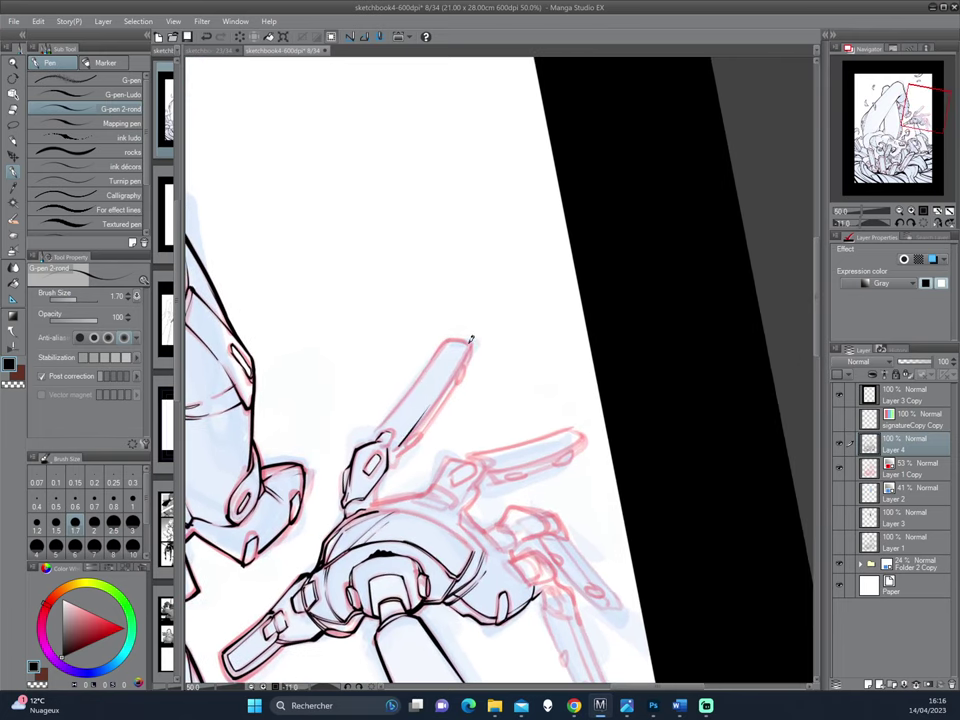
pyautogui.moveTo(466, 346); pyautogui.dragTo(397, 446)
pyautogui.moveTo(495, 302)
pyautogui.mouseDown()
pyautogui.moveTo(492, 443)
pyautogui.moveTo(499, 364)
pyautogui.moveTo(566, 369)
pyautogui.mouseUp()
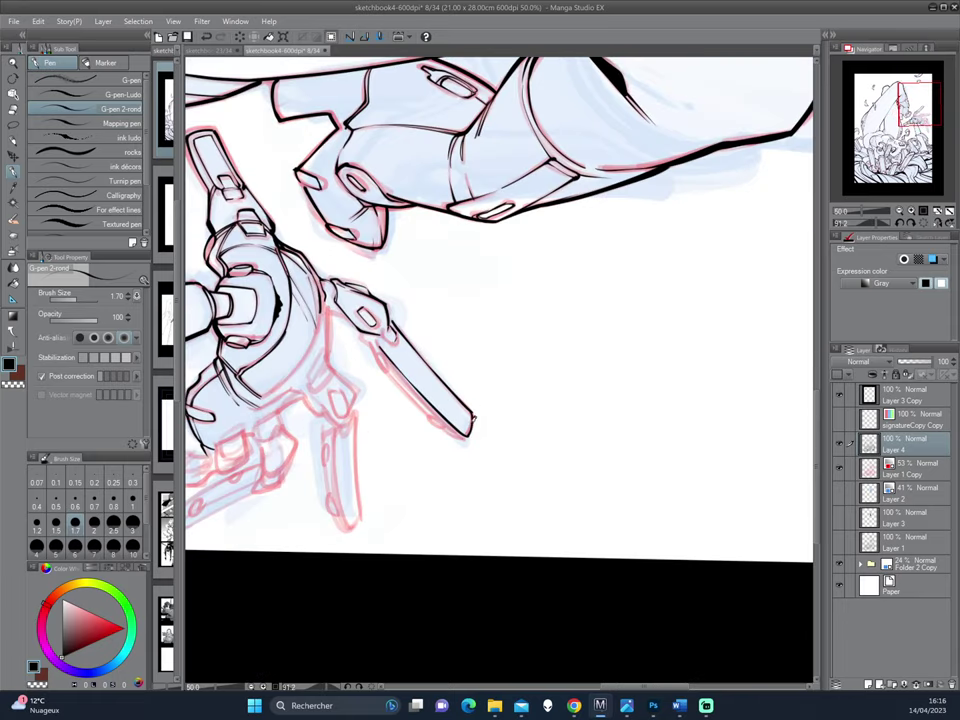
pyautogui.moveTo(476, 371); pyautogui.dragTo(519, 384)
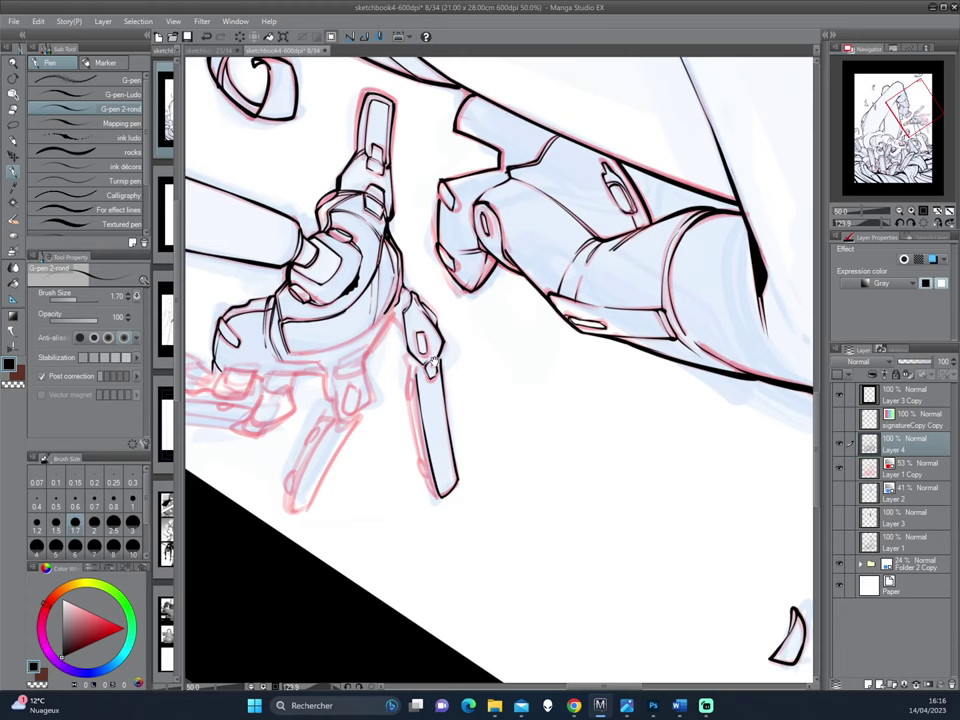
pyautogui.scroll(1, 323, 280)
pyautogui.moveTo(418, 410); pyautogui.dragTo(413, 434)
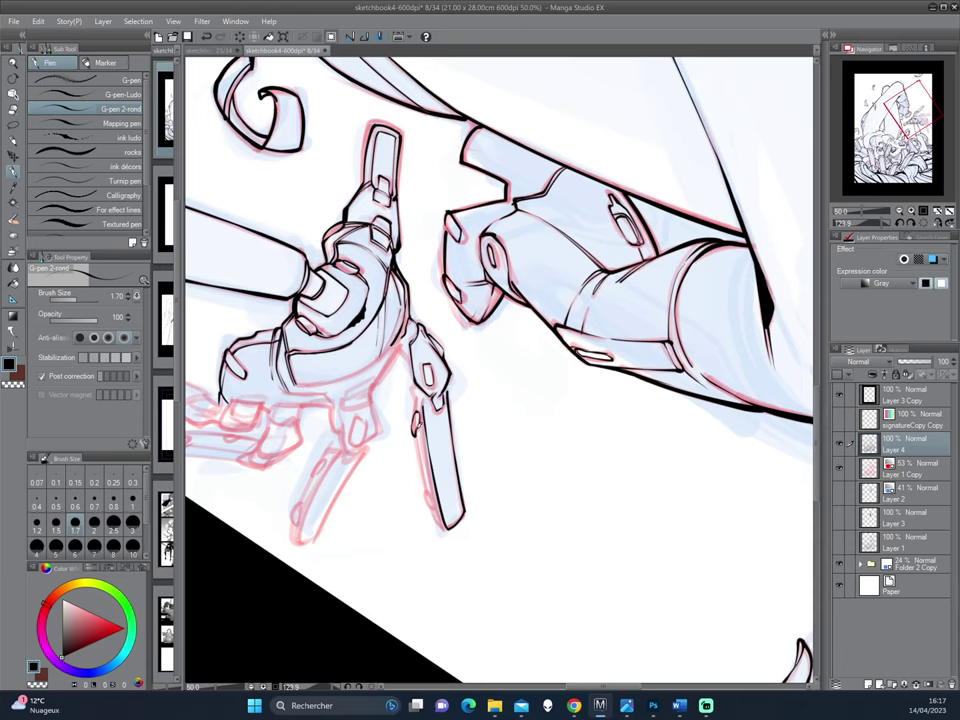
# Step: Centre the robot hand, zoom in and rotate the page toward the upper claw
pyautogui.moveTo(322, 367); pyautogui.dragTo(486, 426)
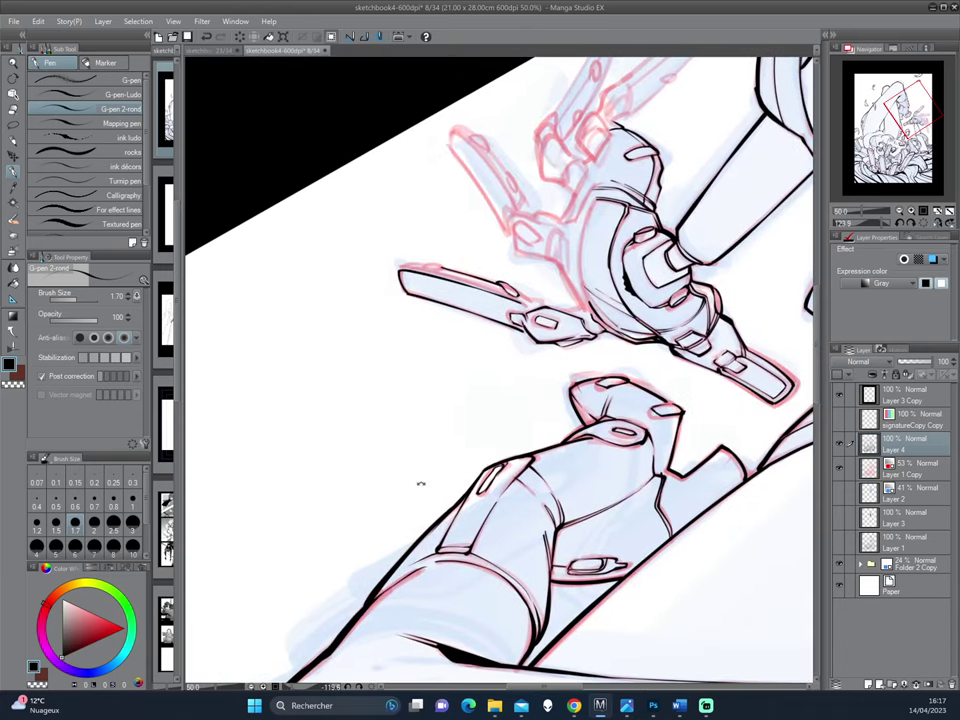
pyautogui.moveTo(420, 484)
pyautogui.mouseDown()
pyautogui.moveTo(553, 343)
pyautogui.moveTo(428, 388)
pyautogui.mouseUp()
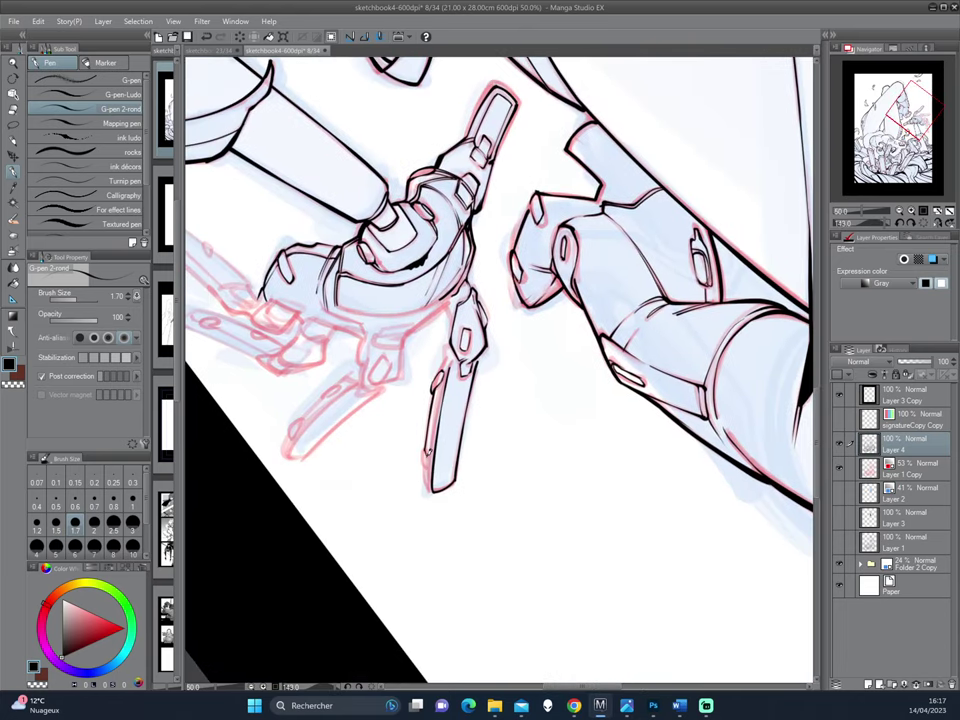
pyautogui.moveTo(420, 440); pyautogui.dragTo(405, 449)
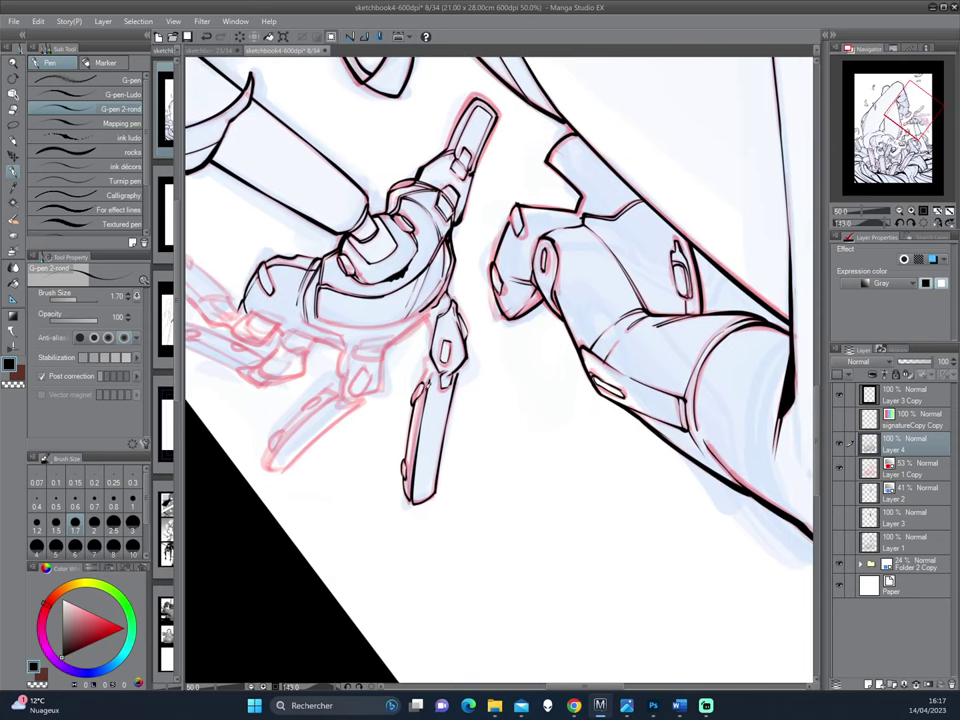
pyautogui.scroll(2, 324, 288)
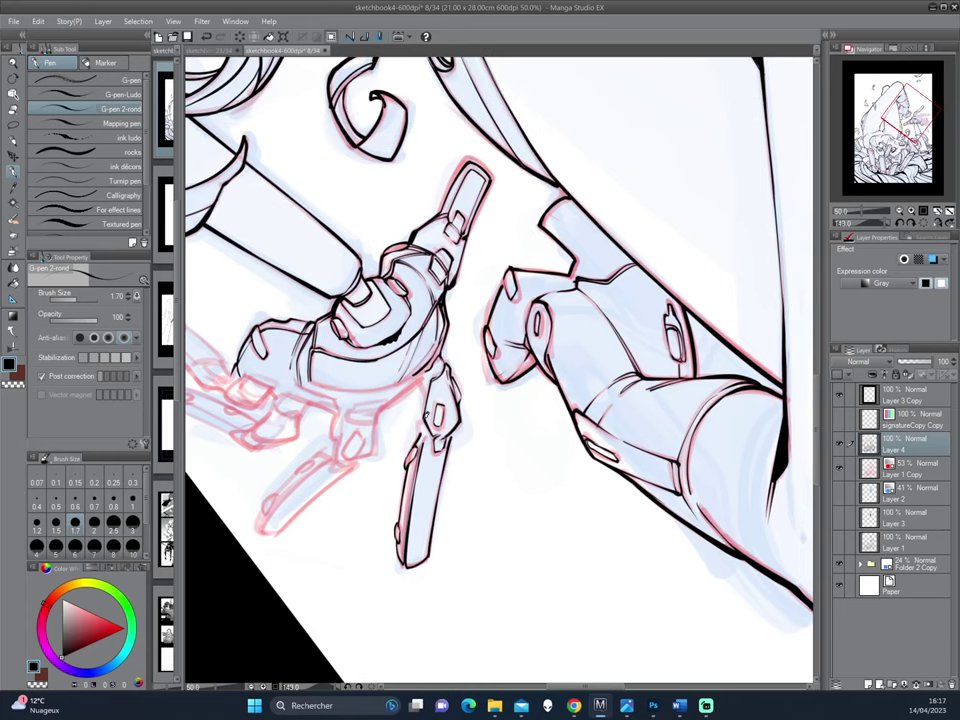
pyautogui.scroll(1, 320, 318)
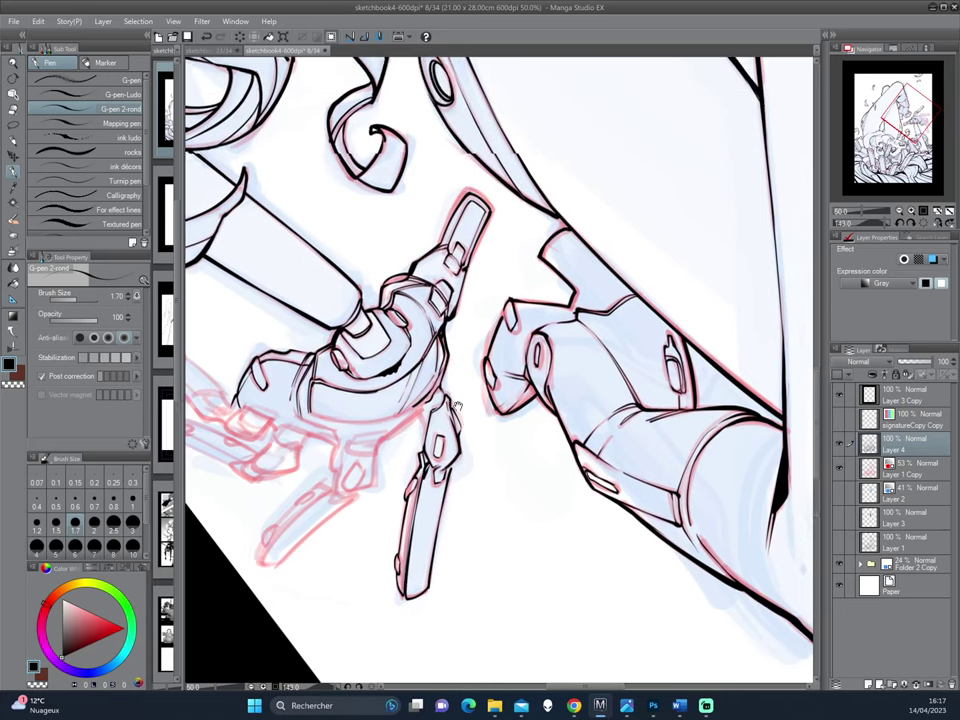
pyautogui.moveTo(319, 310)
pyautogui.mouseDown()
pyautogui.moveTo(527, 310)
pyautogui.moveTo(456, 394)
pyautogui.mouseUp()
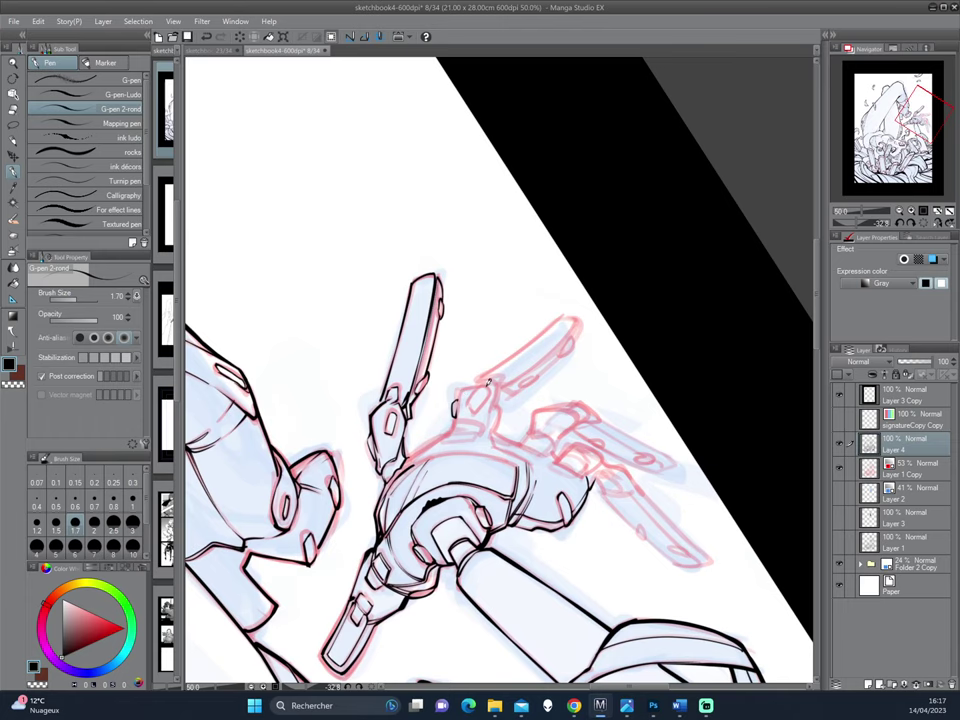
# Step: Ink two short lines on the claw joint, rotating the page between and after the strokes
pyautogui.moveTo(488, 382)
pyautogui.mouseDown()
pyautogui.moveTo(458, 509)
pyautogui.moveTo(477, 434)
pyautogui.mouseUp()
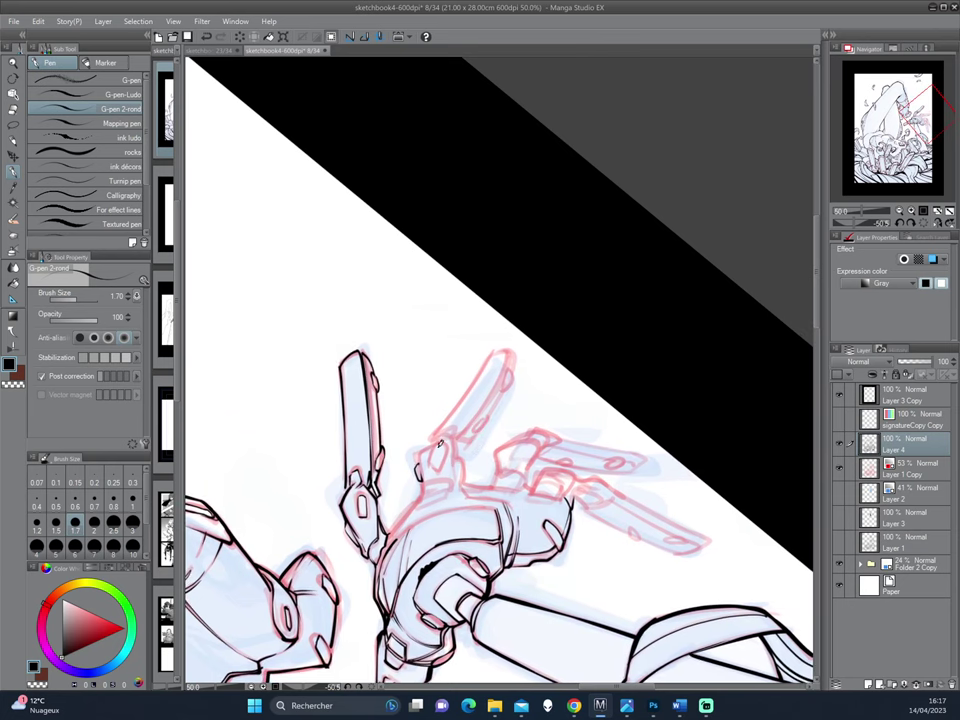
pyautogui.moveTo(434, 445); pyautogui.dragTo(436, 463)
pyautogui.moveTo(521, 394); pyautogui.dragTo(511, 357)
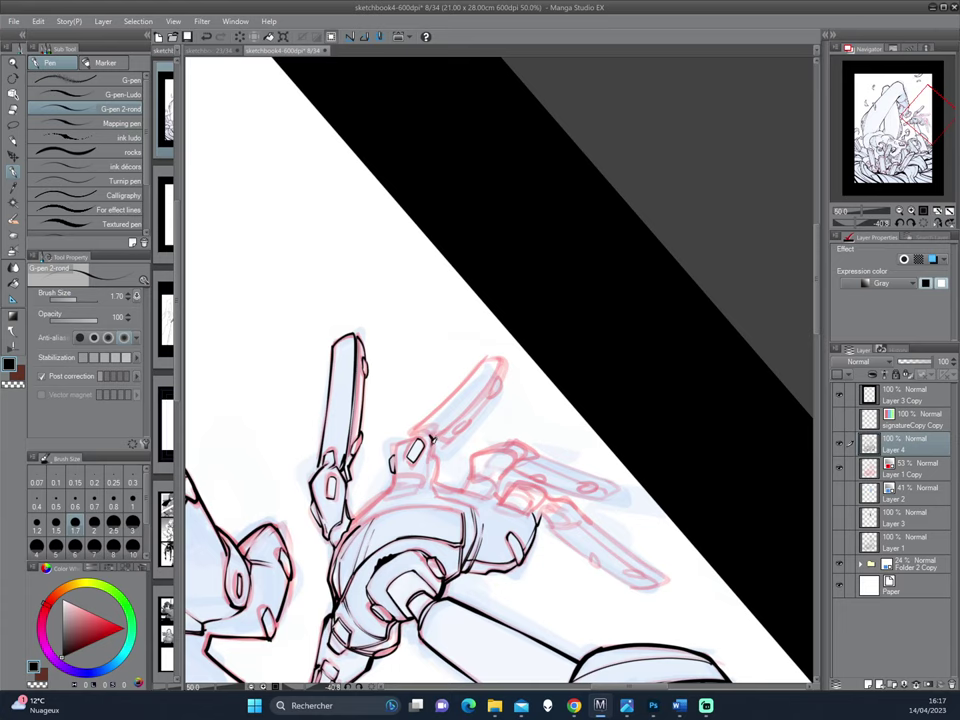
pyautogui.moveTo(433, 441); pyautogui.dragTo(436, 462)
pyautogui.moveTo(347, 366)
pyautogui.mouseDown()
pyautogui.moveTo(493, 388)
pyautogui.moveTo(530, 381)
pyautogui.moveTo(523, 391)
pyautogui.mouseUp()
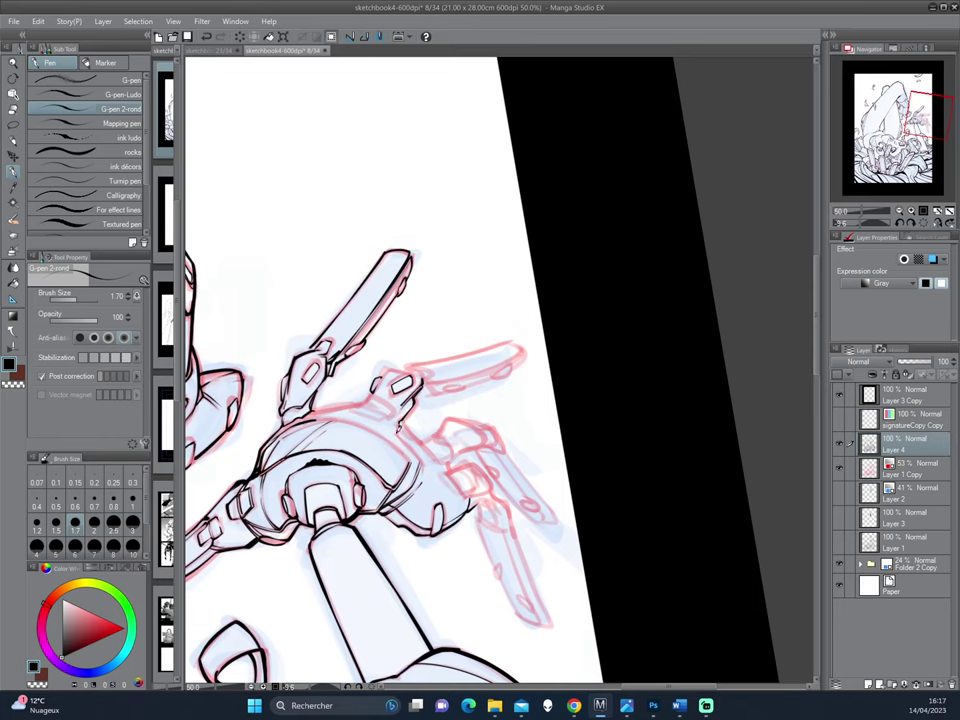
pyautogui.moveTo(440, 376)
pyautogui.mouseDown()
pyautogui.moveTo(514, 354)
pyautogui.moveTo(284, 334)
pyautogui.mouseUp()
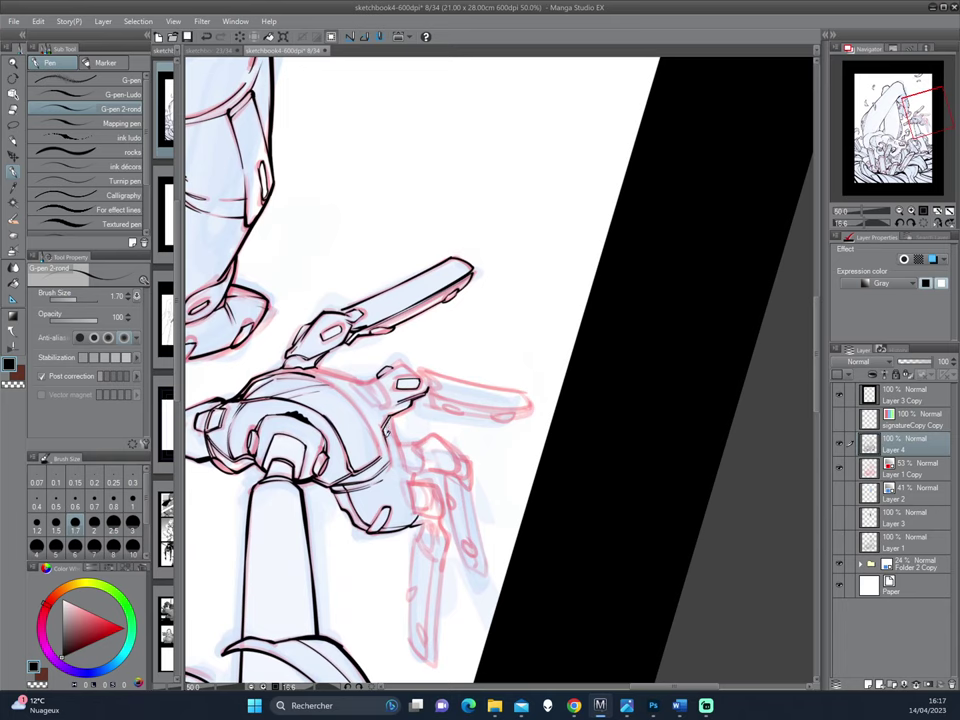
pyautogui.moveTo(337, 301); pyautogui.dragTo(335, 322)
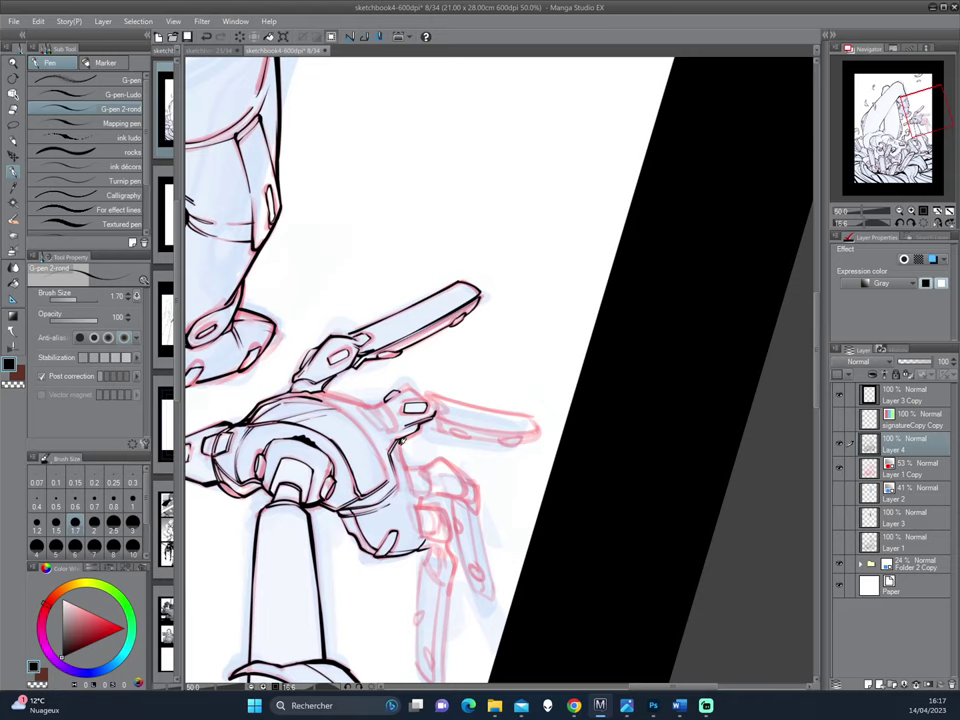
pyautogui.moveTo(405, 458)
pyautogui.mouseDown()
pyautogui.moveTo(518, 394)
pyautogui.moveTo(467, 476)
pyautogui.moveTo(529, 524)
pyautogui.moveTo(579, 452)
pyautogui.moveTo(412, 321)
pyautogui.mouseUp()
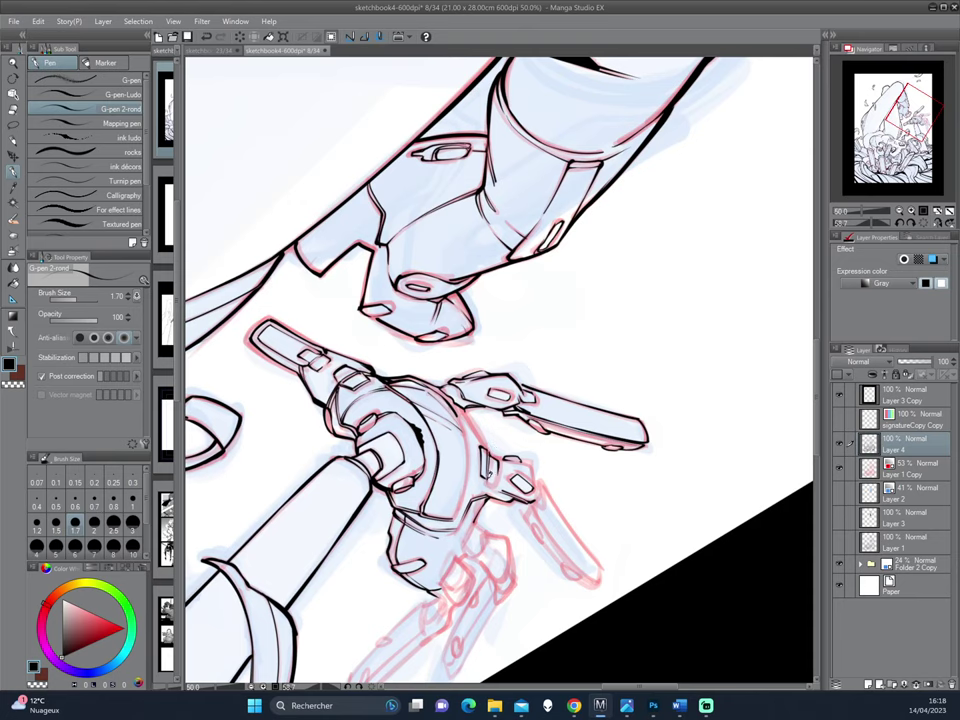
pyautogui.scroll(2, 372, 345)
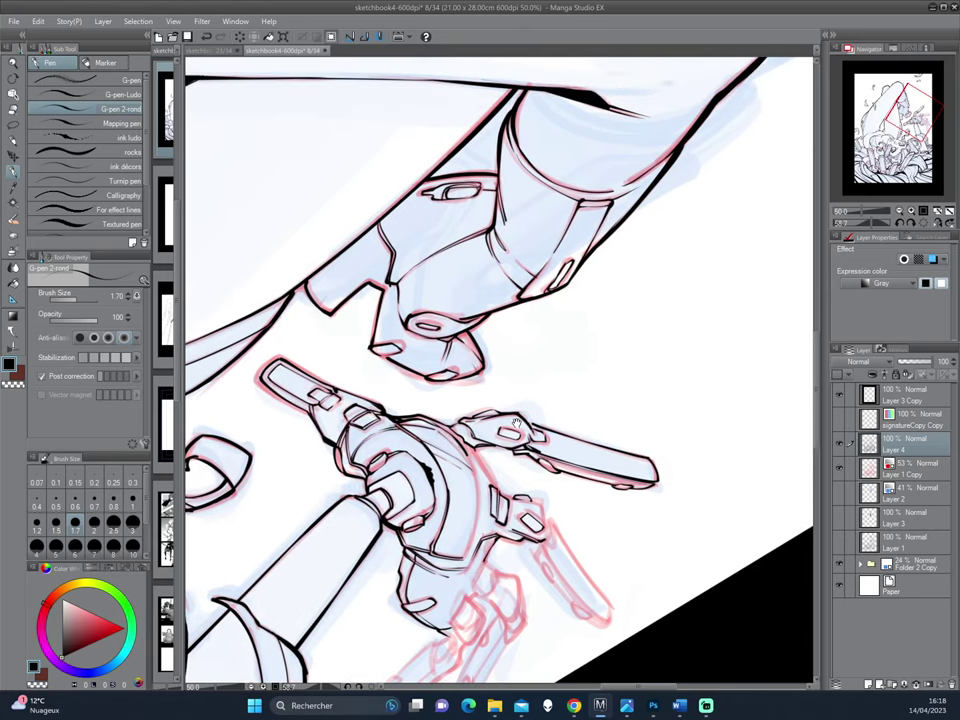
pyautogui.moveTo(385, 296)
pyautogui.mouseDown()
pyautogui.moveTo(527, 388)
pyautogui.moveTo(514, 360)
pyautogui.moveTo(579, 332)
pyautogui.moveTo(500, 401)
pyautogui.mouseUp()
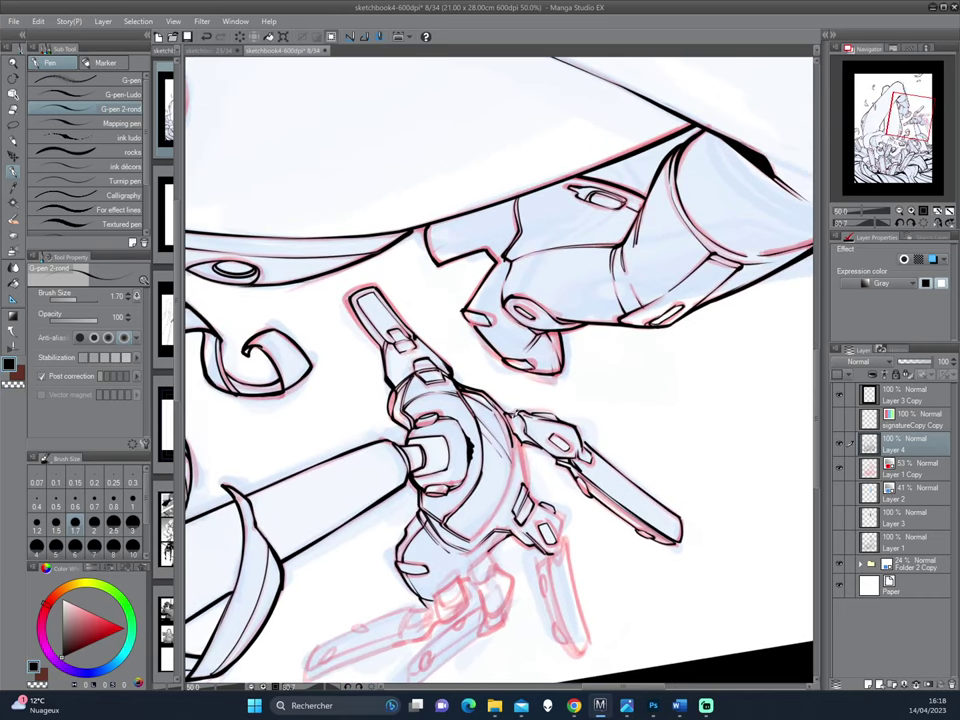
pyautogui.moveTo(390, 326)
pyautogui.mouseDown()
pyautogui.moveTo(552, 388)
pyautogui.moveTo(578, 369)
pyautogui.moveTo(542, 396)
pyautogui.moveTo(589, 358)
pyautogui.moveTo(549, 439)
pyautogui.mouseUp()
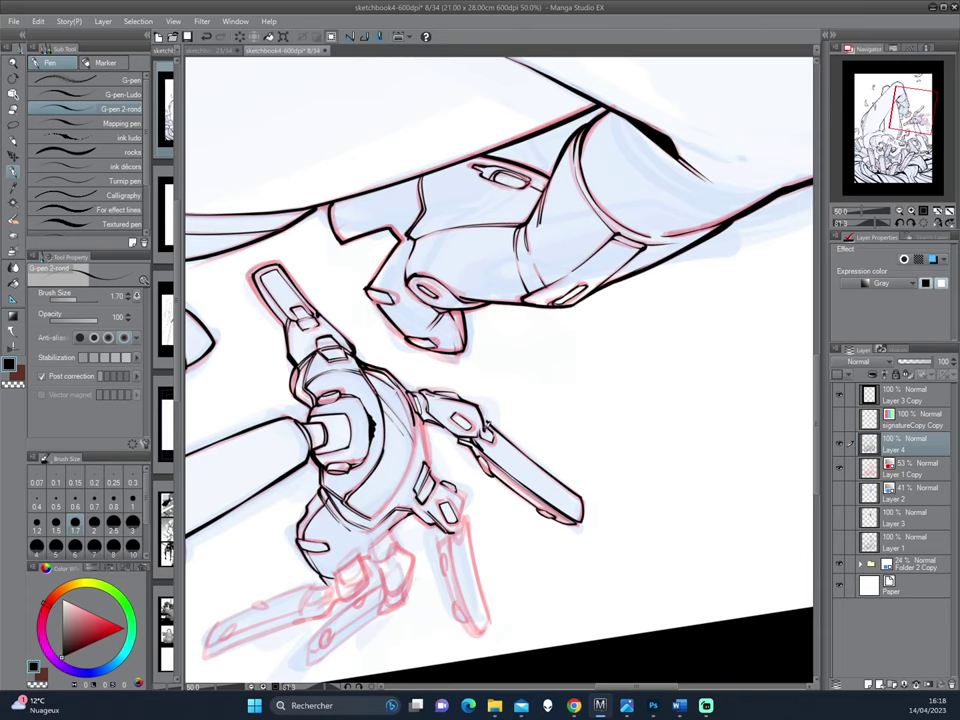
pyautogui.press('c')
pyautogui.press('x')
pyautogui.press('x')
pyautogui.press('x')
pyautogui.moveTo(488, 572)
pyautogui.mouseDown()
pyautogui.moveTo(481, 522)
pyautogui.moveTo(513, 523)
pyautogui.mouseUp()
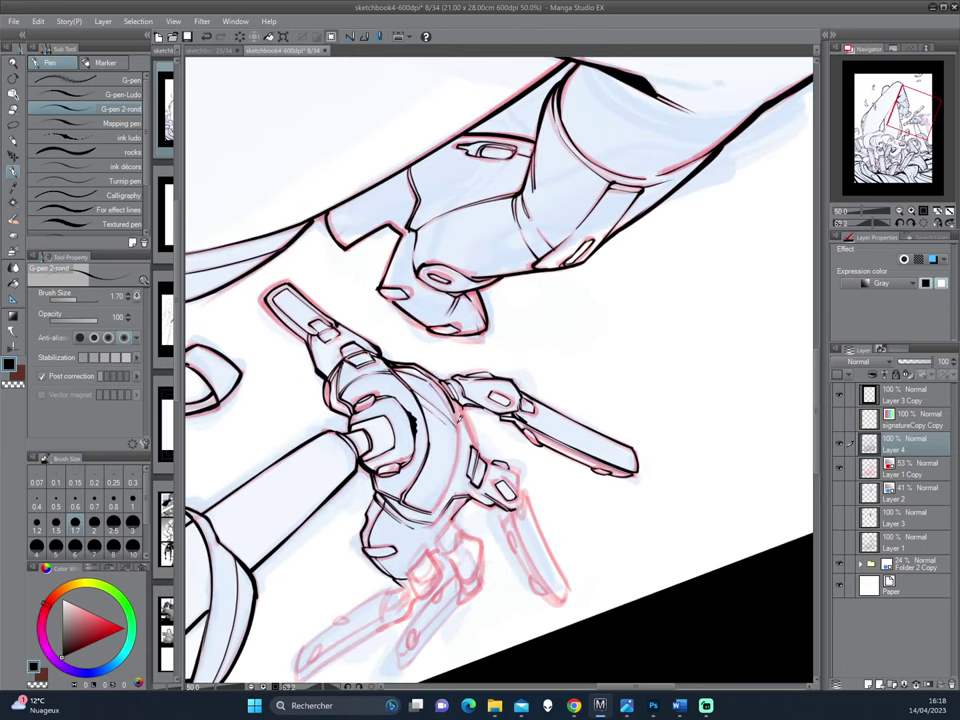
pyautogui.moveTo(341, 345); pyautogui.dragTo(358, 332)
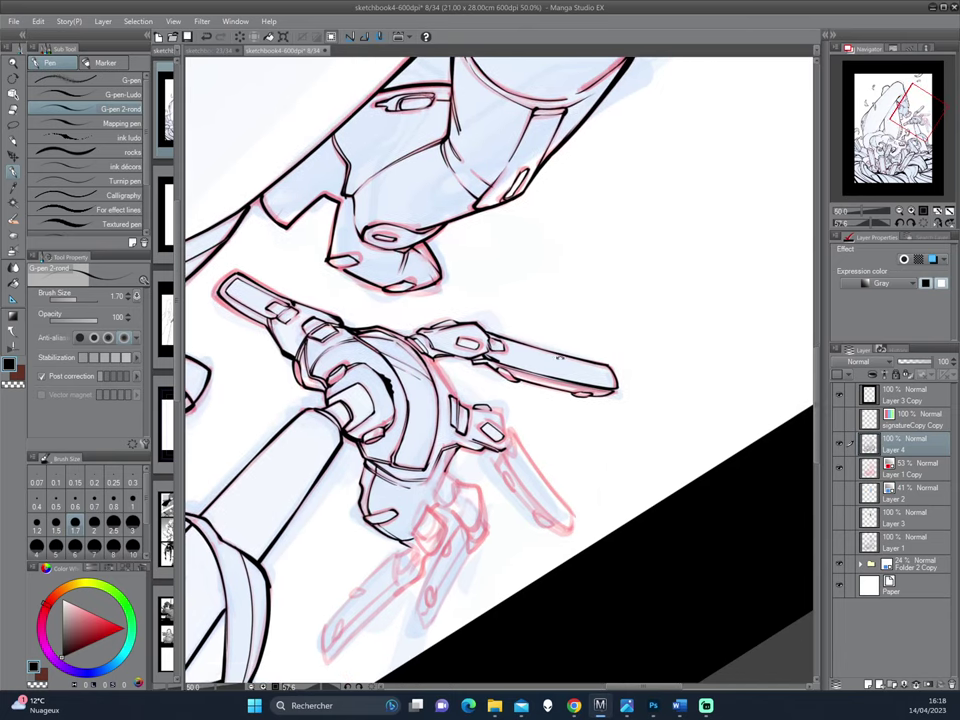
pyautogui.moveTo(382, 393); pyautogui.dragTo(345, 325)
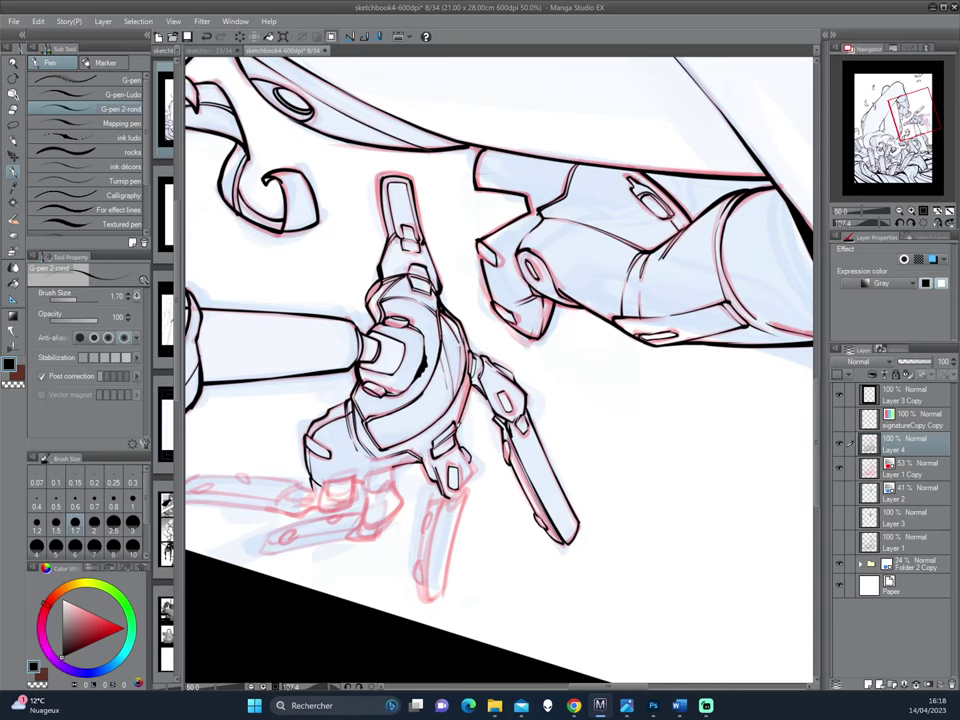
pyautogui.scroll(2, 400, 360)
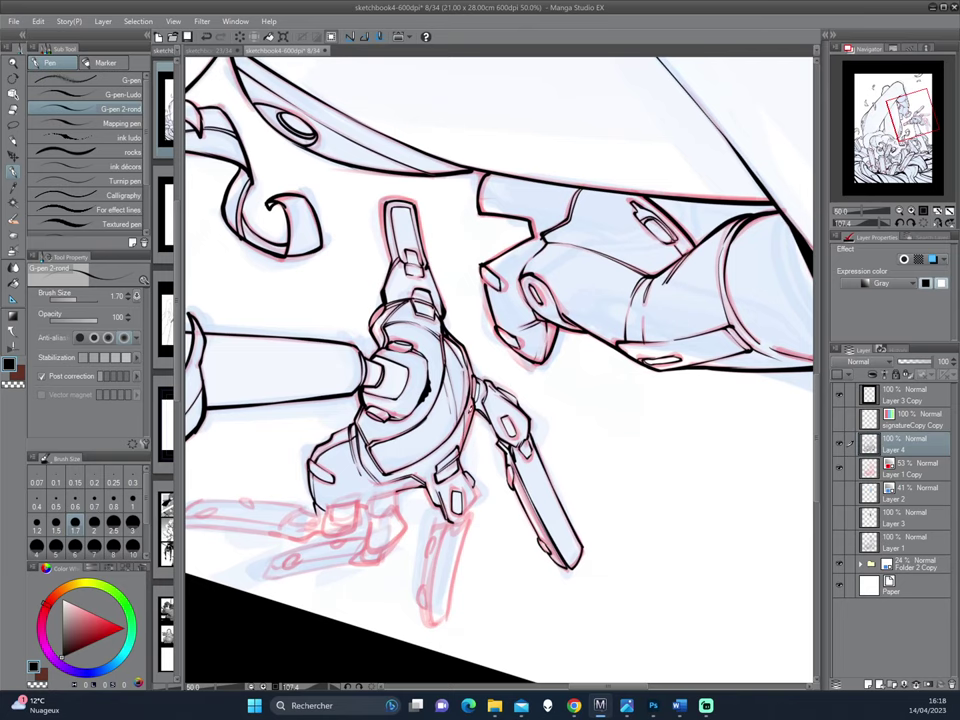
pyautogui.moveTo(355, 305)
pyautogui.mouseDown()
pyautogui.moveTo(698, 316)
pyautogui.moveTo(578, 321)
pyautogui.moveTo(593, 371)
pyautogui.mouseUp()
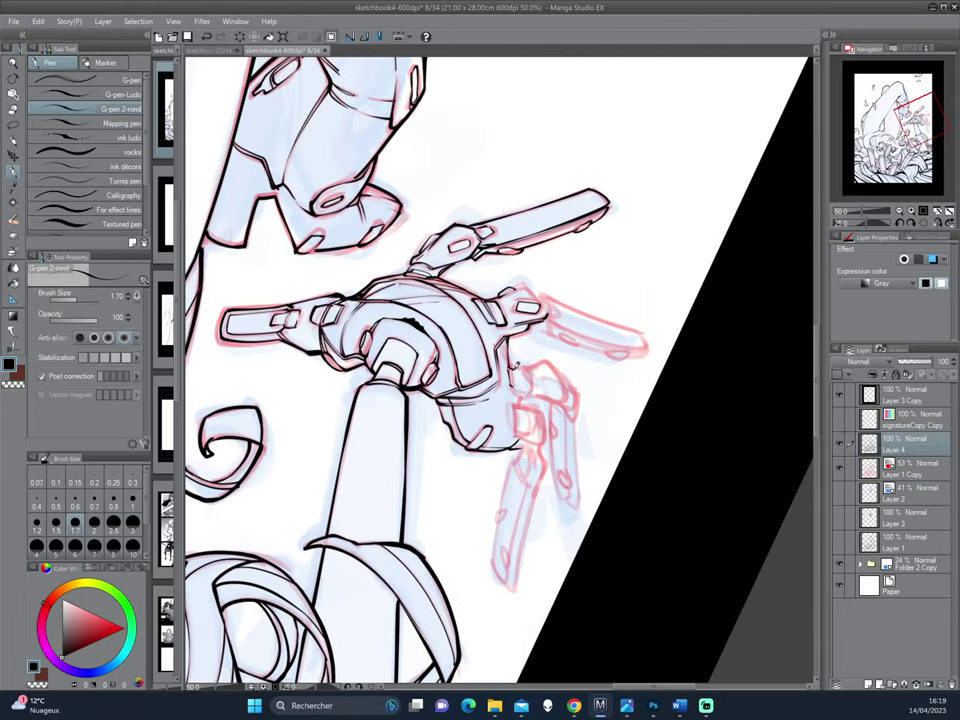
# Step: Ink two short lines on the lower claw joint
pyautogui.moveTo(391, 292)
pyautogui.mouseDown()
pyautogui.moveTo(543, 371)
pyautogui.moveTo(540, 360)
pyautogui.mouseUp()
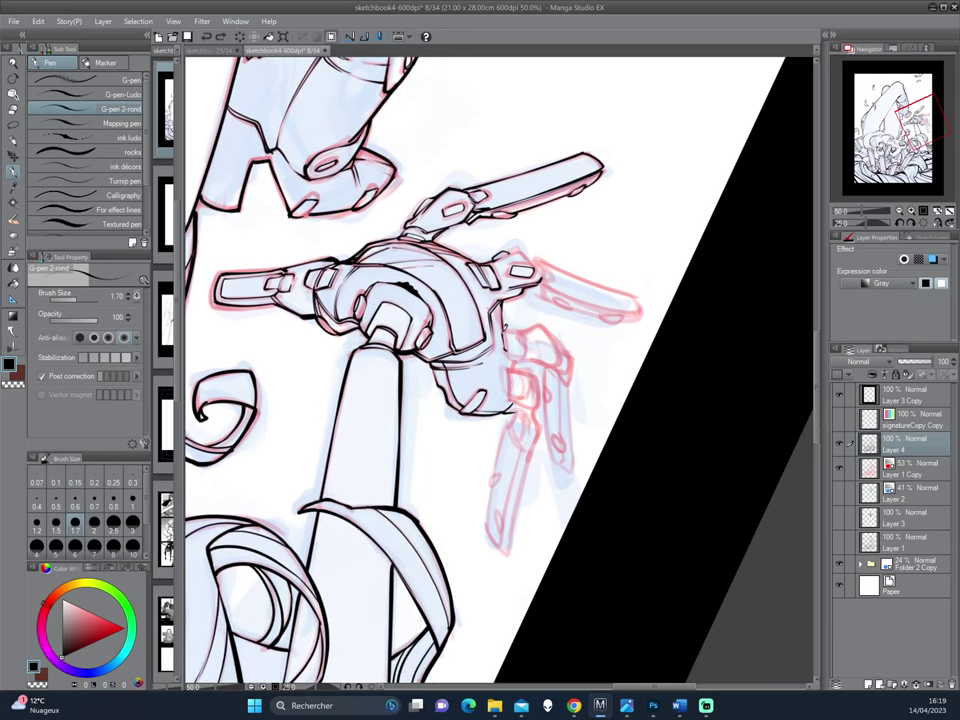
pyautogui.moveTo(515, 330); pyautogui.dragTo(518, 357)
pyautogui.moveTo(384, 293); pyautogui.dragTo(386, 266)
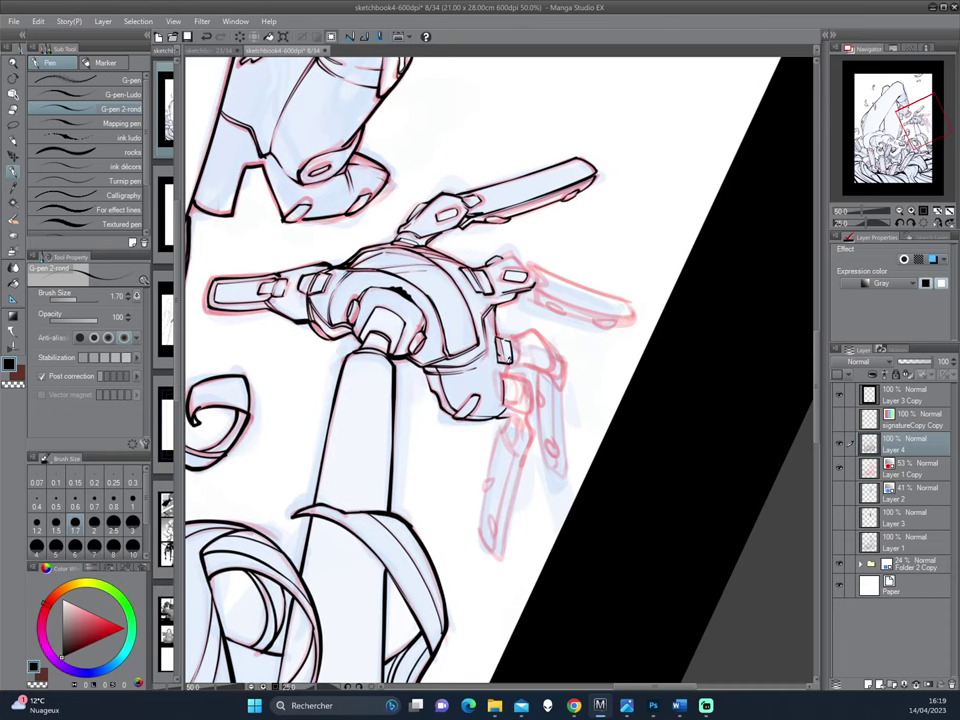
pyautogui.moveTo(507, 372); pyautogui.dragTo(517, 386)
# Step: Mirror the page horizontally and ink a small mark and rounded detail on the finger joint
pyautogui.press('h')
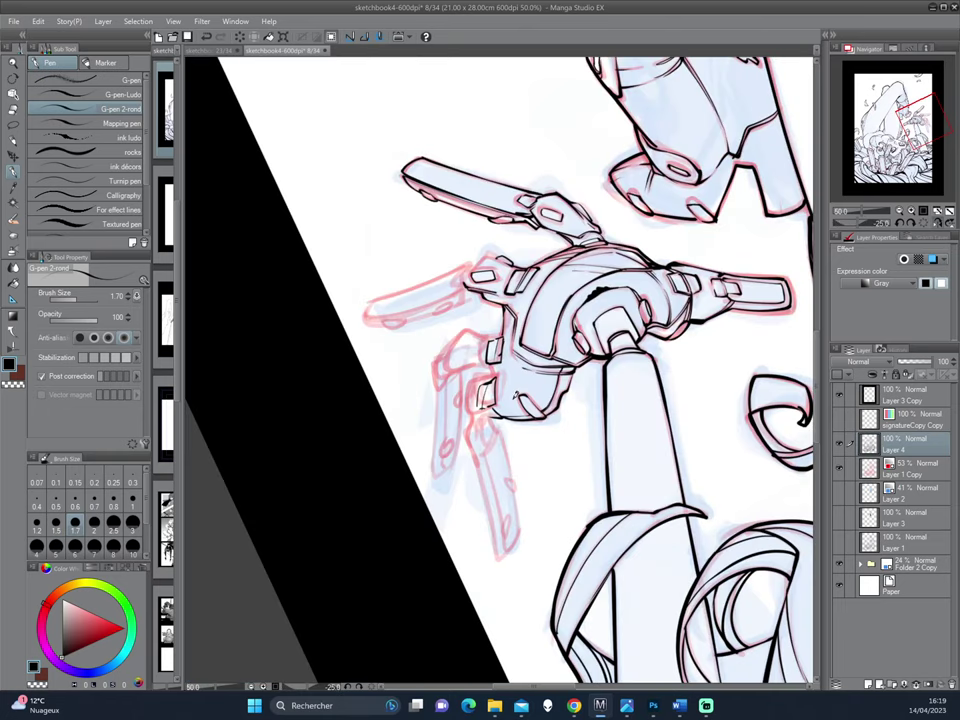
pyautogui.moveTo(606, 352); pyautogui.dragTo(521, 450)
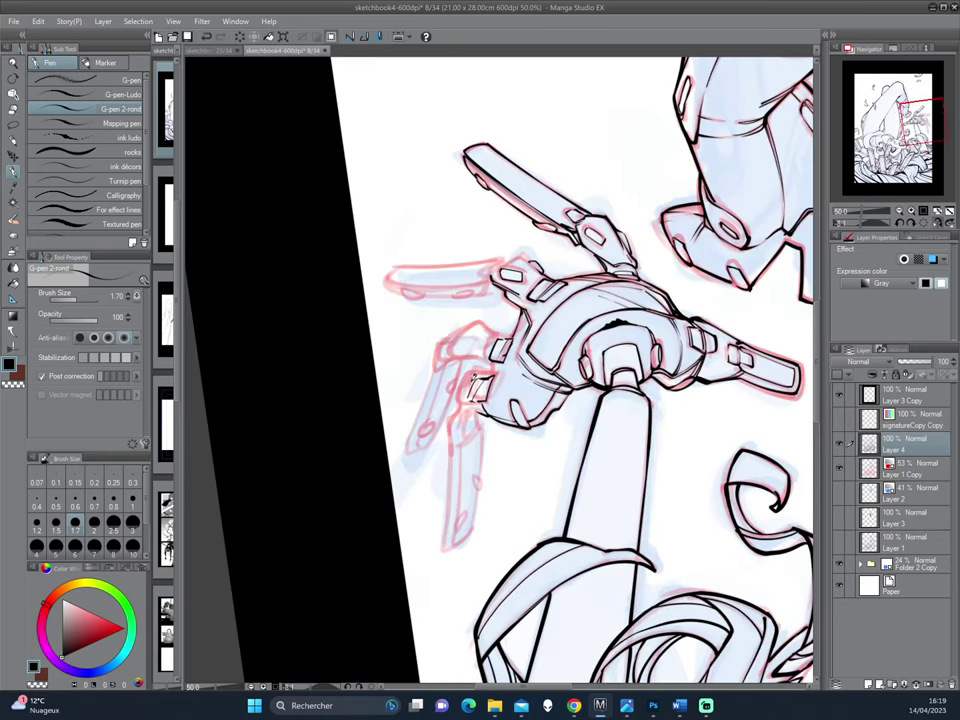
pyautogui.moveTo(475, 387)
pyautogui.mouseDown()
pyautogui.moveTo(450, 392)
pyautogui.moveTo(492, 443)
pyautogui.moveTo(540, 380)
pyautogui.mouseUp()
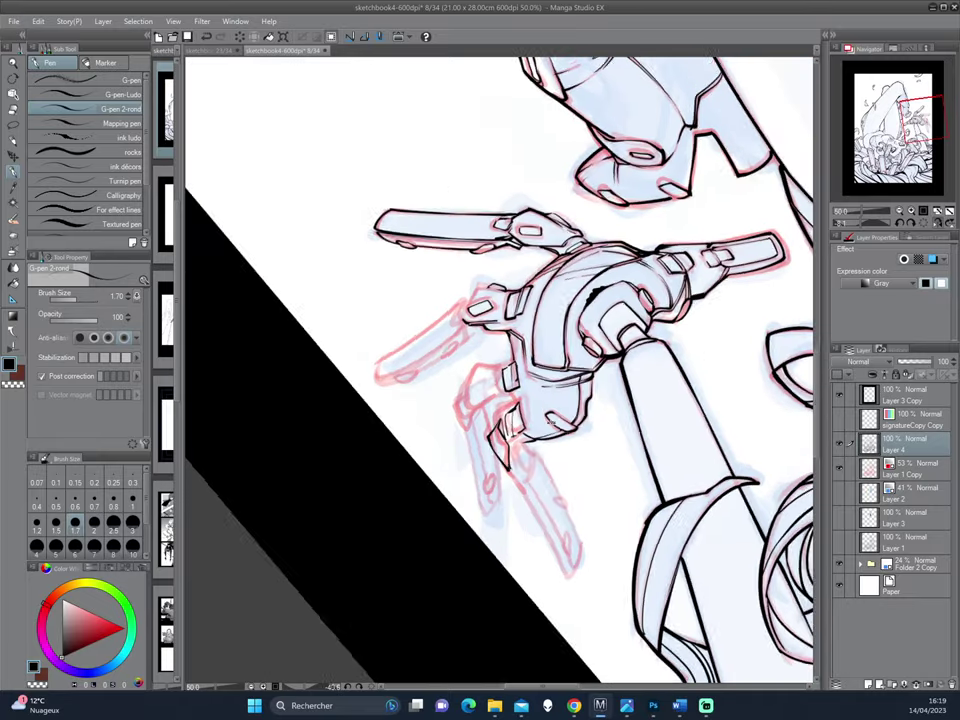
pyautogui.moveTo(474, 410); pyautogui.dragTo(490, 402)
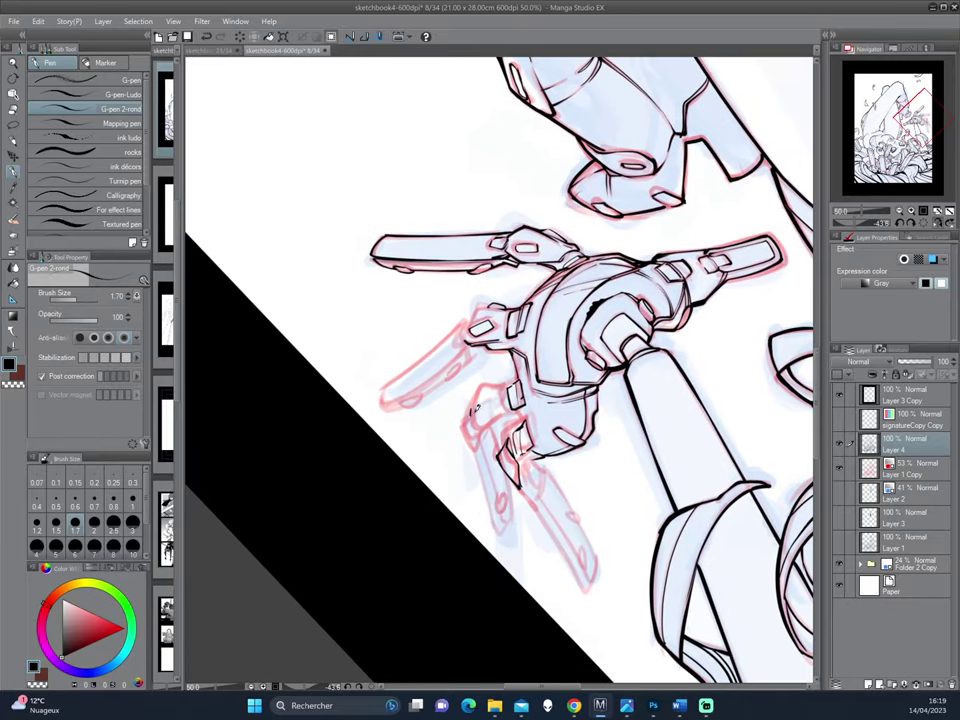
pyautogui.moveTo(519, 352); pyautogui.dragTo(511, 358)
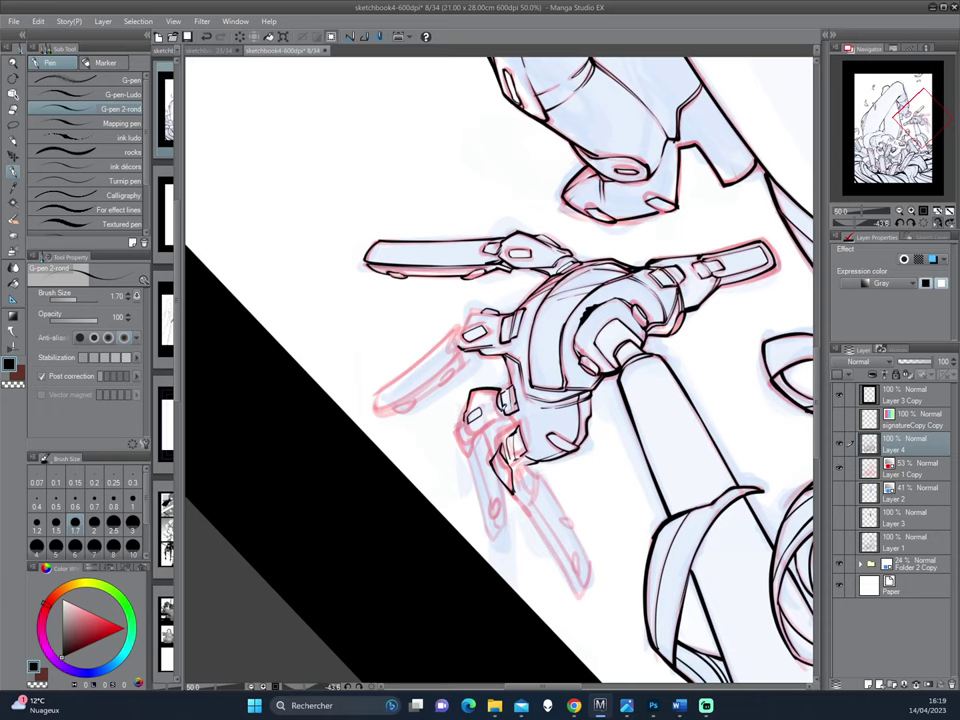
pyautogui.moveTo(474, 385)
pyautogui.mouseDown()
pyautogui.moveTo(540, 363)
pyautogui.moveTo(536, 394)
pyautogui.mouseUp()
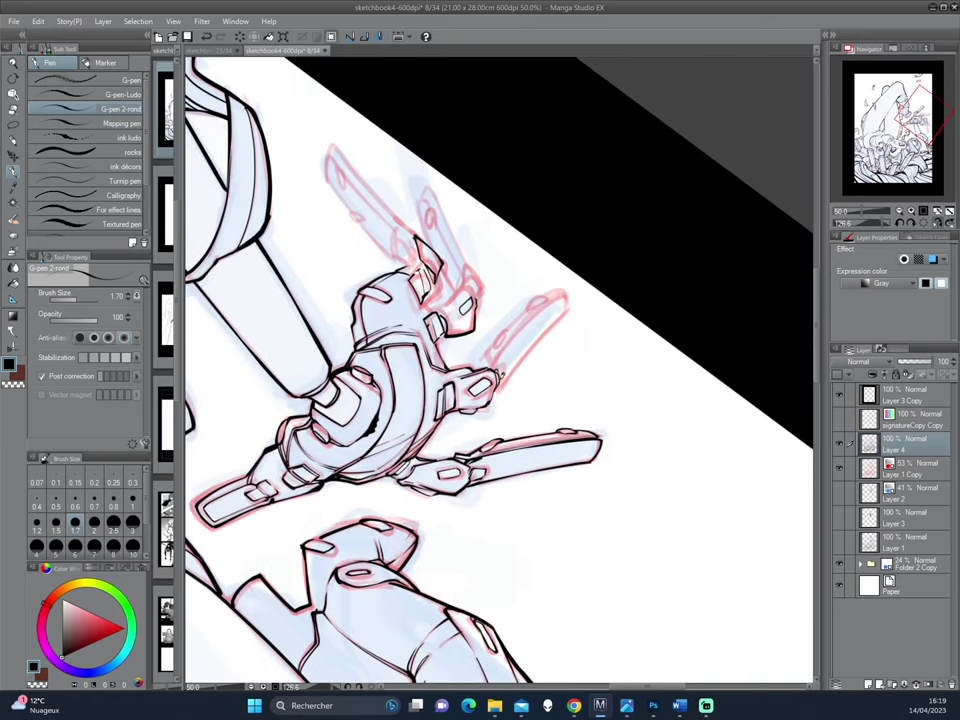
pyautogui.moveTo(502, 373)
pyautogui.mouseDown()
pyautogui.moveTo(549, 349)
pyautogui.moveTo(516, 313)
pyautogui.moveTo(527, 381)
pyautogui.moveTo(488, 343)
pyautogui.moveTo(458, 435)
pyautogui.mouseUp()
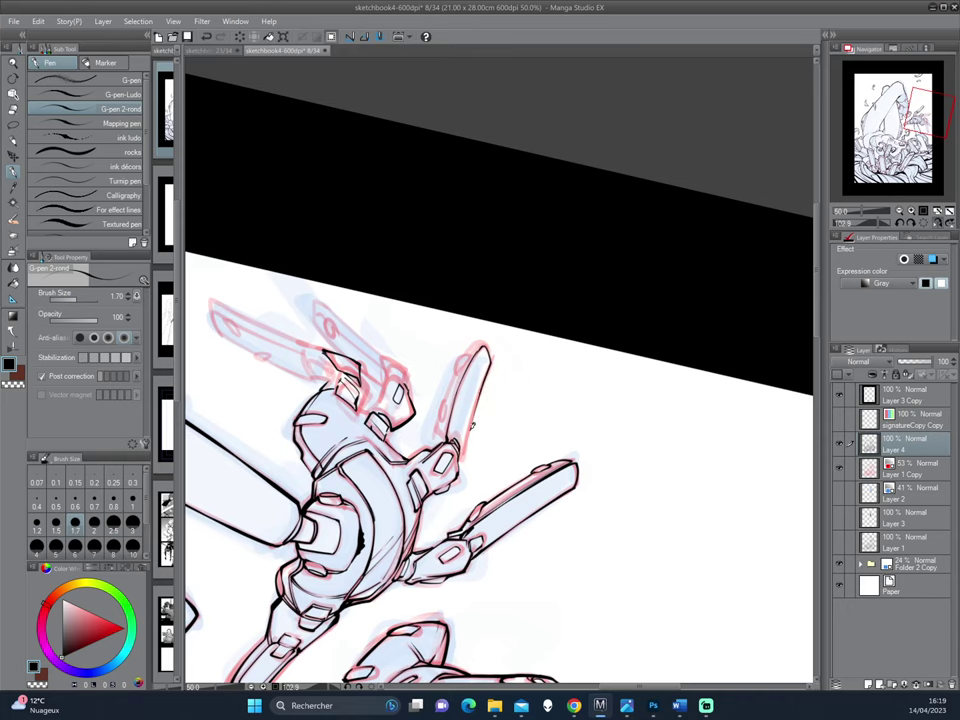
# Step: Ink the right and left edges of the upright claw finger in black
pyautogui.moveTo(478, 392)
pyautogui.mouseDown()
pyautogui.moveTo(458, 463)
pyautogui.moveTo(538, 377)
pyautogui.moveTo(465, 353)
pyautogui.mouseUp()
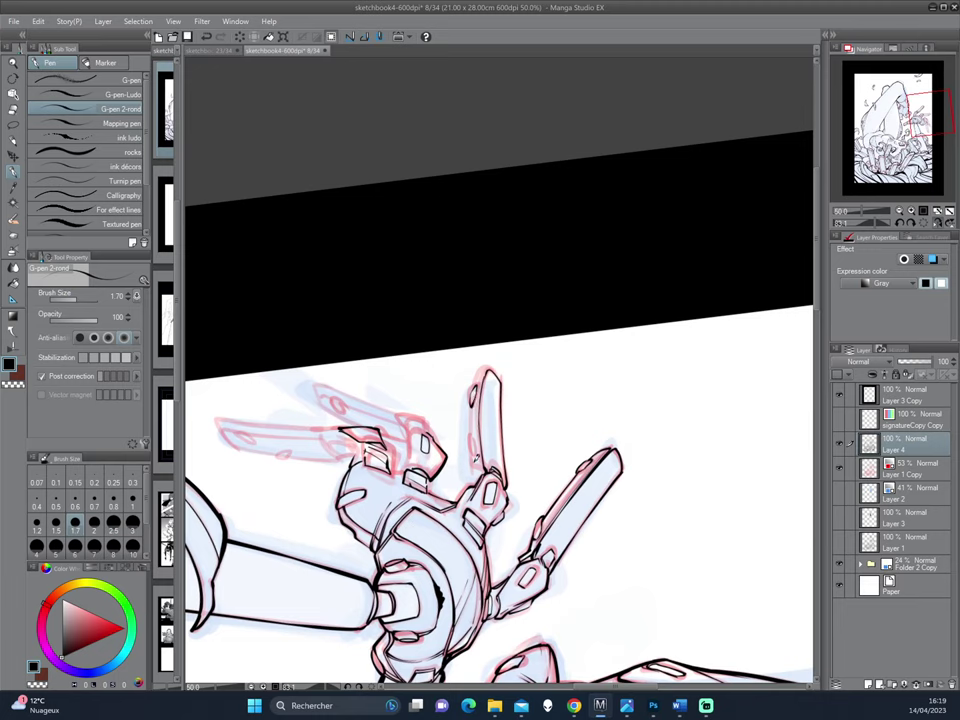
pyautogui.moveTo(471, 408); pyautogui.dragTo(477, 468)
pyautogui.press('c')
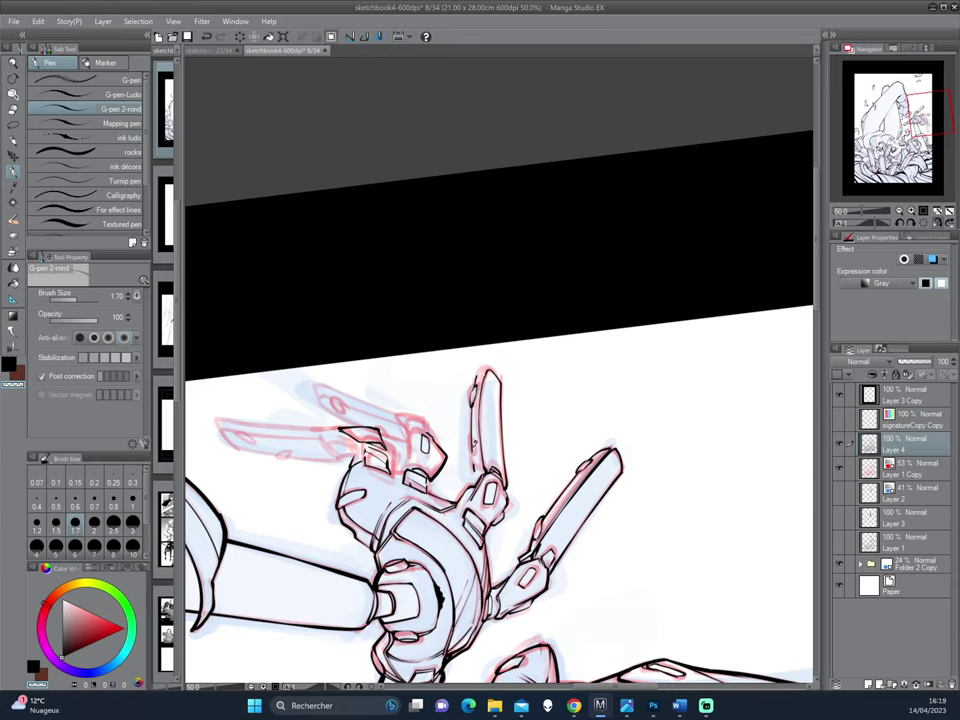
pyautogui.press('c')
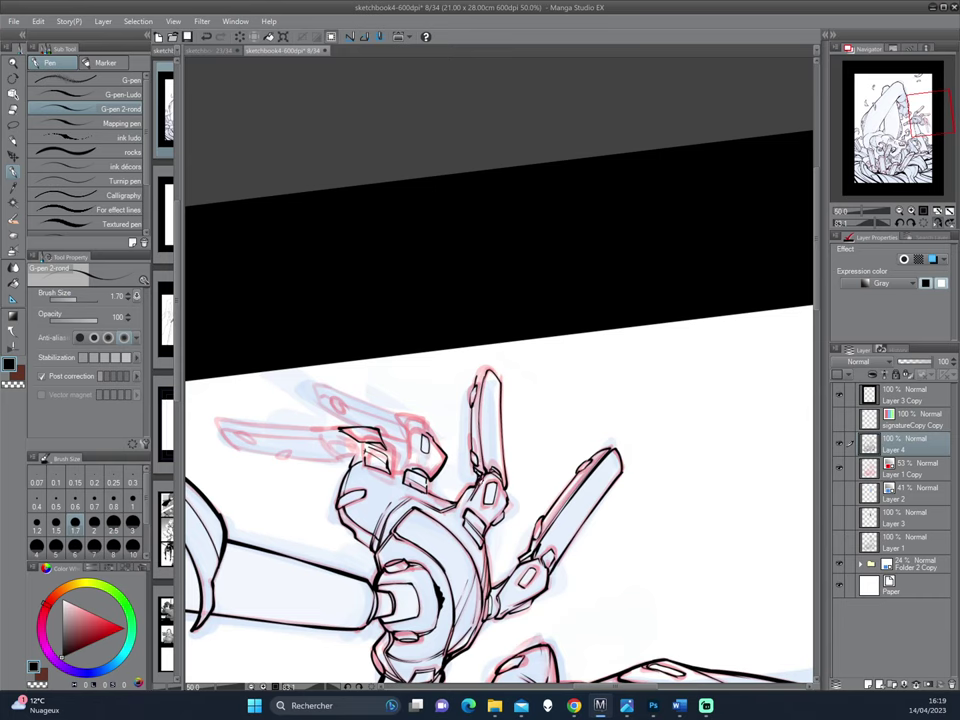
# Step: Rotate the page to a diagonal angle around the claw hand for inking
pyautogui.moveTo(360, 354); pyautogui.dragTo(570, 360)
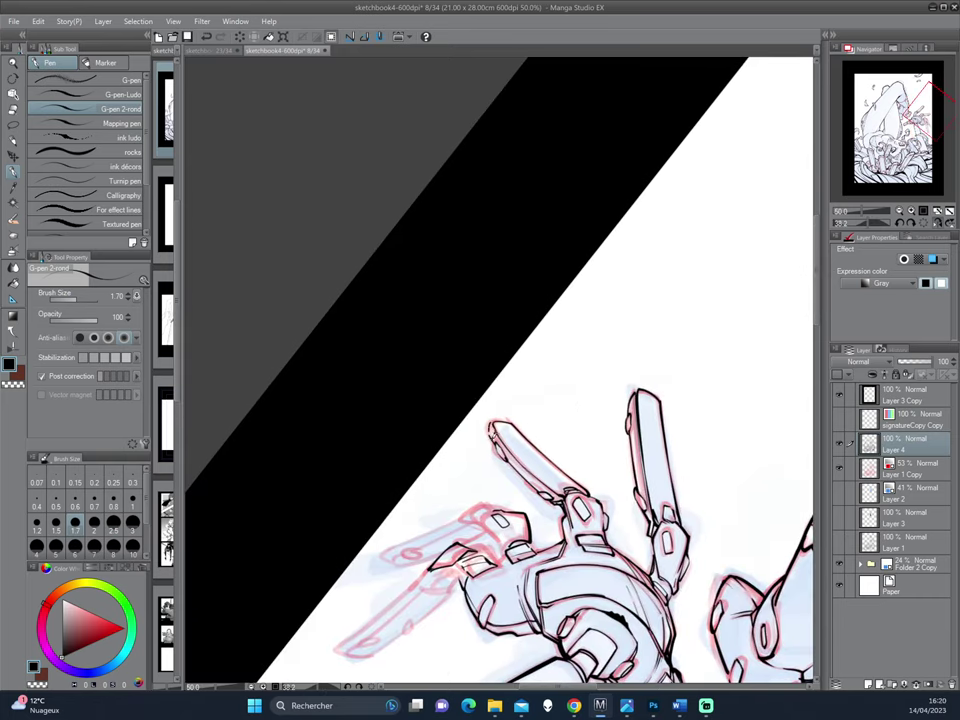
pyautogui.moveTo(595, 345)
pyautogui.mouseDown()
pyautogui.moveTo(474, 357)
pyautogui.moveTo(493, 378)
pyautogui.mouseUp()
pyautogui.moveTo(471, 472)
pyautogui.mouseDown()
pyautogui.moveTo(489, 396)
pyautogui.moveTo(474, 352)
pyautogui.mouseUp()
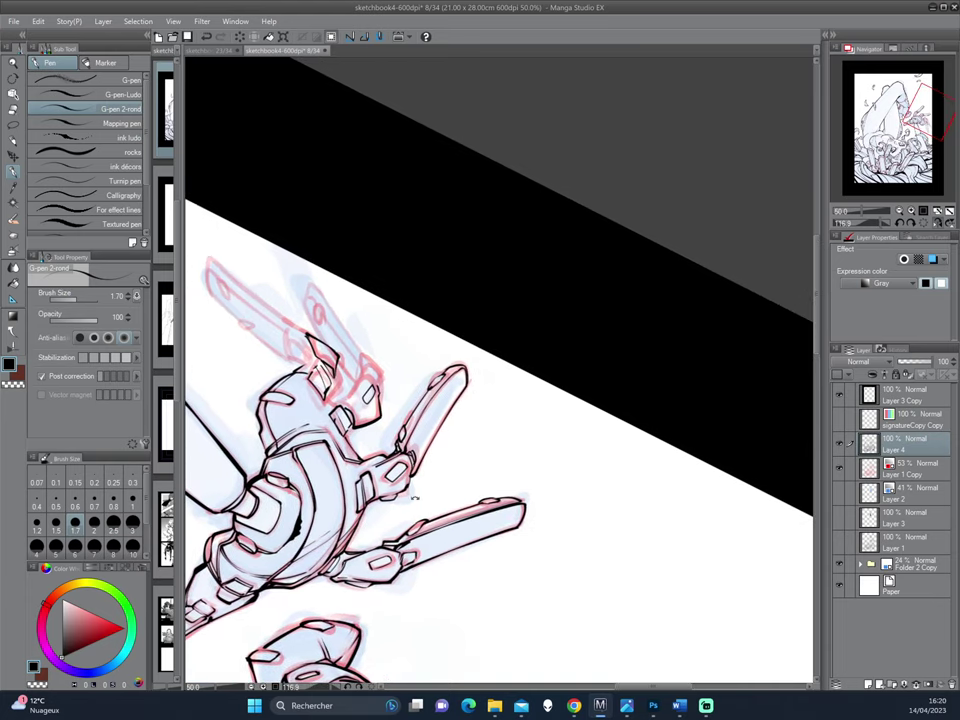
pyautogui.moveTo(414, 499); pyautogui.dragTo(631, 167)
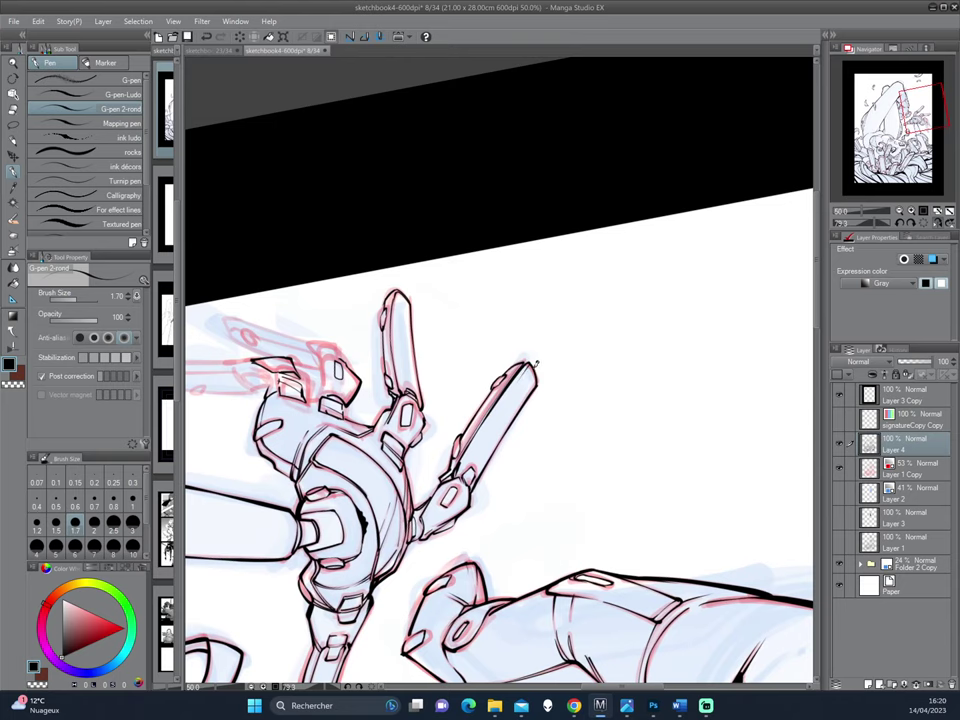
pyautogui.moveTo(485, 334); pyautogui.dragTo(530, 422)
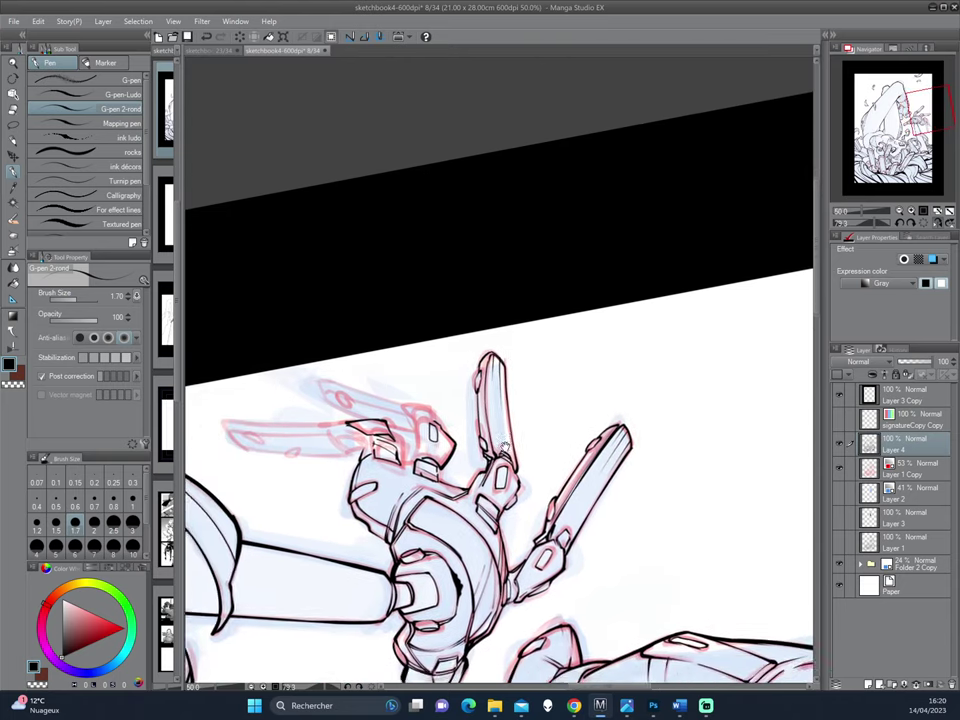
pyautogui.moveTo(332, 348)
pyautogui.mouseDown()
pyautogui.moveTo(388, 315)
pyautogui.moveTo(357, 290)
pyautogui.moveTo(527, 326)
pyautogui.moveTo(366, 308)
pyautogui.mouseUp()
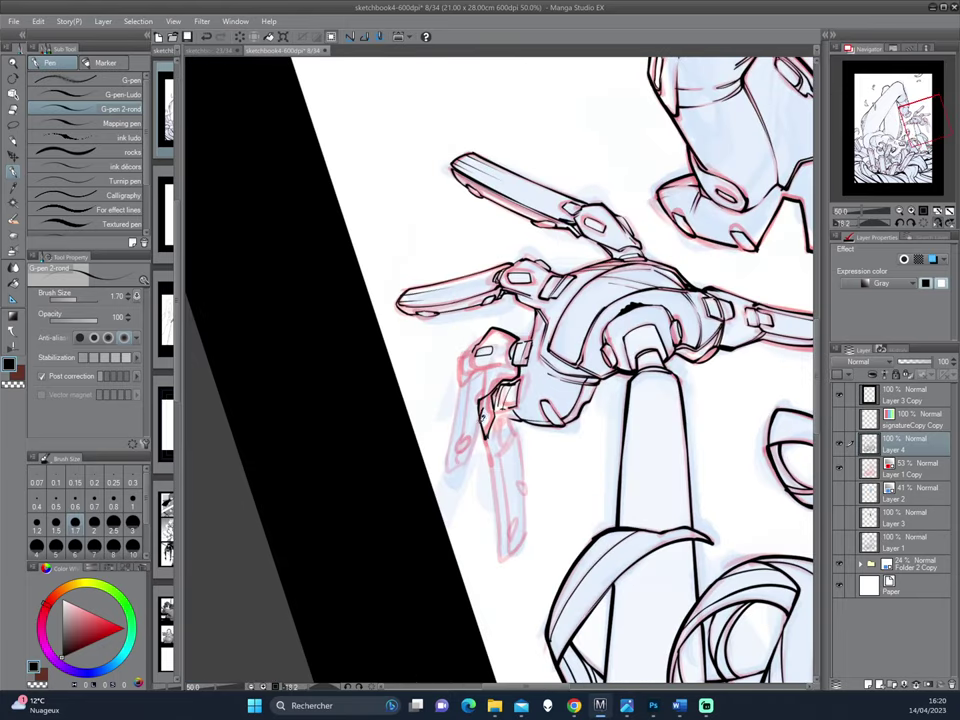
pyautogui.press('c')
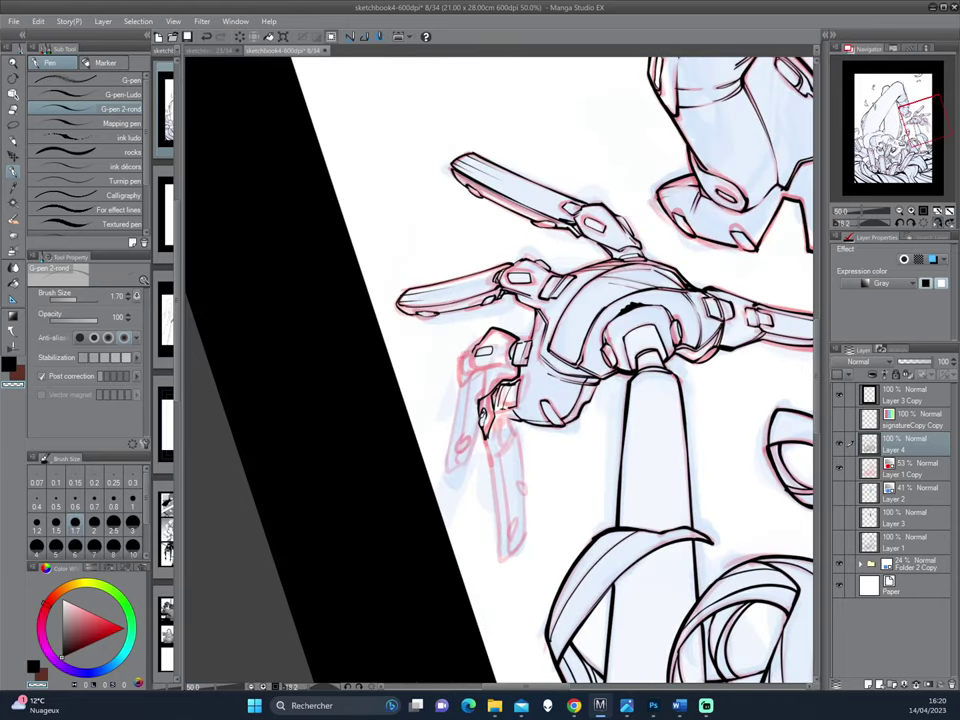
pyautogui.moveTo(403, 324); pyautogui.dragTo(640, 300)
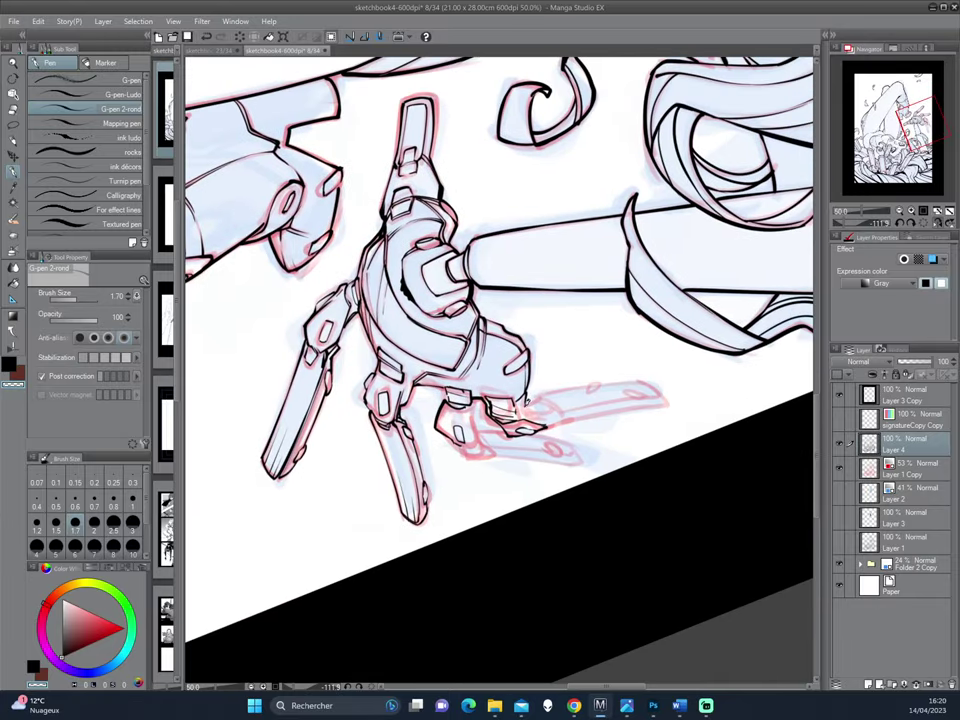
pyautogui.press('c')
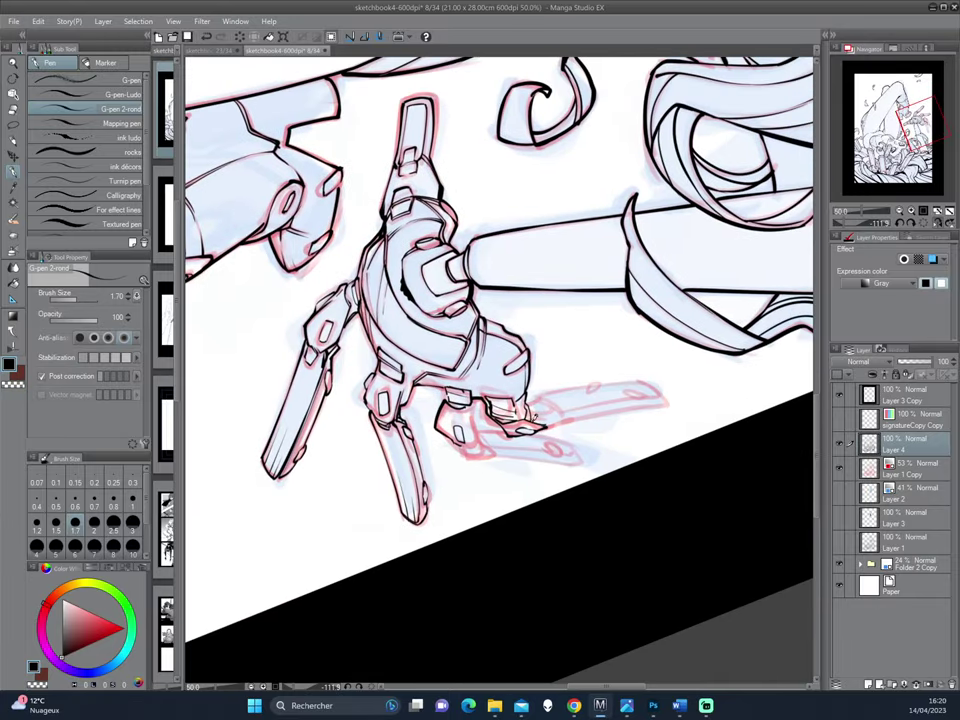
# Step: Ink the lower-left claw finger's outline and a small mark near its base
pyautogui.moveTo(398, 305); pyautogui.dragTo(560, 427)
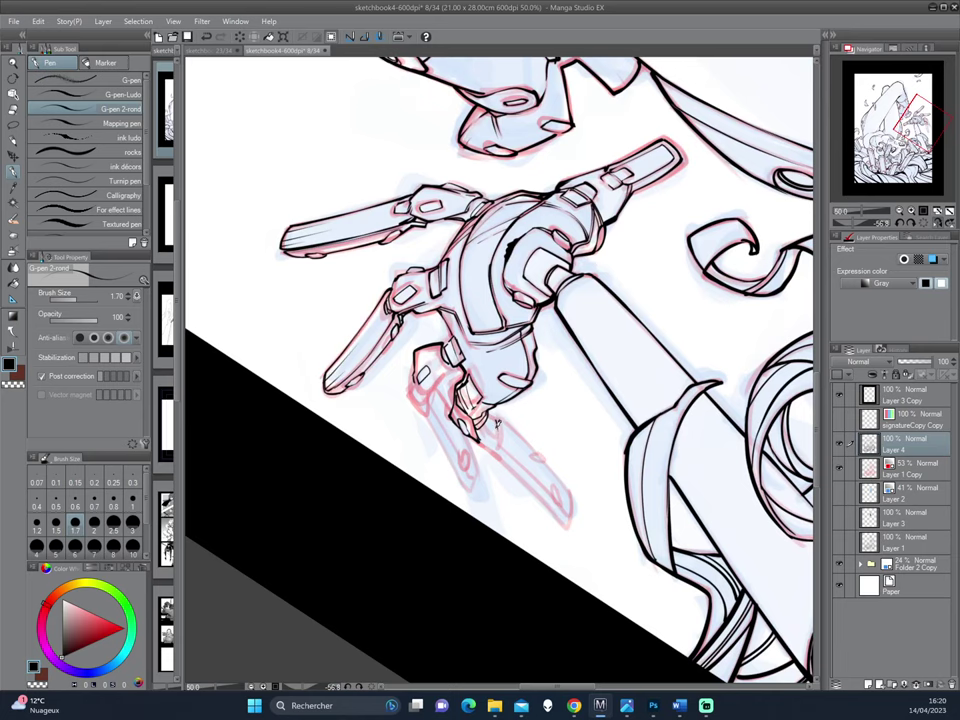
pyautogui.press('^')
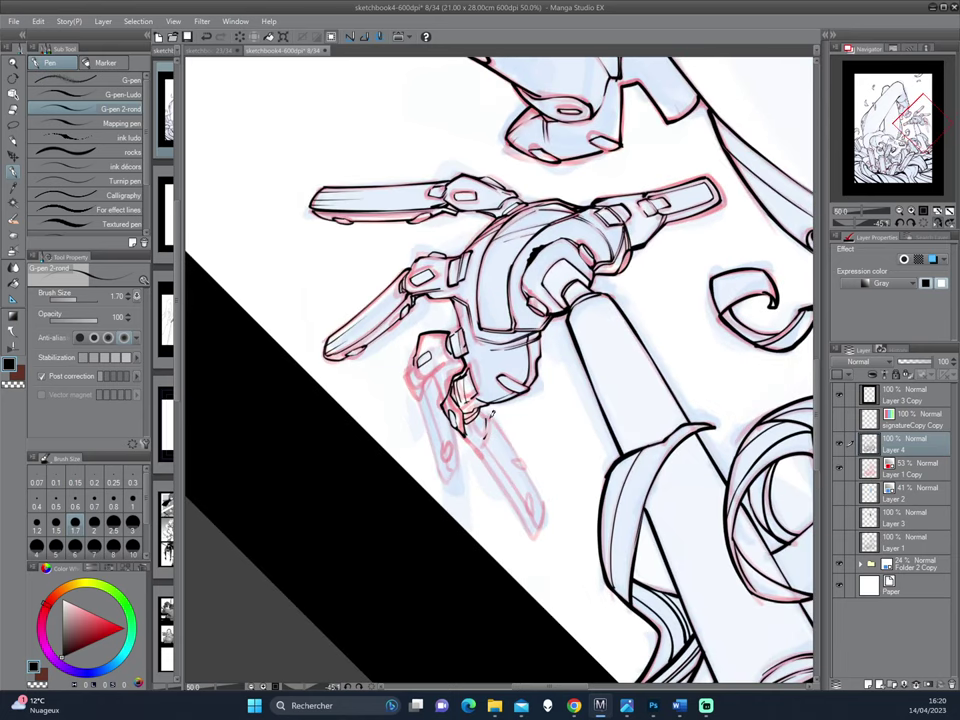
pyautogui.moveTo(460, 415)
pyautogui.mouseDown()
pyautogui.moveTo(523, 420)
pyautogui.moveTo(492, 402)
pyautogui.mouseUp()
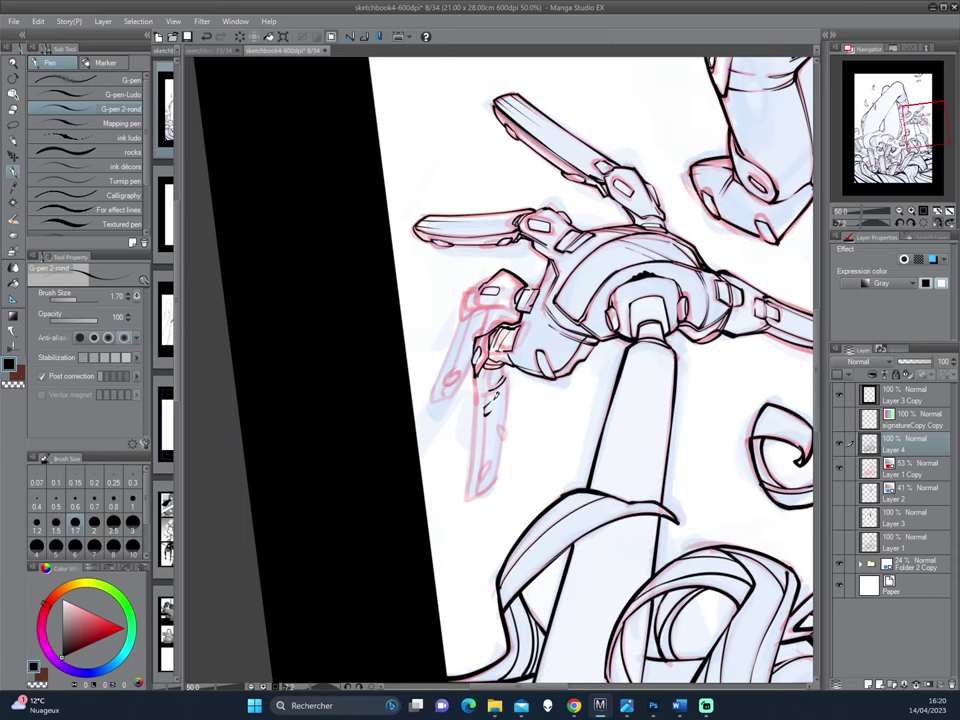
pyautogui.scroll(-2, 372, 304)
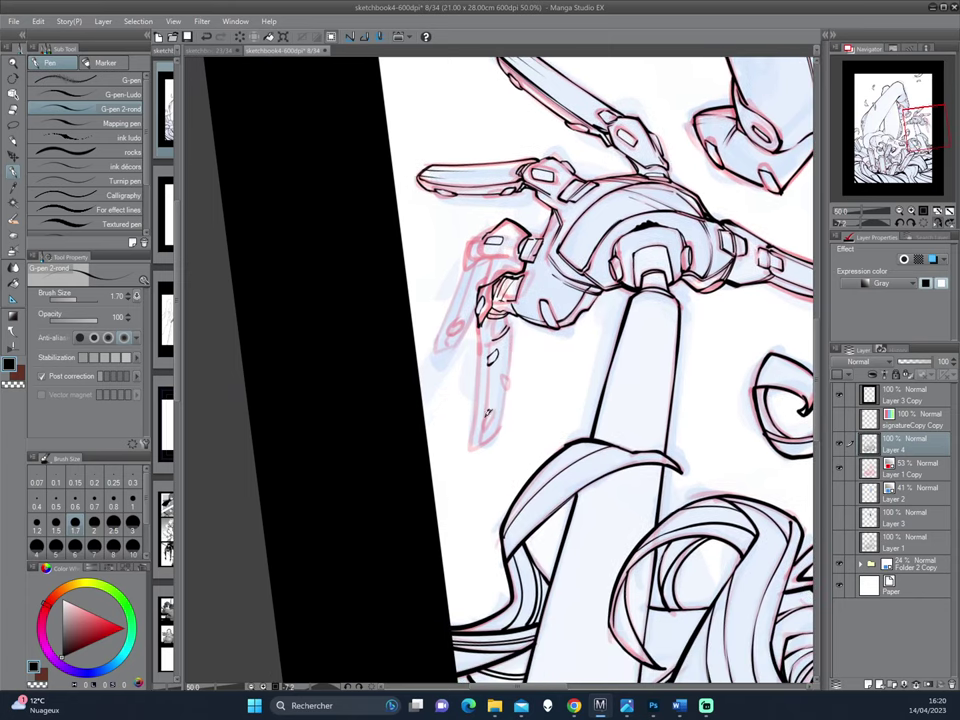
pyautogui.moveTo(493, 402); pyautogui.dragTo(505, 372)
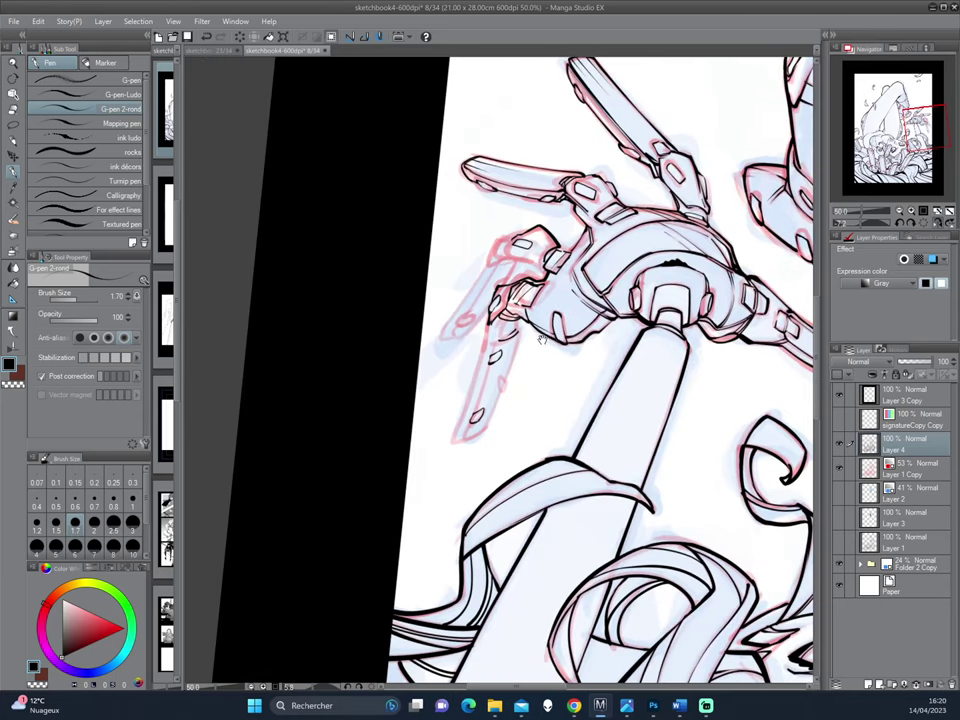
pyautogui.moveTo(378, 285); pyautogui.dragTo(380, 231)
pyautogui.moveTo(494, 353); pyautogui.dragTo(487, 390)
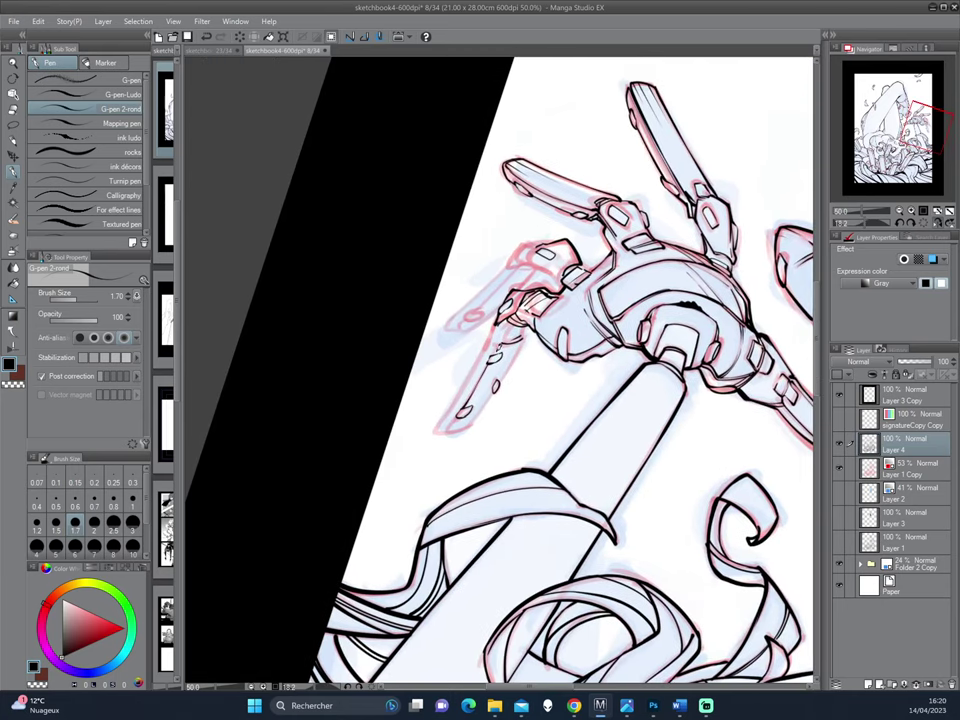
pyautogui.moveTo(375, 258); pyautogui.dragTo(372, 334)
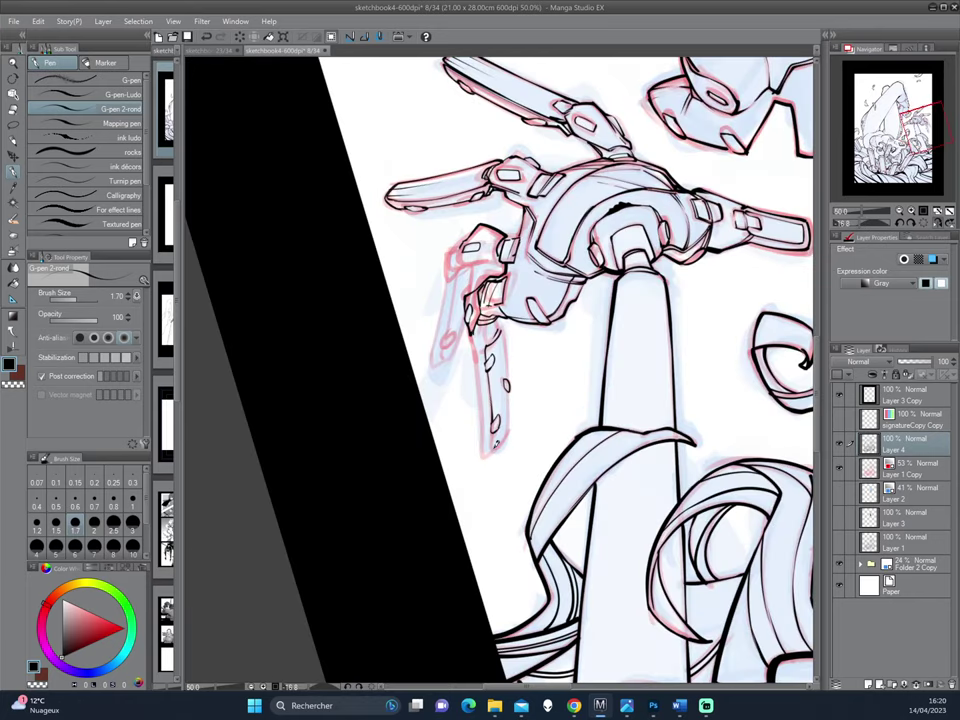
pyautogui.moveTo(502, 440); pyautogui.dragTo(495, 450)
pyautogui.moveTo(369, 305)
pyautogui.mouseDown()
pyautogui.moveTo(362, 320)
pyautogui.moveTo(381, 281)
pyautogui.mouseUp()
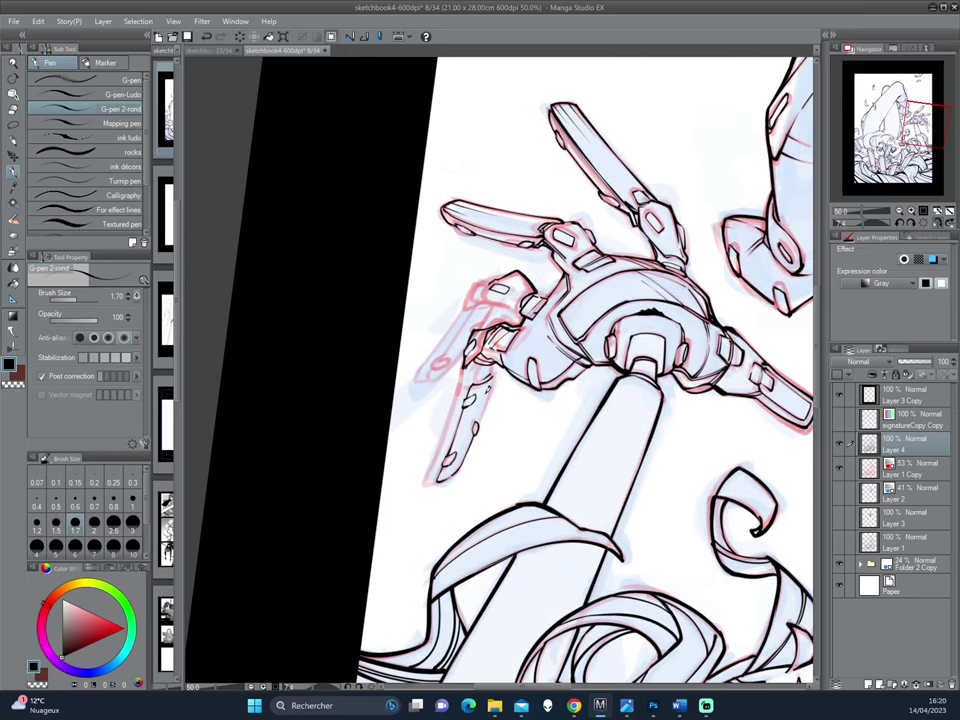
pyautogui.moveTo(368, 297); pyautogui.dragTo(338, 312)
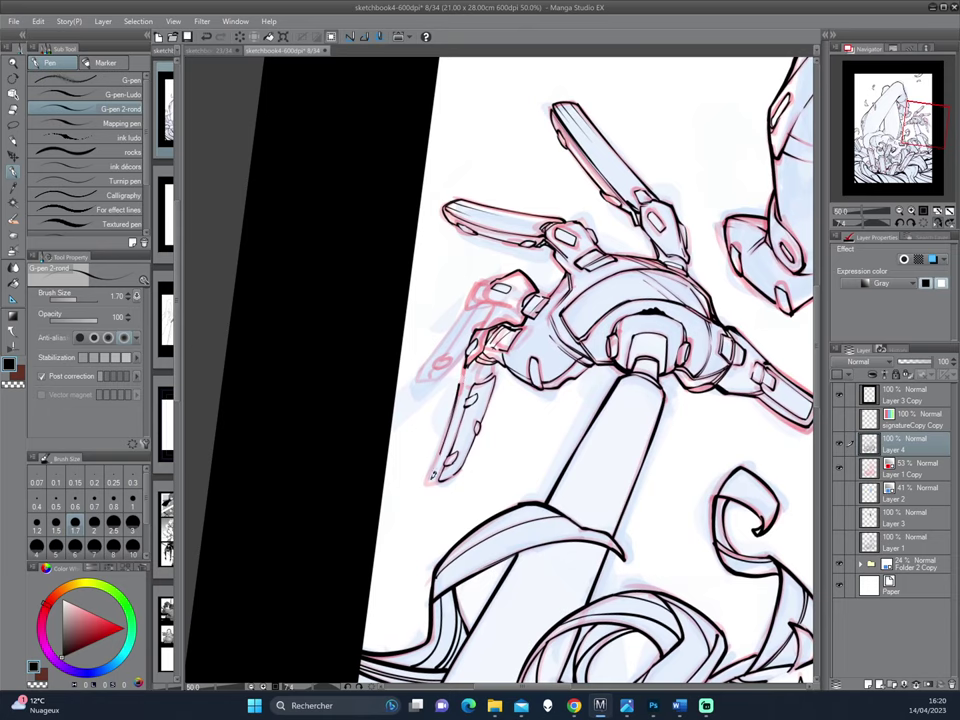
pyautogui.moveTo(330, 350)
pyautogui.mouseDown()
pyautogui.moveTo(372, 280)
pyautogui.moveTo(372, 309)
pyautogui.moveTo(385, 279)
pyautogui.mouseUp()
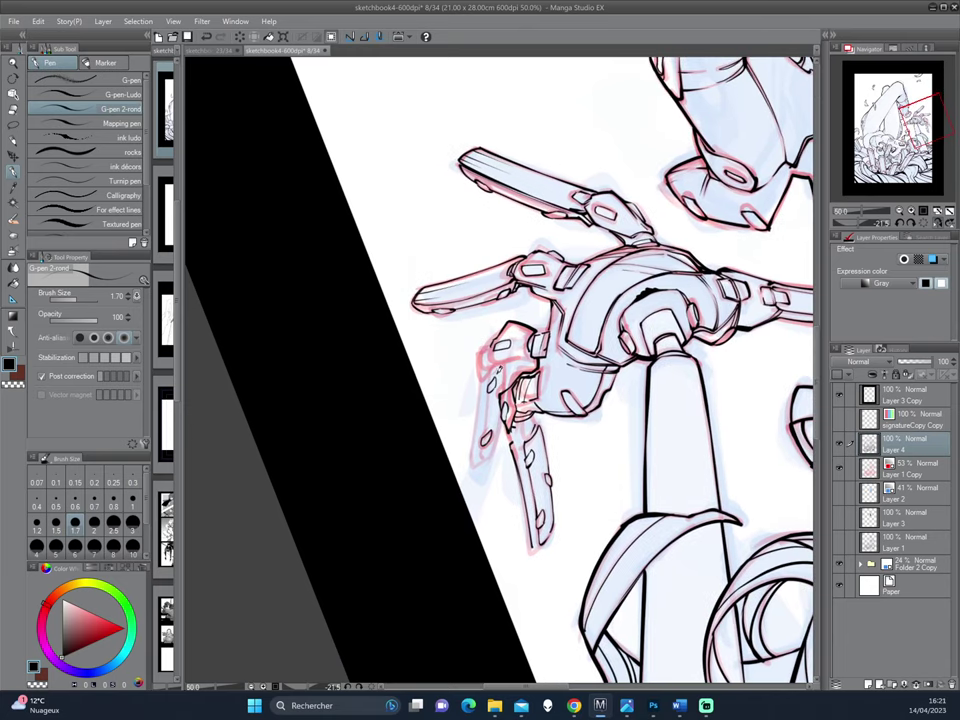
# Step: Ink the lower-left finger's left edge and tip detail with the G-pen
pyautogui.keyDown('alt'); pyautogui.click(656, 298); pyautogui.keyUp('alt')
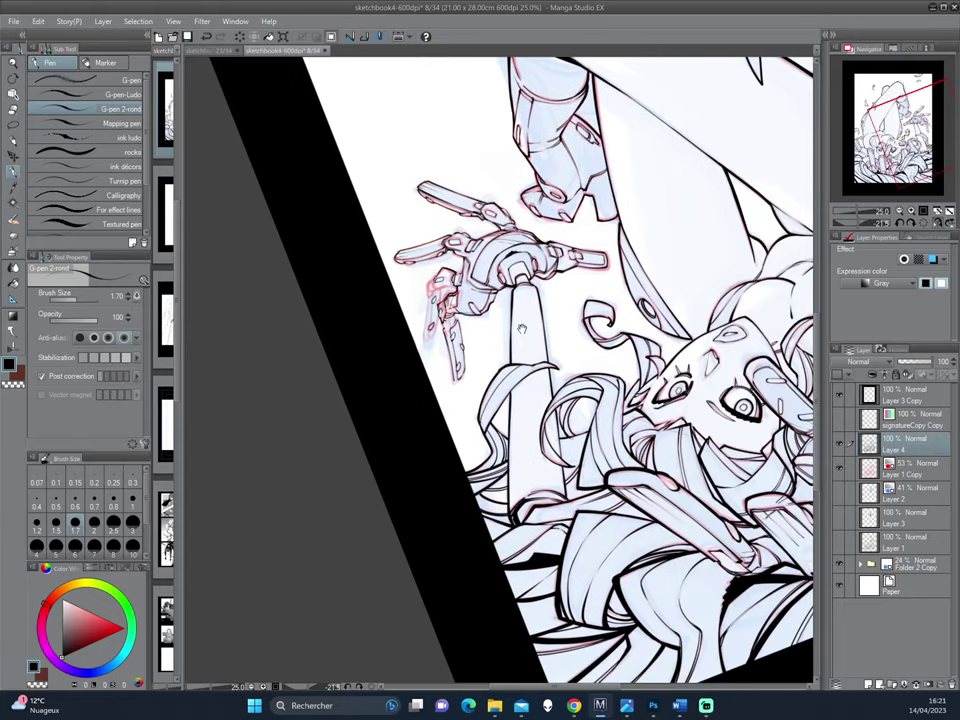
pyautogui.moveTo(469, 297); pyautogui.dragTo(578, 385)
pyautogui.scroll(1, 436, 288)
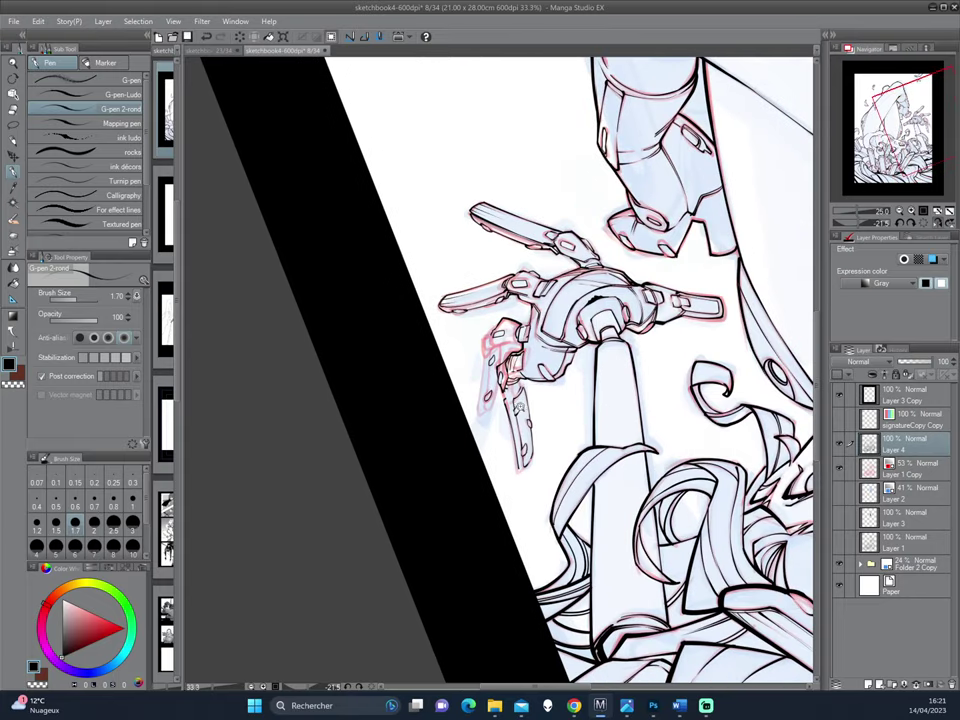
pyautogui.scroll(1, 436, 288)
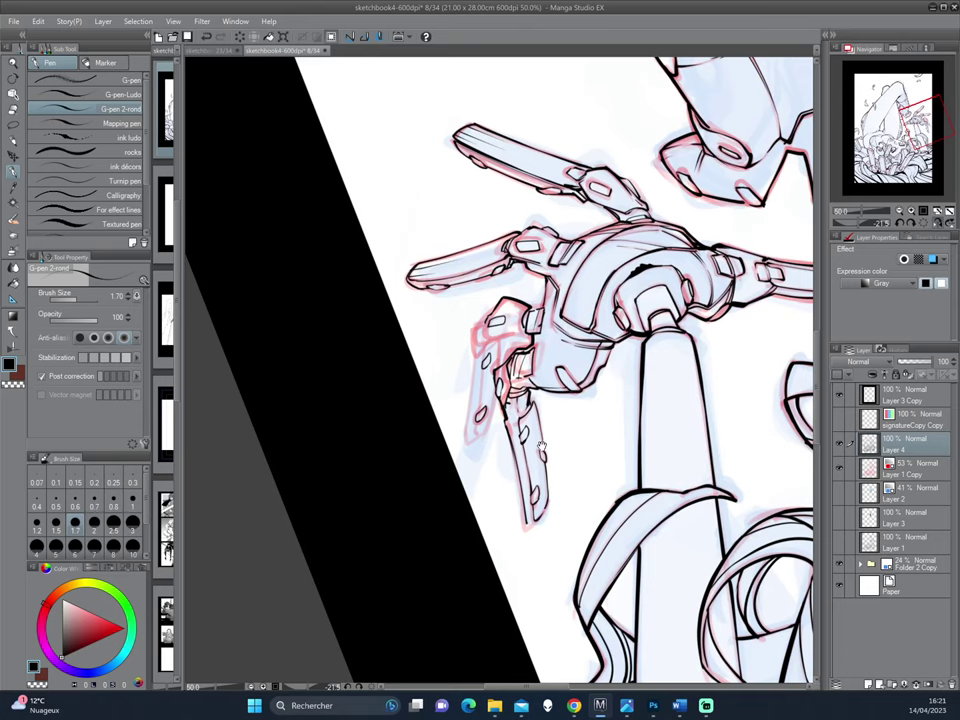
pyautogui.press('^')
pyautogui.press('^')
pyautogui.press('^')
pyautogui.moveTo(501, 403); pyautogui.dragTo(608, 364)
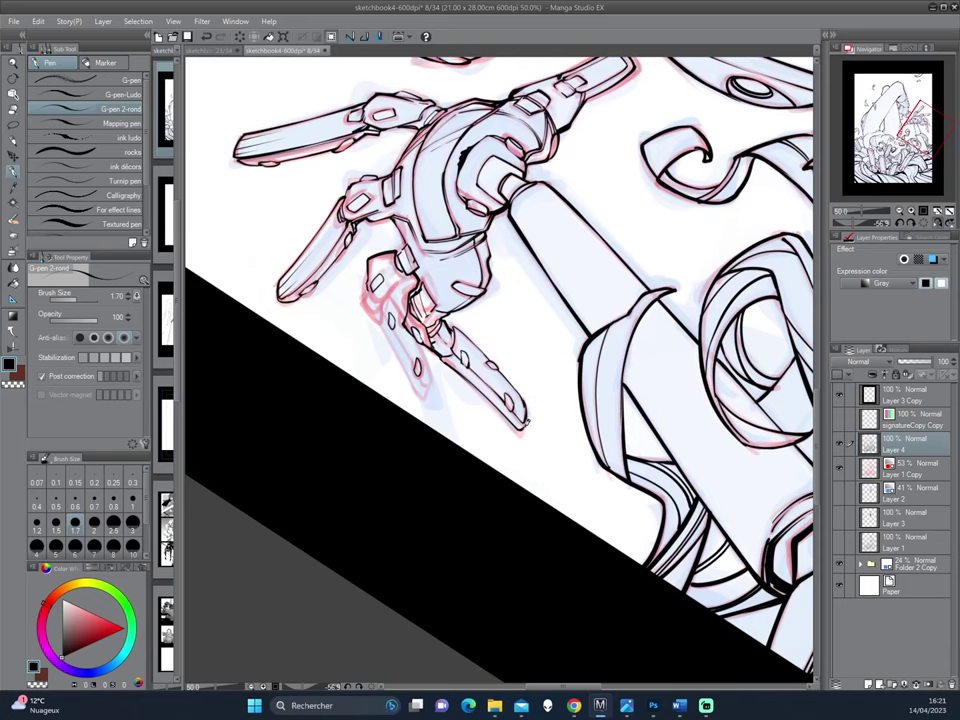
pyautogui.scroll(3, 529, 386)
pyautogui.moveTo(598, 336)
pyautogui.mouseDown()
pyautogui.moveTo(557, 476)
pyautogui.moveTo(515, 398)
pyautogui.mouseUp()
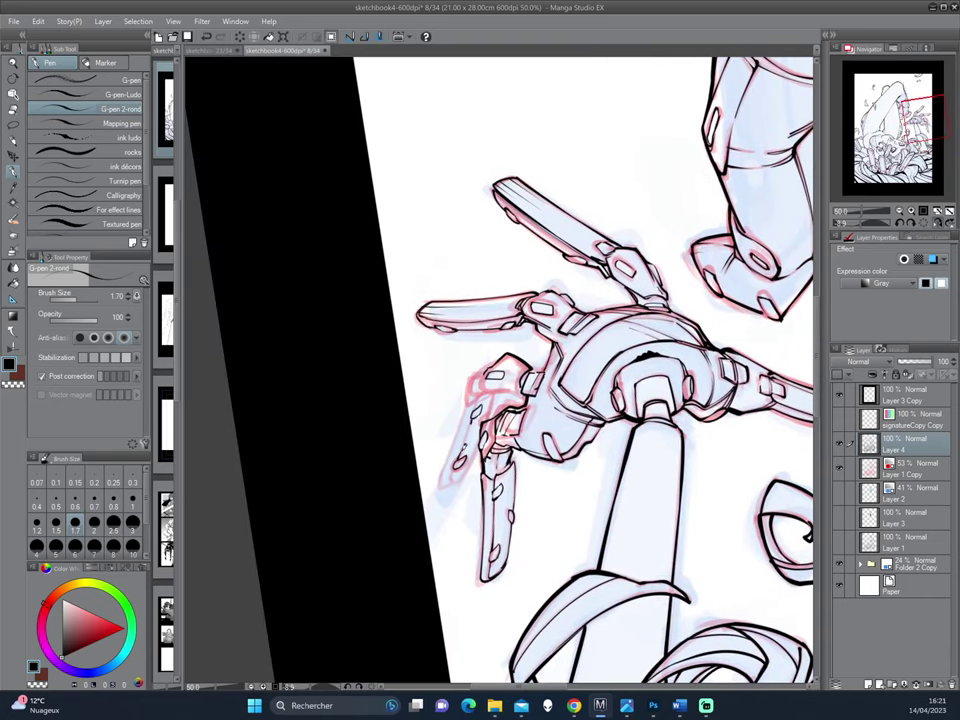
pyautogui.moveTo(466, 423); pyautogui.dragTo(471, 451)
pyautogui.moveTo(490, 382); pyautogui.dragTo(488, 418)
pyautogui.moveTo(462, 473); pyautogui.dragTo(452, 482)
# Step: Rotate the view to inspect the claw inking, then zoom out to 25%
pyautogui.moveTo(330, 368)
pyautogui.mouseDown()
pyautogui.moveTo(589, 353)
pyautogui.moveTo(547, 358)
pyautogui.mouseUp()
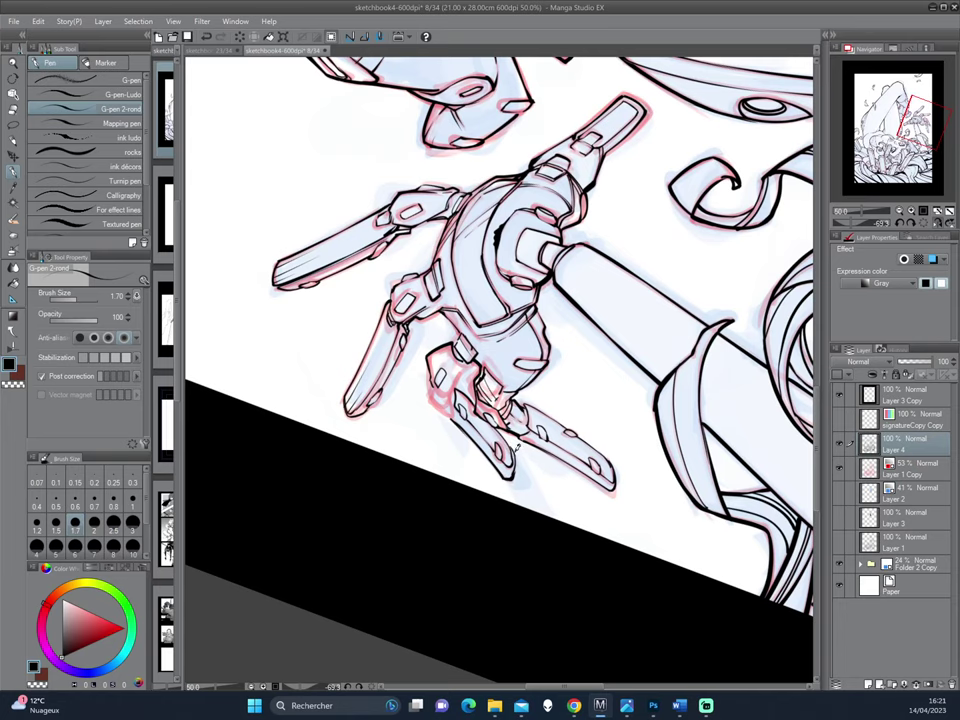
pyautogui.moveTo(404, 267); pyautogui.dragTo(558, 410)
pyautogui.scroll(-1, 558, 410)
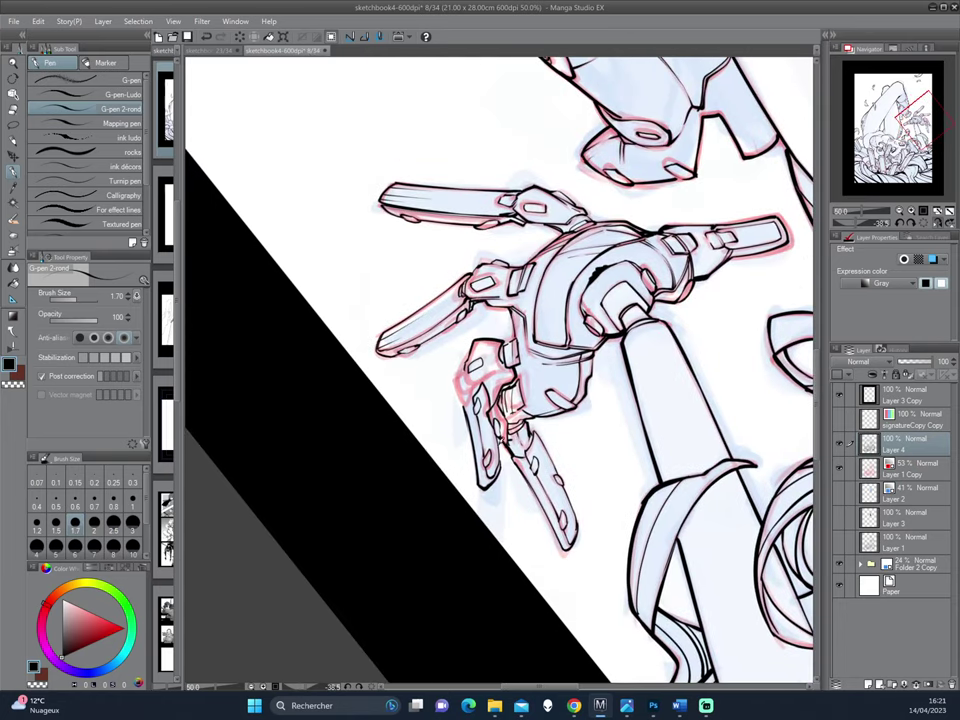
pyautogui.scroll(2, 484, 376)
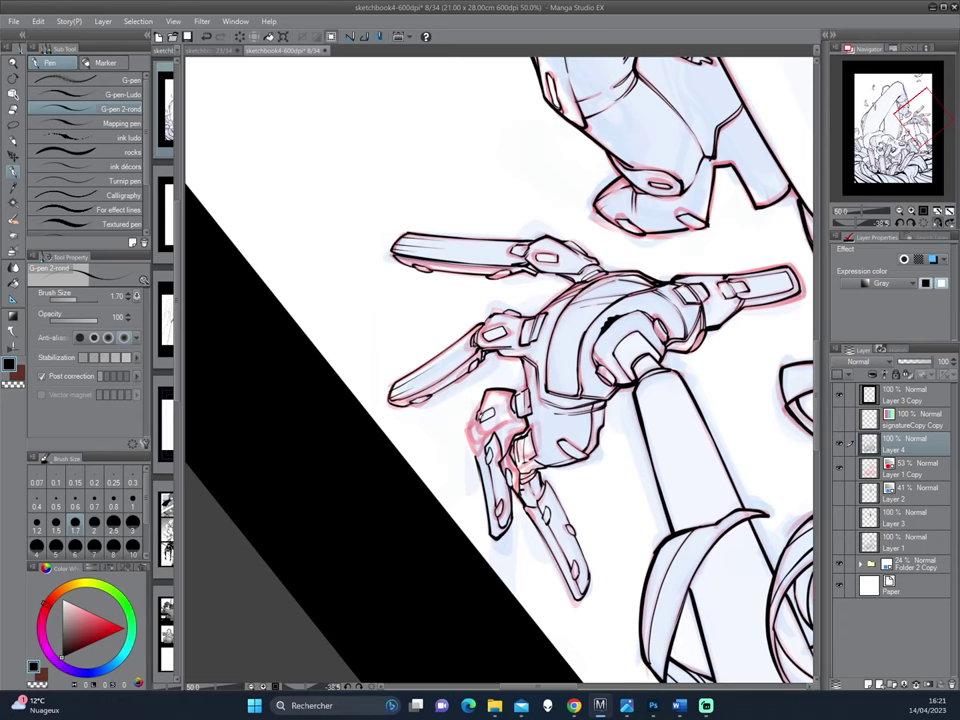
pyautogui.moveTo(362, 316); pyautogui.dragTo(414, 265)
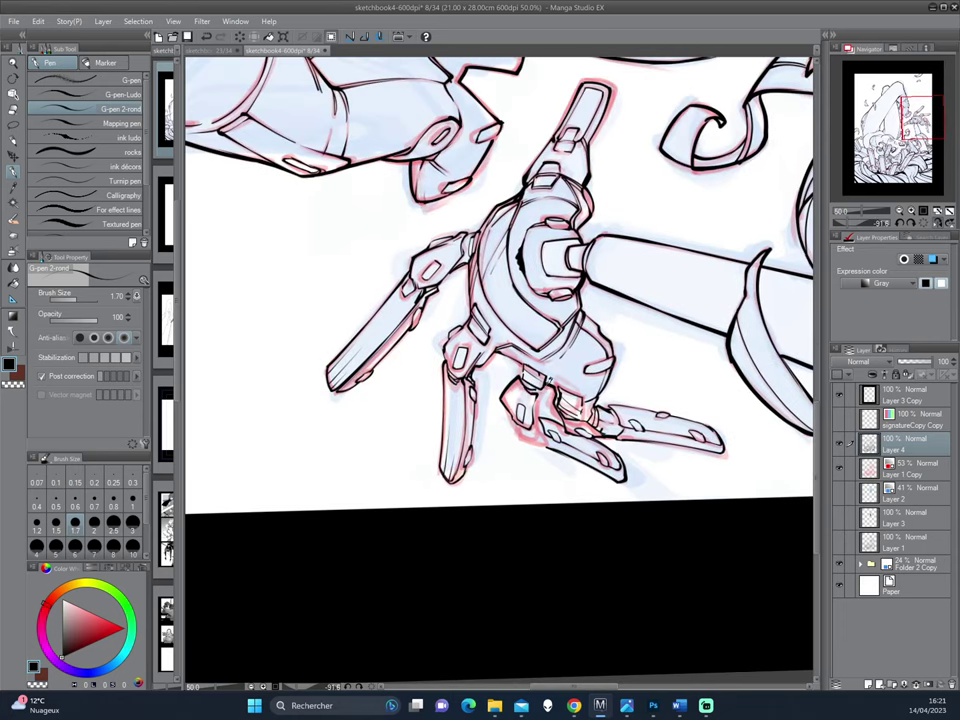
pyautogui.moveTo(405, 316); pyautogui.dragTo(367, 320)
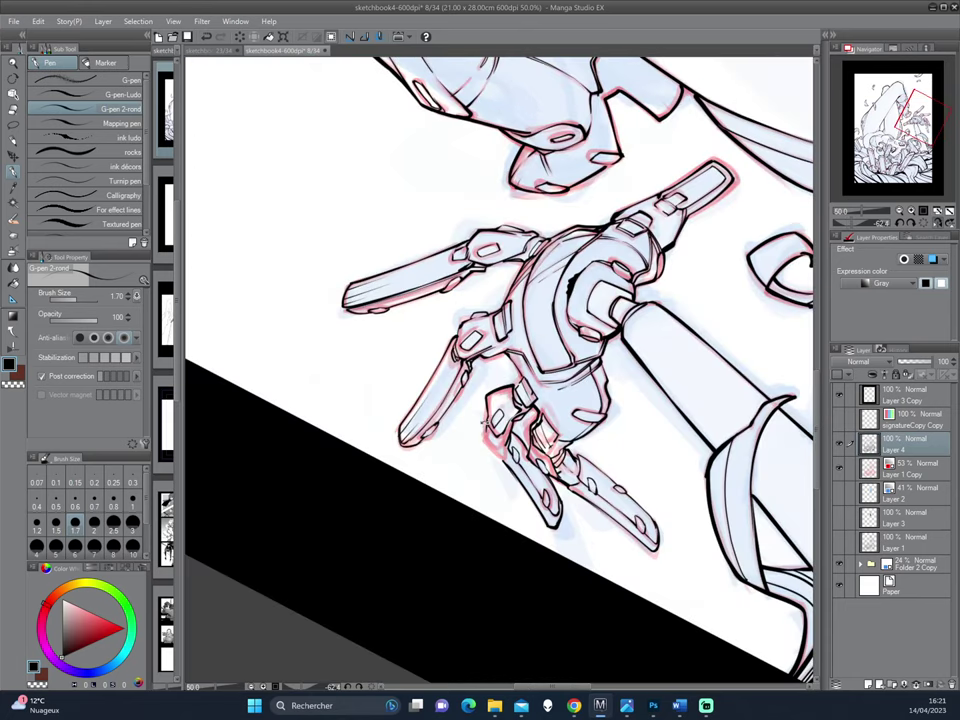
pyautogui.moveTo(486, 418); pyautogui.dragTo(447, 293)
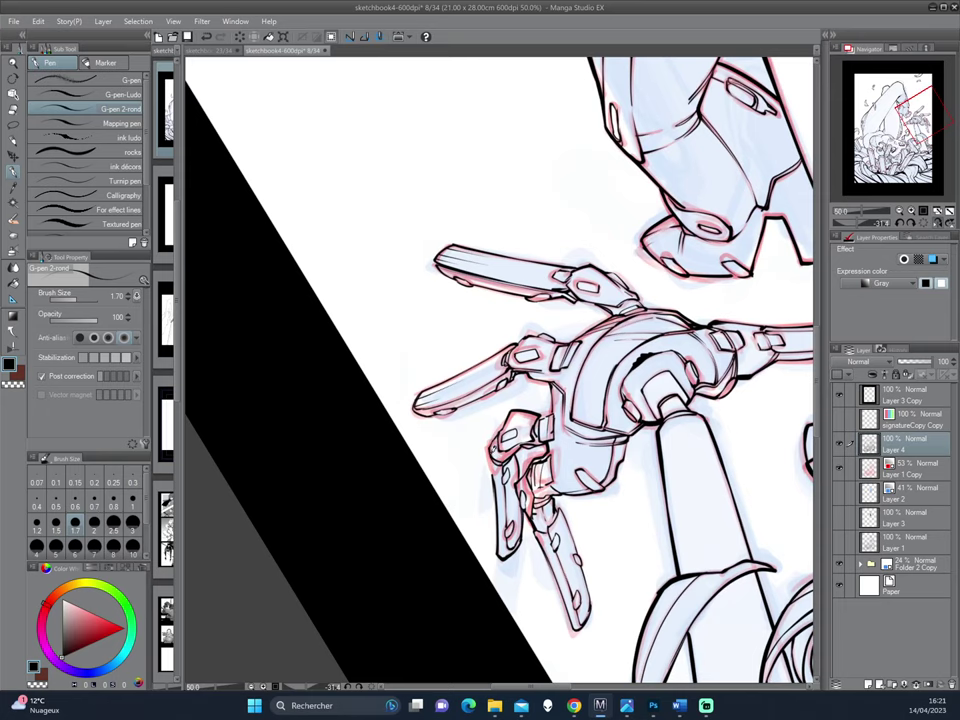
pyautogui.scroll(-2, 480, 247)
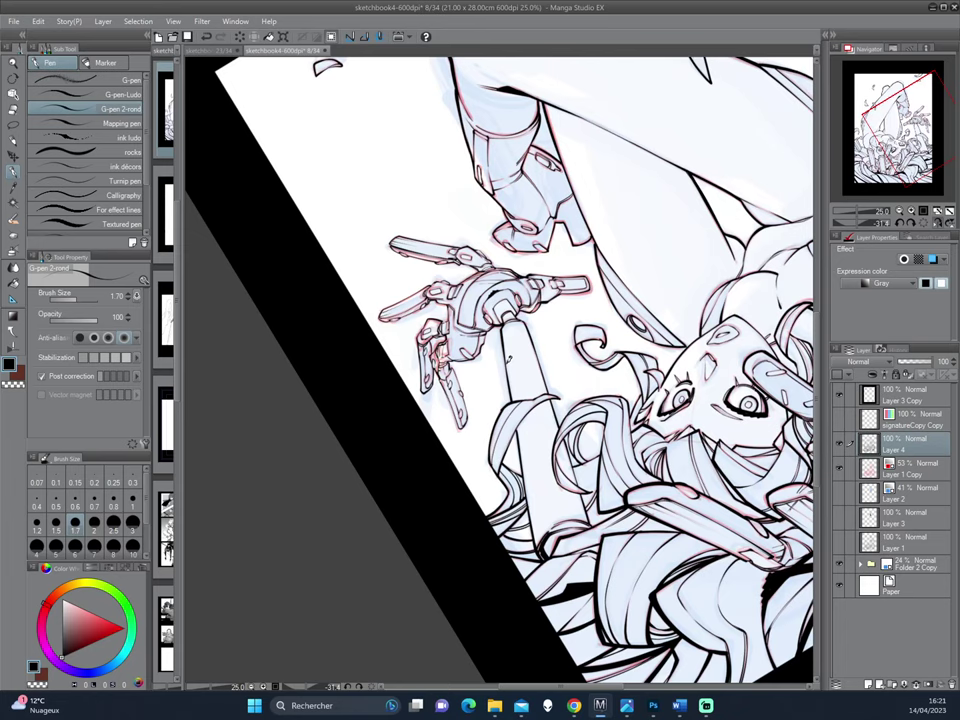
pyautogui.moveTo(506, 365); pyautogui.dragTo(497, 170)
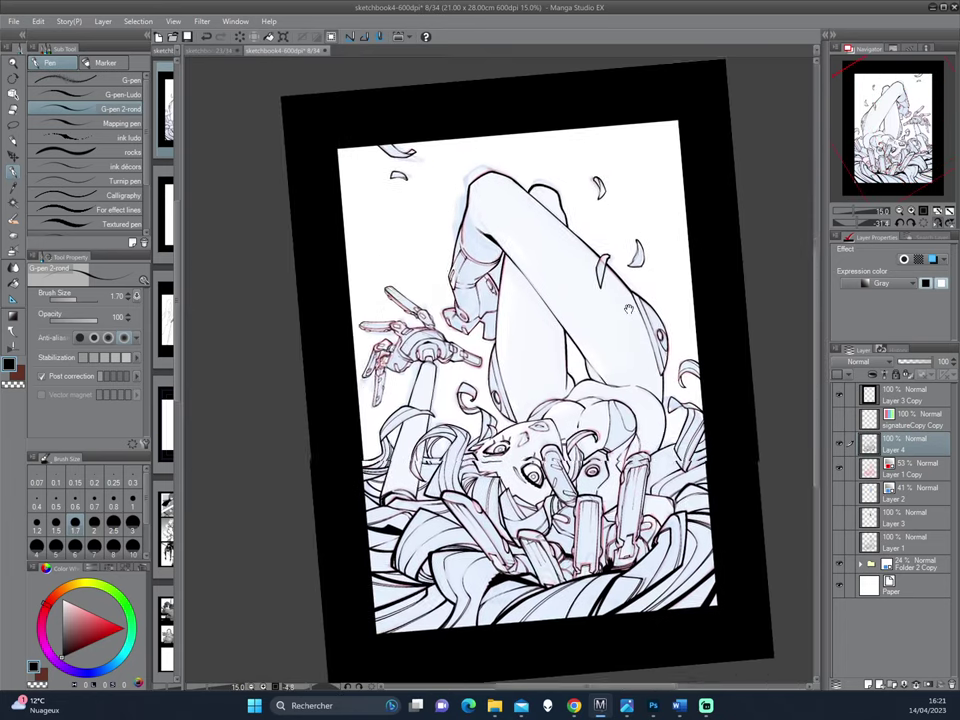
pyautogui.click(838, 565)
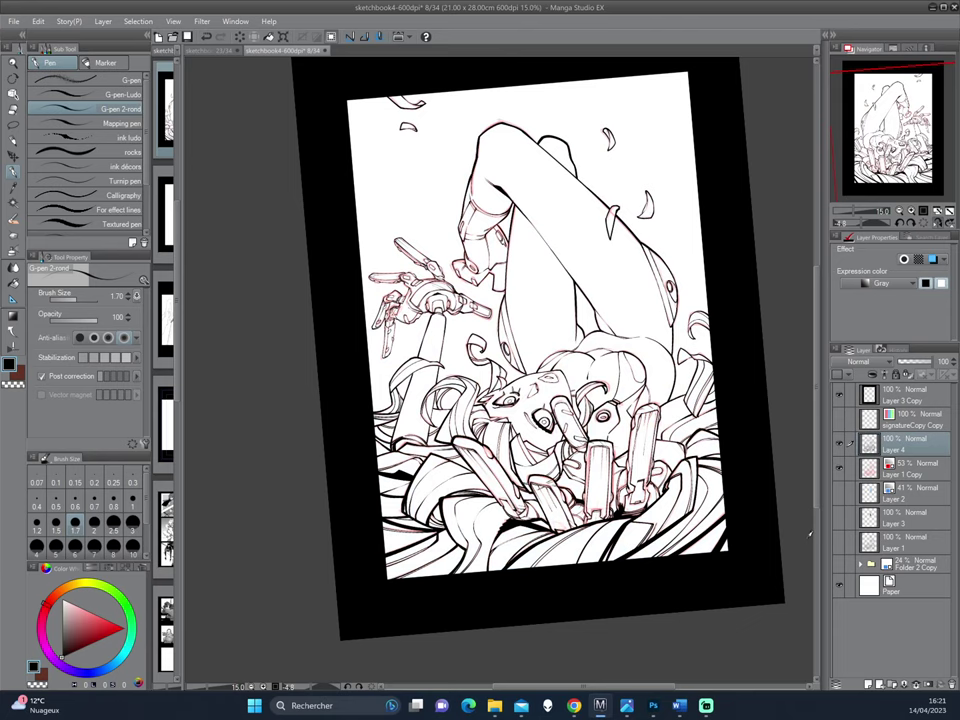
pyautogui.click(838, 466)
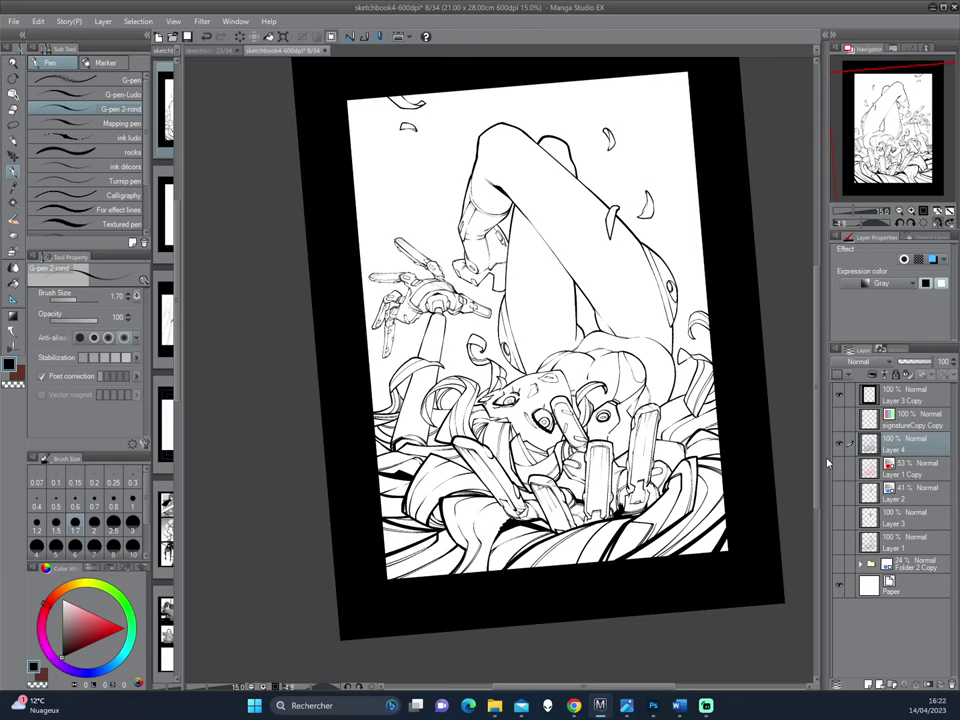
pyautogui.scroll(1, 797, 349)
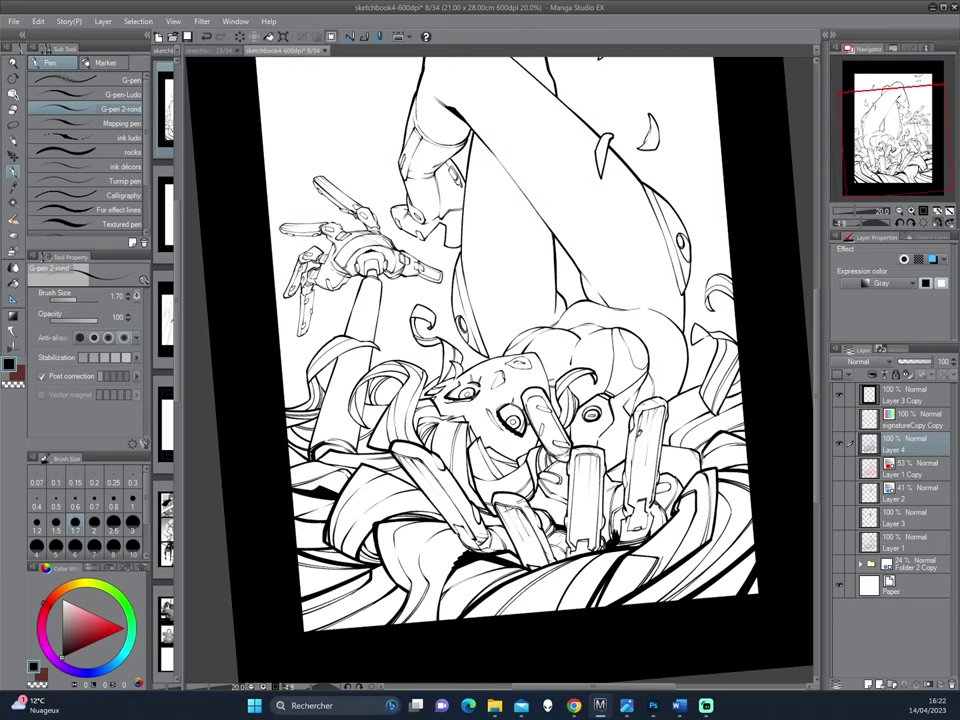
pyautogui.moveTo(480, 330); pyautogui.dragTo(560, 335)
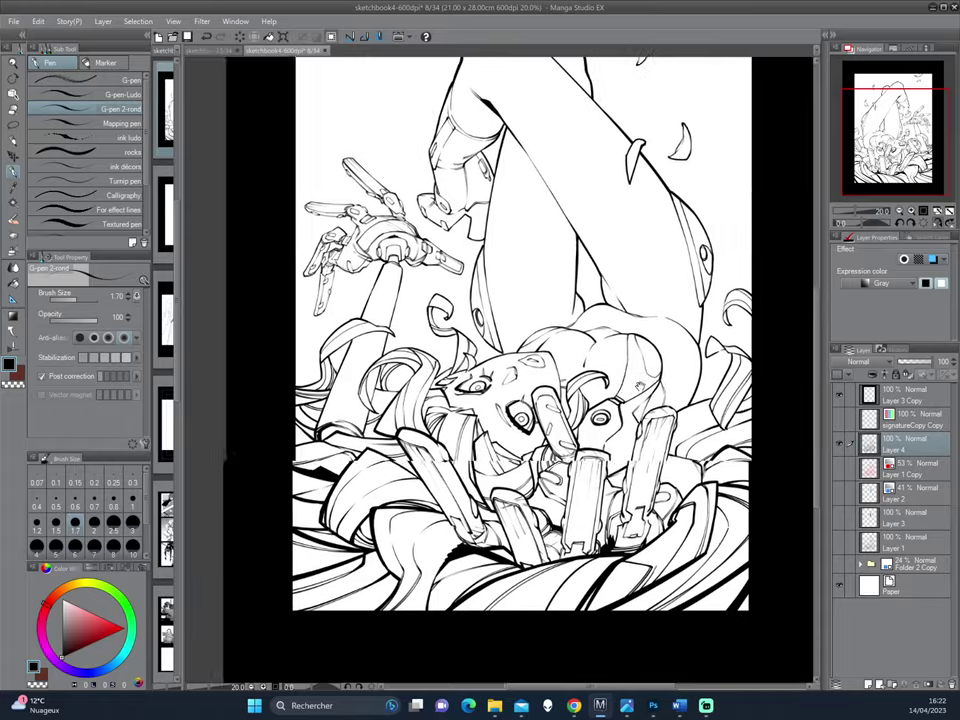
pyautogui.scroll(1, 594, 366)
pyautogui.scroll(1, 594, 366)
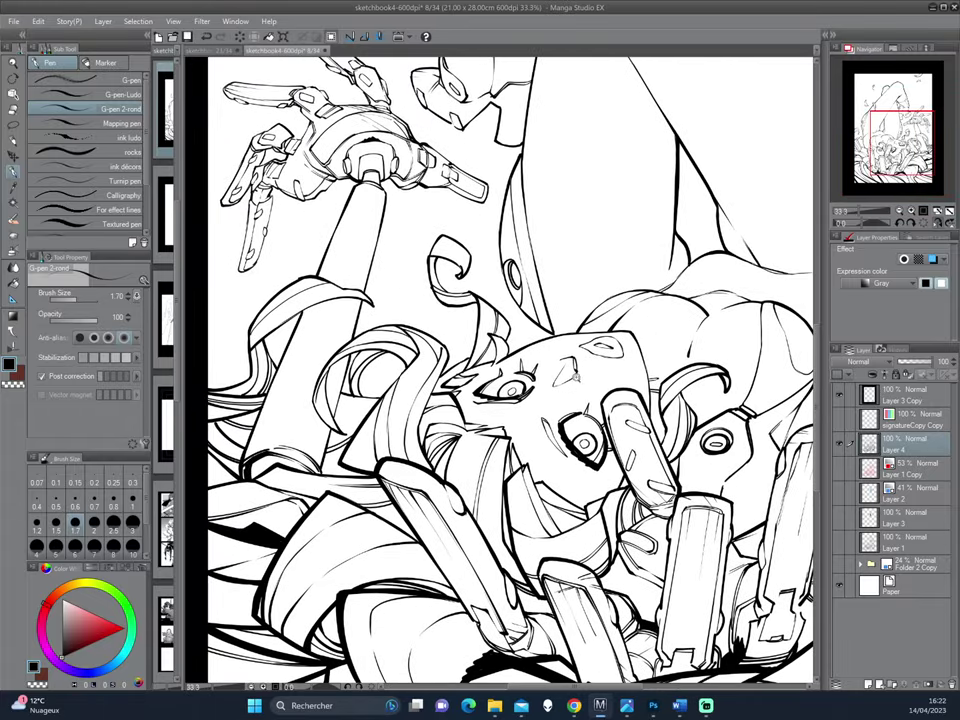
pyautogui.scroll(1, 594, 366)
pyautogui.moveTo(594, 366)
pyautogui.mouseDown()
pyautogui.moveTo(594, 392)
pyautogui.moveTo(469, 377)
pyautogui.mouseUp()
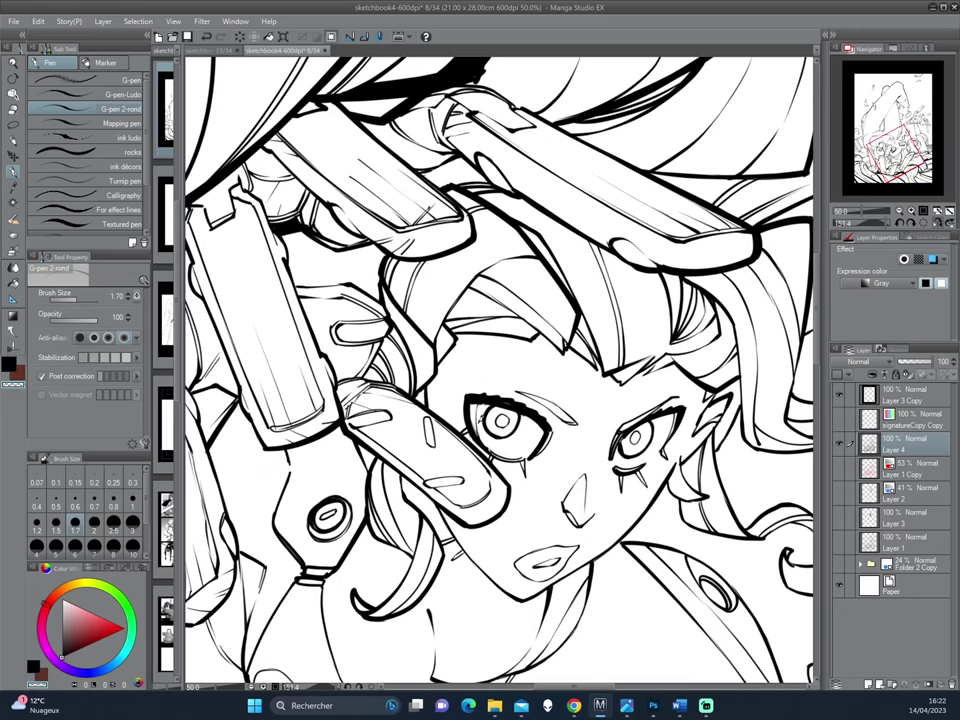
pyautogui.moveTo(360, 310)
pyautogui.mouseDown()
pyautogui.moveTo(590, 378)
pyautogui.moveTo(366, 292)
pyautogui.mouseUp()
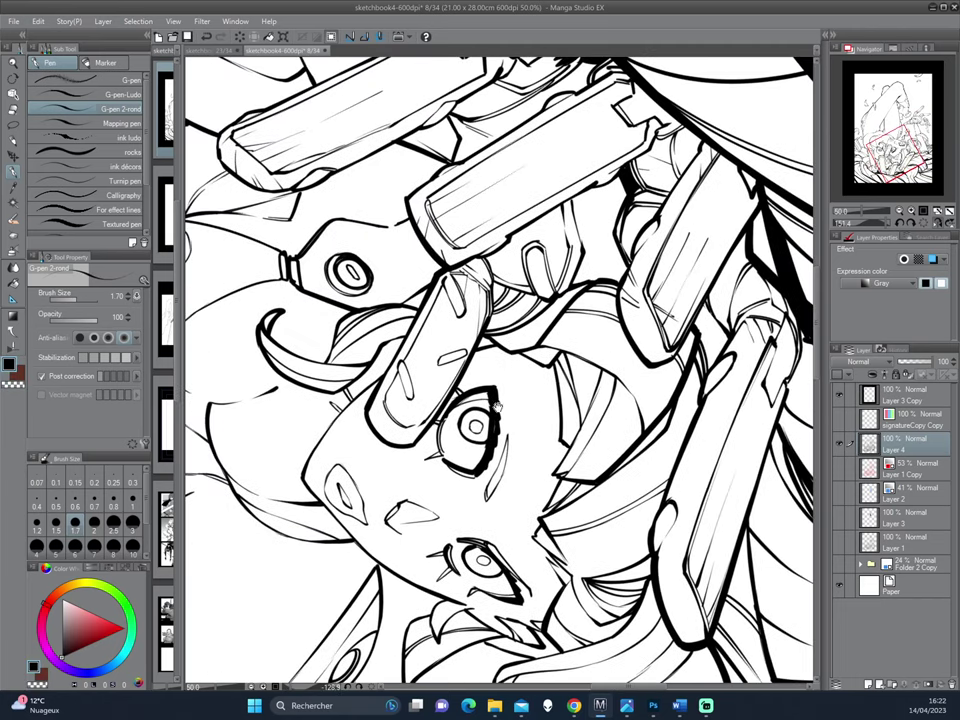
pyautogui.scroll(-2, 366, 292)
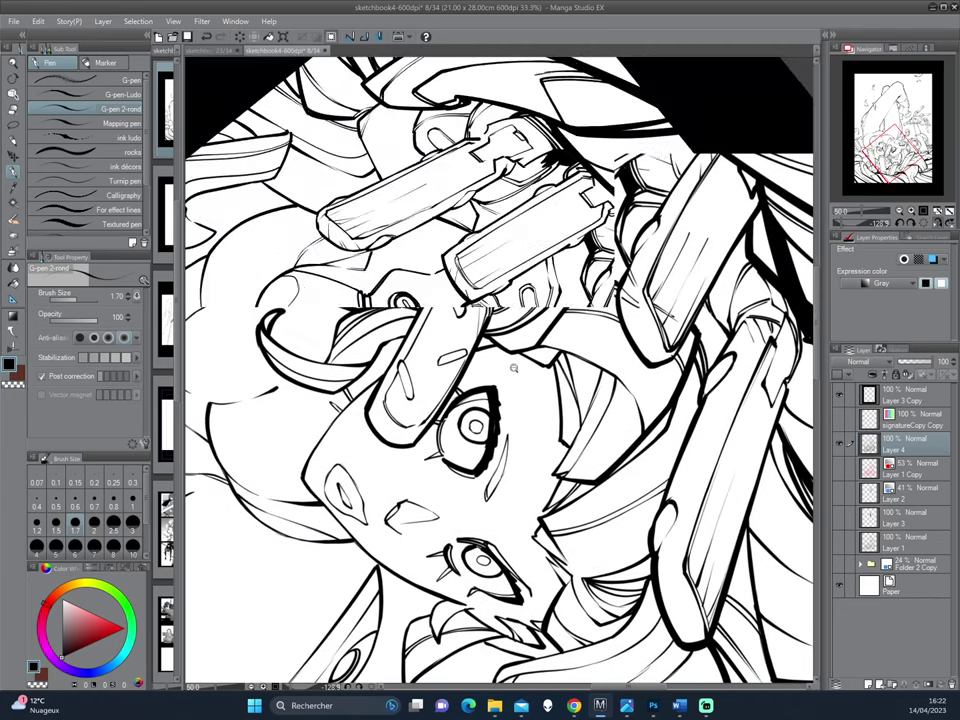
pyautogui.moveTo(366, 292); pyautogui.dragTo(613, 432)
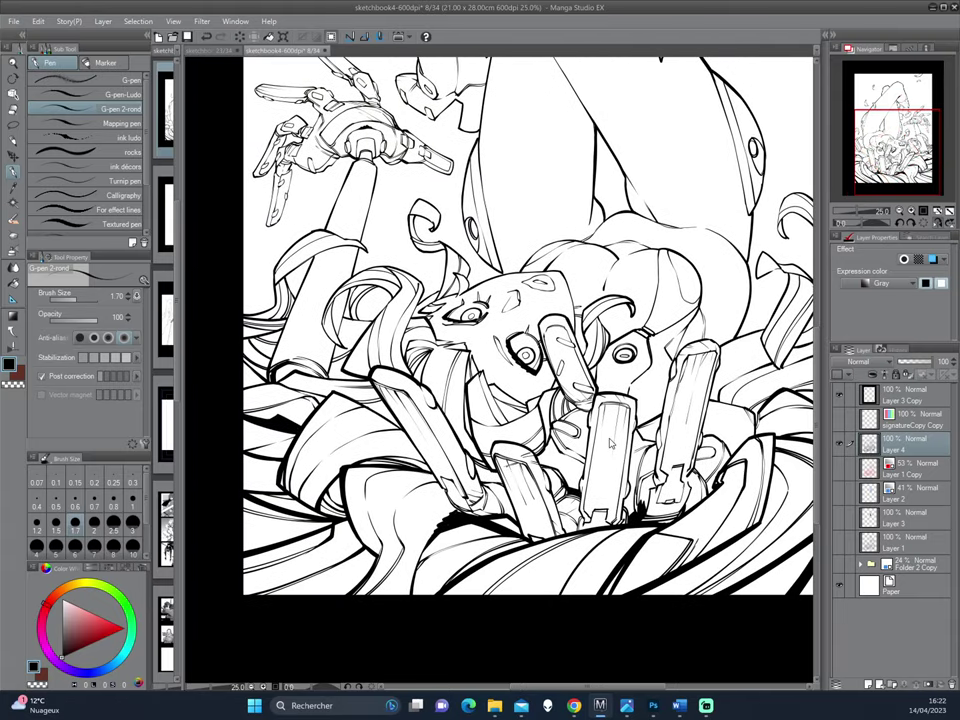
# Step: Save the line art and fit the narrowed colour reference window at top-left
pyautogui.hotkey('ctrl', 's')
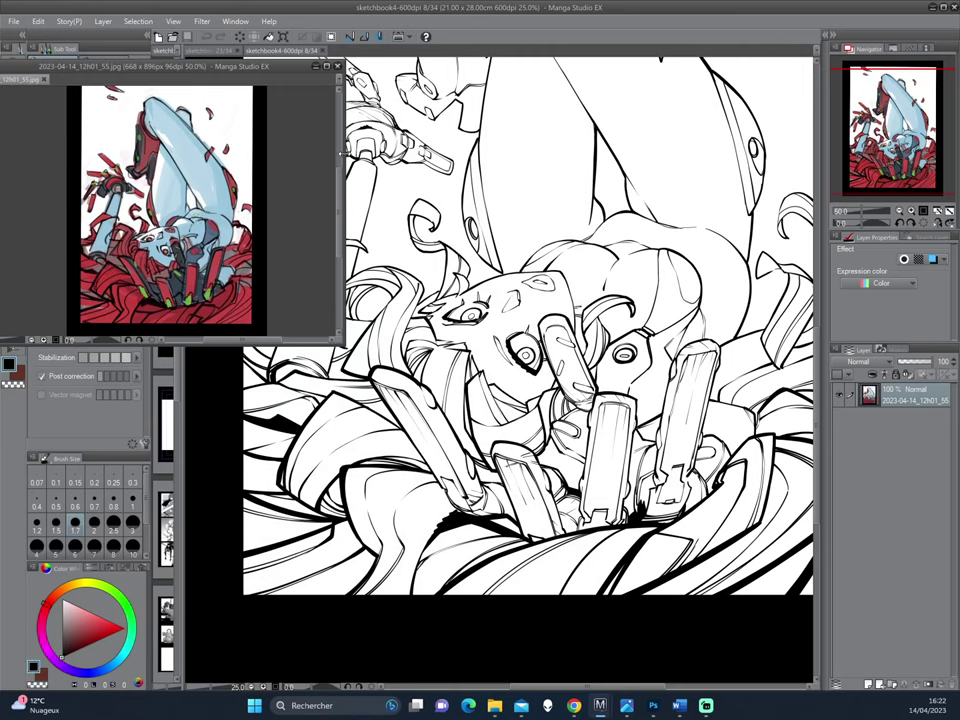
pyautogui.moveTo(345, 168); pyautogui.dragTo(238, 168)
pyautogui.moveTo(160, 66); pyautogui.dragTo(207, 66)
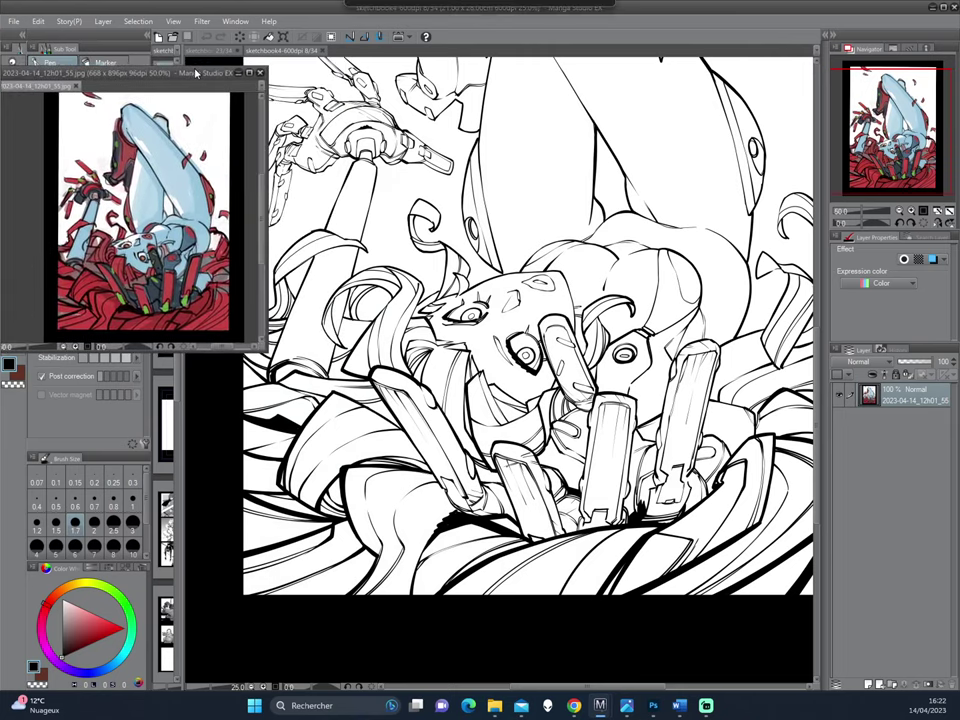
# Step: Add a short ink stroke to the line art and rotate the view around it
pyautogui.click(621, 448)
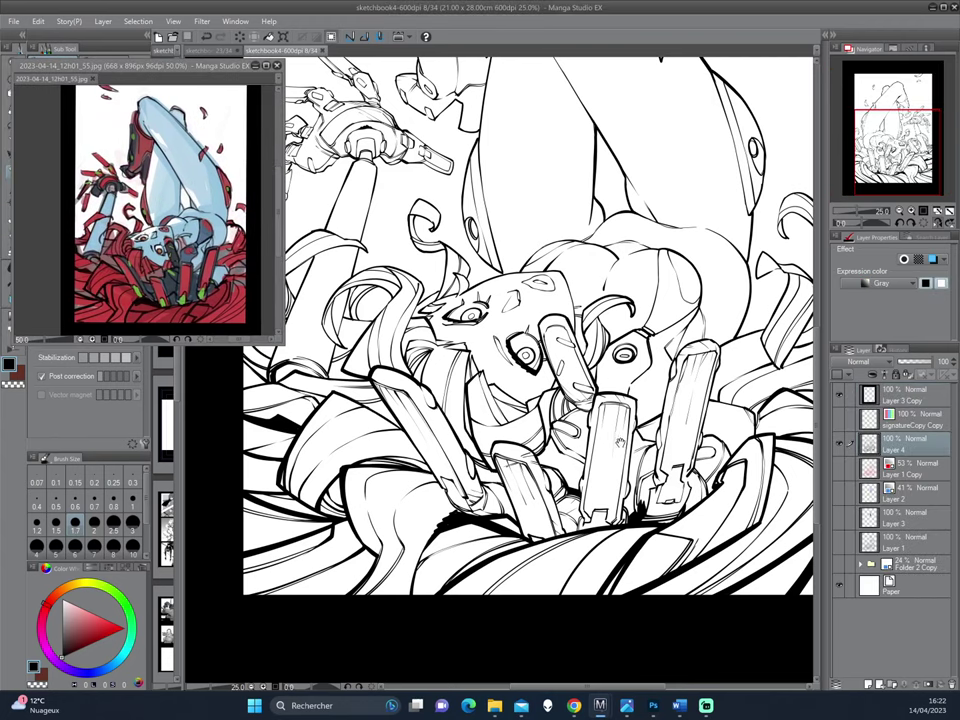
pyautogui.moveTo(621, 448)
pyautogui.mouseDown()
pyautogui.moveTo(591, 390)
pyautogui.moveTo(429, 294)
pyautogui.mouseUp()
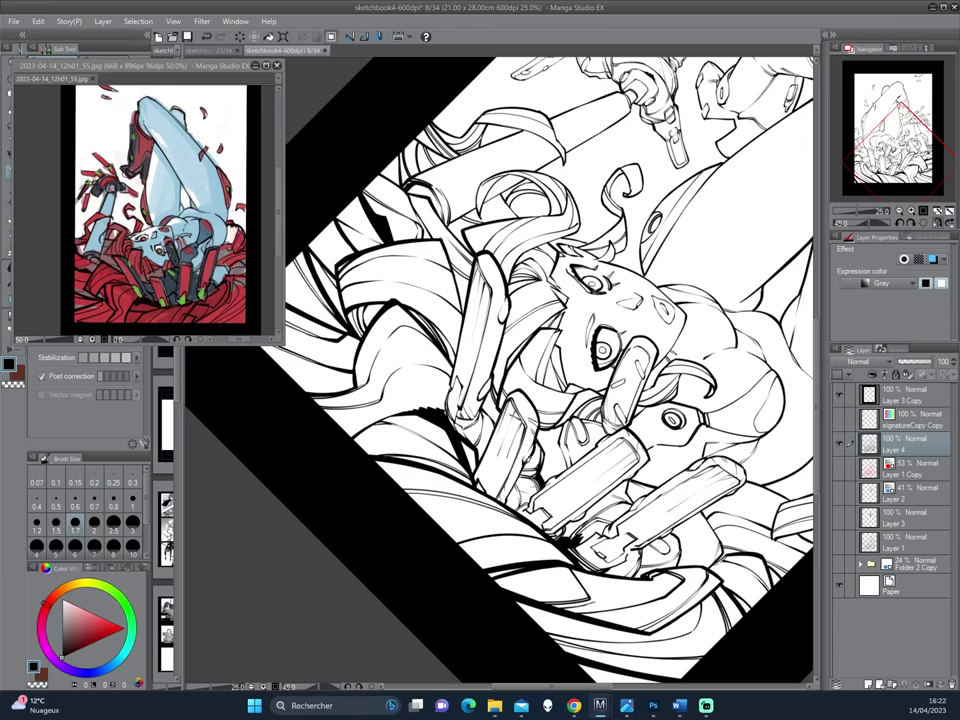
pyautogui.moveTo(396, 345); pyautogui.dragTo(380, 375)
pyautogui.moveTo(608, 142); pyautogui.dragTo(645, 462)
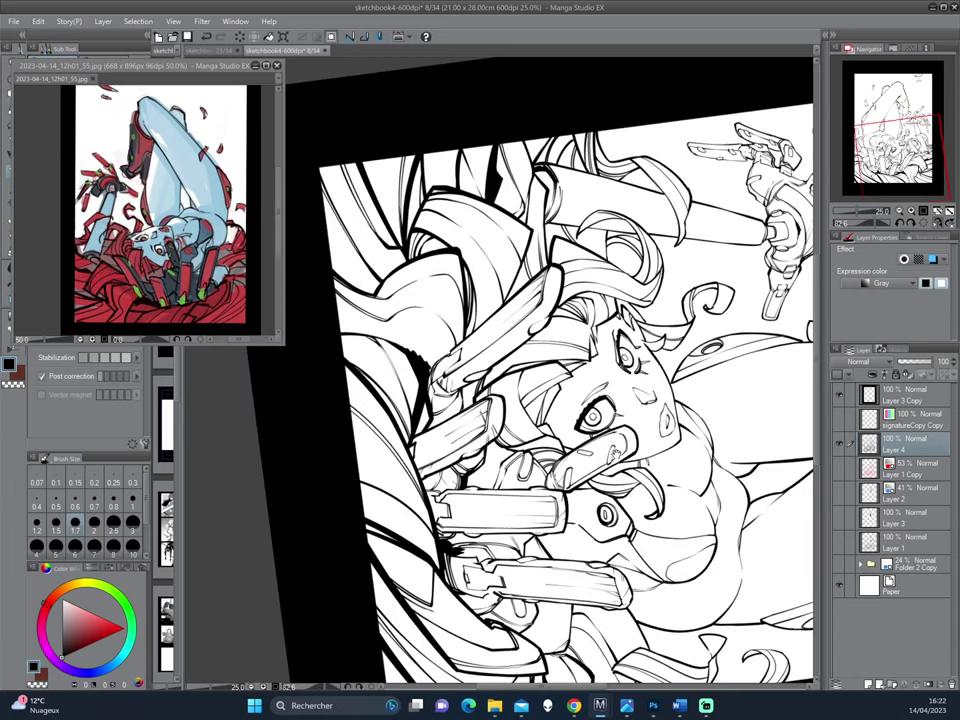
pyautogui.moveTo(462, 340); pyautogui.dragTo(570, 345)
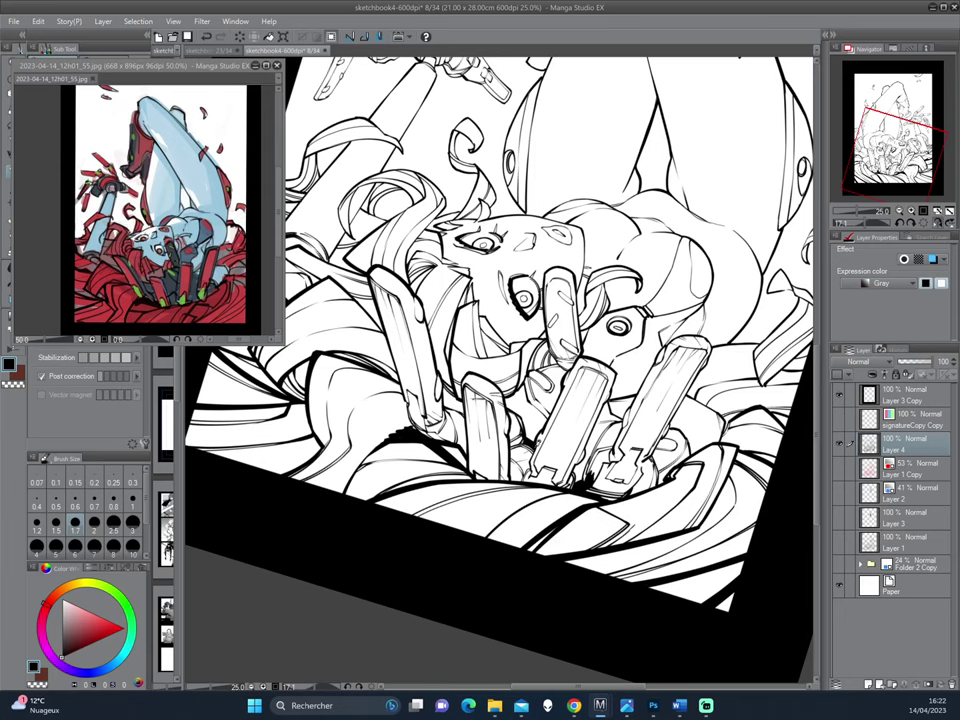
pyautogui.moveTo(398, 347); pyautogui.dragTo(328, 362)
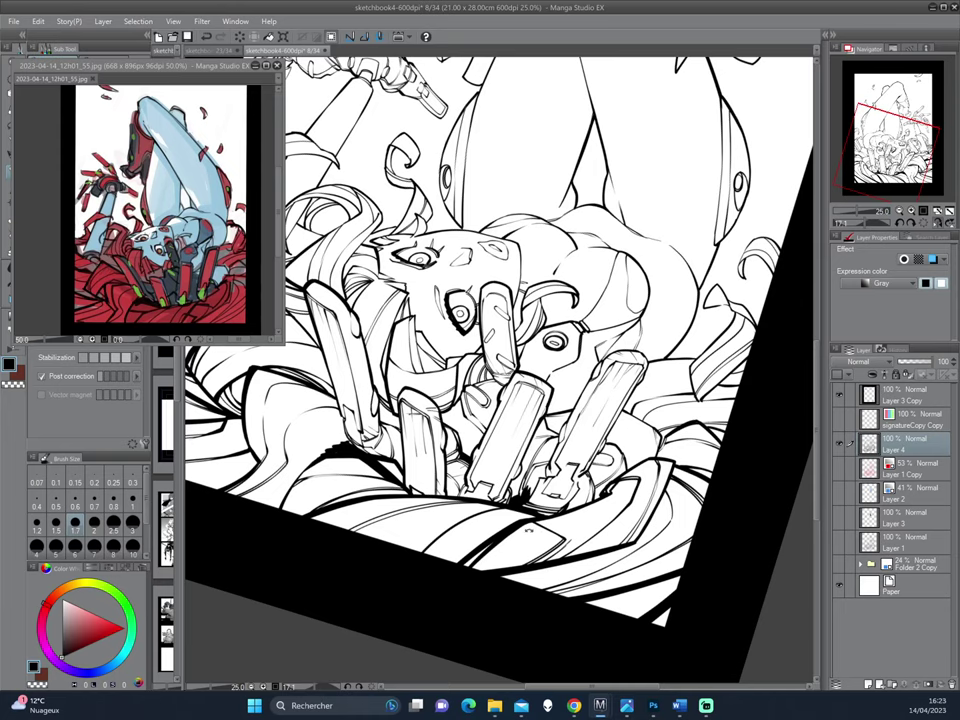
pyautogui.moveTo(393, 345); pyautogui.dragTo(428, 336)
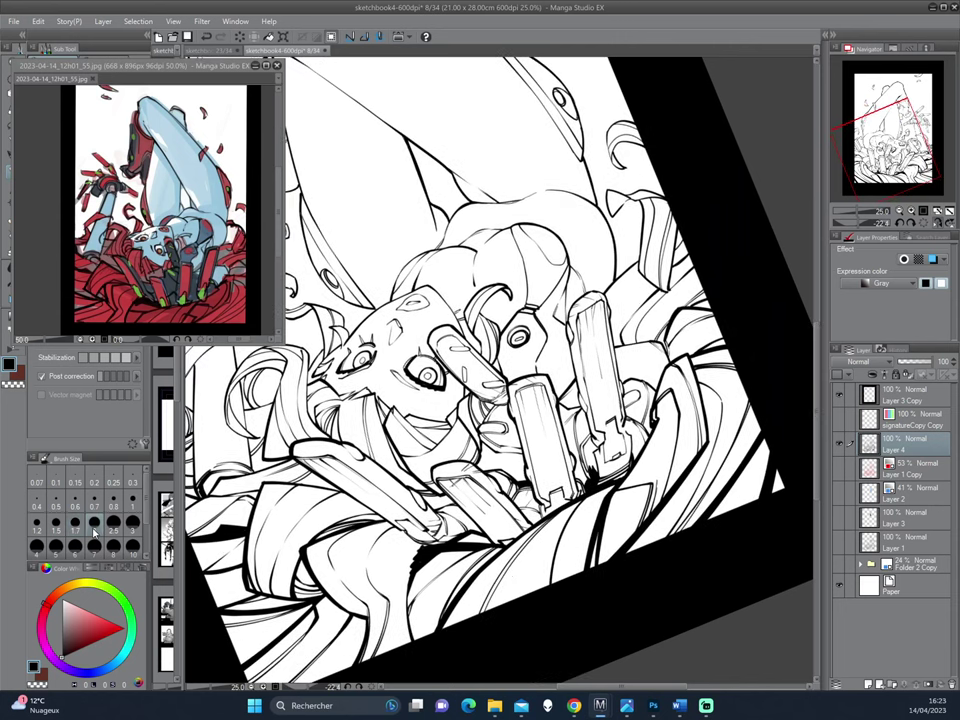
# Step: Rotate the view through about -45° and settle near -24° to check lines
pyautogui.moveTo(480, 420); pyautogui.dragTo(459, 330)
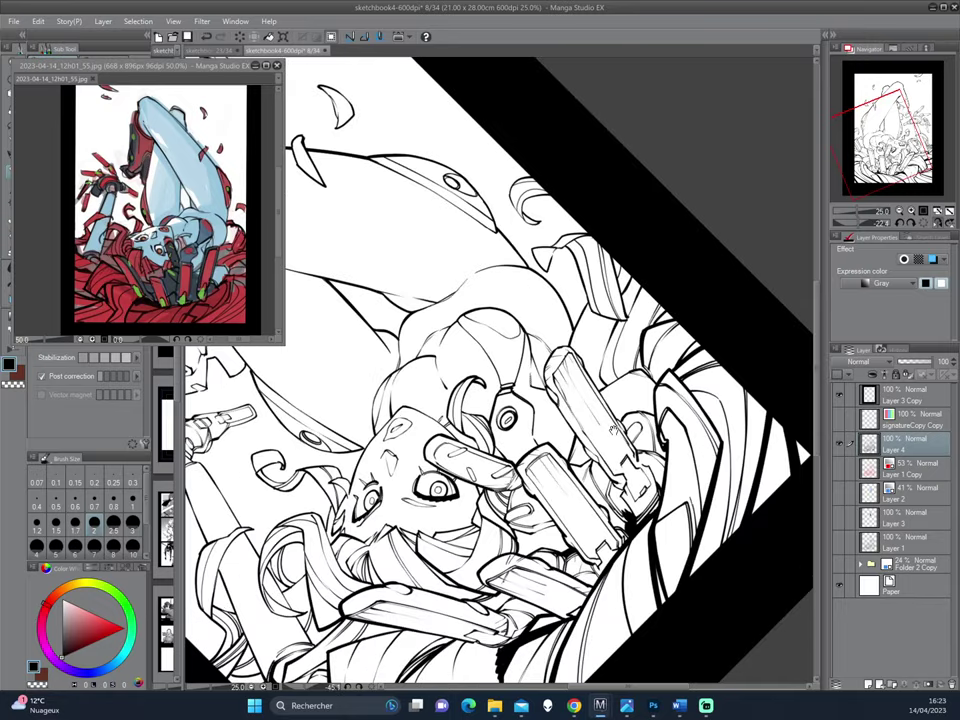
pyautogui.moveTo(408, 268); pyautogui.dragTo(400, 290)
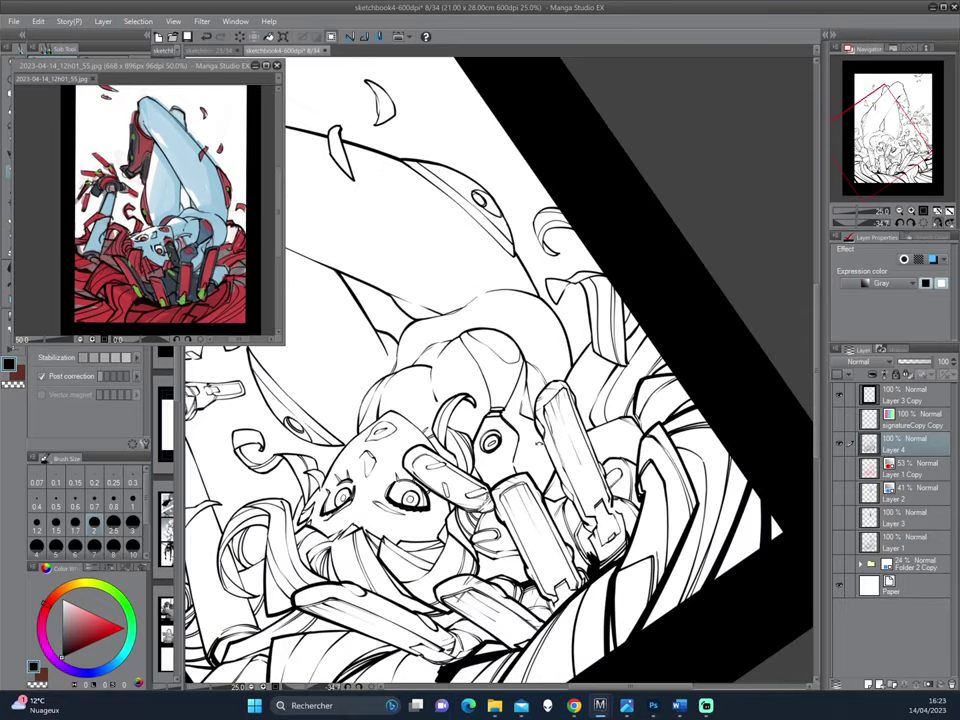
pyautogui.moveTo(405, 315); pyautogui.dragTo(365, 328)
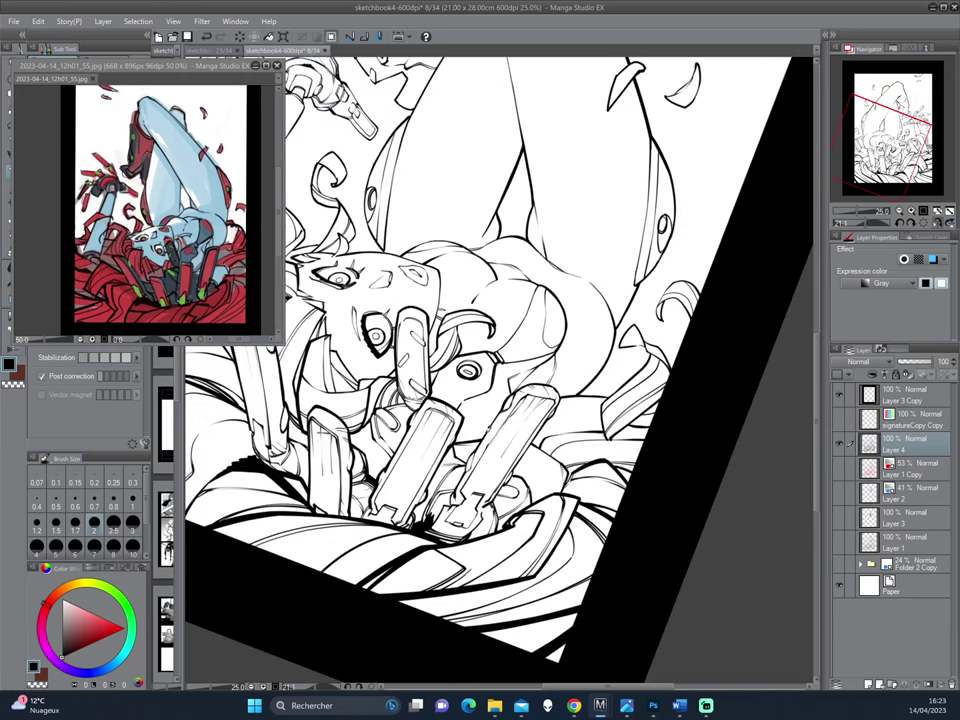
pyautogui.moveTo(364, 392); pyautogui.dragTo(395, 345)
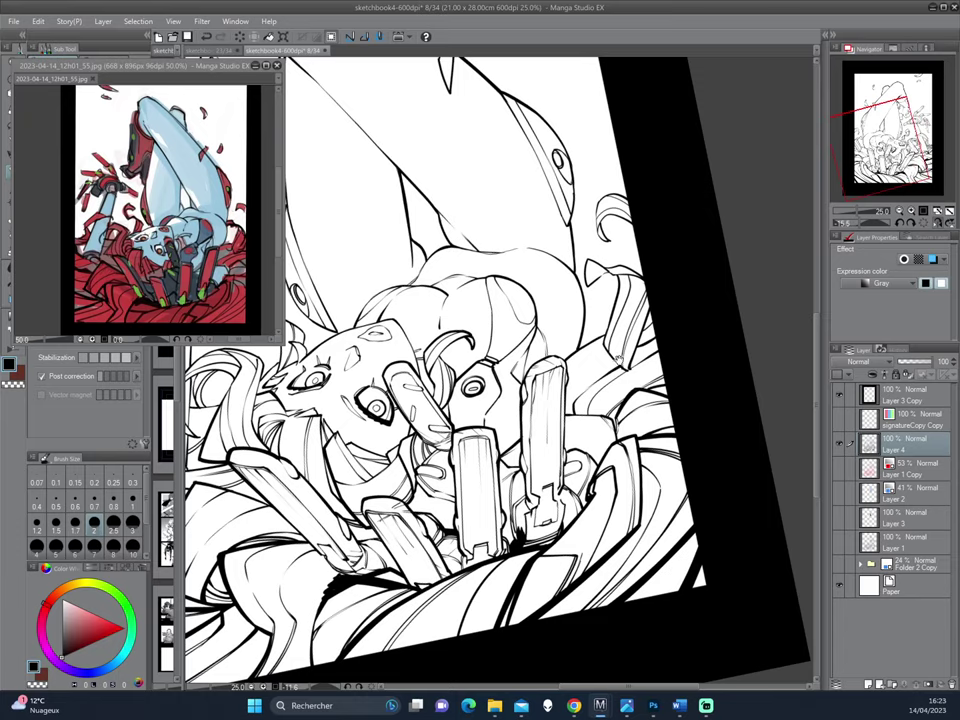
pyautogui.moveTo(400, 370)
pyautogui.mouseDown()
pyautogui.moveTo(622, 383)
pyautogui.moveTo(405, 300)
pyautogui.mouseUp()
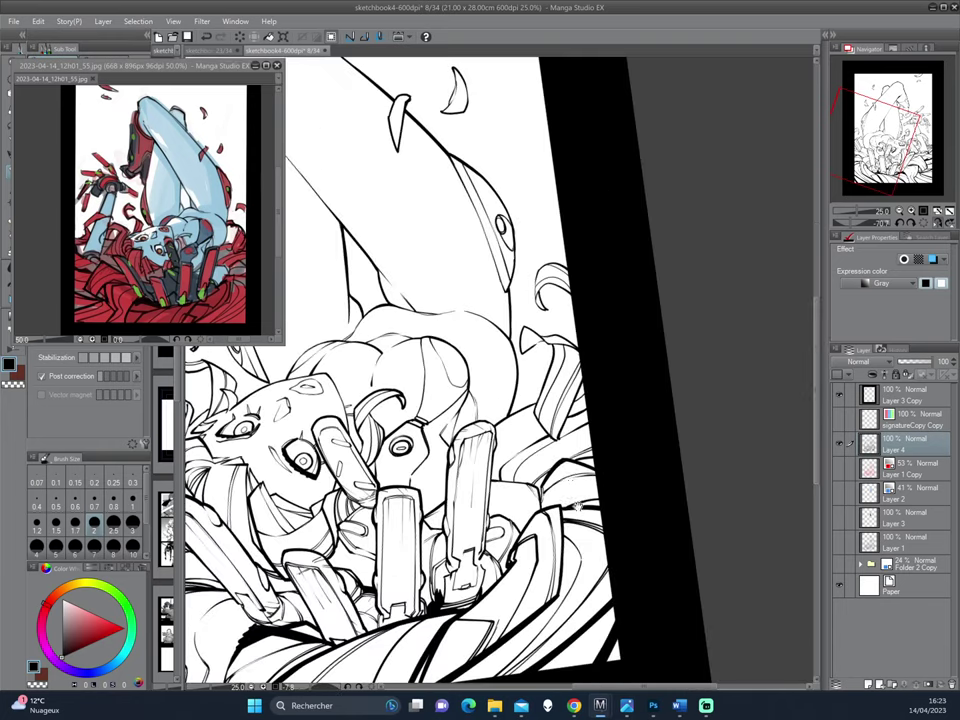
pyautogui.moveTo(498, 222); pyautogui.dragTo(675, 100)
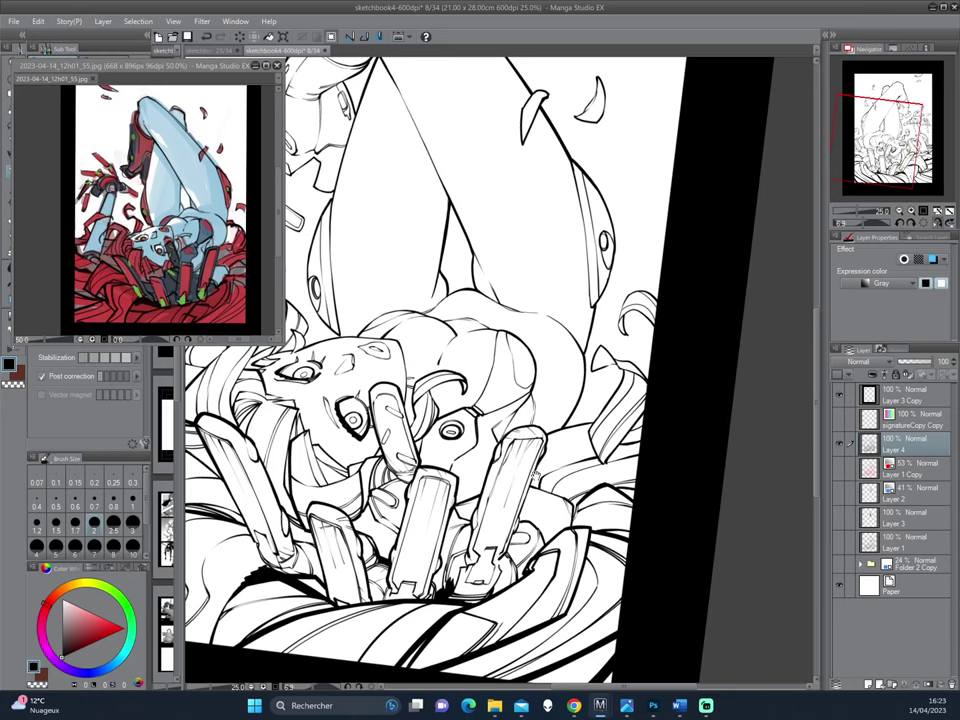
pyautogui.moveTo(408, 340)
pyautogui.mouseDown()
pyautogui.moveTo(410, 292)
pyautogui.moveTo(379, 343)
pyautogui.moveTo(409, 330)
pyautogui.mouseUp()
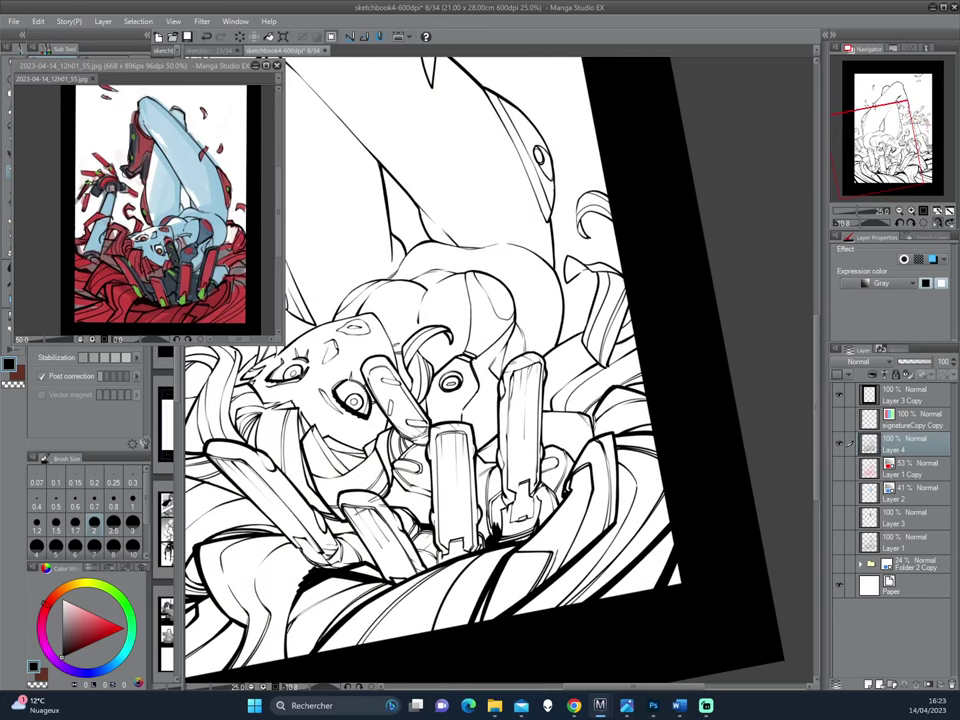
pyautogui.moveTo(394, 418)
pyautogui.mouseDown()
pyautogui.moveTo(425, 395)
pyautogui.moveTo(408, 366)
pyautogui.mouseUp()
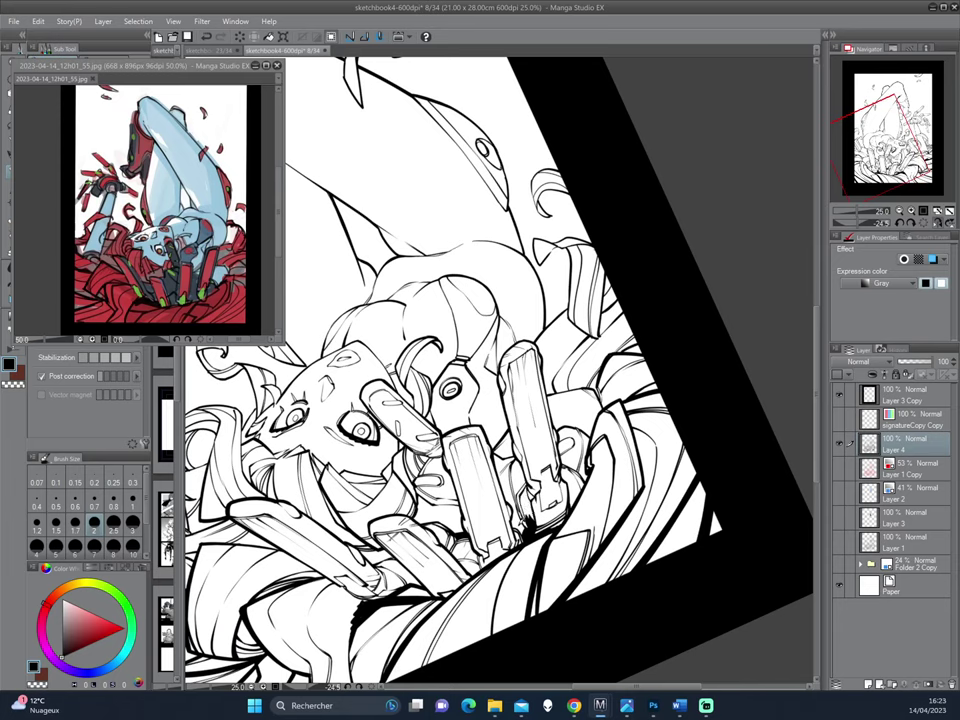
pyautogui.moveTo(389, 393); pyautogui.dragTo(395, 368)
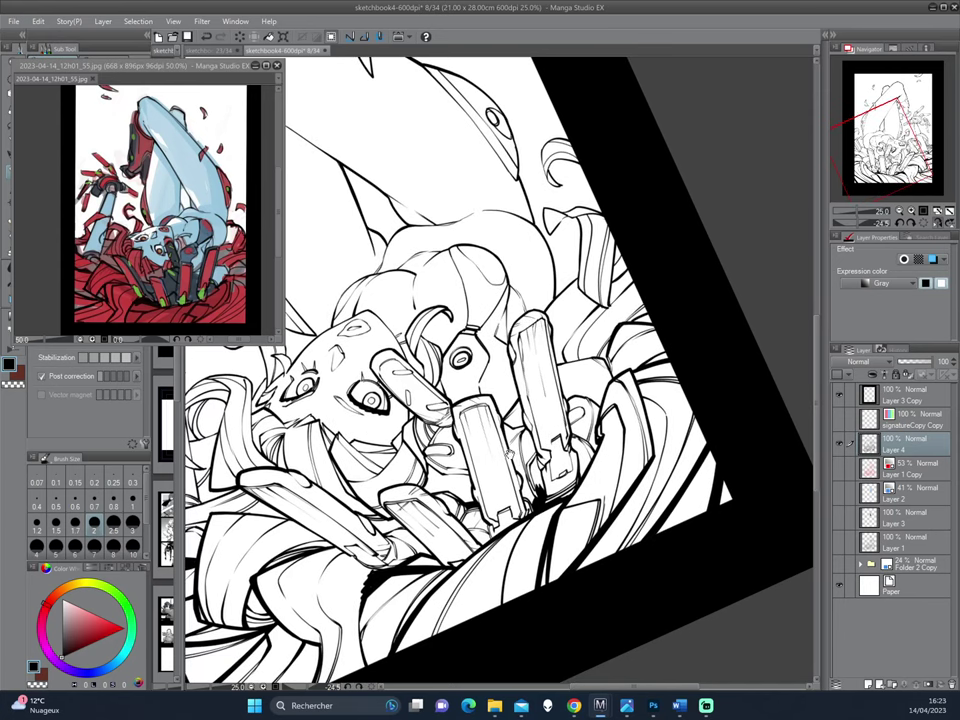
# Step: Switch to the transparent drawing colour and return the view upright over the upper figure
pyautogui.press('x')
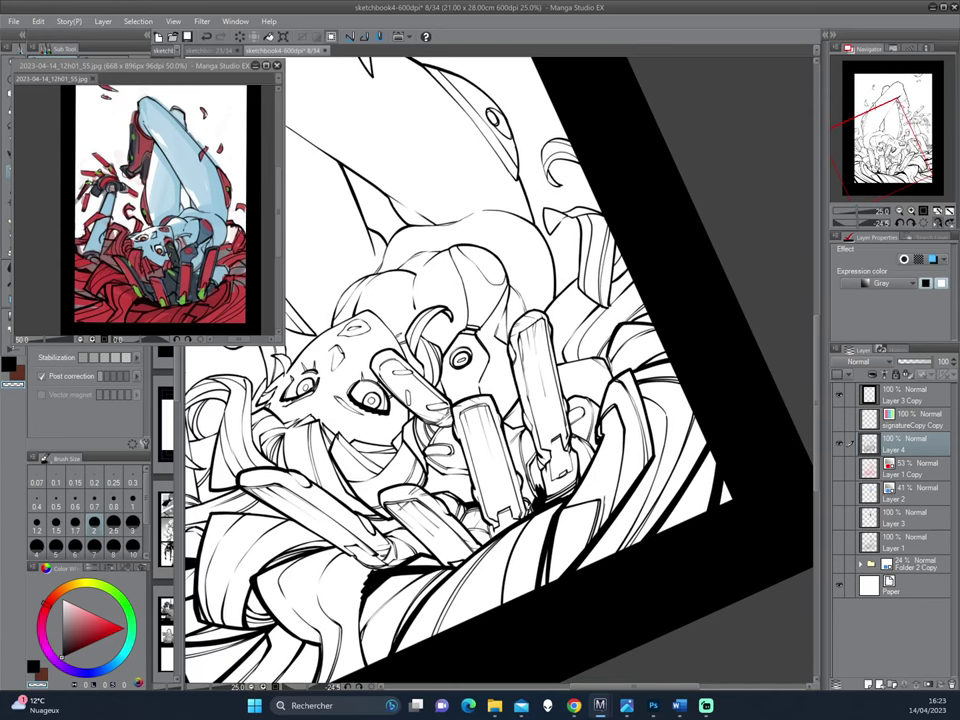
pyautogui.press('c')
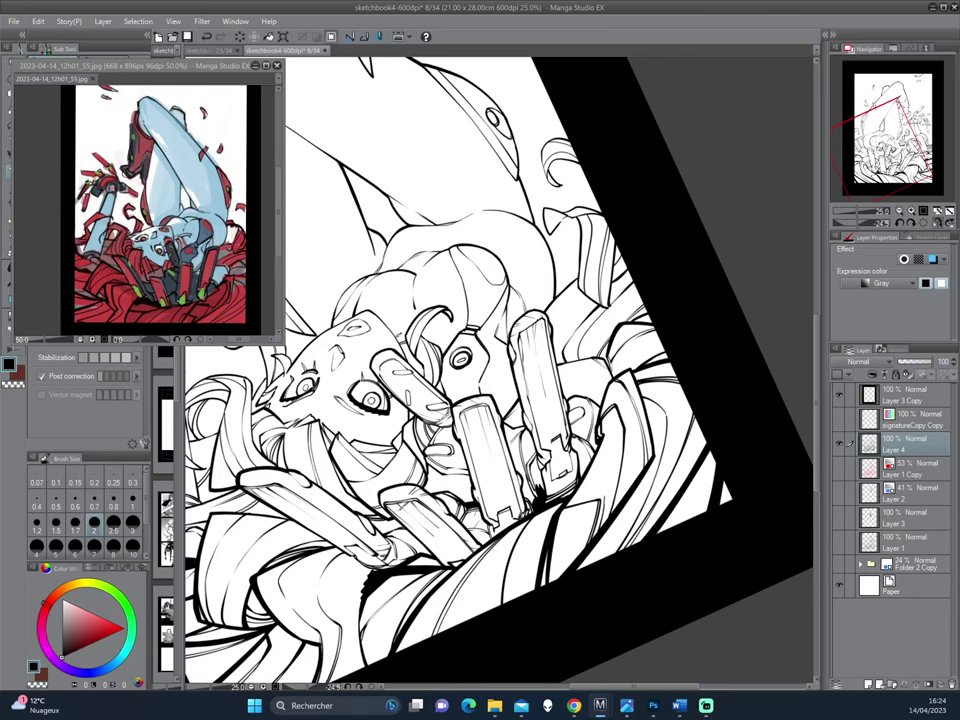
pyautogui.moveTo(395, 380); pyautogui.dragTo(400, 420)
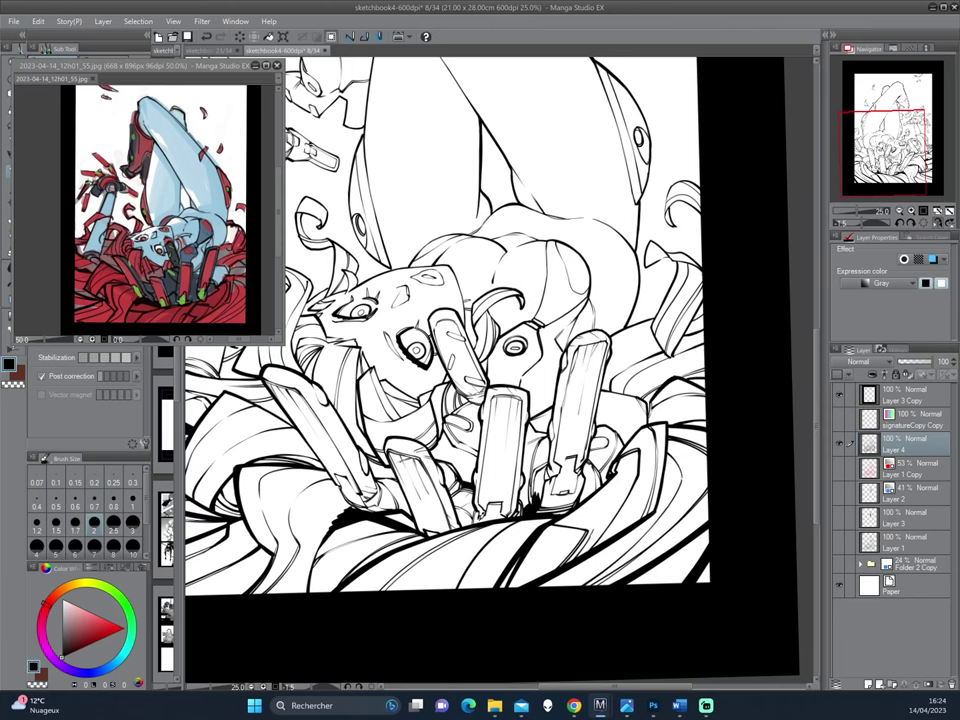
pyautogui.scroll(2, 466, 333)
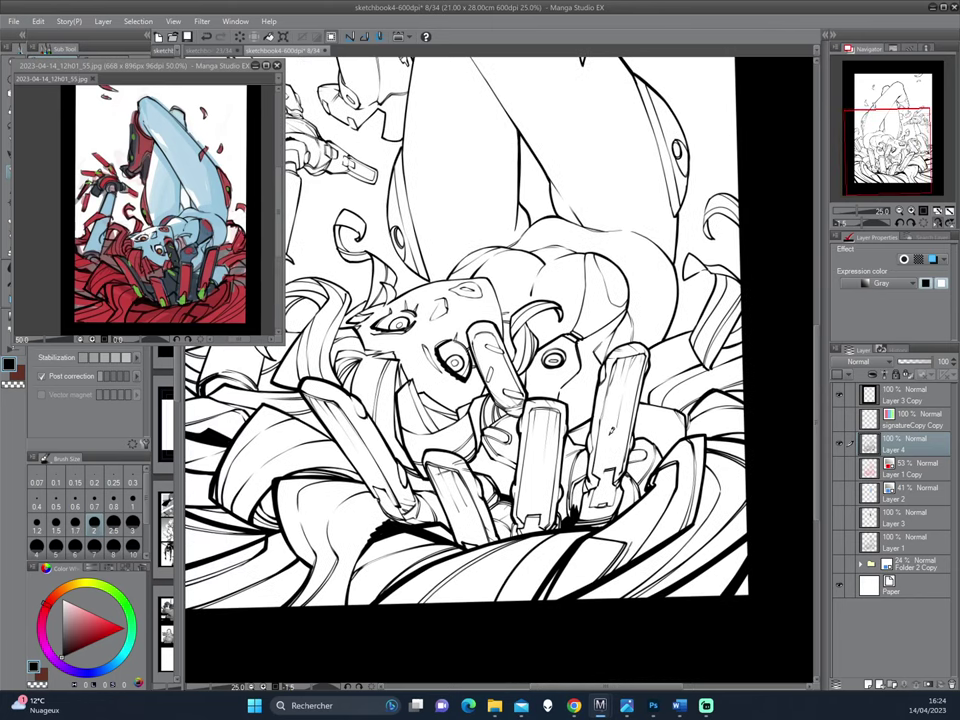
pyautogui.moveTo(457, 325); pyautogui.dragTo(645, 400)
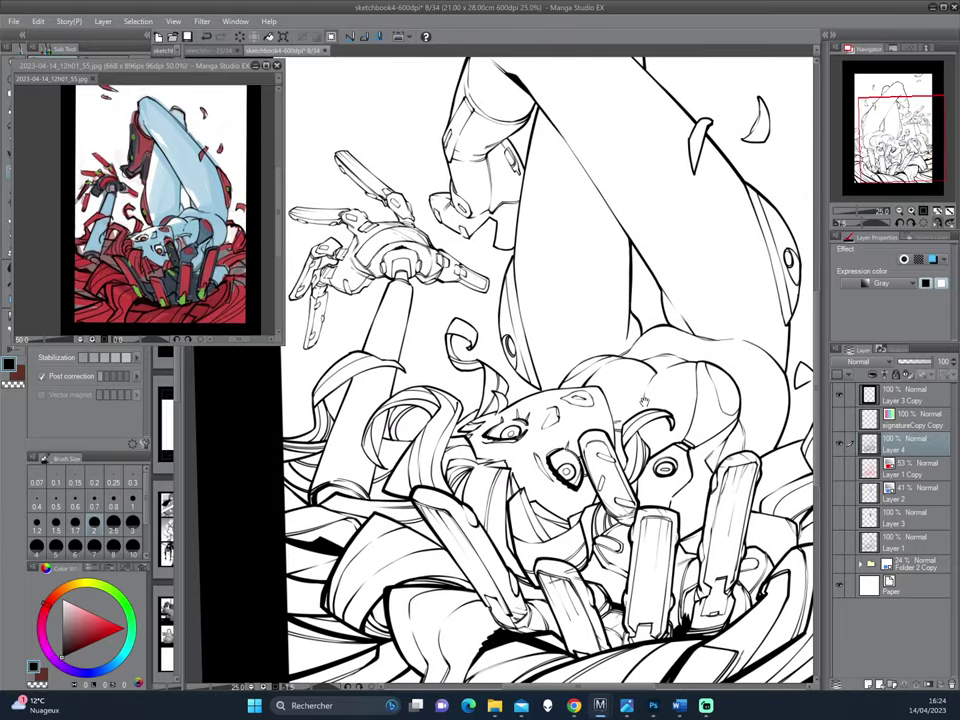
pyautogui.moveTo(690, 85); pyautogui.dragTo(665, 125)
pyautogui.scroll(1, 665, 125)
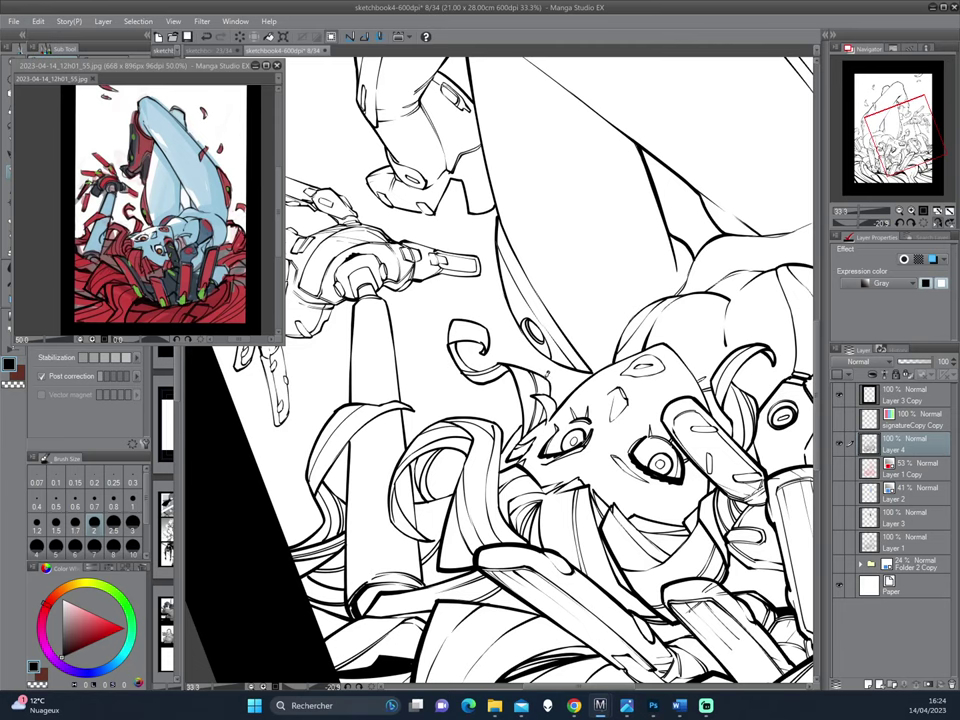
pyautogui.scroll(-1, 512, 241)
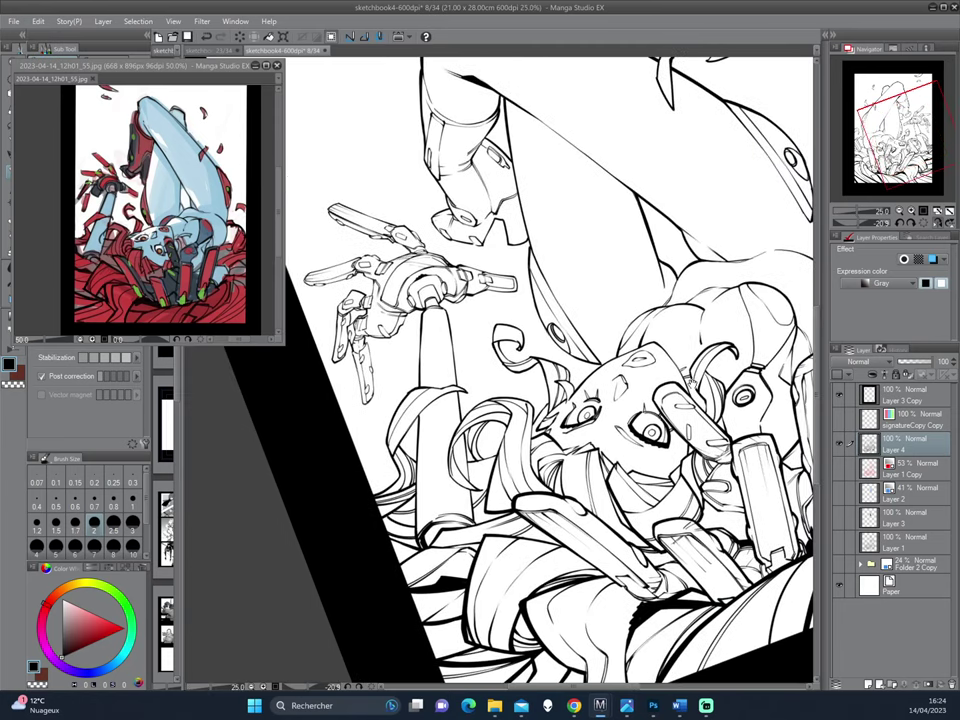
pyautogui.moveTo(655, 85); pyautogui.dragTo(690, 105)
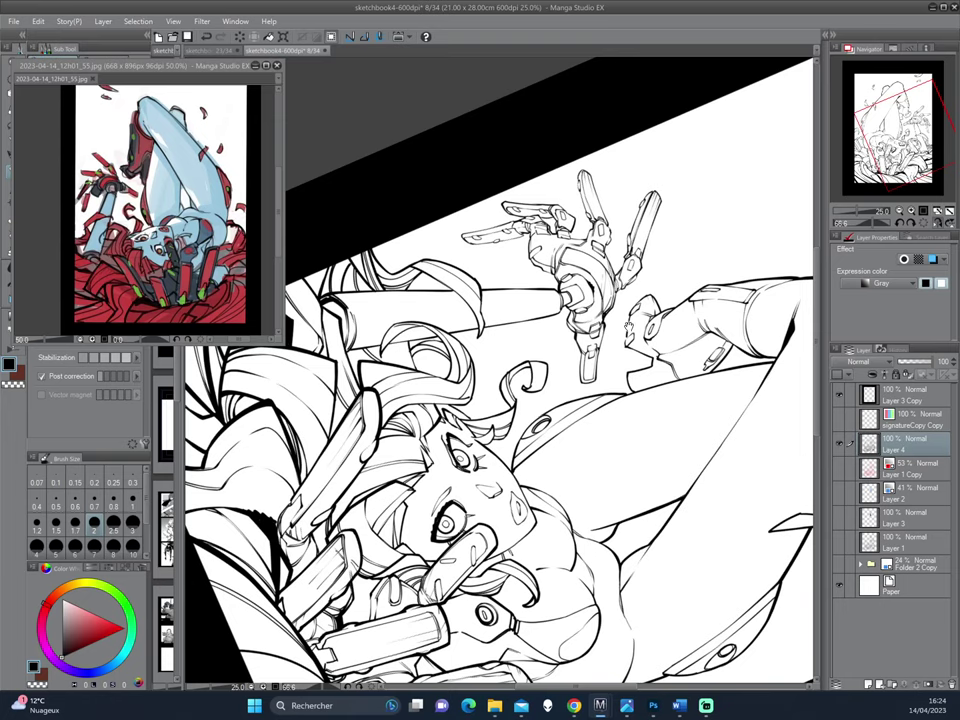
pyautogui.moveTo(472, 245); pyautogui.dragTo(654, 325)
pyautogui.scroll(2, 654, 325)
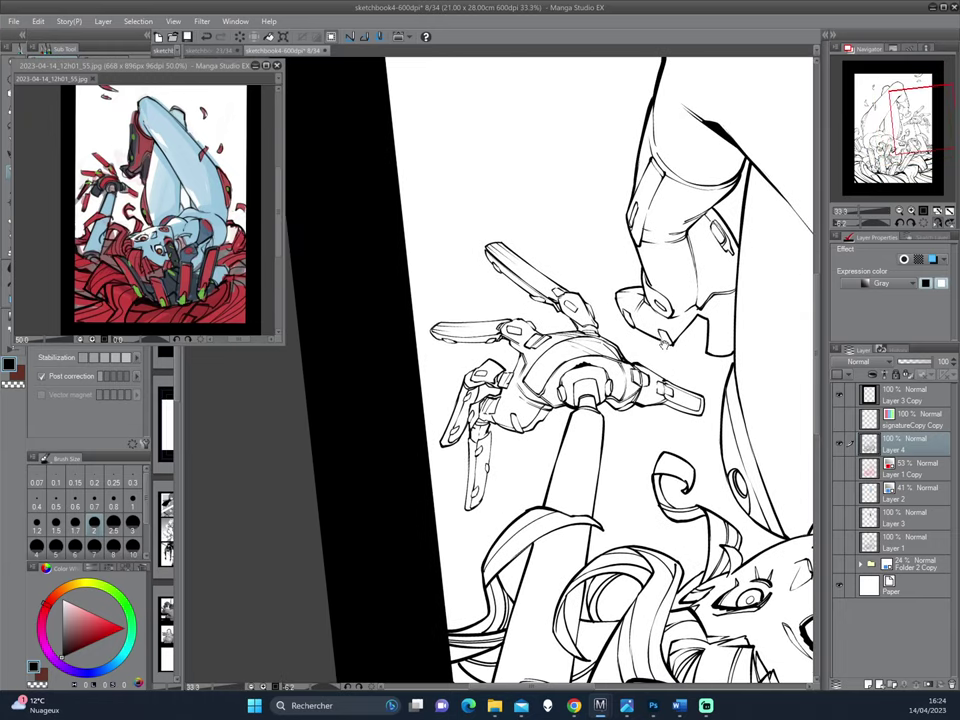
pyautogui.moveTo(685, 429)
pyautogui.mouseDown()
pyautogui.moveTo(660, 434)
pyautogui.moveTo(651, 455)
pyautogui.mouseUp()
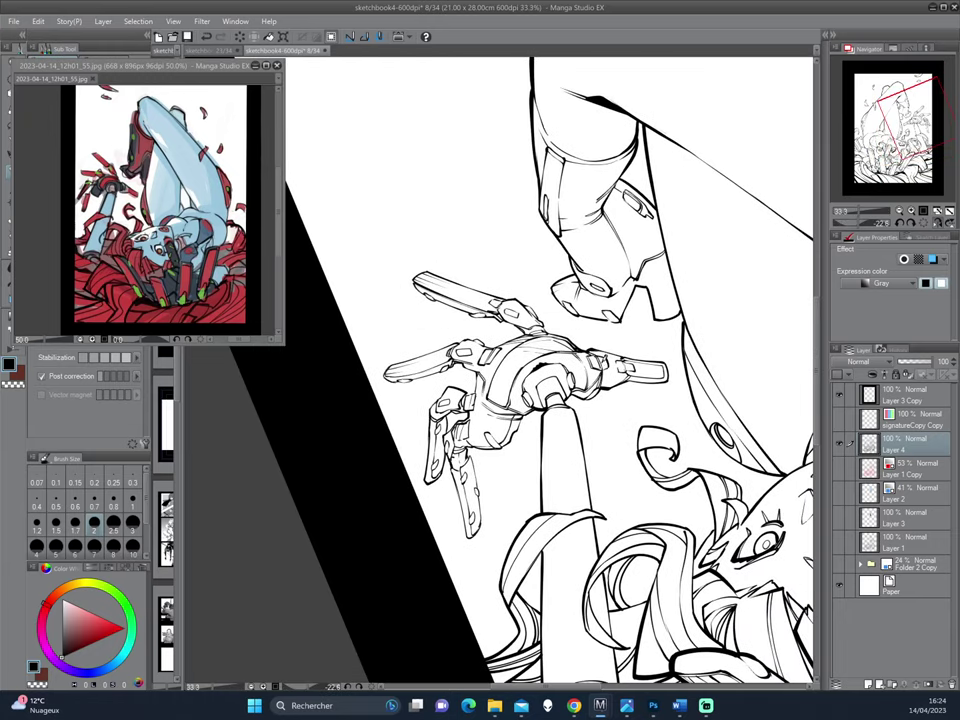
pyautogui.press('c')
pyautogui.moveTo(574, 500); pyautogui.dragTo(408, 315)
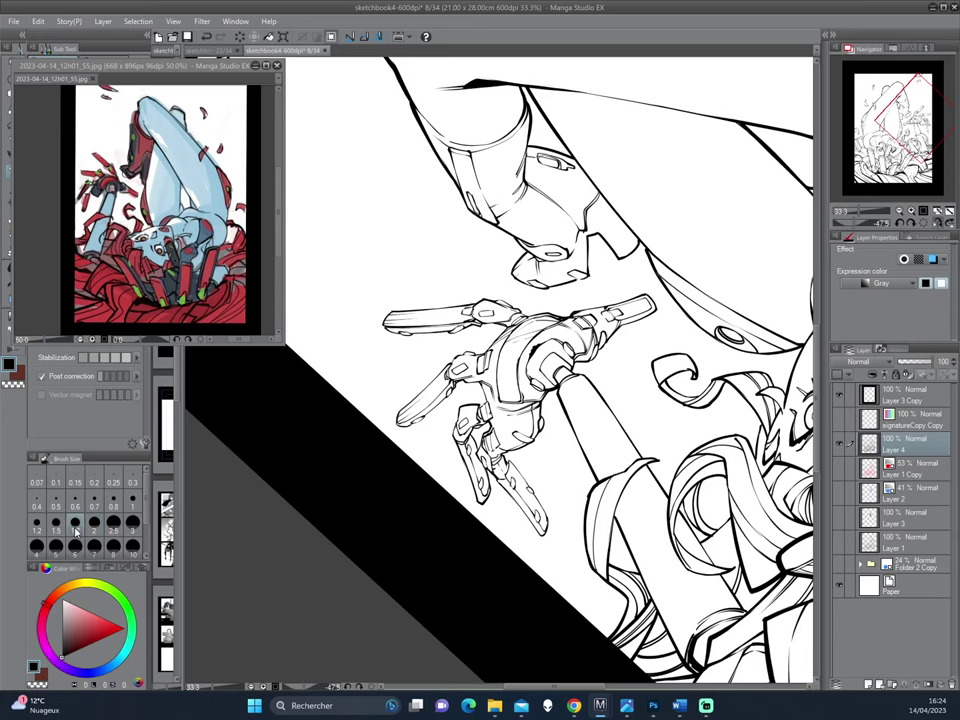
pyautogui.moveTo(408, 305); pyautogui.dragTo(443, 290)
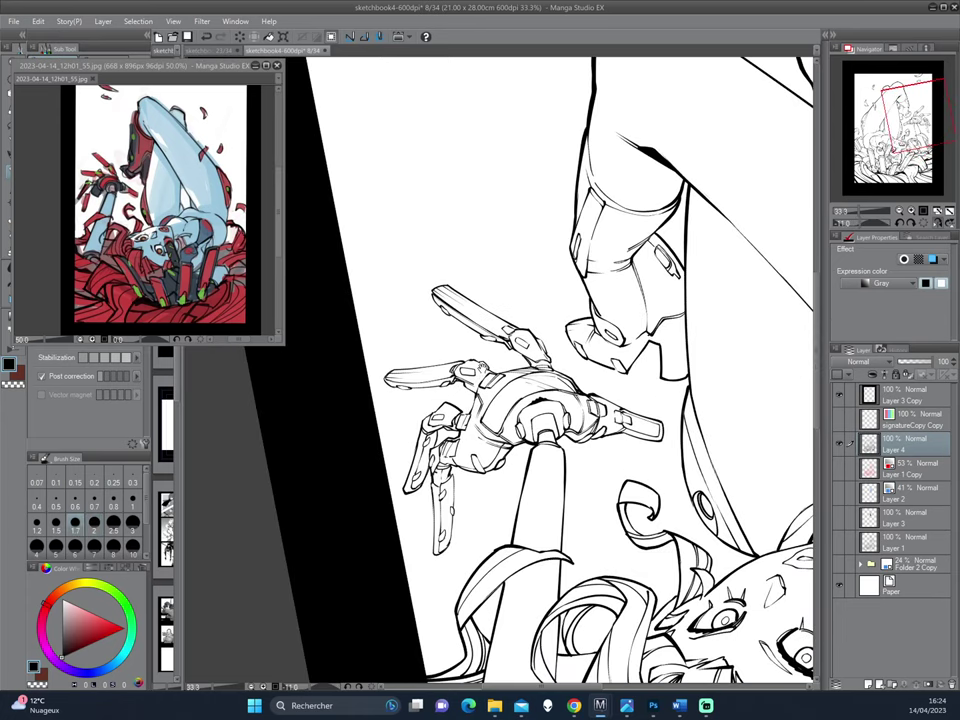
pyautogui.moveTo(362, 279); pyautogui.dragTo(548, 414)
pyautogui.scroll(1, 422, 310)
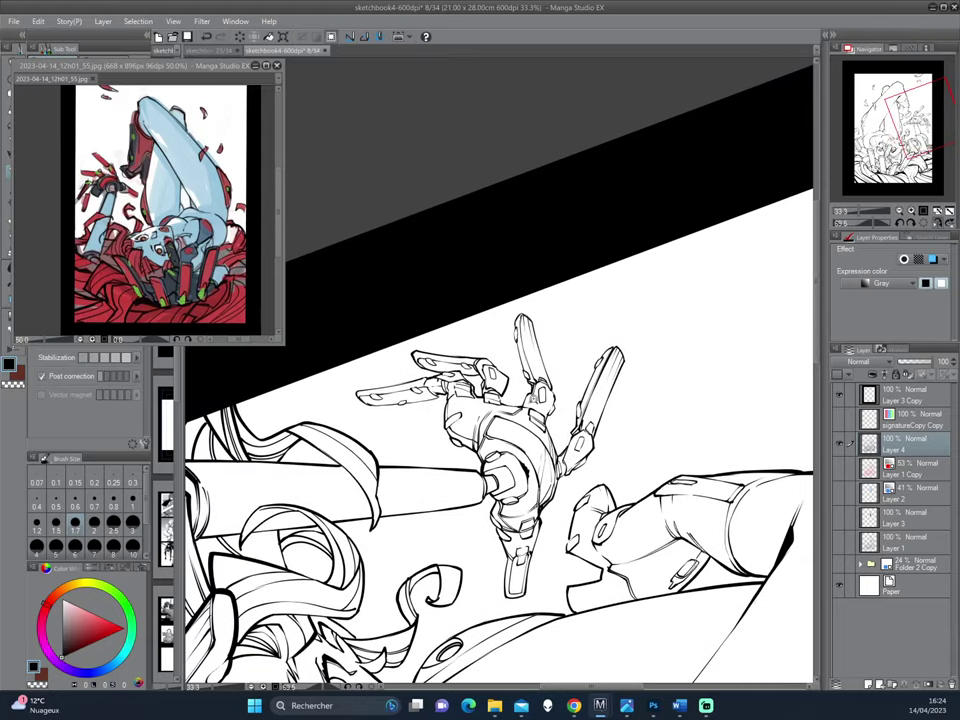
pyautogui.scroll(1, 400, 300)
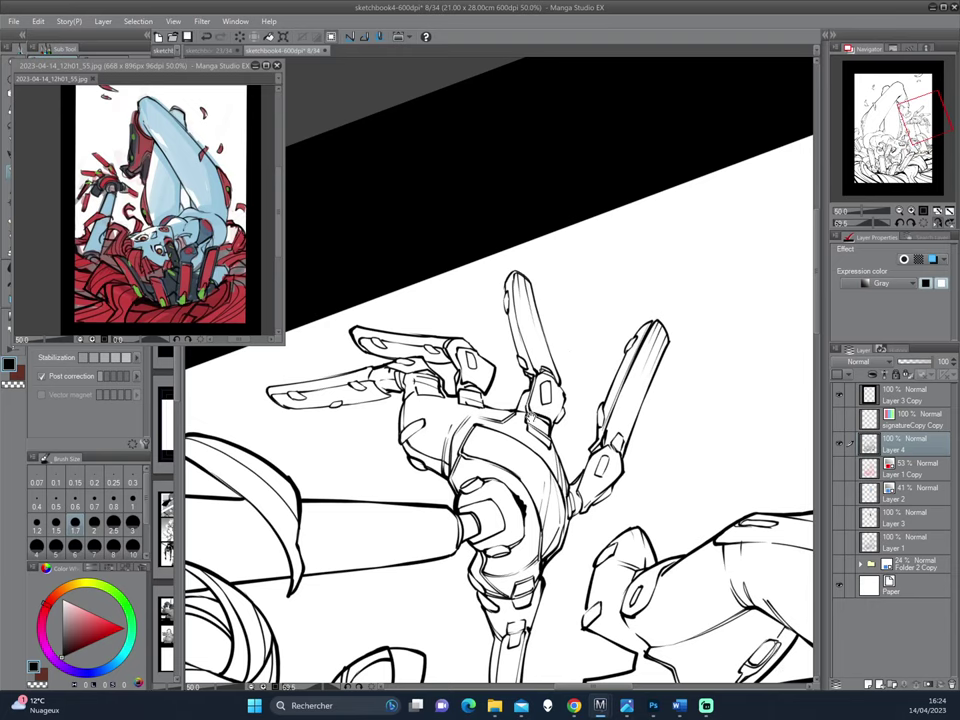
pyautogui.press('-')
pyautogui.press('-')
pyautogui.press('-')
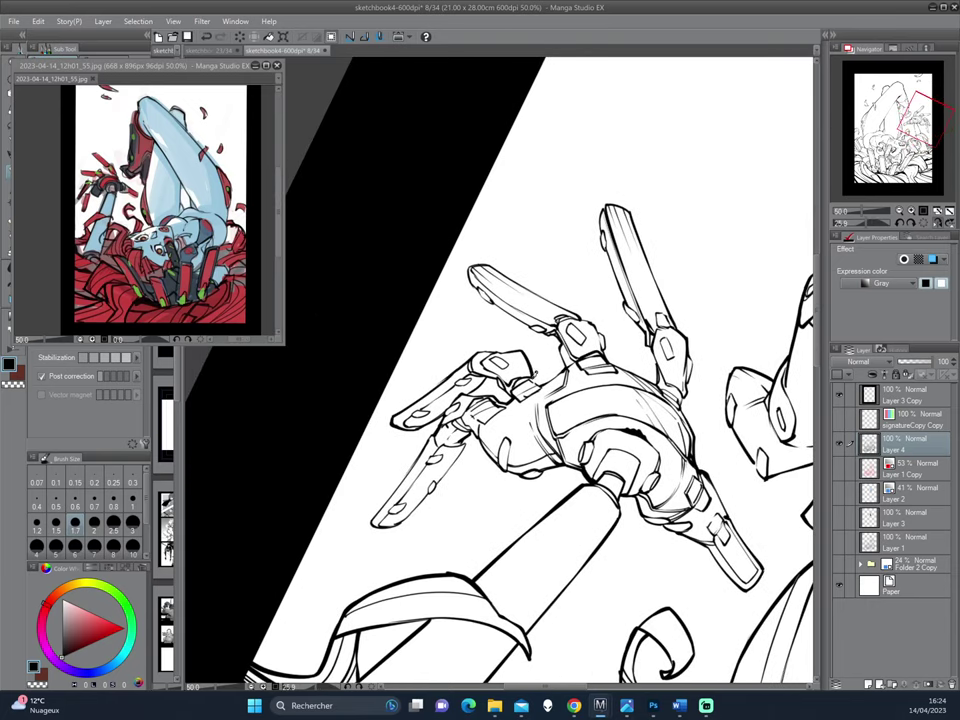
pyautogui.scroll(-2, 538, 374)
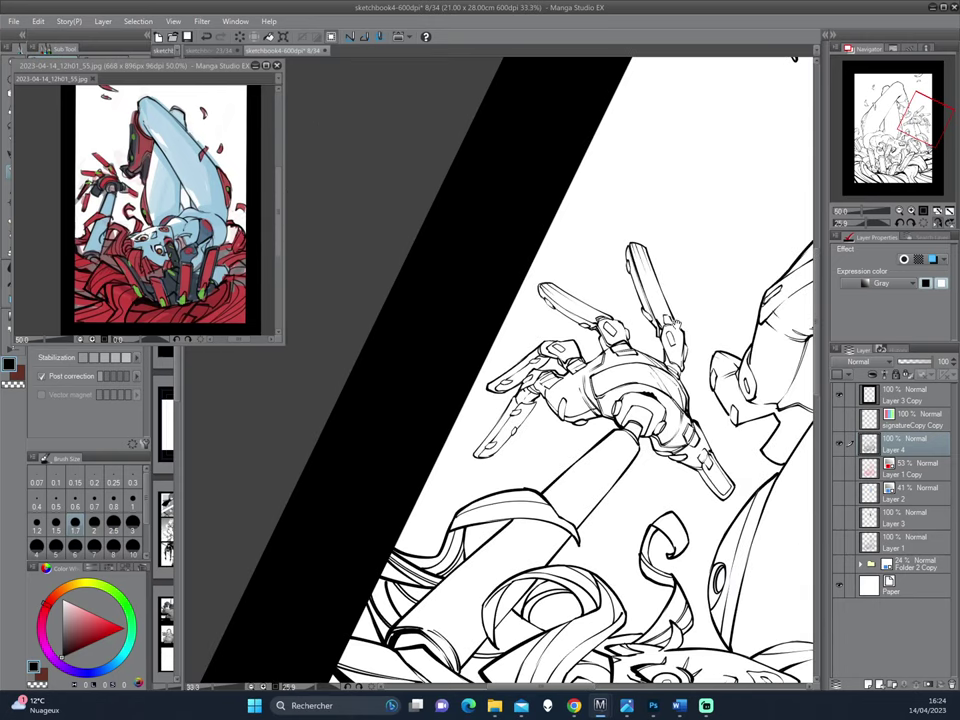
pyautogui.scroll(2, 596, 374)
pyautogui.scroll(1, 596, 374)
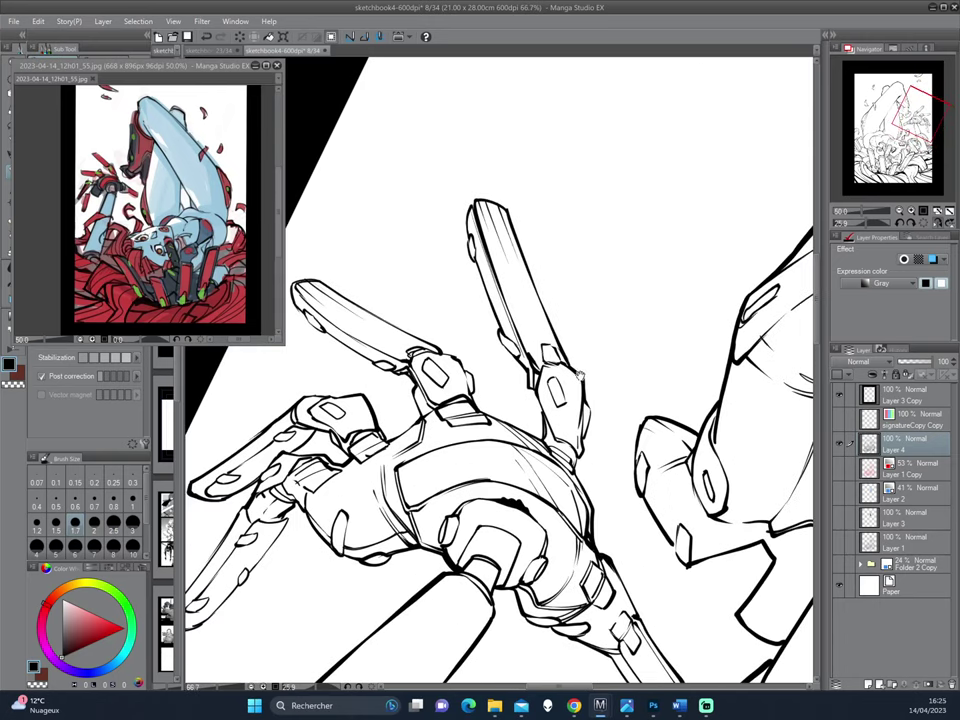
pyautogui.moveTo(541, 432); pyautogui.dragTo(533, 397)
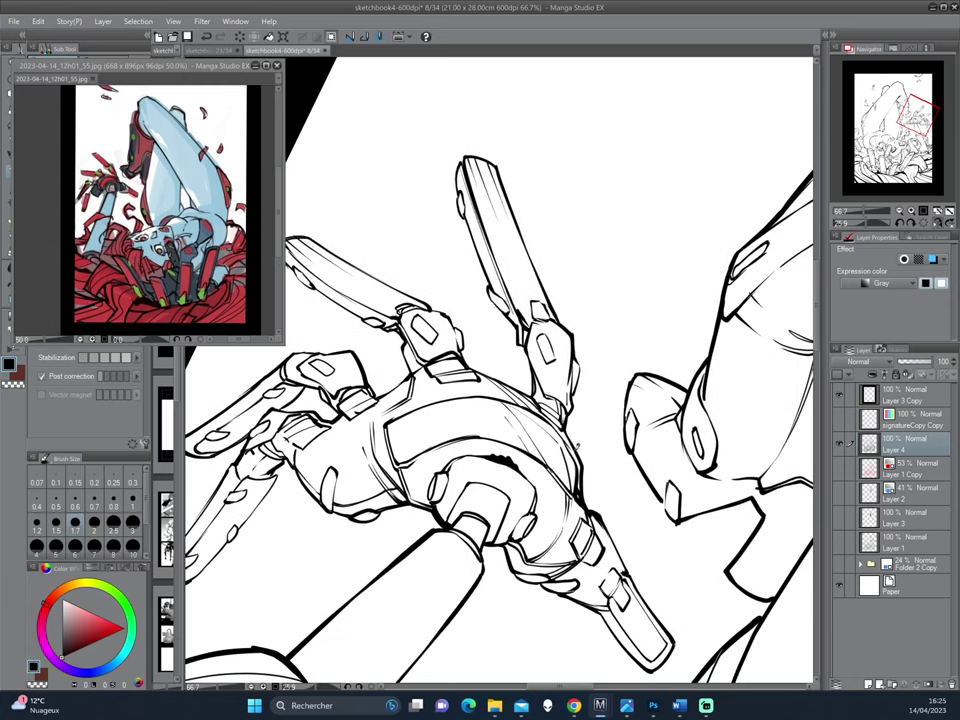
pyautogui.scroll(-1, 430, 336)
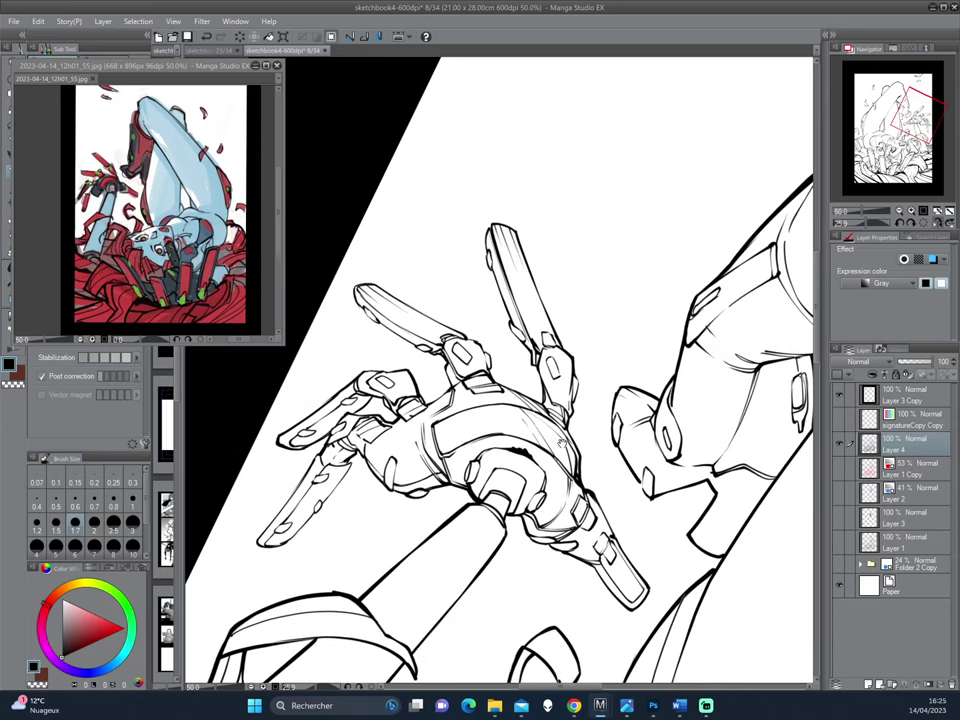
pyautogui.moveTo(420, 332); pyautogui.dragTo(690, 90)
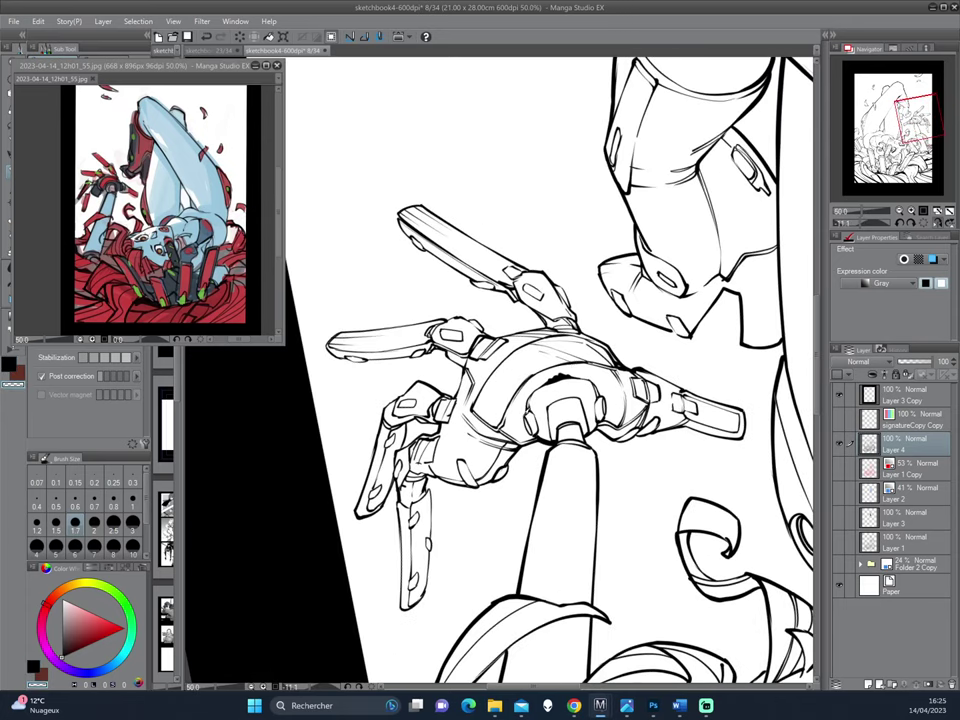
pyautogui.scroll(-2, 432, 292)
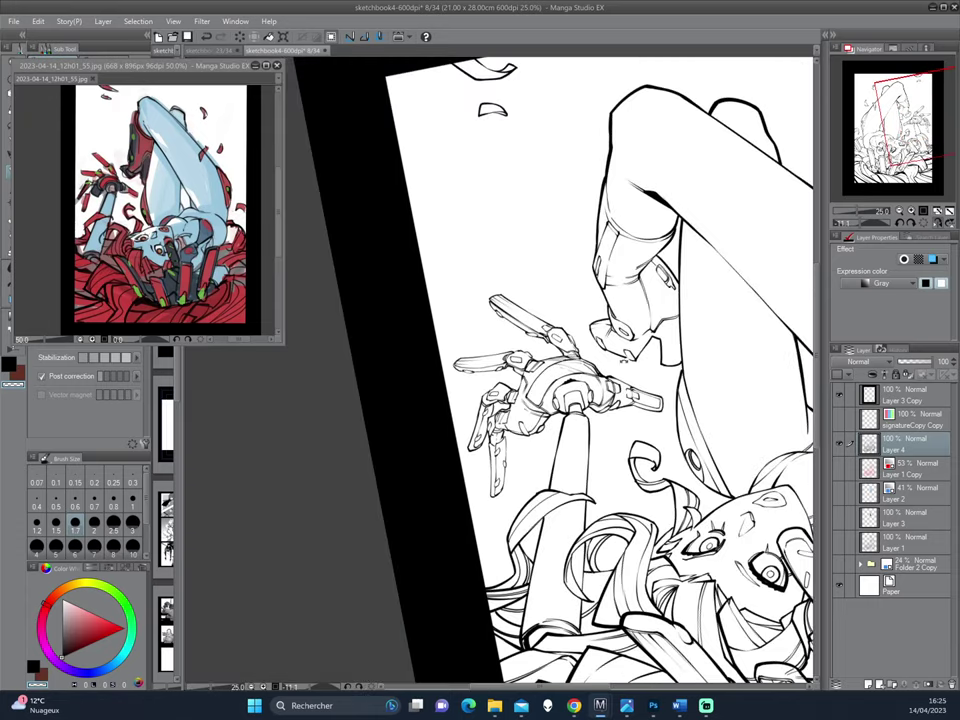
pyautogui.moveTo(468, 270); pyautogui.dragTo(560, 200)
pyautogui.moveTo(540, 320); pyautogui.dragTo(456, 264)
# Step: Tilt the canvas about 30 degrees and zoom in on the leg and claw
pyautogui.scroll(-1, 458, 281)
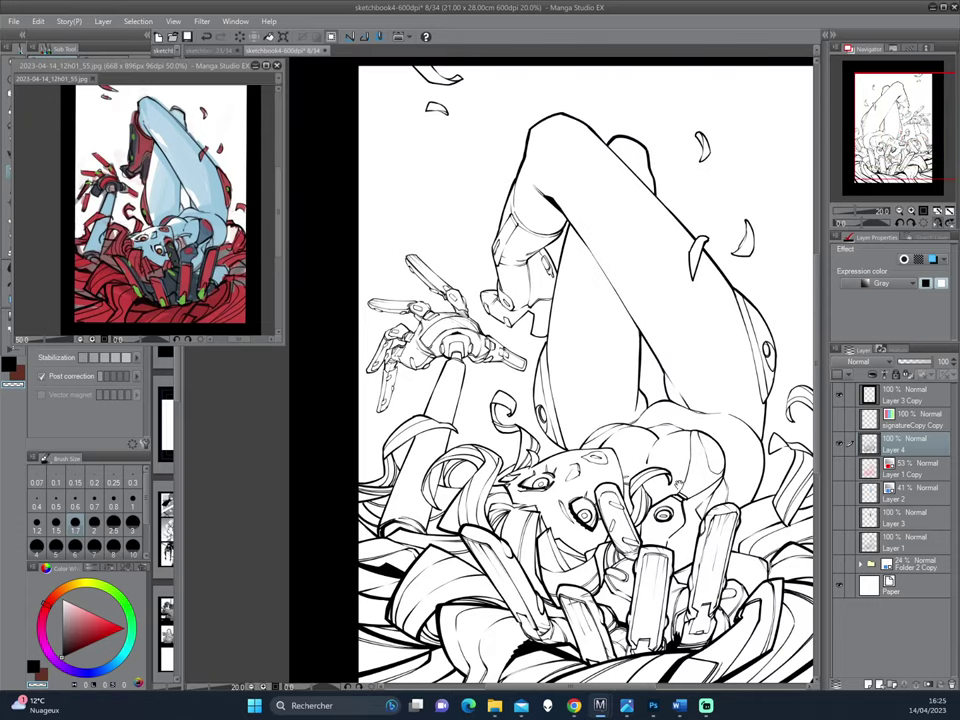
pyautogui.scroll(1, 637, 336)
pyautogui.scroll(-1, 637, 336)
pyautogui.scroll(1, 640, 380)
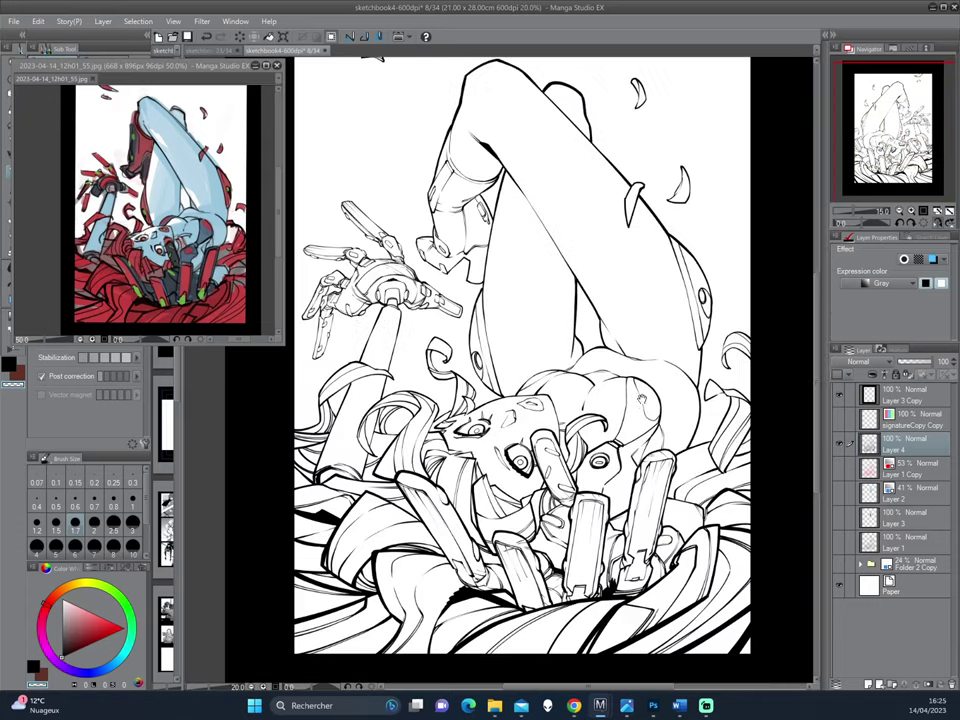
pyautogui.scroll(-1, 650, 440)
pyautogui.moveTo(375, 57); pyautogui.dragTo(368, 58)
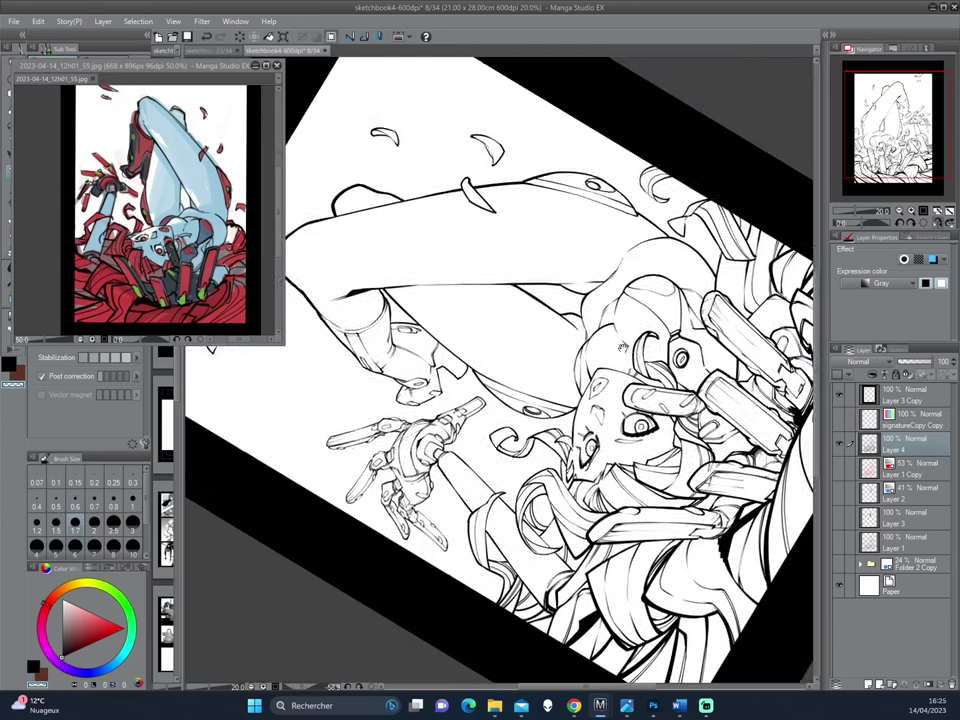
pyautogui.moveTo(367, 58)
pyautogui.mouseDown()
pyautogui.moveTo(556, 373)
pyautogui.moveTo(649, 394)
pyautogui.mouseUp()
pyautogui.scroll(2, 556, 373)
pyautogui.scroll(1, 649, 394)
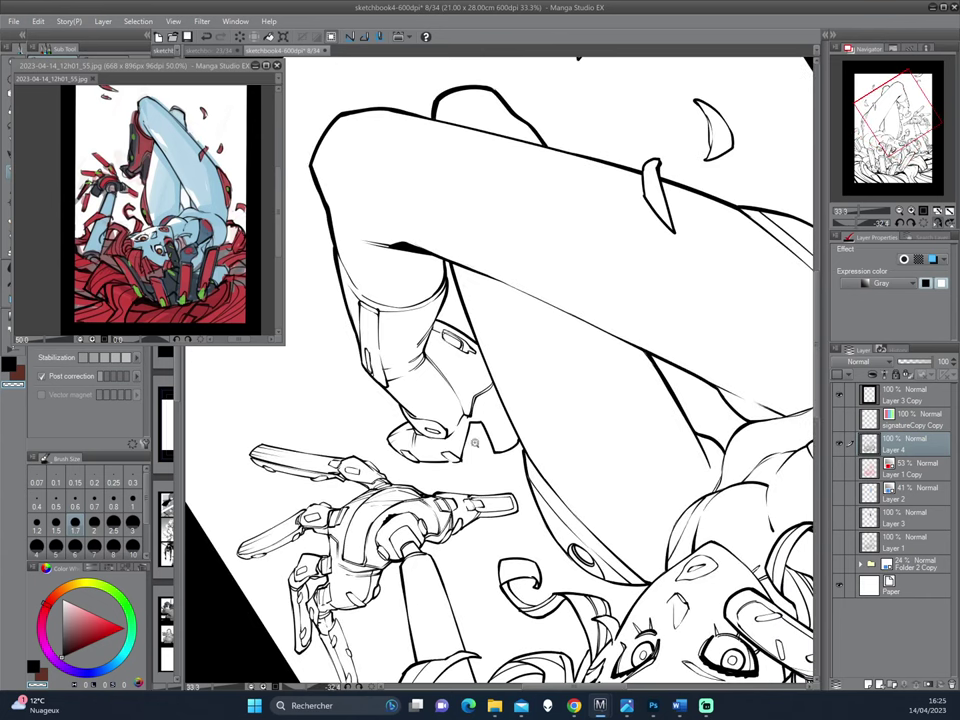
pyautogui.scroll(1, 458, 459)
# Step: Switch back to black and ink a short touch-up line near the claw hand
pyautogui.press('e')
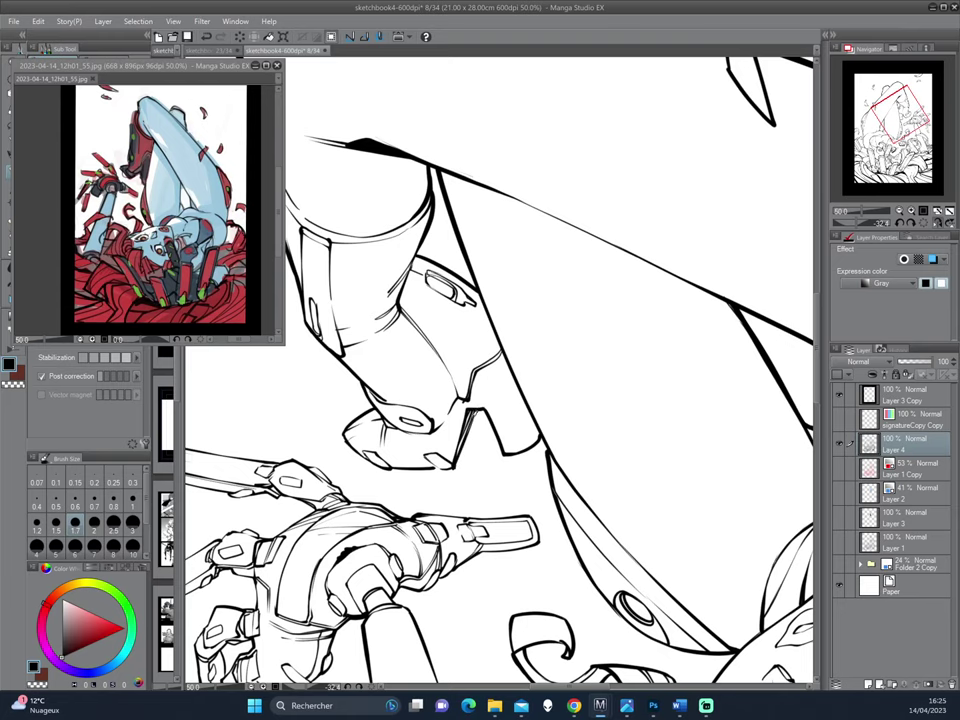
pyautogui.press('p')
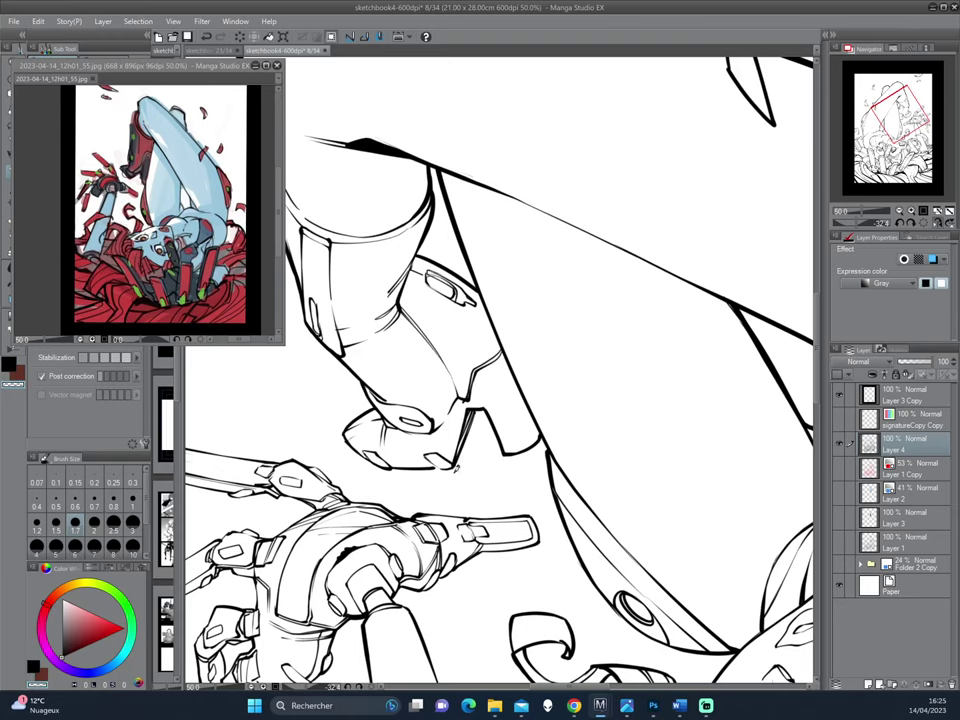
pyautogui.moveTo(345, 345); pyautogui.dragTo(540, 408)
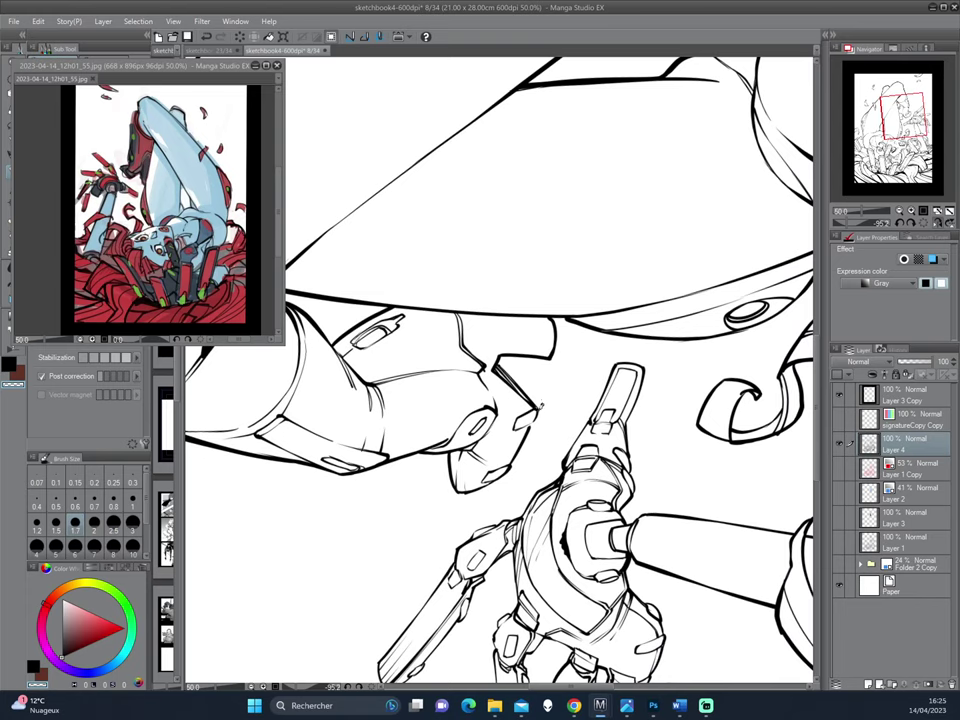
pyautogui.press('c')
pyautogui.press('c')
pyautogui.press('c')
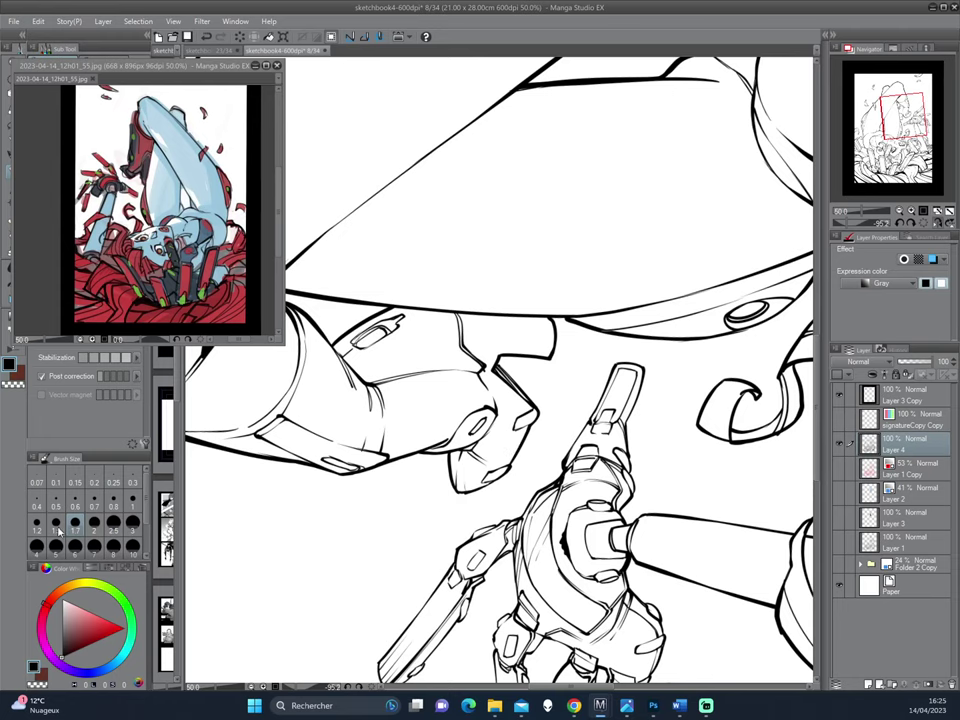
pyautogui.moveTo(314, 450); pyautogui.dragTo(360, 302)
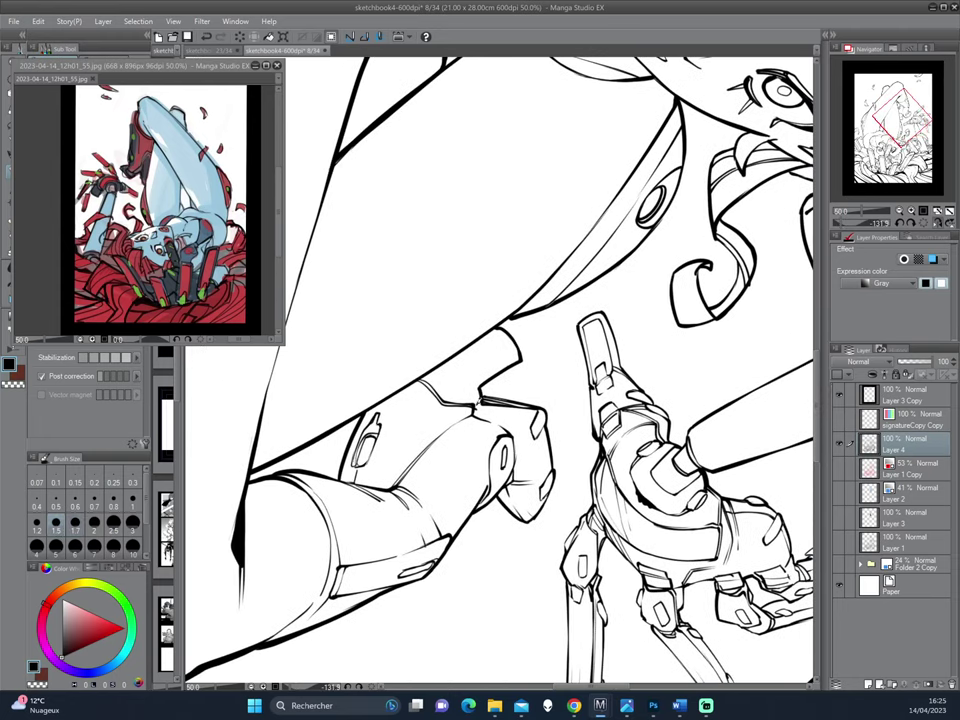
pyautogui.press('c')
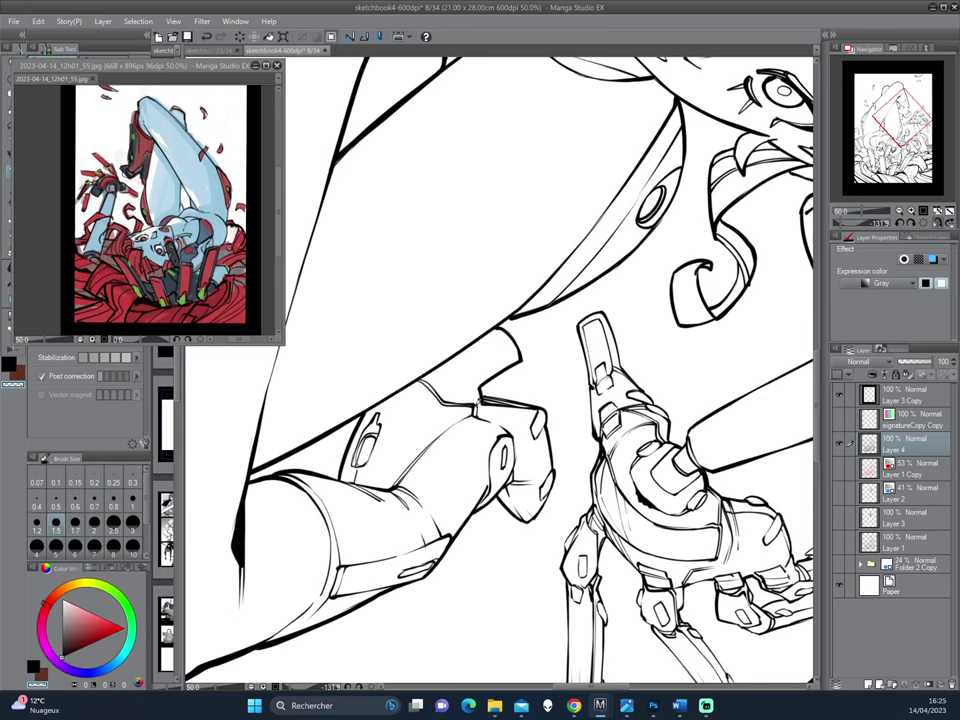
pyautogui.press('c')
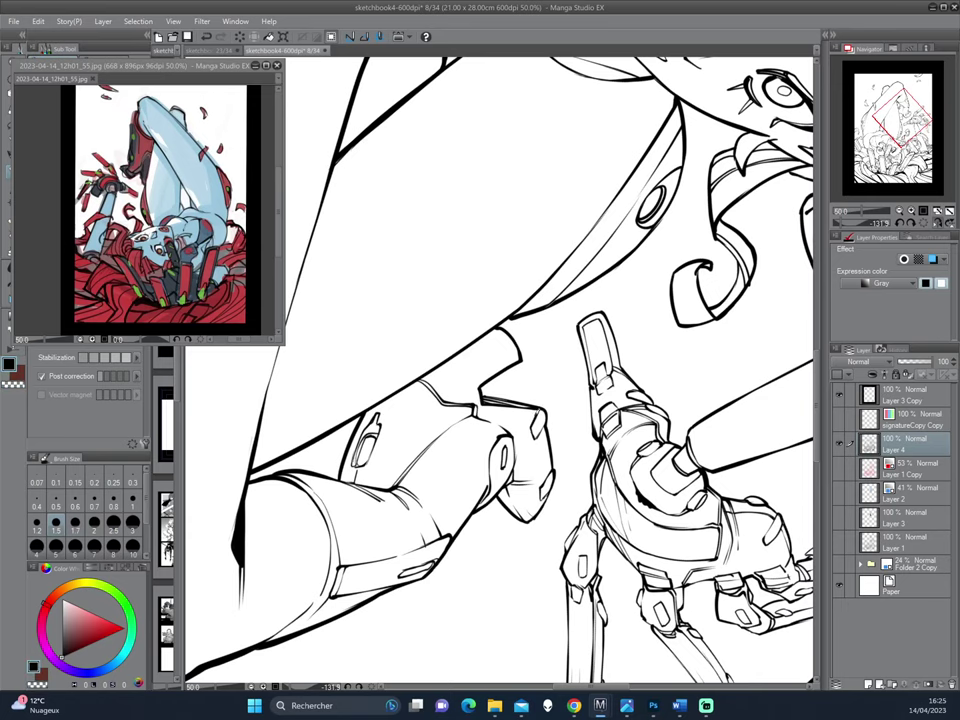
pyautogui.moveTo(404, 326); pyautogui.dragTo(398, 266)
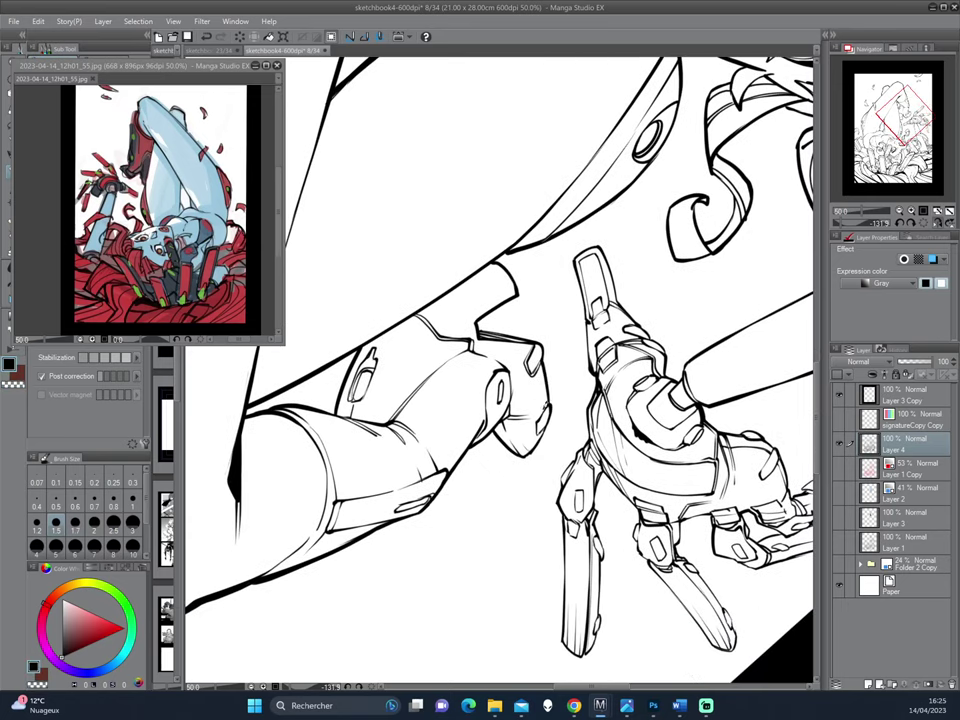
pyautogui.moveTo(552, 395)
pyautogui.mouseDown()
pyautogui.moveTo(550, 436)
pyautogui.moveTo(535, 440)
pyautogui.mouseUp()
pyautogui.scroll(-4, 690, 300)
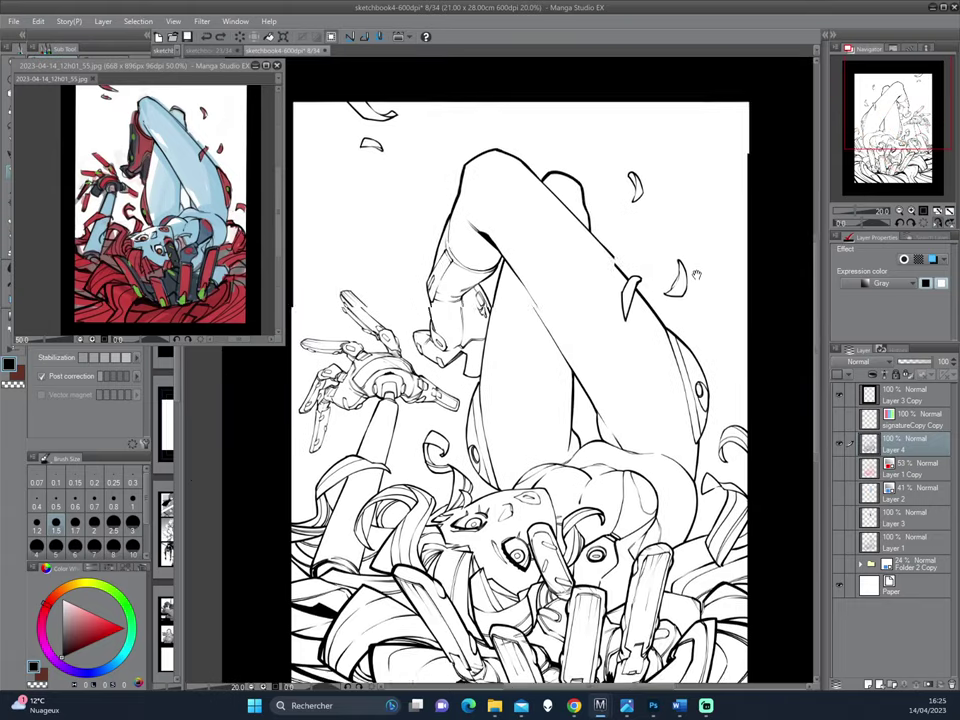
pyautogui.moveTo(693, 300); pyautogui.dragTo(715, 70)
pyautogui.moveTo(677, 320); pyautogui.dragTo(675, 367)
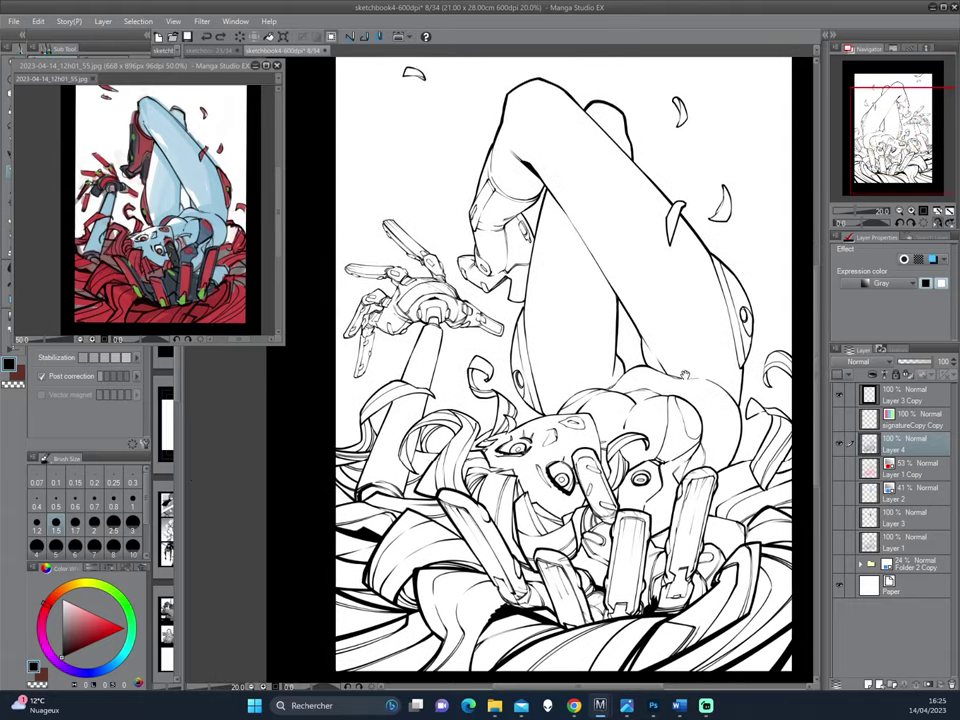
pyautogui.scroll(-1, 493, 281)
pyautogui.moveTo(493, 300); pyautogui.dragTo(489, 281)
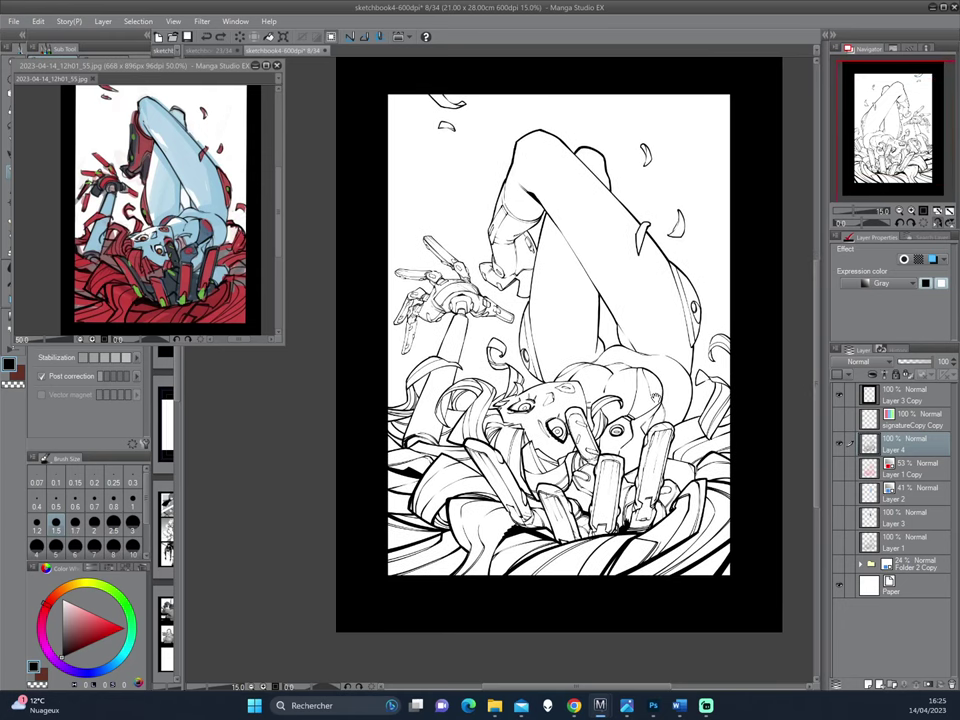